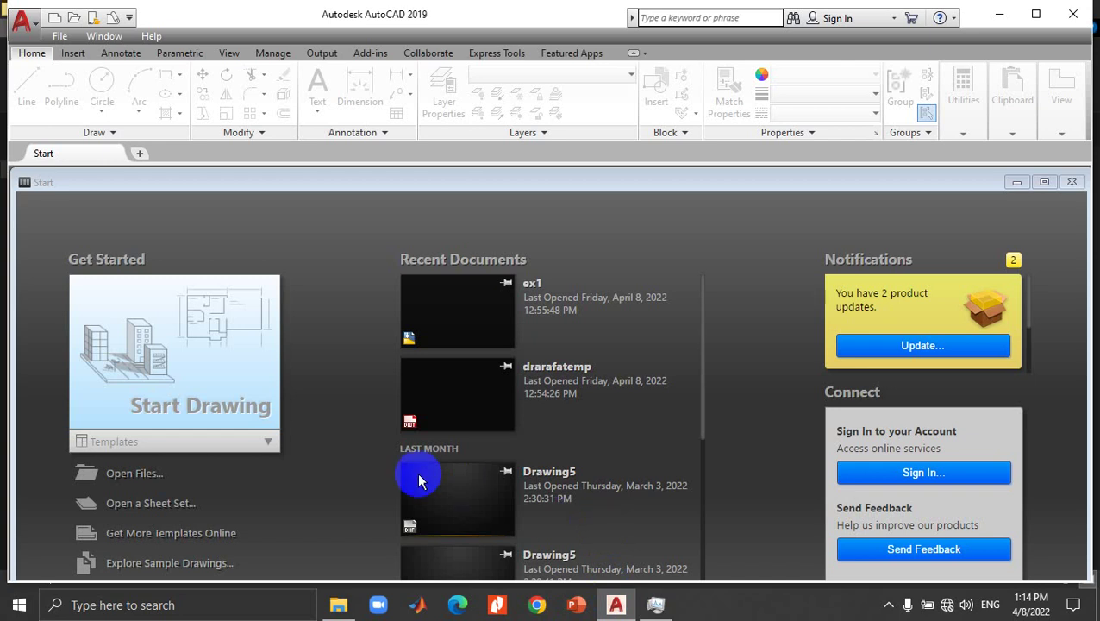
Step: Start a new blank drawing, Drawing3.dwg, from the Start Drawing tile
{"action": "left_click", "coordinate": [218, 381]}
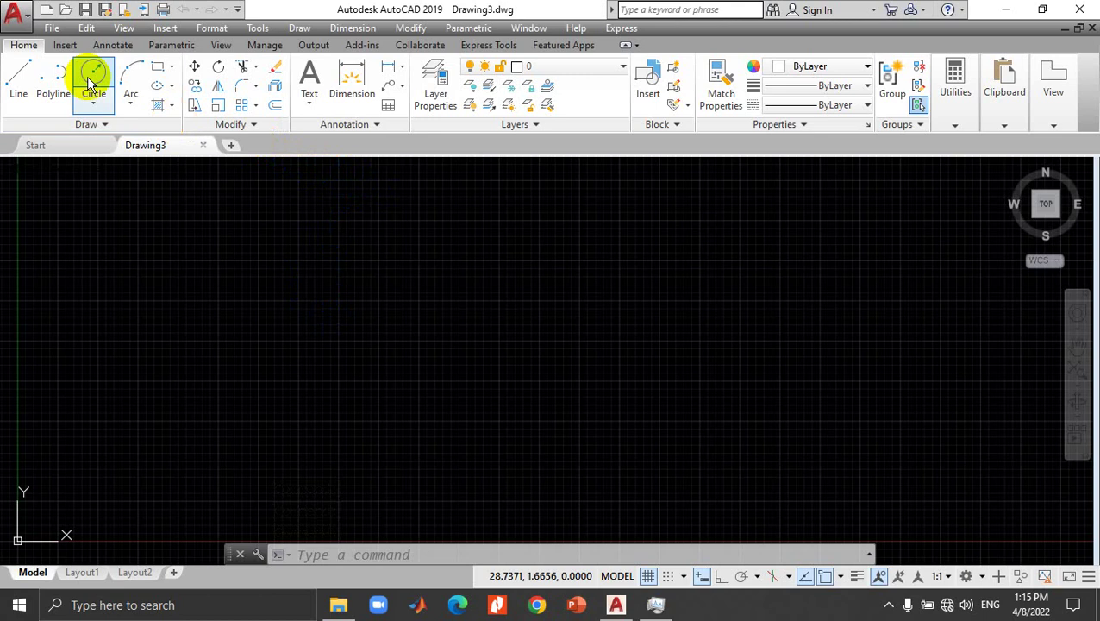
Step: In Drawing Units, set length precision to 0.0 and insertion scale to Millimeters
{"action": "left_click", "coordinate": [16, 15]}
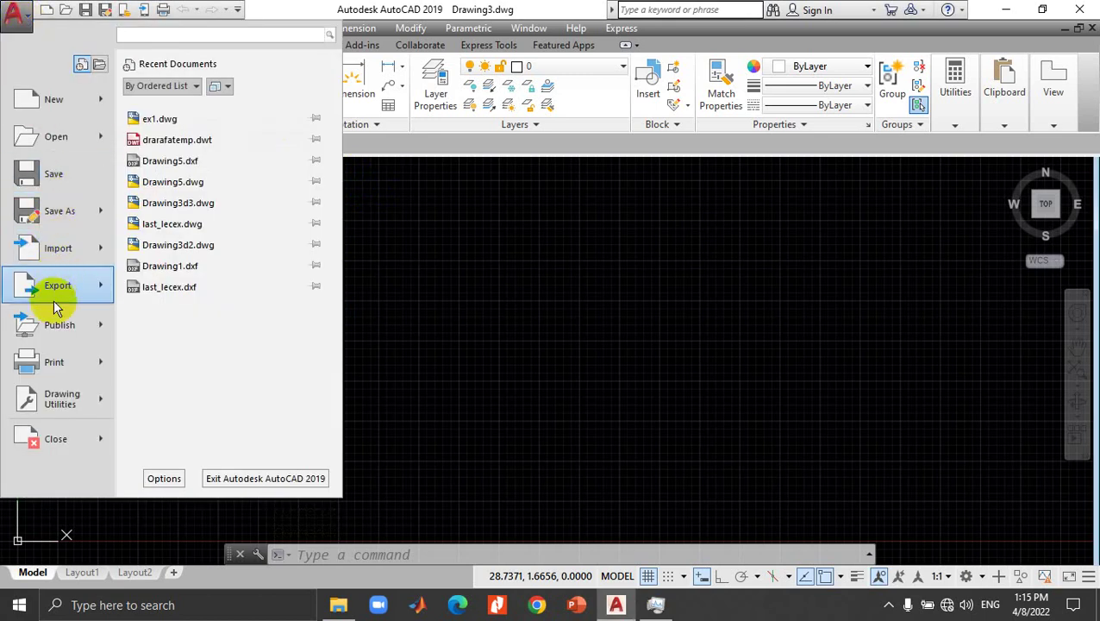
{"action": "left_click", "coordinate": [78, 406]}
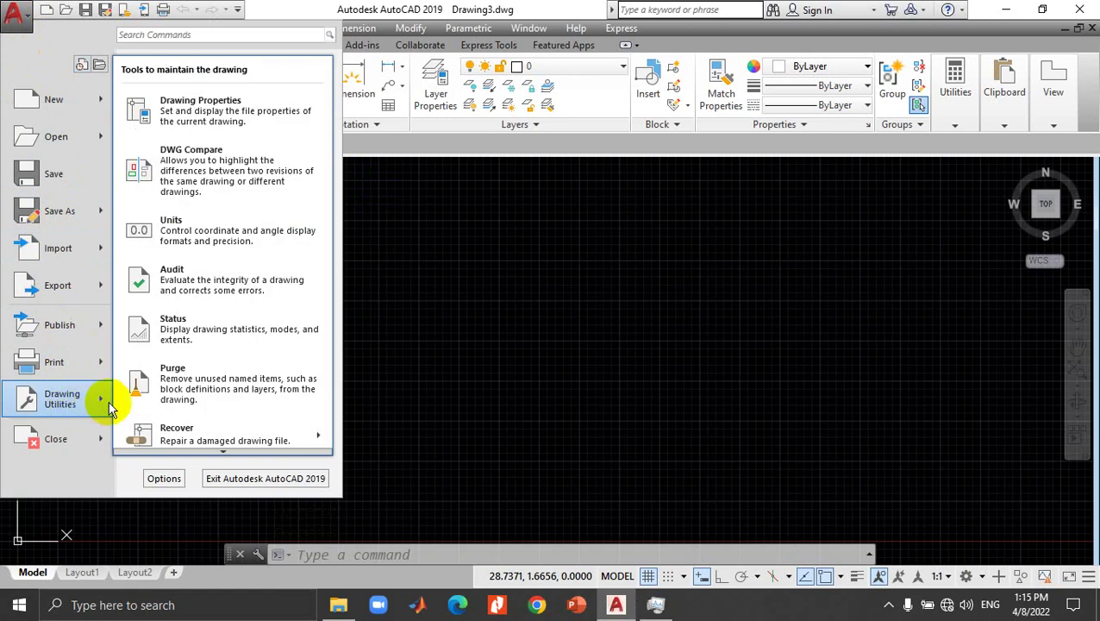
{"action": "left_click", "coordinate": [190, 237]}
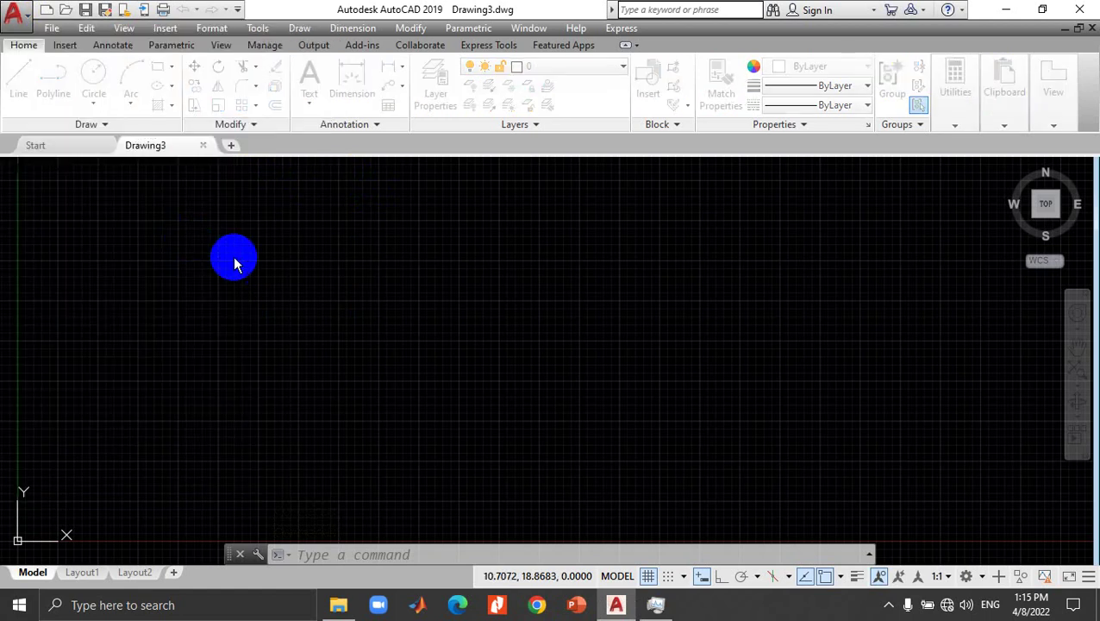
{"action": "left_click", "coordinate": [452, 224]}
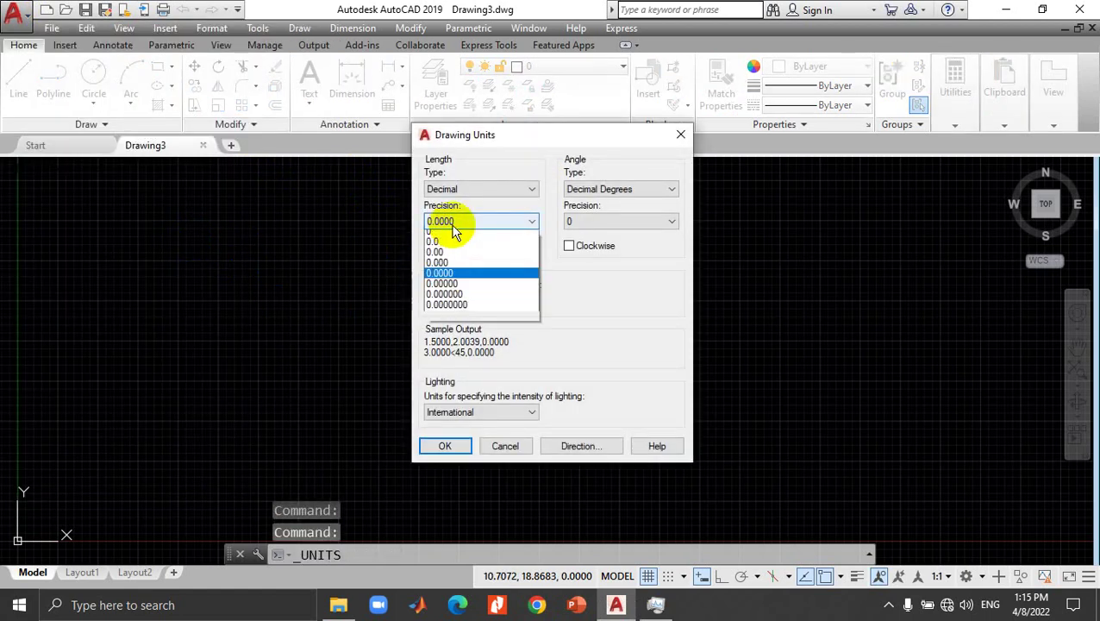
{"action": "left_click", "coordinate": [457, 244]}
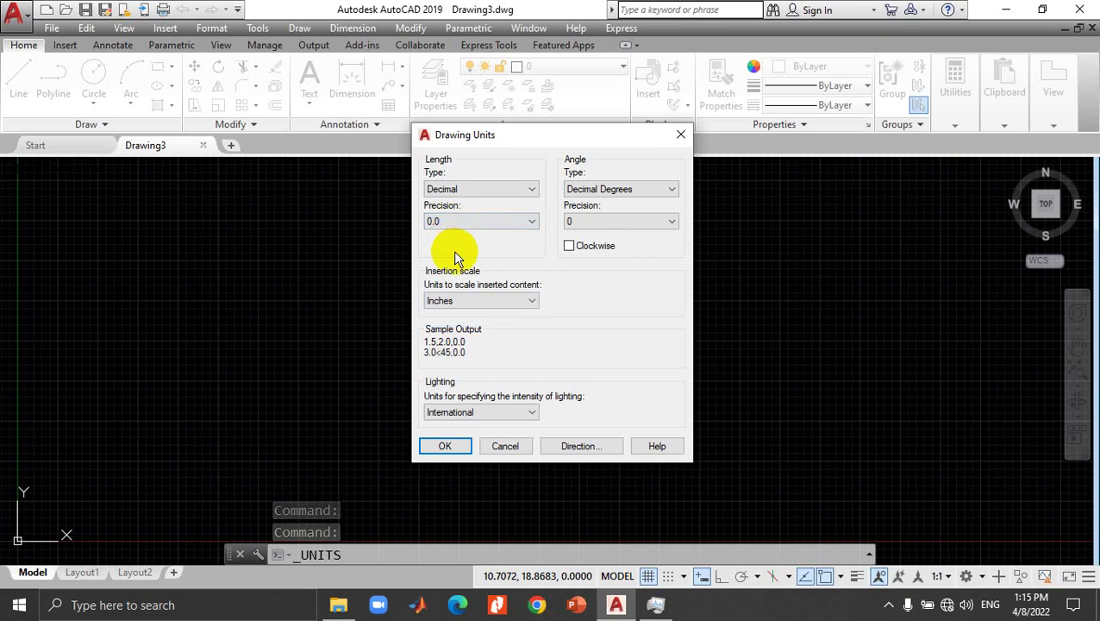
{"action": "left_click", "coordinate": [460, 302]}
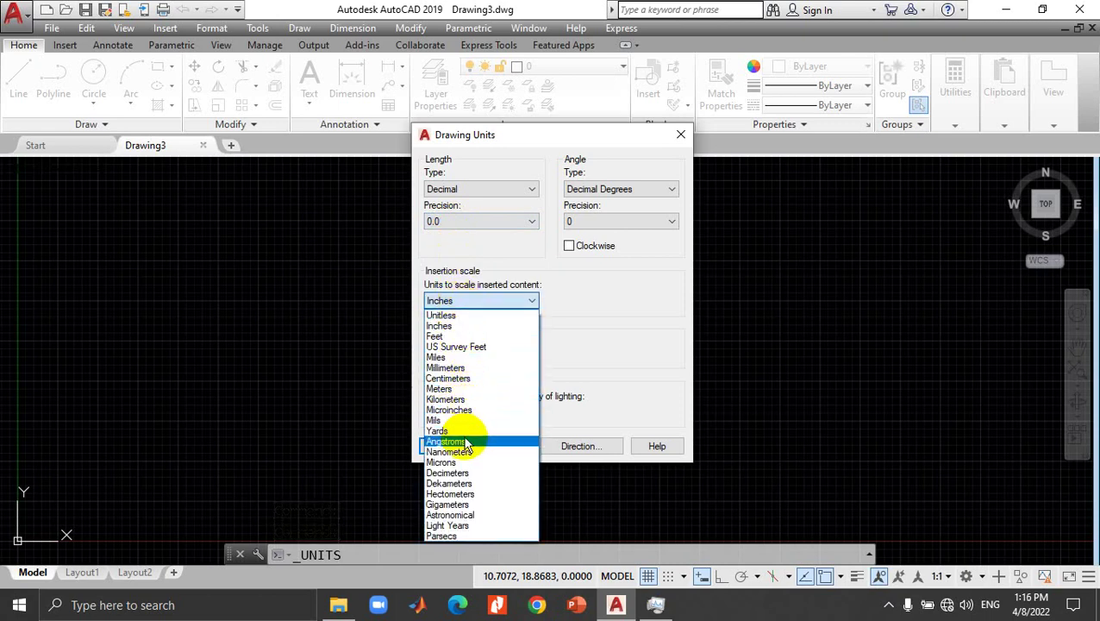
{"action": "left_click", "coordinate": [461, 369]}
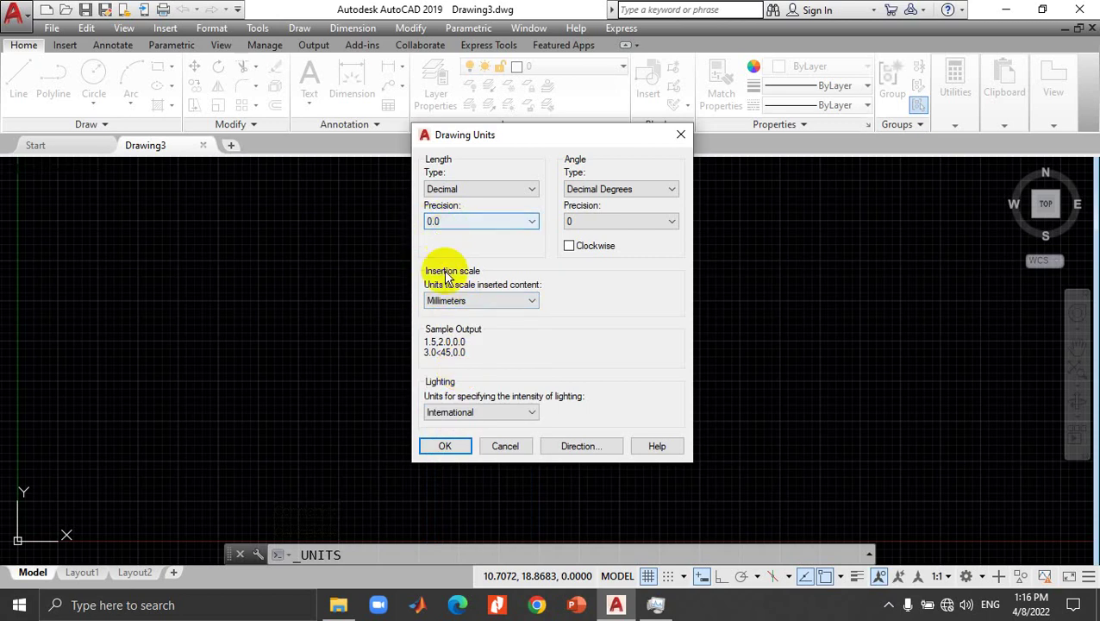
{"action": "left_click", "coordinate": [445, 447]}
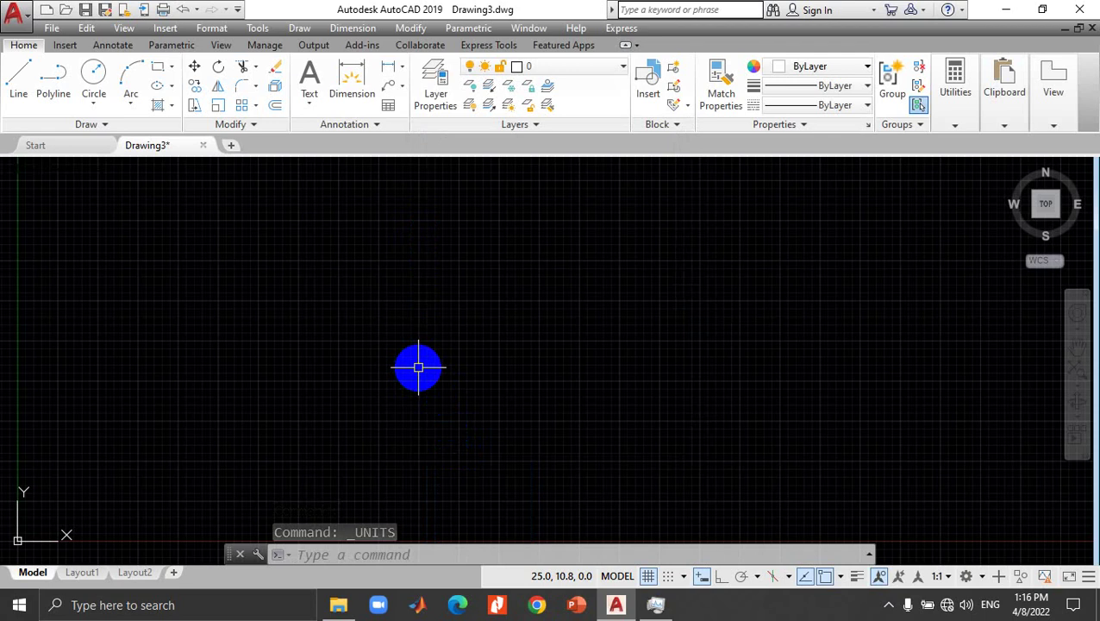
Step: In the Layer Properties Manager, create layers named dimension, hidden and center
{"action": "left_click", "coordinate": [437, 112]}
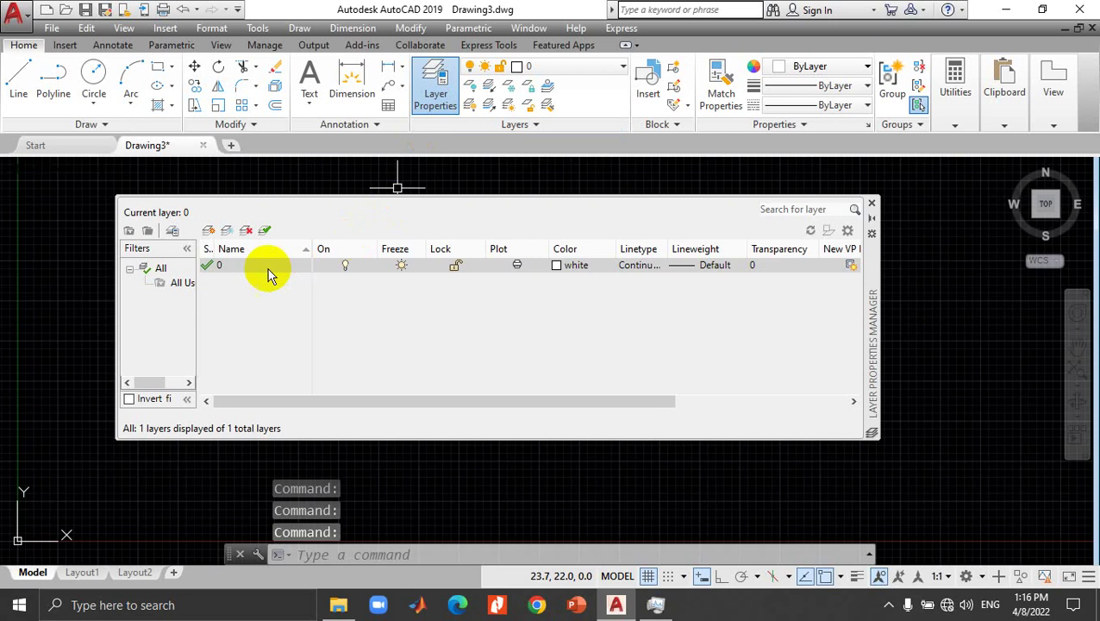
{"action": "left_click", "coordinate": [208, 231]}
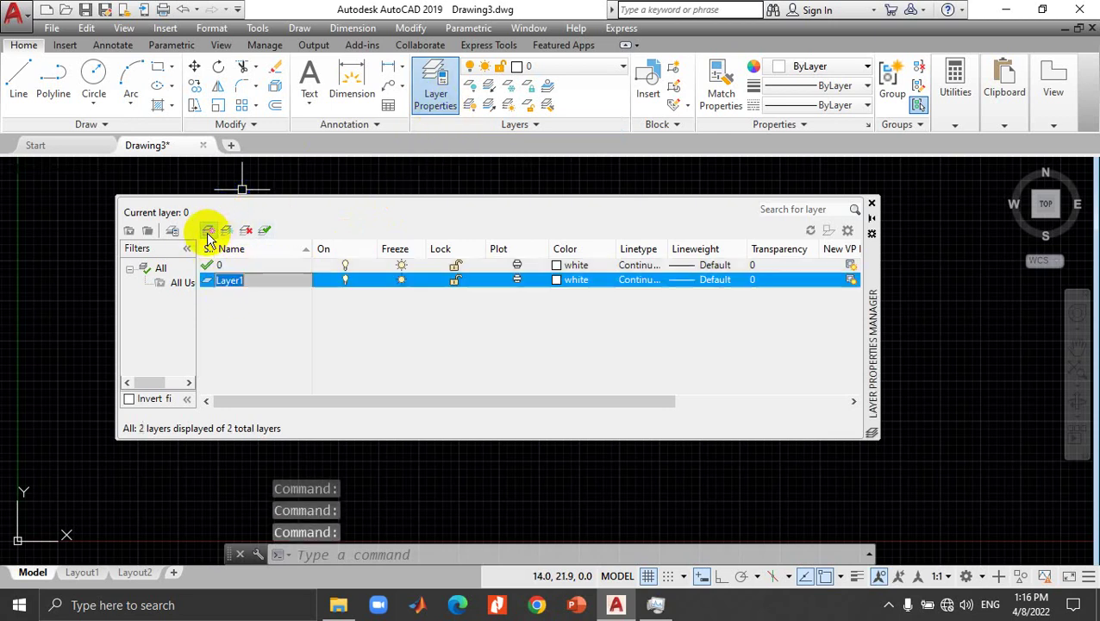
{"action": "type", "text": "d"}
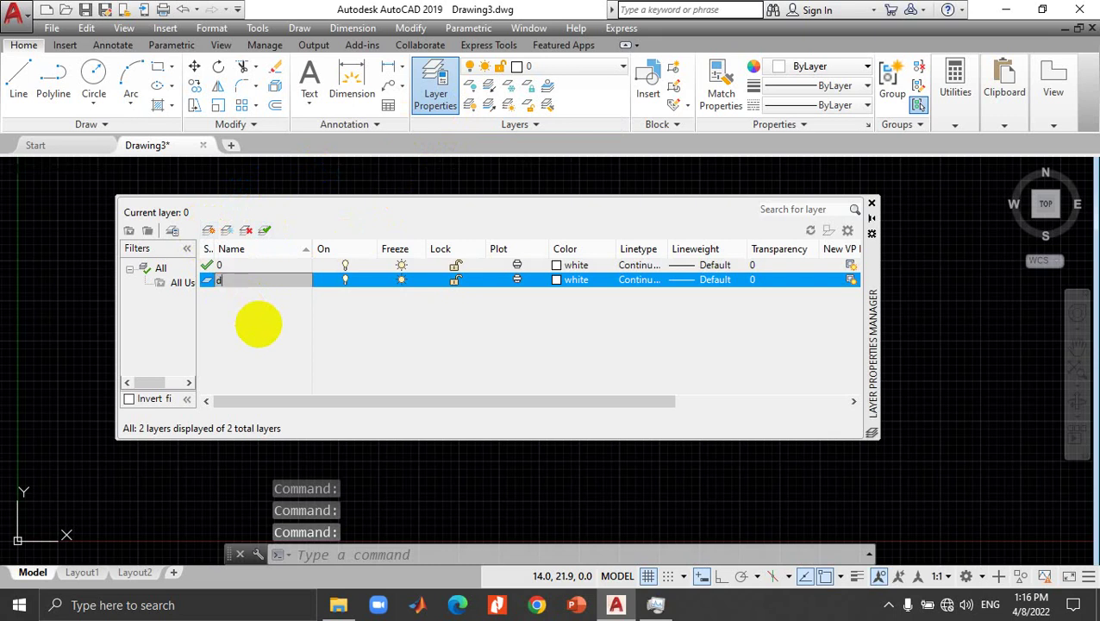
{"action": "type", "text": "imension"}
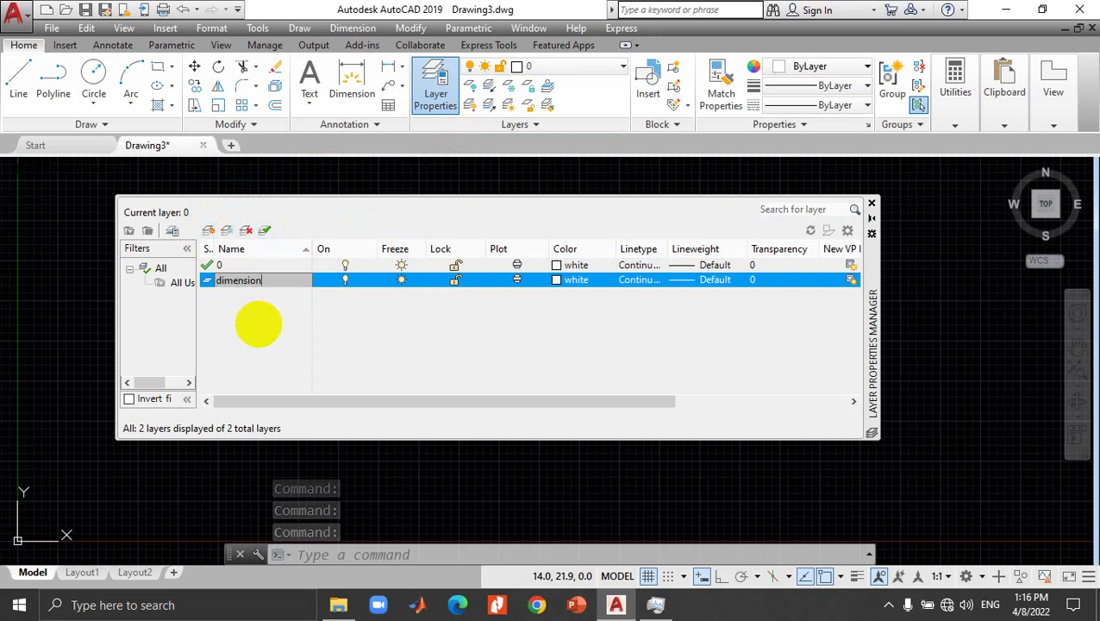
{"action": "key", "text": "Return"}
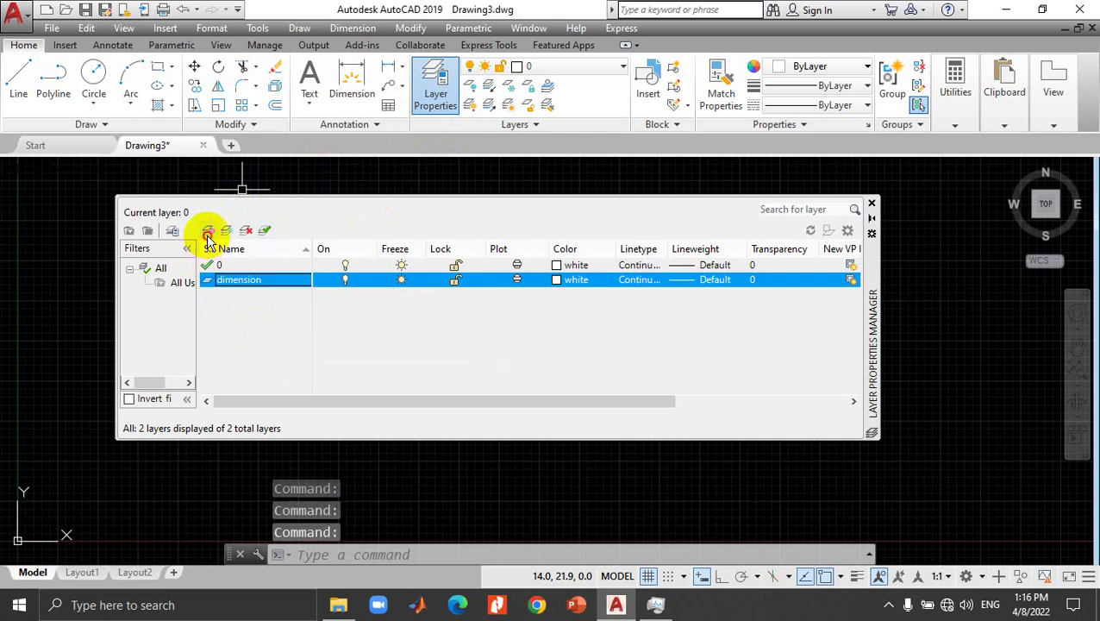
{"action": "left_click", "coordinate": [207, 230]}
{"action": "type", "text": "hidden"}
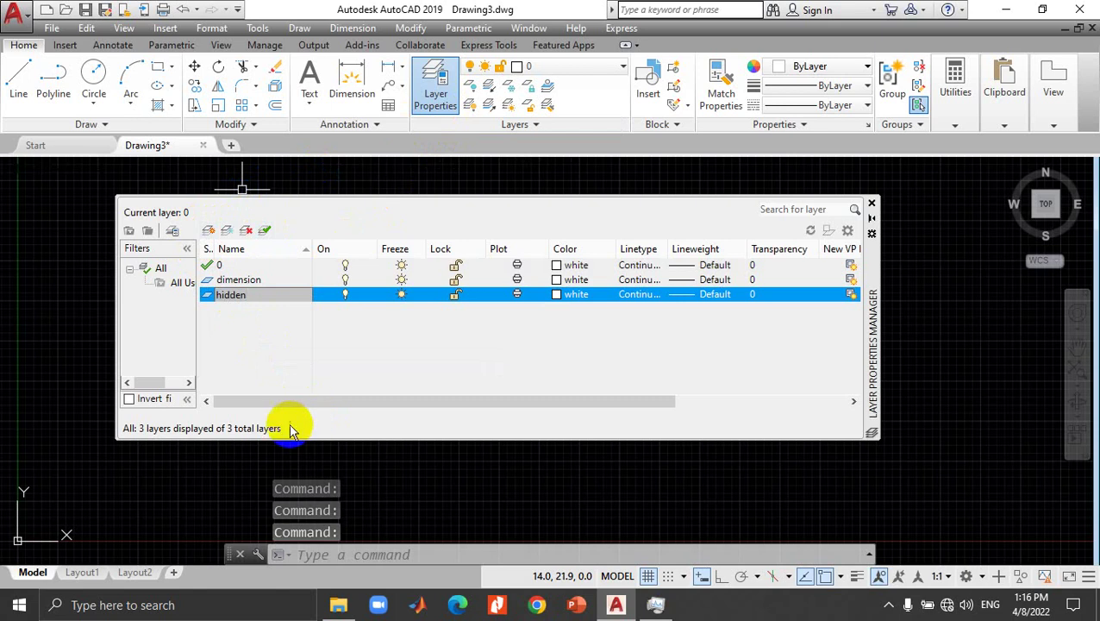
{"action": "key", "text": "Return"}
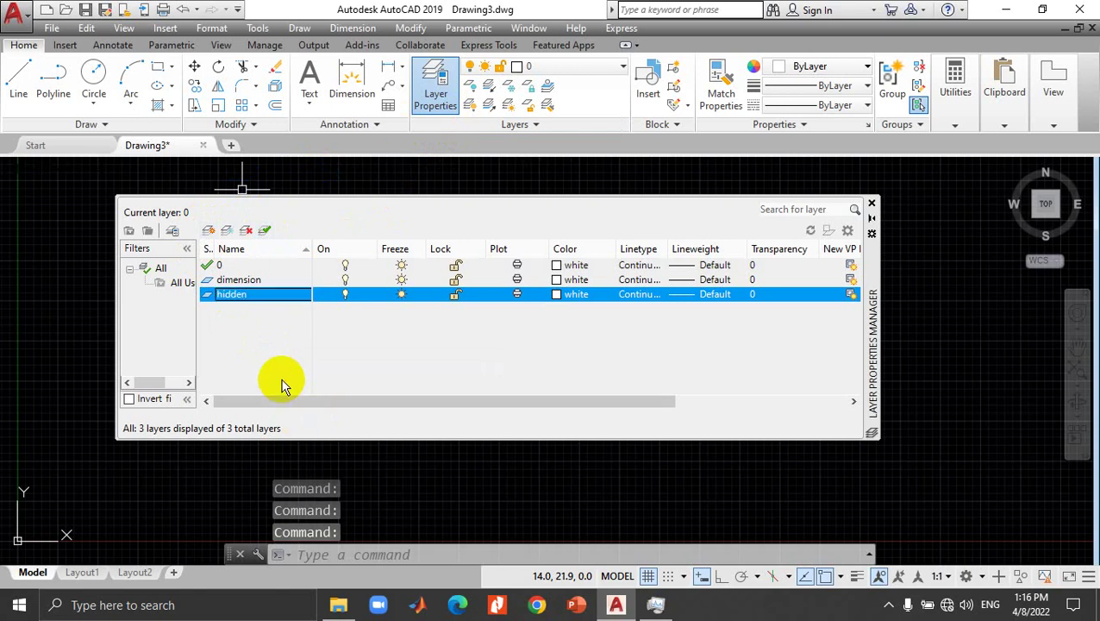
{"action": "left_click", "coordinate": [208, 230]}
{"action": "type", "text": "cen"}
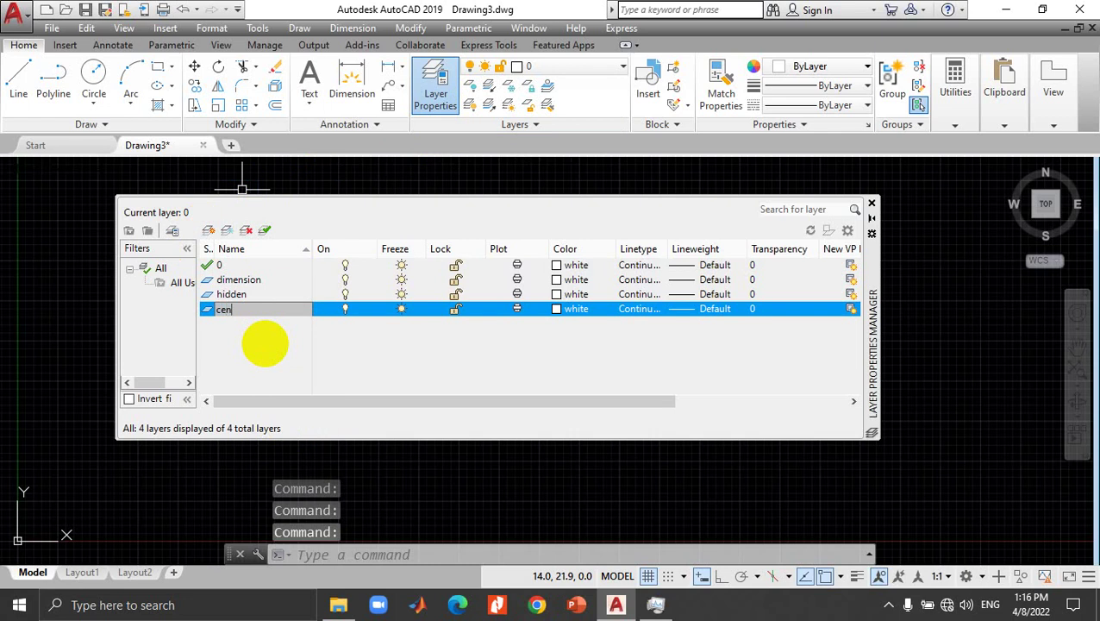
{"action": "type", "text": "ter"}
{"action": "key", "text": "Return"}
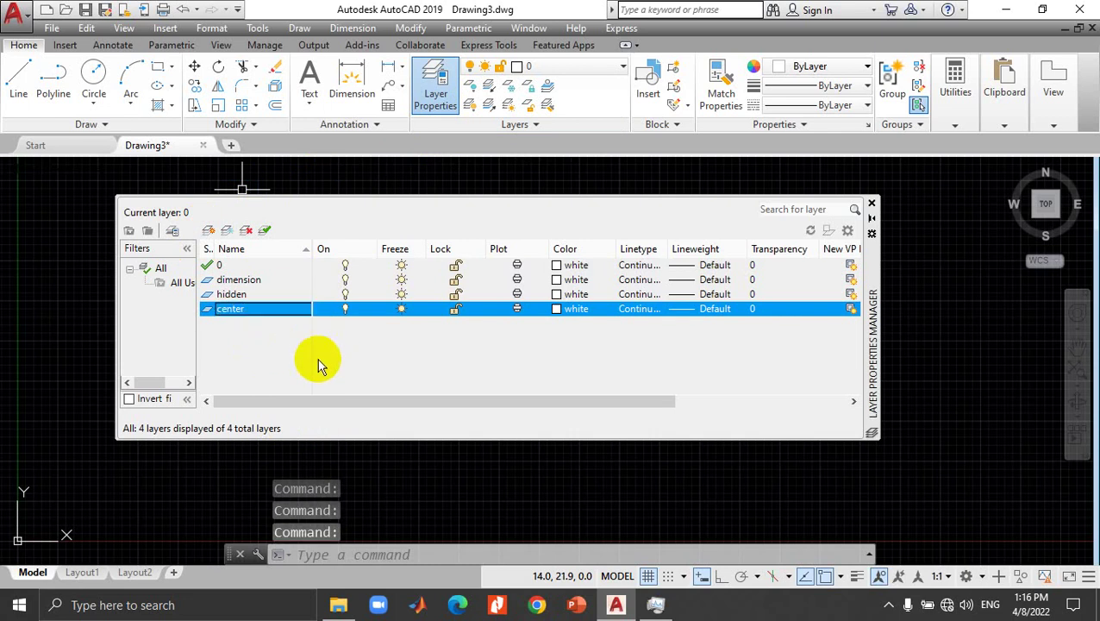
{"action": "left_click", "coordinate": [255, 283]}
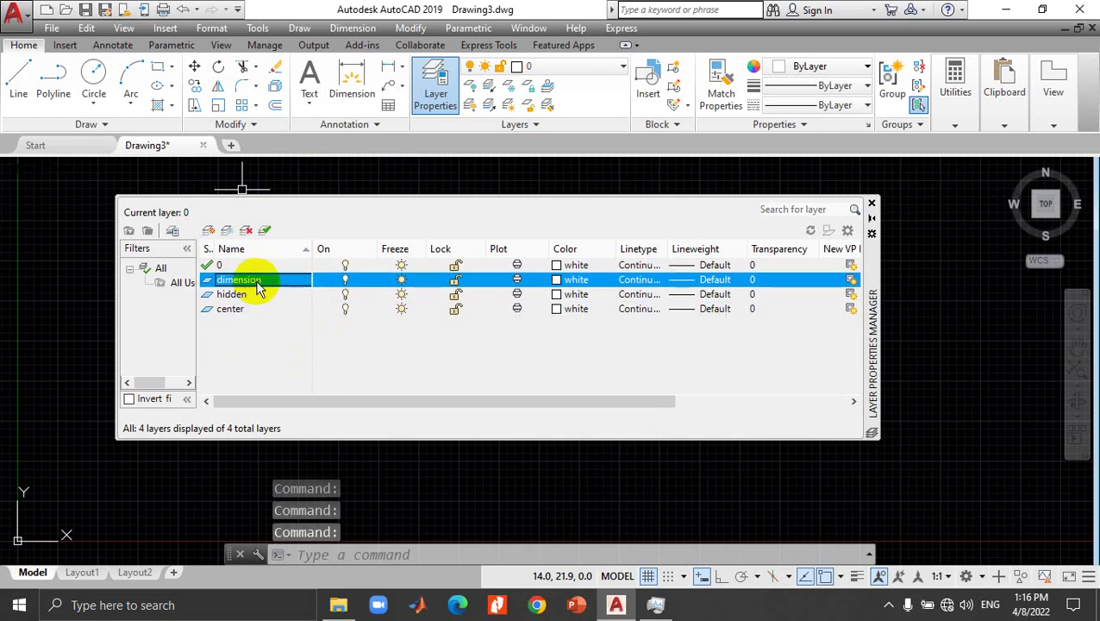
Step: Color the dimension layer yellow and the hidden layer green
{"action": "left_click", "coordinate": [573, 281]}
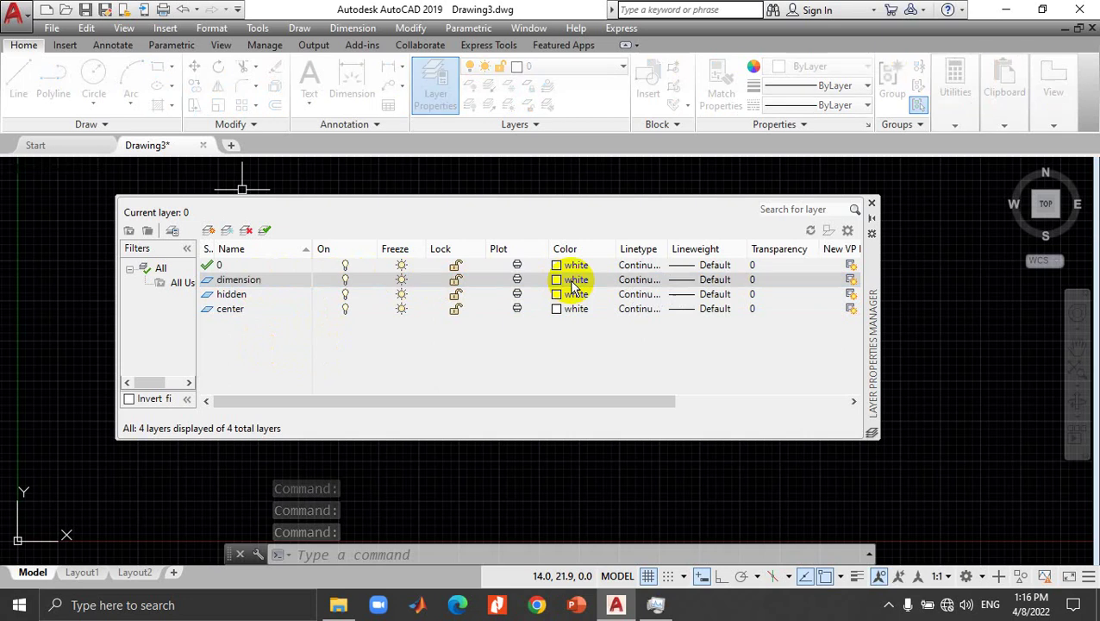
{"action": "left_click", "coordinate": [441, 337]}
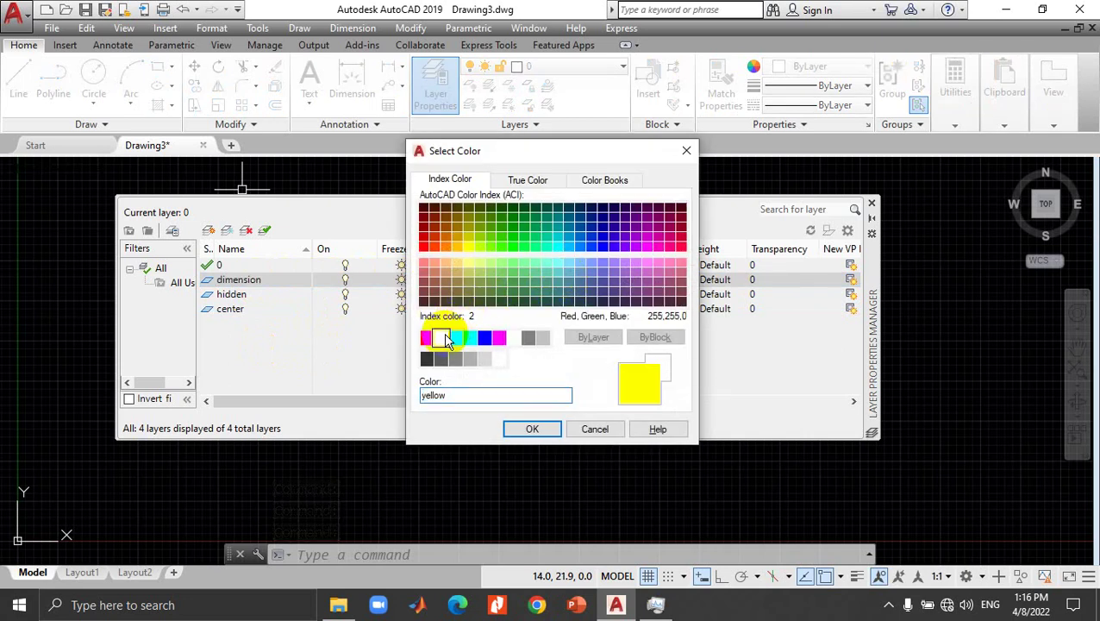
{"action": "left_click", "coordinate": [532, 425]}
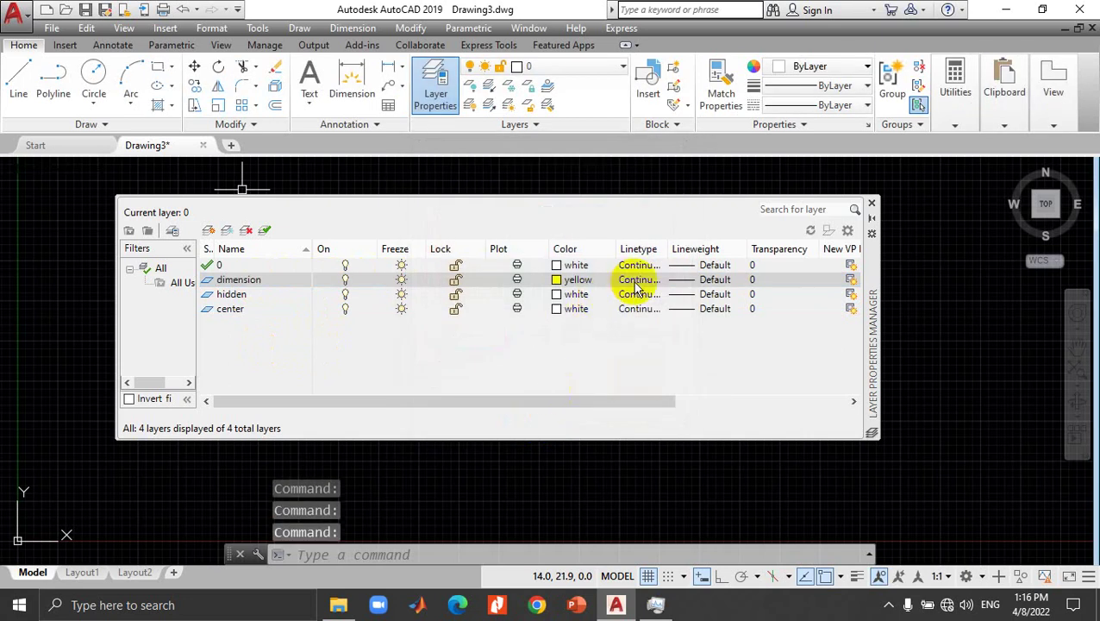
{"action": "left_click", "coordinate": [246, 295]}
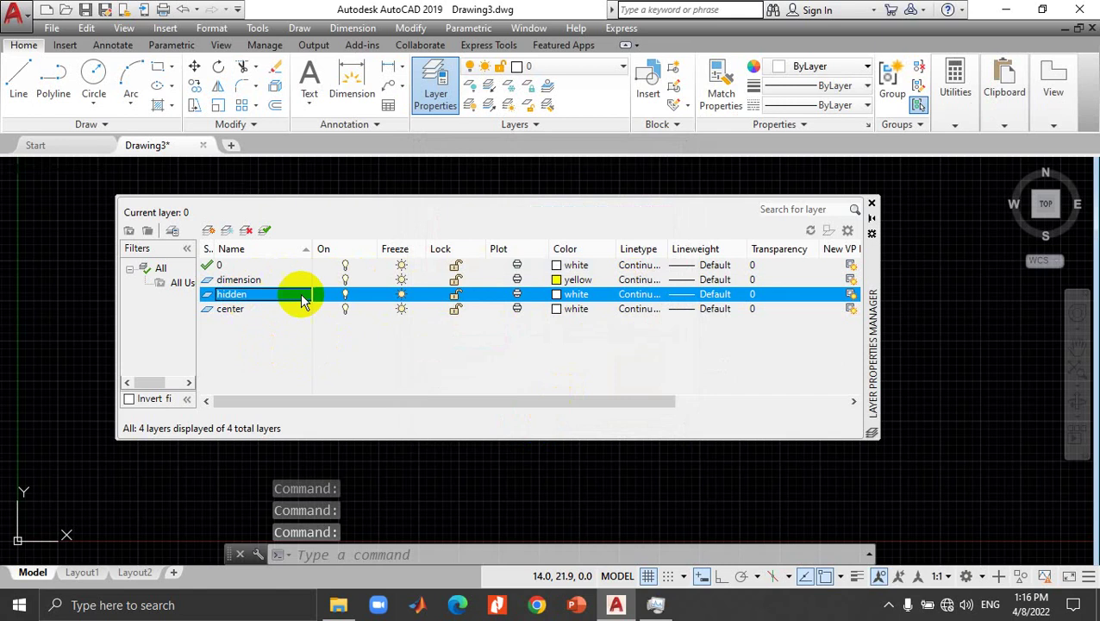
{"action": "left_click", "coordinate": [574, 294]}
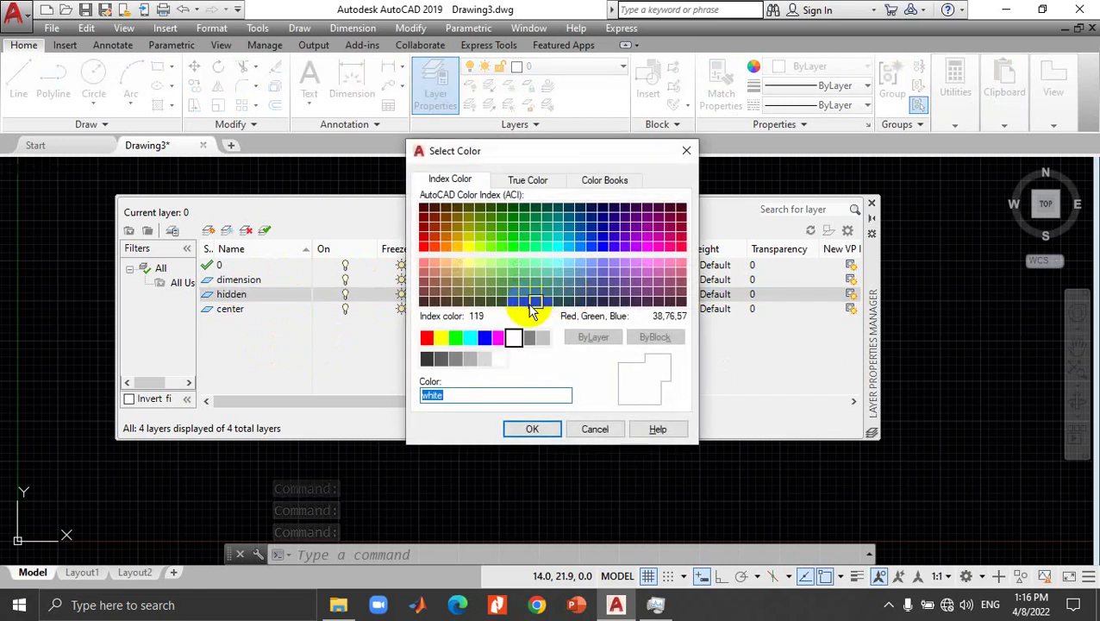
{"action": "left_click", "coordinate": [456, 337]}
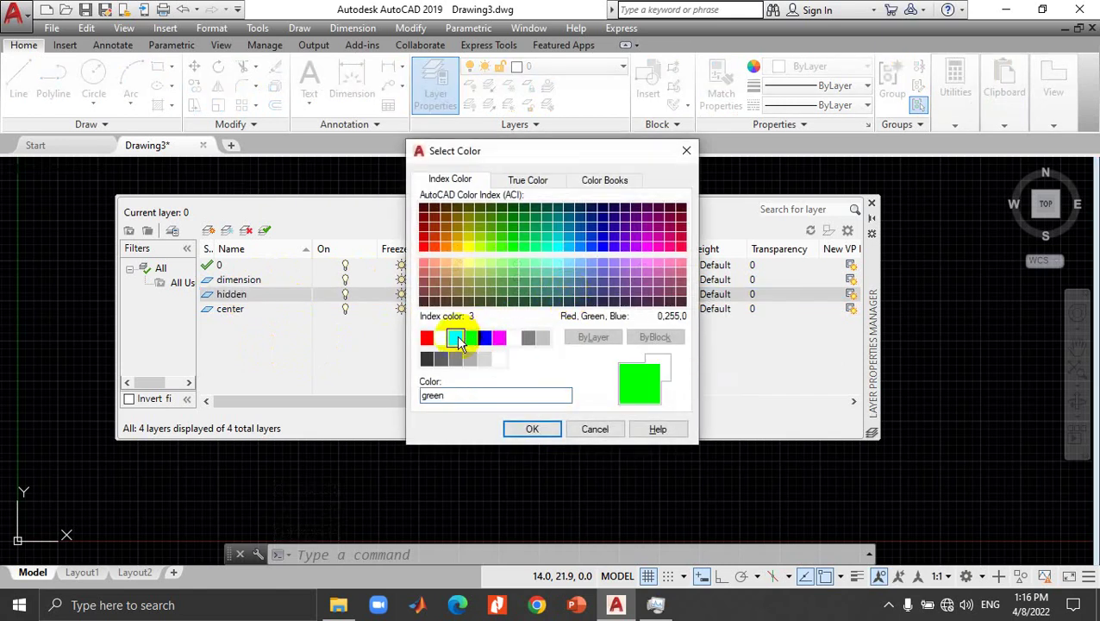
{"action": "left_click", "coordinate": [531, 429]}
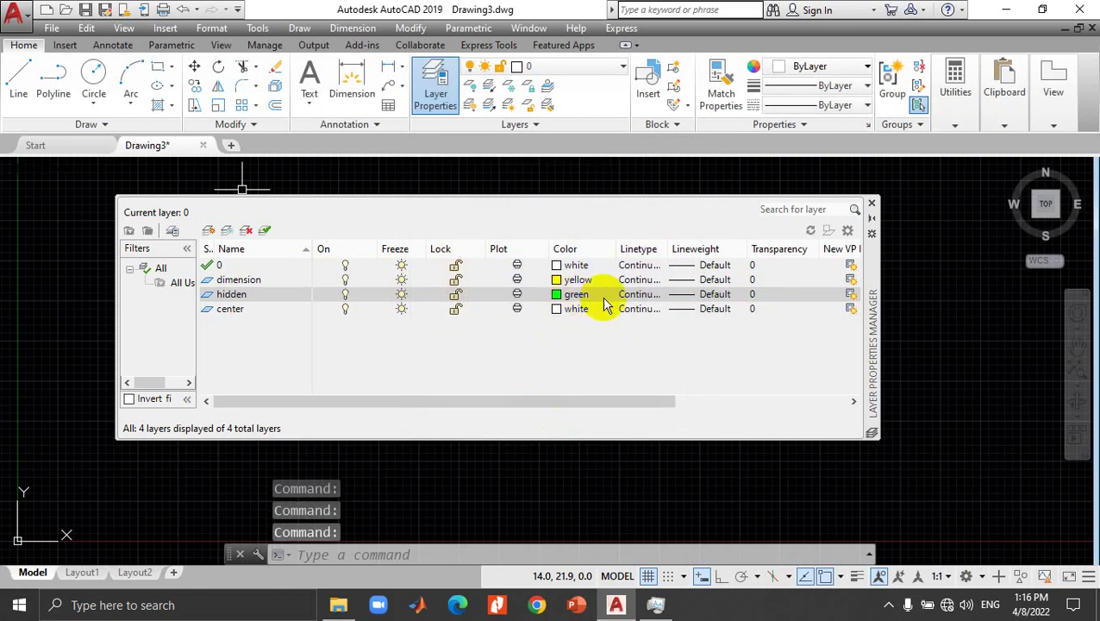
Step: Load the DASHED linetype and assign it to the hidden layer
{"action": "left_click", "coordinate": [635, 294]}
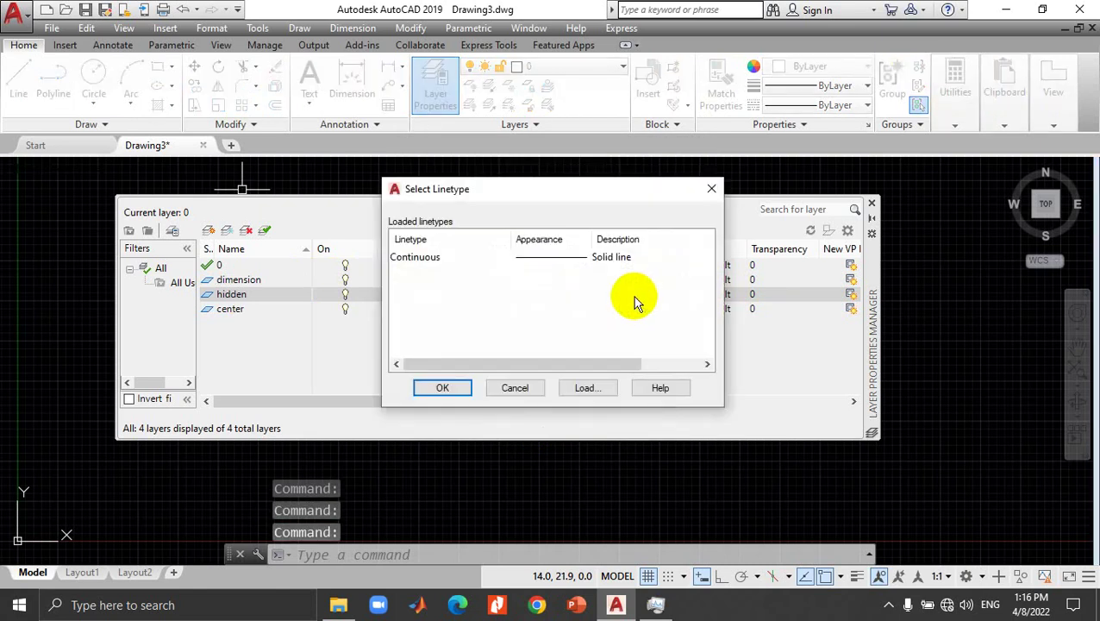
{"action": "left_click", "coordinate": [587, 390]}
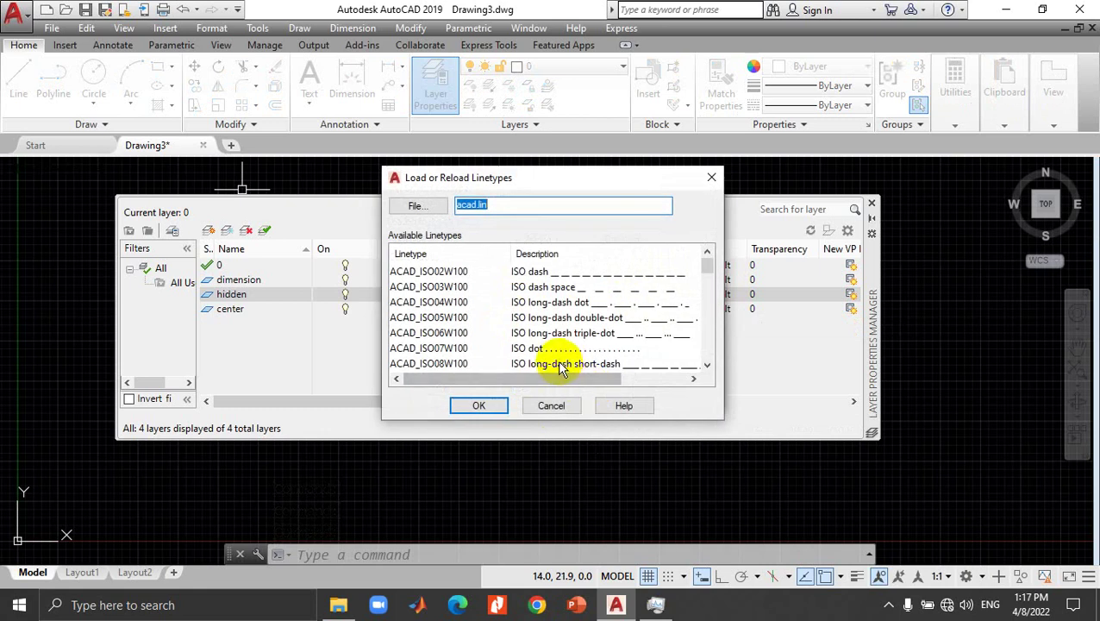
{"action": "scroll", "coordinate": [453, 352], "scroll_direction": "down", "scroll_amount": 1}
{"action": "scroll", "coordinate": [450, 353], "scroll_direction": "down", "scroll_amount": 1}
{"action": "scroll", "coordinate": [448, 356], "scroll_direction": "down", "scroll_amount": 2}
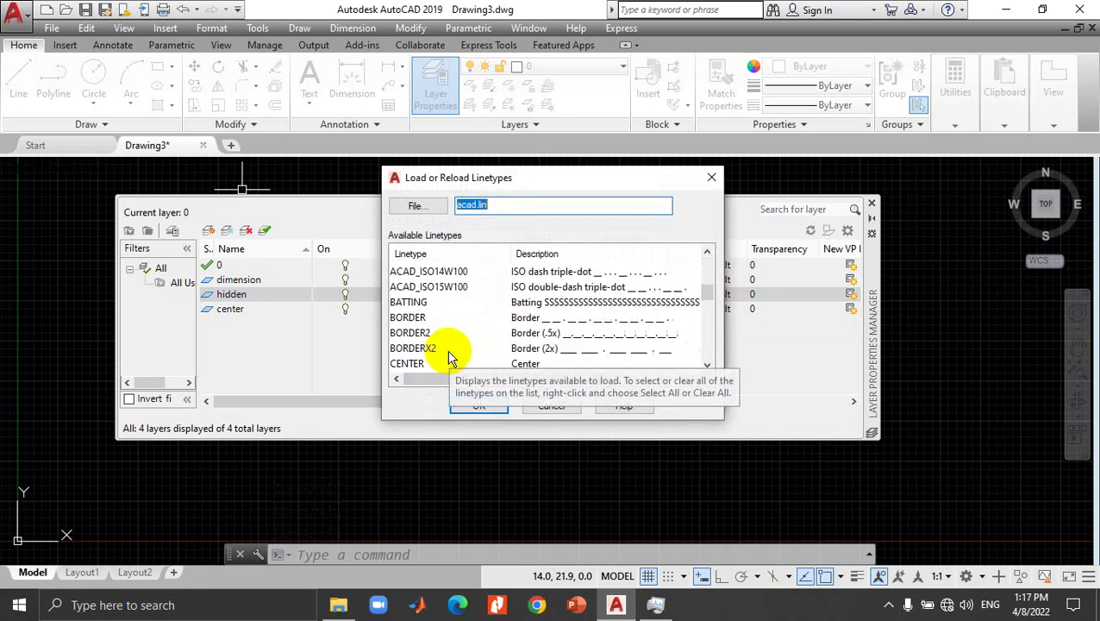
{"action": "scroll", "coordinate": [449, 355], "scroll_direction": "down", "scroll_amount": 1}
{"action": "scroll", "coordinate": [450, 358], "scroll_direction": "down", "scroll_amount": 1}
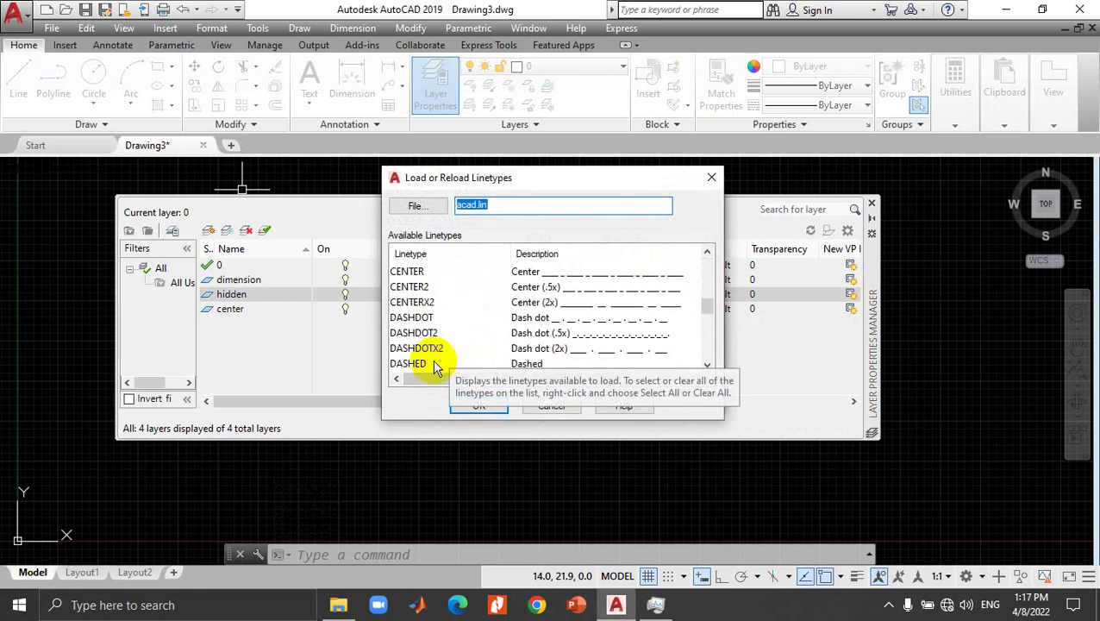
{"action": "left_click", "coordinate": [419, 366]}
{"action": "left_click", "coordinate": [470, 405]}
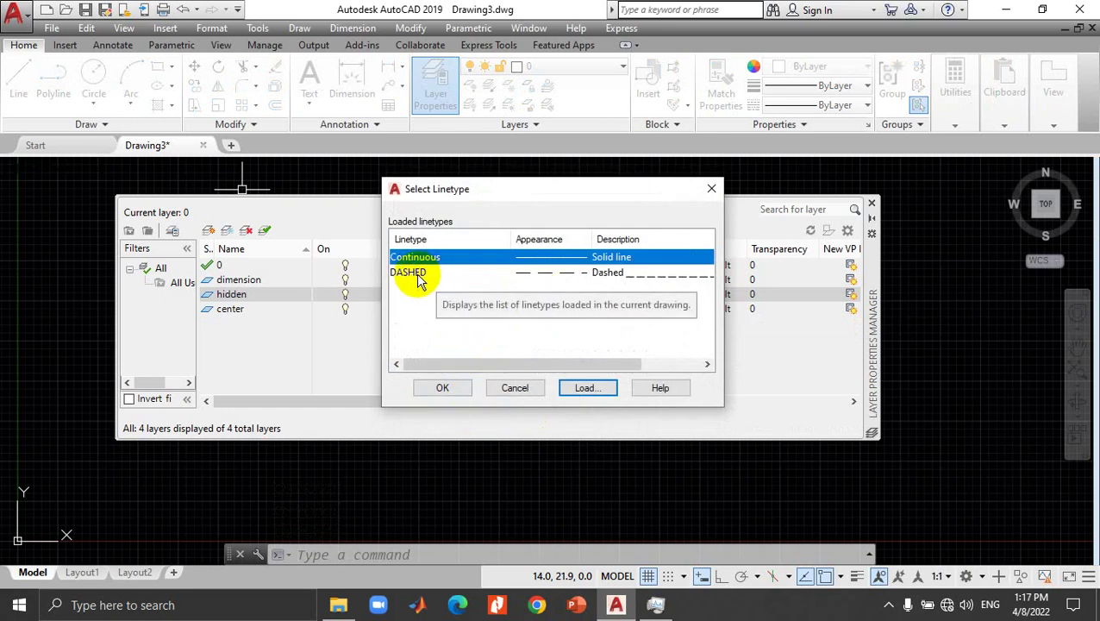
{"action": "left_click", "coordinate": [417, 277]}
{"action": "left_click", "coordinate": [444, 389]}
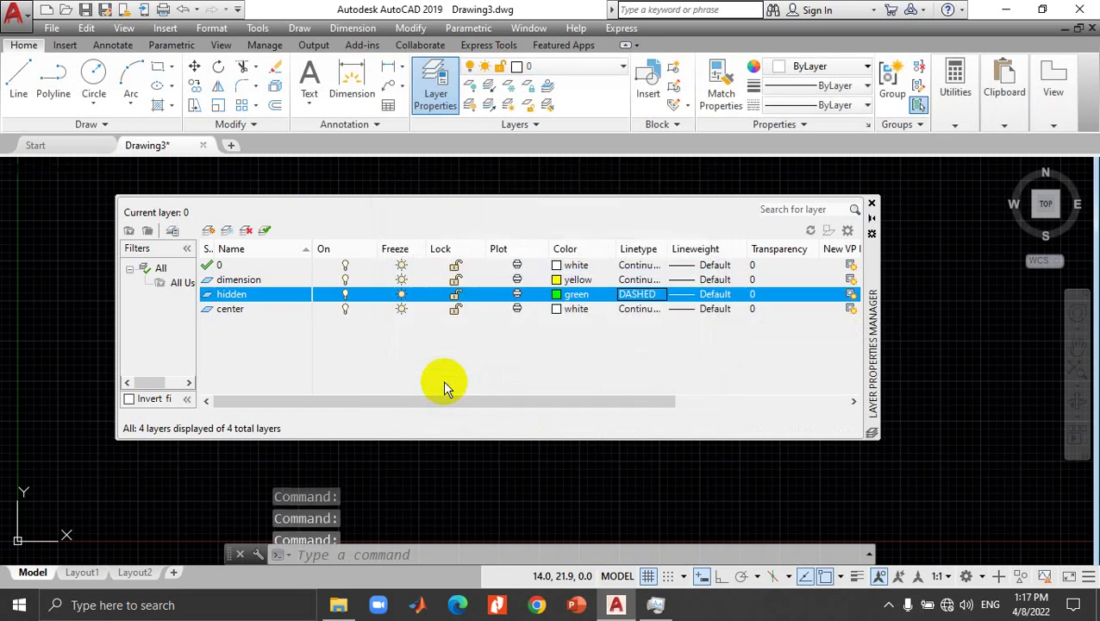
Step: Set the center layer's color to red
{"action": "left_click", "coordinate": [246, 312]}
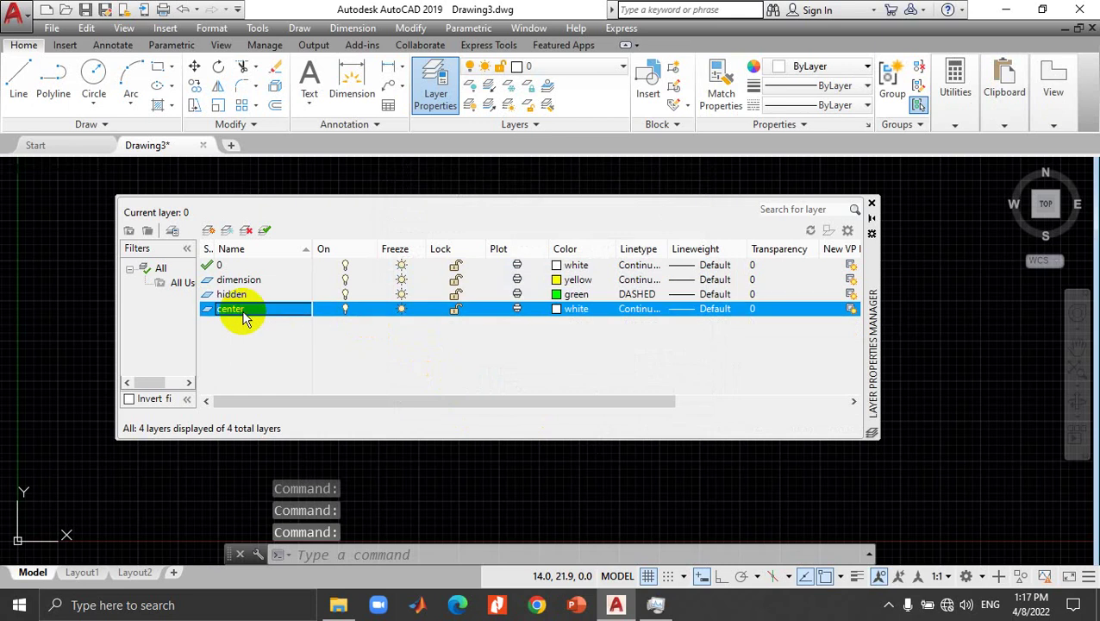
{"action": "left_click", "coordinate": [560, 312]}
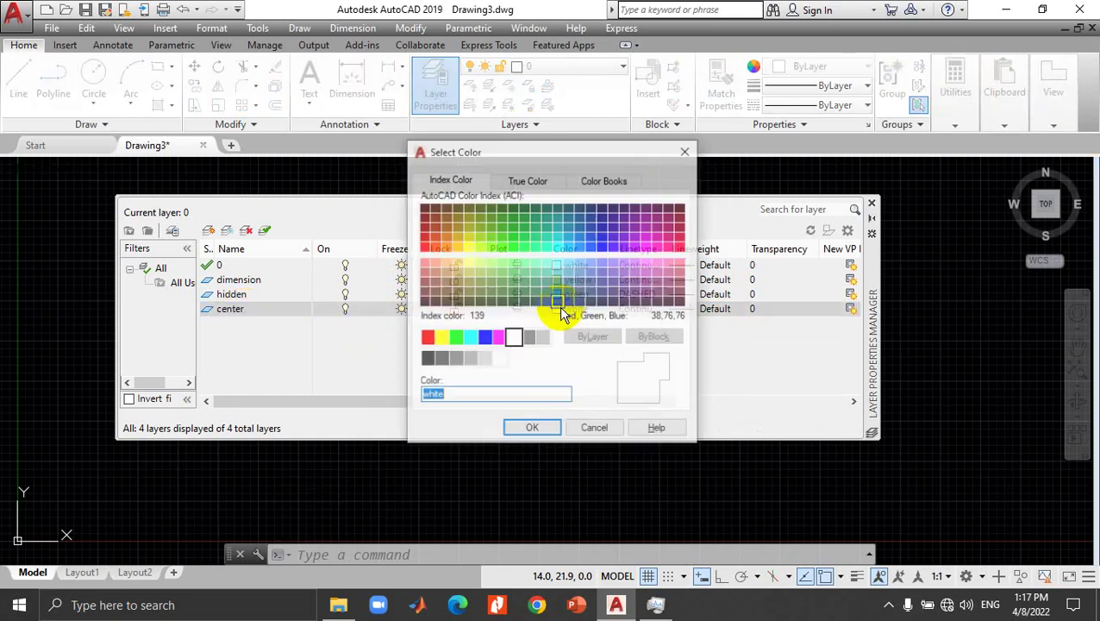
{"action": "left_click", "coordinate": [428, 339]}
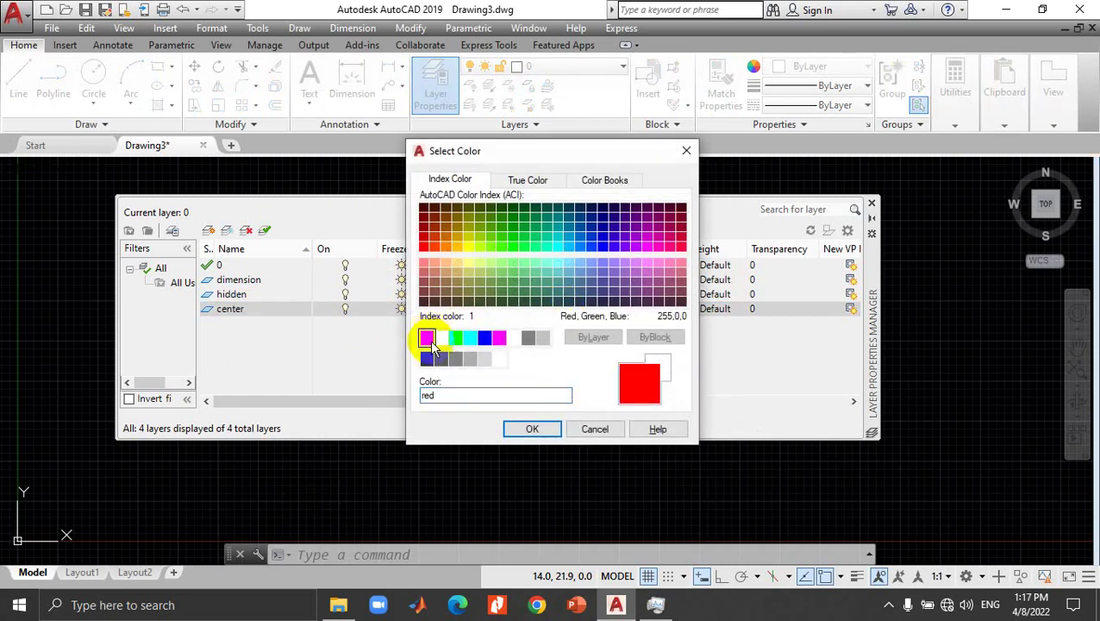
{"action": "left_click", "coordinate": [552, 428]}
Step: Load the CENTER linetype and assign it to the center layer
{"action": "left_click", "coordinate": [629, 309]}
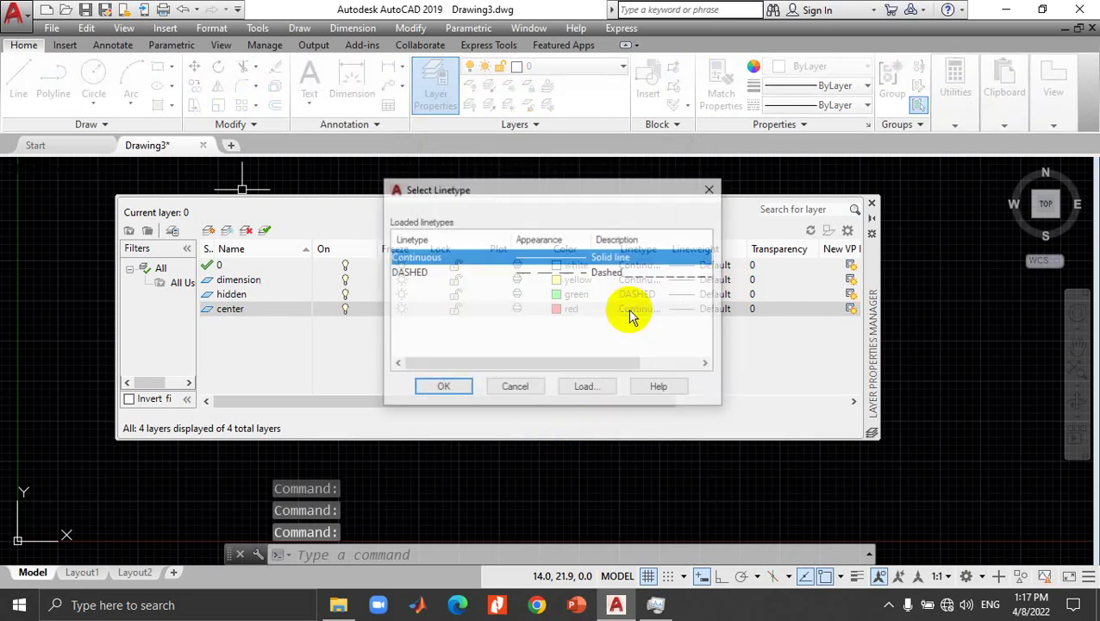
{"action": "left_click", "coordinate": [571, 388]}
{"action": "scroll", "coordinate": [425, 343], "scroll_direction": "down", "scroll_amount": 1}
{"action": "scroll", "coordinate": [423, 342], "scroll_direction": "down", "scroll_amount": 1}
{"action": "scroll", "coordinate": [423, 343], "scroll_direction": "down", "scroll_amount": 2}
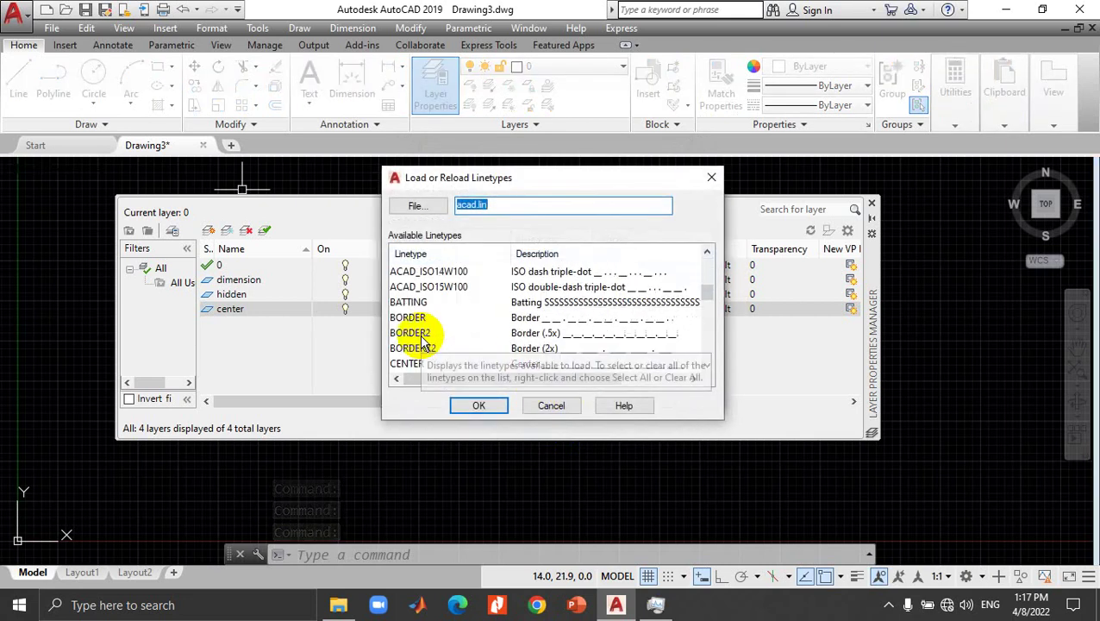
{"action": "scroll", "coordinate": [422, 343], "scroll_direction": "down", "scroll_amount": 1}
{"action": "left_click", "coordinate": [420, 326]}
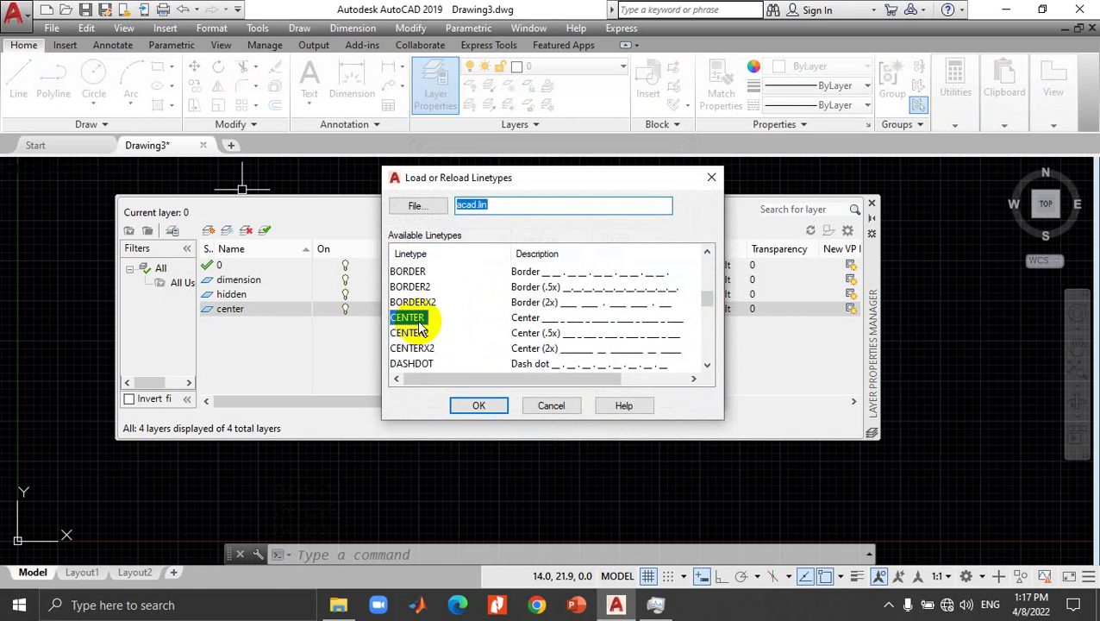
{"action": "left_click", "coordinate": [480, 406]}
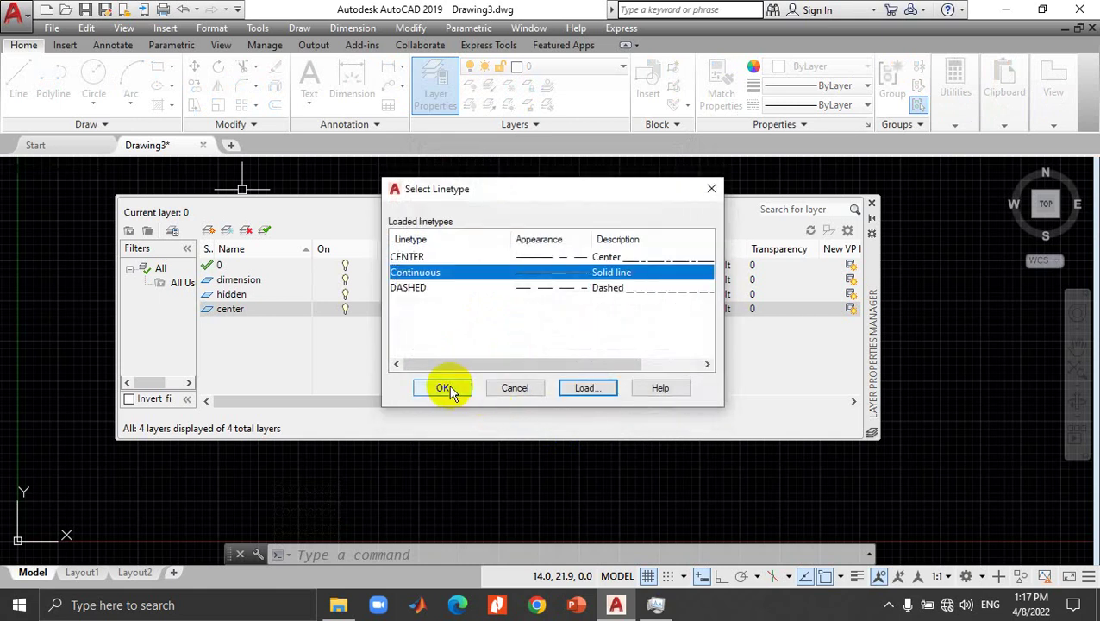
{"action": "left_click", "coordinate": [530, 257]}
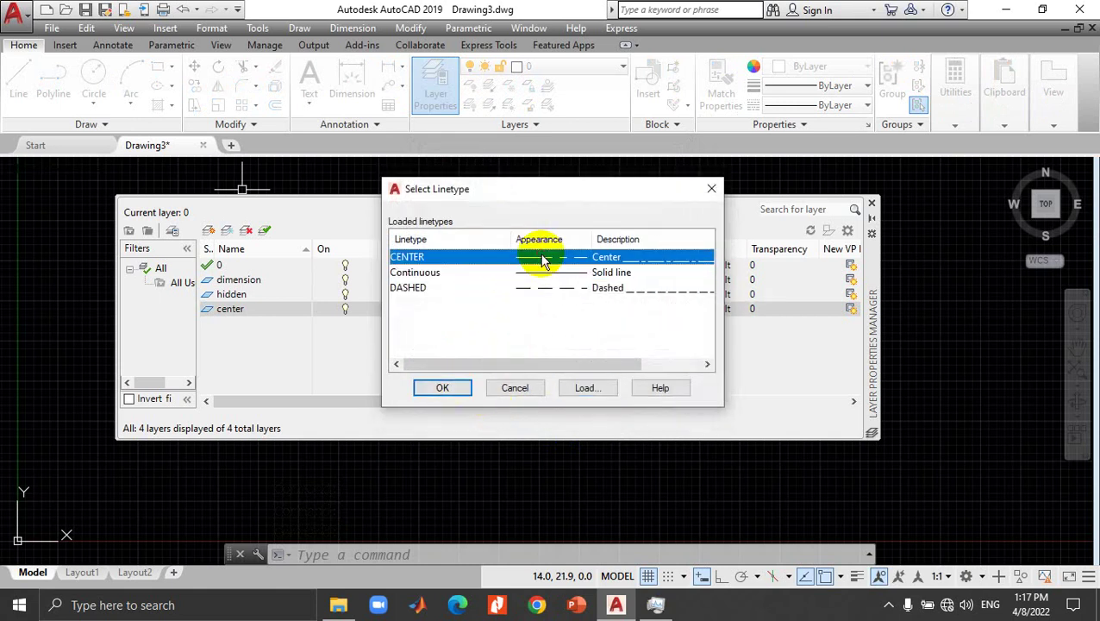
{"action": "left_click", "coordinate": [452, 389]}
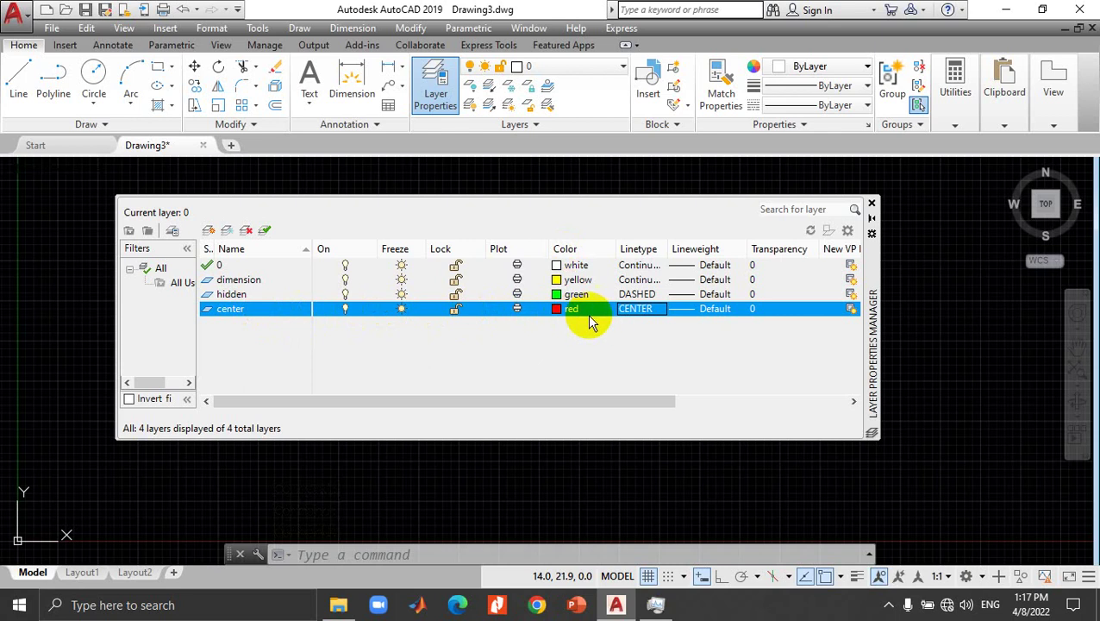
Step: Close Layer Properties and open the Standard dimension style for modification
{"action": "left_click", "coordinate": [872, 205]}
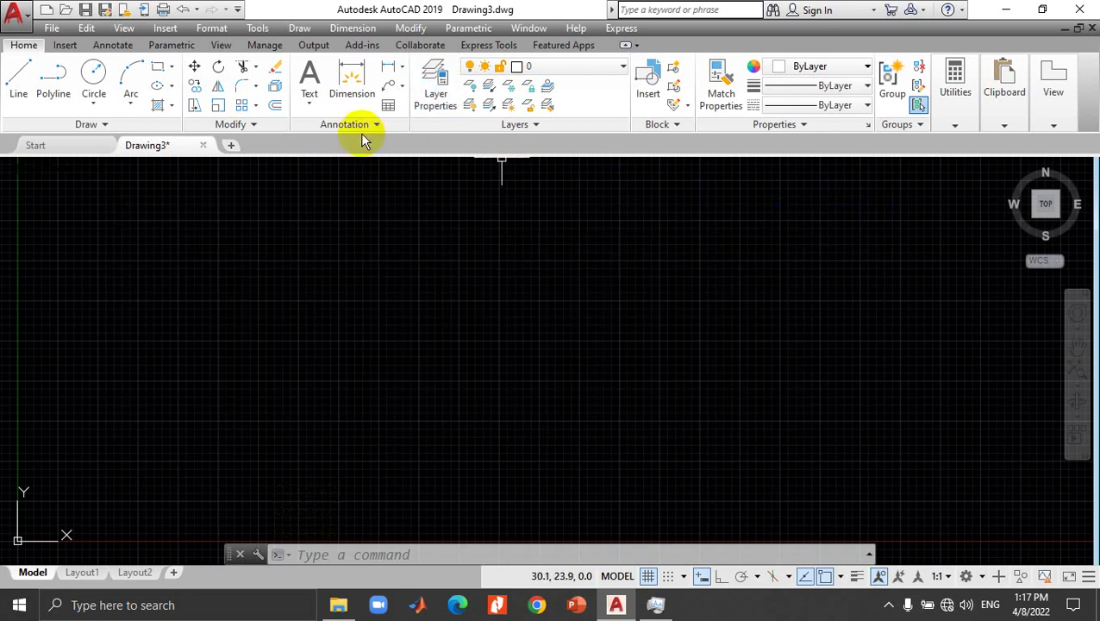
{"action": "left_click", "coordinate": [113, 47]}
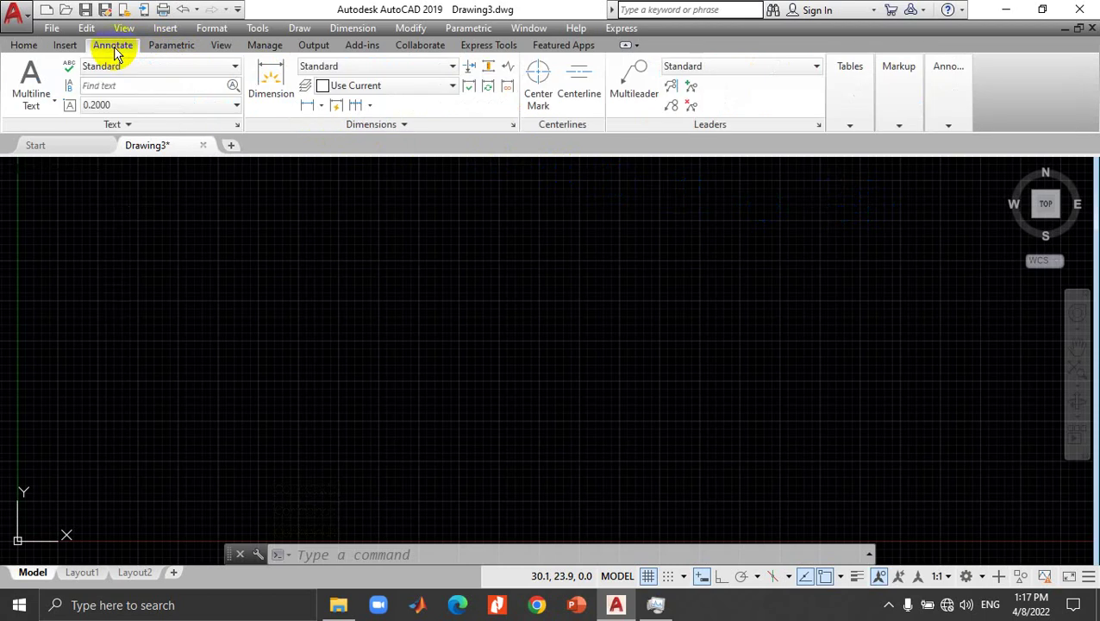
{"action": "left_click", "coordinate": [512, 125]}
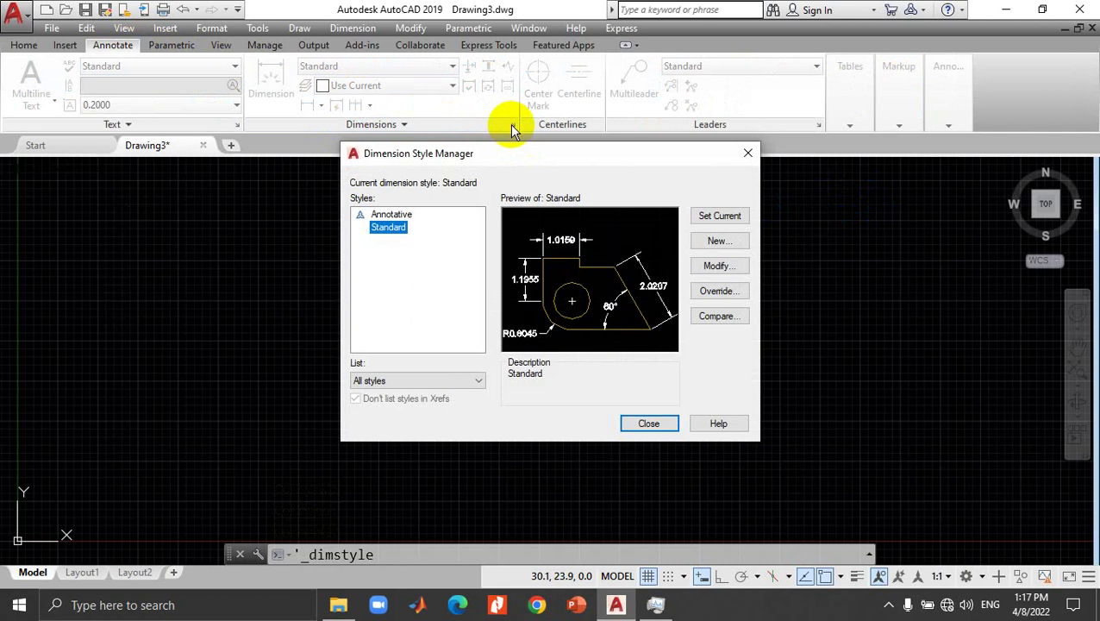
{"action": "left_click", "coordinate": [703, 266]}
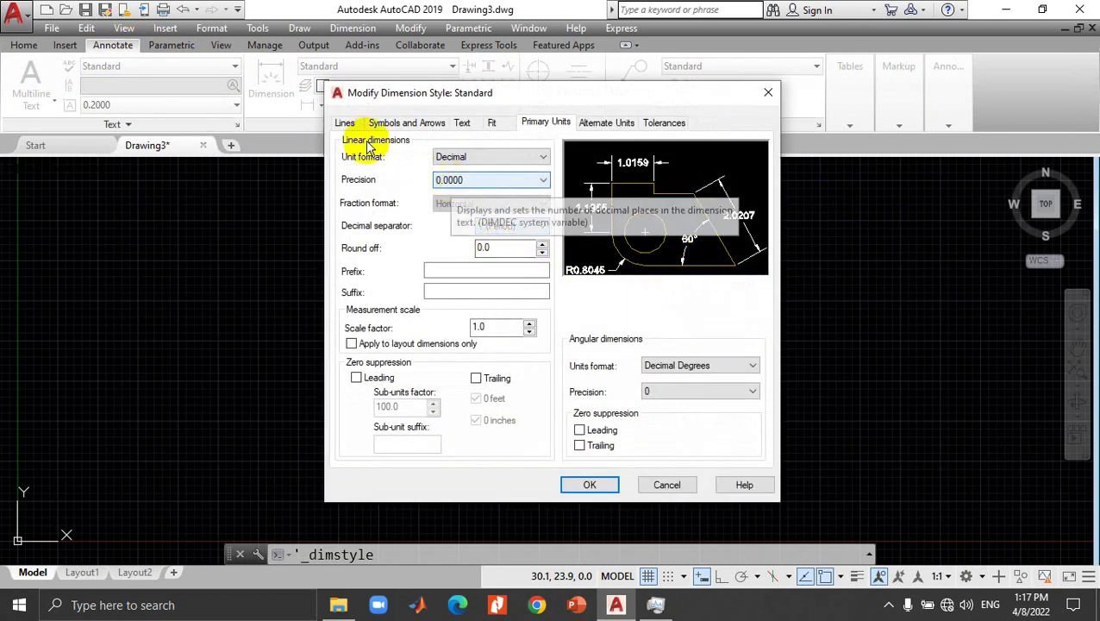
Step: On the Lines tab, set the extension line offset from origin to 0.1
{"action": "left_click", "coordinate": [346, 125]}
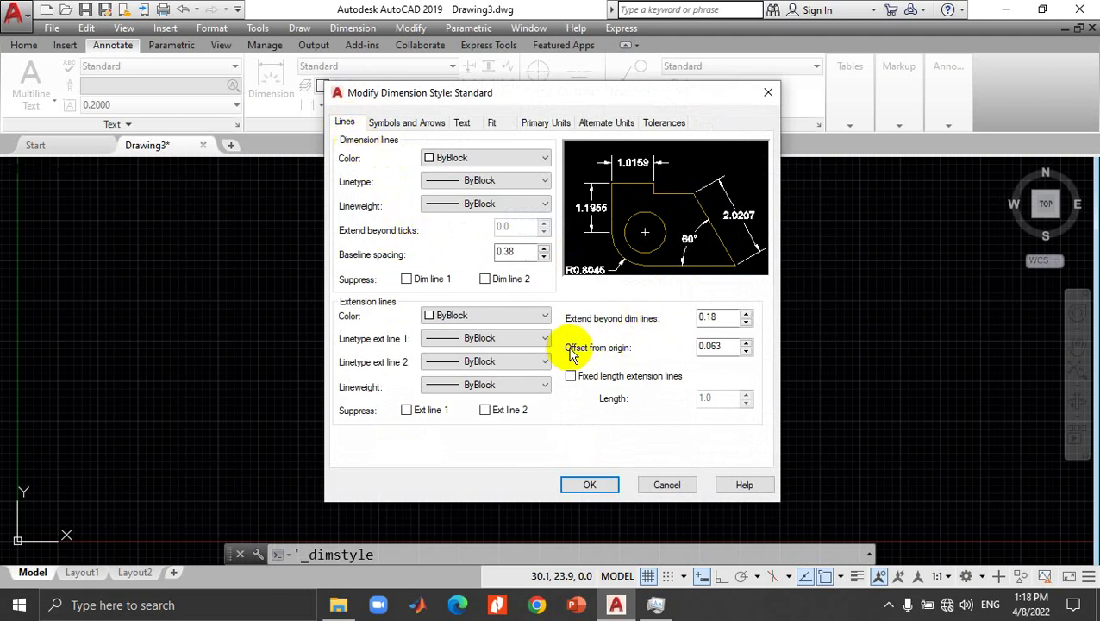
{"action": "left_click", "coordinate": [747, 342]}
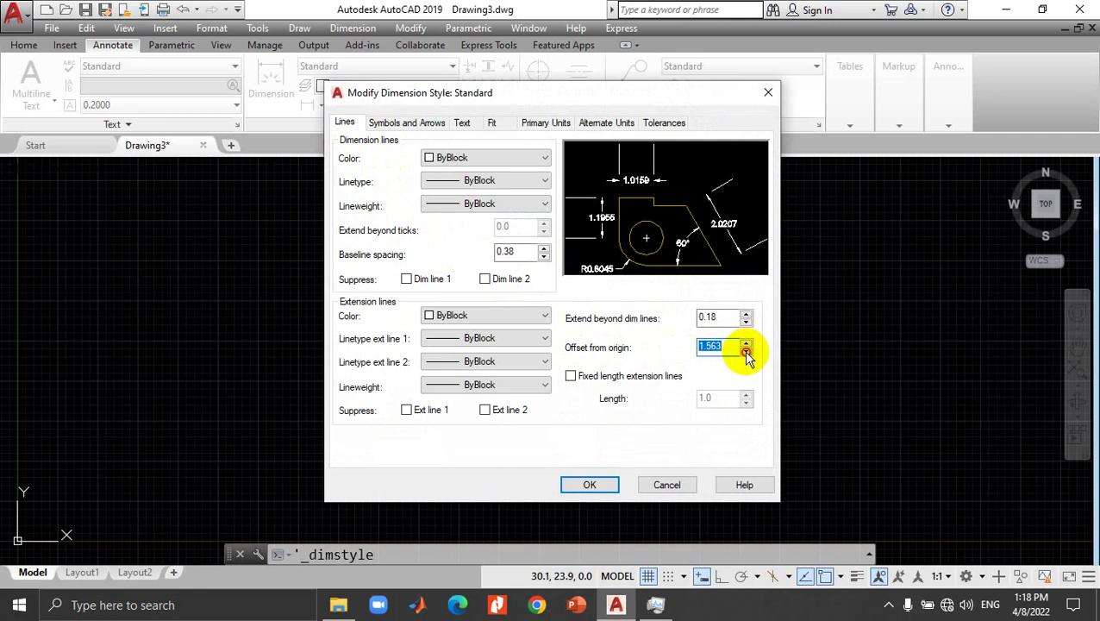
{"action": "left_click", "coordinate": [747, 351]}
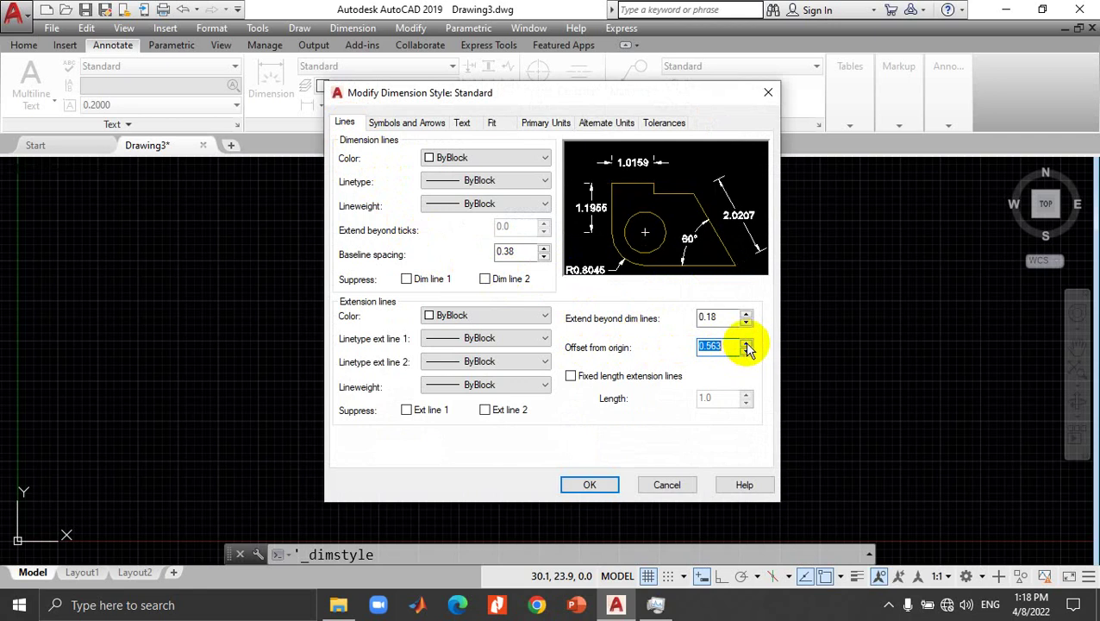
{"action": "left_click", "coordinate": [747, 351]}
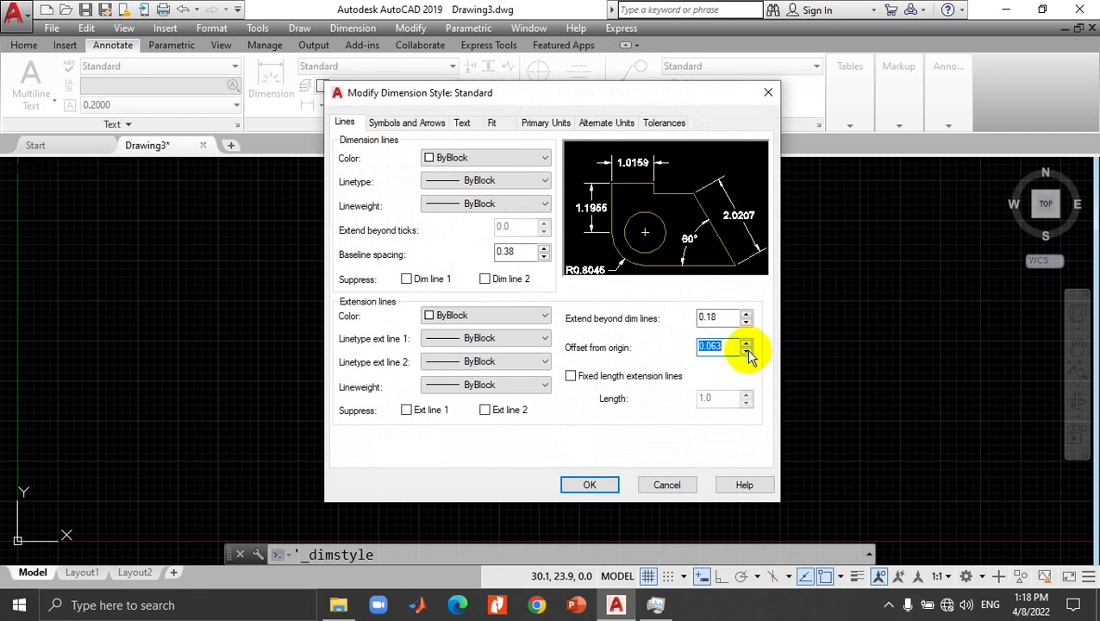
{"action": "left_click", "coordinate": [709, 348]}
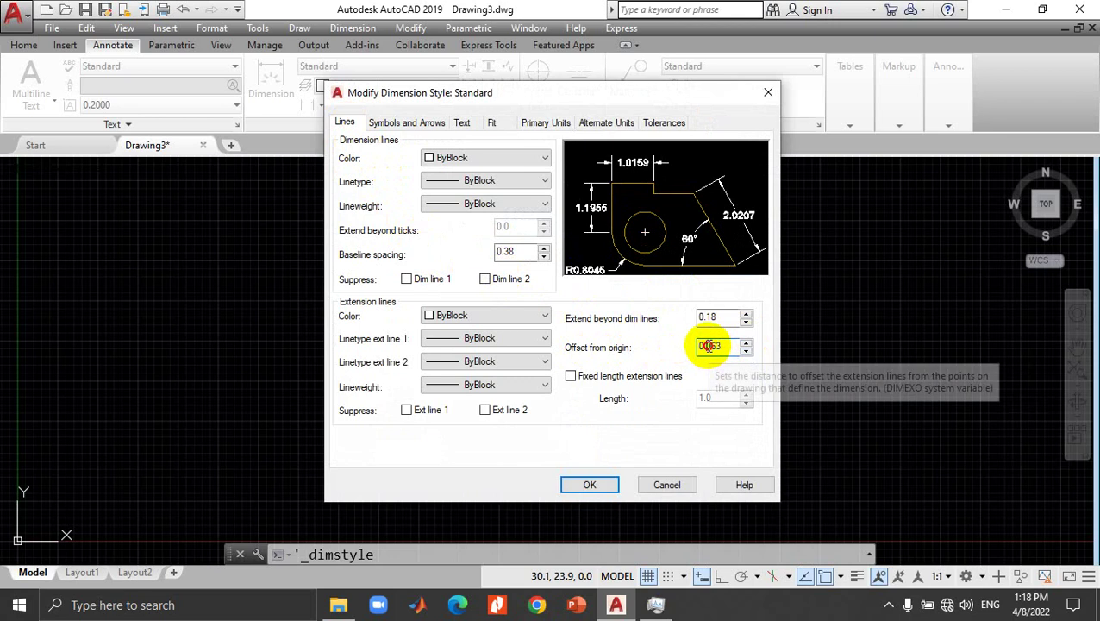
{"action": "left_click", "coordinate": [709, 348]}
{"action": "type", "text": "1"}
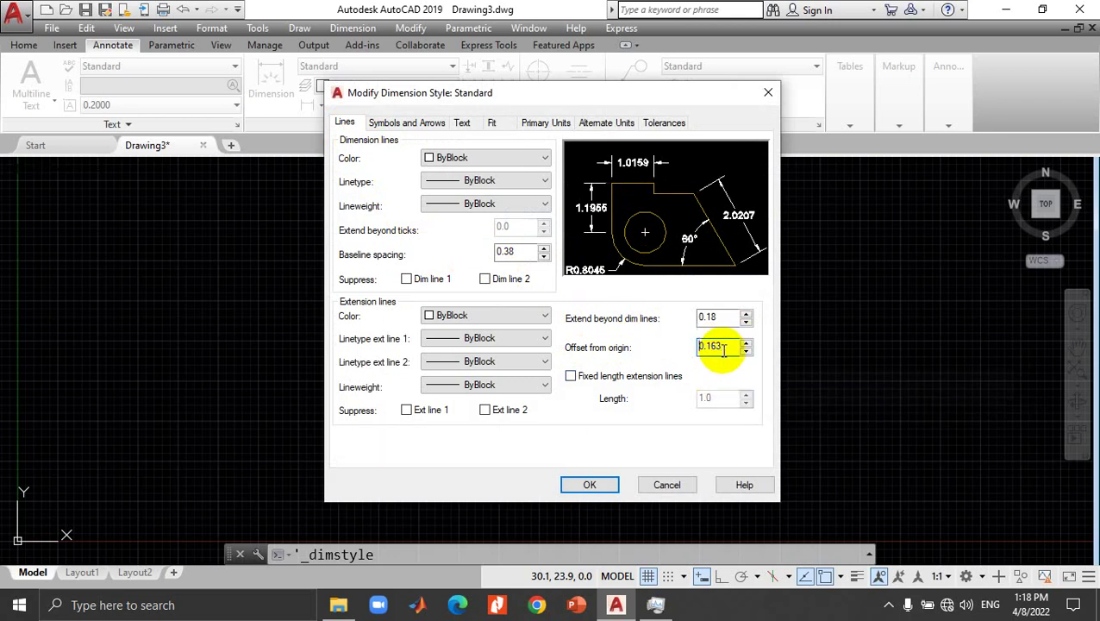
{"action": "left_click", "coordinate": [594, 249]}
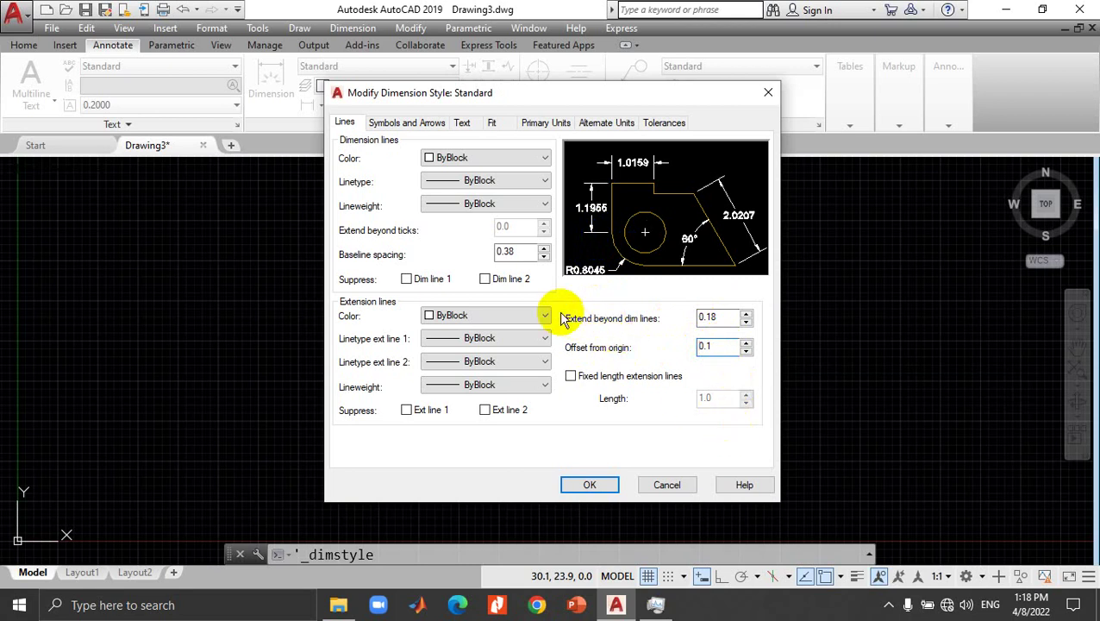
Step: Give the Standard style arrow size 2, text height 2 and 0.0 precision, then save it
{"action": "left_click", "coordinate": [395, 125]}
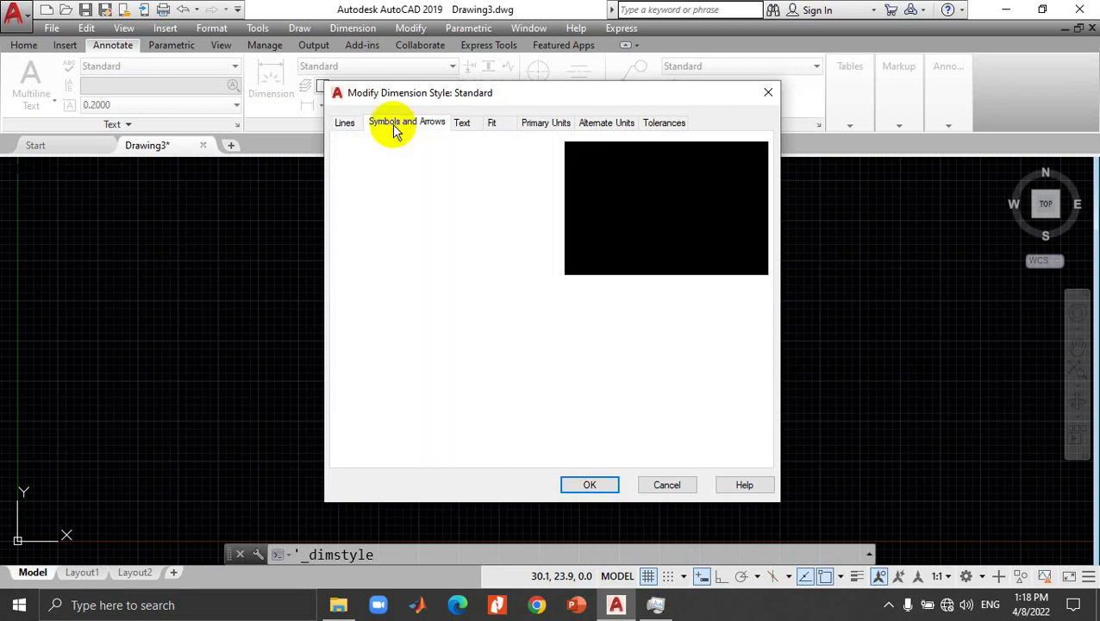
{"action": "left_click_drag", "start_coordinate": [366, 285], "coordinate": [348, 288]}
{"action": "type", "text": "2"}
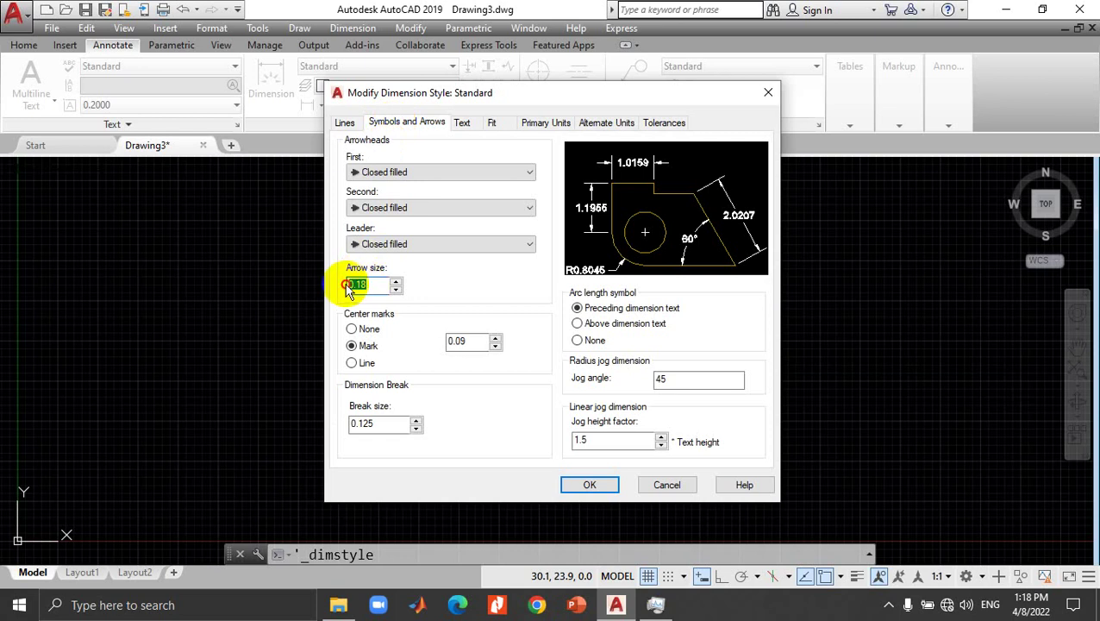
{"action": "left_click", "coordinate": [463, 125]}
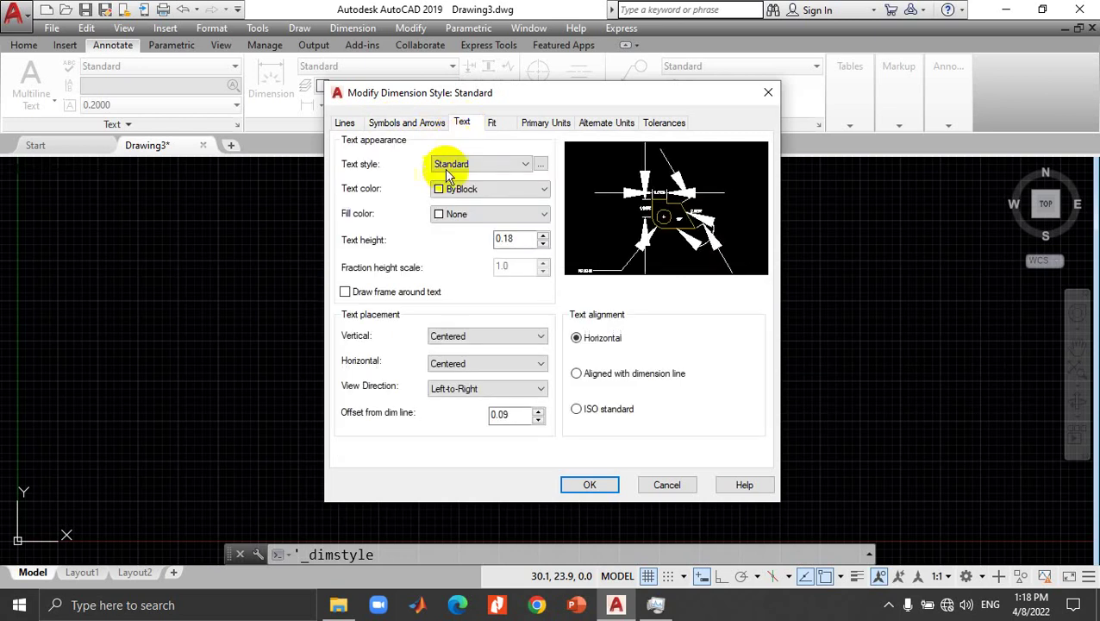
{"action": "left_click_drag", "start_coordinate": [516, 239], "coordinate": [476, 242]}
{"action": "type", "text": "2"}
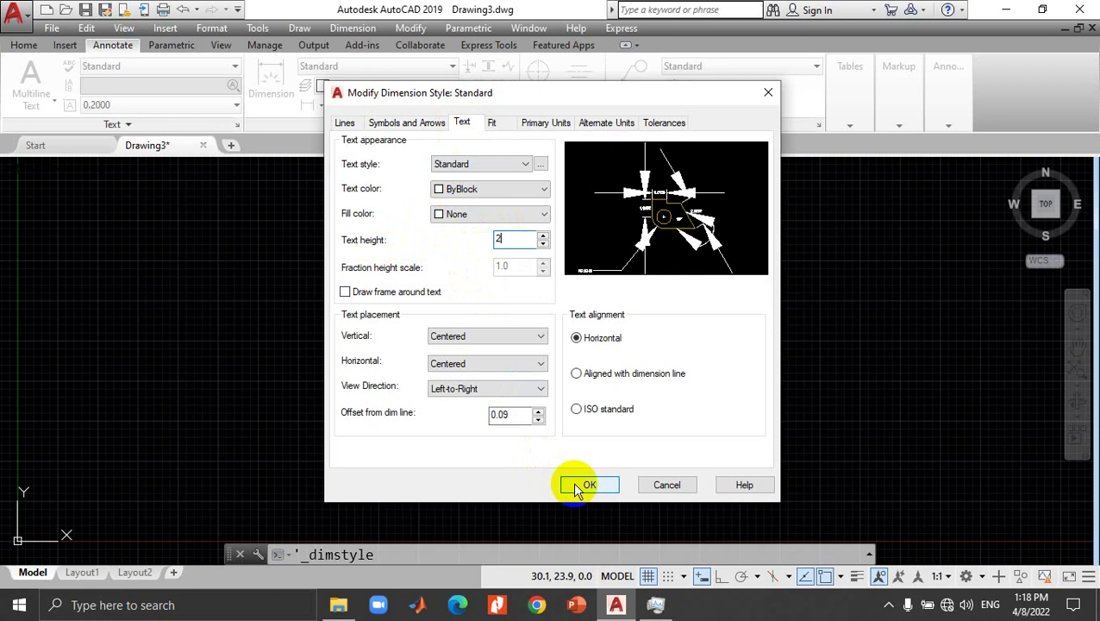
{"action": "left_click", "coordinate": [545, 123]}
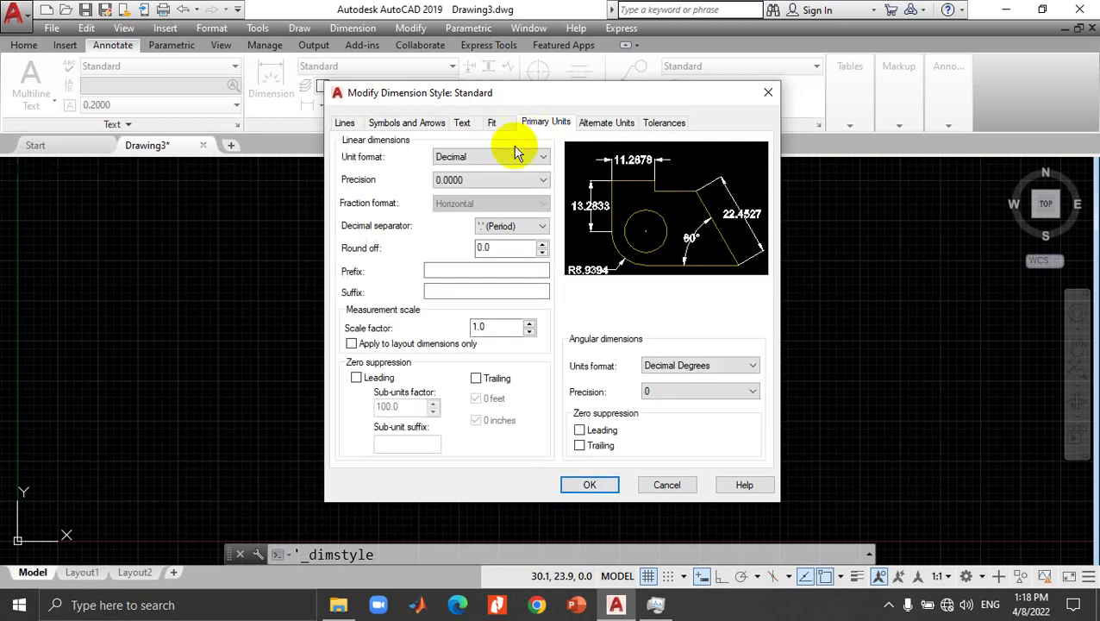
{"action": "left_click", "coordinate": [437, 180]}
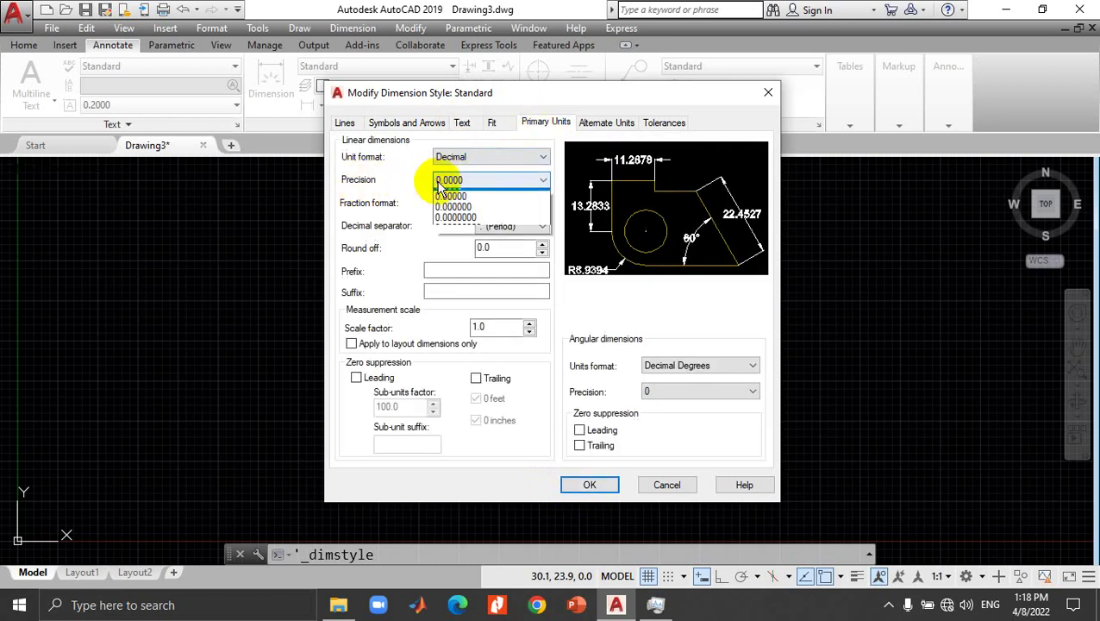
{"action": "left_click", "coordinate": [444, 205]}
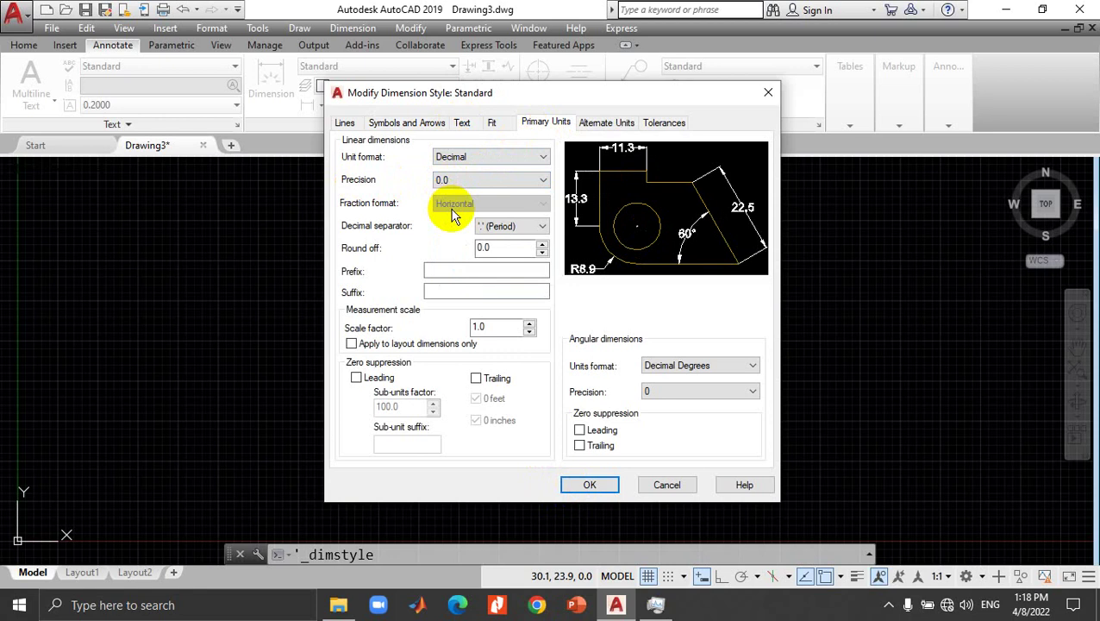
{"action": "left_click", "coordinate": [577, 484]}
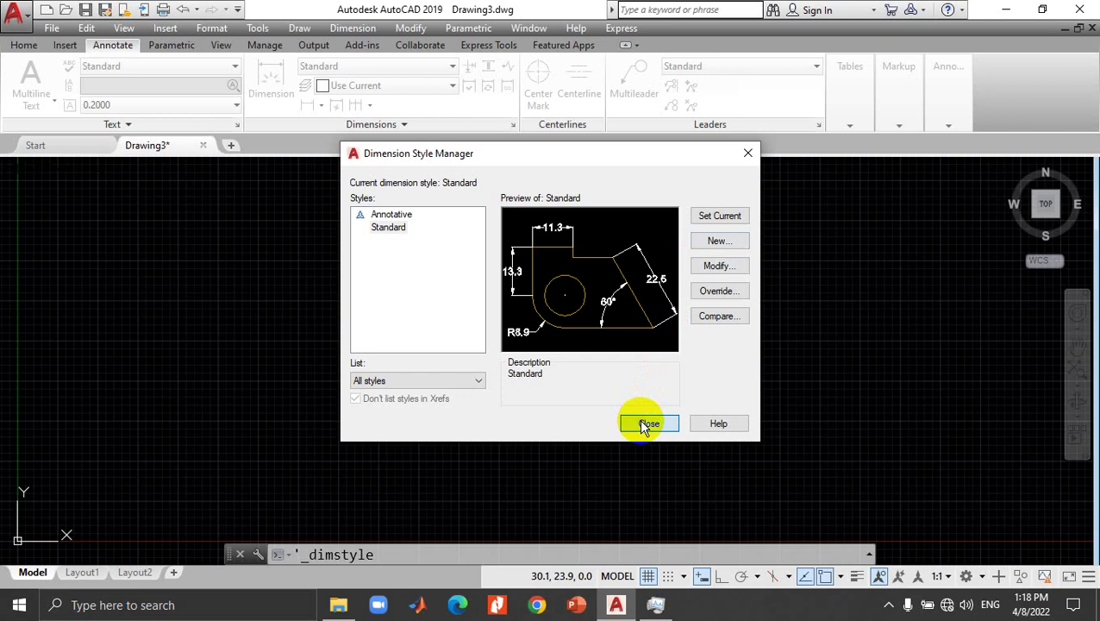
{"action": "left_click", "coordinate": [647, 424]}
Step: Reopen Standard, review its Lines, Symbols and Arrows, Text and Primary Units tabs, then close
{"action": "left_click", "coordinate": [513, 126]}
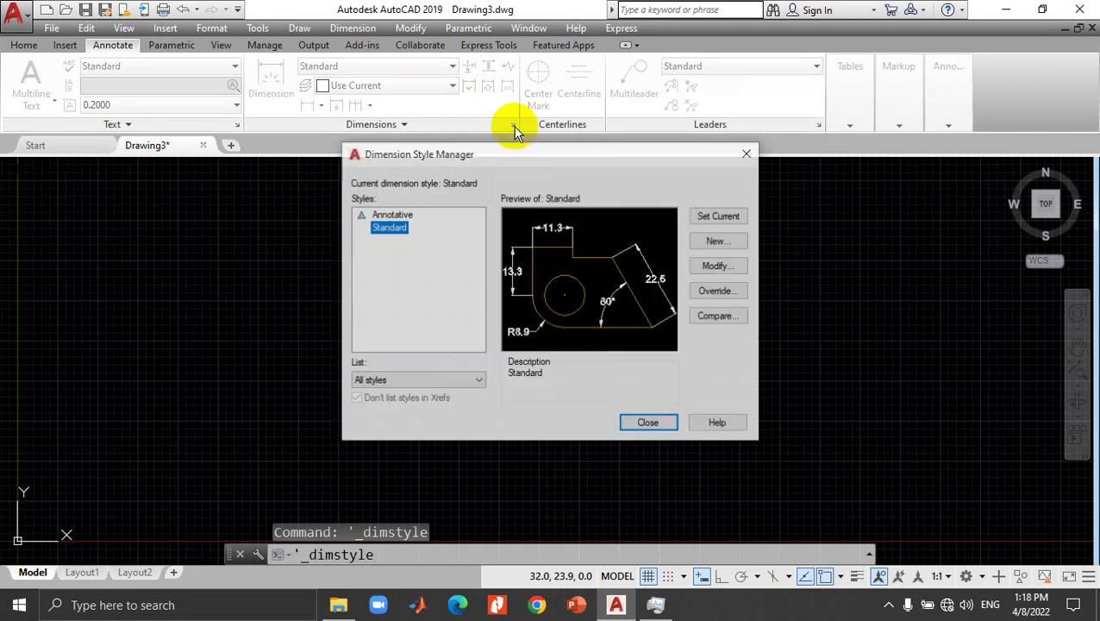
{"action": "left_click", "coordinate": [712, 269]}
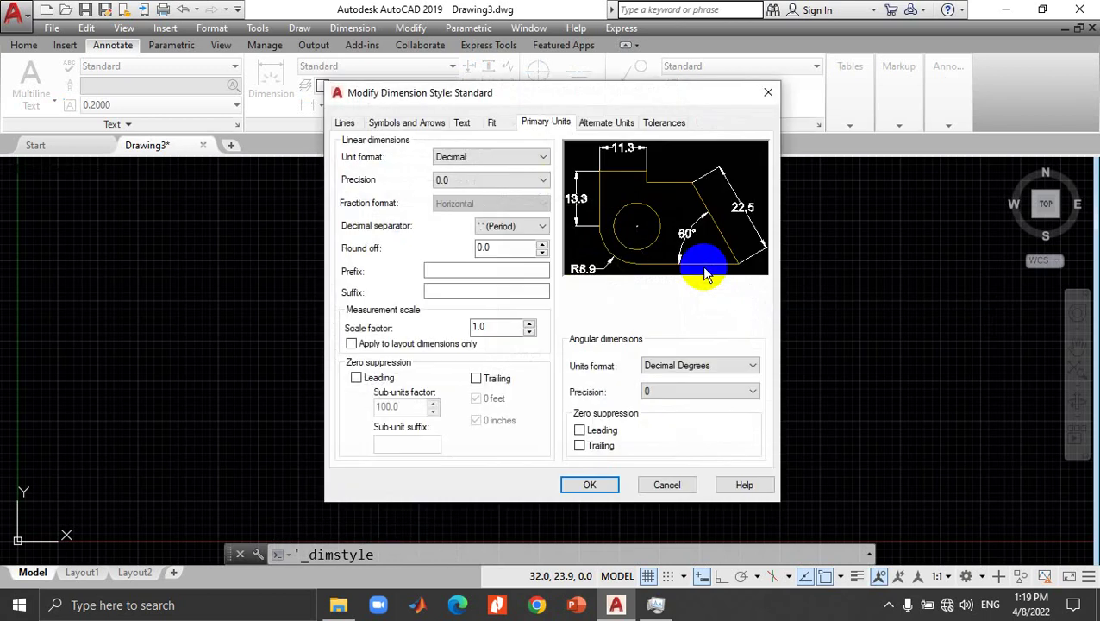
{"action": "left_click", "coordinate": [345, 123]}
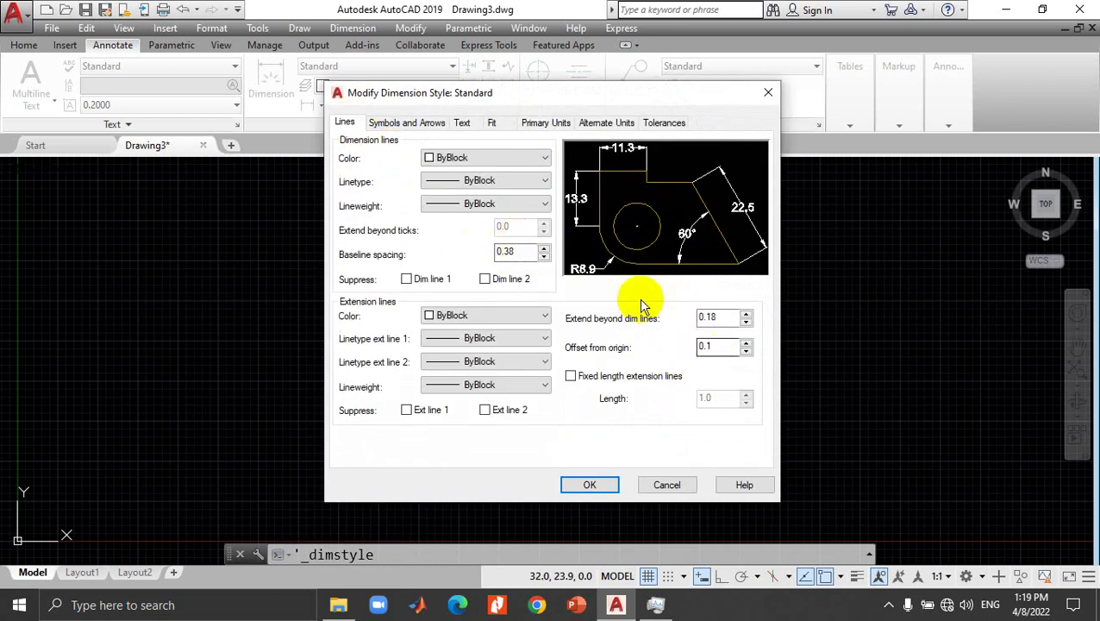
{"action": "left_click", "coordinate": [431, 123]}
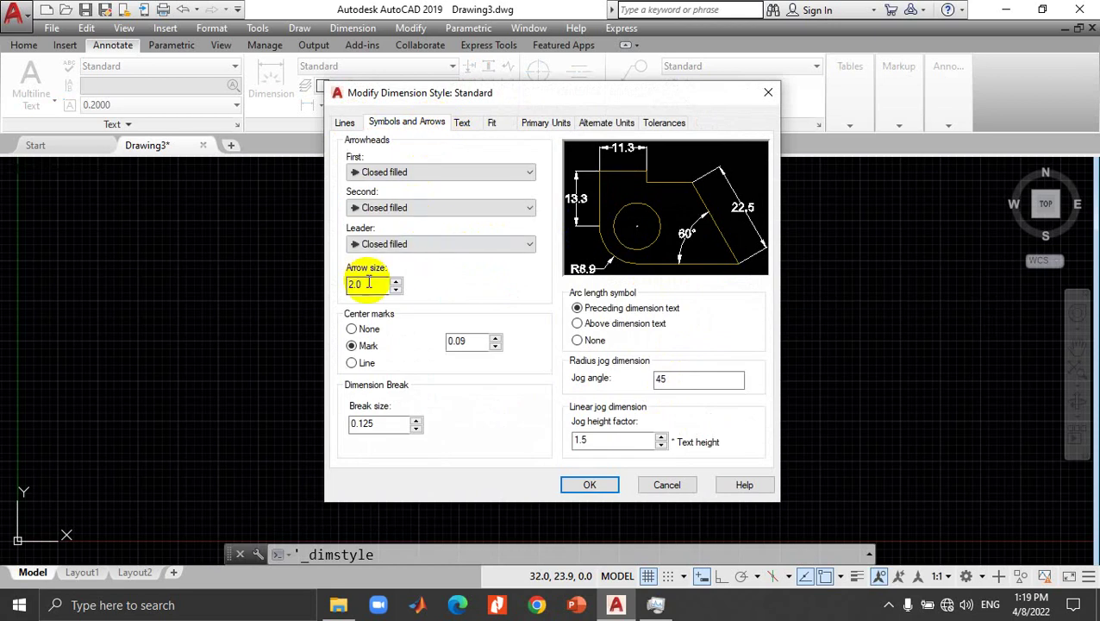
{"action": "left_click", "coordinate": [461, 123]}
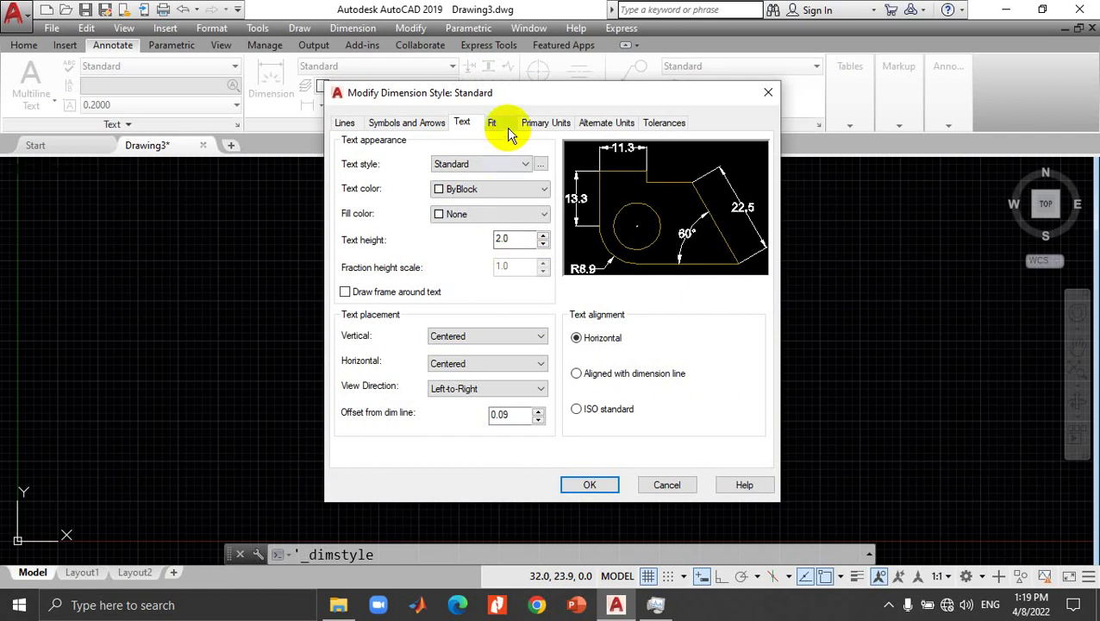
{"action": "left_click", "coordinate": [545, 123]}
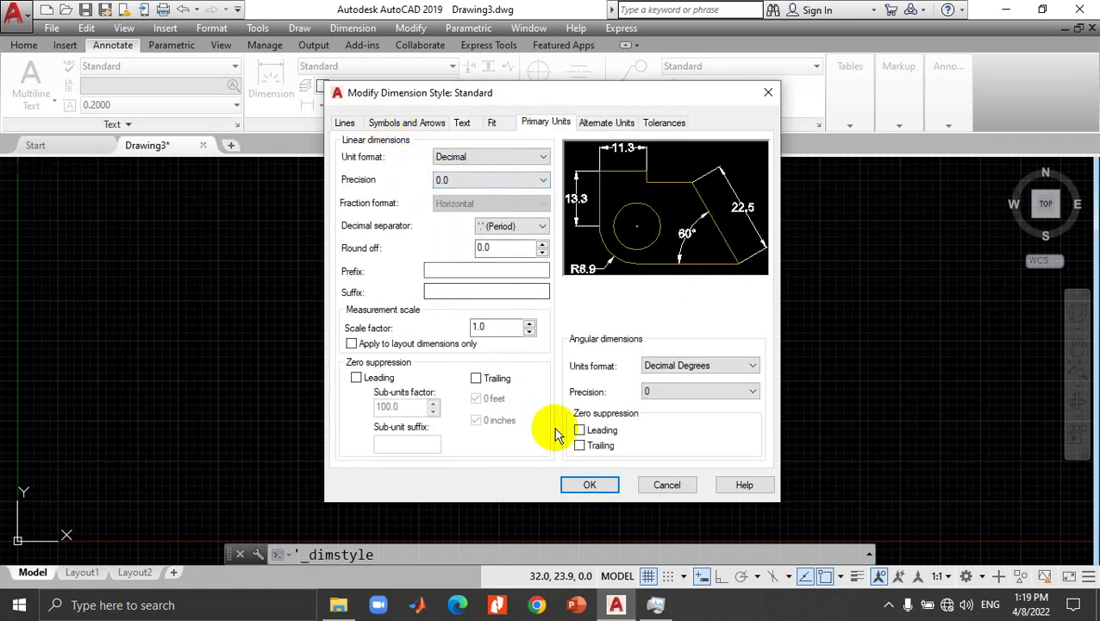
{"action": "left_click", "coordinate": [572, 487]}
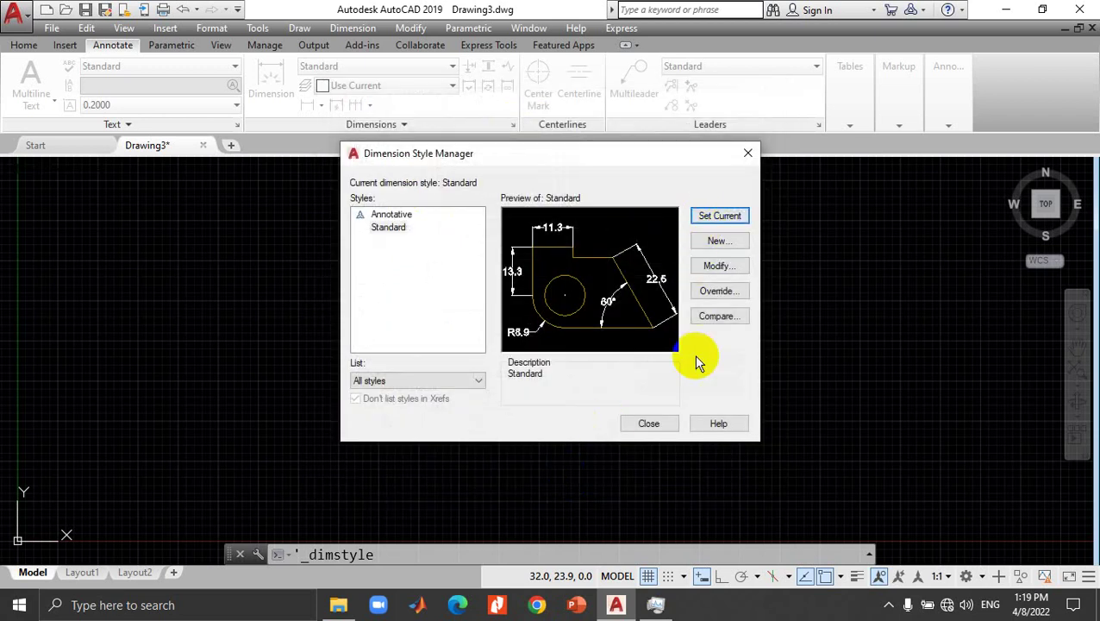
{"action": "left_click", "coordinate": [649, 423]}
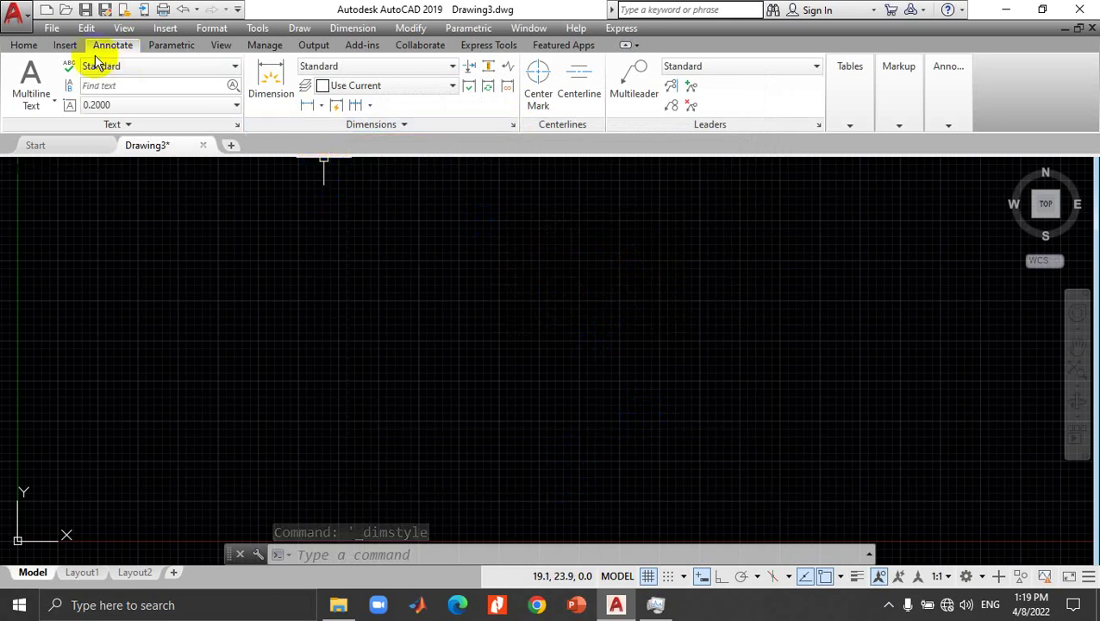
Step: Make CENTER the current linetype from the Home tab, then bring up the Linetype Manager
{"action": "left_click", "coordinate": [35, 48]}
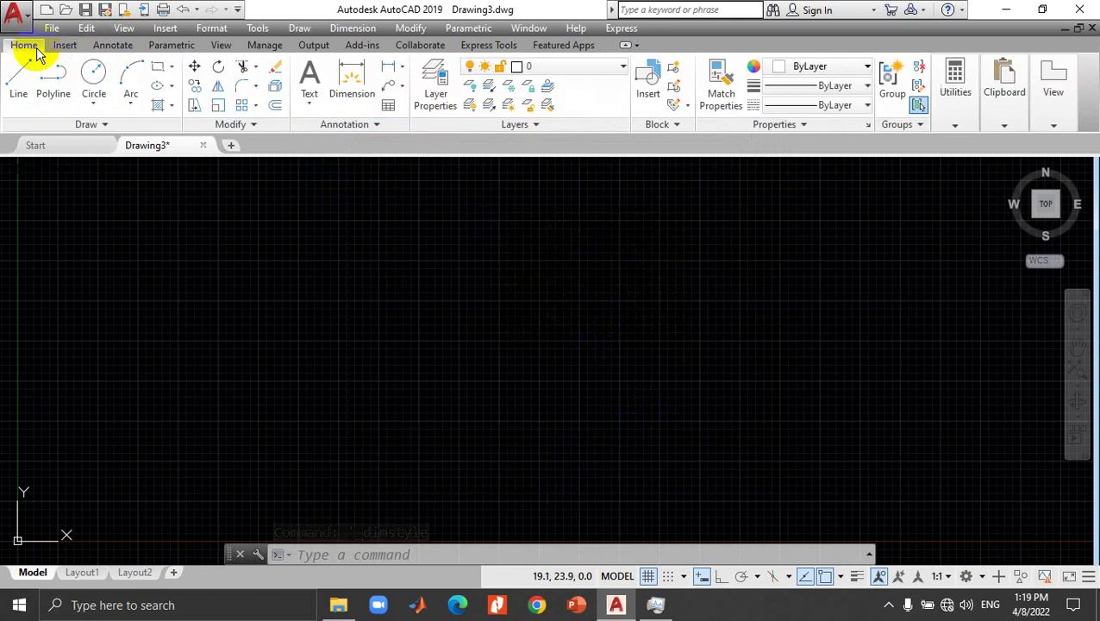
{"action": "left_click", "coordinate": [781, 107]}
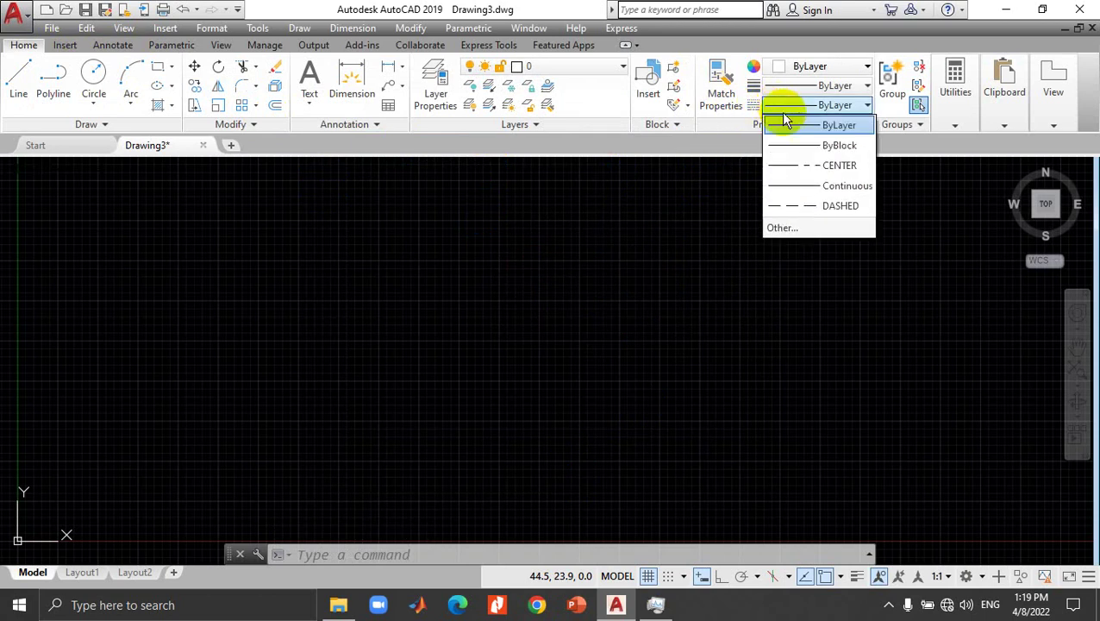
{"action": "left_click", "coordinate": [822, 170]}
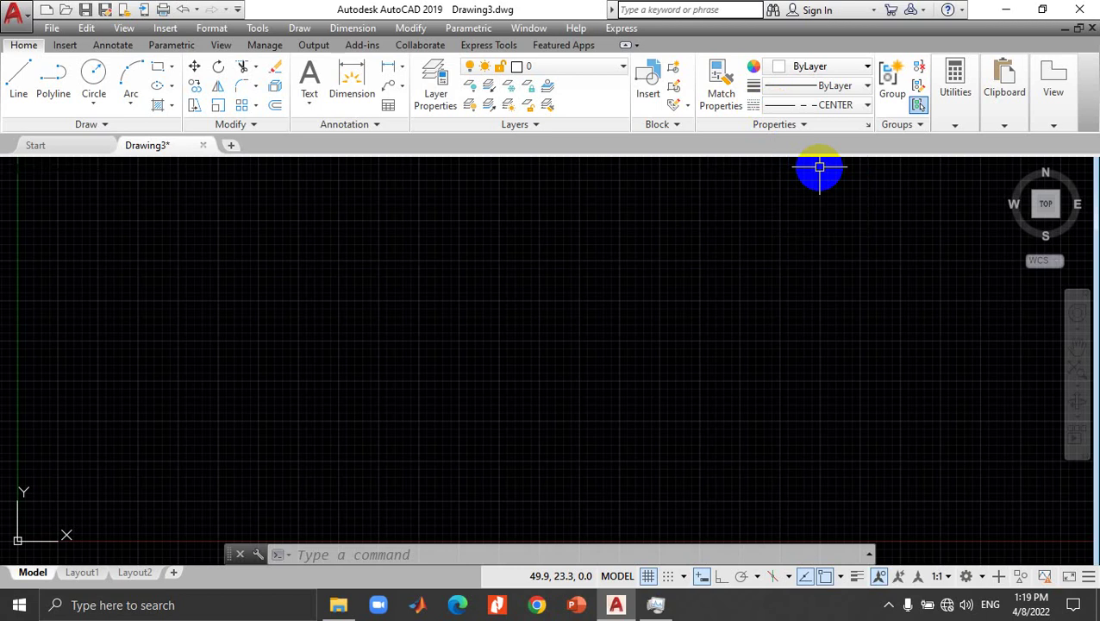
{"action": "left_click", "coordinate": [862, 104]}
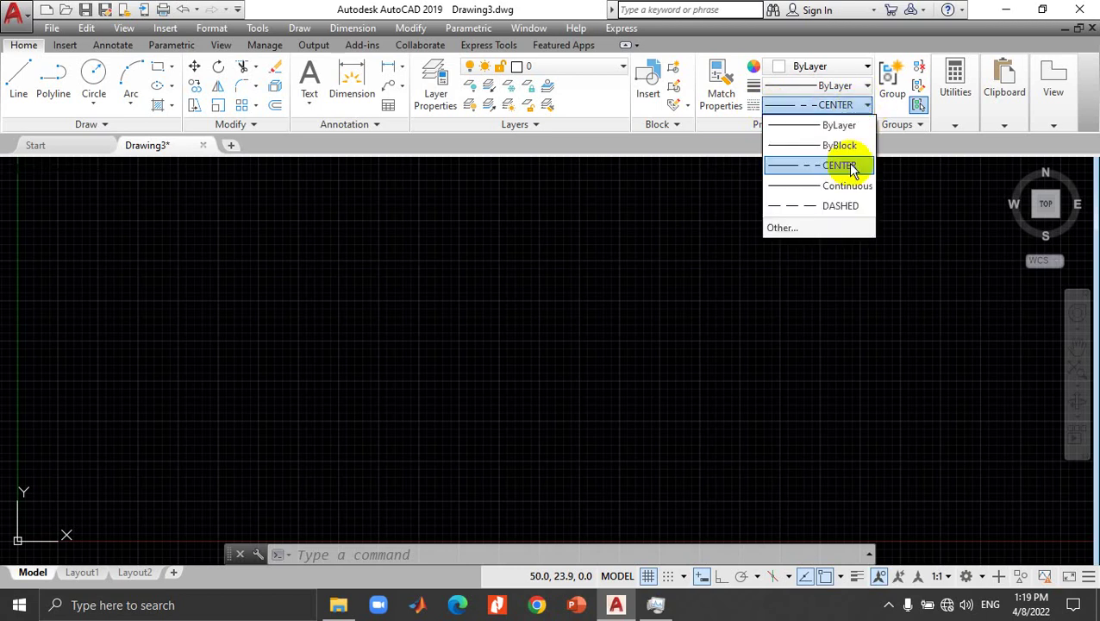
{"action": "left_click", "coordinate": [723, 102]}
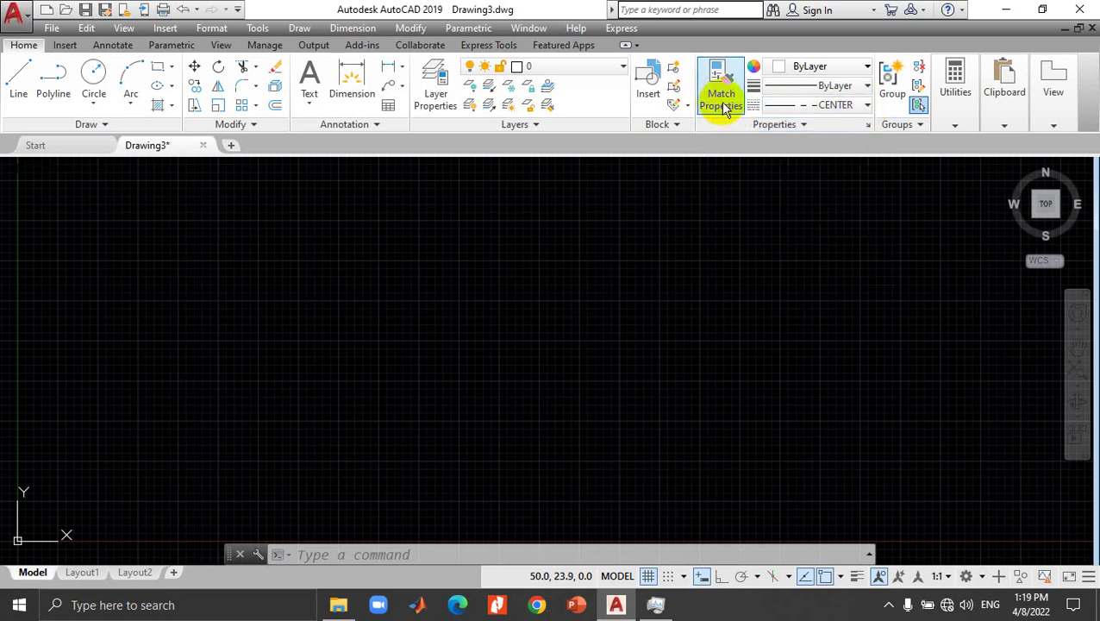
{"action": "left_click", "coordinate": [778, 106]}
{"action": "left_click", "coordinate": [795, 228]}
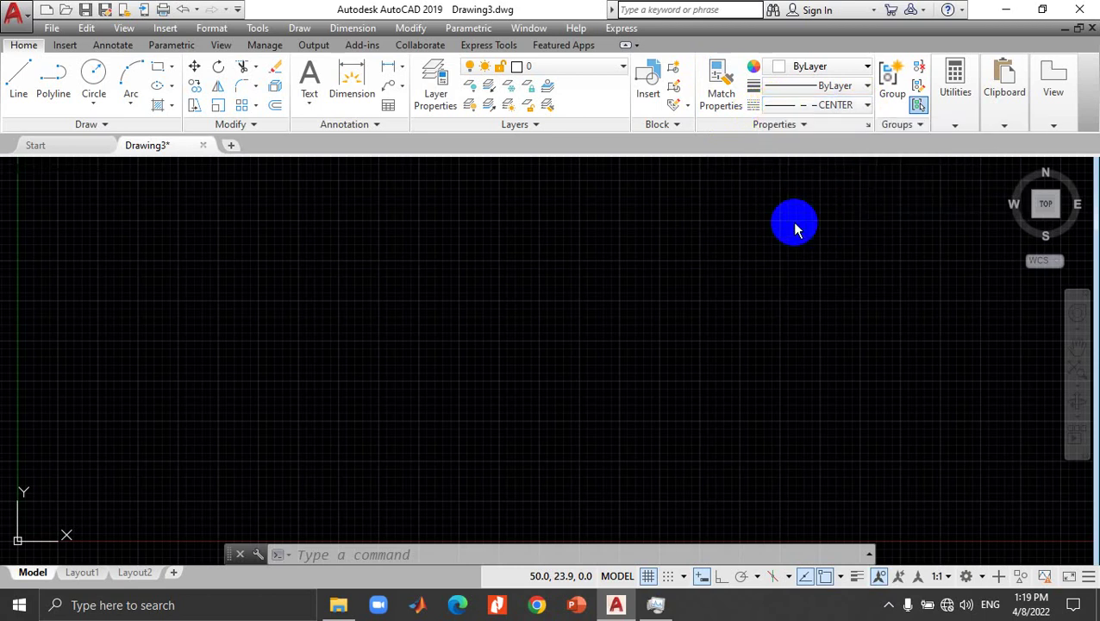
Step: Set the global linetype scale factor to 2 and apply it
{"action": "left_click", "coordinate": [622, 275]}
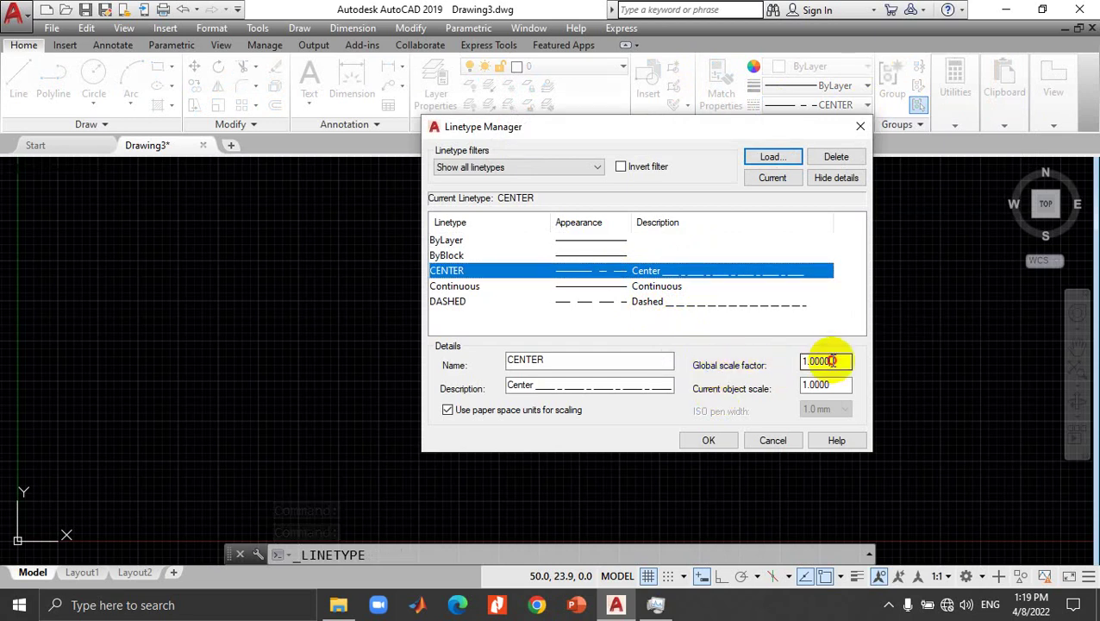
{"action": "left_click_drag", "start_coordinate": [833, 361], "coordinate": [784, 361]}
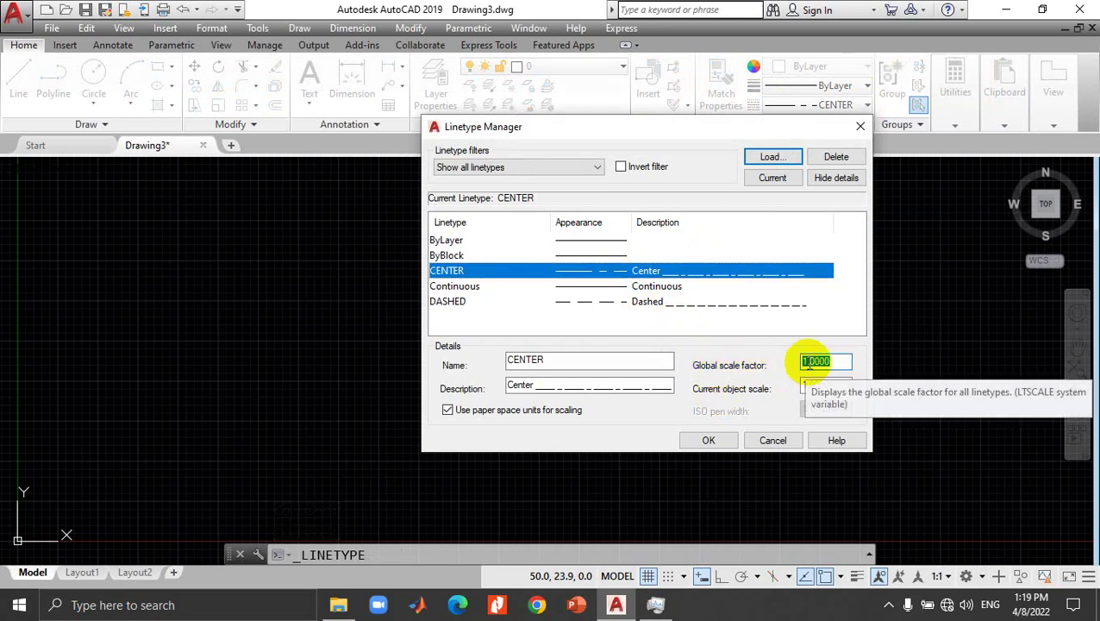
{"action": "type", "text": "3"}
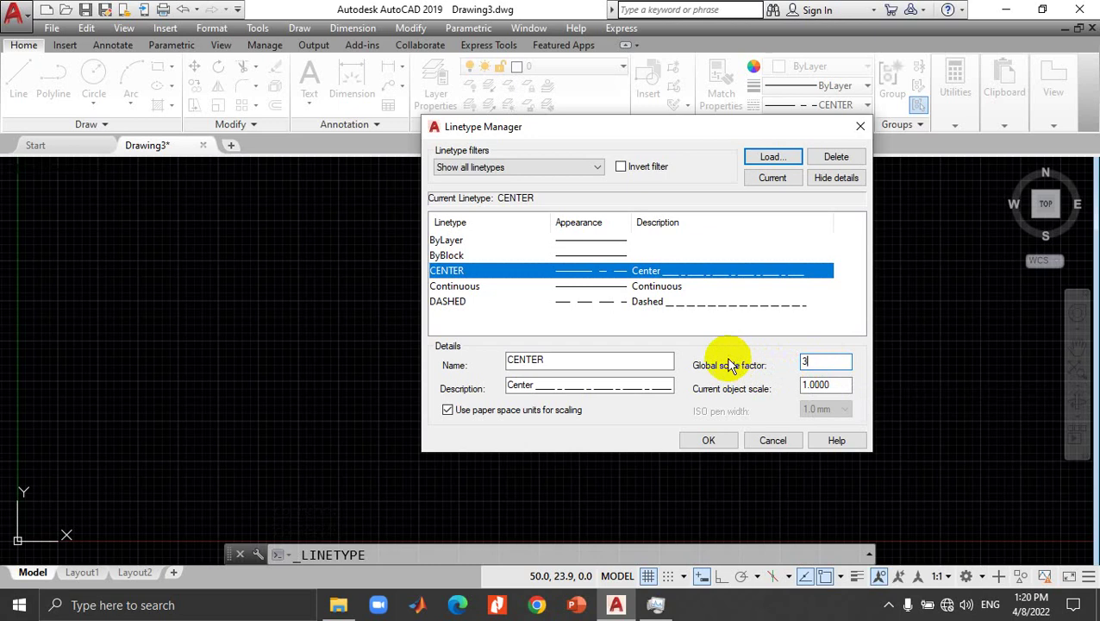
{"action": "left_click", "coordinate": [618, 303]}
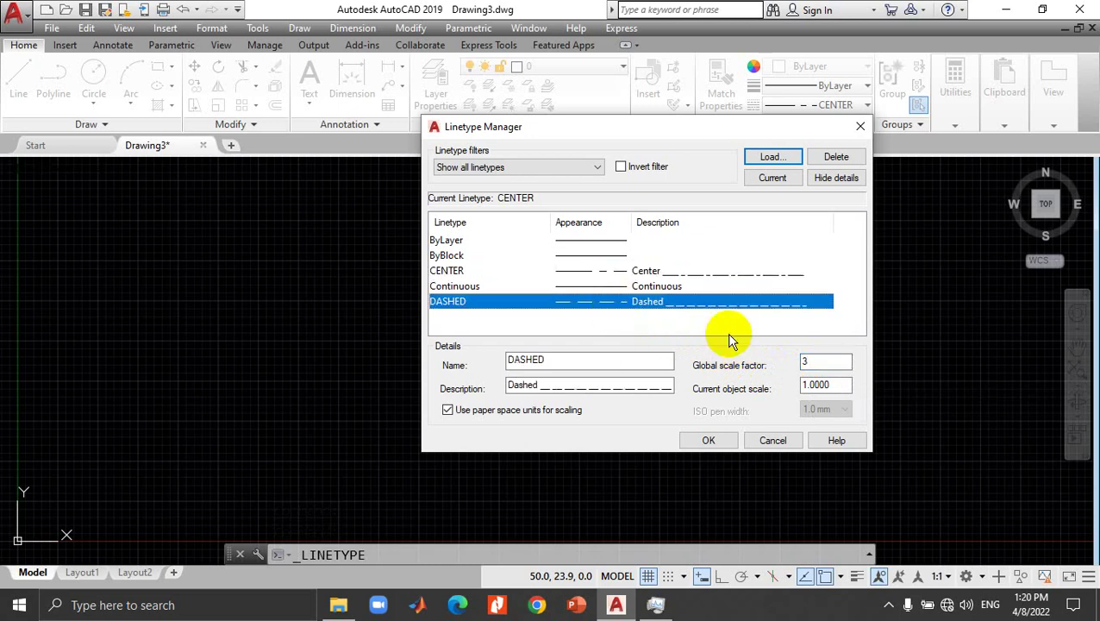
{"action": "left_click_drag", "start_coordinate": [817, 362], "coordinate": [767, 369]}
{"action": "type", "text": "2"}
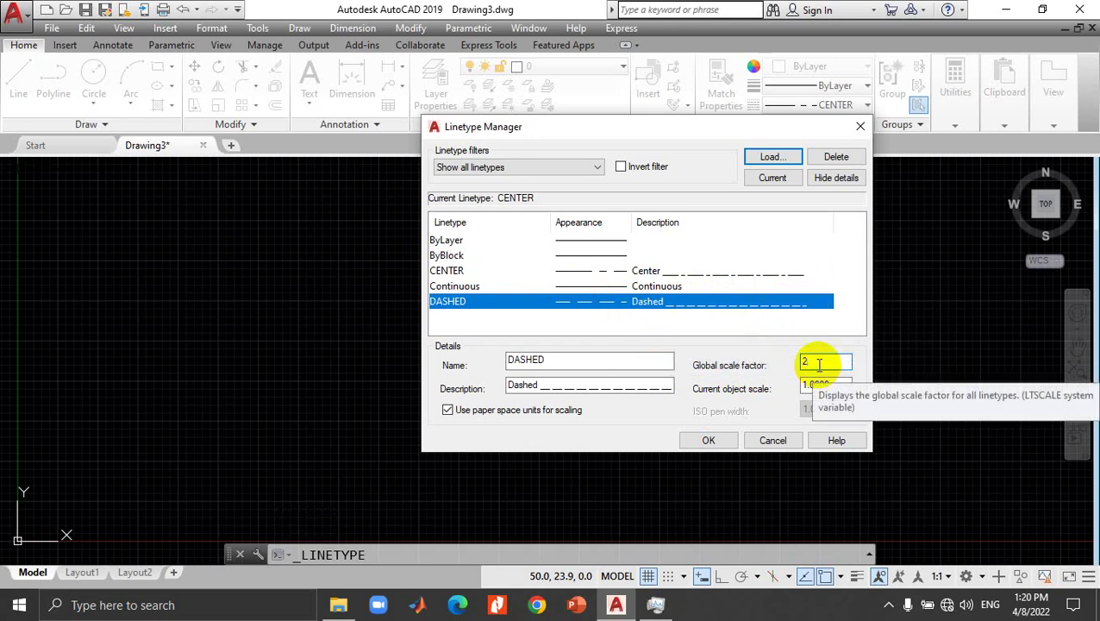
{"action": "left_click", "coordinate": [713, 441]}
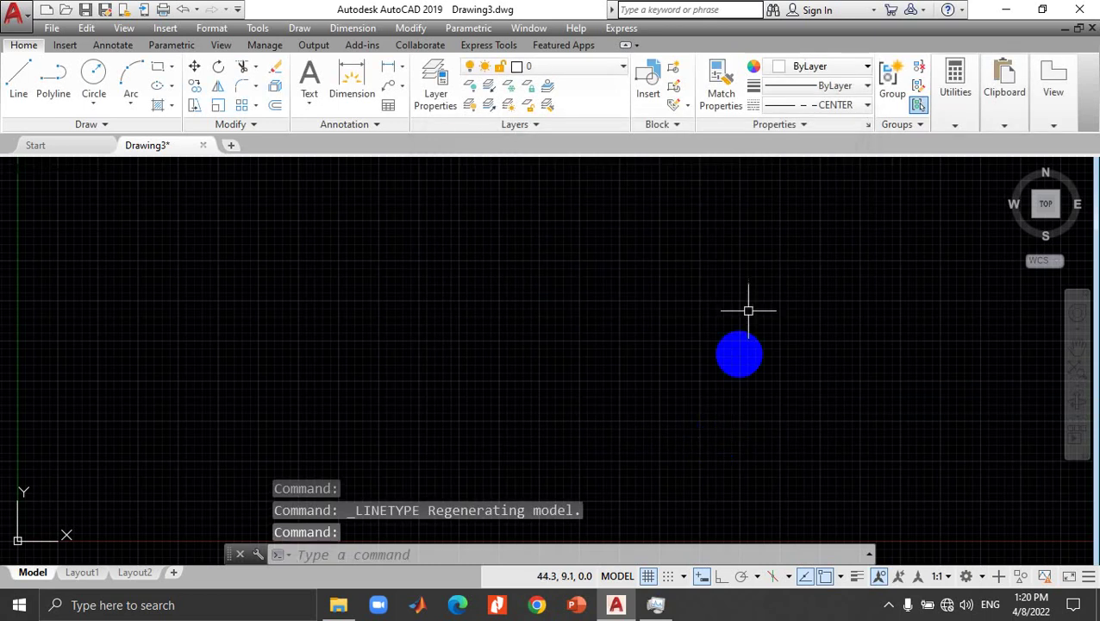
Step: Reopen the Linetype Manager to confirm the 2.0000 global scale, then close it
{"action": "left_click", "coordinate": [789, 106]}
{"action": "left_click", "coordinate": [787, 223]}
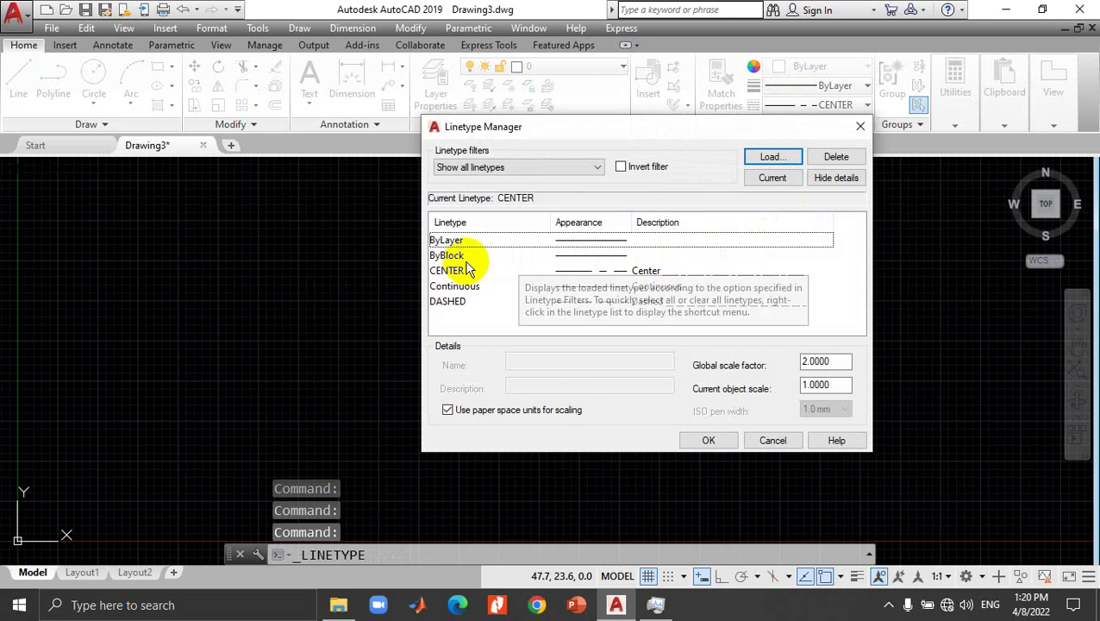
{"action": "left_click", "coordinate": [464, 271]}
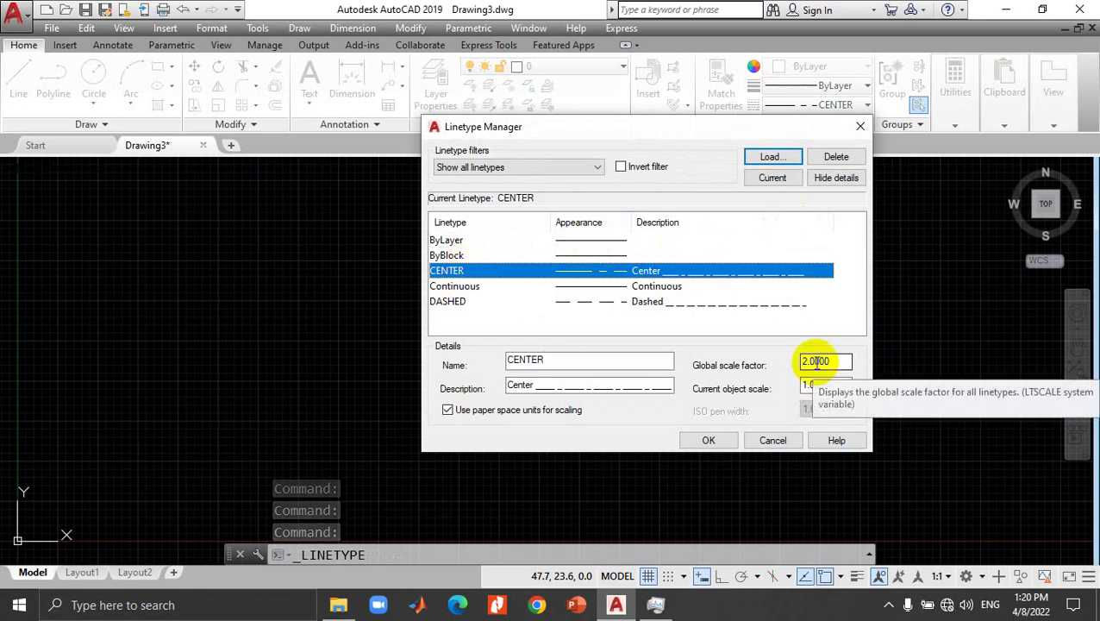
{"action": "left_click", "coordinate": [485, 301]}
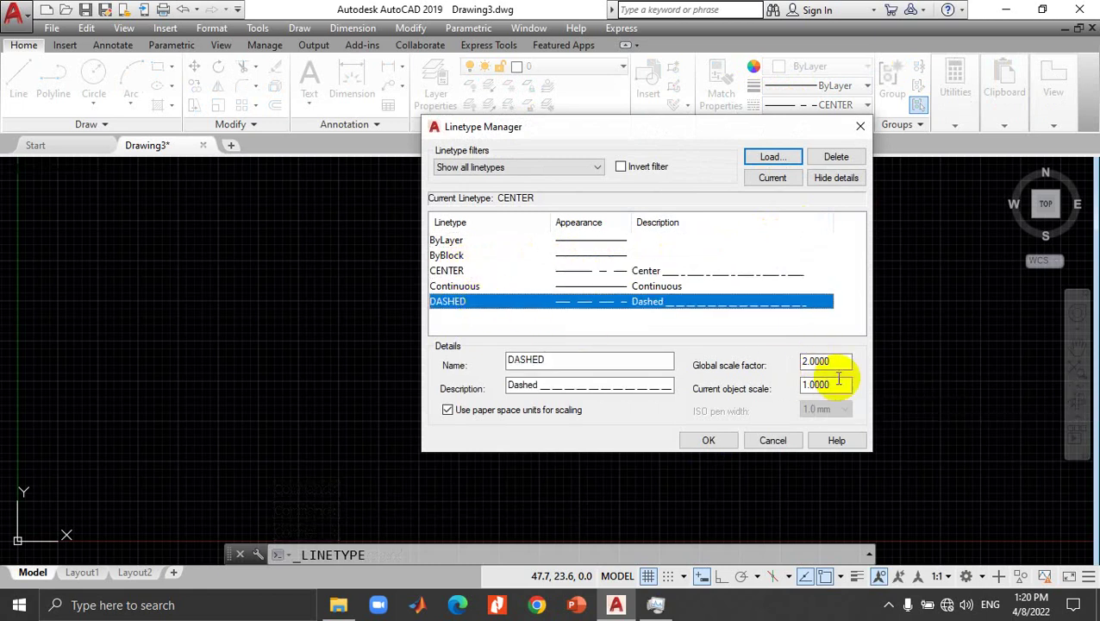
{"action": "left_click", "coordinate": [708, 442]}
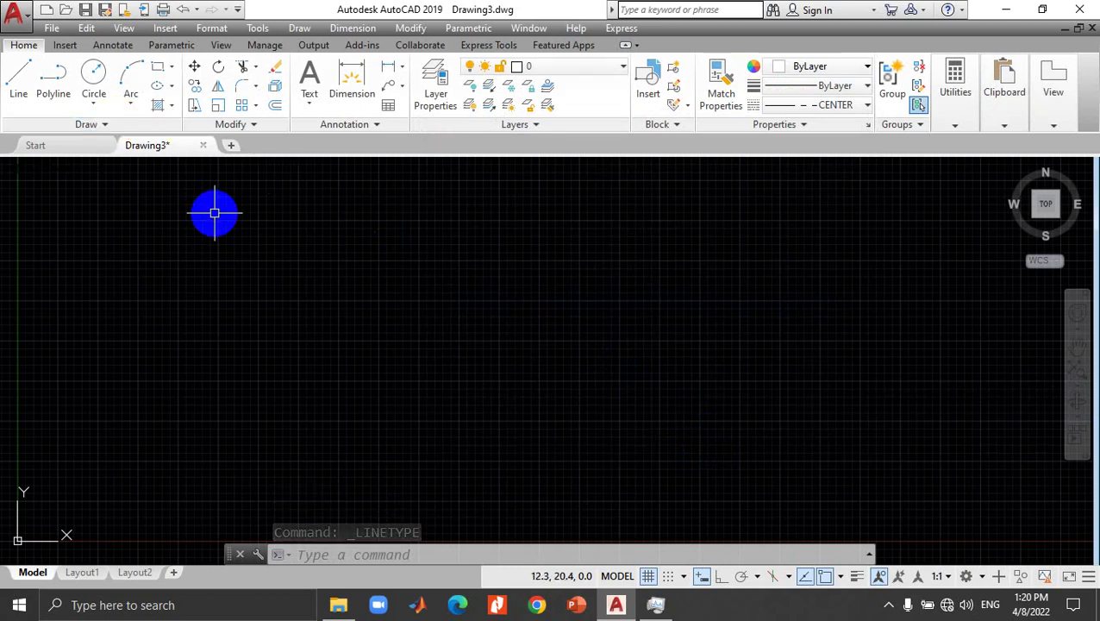
Step: Start Measure > Distance from the Utilities panel and pick the first point on the drawing
{"action": "scroll", "coordinate": [495, 320], "scroll_direction": "up", "scroll_amount": 1}
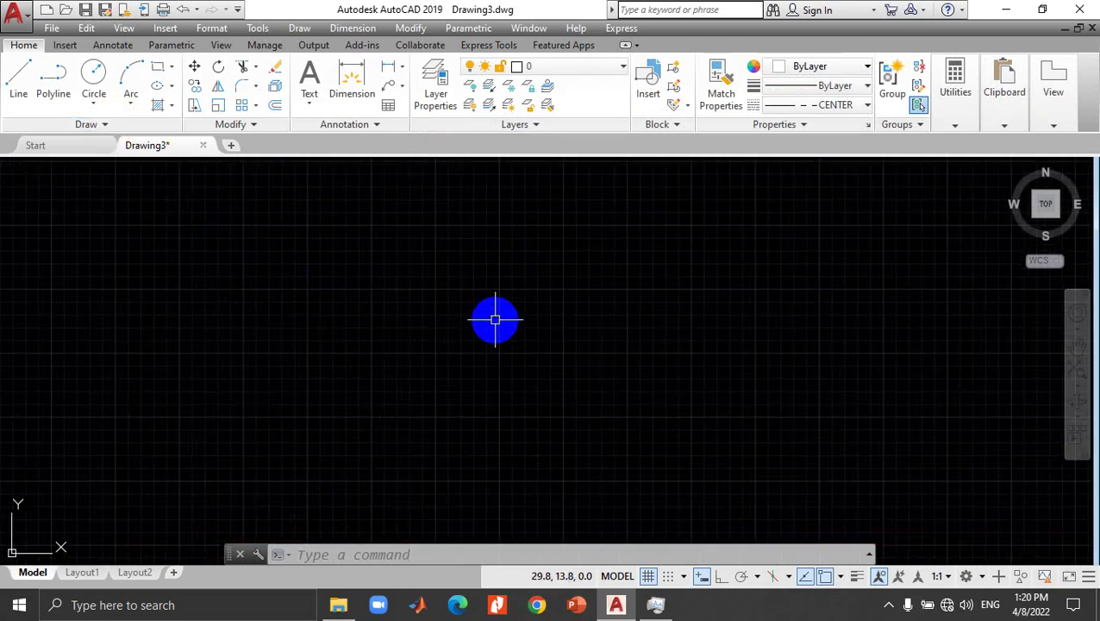
{"action": "scroll", "coordinate": [495, 320], "scroll_direction": "down", "scroll_amount": 1}
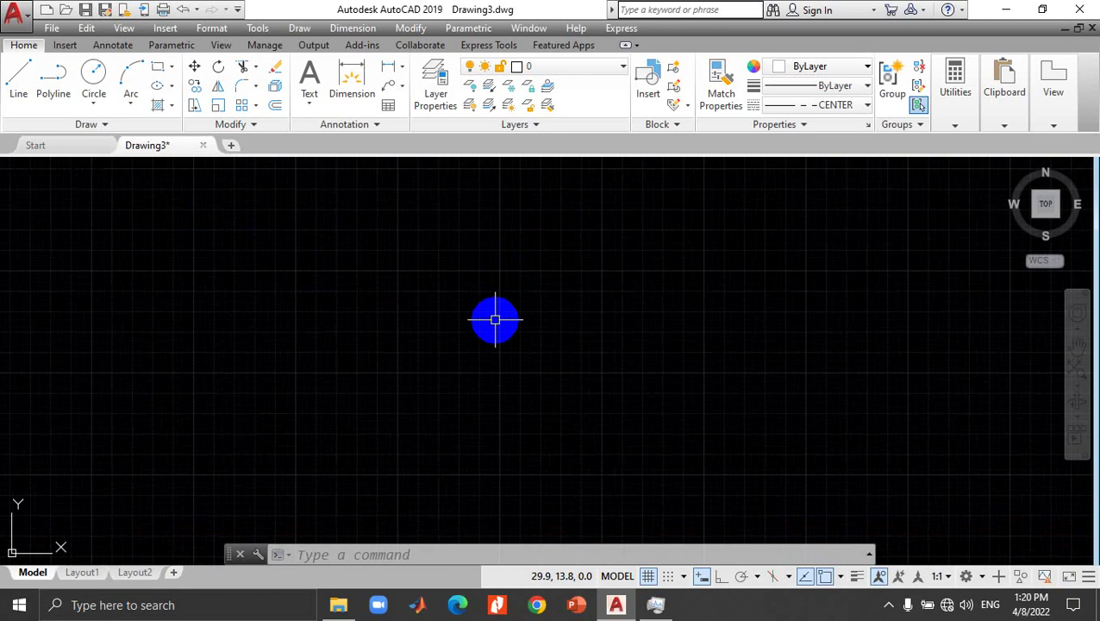
{"action": "left_click", "coordinate": [957, 126]}
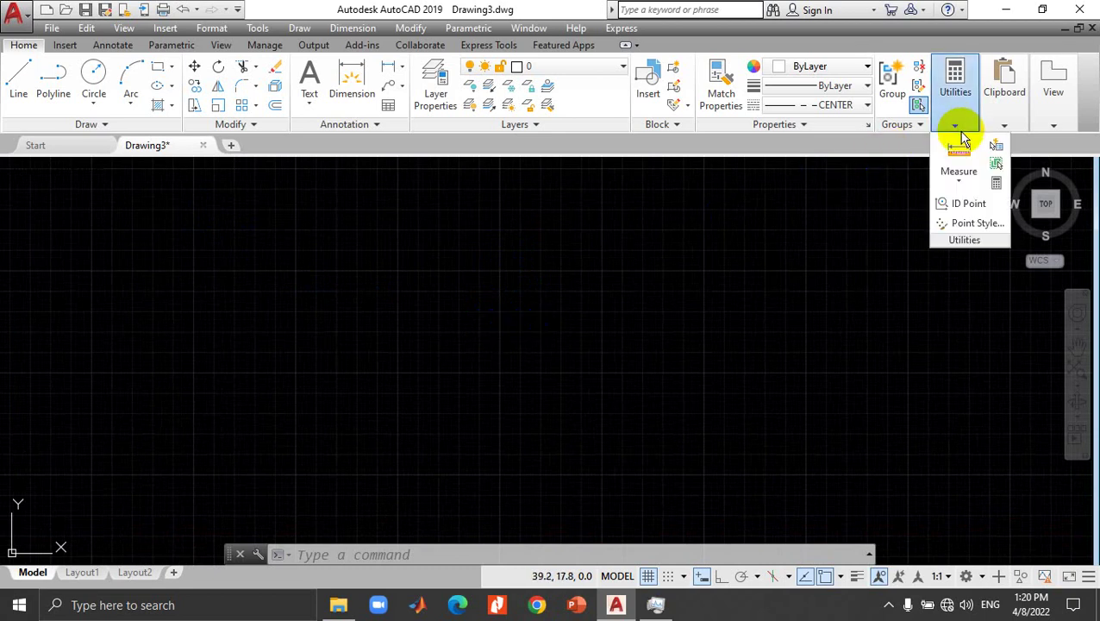
{"action": "left_click", "coordinate": [959, 153]}
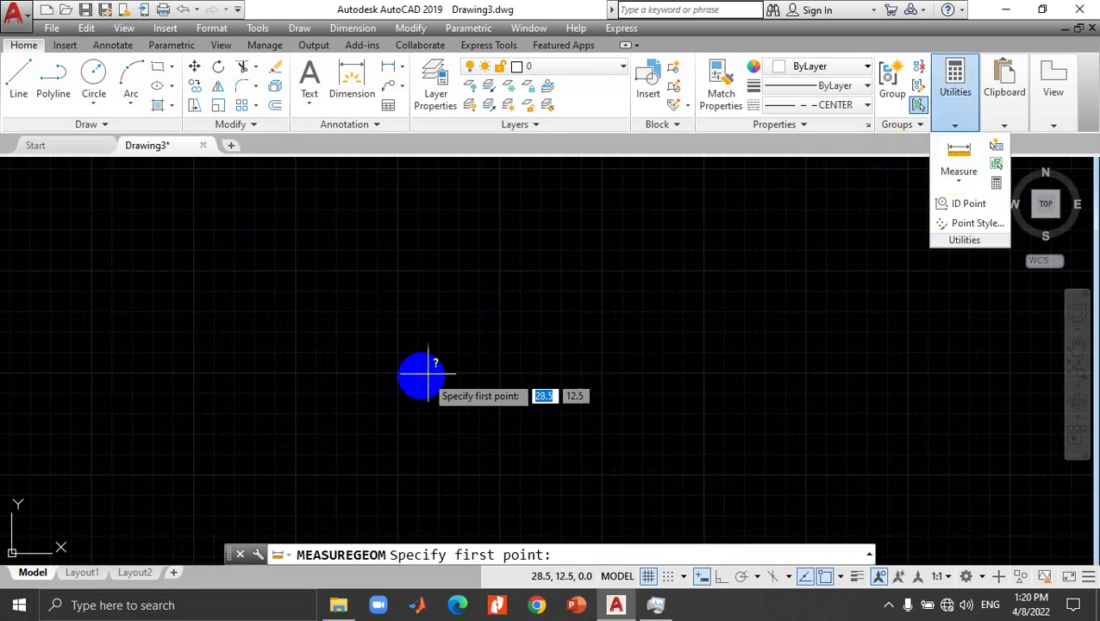
{"action": "left_click", "coordinate": [297, 373]}
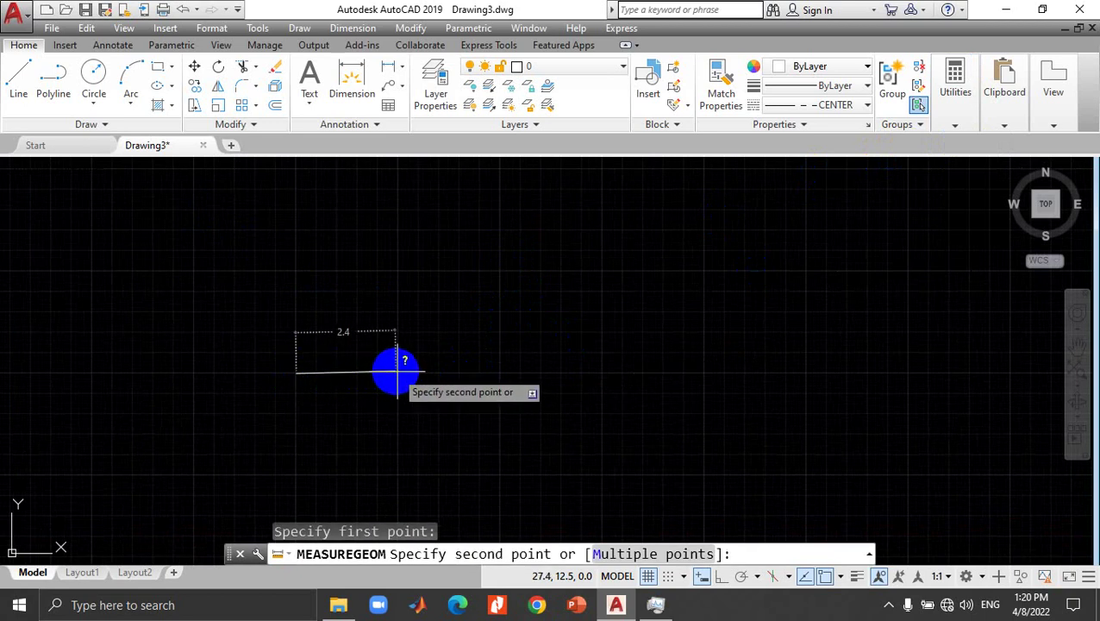
{"action": "scroll", "coordinate": [400, 372], "scroll_direction": "up", "scroll_amount": 2}
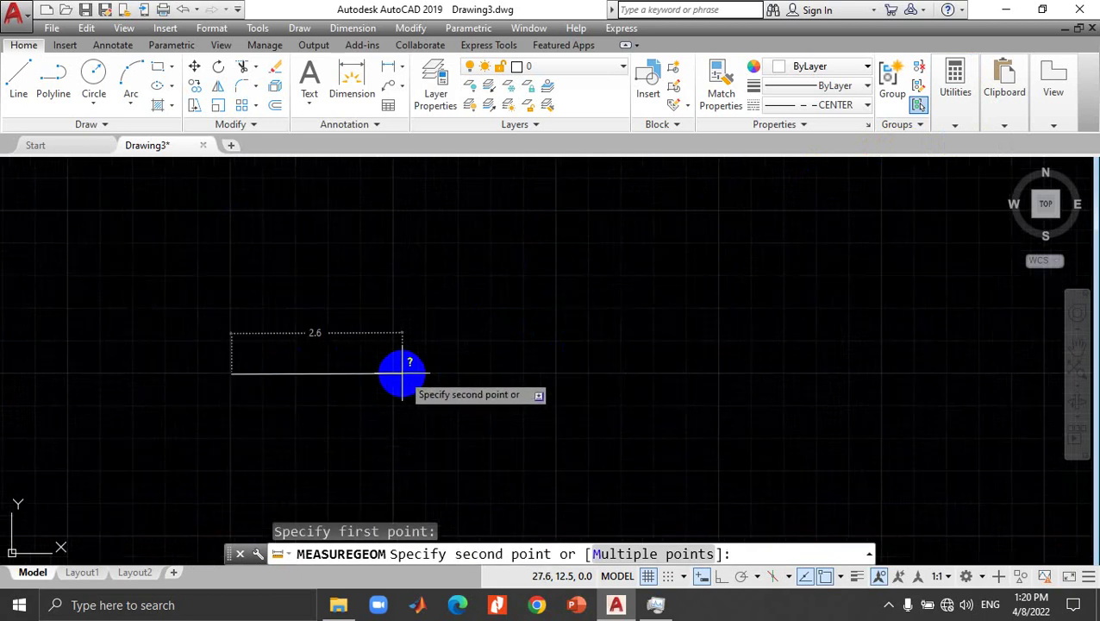
{"action": "scroll", "coordinate": [402, 374], "scroll_direction": "up", "scroll_amount": 2}
{"action": "scroll", "coordinate": [402, 373], "scroll_direction": "down", "scroll_amount": 1}
{"action": "scroll", "coordinate": [401, 372], "scroll_direction": "down", "scroll_amount": 2}
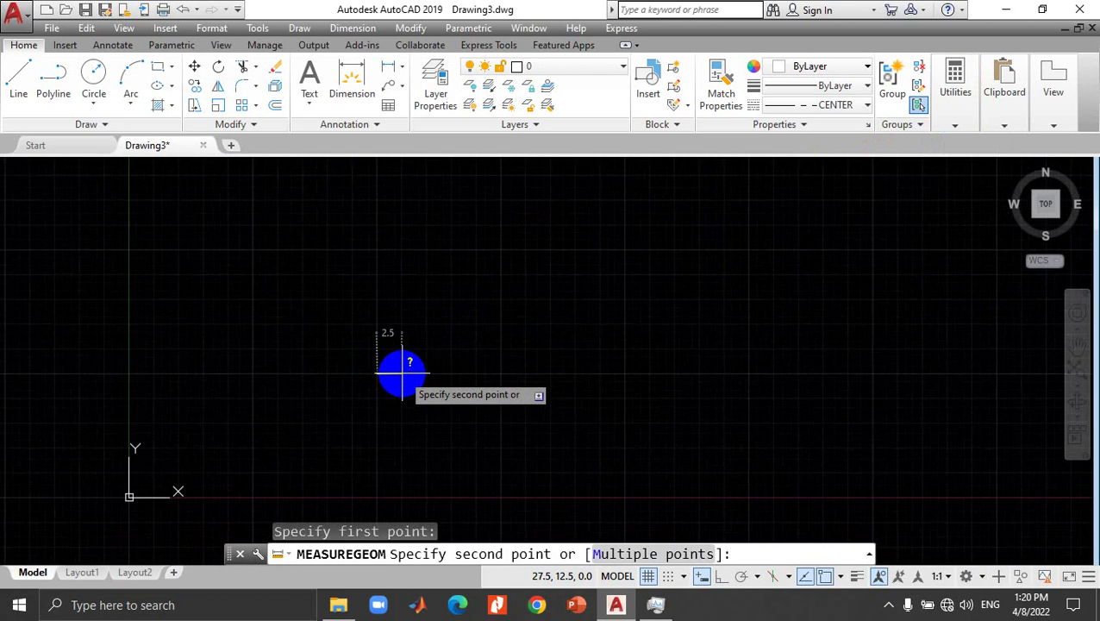
{"action": "scroll", "coordinate": [402, 372], "scroll_direction": "down", "scroll_amount": 1}
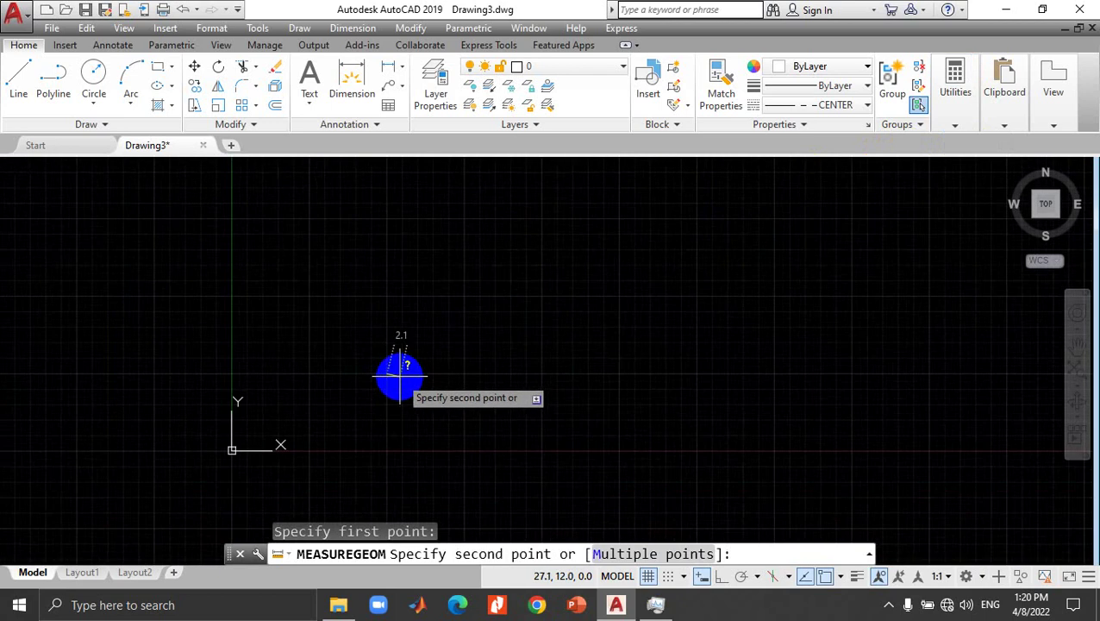
Step: Cancel the distance measurement and drag a selection window on the canvas
{"action": "key", "text": "Escape"}
{"action": "scroll", "coordinate": [276, 363], "scroll_direction": "down", "scroll_amount": 2}
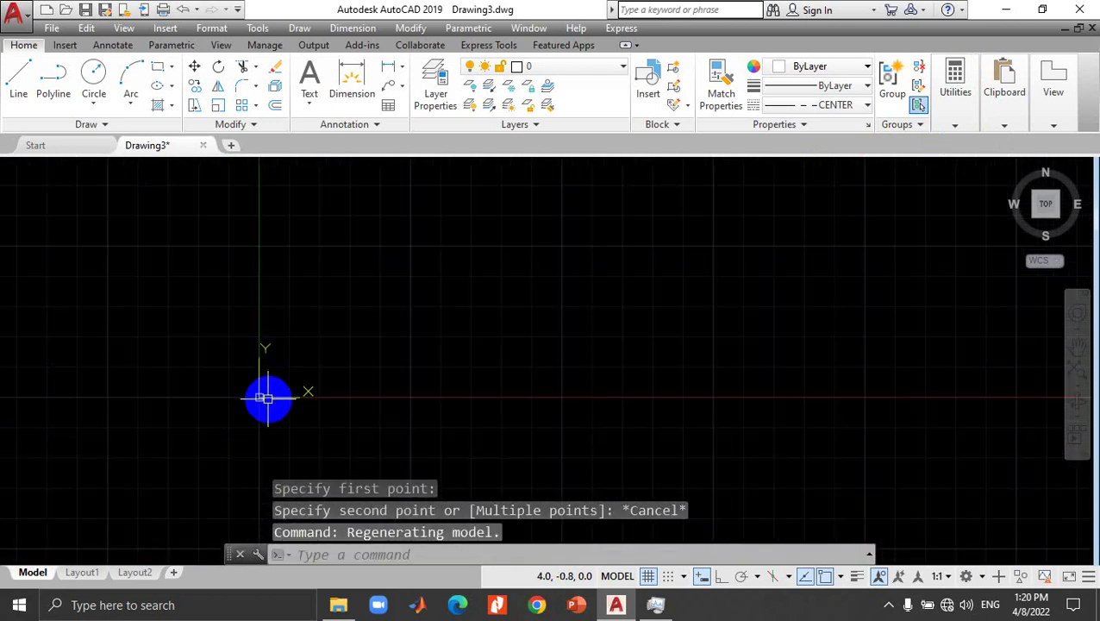
{"action": "left_click", "coordinate": [135, 478]}
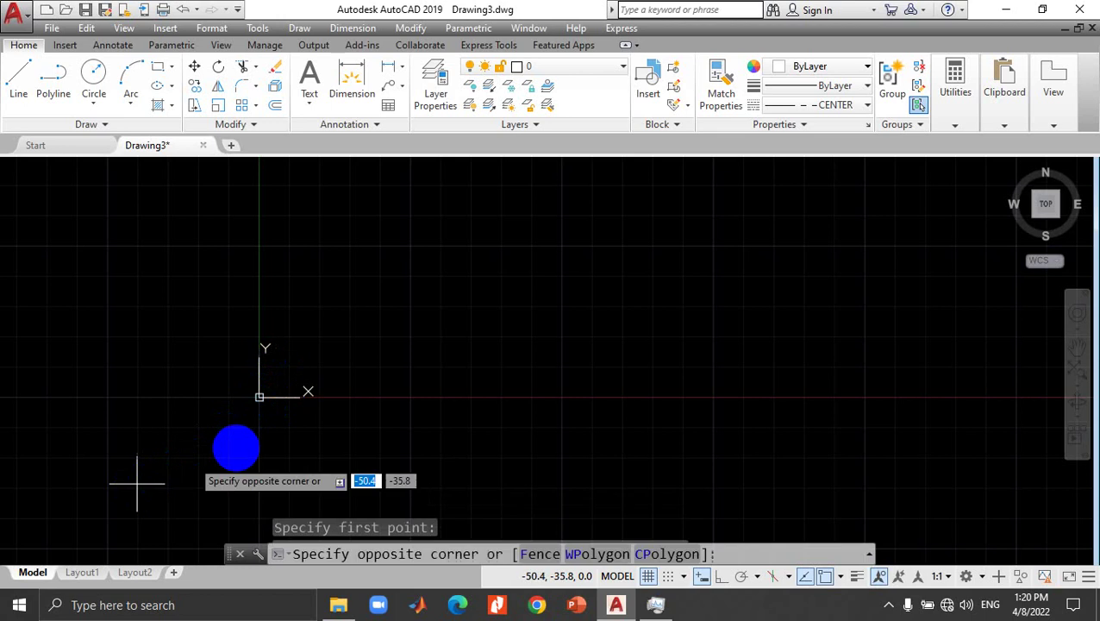
{"action": "left_click", "coordinate": [261, 392]}
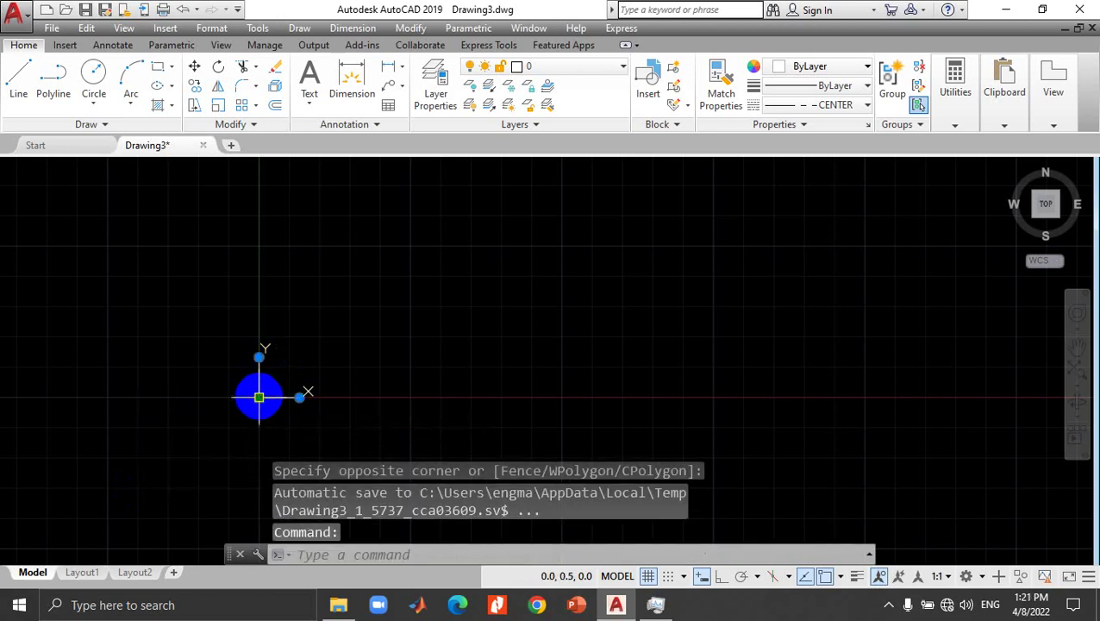
Step: Move the UCS icon's origin to a new point using Move Origin Only
{"action": "left_click", "coordinate": [259, 397]}
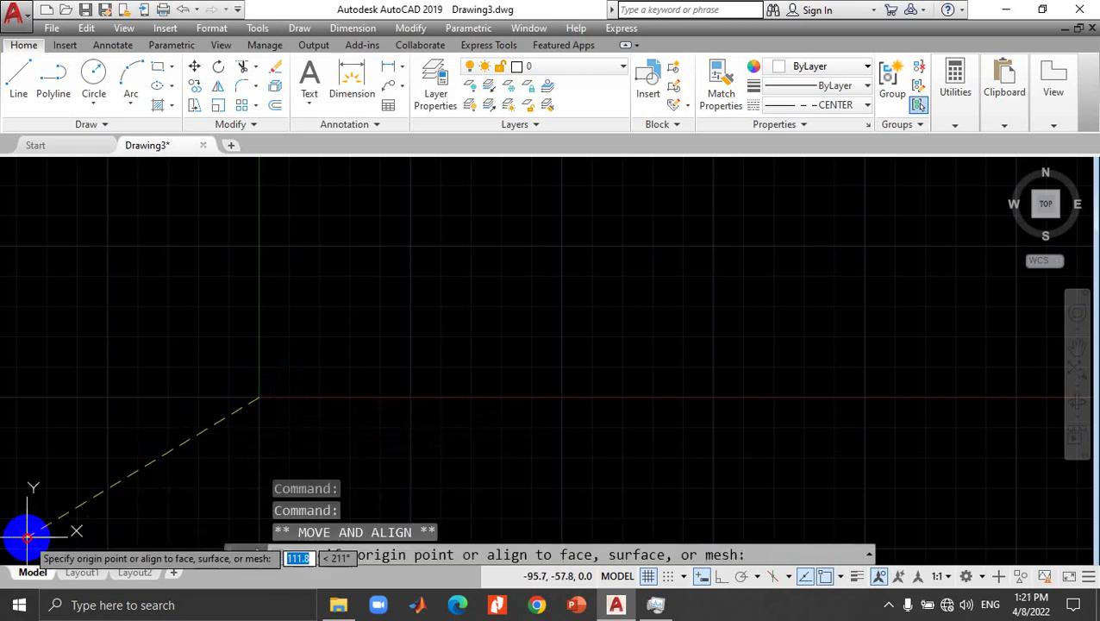
{"action": "left_click", "coordinate": [27, 537]}
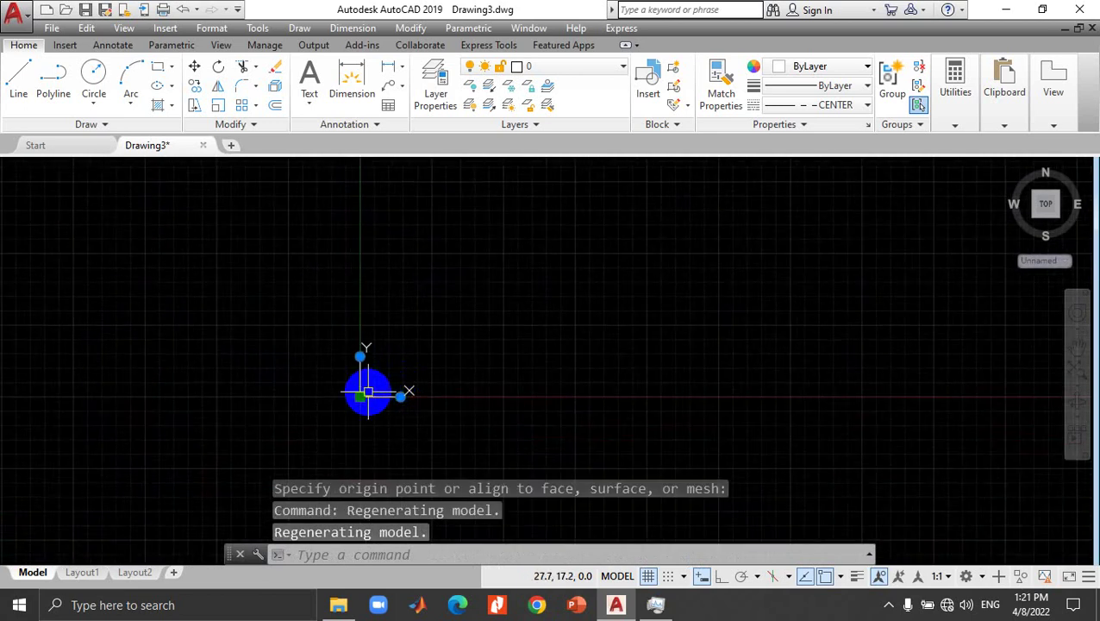
{"action": "left_click", "coordinate": [366, 394]}
{"action": "left_click", "coordinate": [369, 390]}
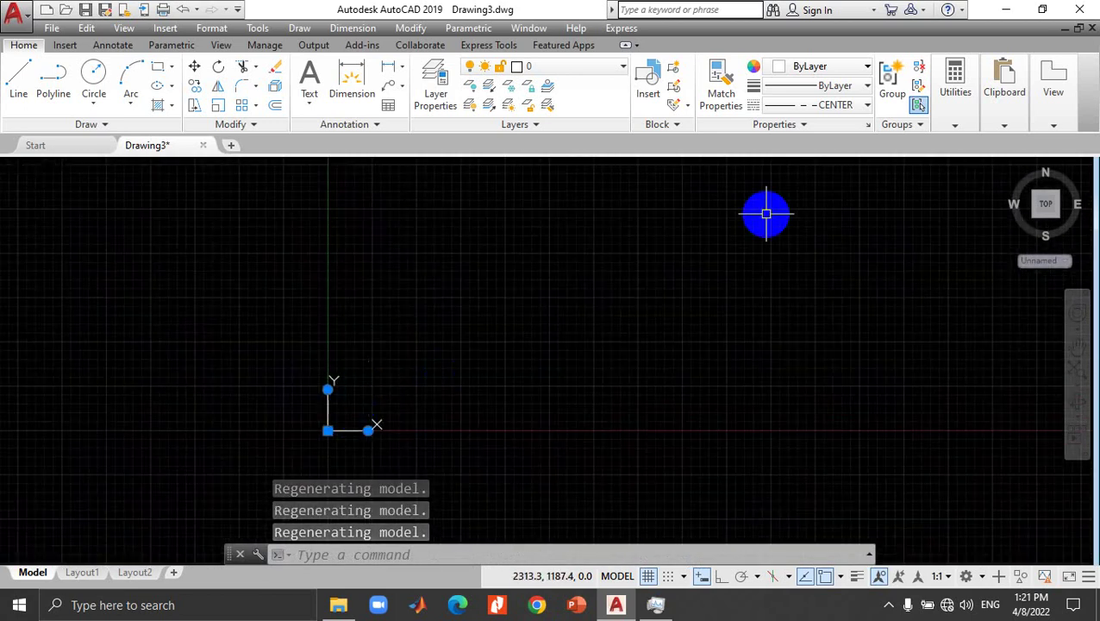
Step: Start a distance measurement, pick a first point, zoom in, then cancel it
{"action": "left_click", "coordinate": [952, 82]}
{"action": "left_click", "coordinate": [957, 142]}
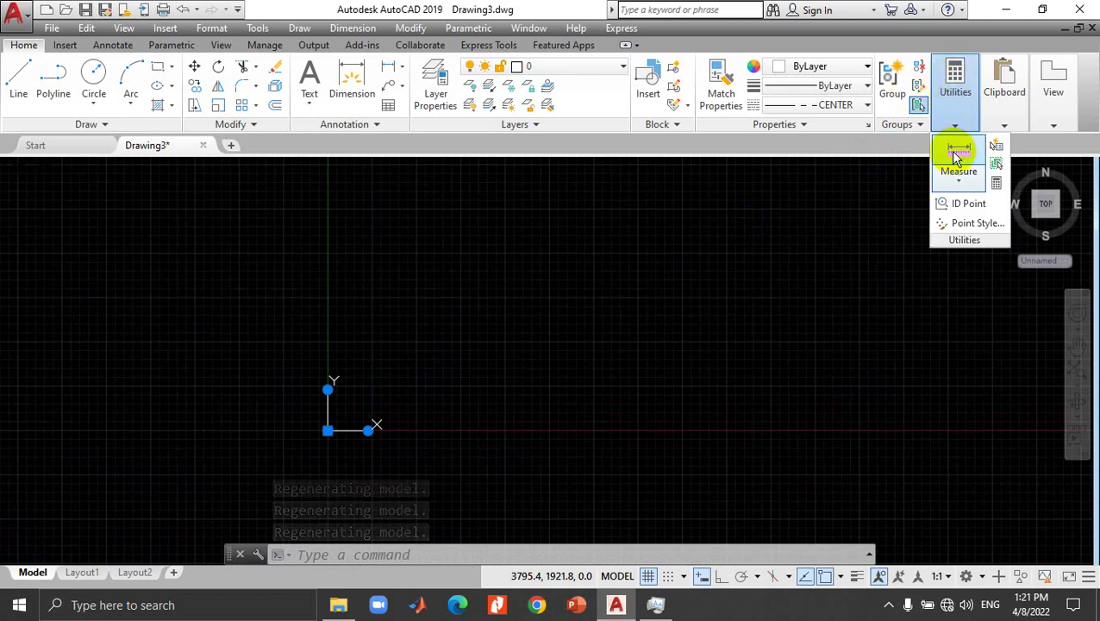
{"action": "left_click", "coordinate": [959, 179]}
{"action": "left_click", "coordinate": [961, 216]}
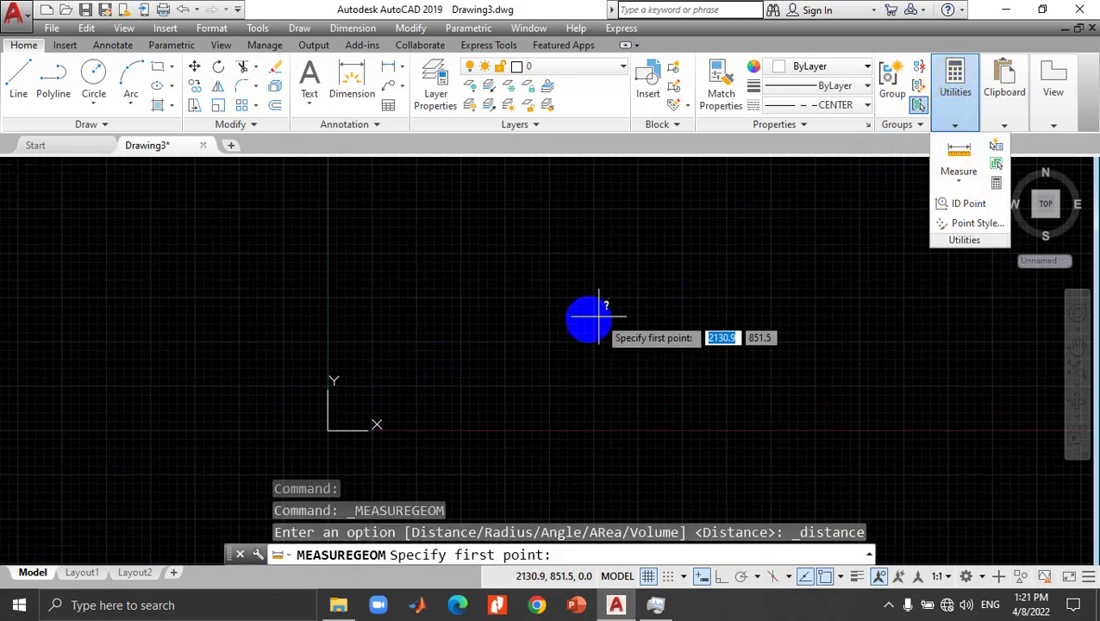
{"action": "left_click", "coordinate": [462, 342]}
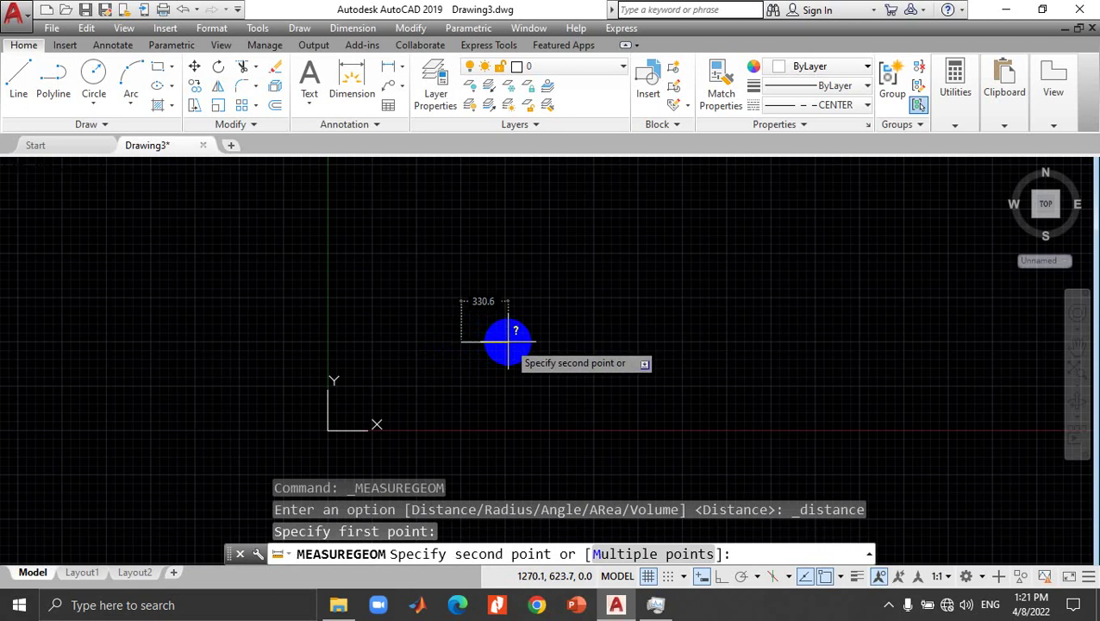
{"action": "scroll", "coordinate": [509, 342], "scroll_direction": "up", "scroll_amount": 2}
{"action": "scroll", "coordinate": [513, 341], "scroll_direction": "up", "scroll_amount": 2}
{"action": "scroll", "coordinate": [513, 341], "scroll_direction": "up", "scroll_amount": 2}
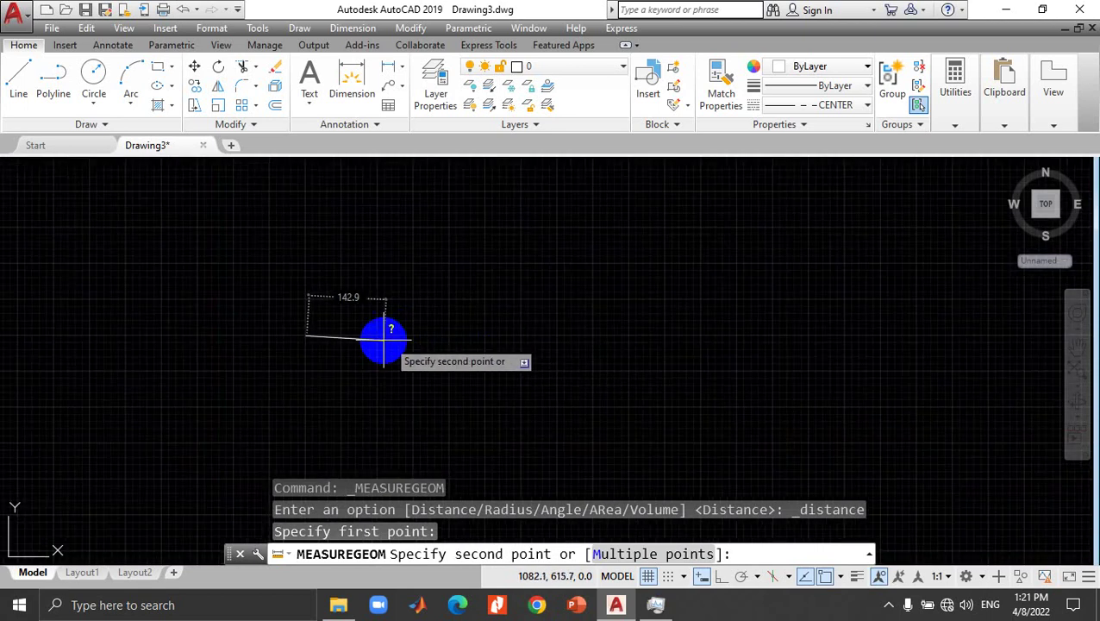
{"action": "scroll", "coordinate": [336, 335], "scroll_direction": "up", "scroll_amount": 3}
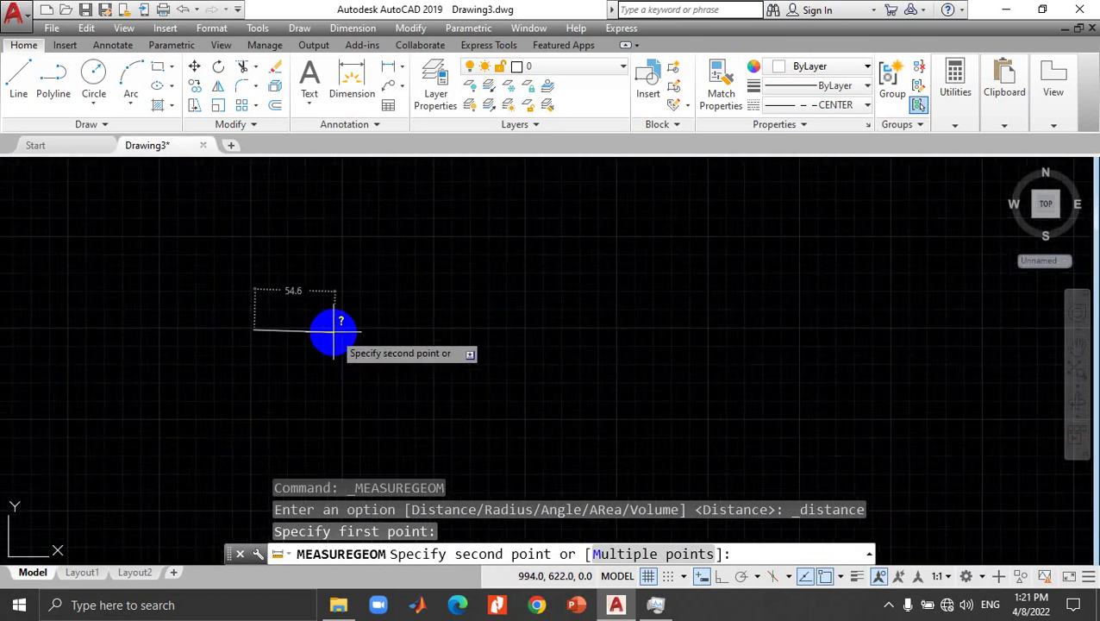
{"action": "scroll", "coordinate": [334, 331], "scroll_direction": "up", "scroll_amount": 2}
{"action": "scroll", "coordinate": [335, 333], "scroll_direction": "up", "scroll_amount": 2}
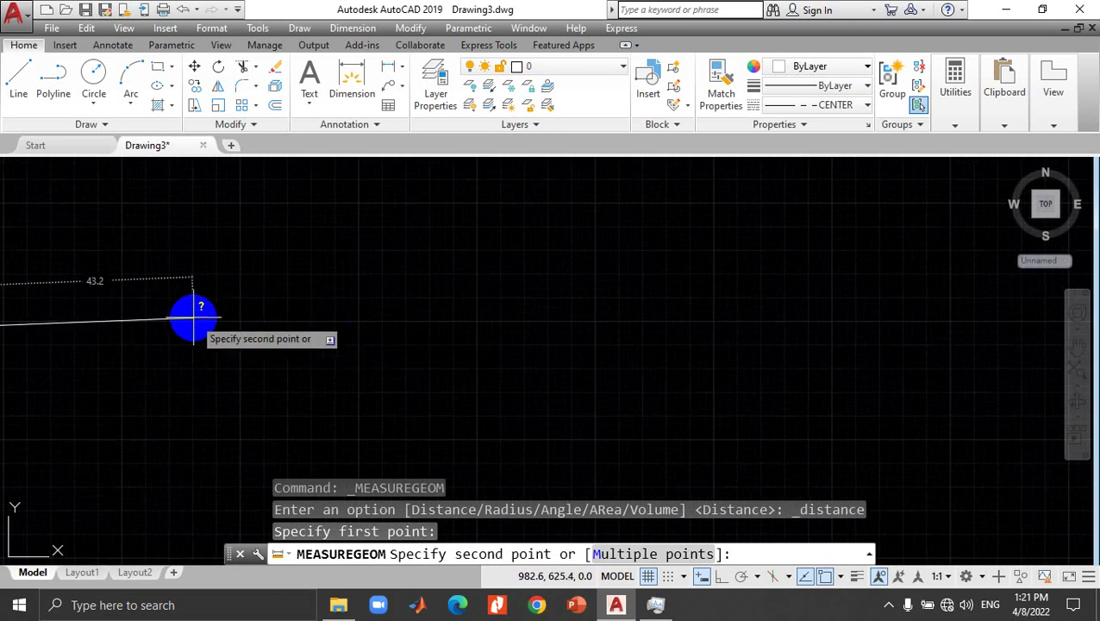
{"action": "key", "text": "Escape"}
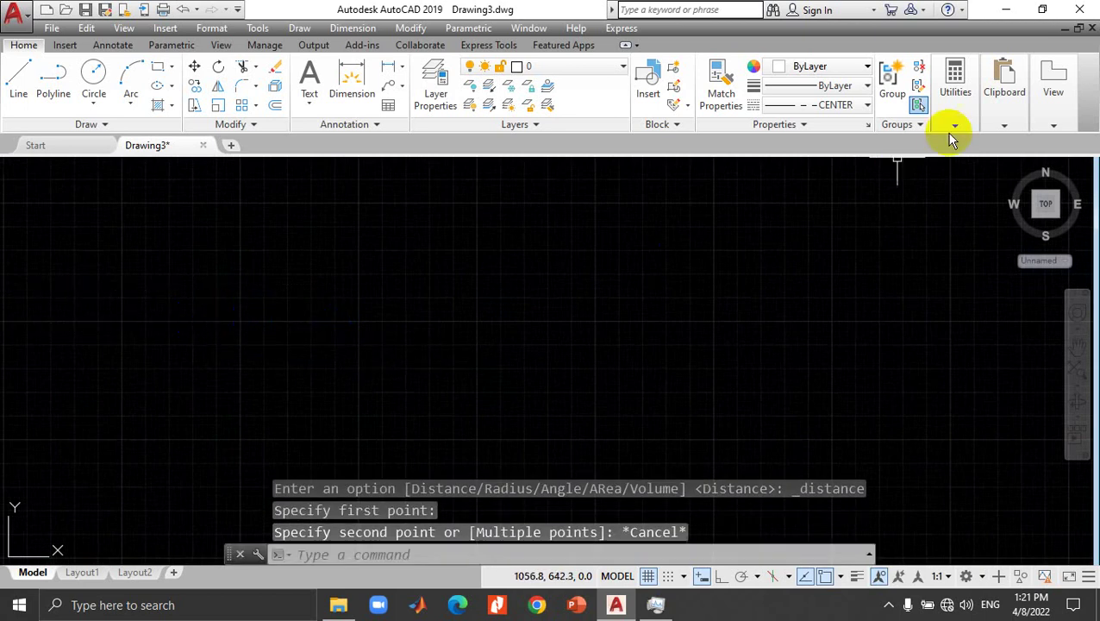
Step: Start another distance measurement from a new first point, zoom around, then cancel it
{"action": "left_click", "coordinate": [954, 87]}
{"action": "left_click", "coordinate": [959, 152]}
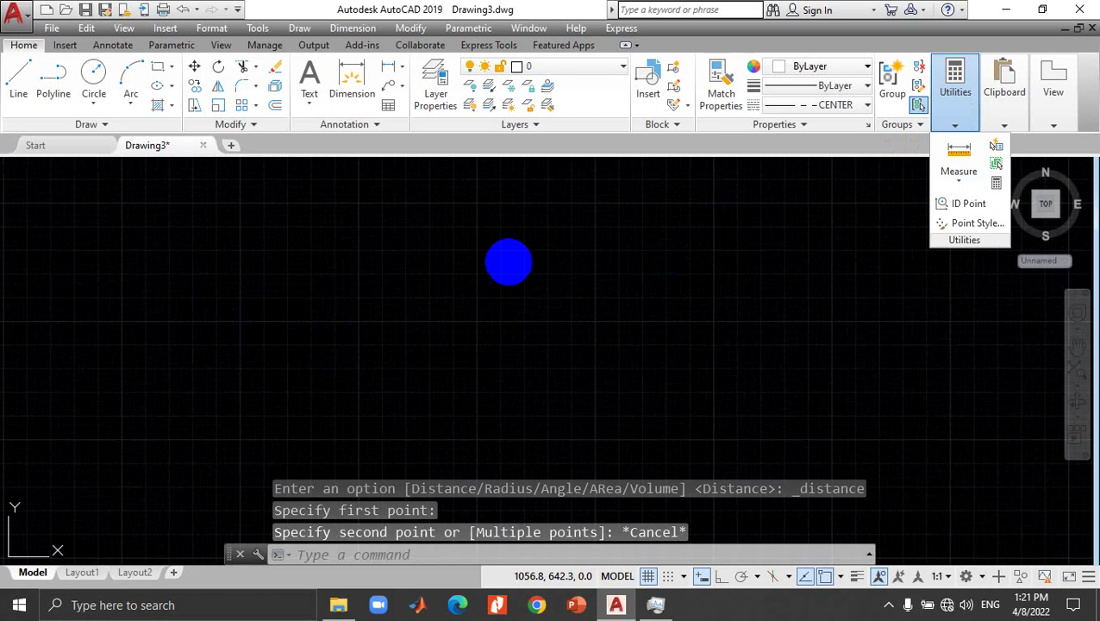
{"action": "left_click", "coordinate": [359, 320]}
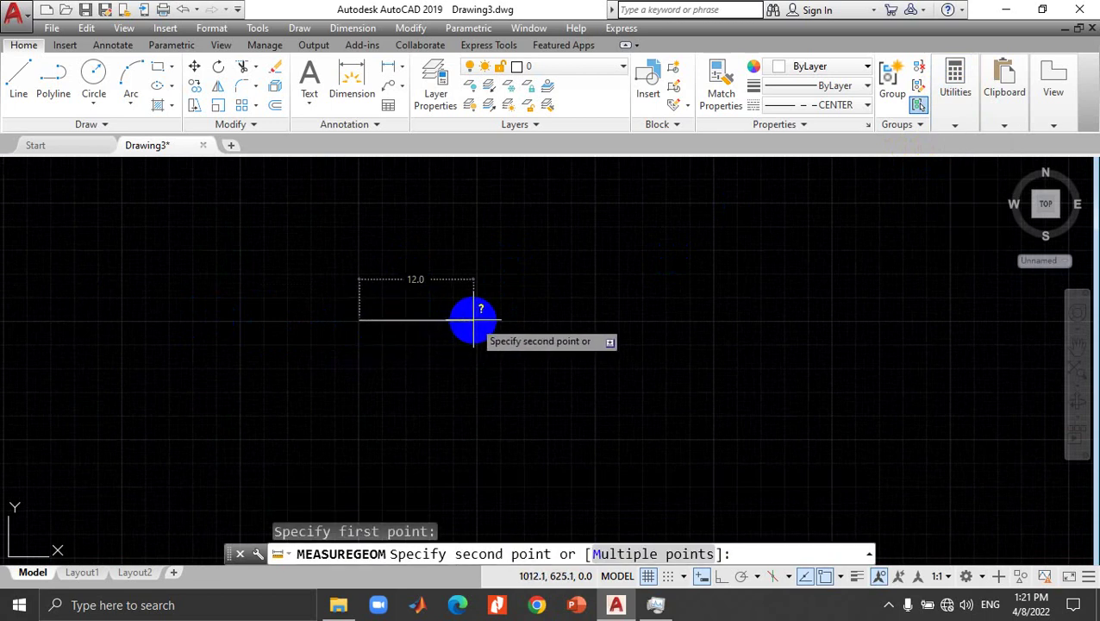
{"action": "scroll", "coordinate": [474, 321], "scroll_direction": "up", "scroll_amount": 2}
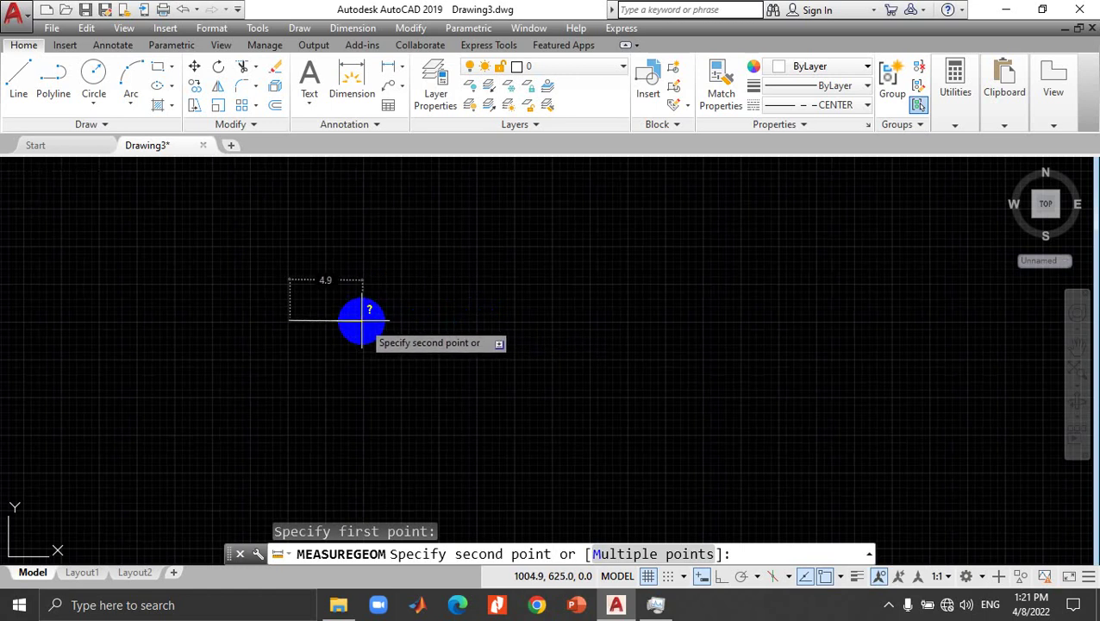
{"action": "scroll", "coordinate": [361, 319], "scroll_direction": "down", "scroll_amount": 2}
{"action": "scroll", "coordinate": [361, 320], "scroll_direction": "up", "scroll_amount": 2}
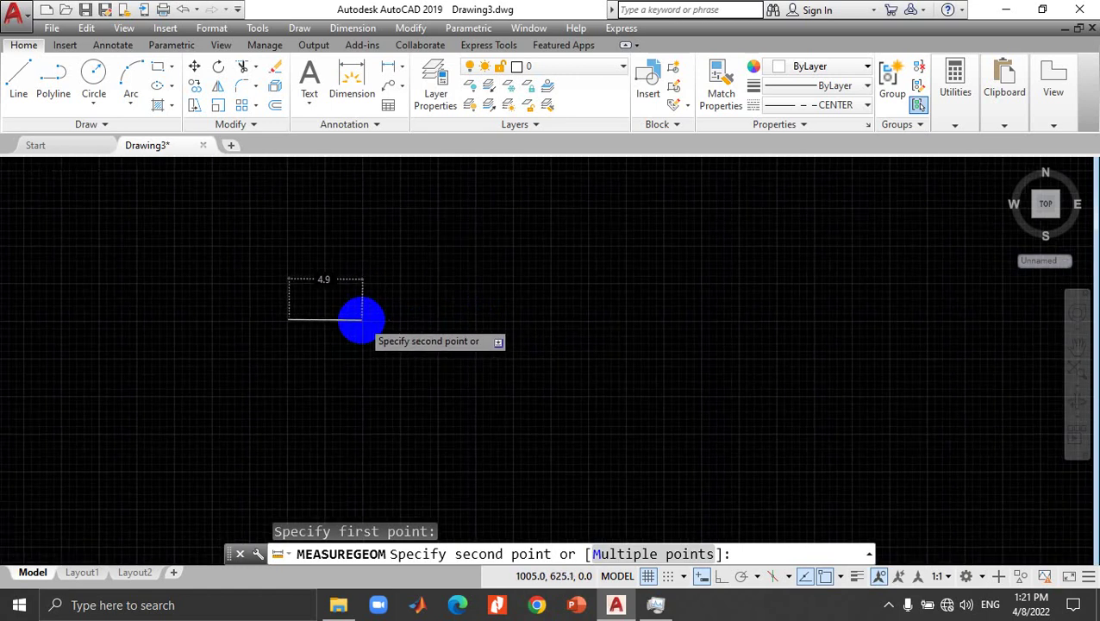
{"action": "scroll", "coordinate": [361, 320], "scroll_direction": "up", "scroll_amount": 1}
{"action": "scroll", "coordinate": [361, 320], "scroll_direction": "down", "scroll_amount": 2}
{"action": "scroll", "coordinate": [361, 320], "scroll_direction": "up", "scroll_amount": 3}
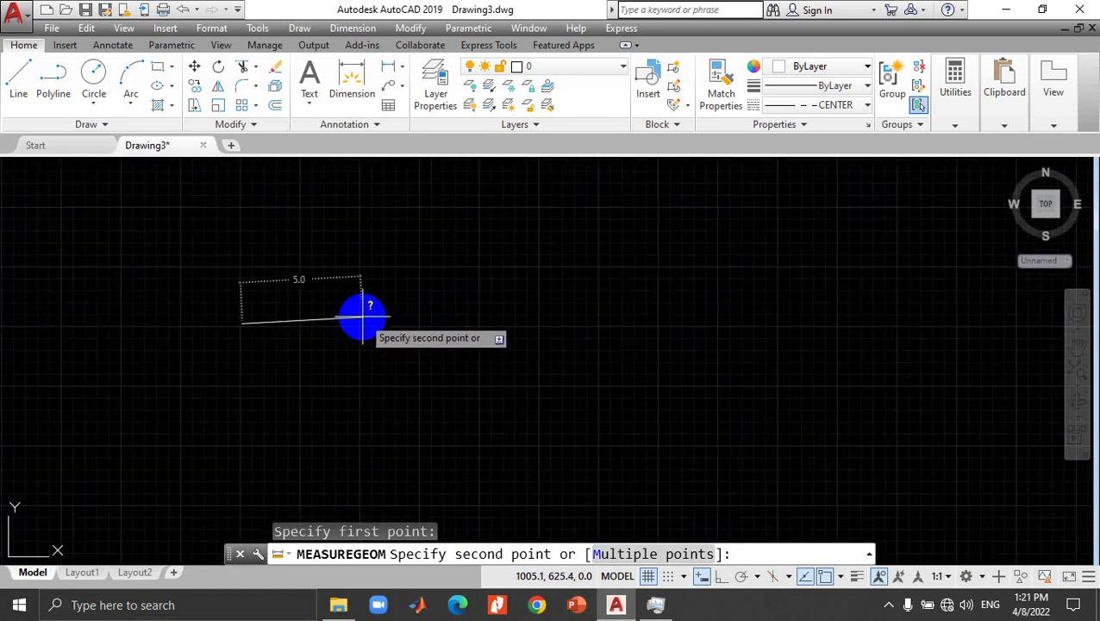
{"action": "scroll", "coordinate": [363, 320], "scroll_direction": "up", "scroll_amount": 2}
{"action": "scroll", "coordinate": [241, 321], "scroll_direction": "down", "scroll_amount": 4}
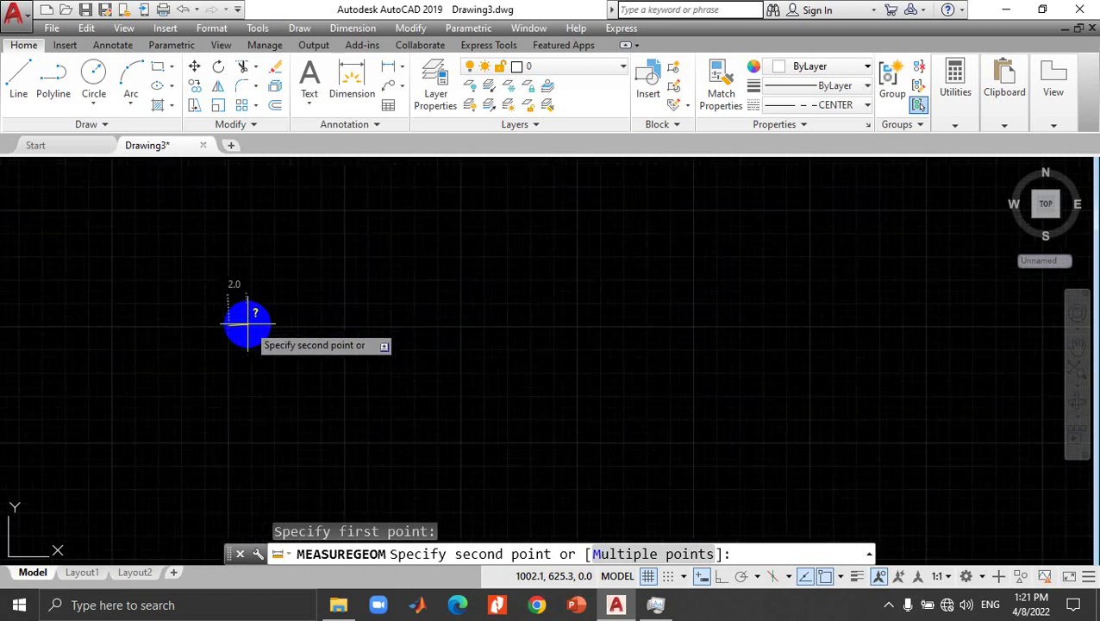
{"action": "scroll", "coordinate": [250, 321], "scroll_direction": "down", "scroll_amount": 3}
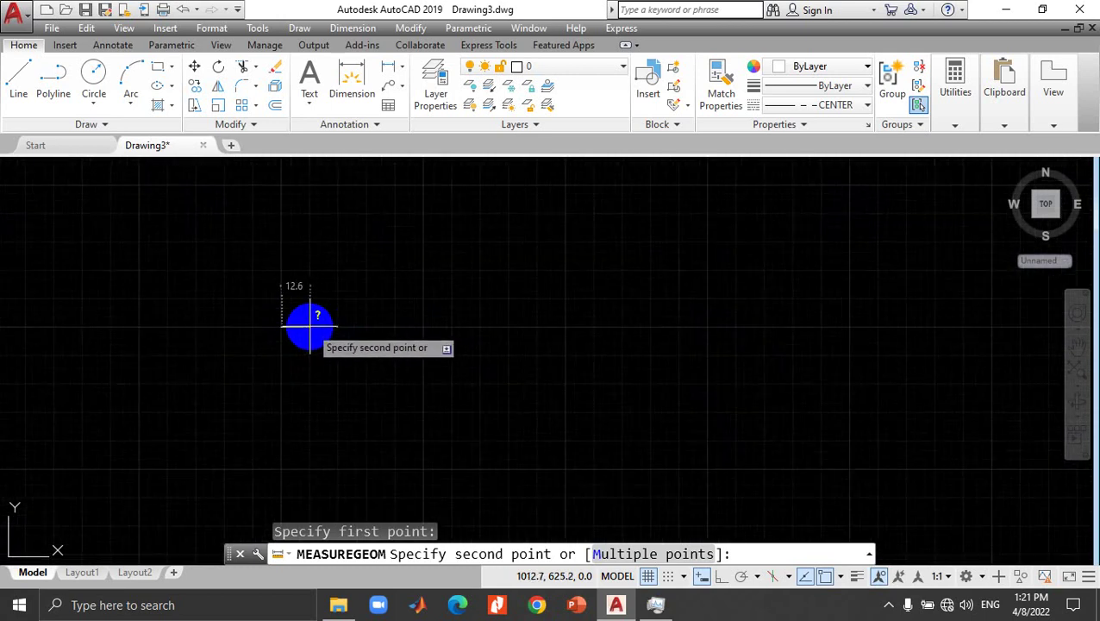
{"action": "scroll", "coordinate": [353, 329], "scroll_direction": "down", "scroll_amount": 1}
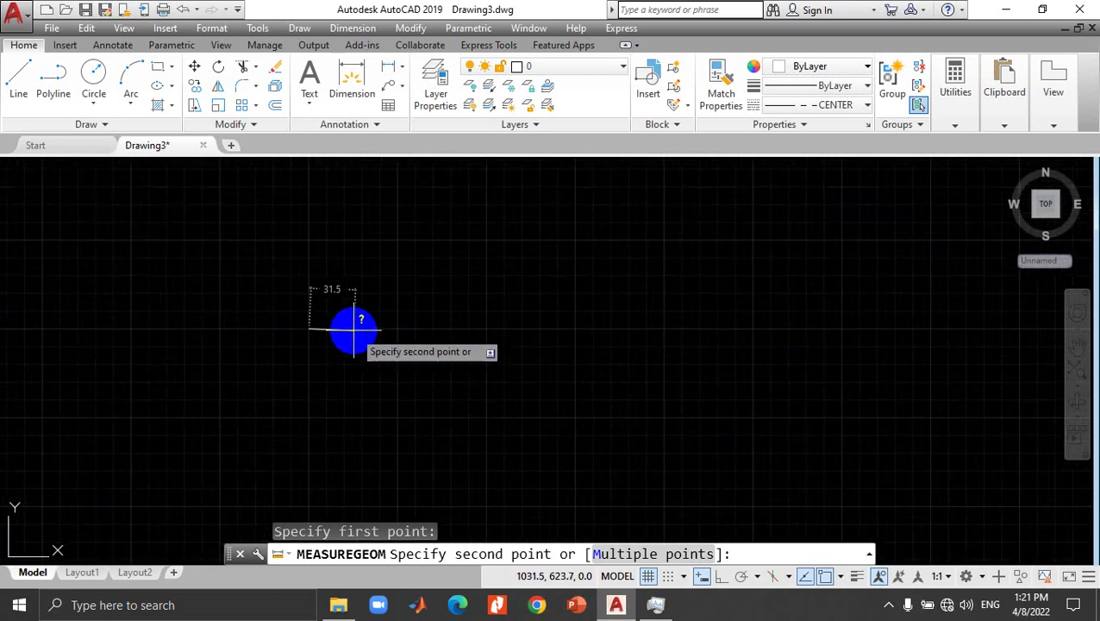
{"action": "key", "text": "Escape"}
Step: Begin two distance measurements from picked first points and cancel both
{"action": "left_click", "coordinate": [954, 93]}
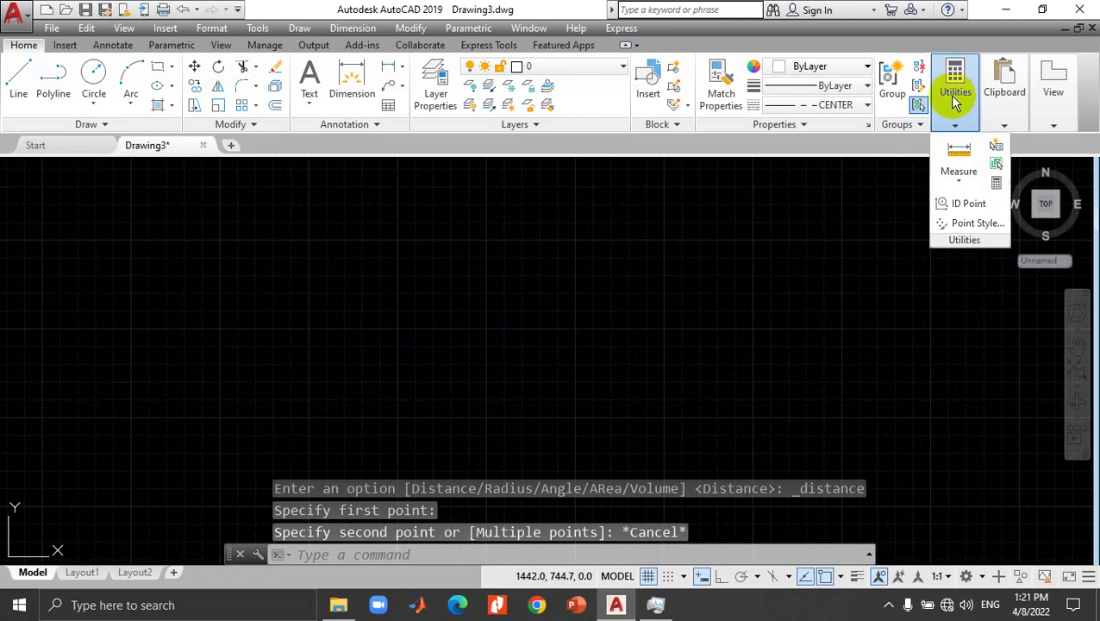
{"action": "left_click", "coordinate": [957, 151]}
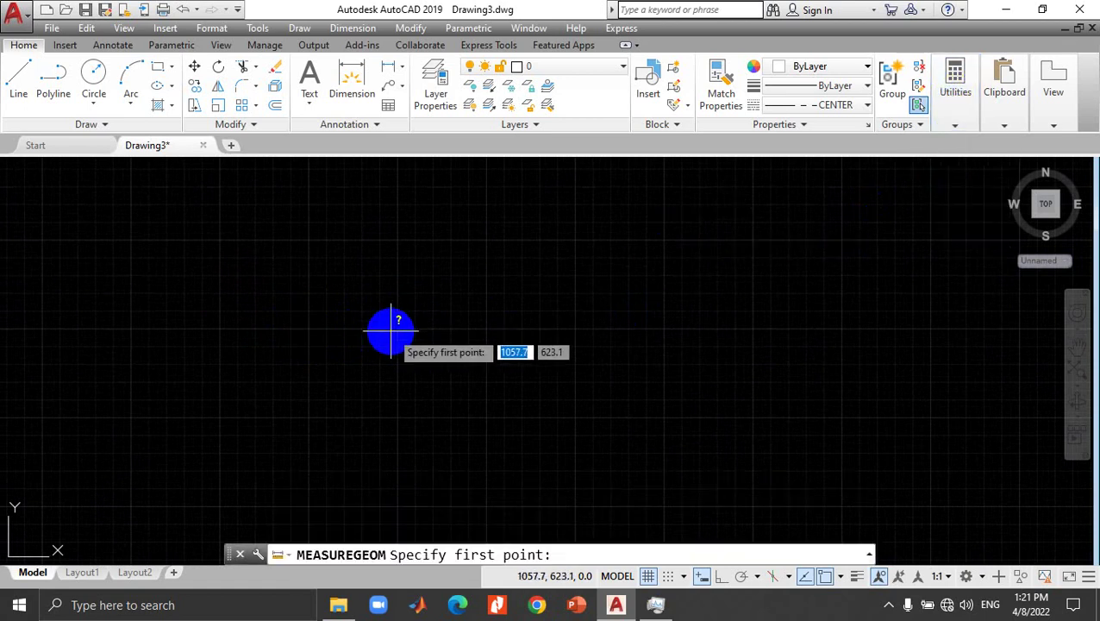
{"action": "left_click", "coordinate": [398, 327]}
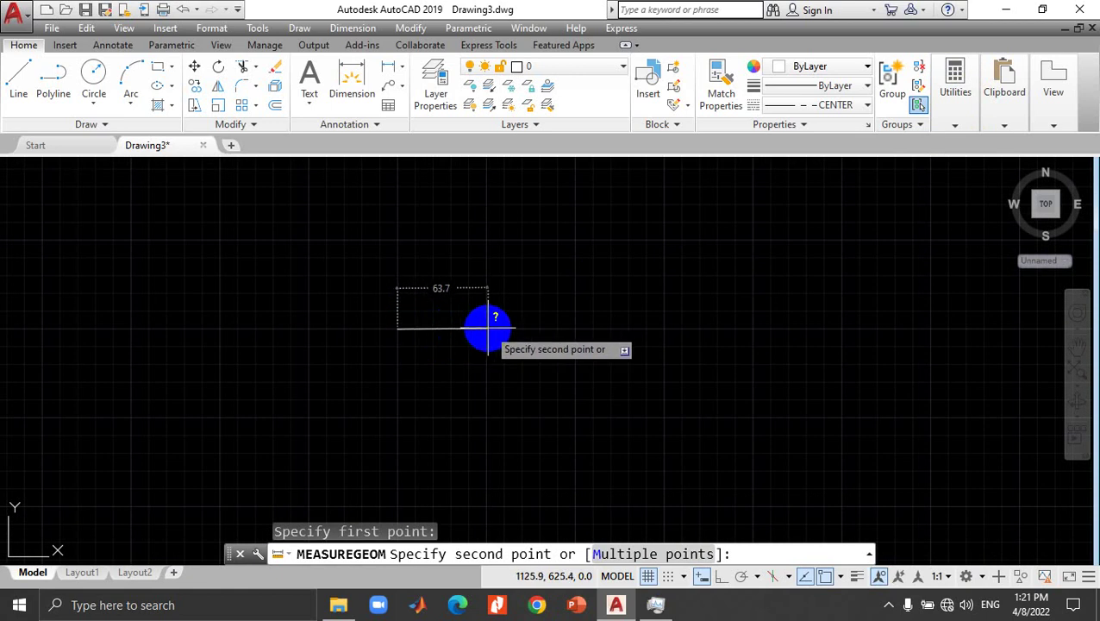
{"action": "scroll", "coordinate": [488, 327], "scroll_direction": "up", "scroll_amount": 2}
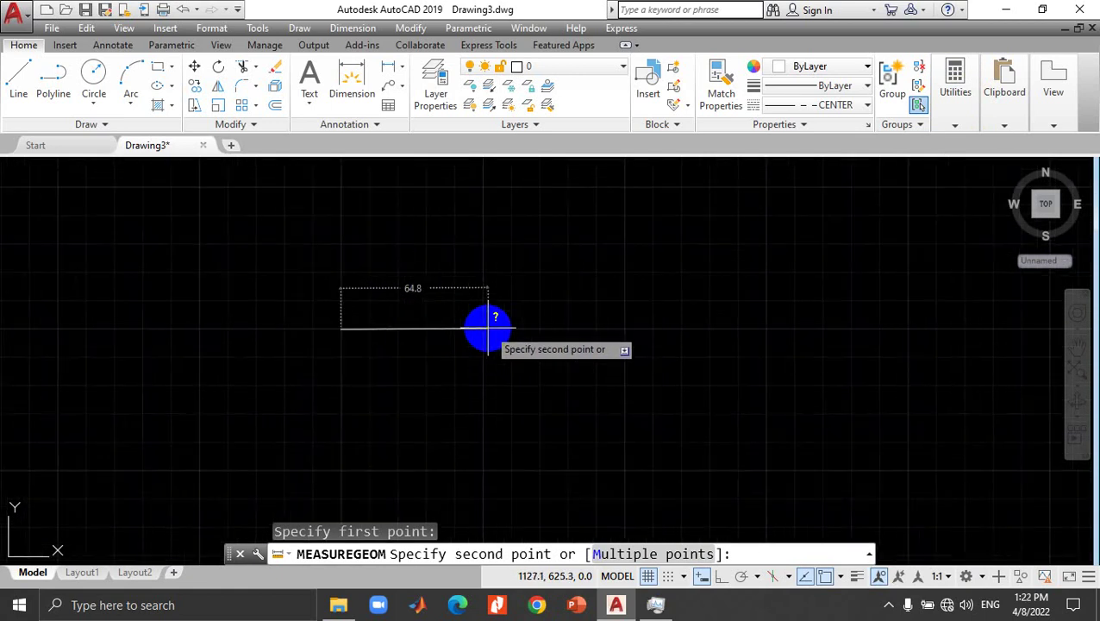
{"action": "scroll", "coordinate": [488, 327], "scroll_direction": "up", "scroll_amount": 2}
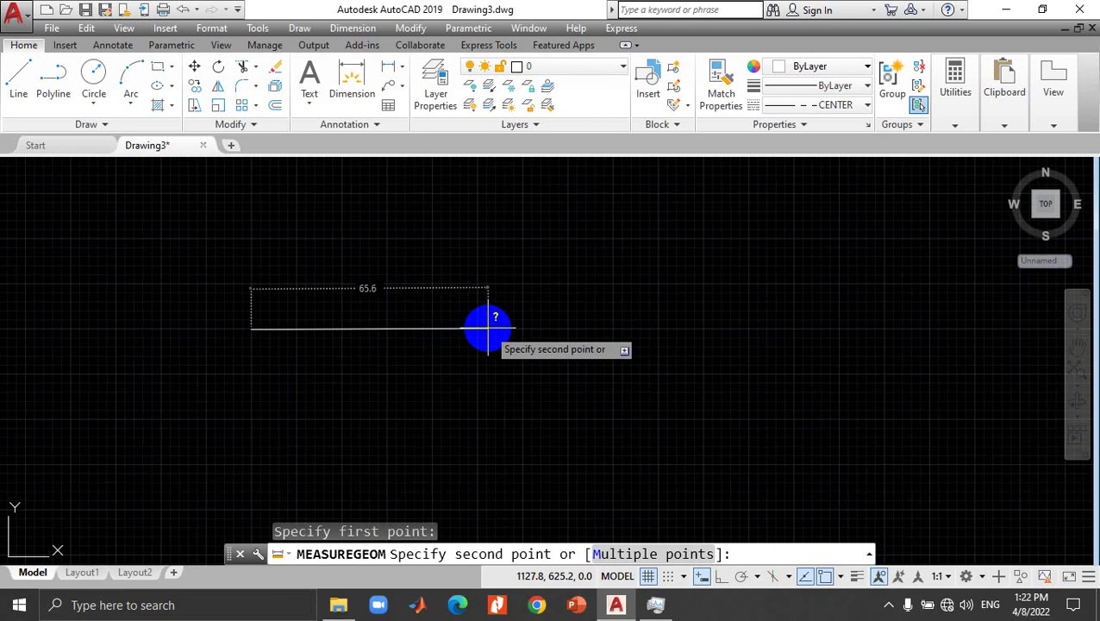
{"action": "scroll", "coordinate": [488, 328], "scroll_direction": "up", "scroll_amount": 2}
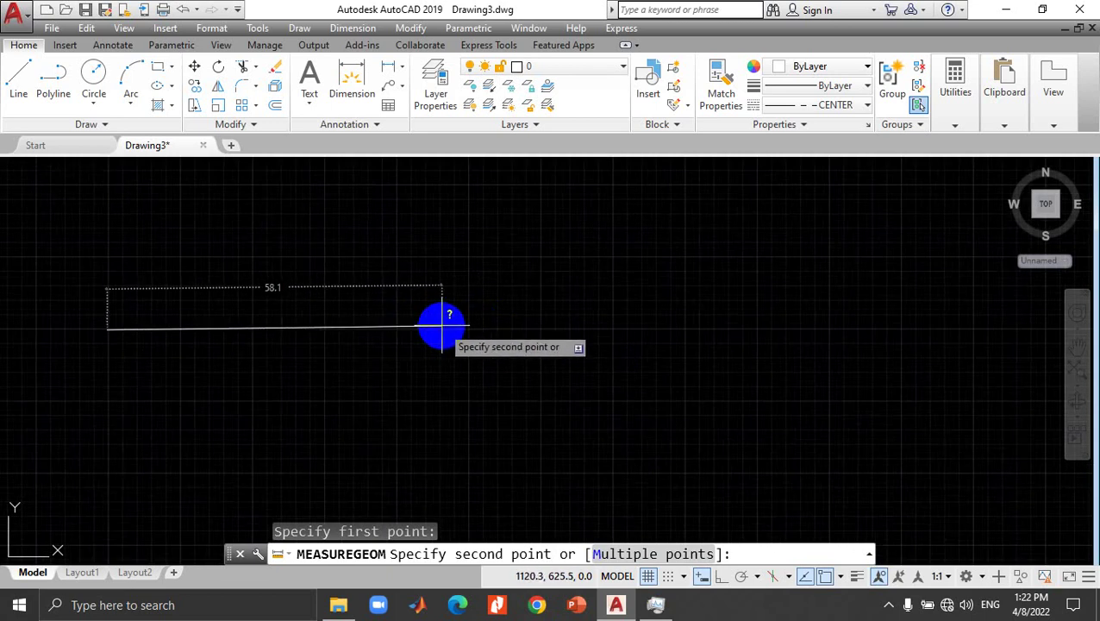
{"action": "key", "text": "Escape"}
{"action": "left_click", "coordinate": [962, 126]}
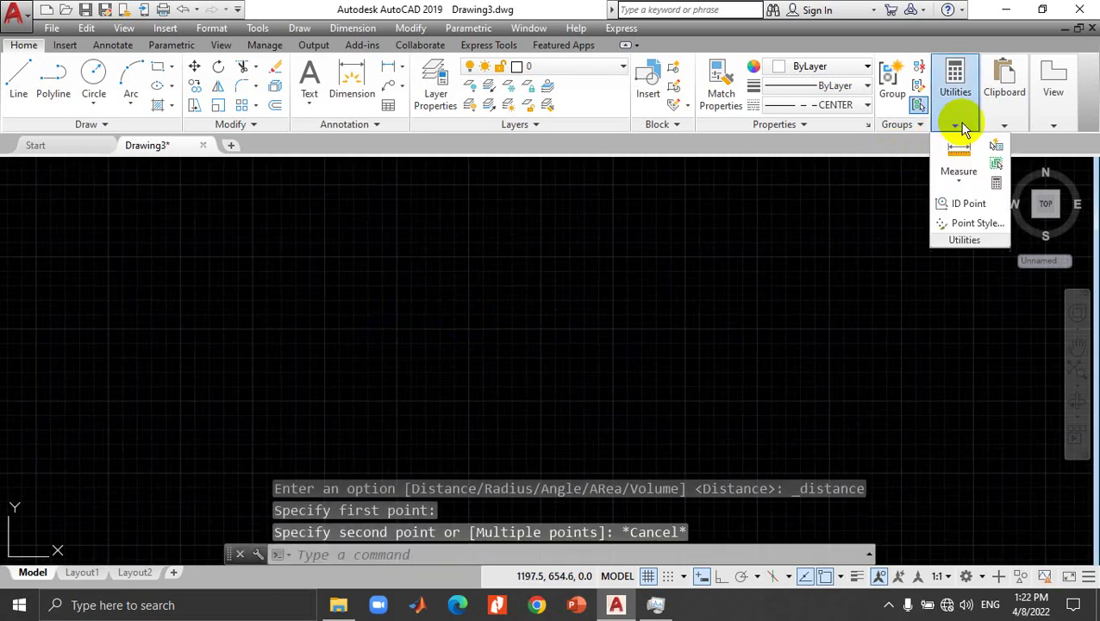
{"action": "left_click", "coordinate": [959, 149]}
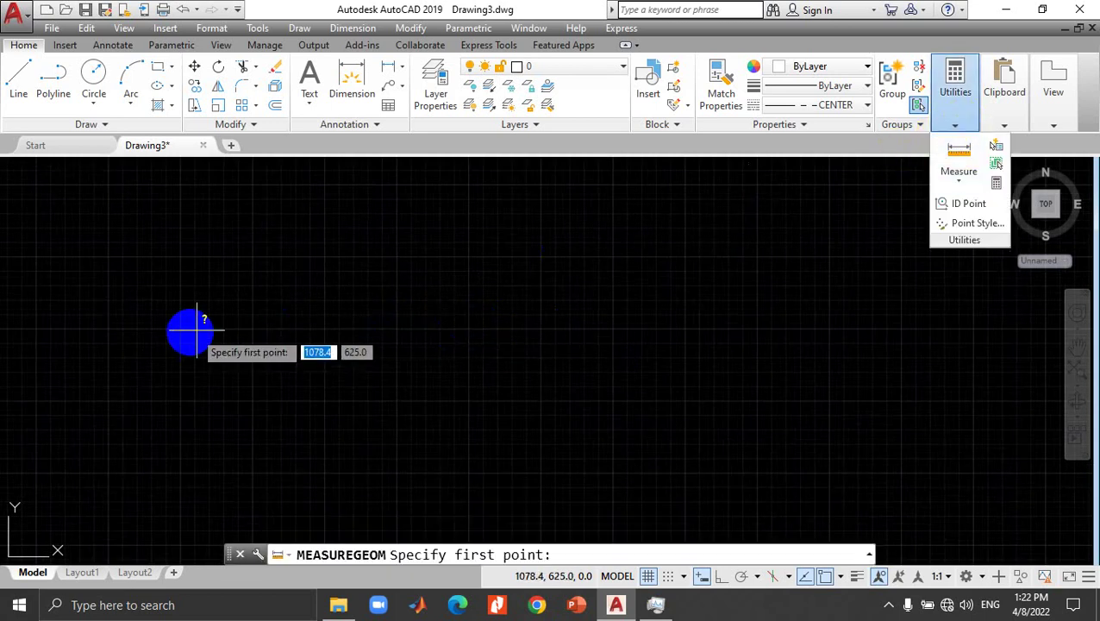
{"action": "left_click", "coordinate": [254, 326]}
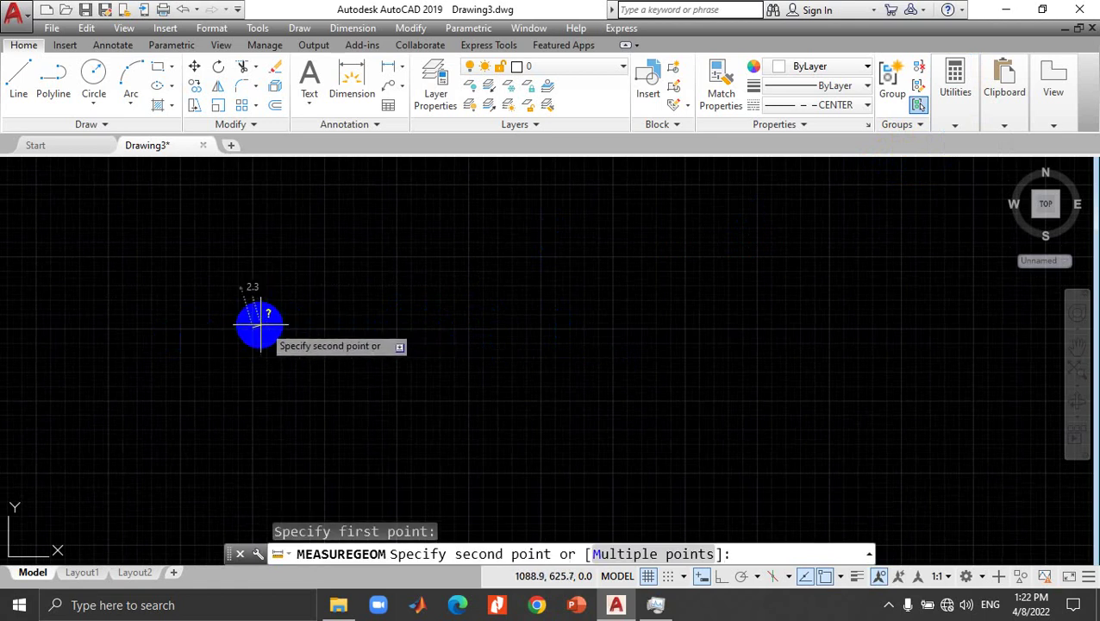
{"action": "key", "text": "Escape"}
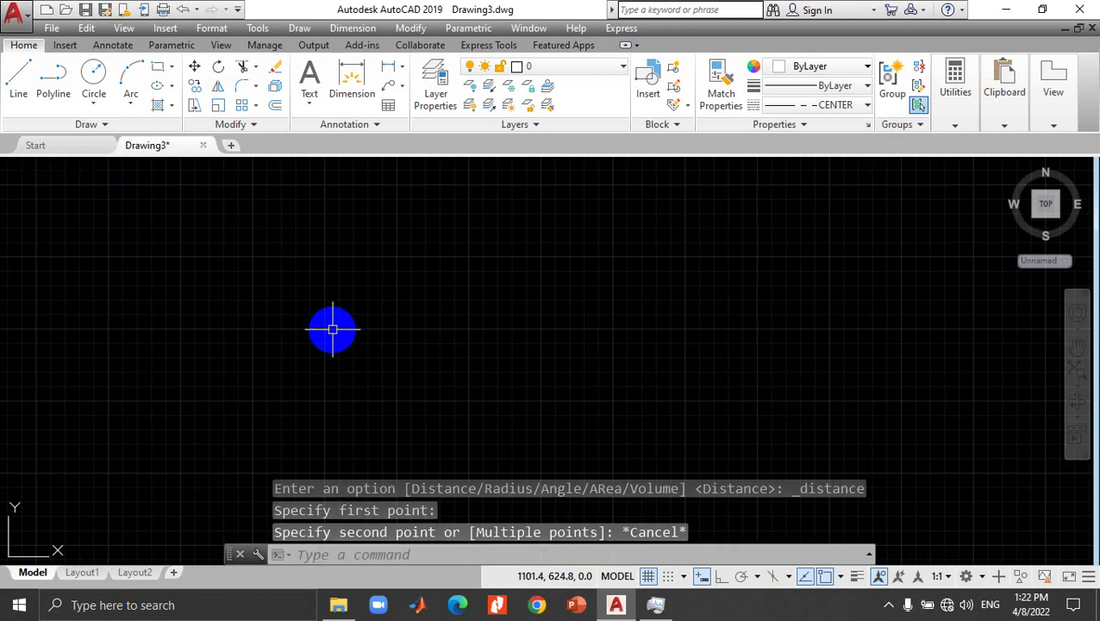
Step: Measure the distance between two points: 12.5, with Delta X 12.5 and Delta Y -0.1
{"action": "left_click", "coordinate": [955, 103]}
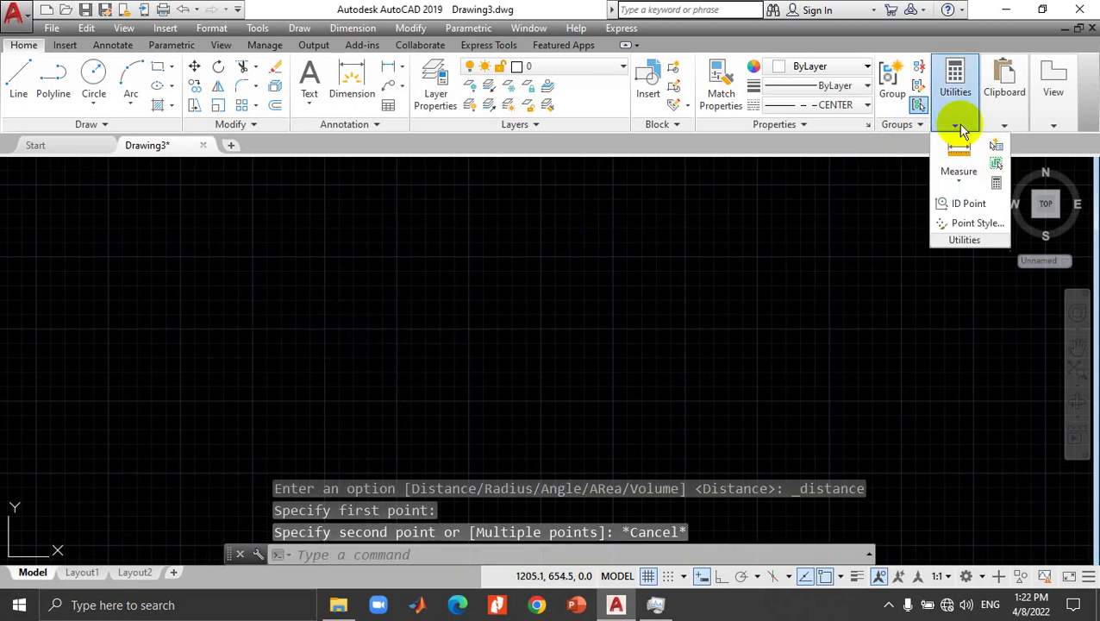
{"action": "left_click", "coordinate": [956, 151]}
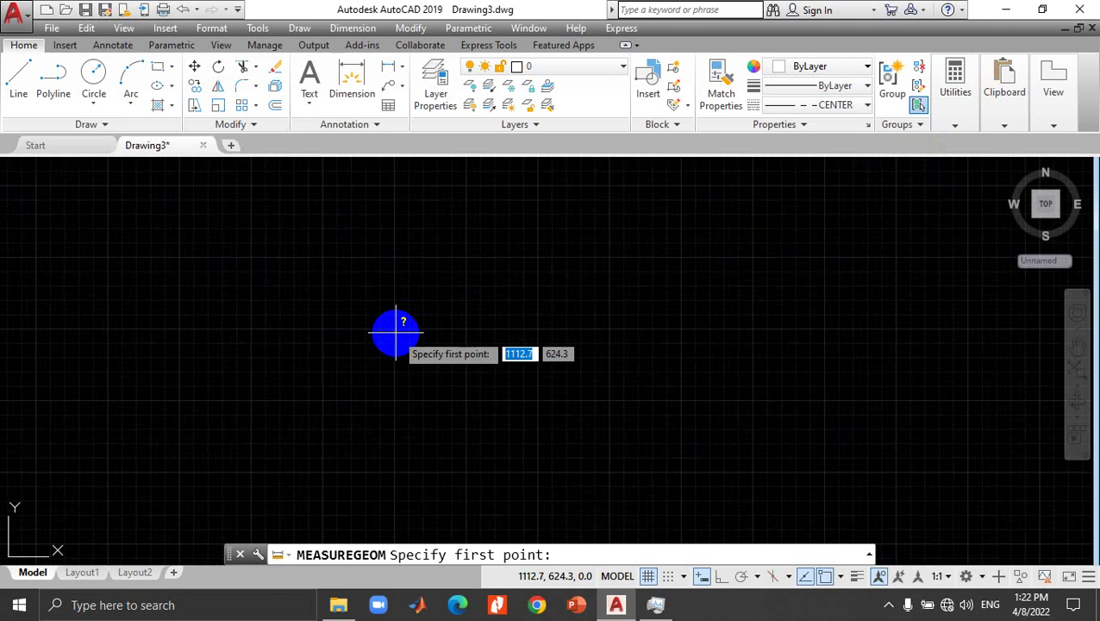
{"action": "left_click", "coordinate": [396, 332]}
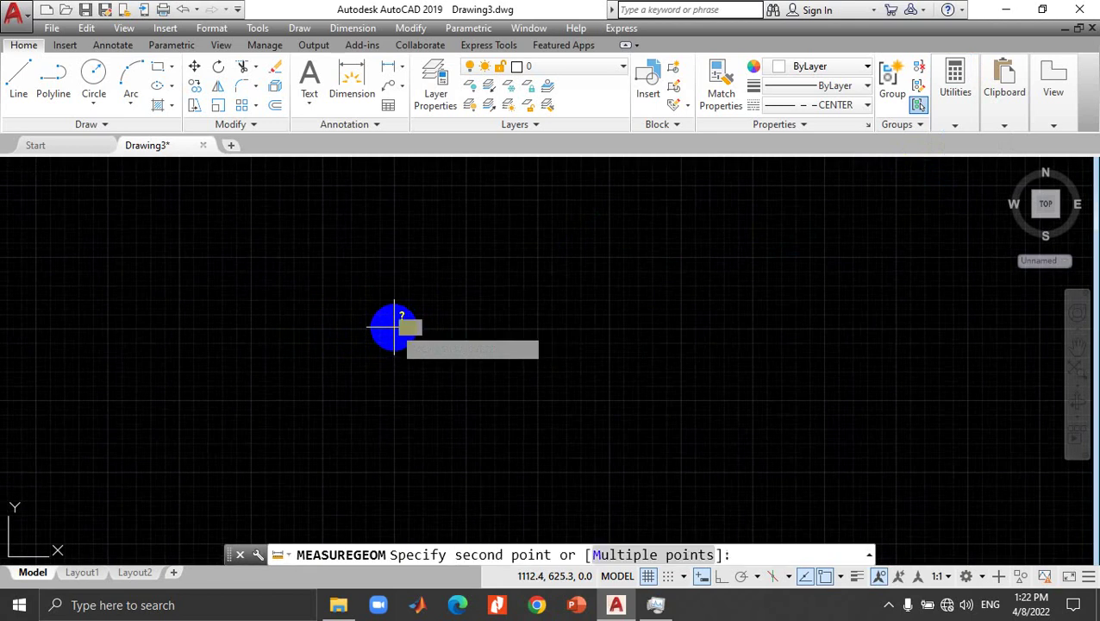
{"action": "left_click", "coordinate": [466, 327]}
{"action": "key", "text": "Escape"}
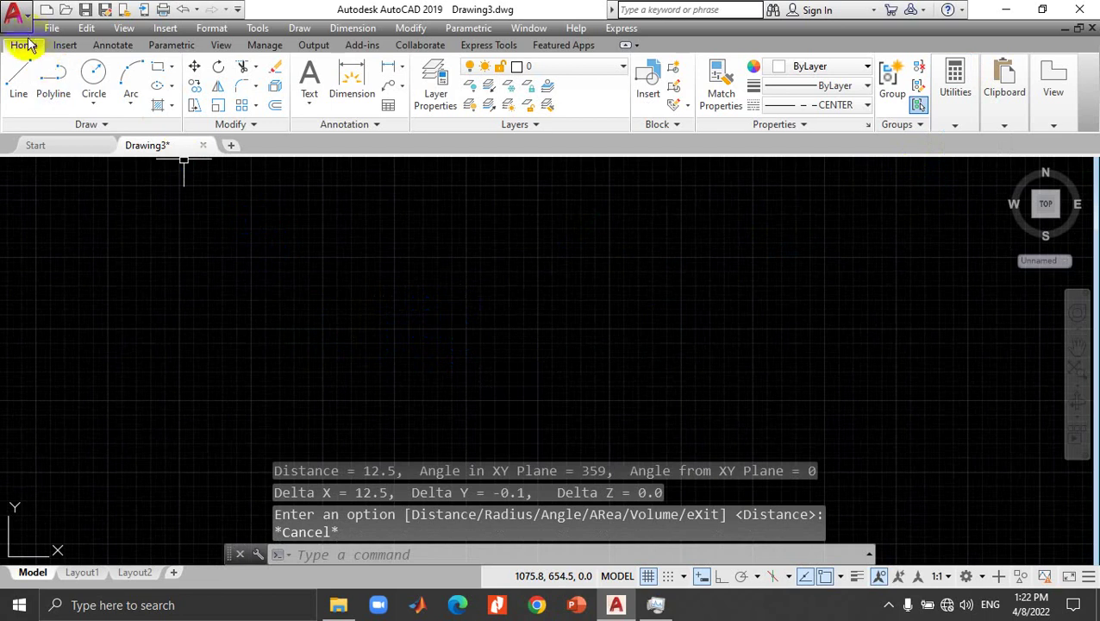
Step: Save Drawing3 as the template drarafatem2.dwt and accept the Template Options
{"action": "left_click", "coordinate": [15, 12]}
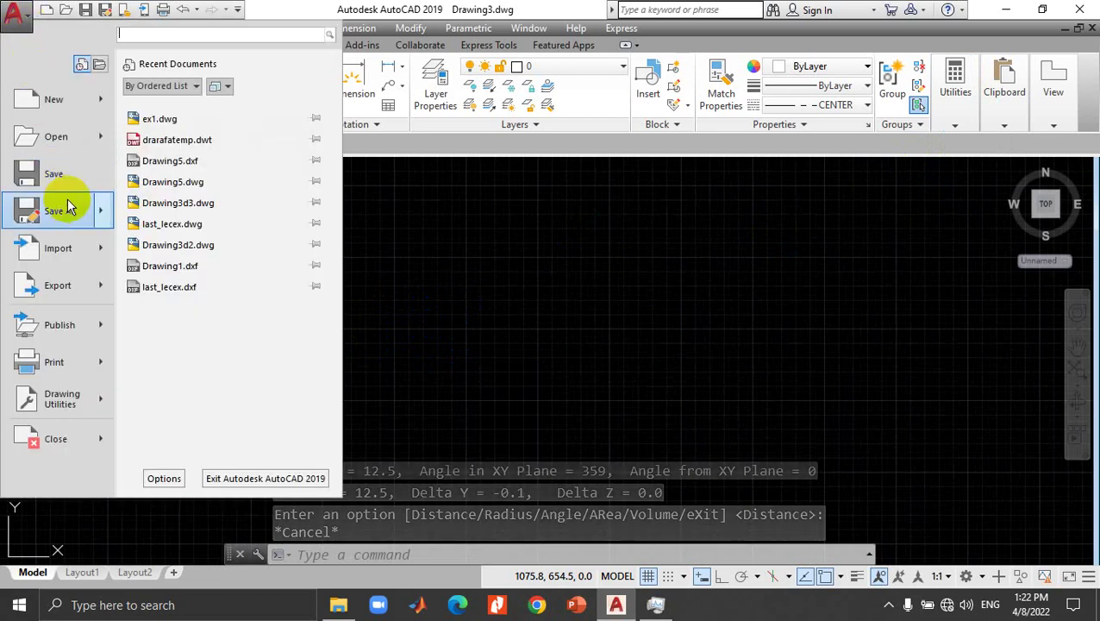
{"action": "mouse_move", "coordinate": [59, 210]}
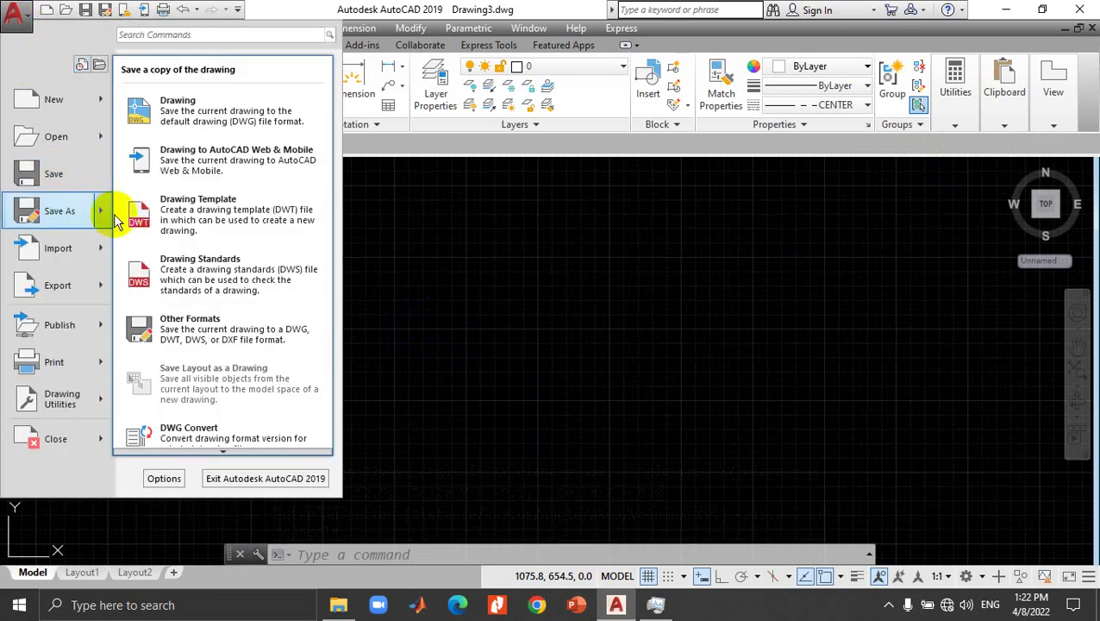
{"action": "left_click", "coordinate": [197, 208]}
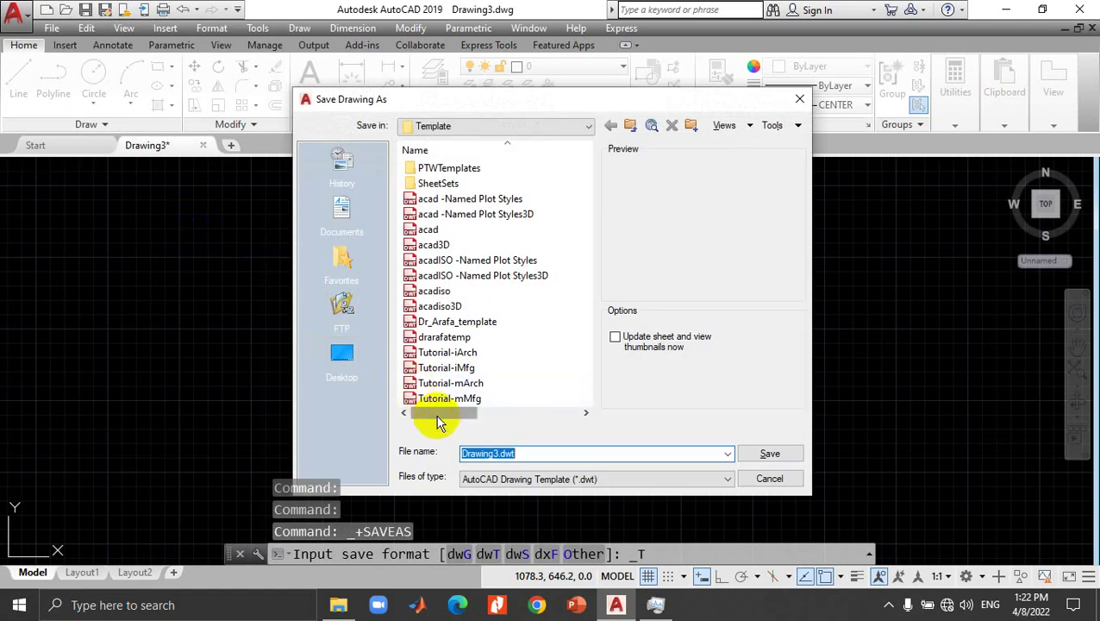
{"action": "left_click", "coordinate": [525, 454]}
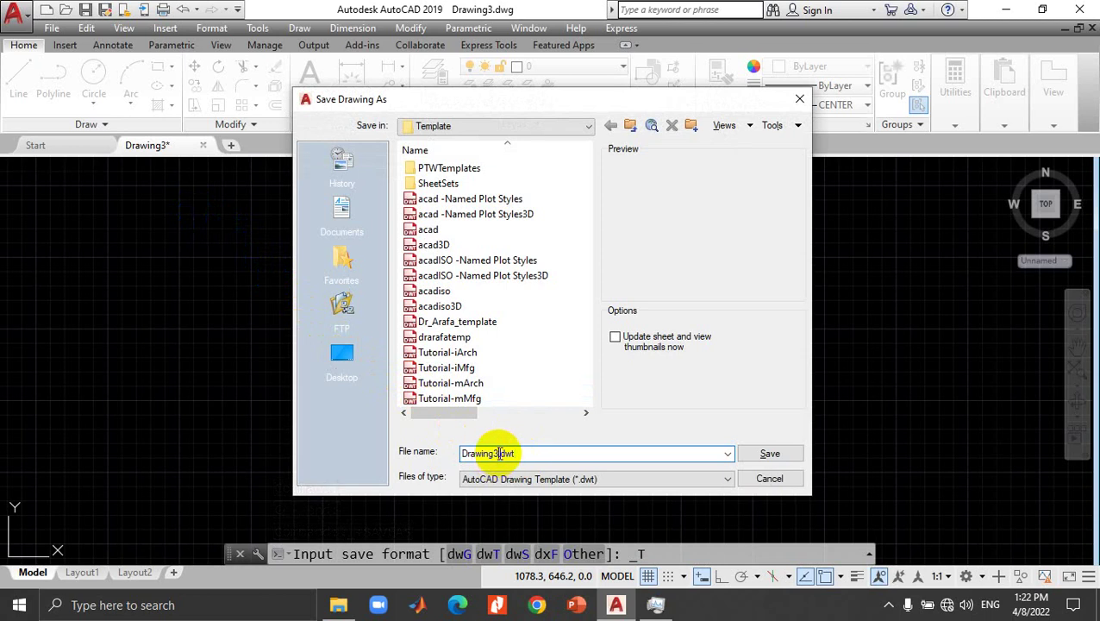
{"action": "left_click_drag", "start_coordinate": [498, 455], "coordinate": [462, 453]}
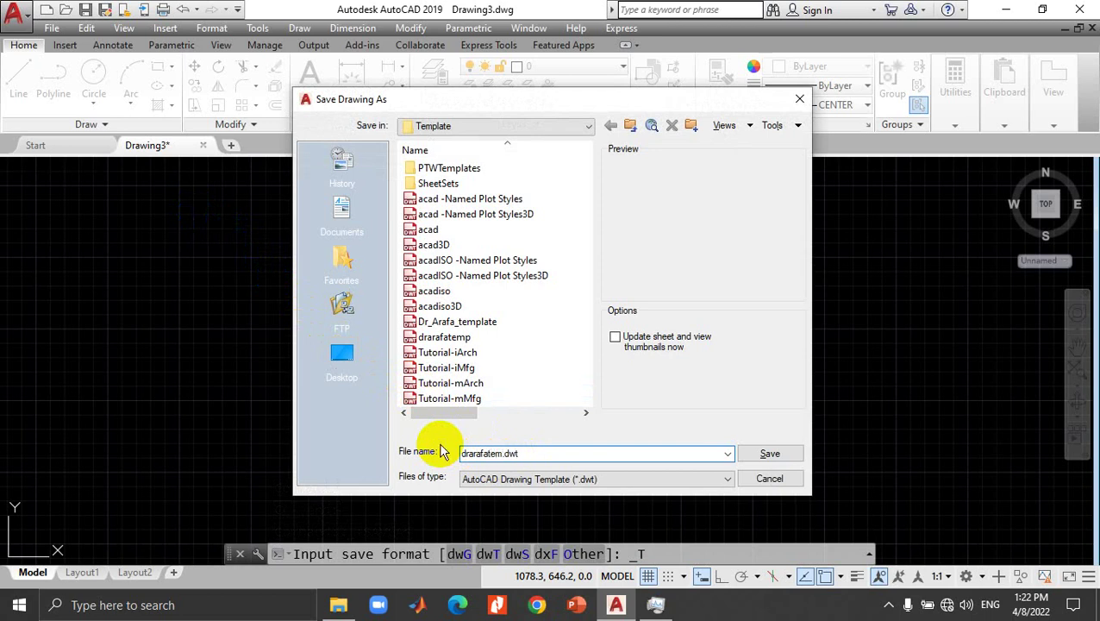
{"action": "left_click", "coordinate": [516, 454]}
{"action": "type", "text": "2"}
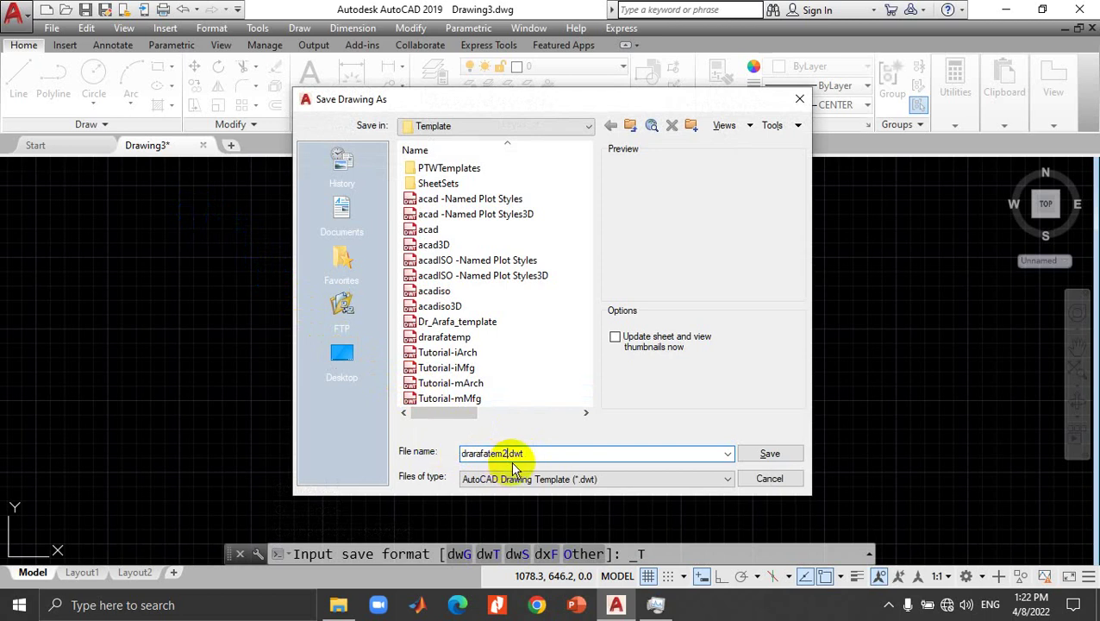
{"action": "left_click", "coordinate": [752, 458]}
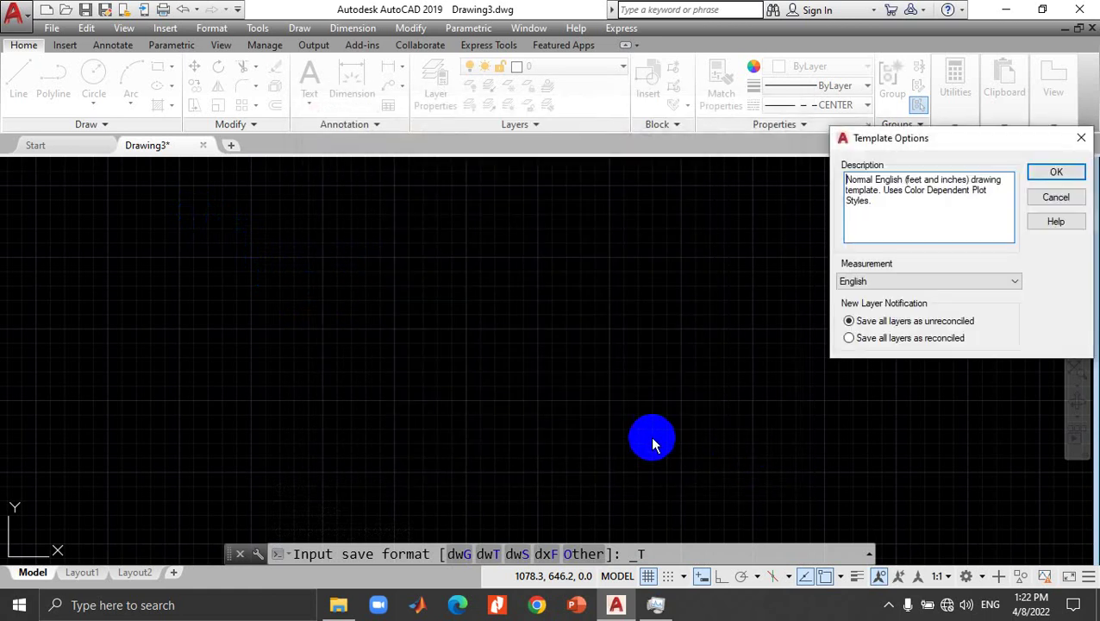
{"action": "left_click", "coordinate": [1043, 177]}
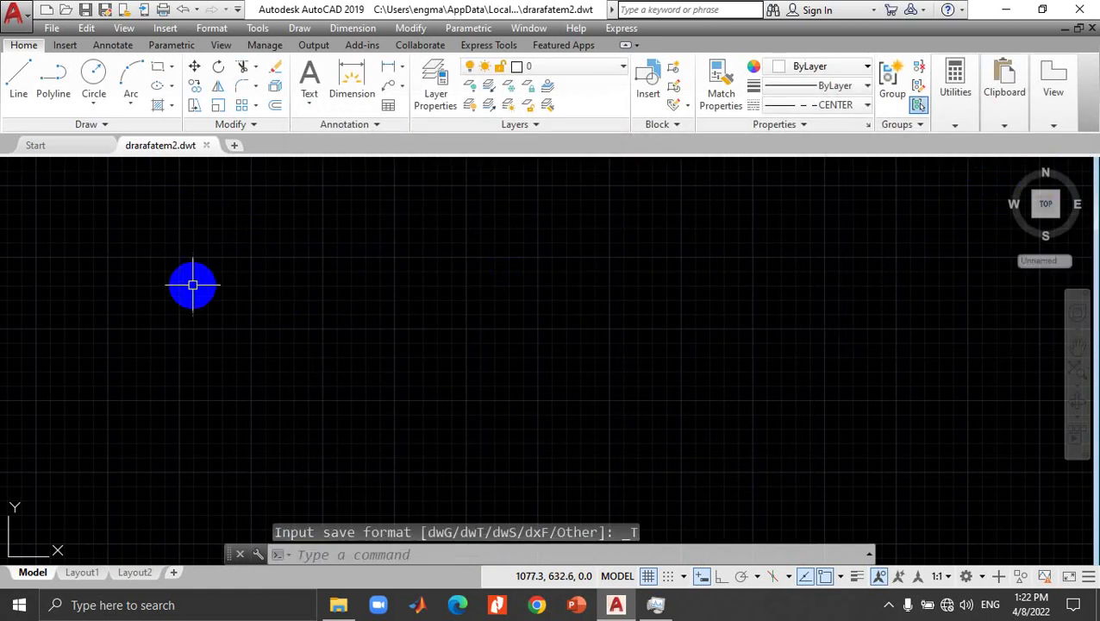
Step: Close drarafatem2.dwt and reopen it using the Drawing Template (*.dwt) file filter
{"action": "left_click", "coordinate": [206, 146]}
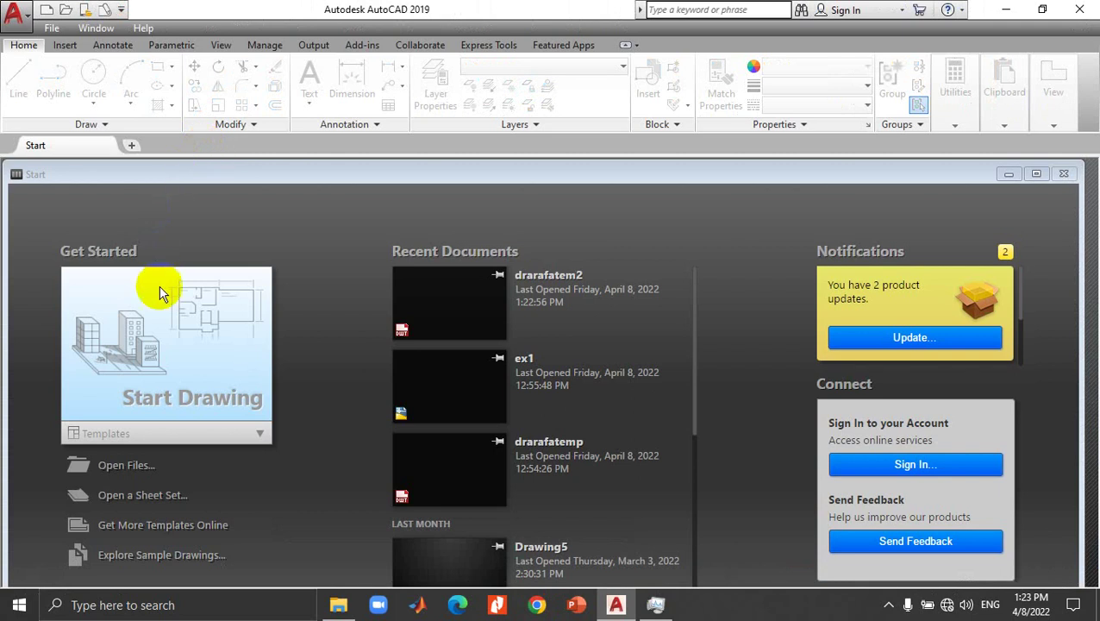
{"action": "left_click", "coordinate": [19, 23]}
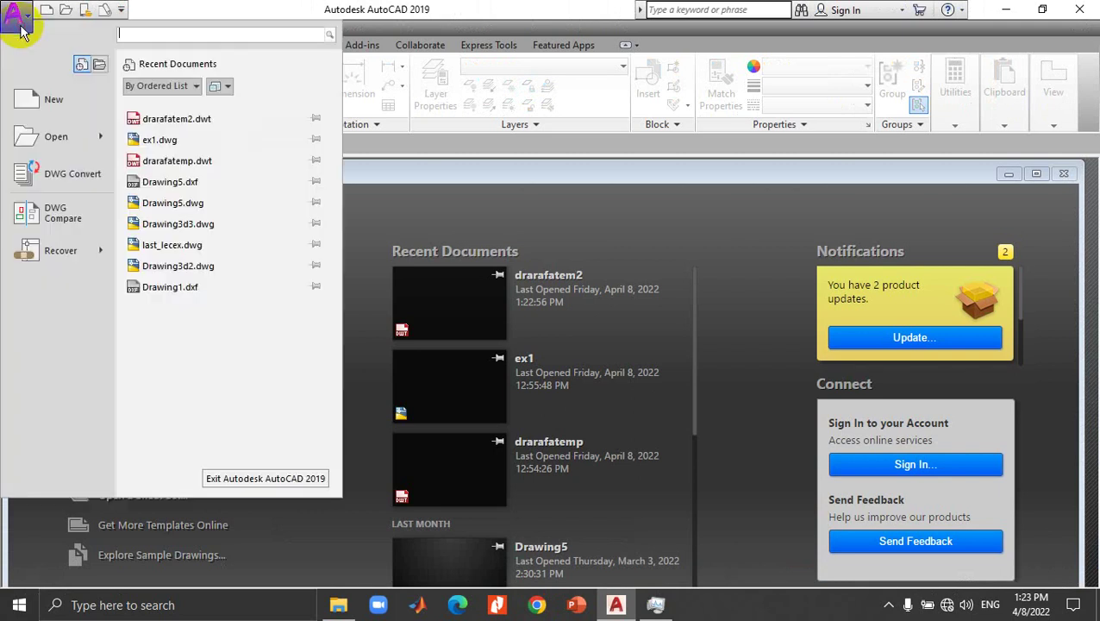
{"action": "mouse_move", "coordinate": [56, 137]}
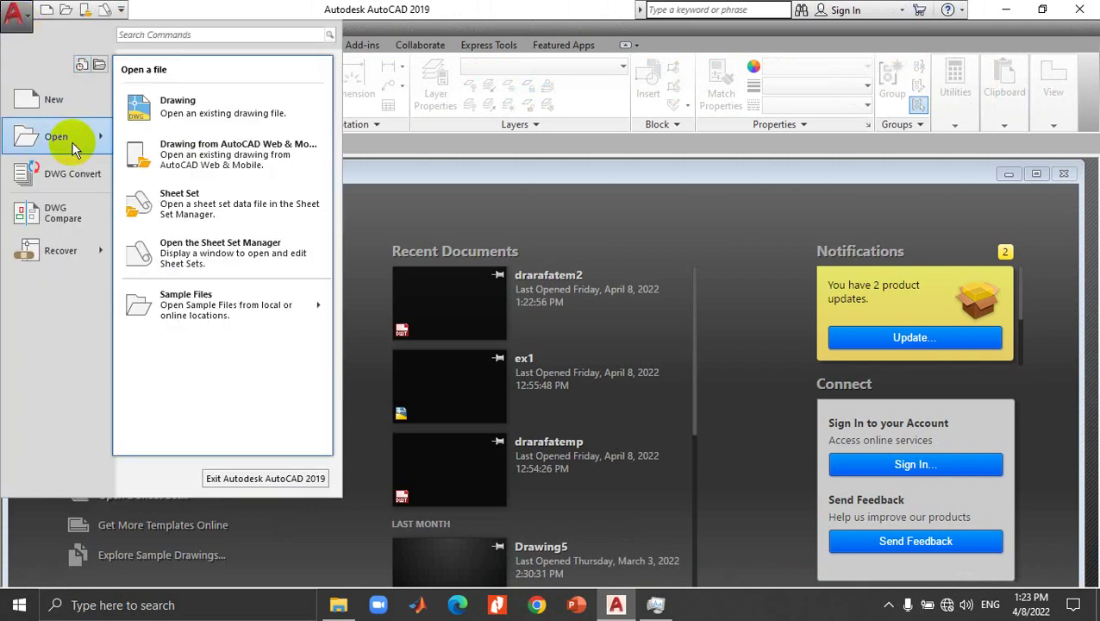
{"action": "left_click", "coordinate": [158, 118]}
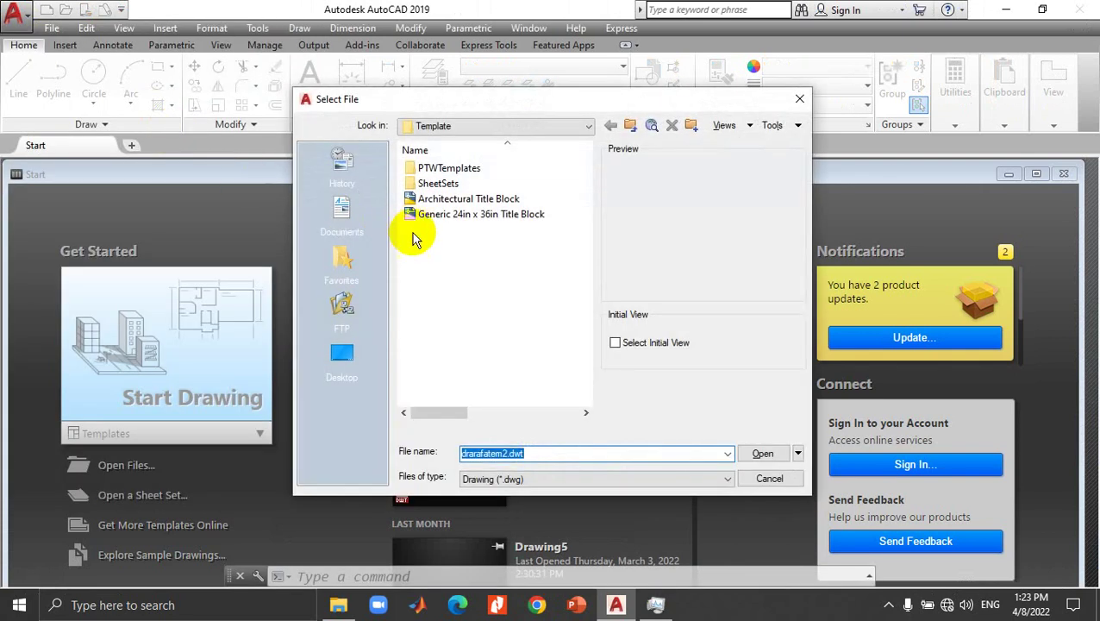
{"action": "left_click", "coordinate": [520, 481]}
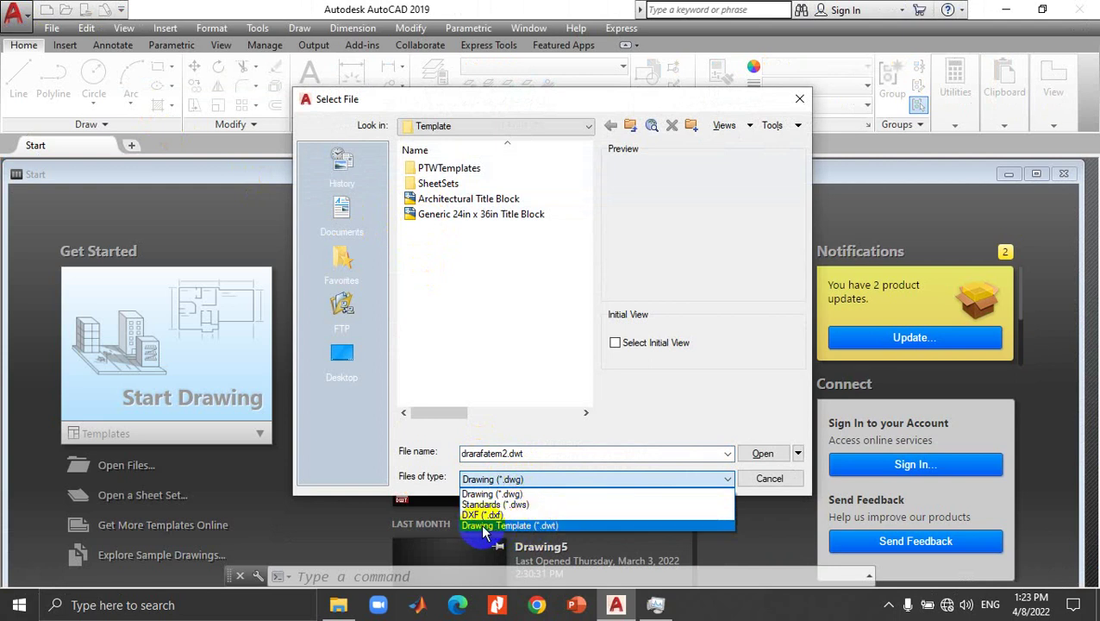
{"action": "left_click", "coordinate": [407, 466]}
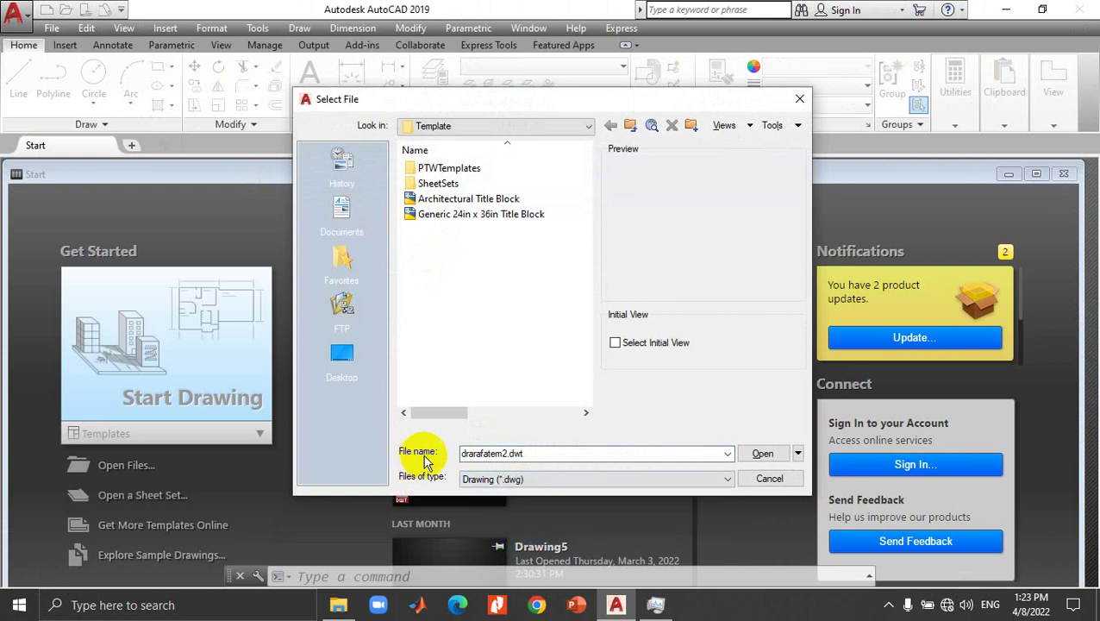
{"action": "left_click", "coordinate": [476, 483]}
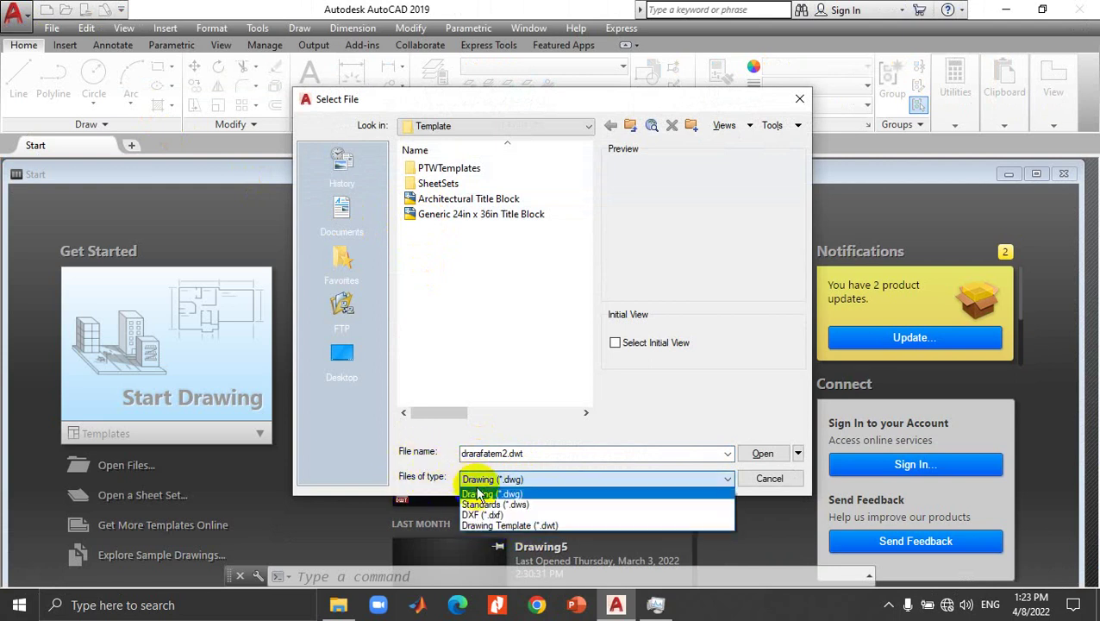
{"action": "left_click", "coordinate": [514, 526]}
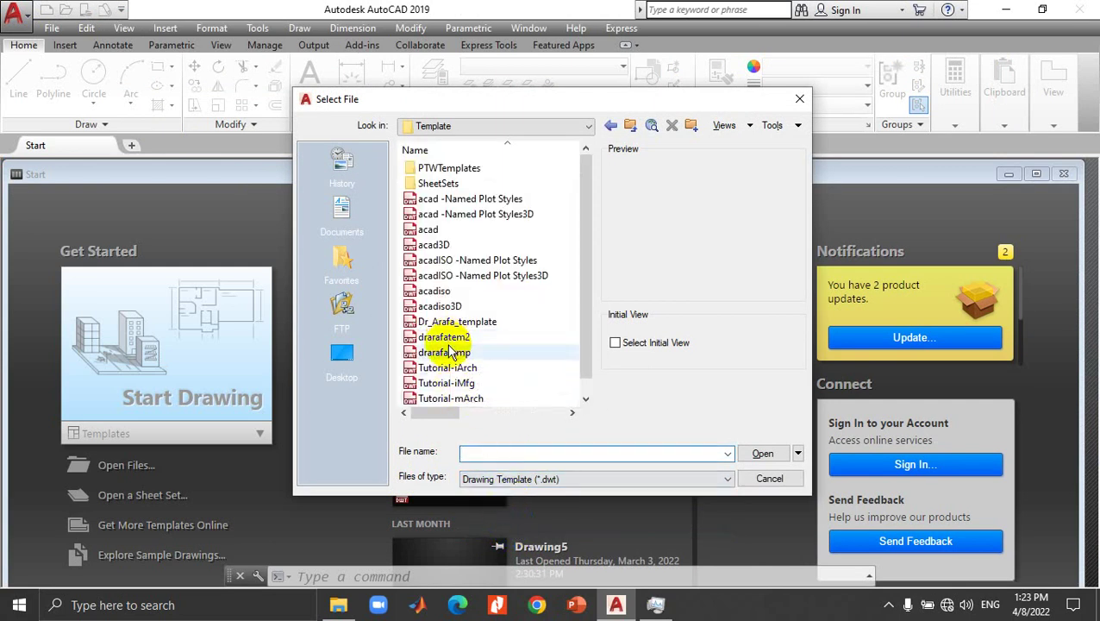
{"action": "mouse_move", "coordinate": [444, 338]}
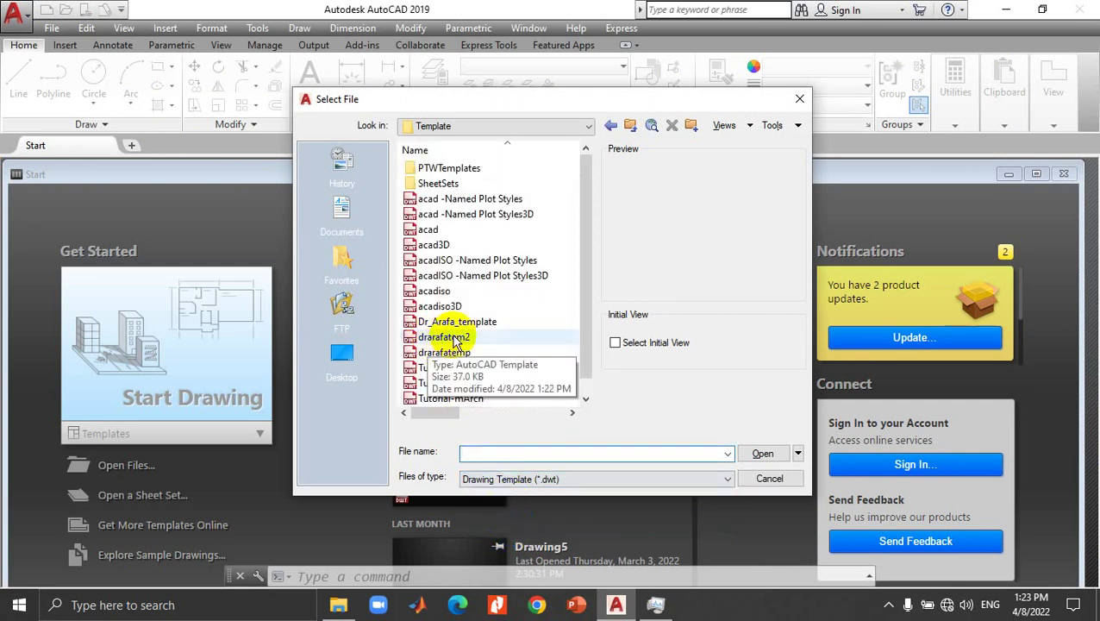
{"action": "left_click", "coordinate": [455, 339]}
{"action": "left_click", "coordinate": [762, 453]}
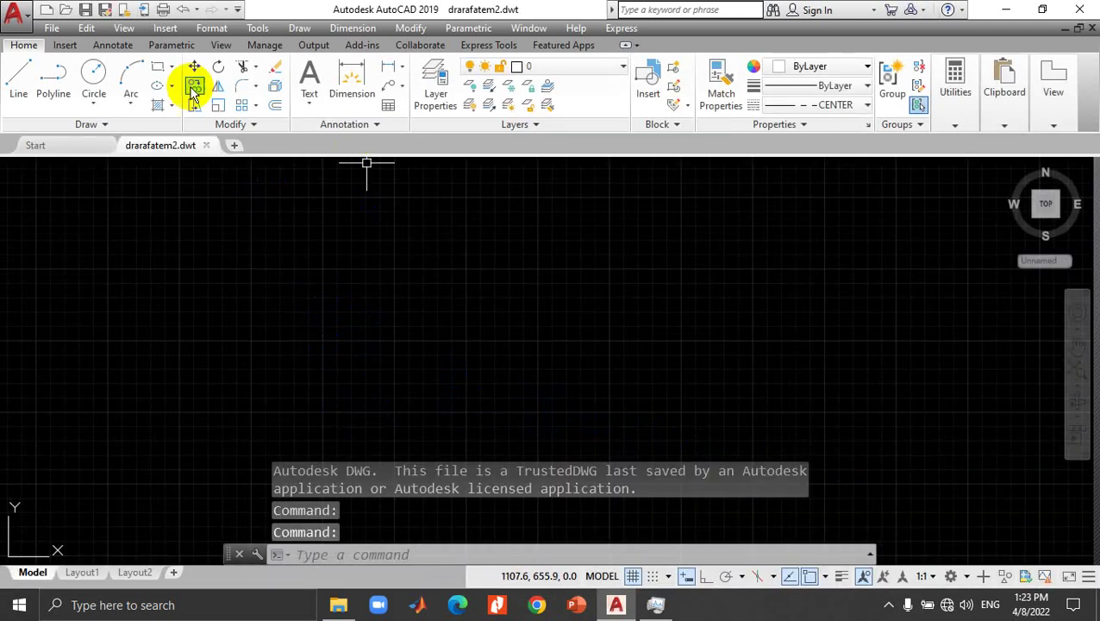
Step: Check the template's layers and its CENTER linetype in the Linetype Manager
{"action": "left_click", "coordinate": [621, 68]}
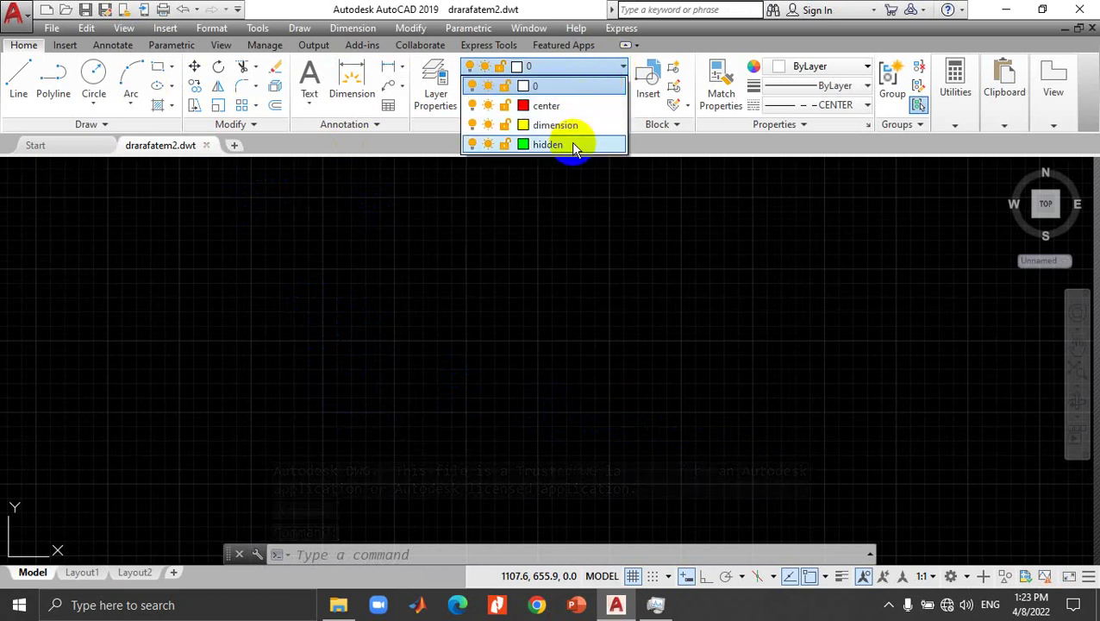
{"action": "left_click", "coordinate": [849, 109]}
{"action": "left_click", "coordinate": [856, 109]}
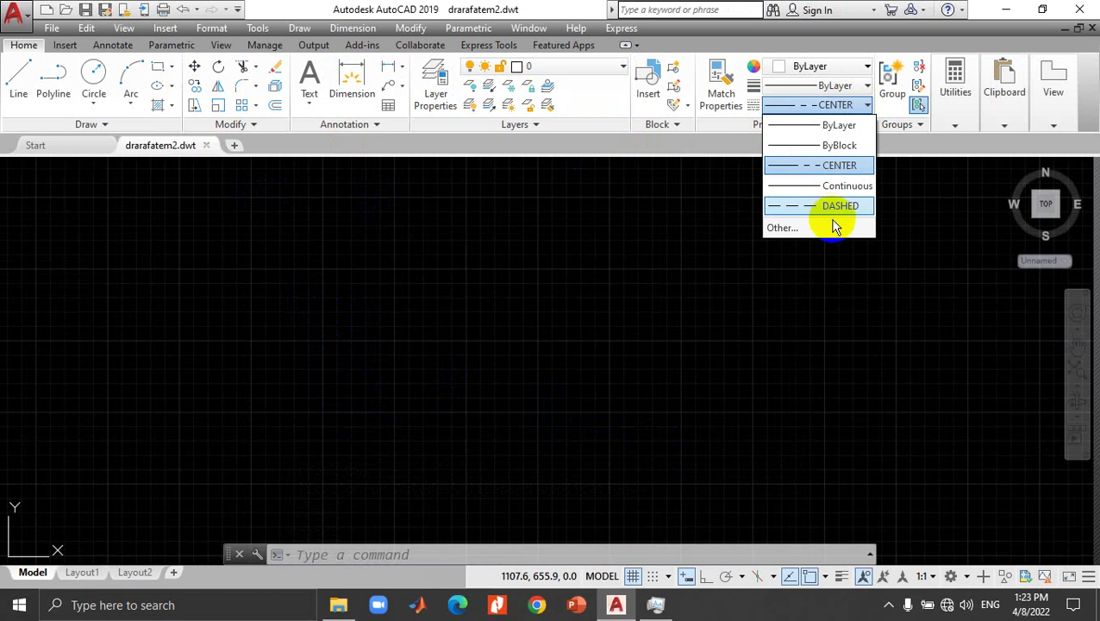
{"action": "left_click", "coordinate": [834, 226]}
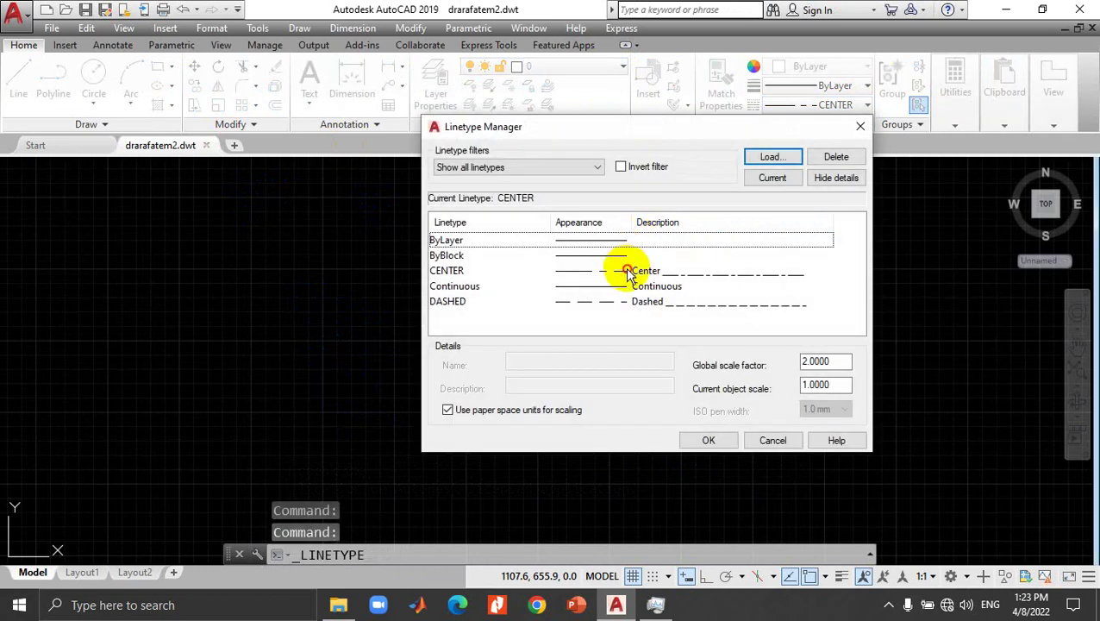
{"action": "left_click", "coordinate": [629, 274]}
{"action": "left_click", "coordinate": [769, 439]}
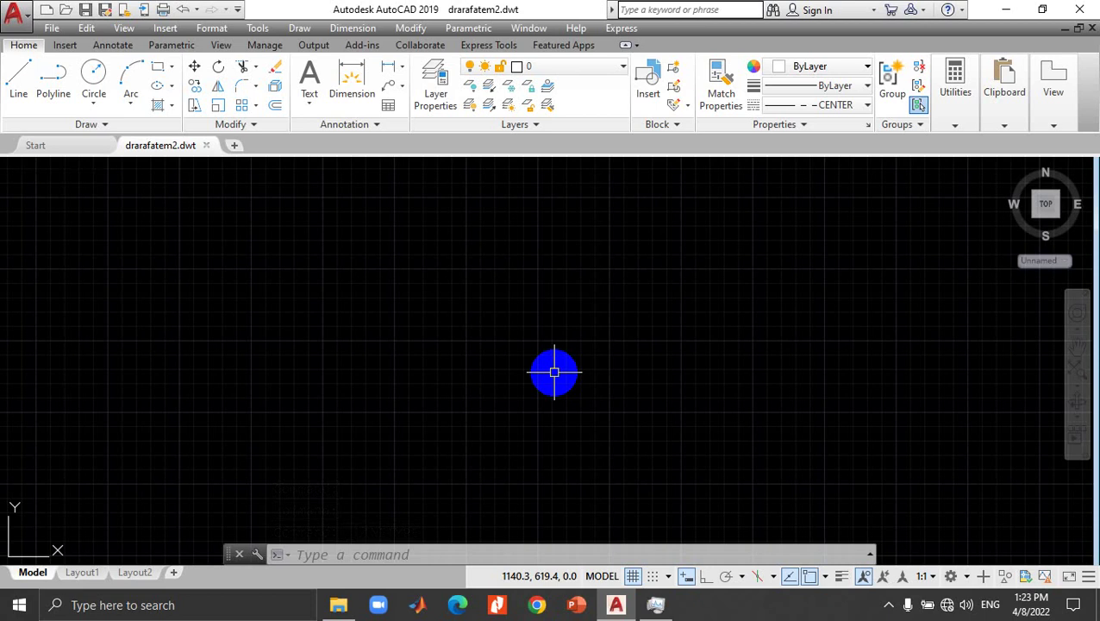
{"action": "mouse_move", "coordinate": [161, 145]}
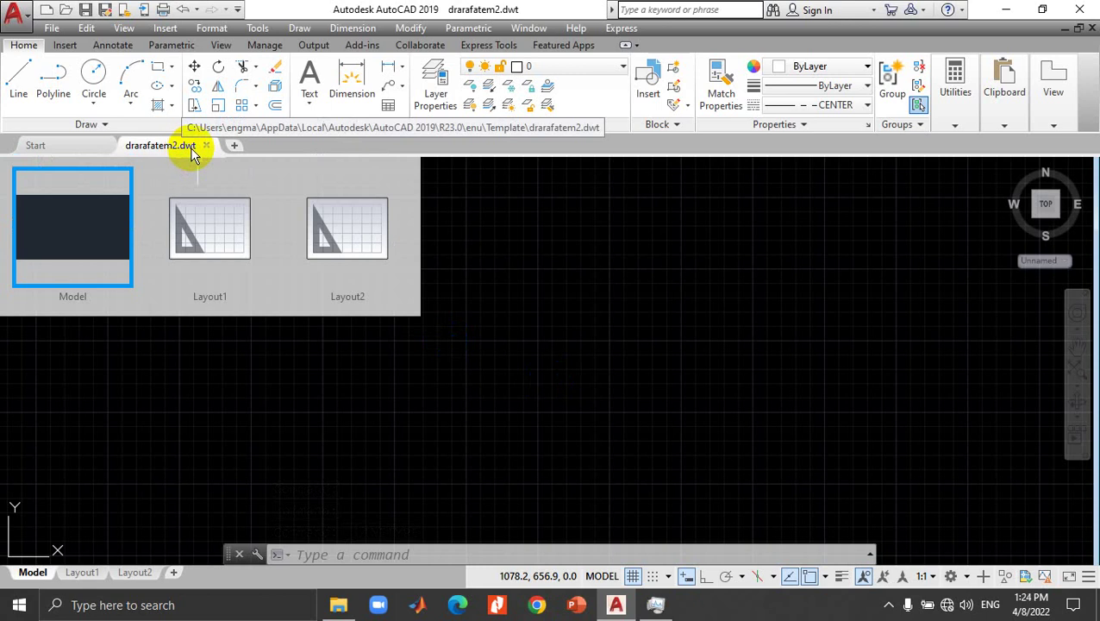
{"action": "left_click", "coordinate": [157, 150]}
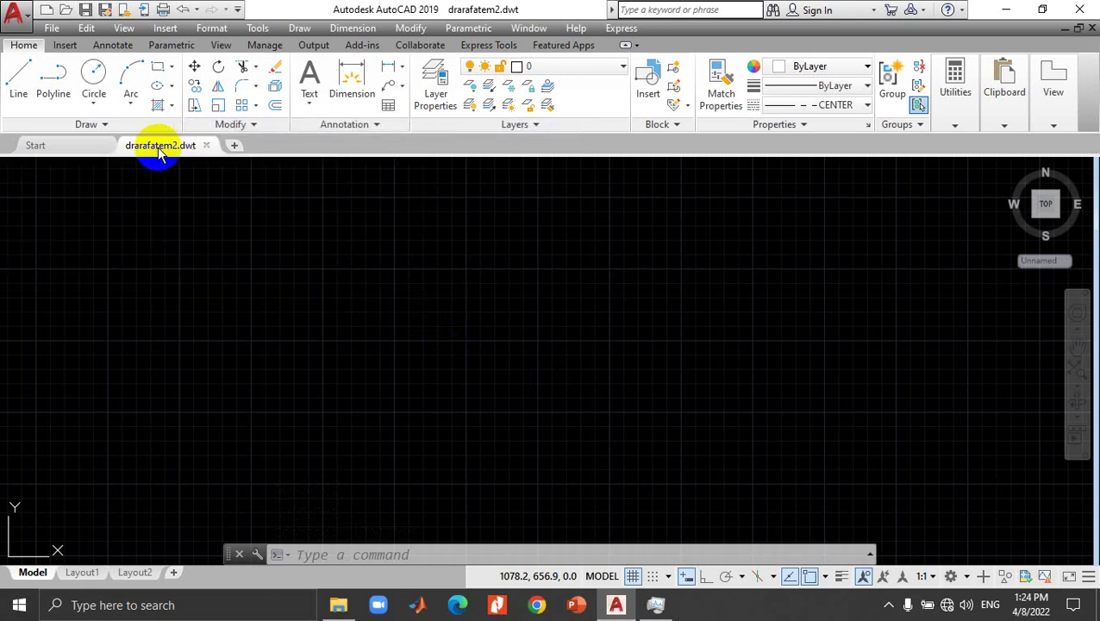
{"action": "left_click", "coordinate": [27, 28]}
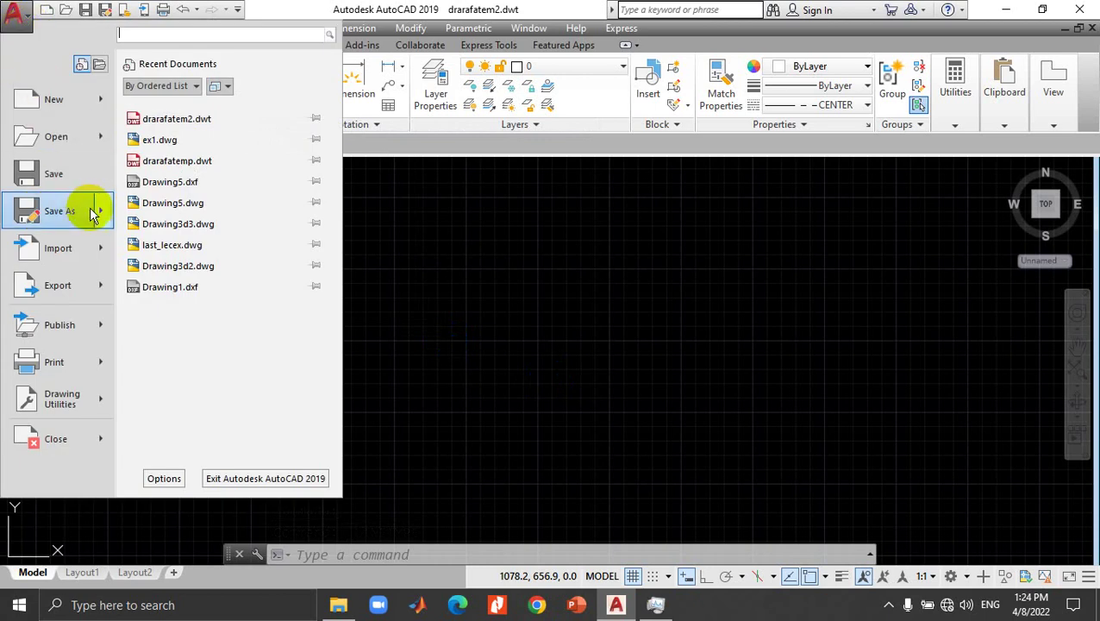
{"action": "mouse_move", "coordinate": [59, 211]}
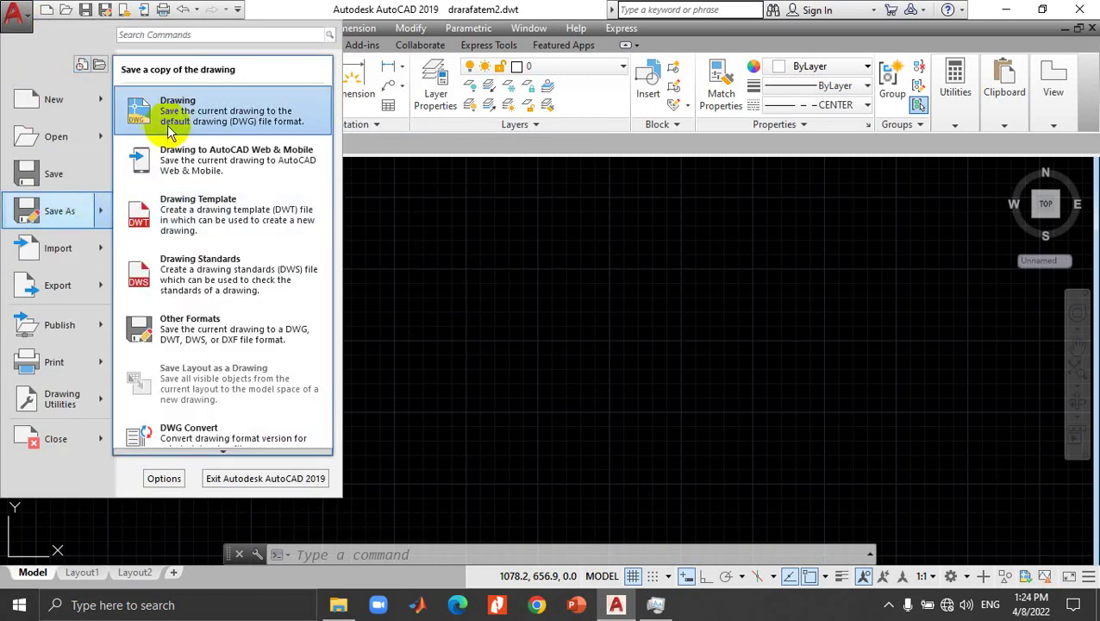
Step: Save the drawing as ex01.dwg in AutoCAD 2007 format in Desktop > auto examples > college
{"action": "left_click", "coordinate": [171, 116]}
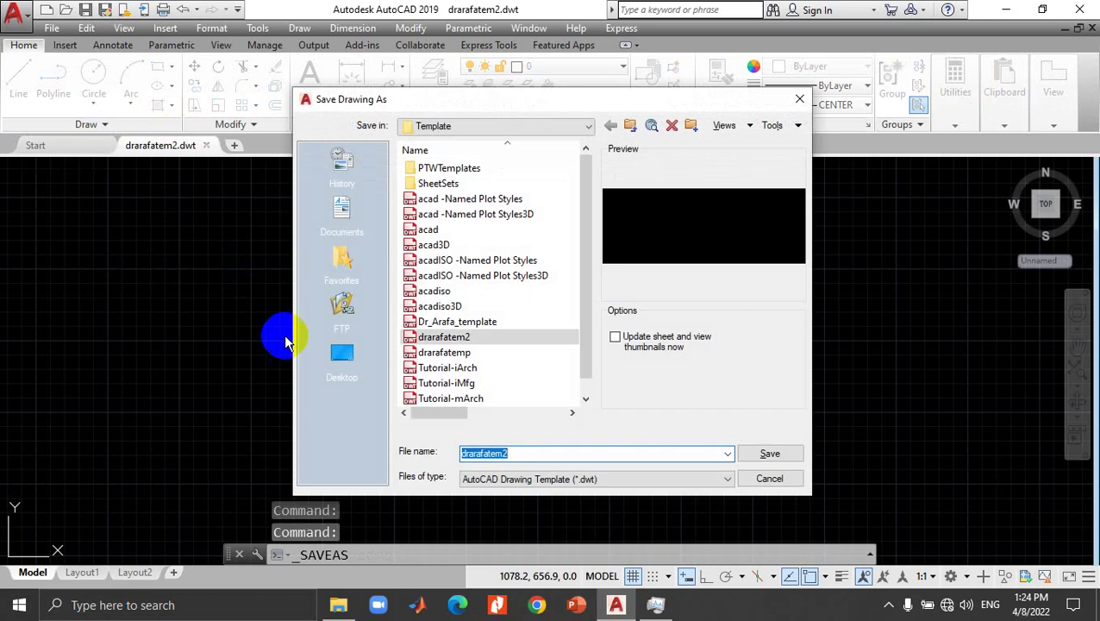
{"action": "left_click", "coordinate": [506, 480]}
{"action": "double_click", "coordinate": [506, 479]}
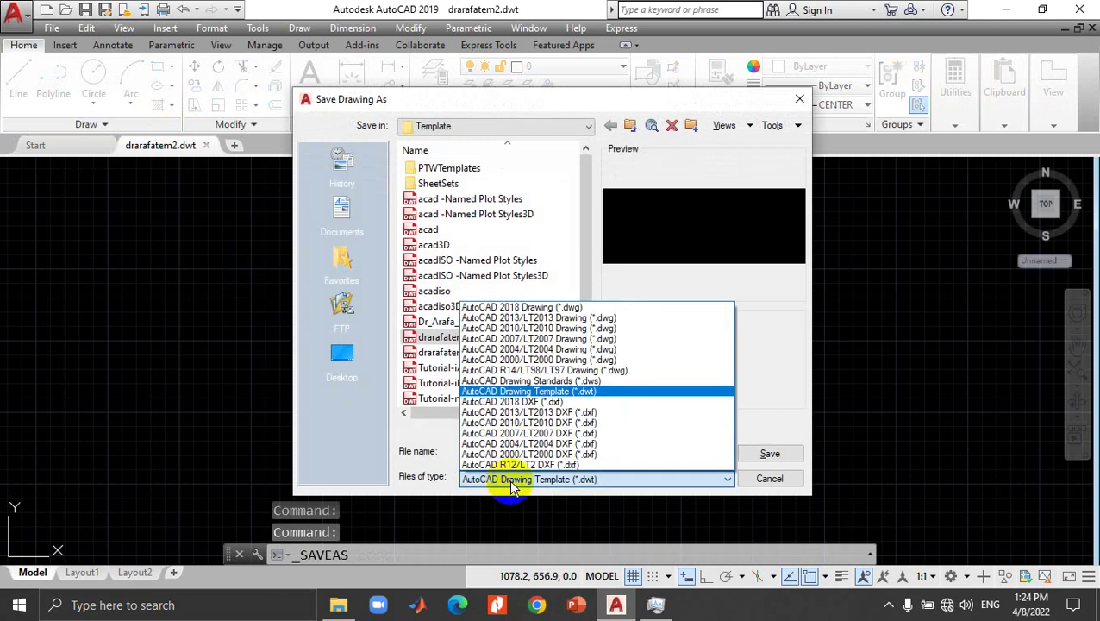
{"action": "left_click", "coordinate": [552, 339]}
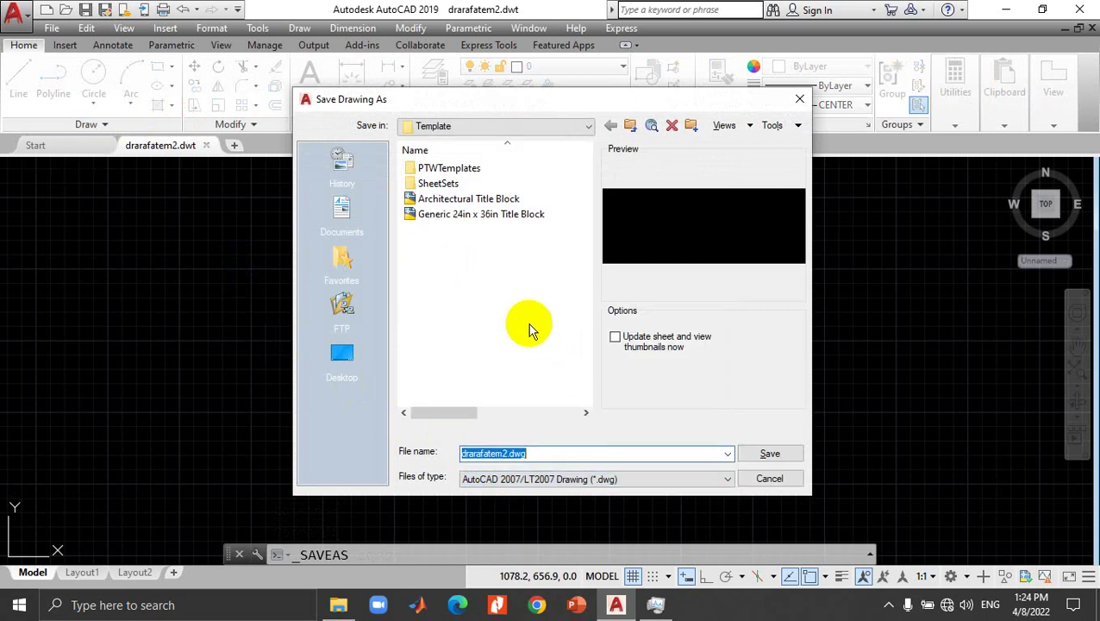
{"action": "left_click", "coordinate": [345, 355]}
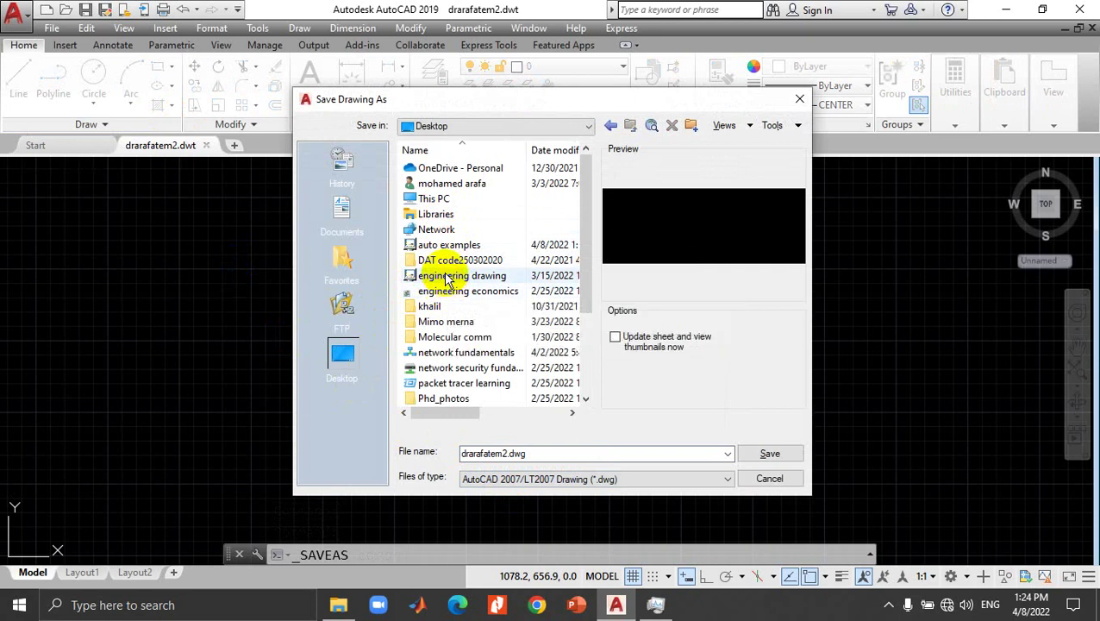
{"action": "double_click", "coordinate": [444, 245]}
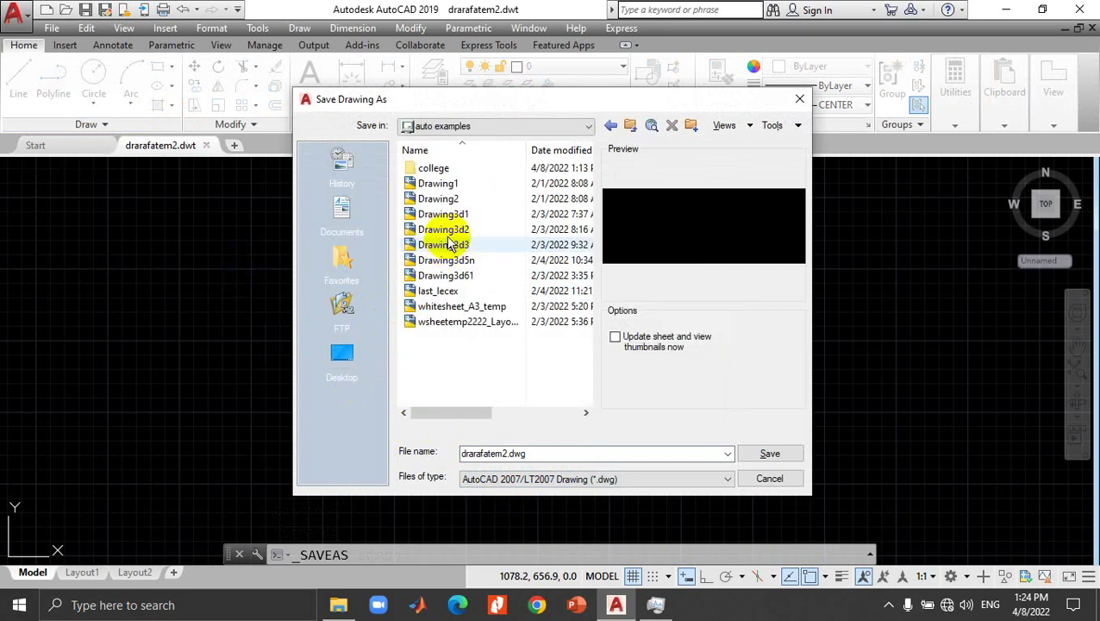
{"action": "double_click", "coordinate": [436, 170]}
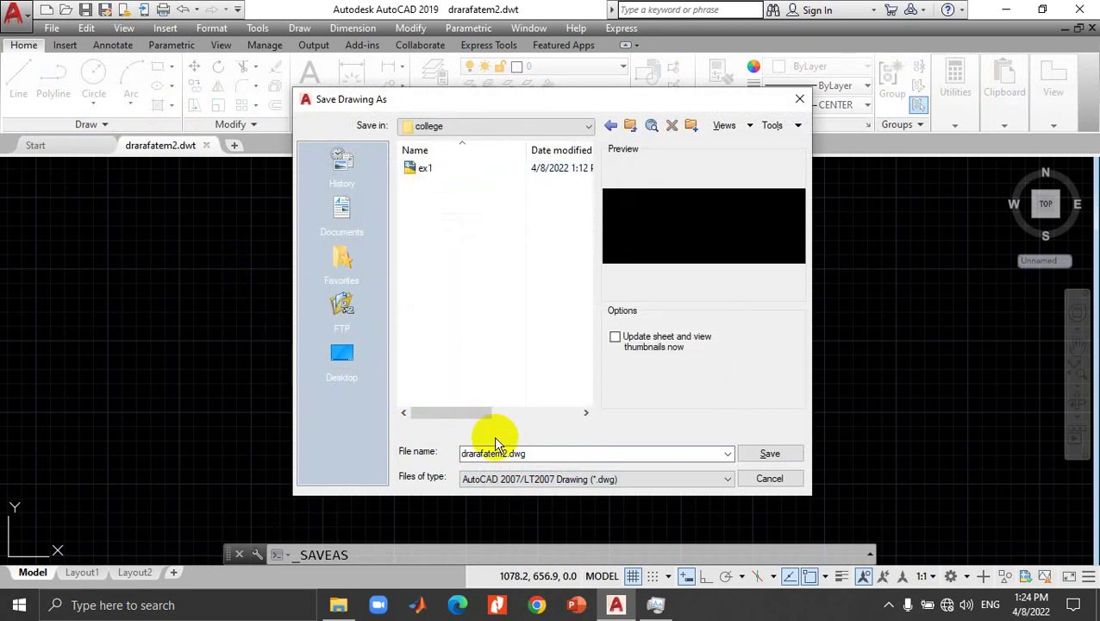
{"action": "double_click", "coordinate": [543, 453]}
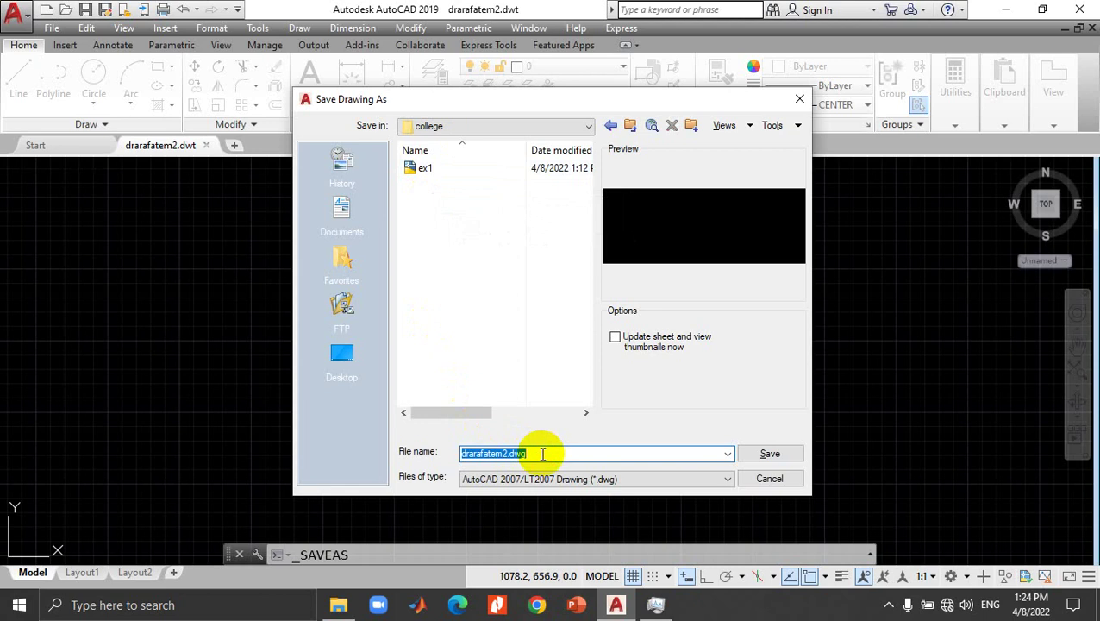
{"action": "type", "text": "ex"}
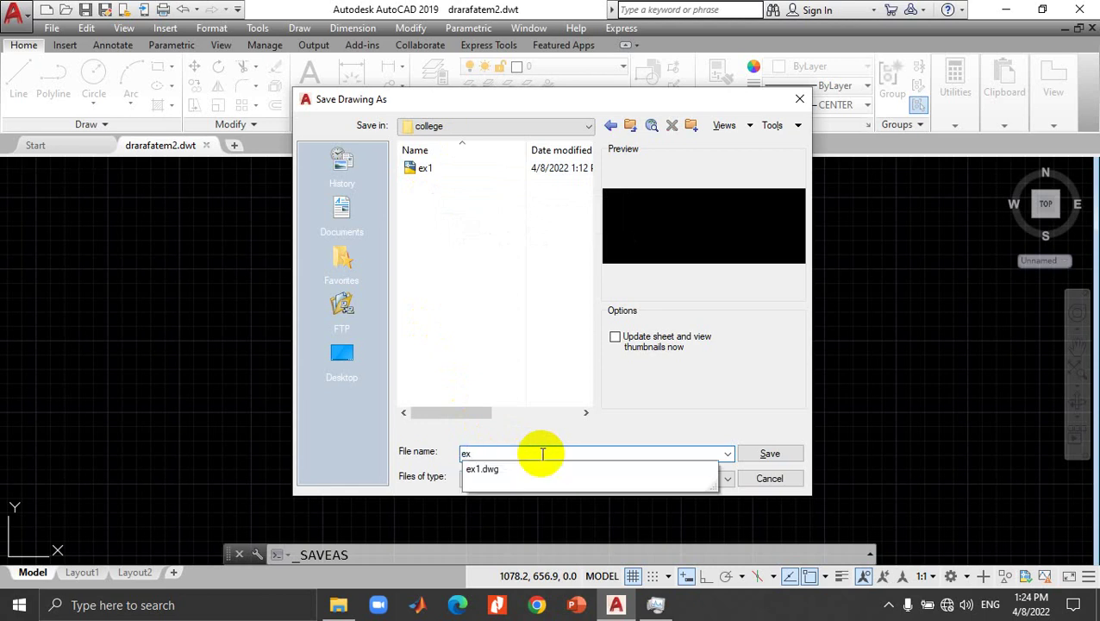
{"action": "type", "text": "01"}
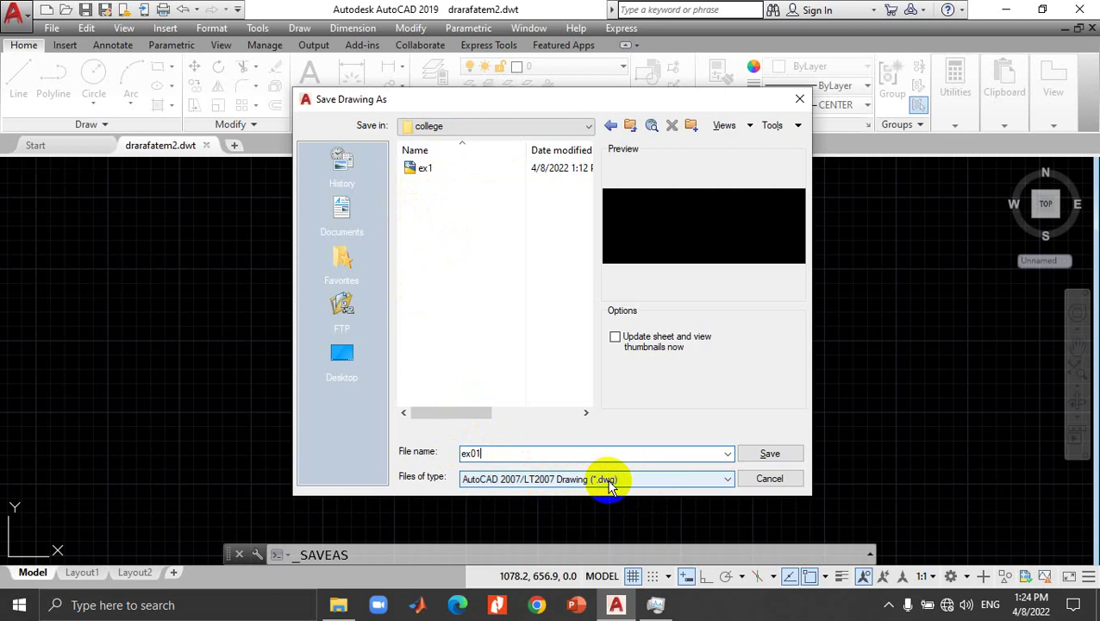
{"action": "left_click", "coordinate": [768, 455]}
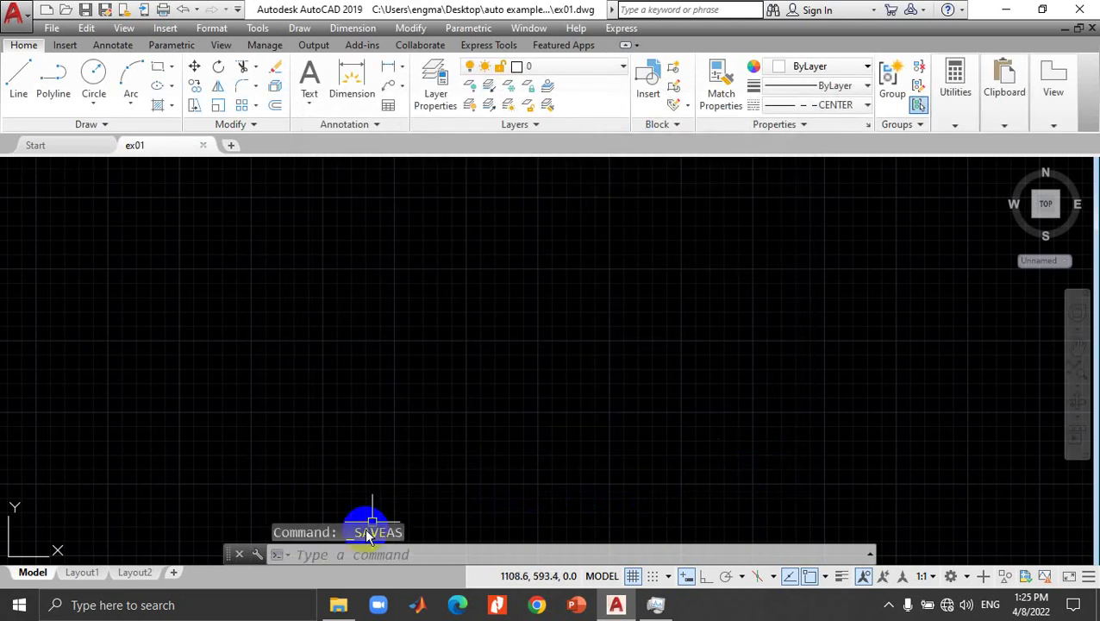
Step: Open image 2 from the college folder in Photos and minimize AutoCAD
{"action": "left_click", "coordinate": [340, 605]}
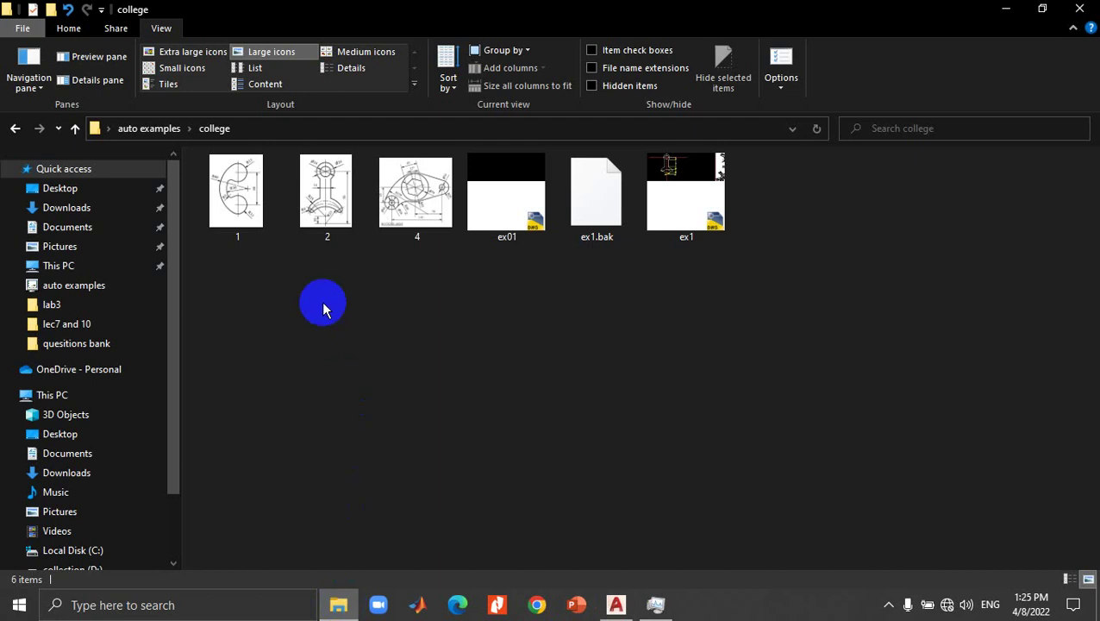
{"action": "left_click", "coordinate": [303, 221]}
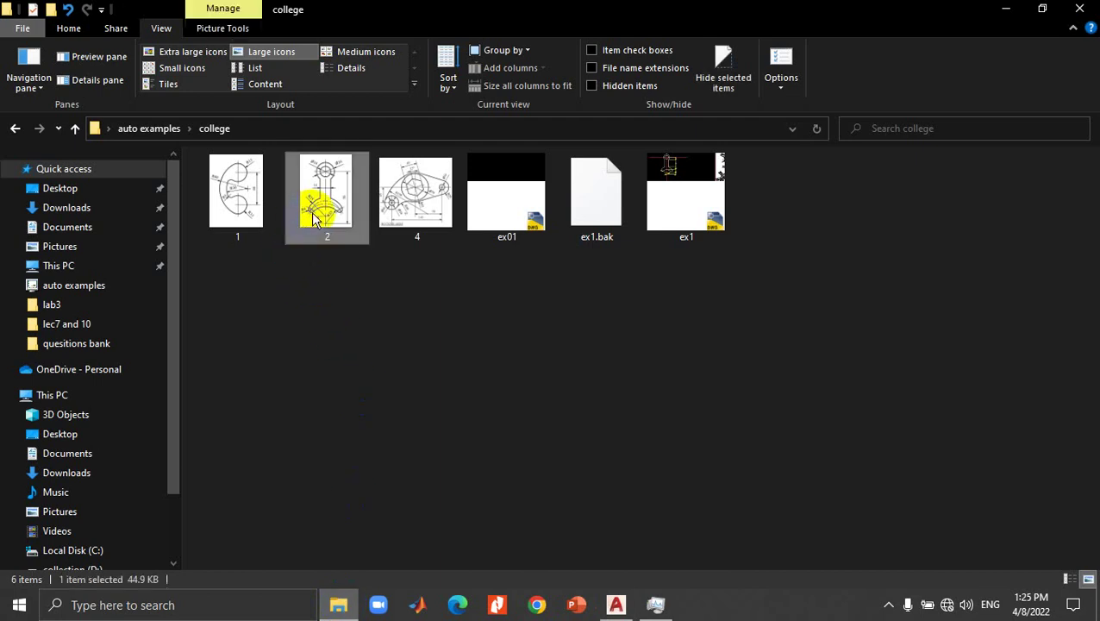
{"action": "double_click", "coordinate": [321, 220]}
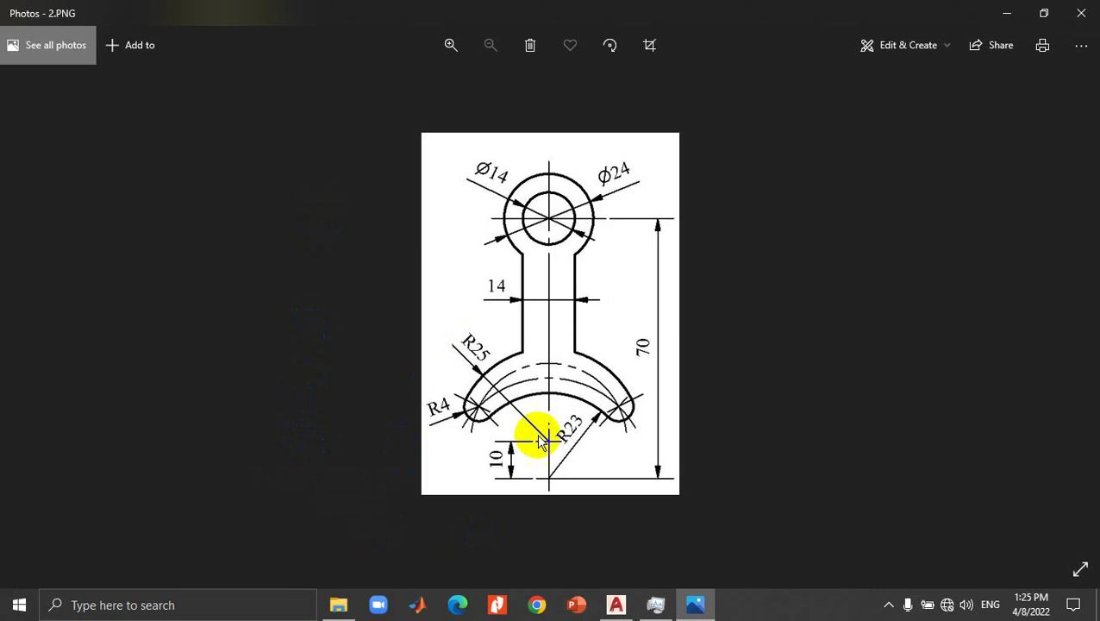
{"action": "left_click", "coordinate": [616, 605]}
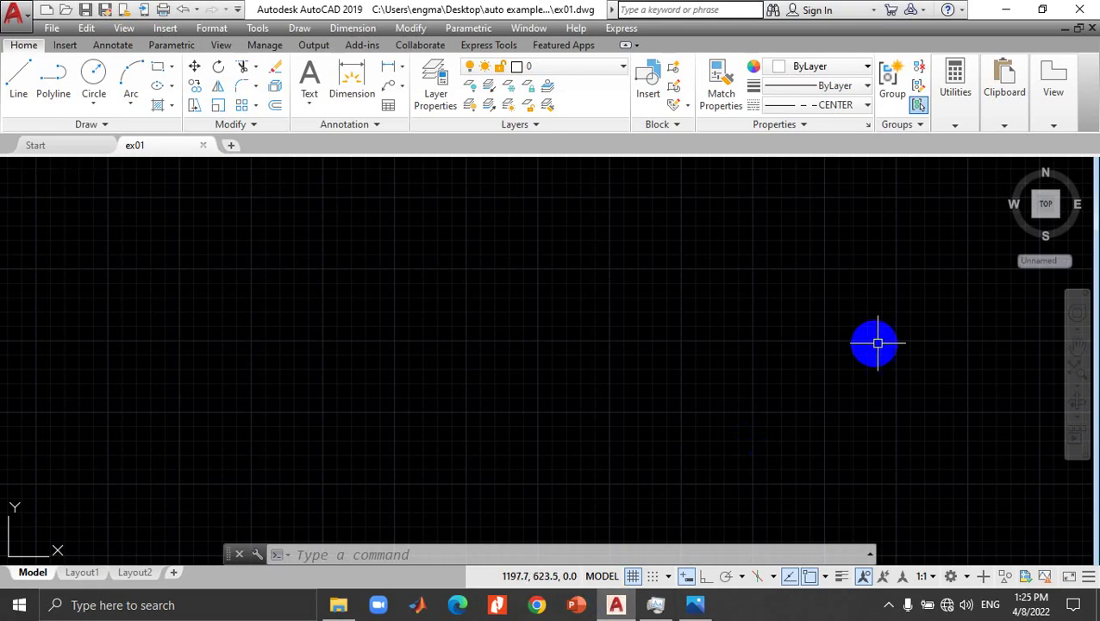
{"action": "left_click", "coordinate": [603, 597]}
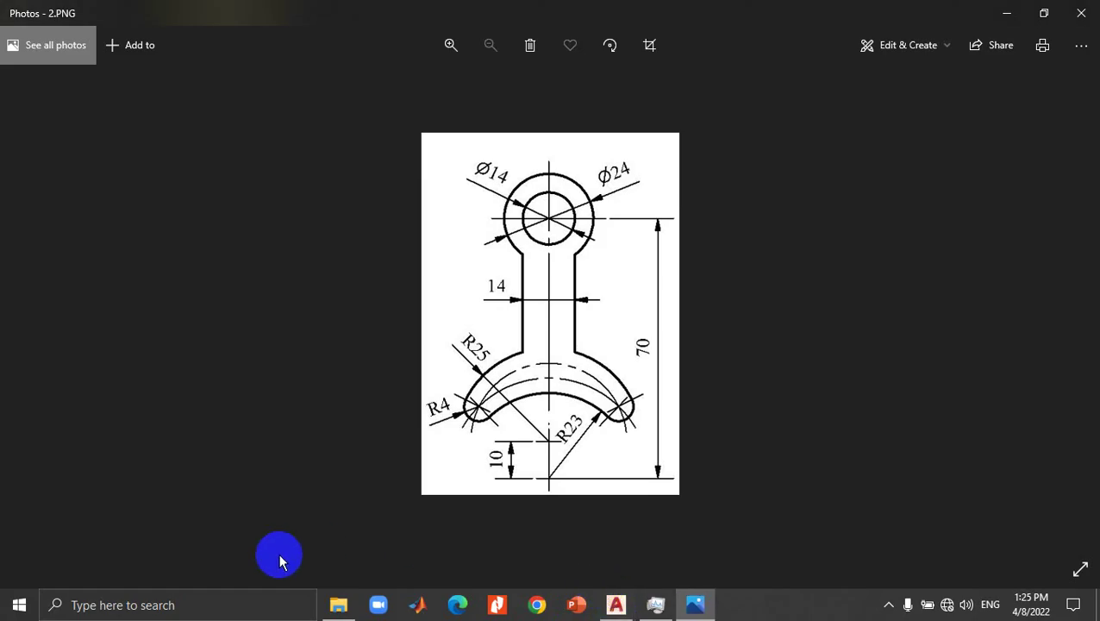
Step: Launch Snipping Tool, capture the reference drawing, then close the snip without saving
{"action": "left_click", "coordinate": [239, 604]}
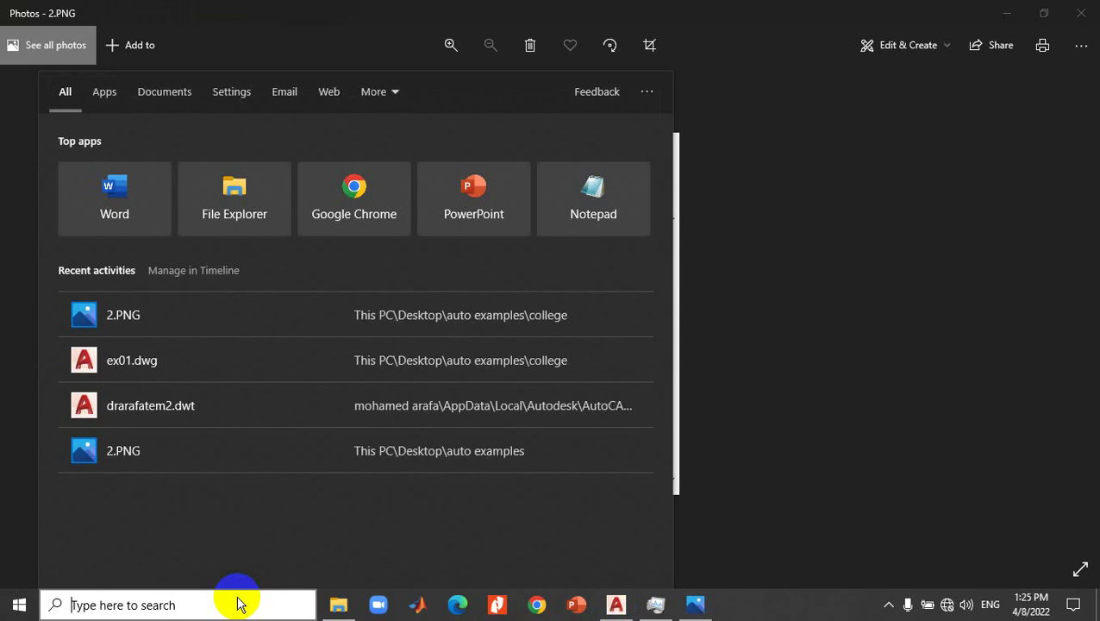
{"action": "type", "text": "s"}
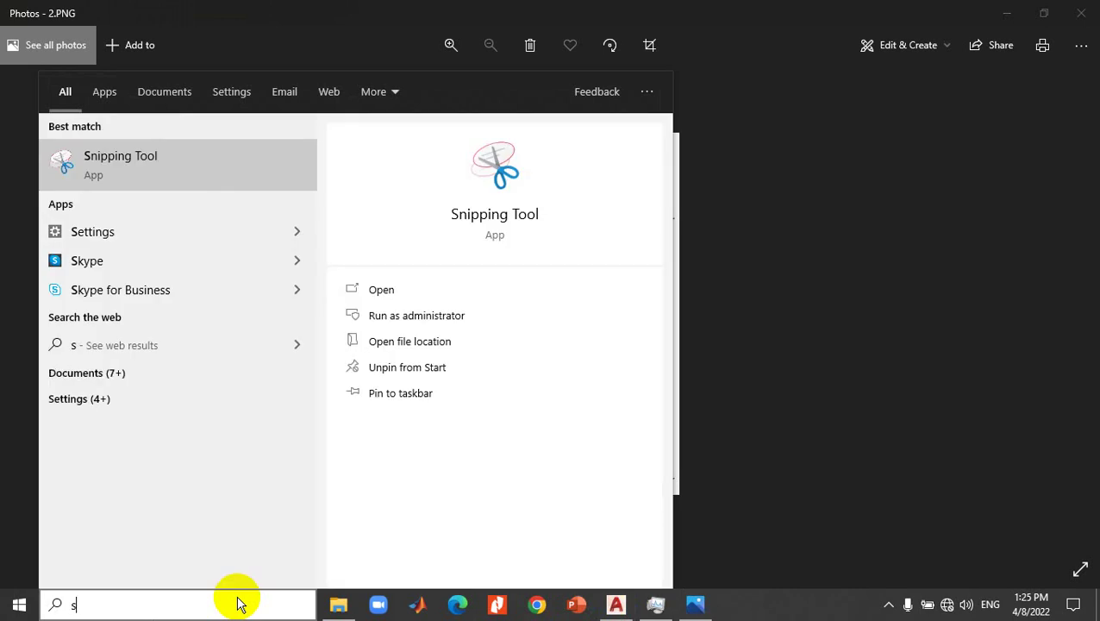
{"action": "type", "text": "ni"}
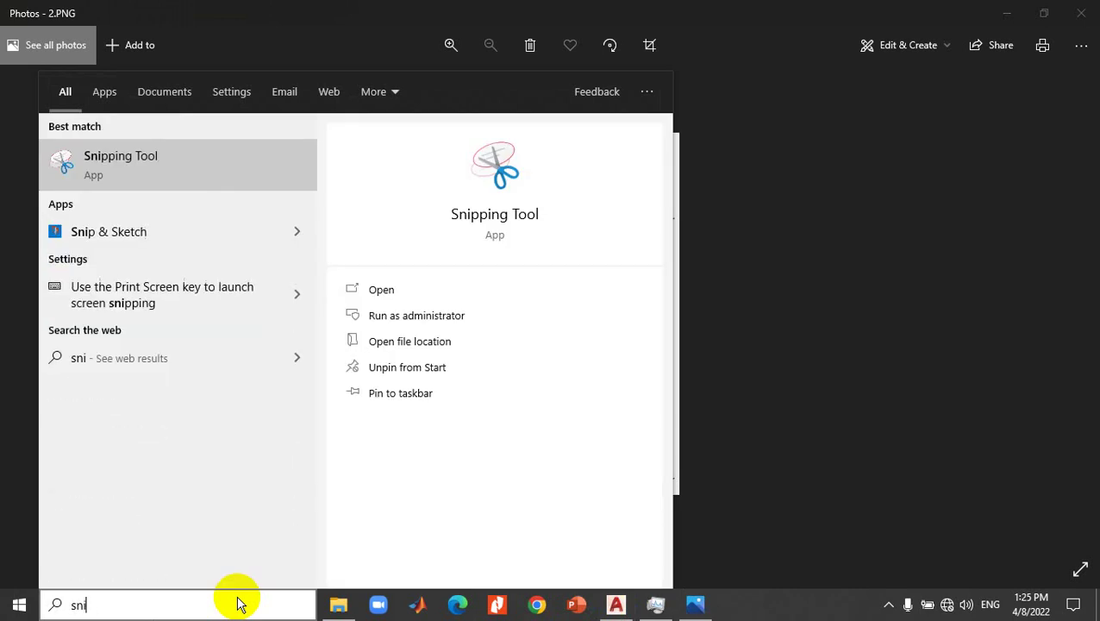
{"action": "type", "text": "pping"}
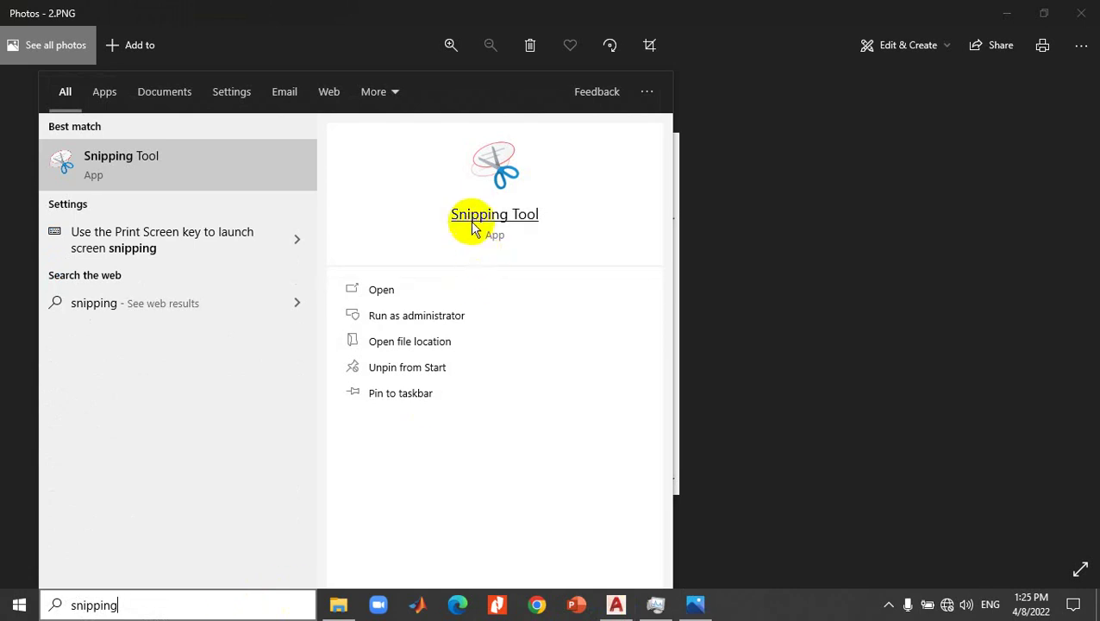
{"action": "left_click", "coordinate": [474, 222]}
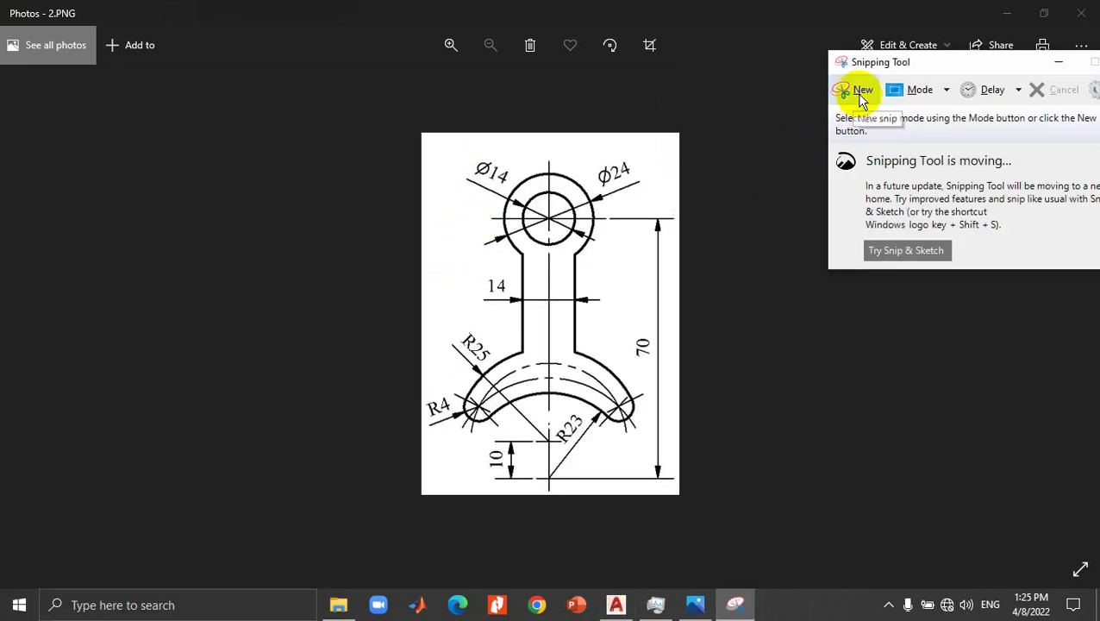
{"action": "left_click", "coordinate": [847, 93]}
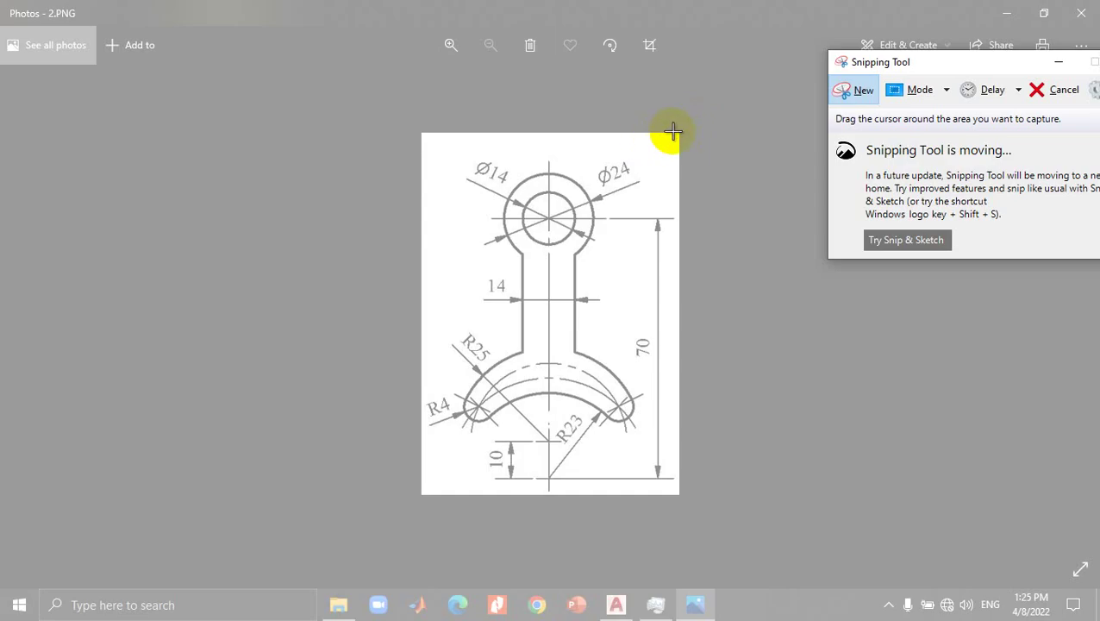
{"action": "left_click_drag", "start_coordinate": [679, 131], "coordinate": [617, 430]}
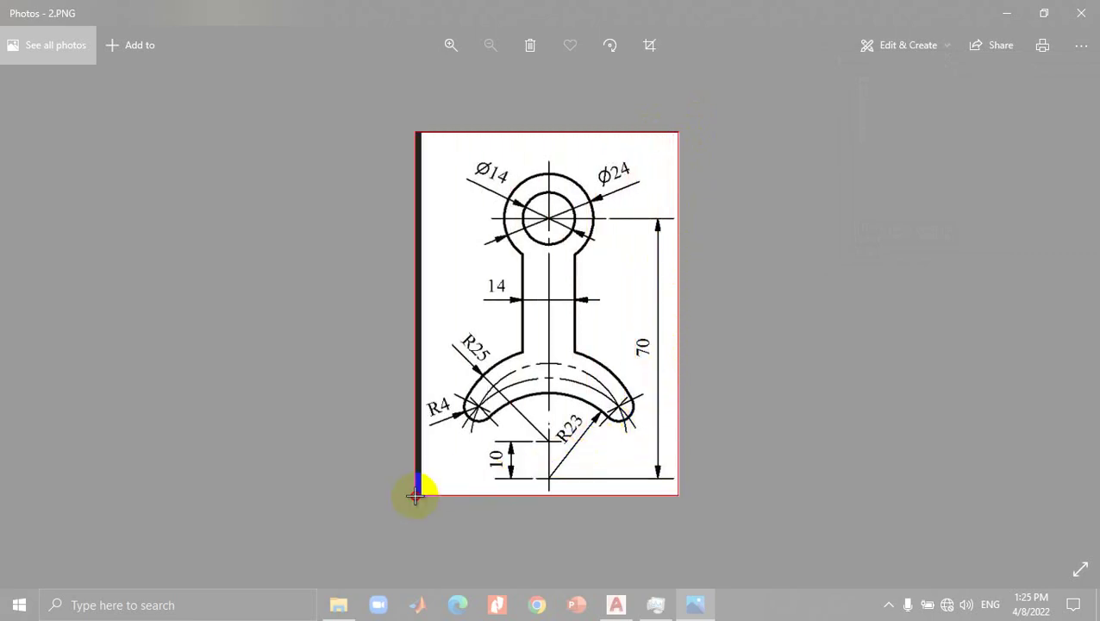
{"action": "left_click_drag", "start_coordinate": [617, 429], "coordinate": [422, 494]}
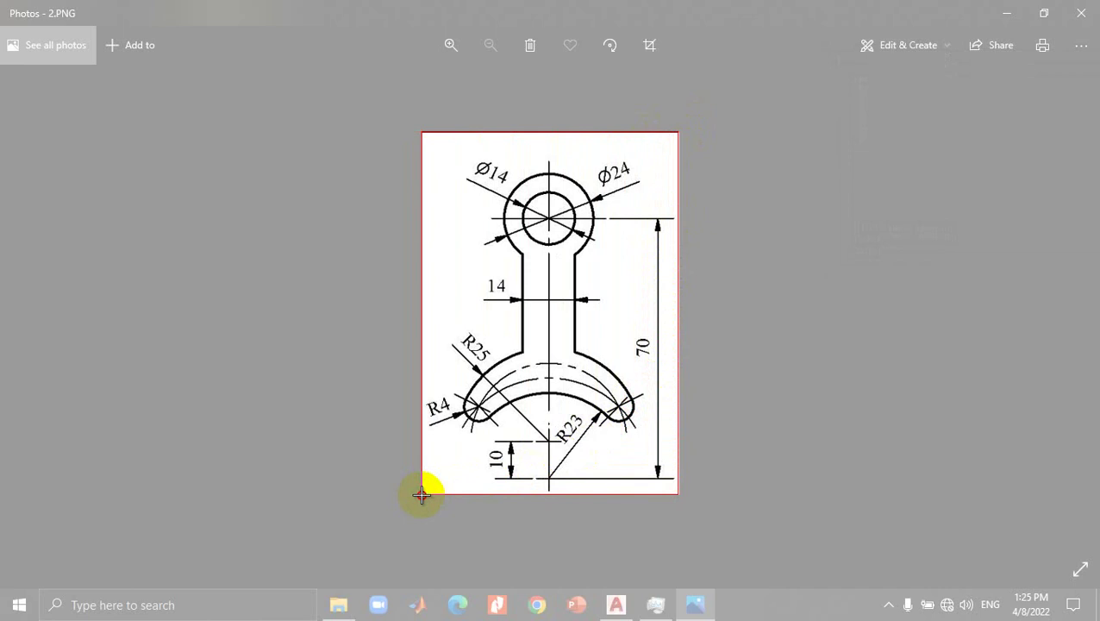
{"action": "left_click_drag", "start_coordinate": [422, 494], "coordinate": [422, 494]}
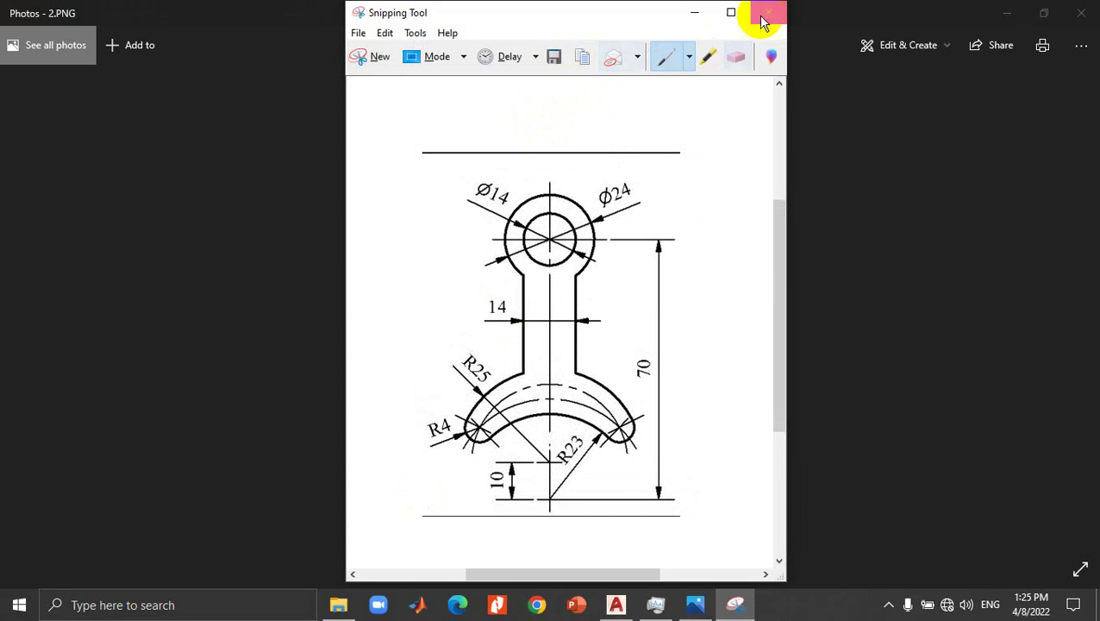
{"action": "left_click", "coordinate": [766, 15]}
{"action": "left_click", "coordinate": [635, 310]}
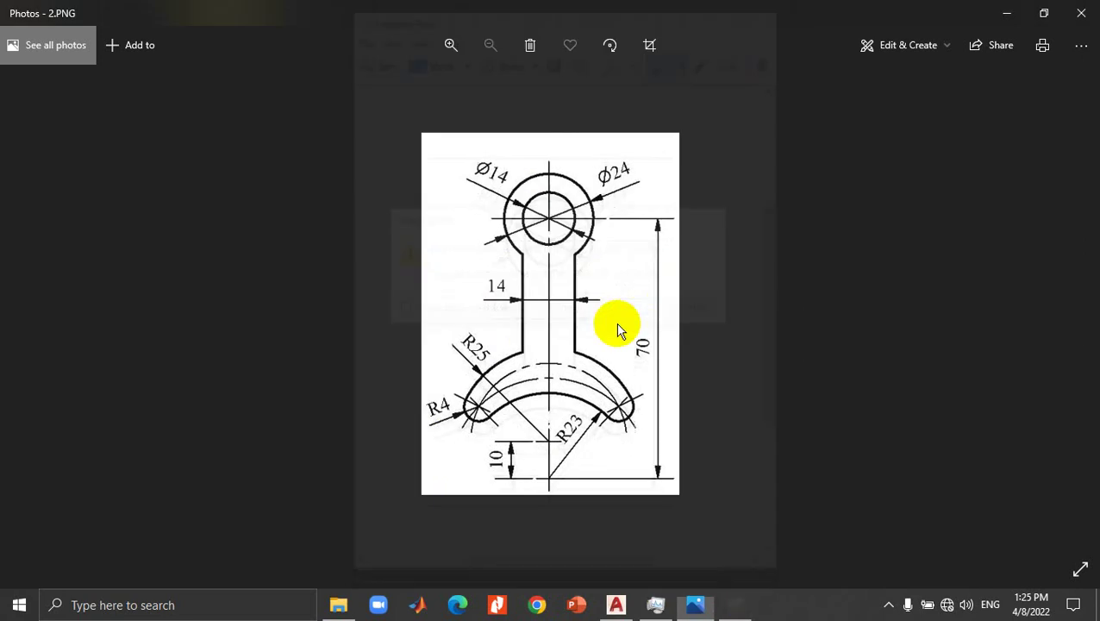
Step: Relaunch Snipping Tool, snip the whole reference drawing corner to corner, and return to AutoCAD
{"action": "left_click", "coordinate": [292, 604]}
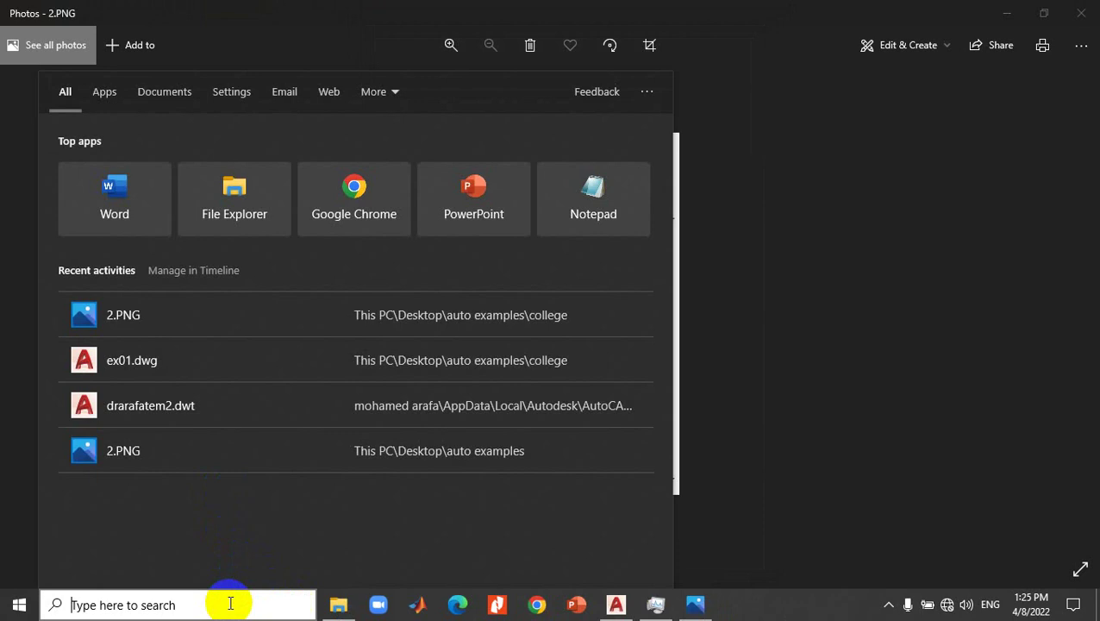
{"action": "type", "text": "sni"}
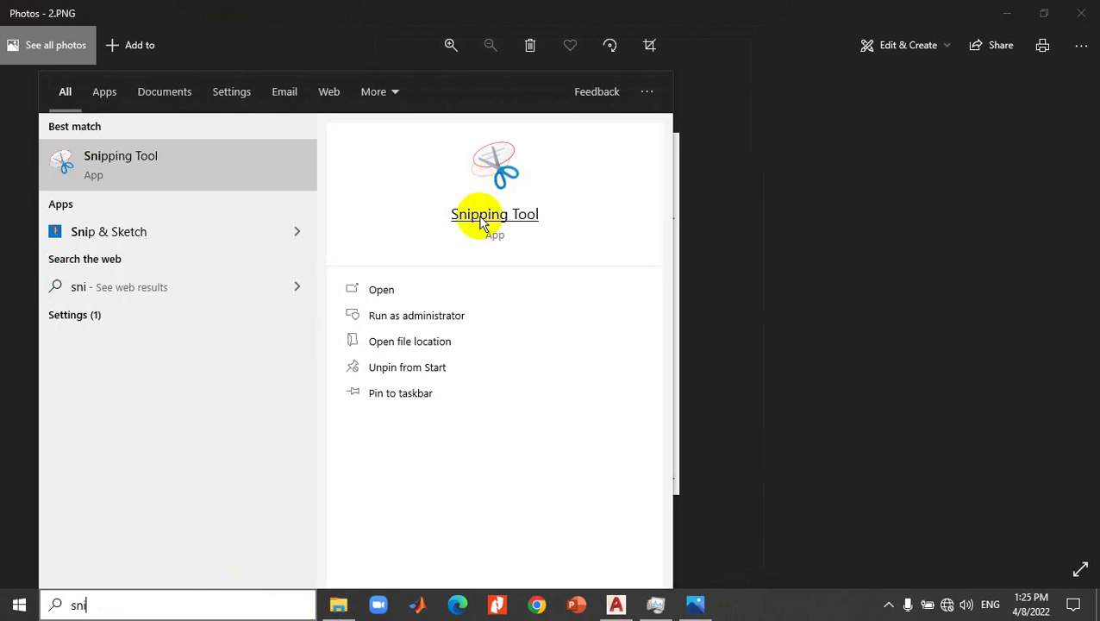
{"action": "left_click", "coordinate": [481, 223]}
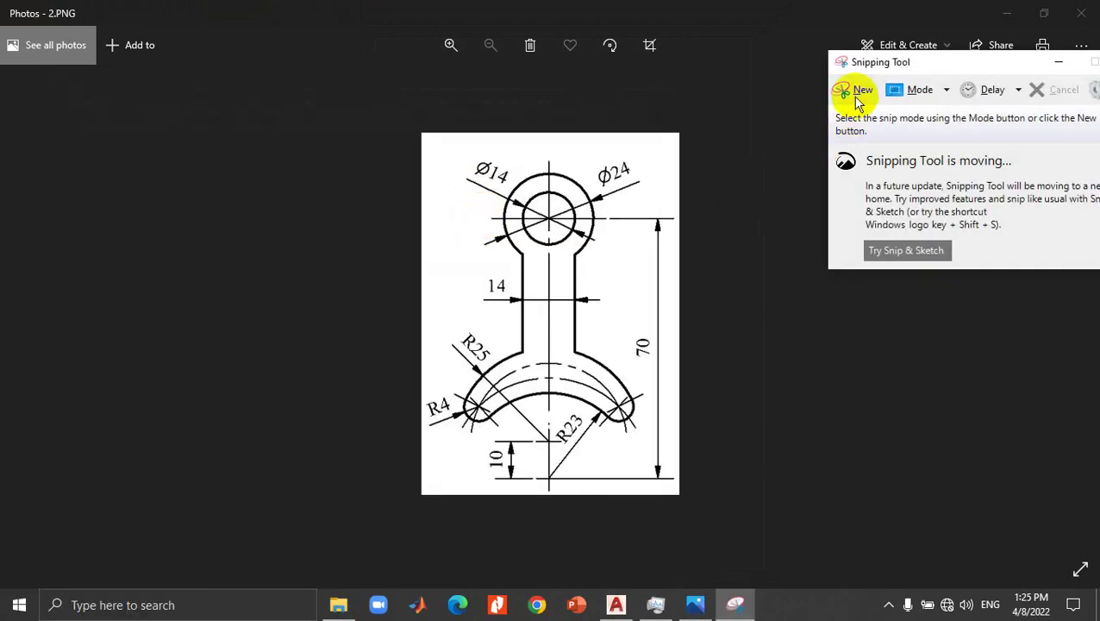
{"action": "left_click", "coordinate": [859, 97]}
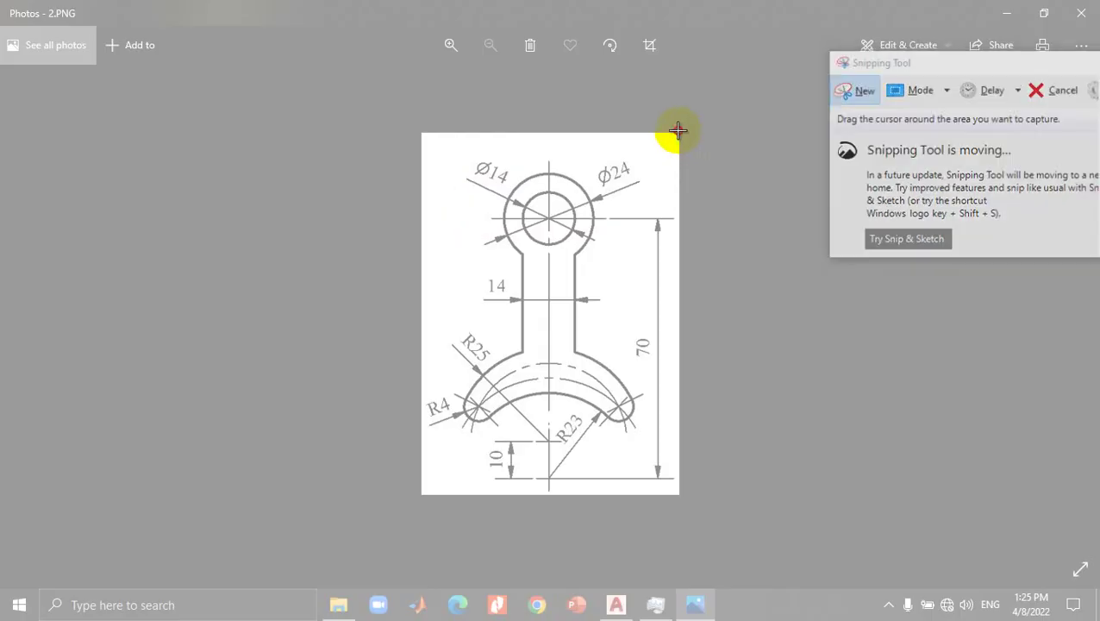
{"action": "left_click_drag", "start_coordinate": [678, 131], "coordinate": [421, 493]}
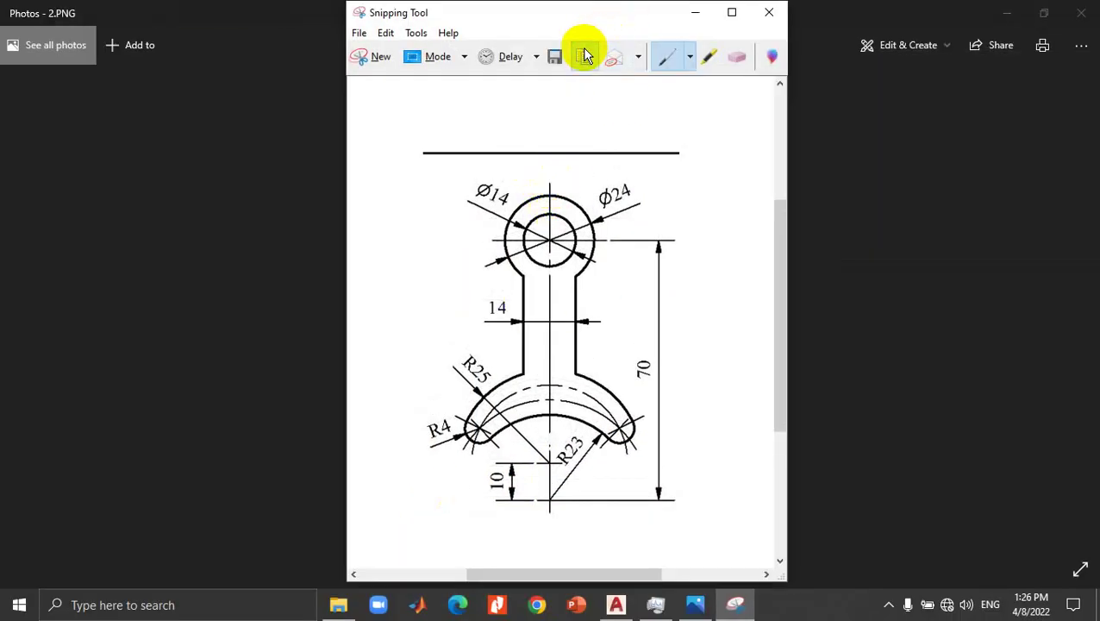
{"action": "left_click", "coordinate": [695, 14]}
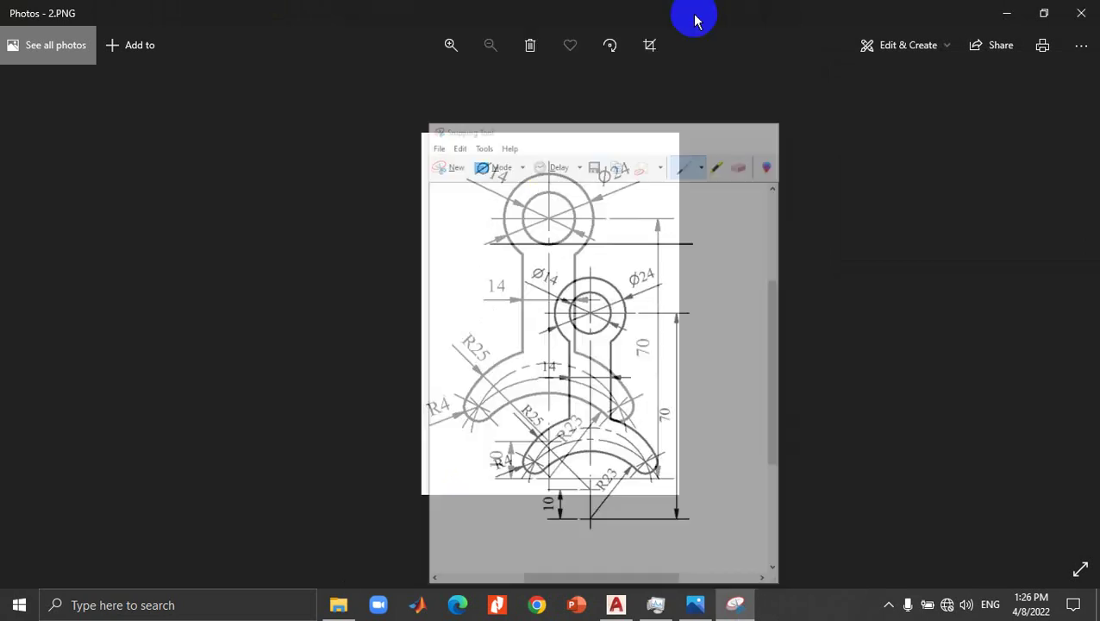
{"action": "left_click", "coordinate": [614, 604]}
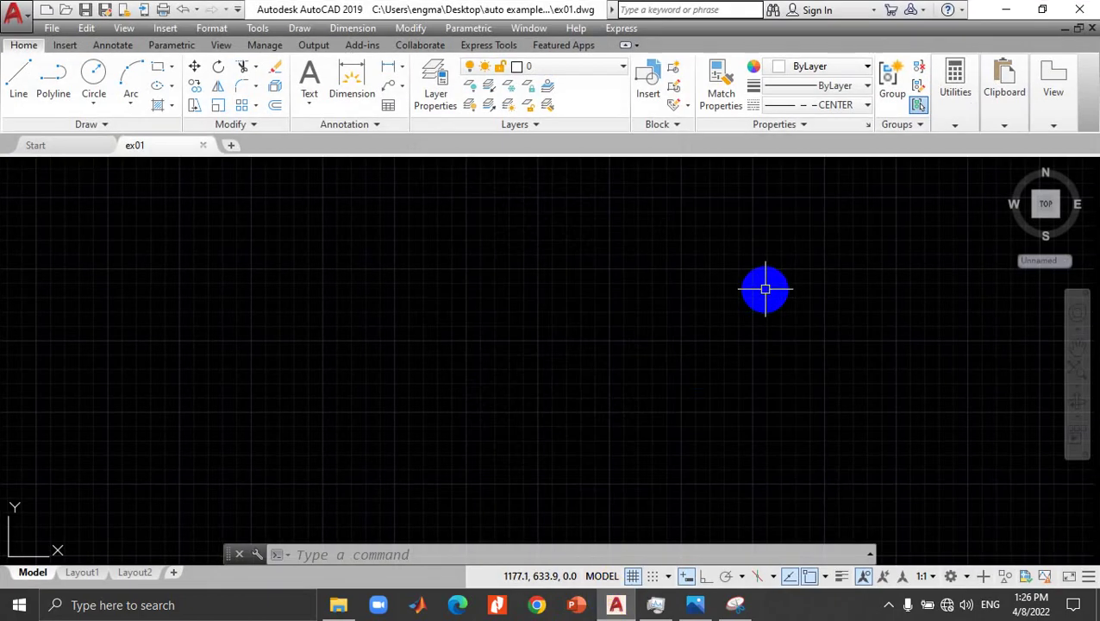
Step: Paste the snipped reference image to the right side of ex01, then bring back the 2.PNG photo
{"action": "right_click", "coordinate": [762, 289]}
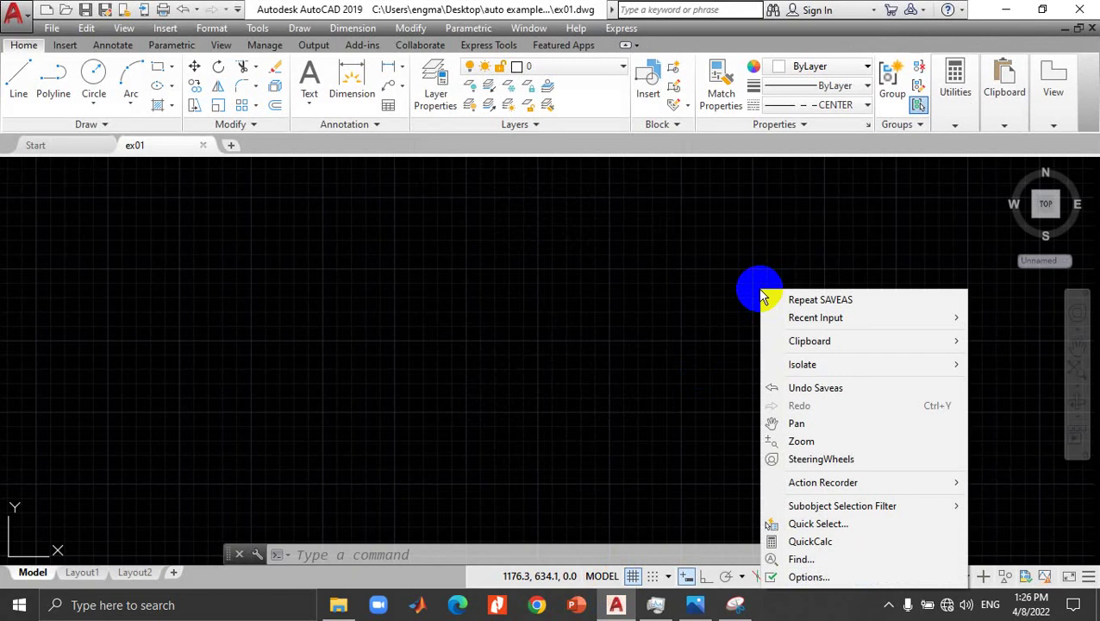
{"action": "mouse_move", "coordinate": [810, 340]}
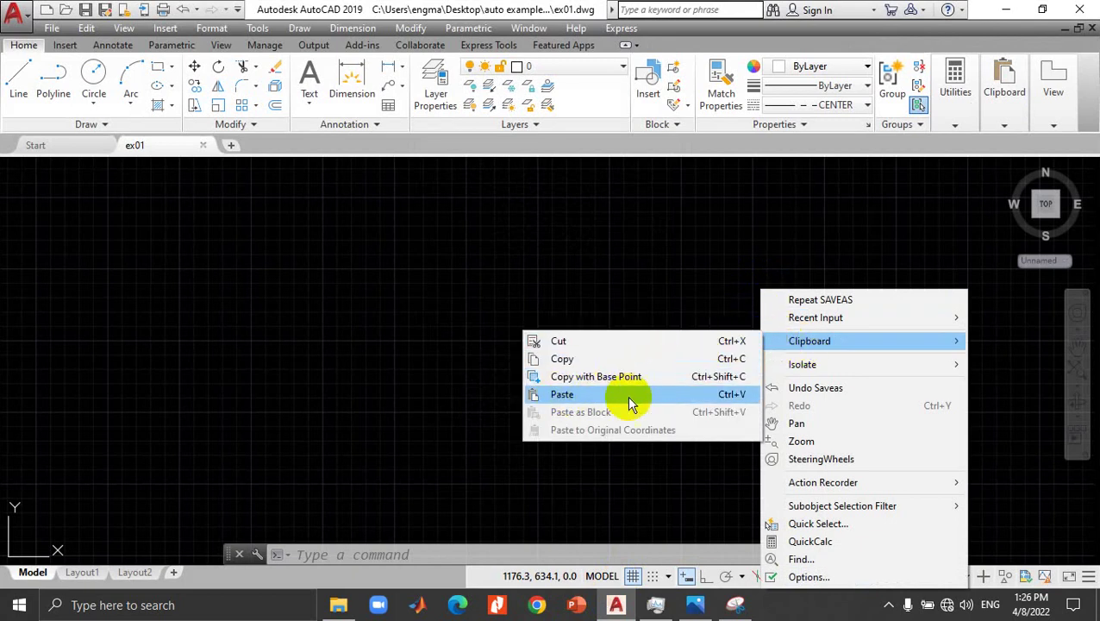
{"action": "left_click", "coordinate": [555, 396]}
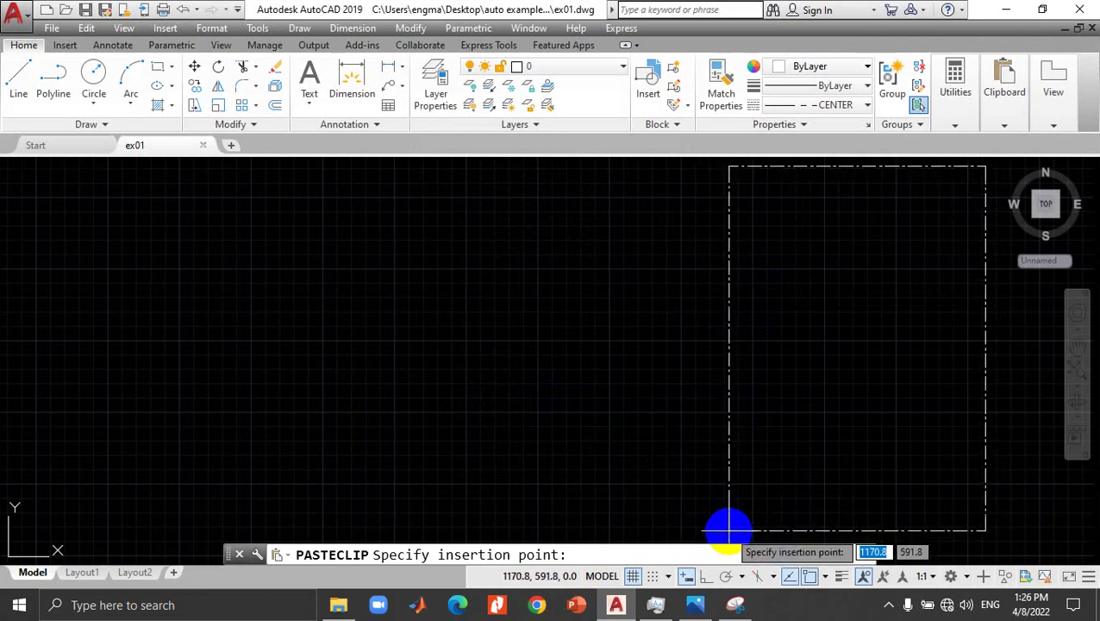
{"action": "left_click", "coordinate": [731, 531]}
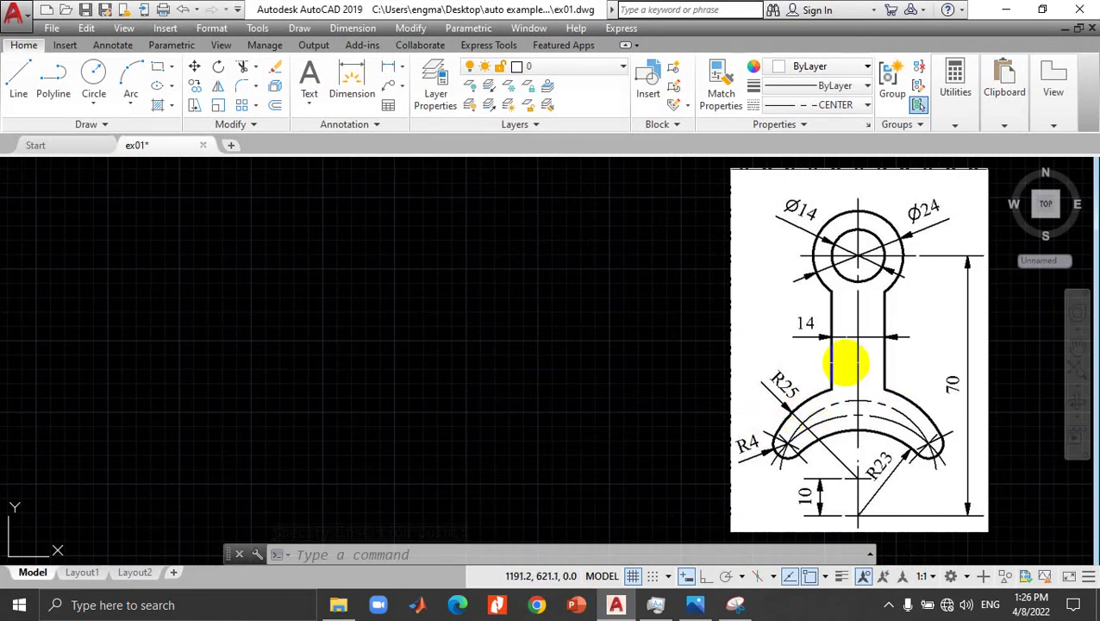
{"action": "left_click", "coordinate": [690, 602]}
{"action": "scroll", "coordinate": [545, 323], "scroll_direction": "up", "scroll_amount": 1, "text": "ctrl"}
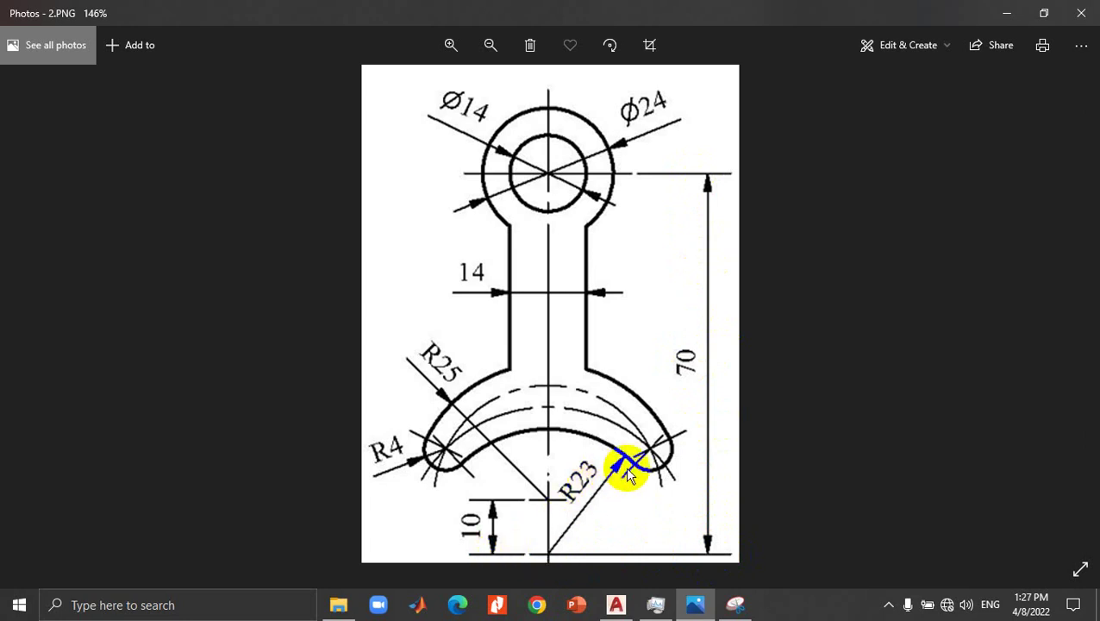
Step: Mark up the 2.PNG reference with the pen, tracing the neck edge and R25 junction
{"action": "left_click", "coordinate": [546, 554]}
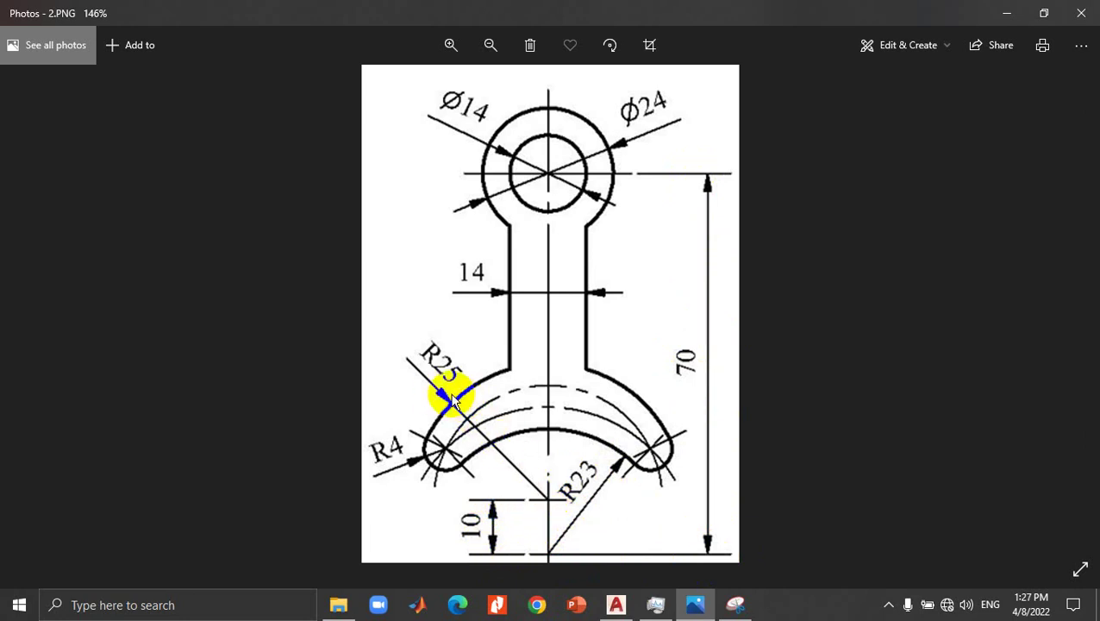
{"action": "mouse_move", "coordinate": [452, 396]}
{"action": "left_mouse_down"}
{"action": "mouse_move", "coordinate": [429, 433]}
{"action": "mouse_move", "coordinate": [441, 457]}
{"action": "mouse_move", "coordinate": [477, 463]}
{"action": "mouse_move", "coordinate": [387, 448]}
{"action": "left_mouse_up"}
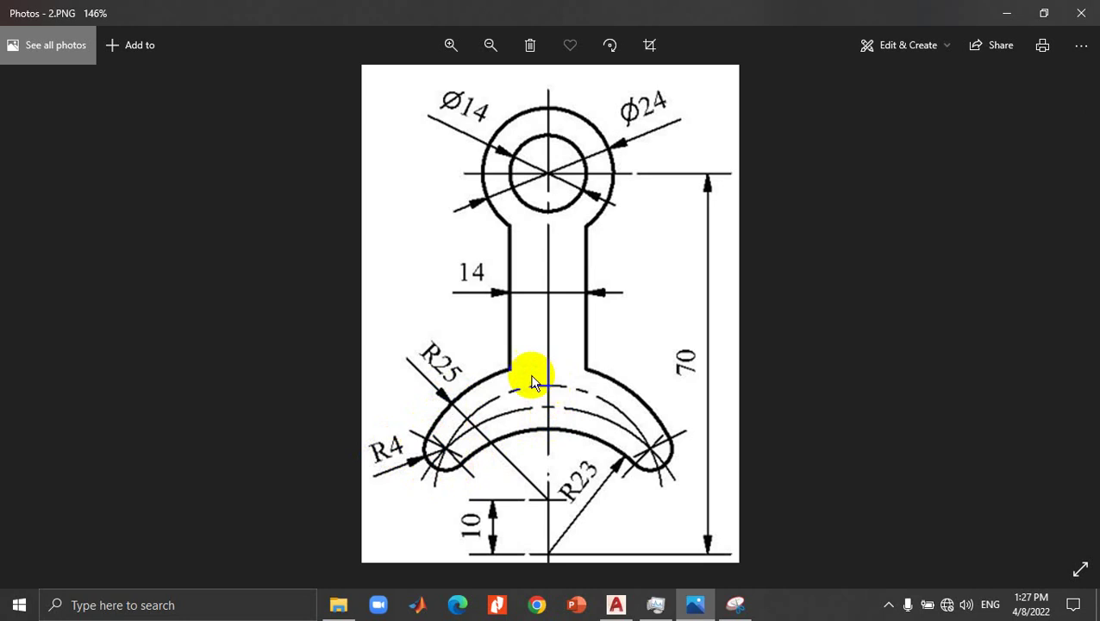
{"action": "left_click_drag", "start_coordinate": [509, 349], "coordinate": [509, 377]}
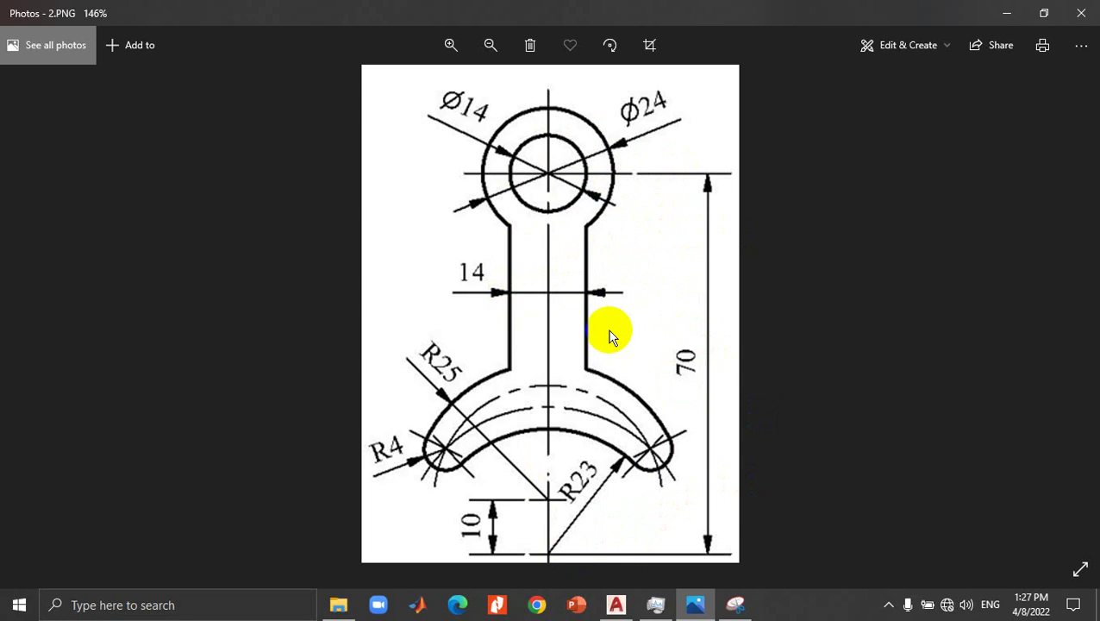
Step: Return to AutoCAD and make the red 'center' layer current
{"action": "left_click", "coordinate": [1009, 17]}
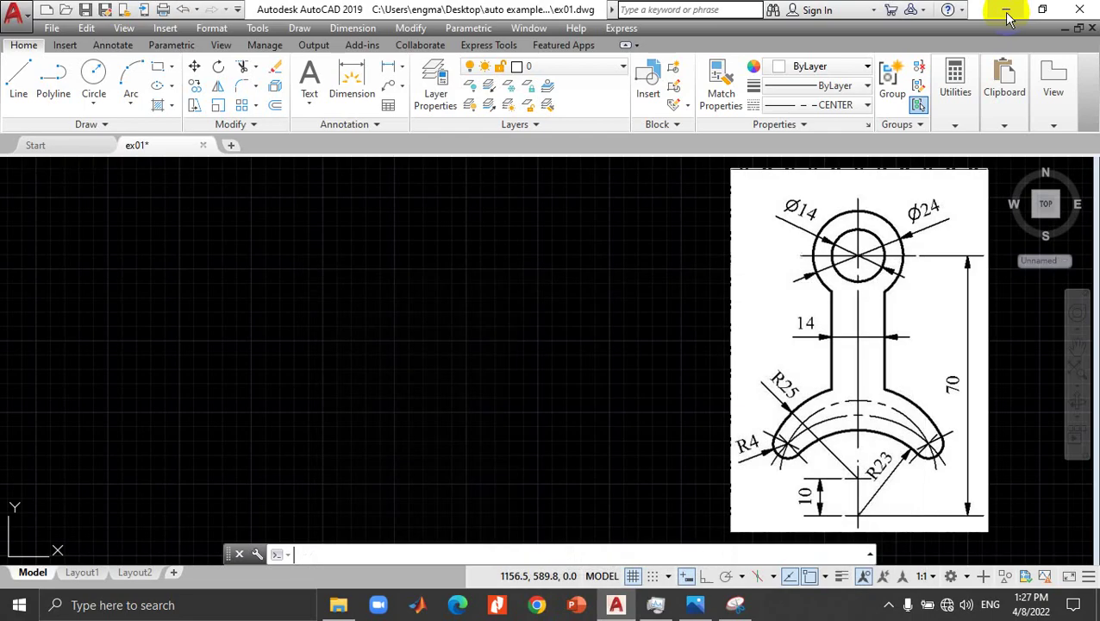
{"action": "left_click", "coordinate": [104, 124]}
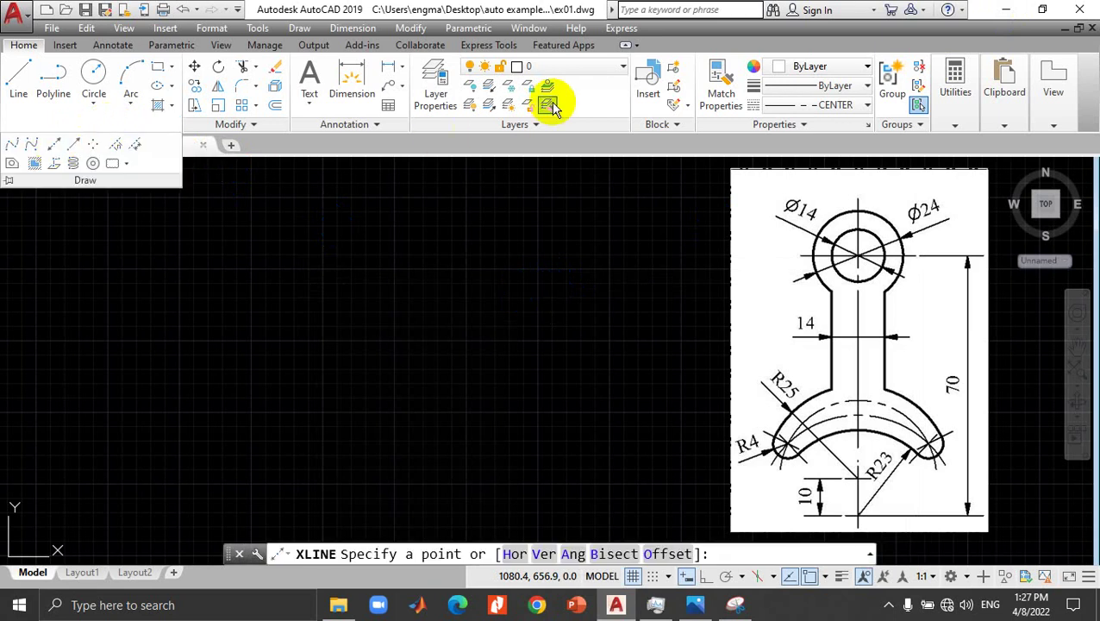
{"action": "left_click", "coordinate": [619, 69]}
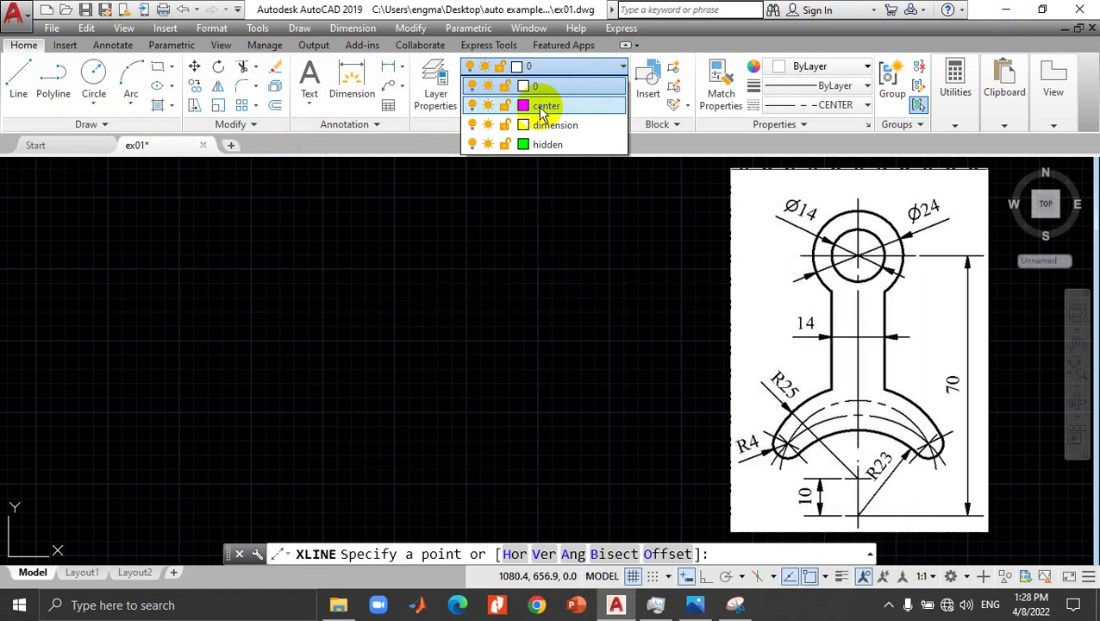
{"action": "left_click", "coordinate": [543, 107]}
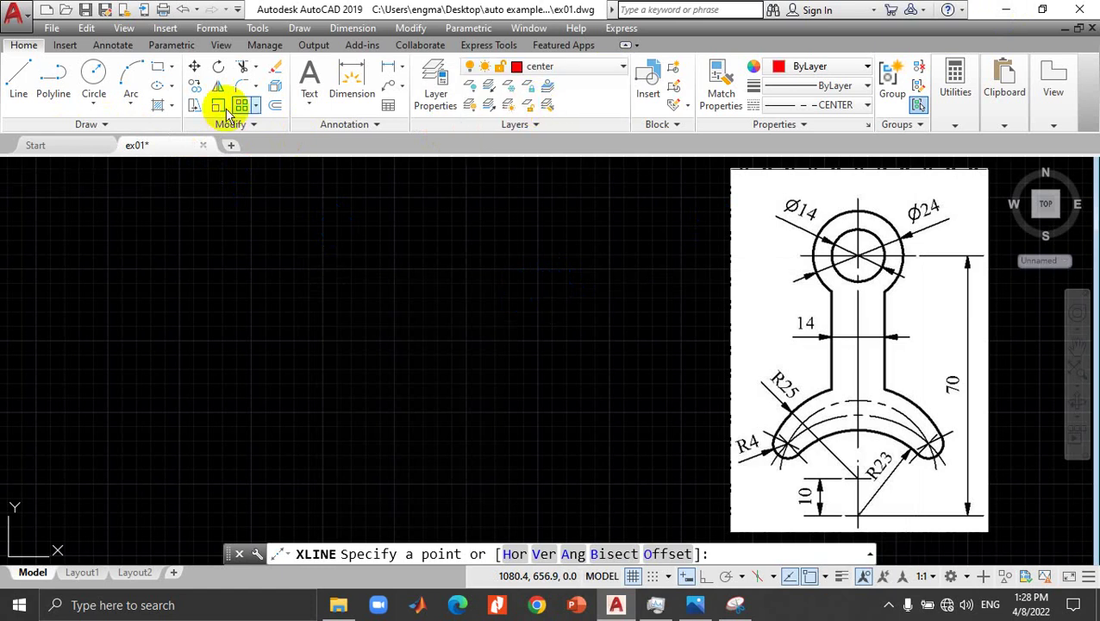
{"action": "left_click", "coordinate": [103, 125]}
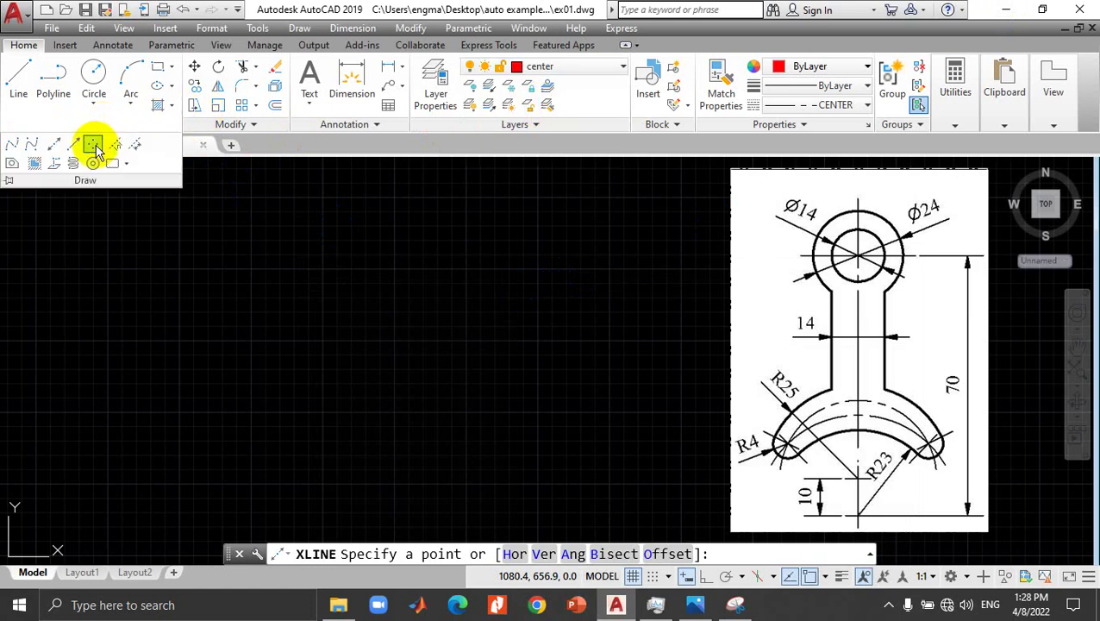
{"action": "left_click", "coordinate": [54, 145]}
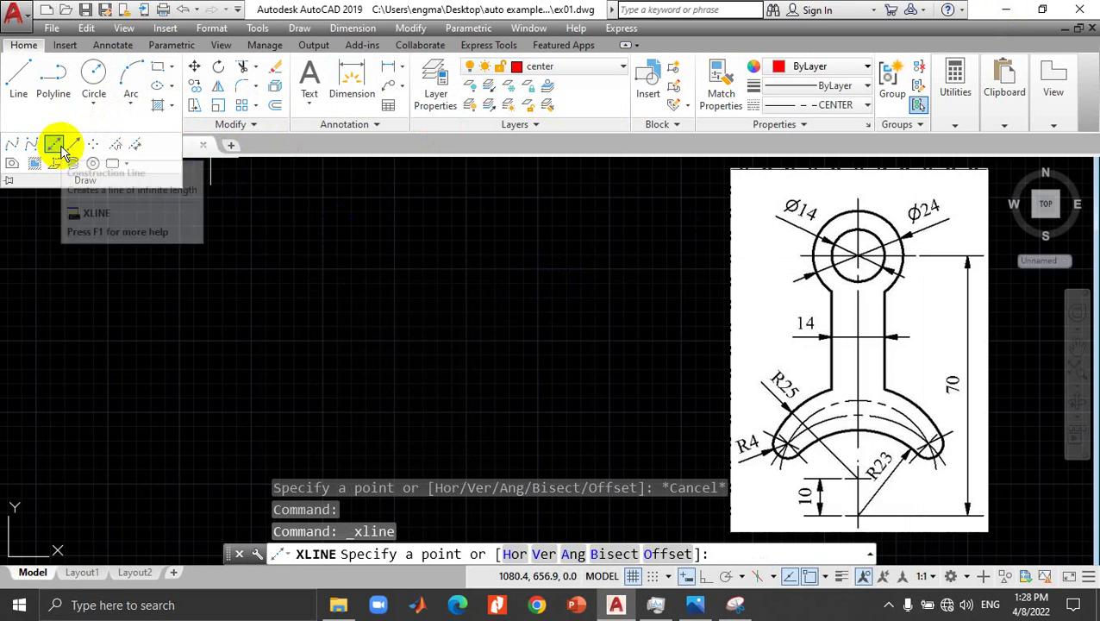
{"action": "left_click", "coordinate": [623, 68]}
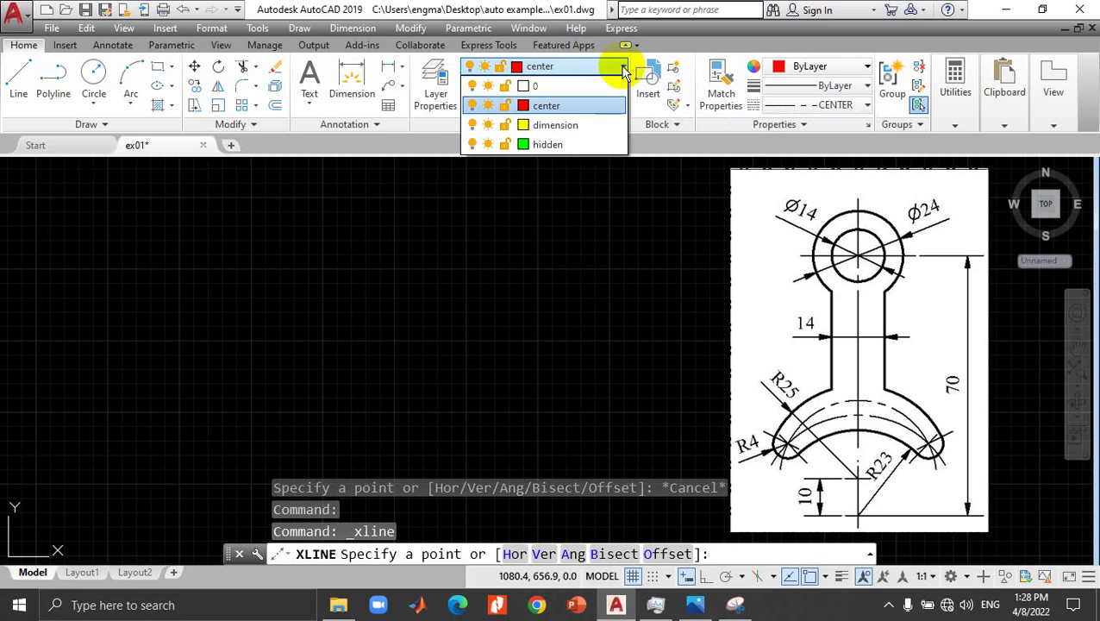
{"action": "left_click", "coordinate": [552, 105]}
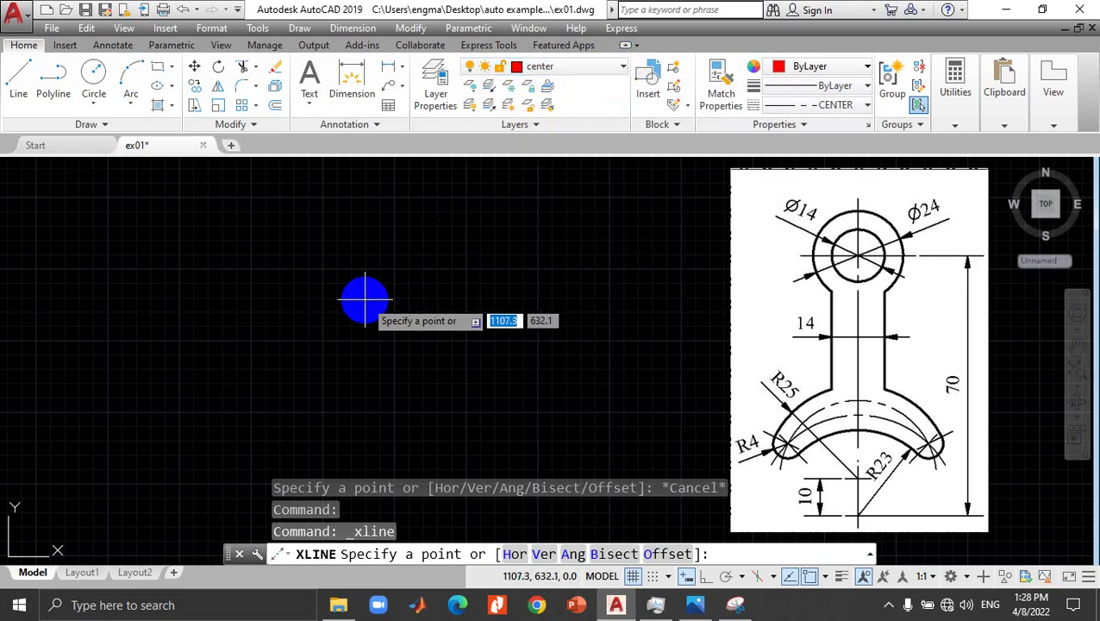
Step: Place trial horizontal and vertical xlines with Ortho on, then undo them
{"action": "left_click", "coordinate": [323, 257]}
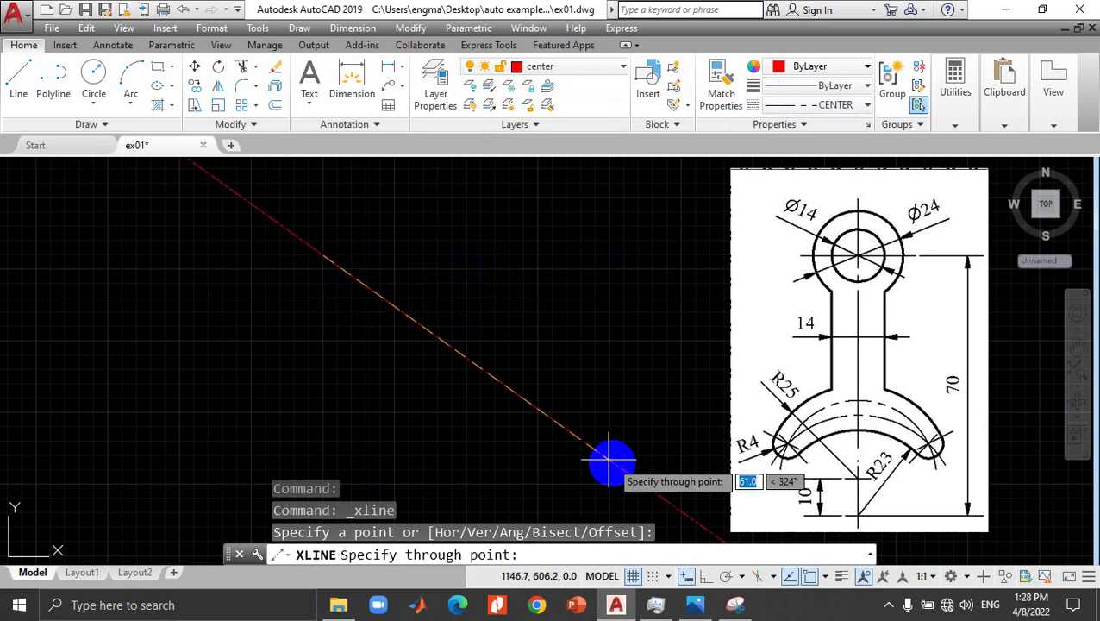
{"action": "left_click", "coordinate": [705, 577]}
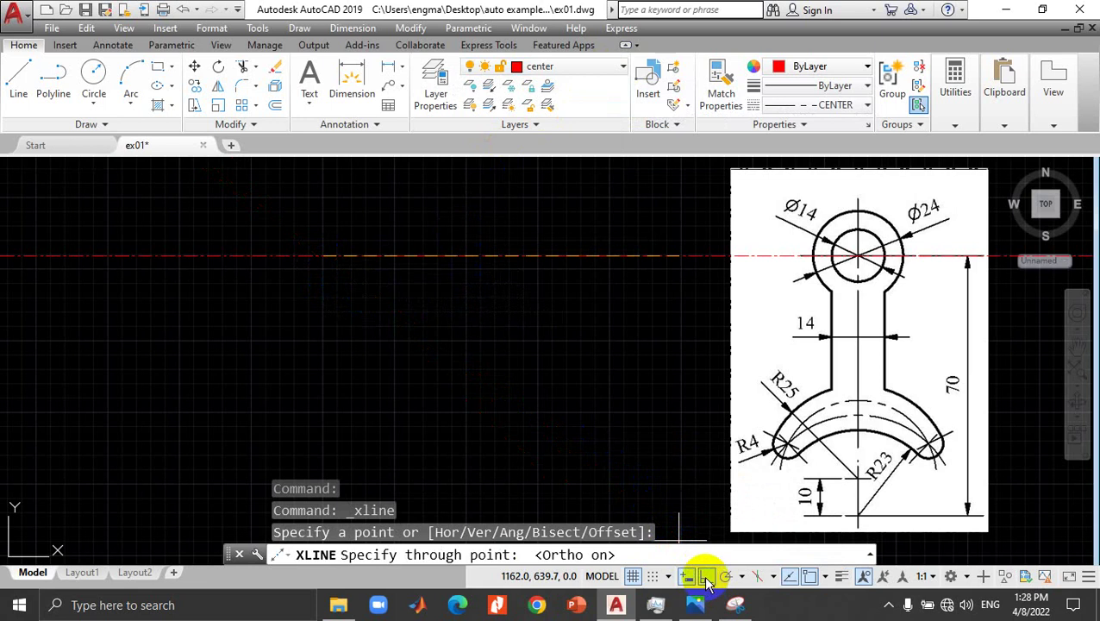
{"action": "left_click", "coordinate": [362, 256]}
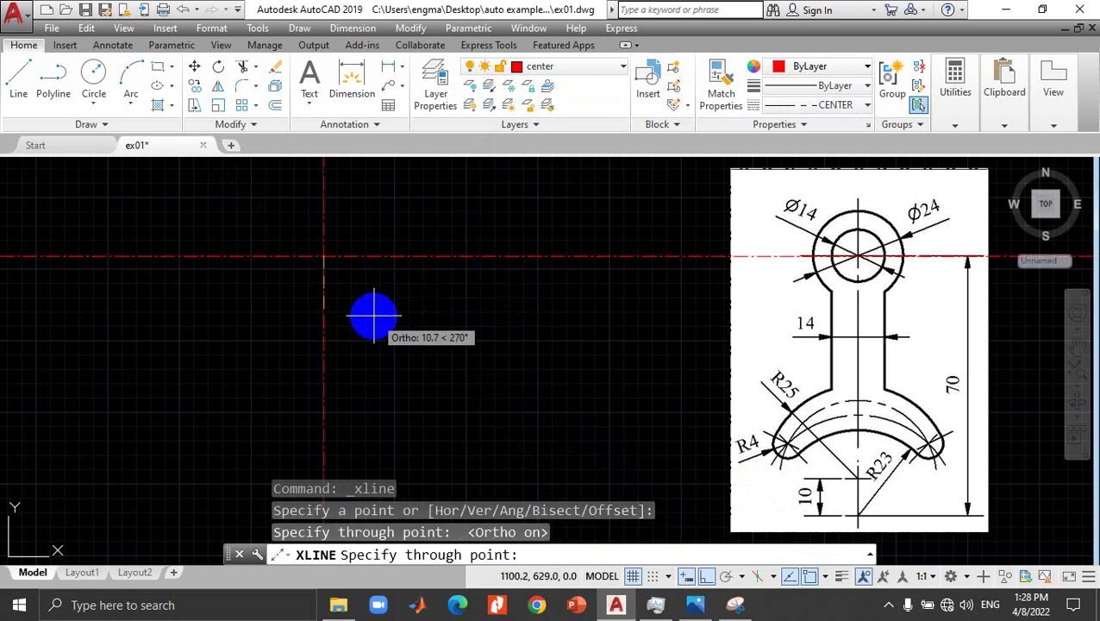
{"action": "left_click", "coordinate": [317, 324]}
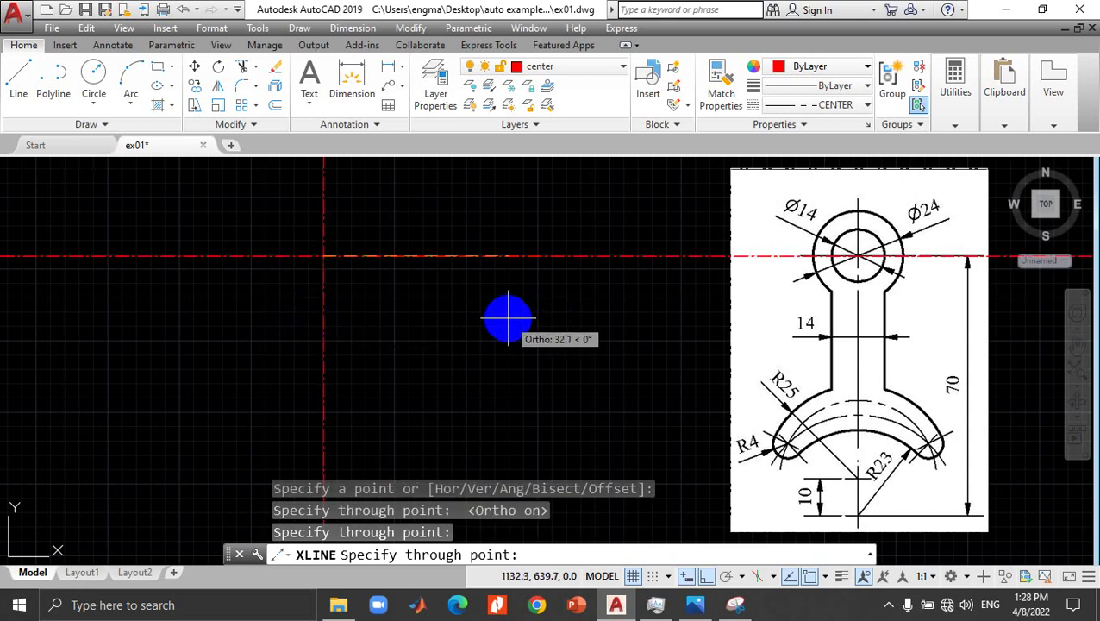
{"action": "key", "text": "ctrl+z"}
{"action": "key", "text": "ctrl+z"}
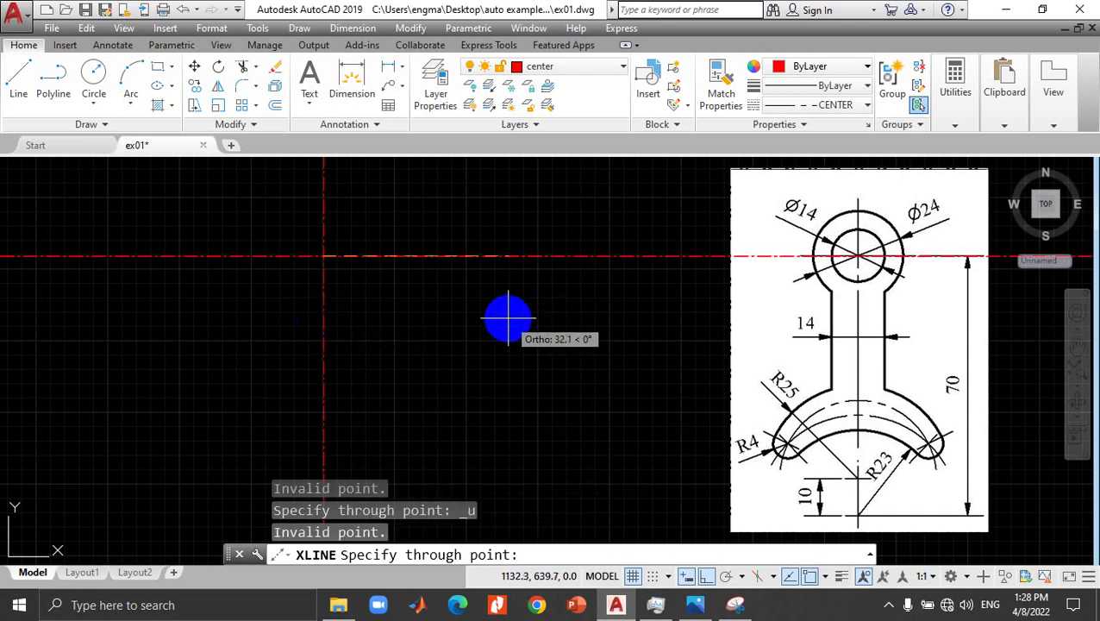
{"action": "key", "text": "Escape"}
{"action": "key", "text": "ctrl+z"}
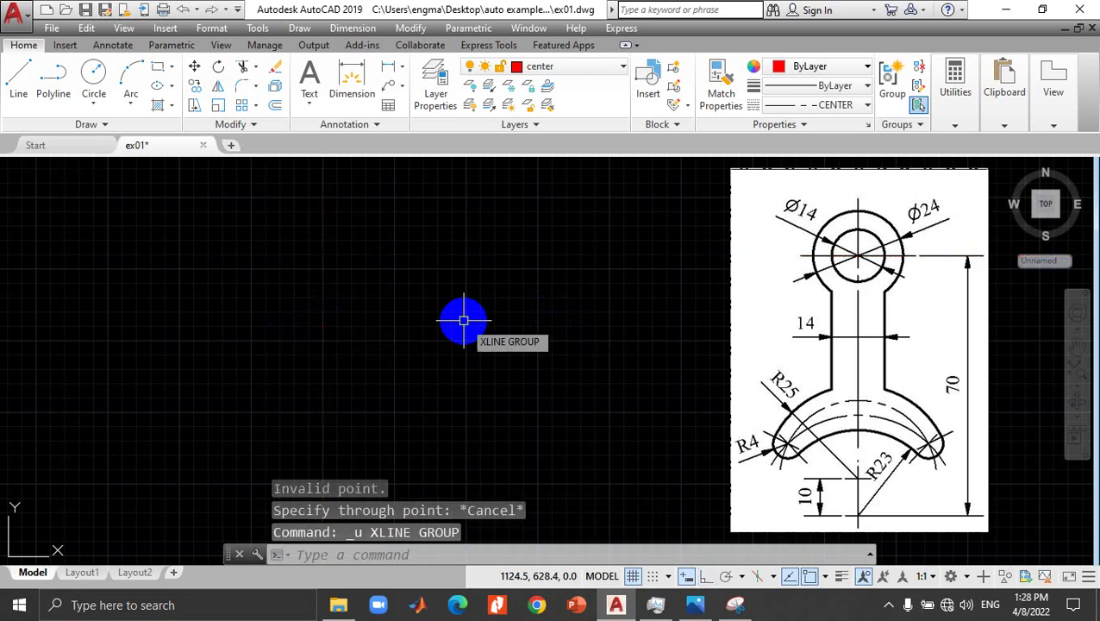
Step: Draw crossing horizontal and vertical xlines on the 'center' layer with Ortho enabled
{"action": "left_click", "coordinate": [76, 125]}
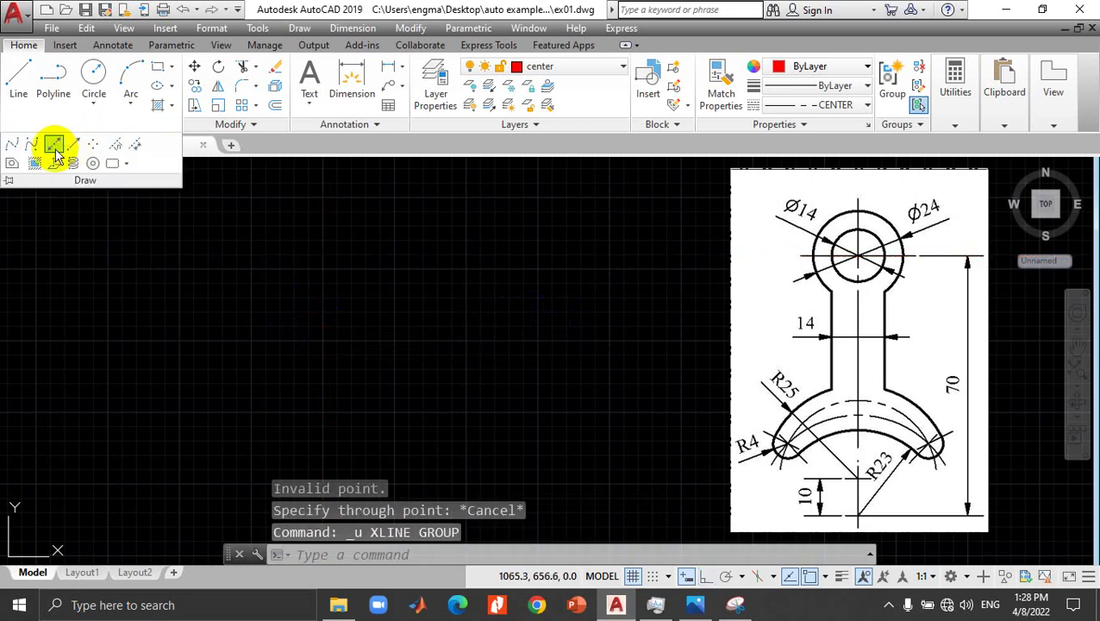
{"action": "left_click", "coordinate": [54, 146]}
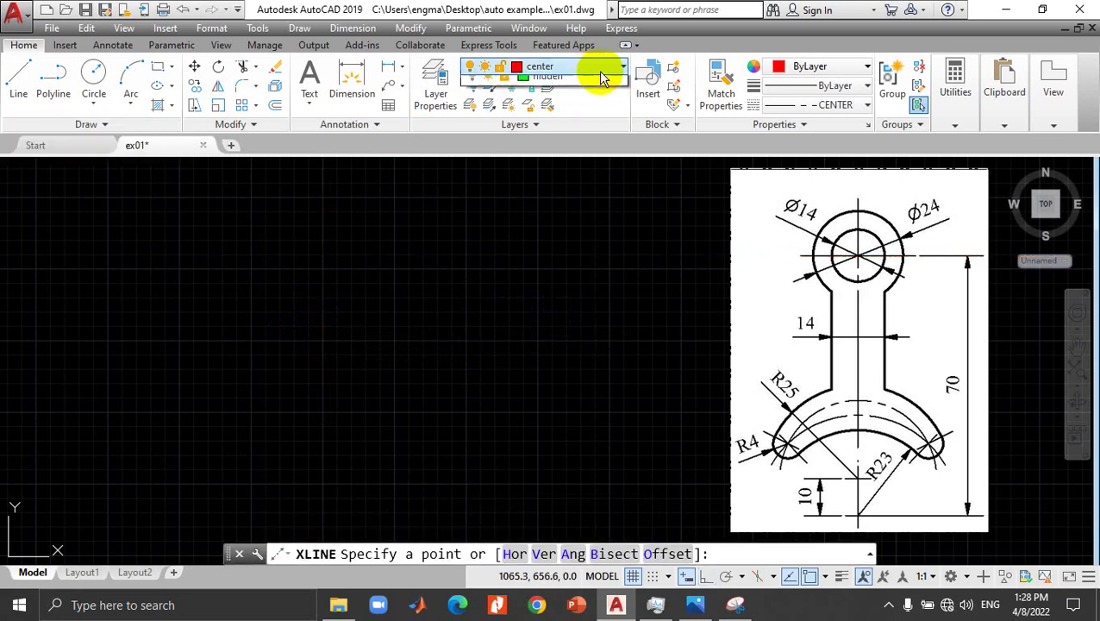
{"action": "left_click", "coordinate": [557, 106]}
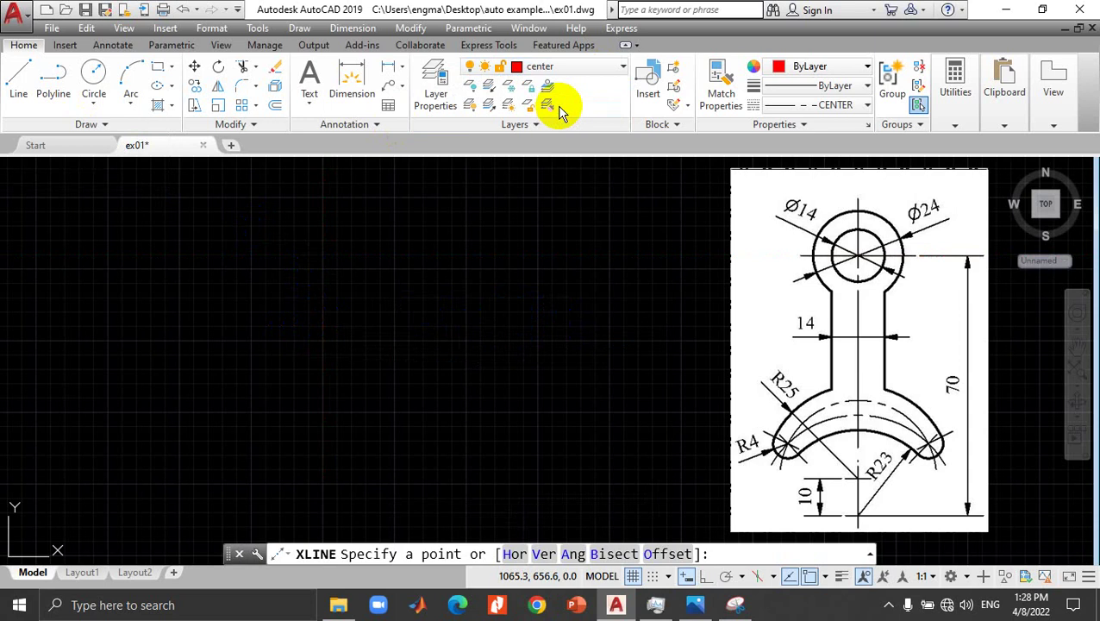
{"action": "left_click", "coordinate": [322, 269]}
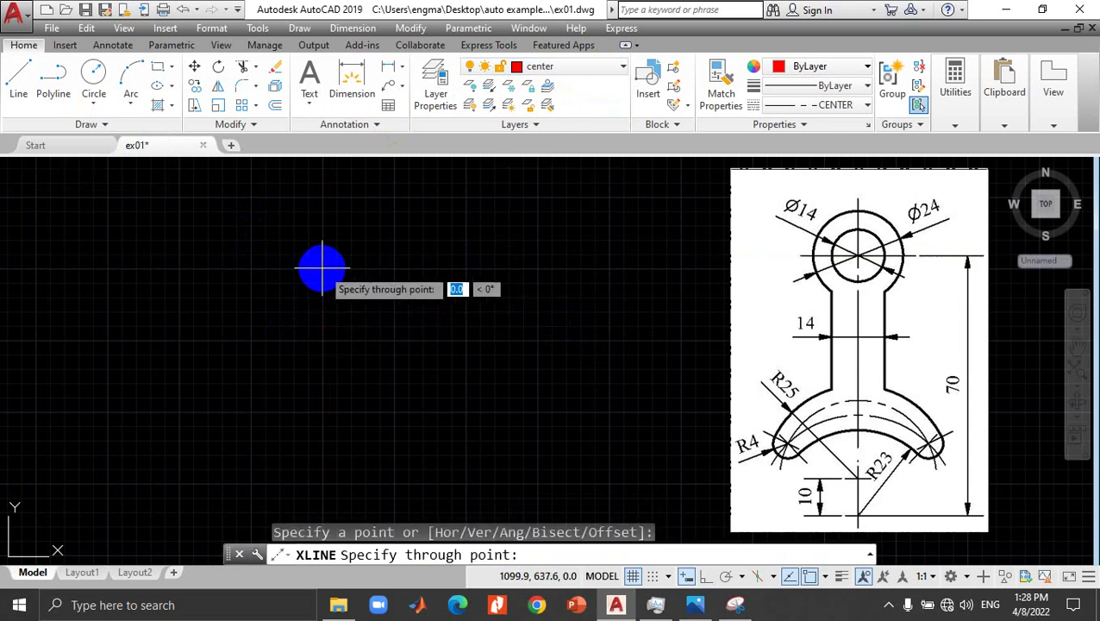
{"action": "key", "text": "XF86MonBrightnessUp"}
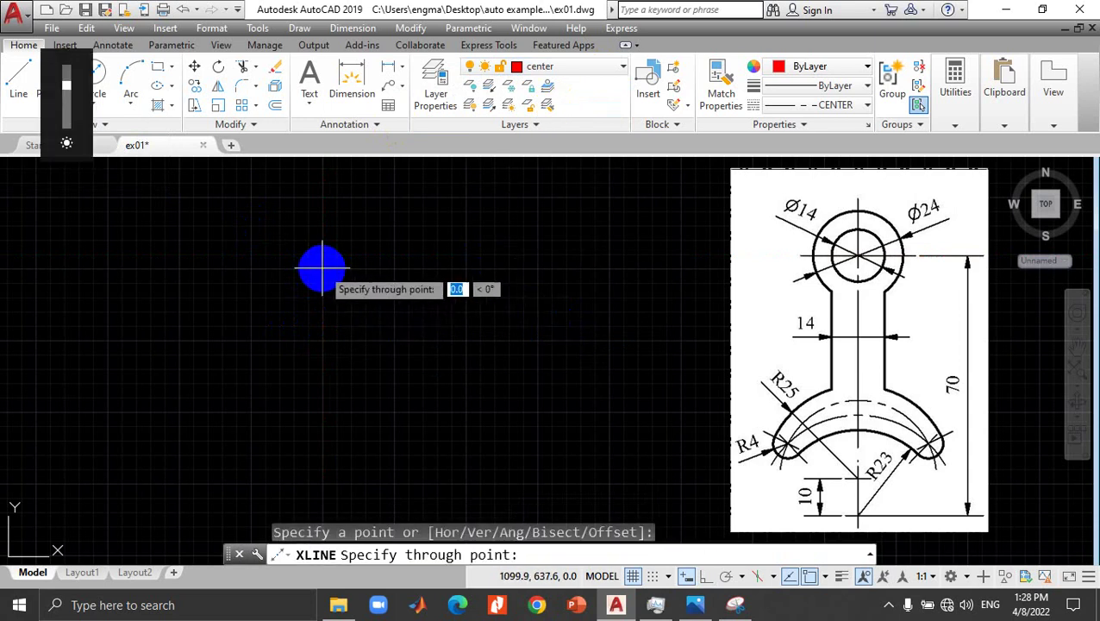
{"action": "left_click", "coordinate": [323, 269]}
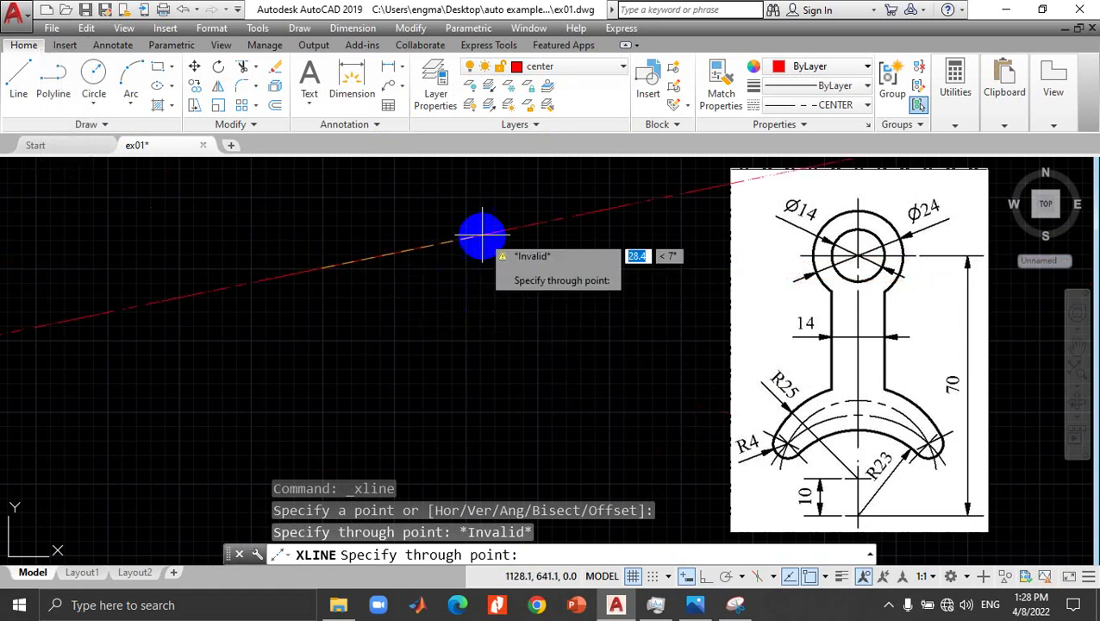
{"action": "left_click", "coordinate": [705, 576]}
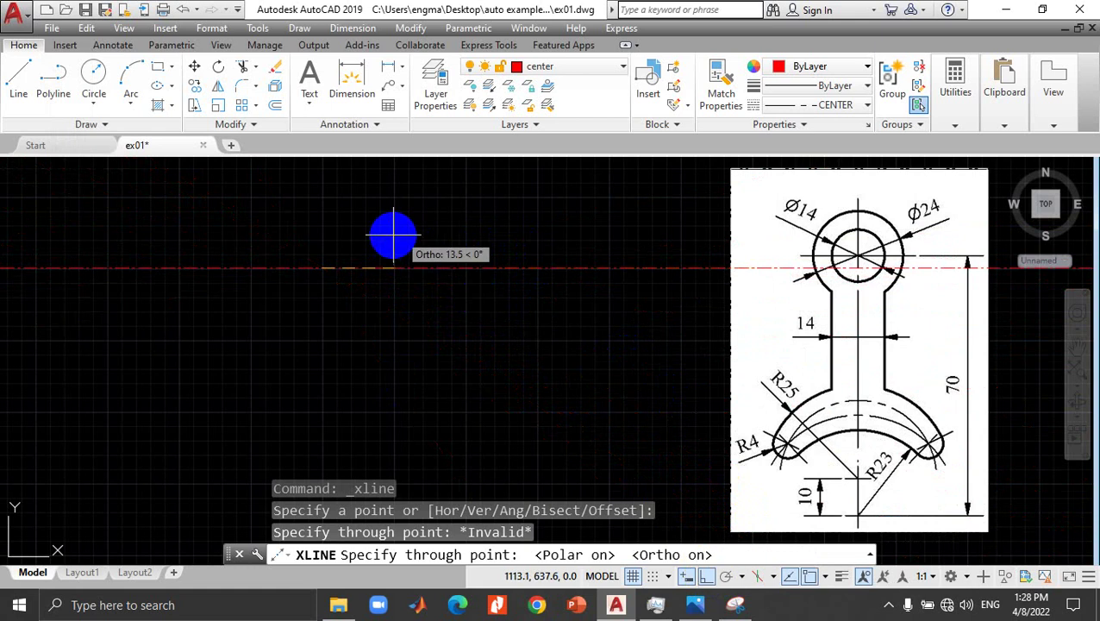
{"action": "left_click", "coordinate": [384, 268]}
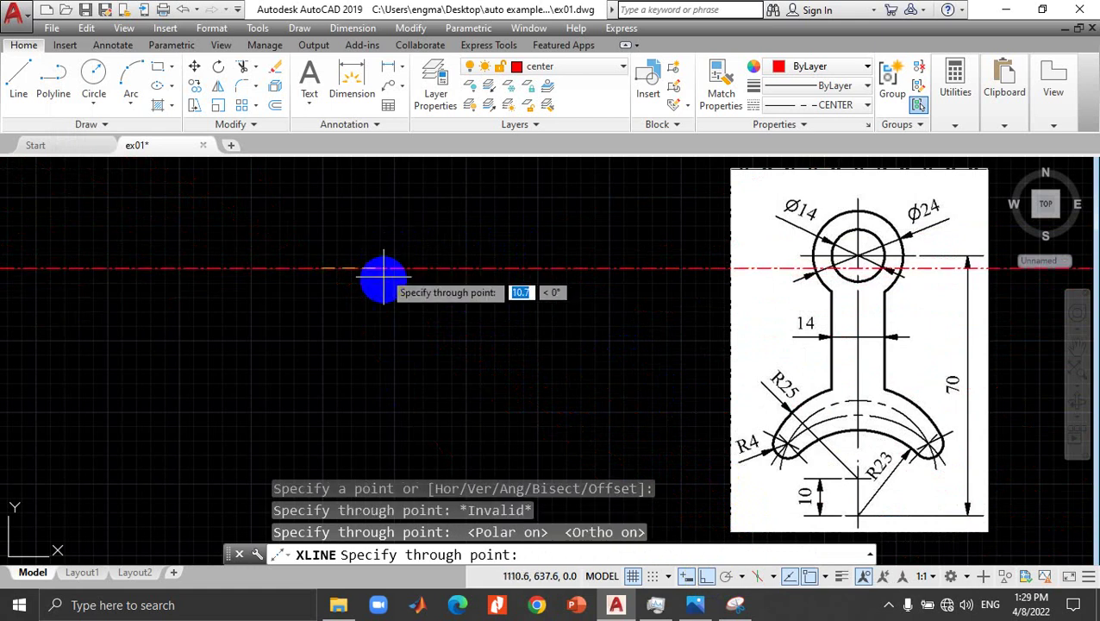
{"action": "left_click", "coordinate": [326, 331]}
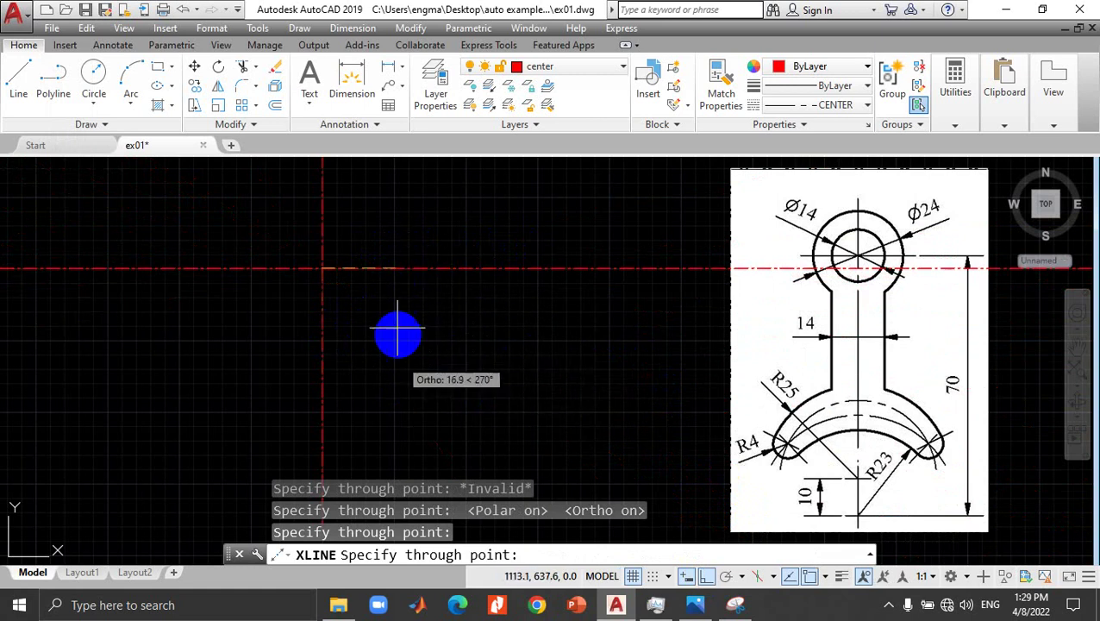
{"action": "key", "text": "Escape"}
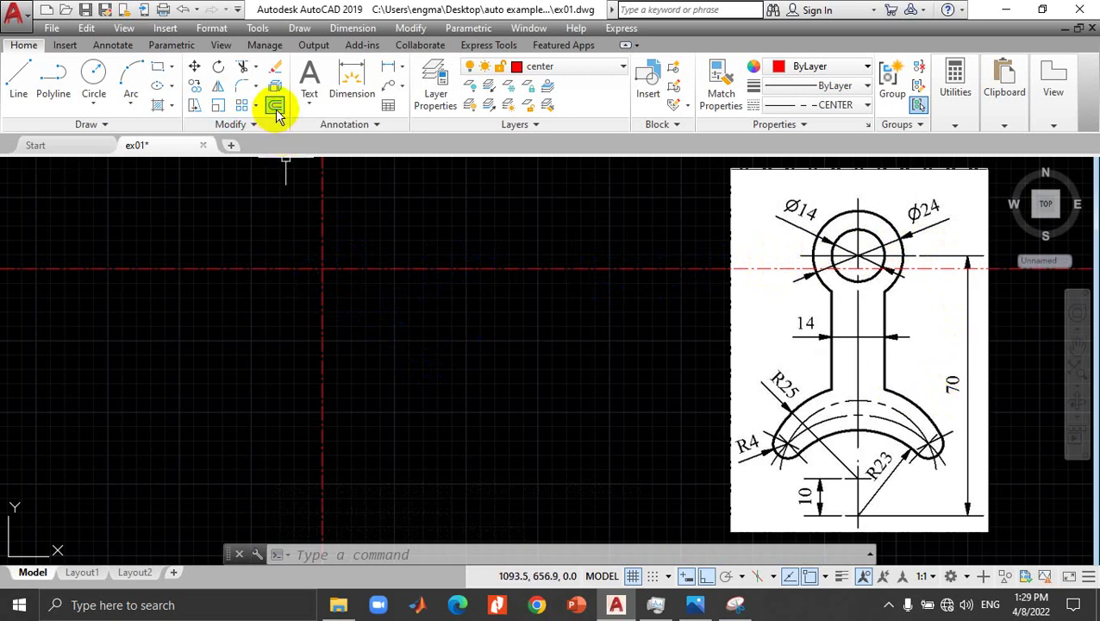
Step: Offset the horizontal centre line 70 units downward, then select the reference image
{"action": "left_click", "coordinate": [271, 267]}
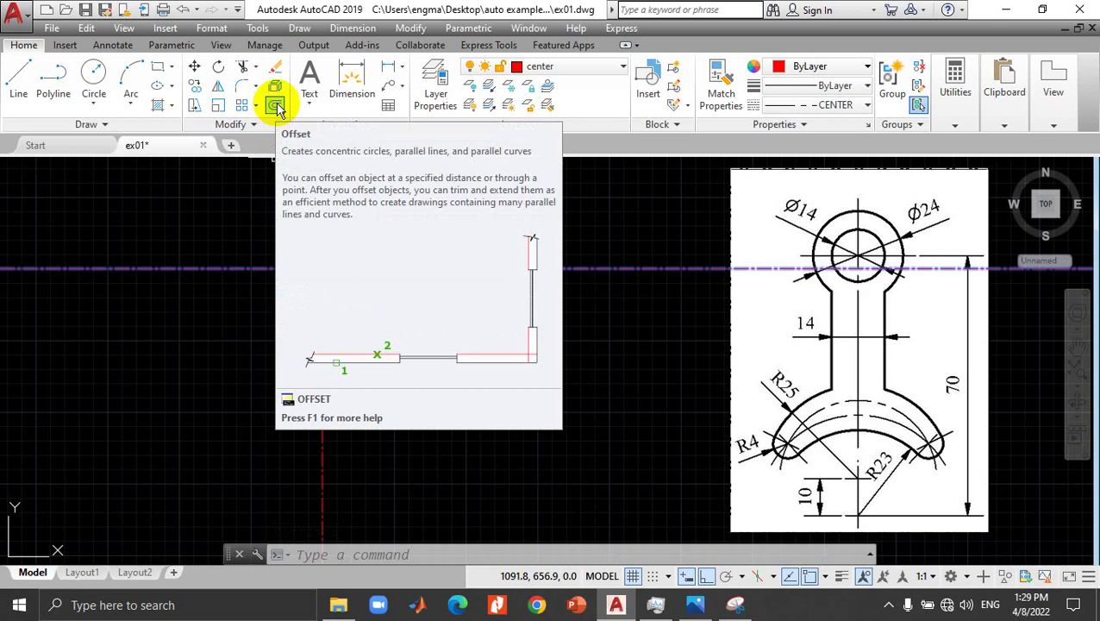
{"action": "left_click", "coordinate": [276, 106]}
{"action": "type", "text": "70"}
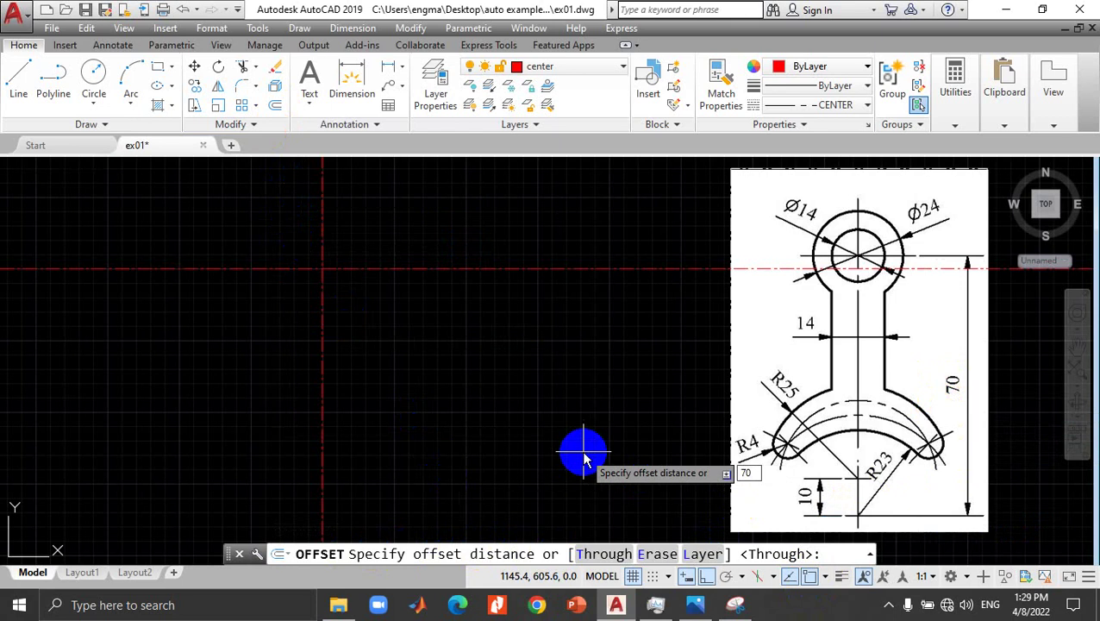
{"action": "key", "text": "Return"}
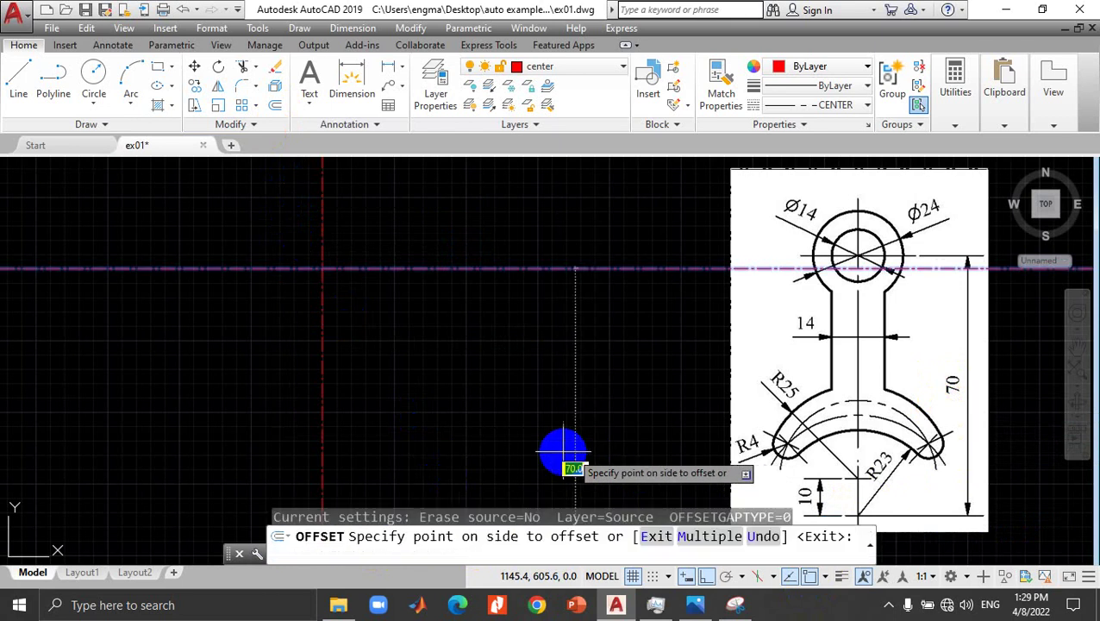
{"action": "left_click", "coordinate": [419, 431]}
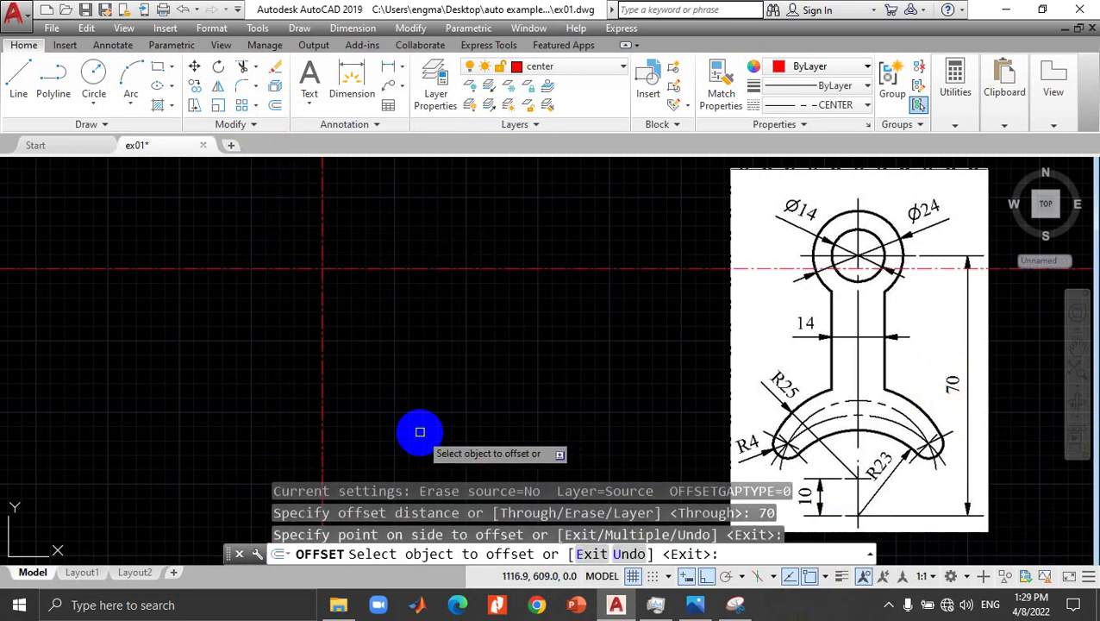
{"action": "scroll", "coordinate": [420, 431], "scroll_direction": "down", "scroll_amount": 1}
{"action": "scroll", "coordinate": [420, 431], "scroll_direction": "down", "scroll_amount": 1}
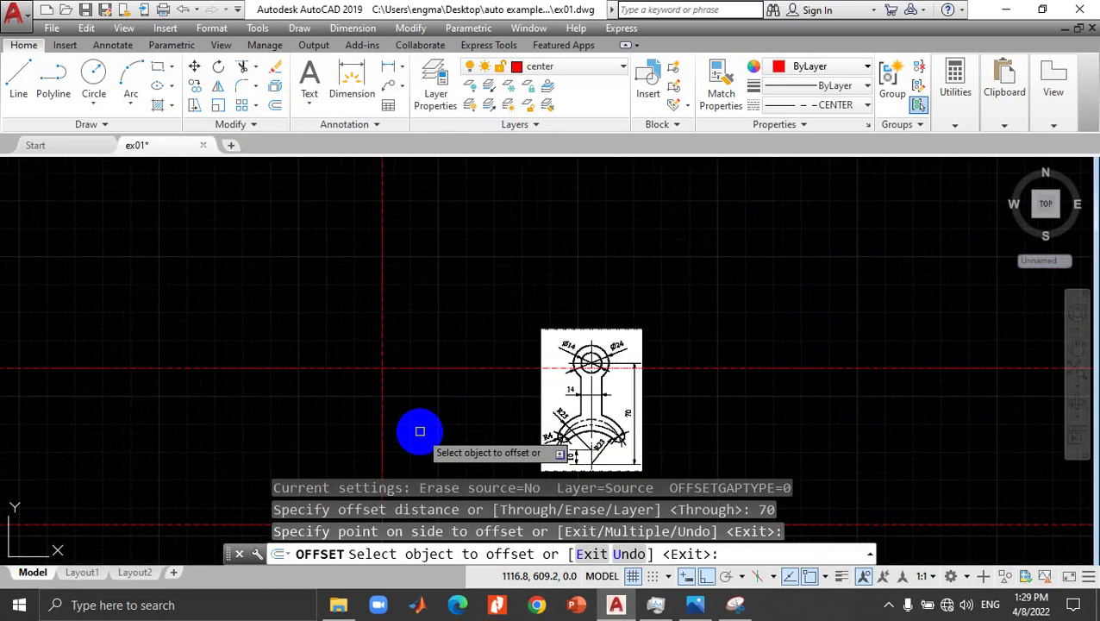
{"action": "middle_click_drag", "start_coordinate": [446, 413], "coordinate": [444, 260]}
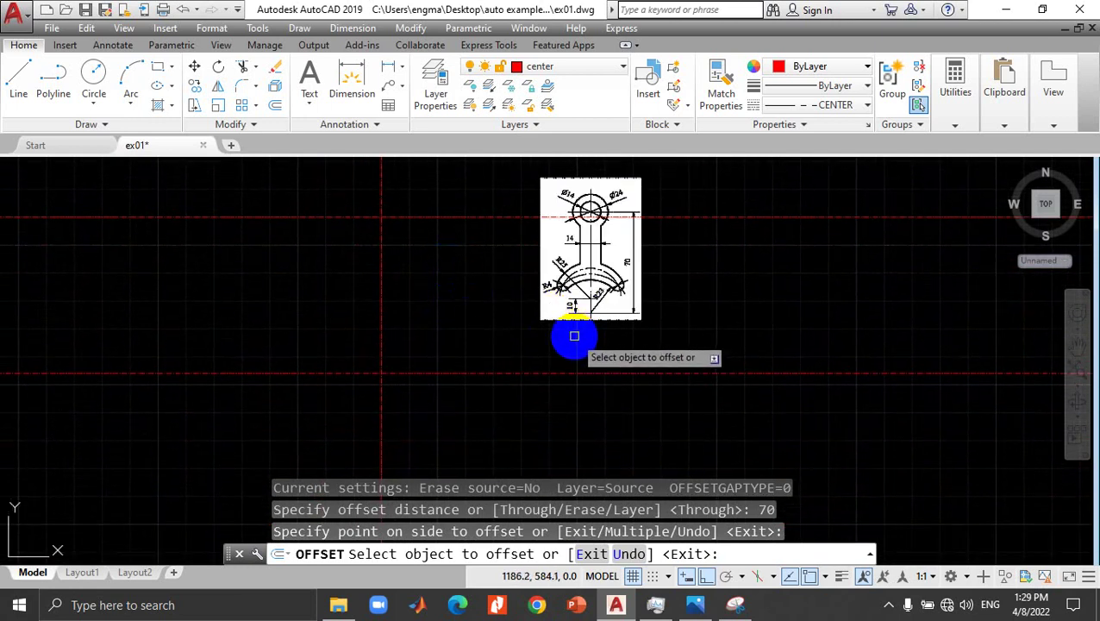
{"action": "scroll", "coordinate": [454, 345], "scroll_direction": "up", "scroll_amount": 2}
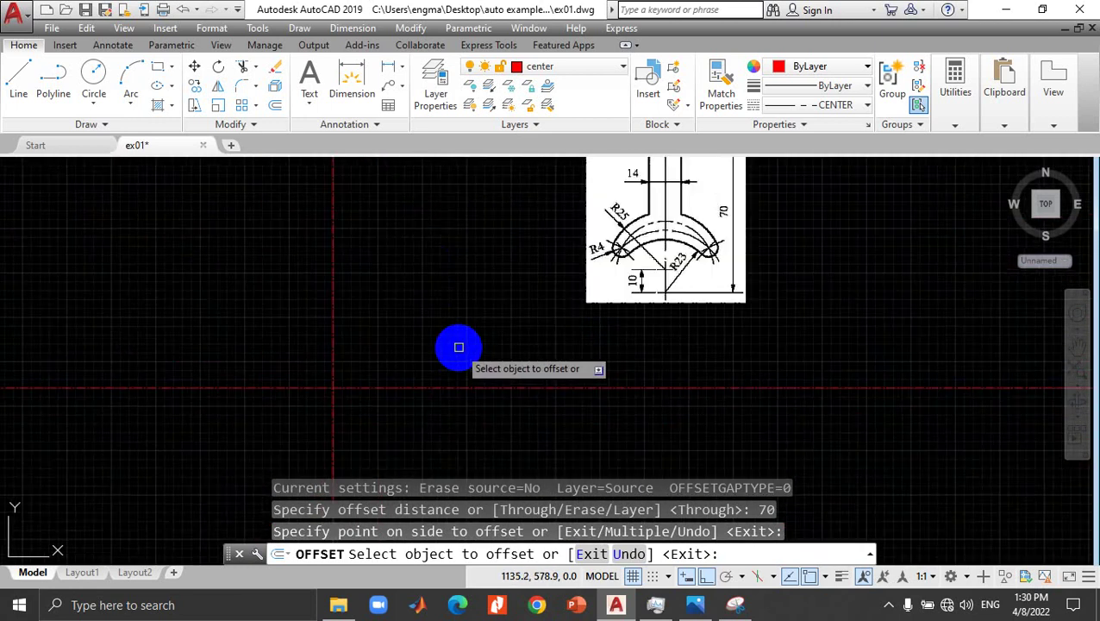
{"action": "scroll", "coordinate": [458, 348], "scroll_direction": "down", "scroll_amount": 4}
{"action": "scroll", "coordinate": [457, 351], "scroll_direction": "up", "scroll_amount": 2}
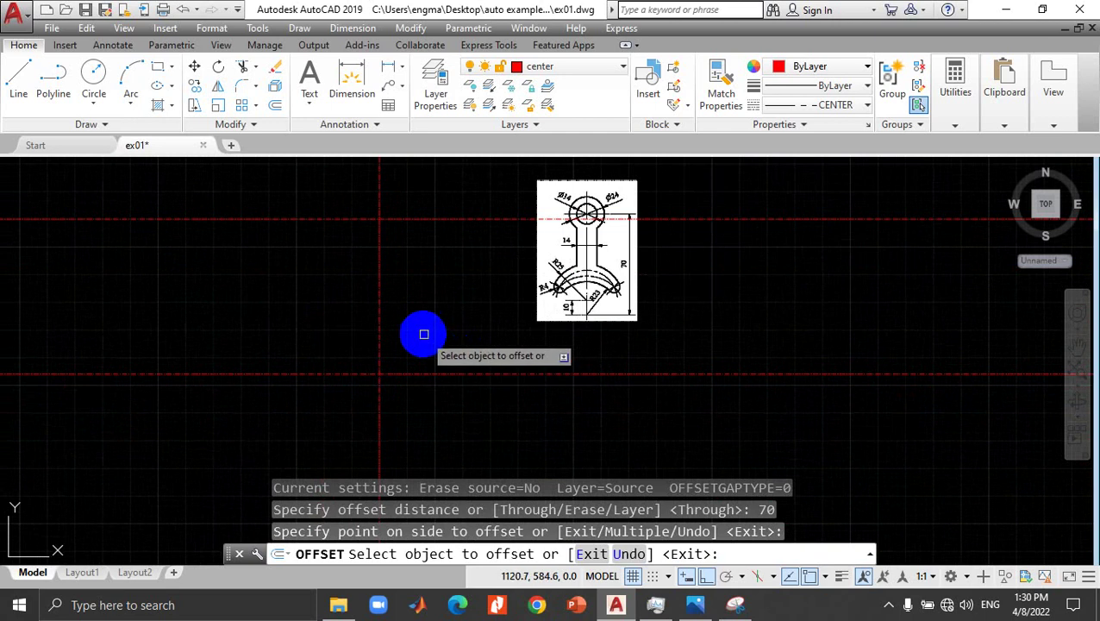
{"action": "key", "text": "Escape"}
{"action": "left_click_drag", "start_coordinate": [570, 299], "coordinate": [589, 315]}
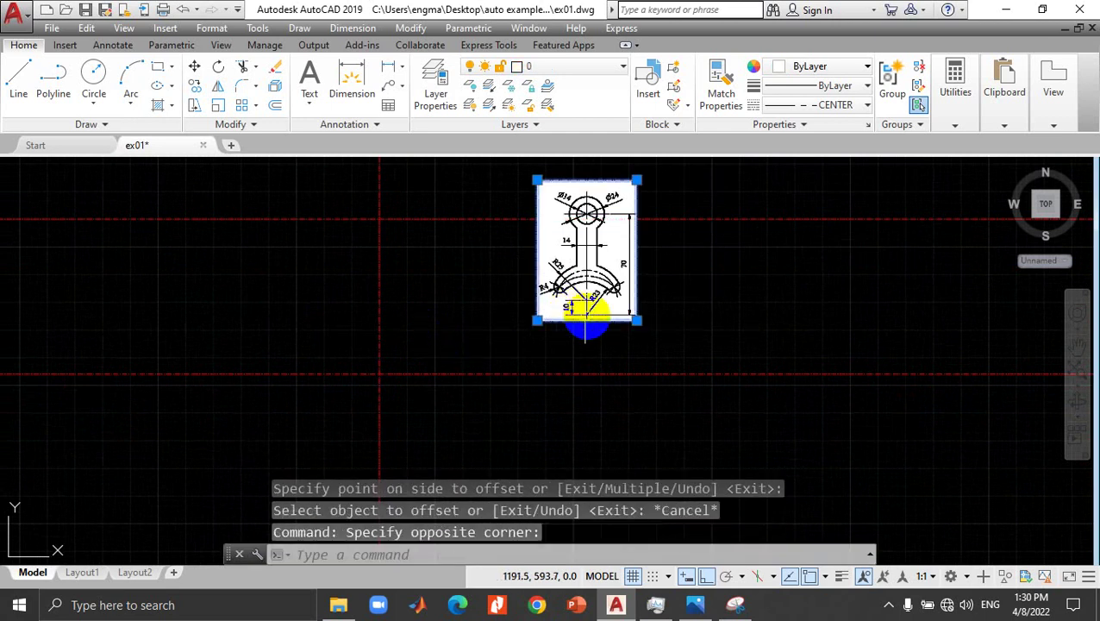
Step: Enlarge the reference image by its corner grip and move it by its top-right corner
{"action": "left_click", "coordinate": [636, 320]}
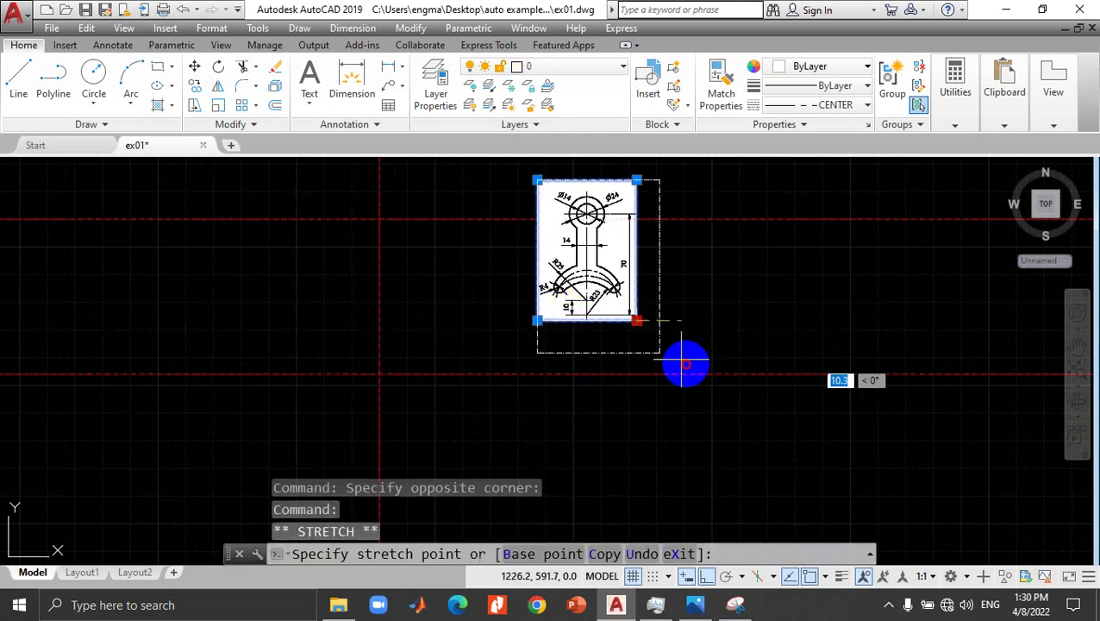
{"action": "left_click", "coordinate": [757, 432]}
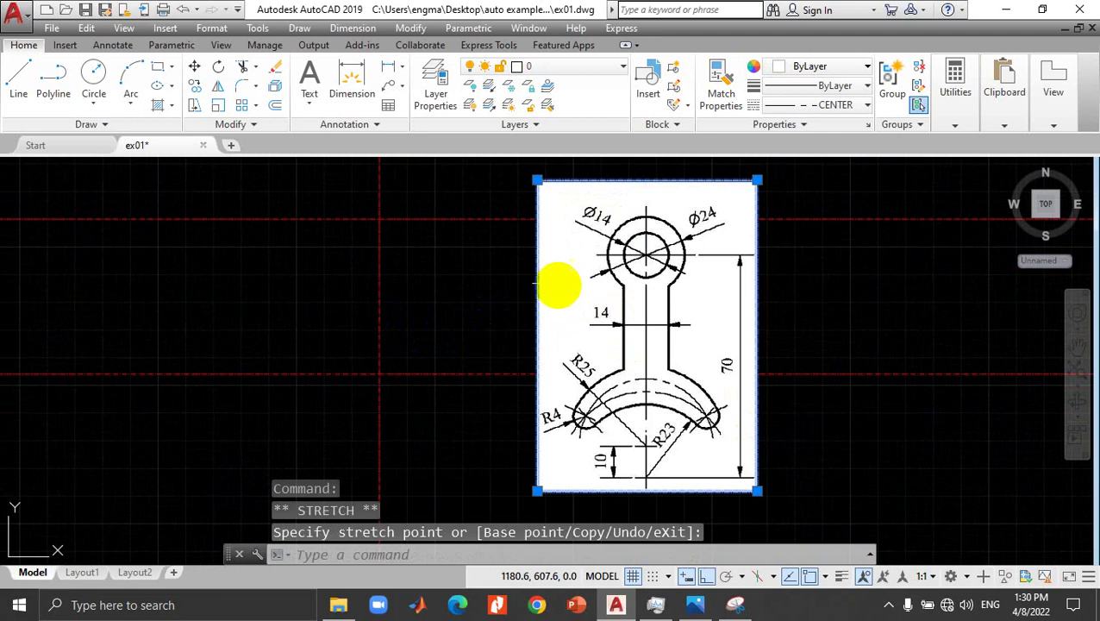
{"action": "left_click", "coordinate": [196, 73]}
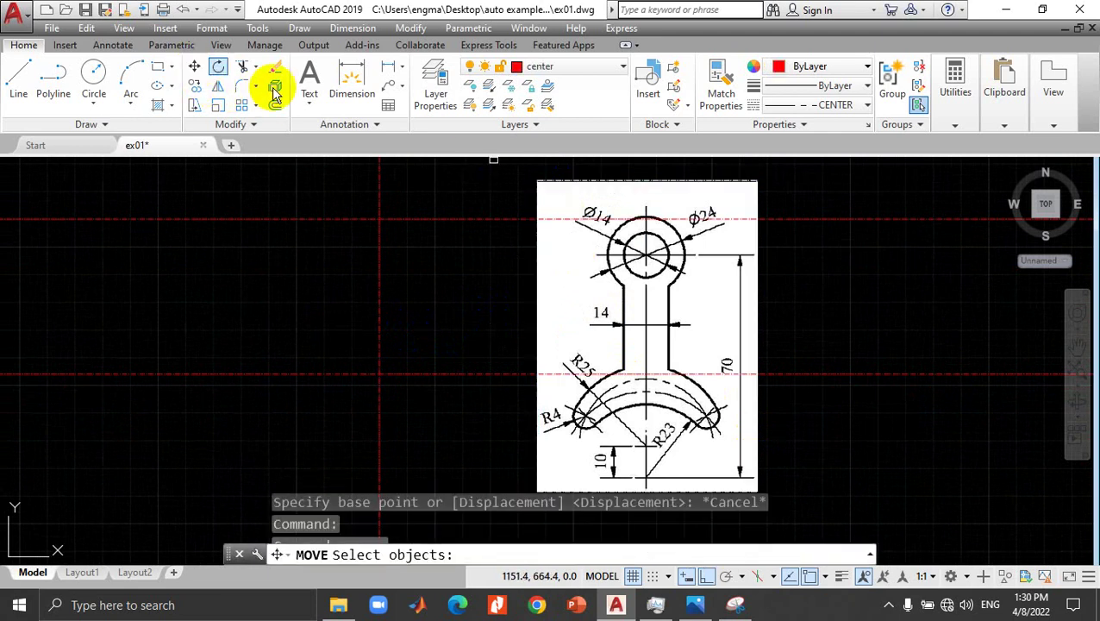
{"action": "left_click", "coordinate": [756, 183]}
{"action": "left_click", "coordinate": [756, 182]}
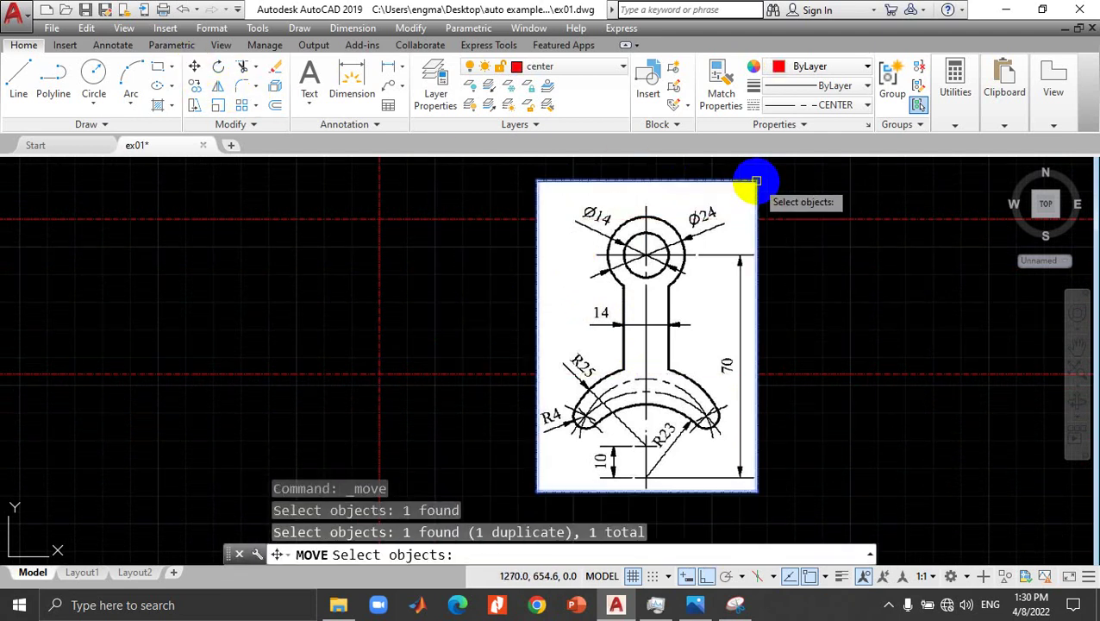
{"action": "key", "text": "Return"}
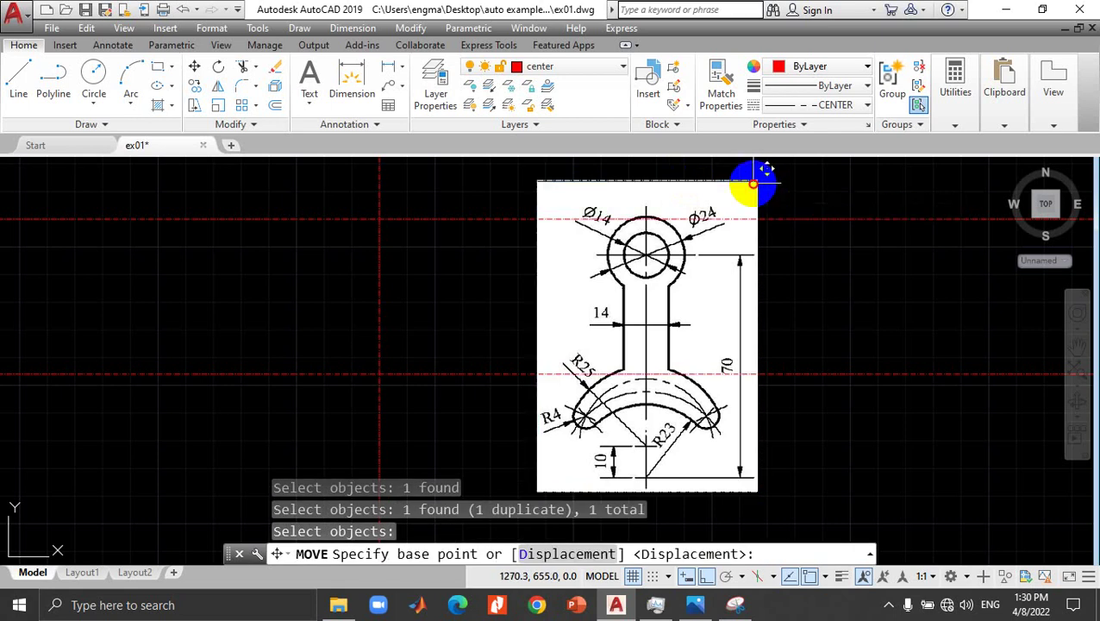
{"action": "left_click", "coordinate": [758, 181]}
{"action": "left_click", "coordinate": [924, 209]}
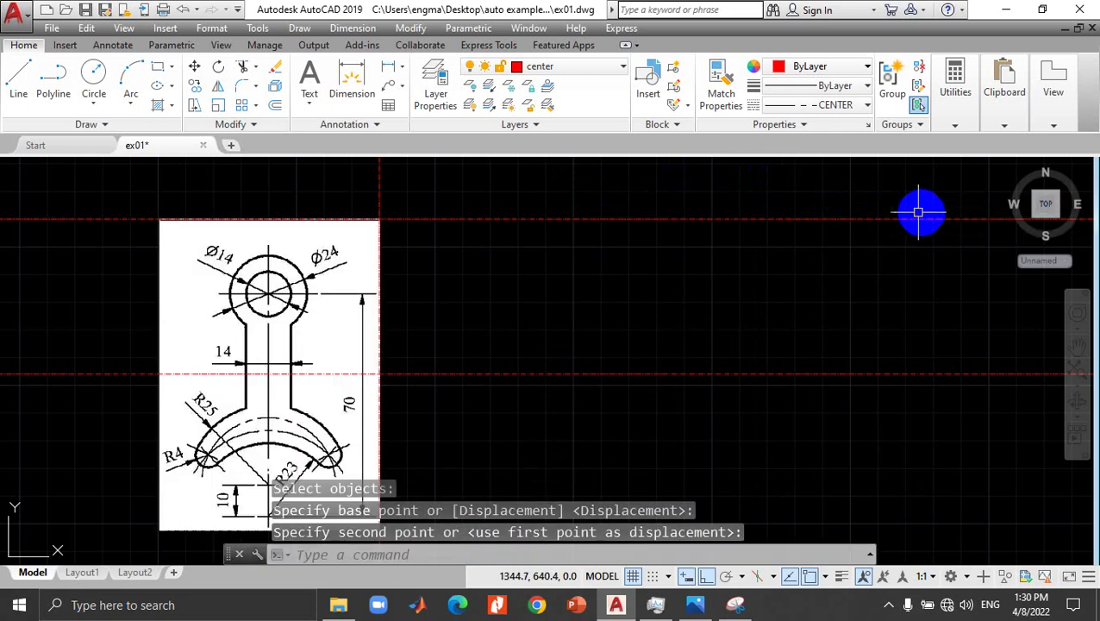
Step: Cancel a second move, undo the image moves, and select the lower horizontal centre line
{"action": "left_click", "coordinate": [357, 218]}
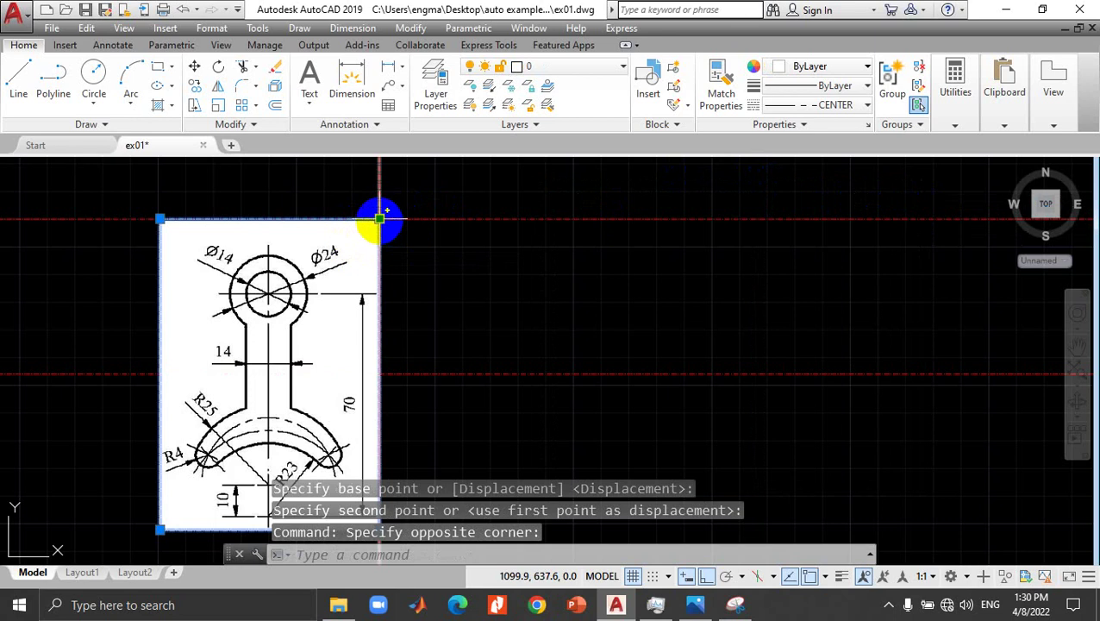
{"action": "left_click", "coordinate": [380, 219]}
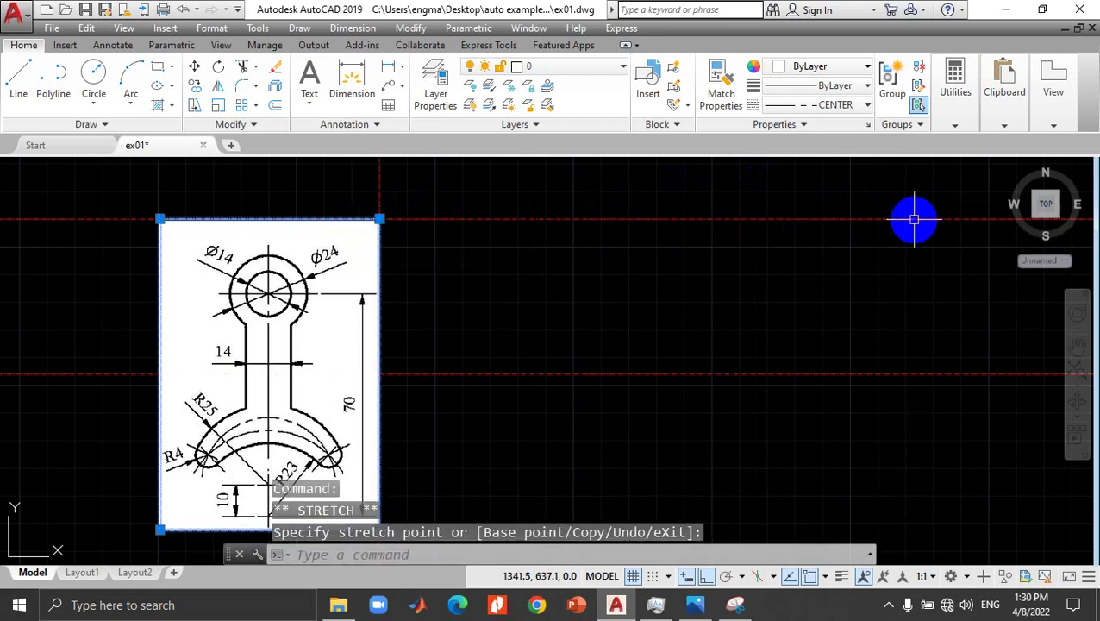
{"action": "left_click", "coordinate": [196, 68]}
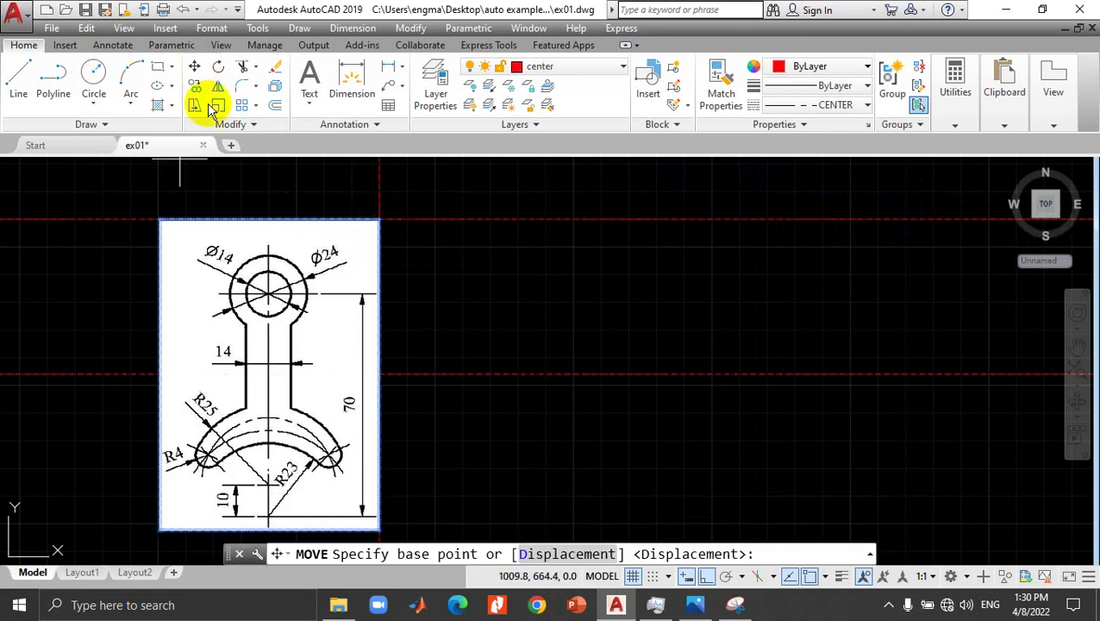
{"action": "left_click", "coordinate": [379, 219]}
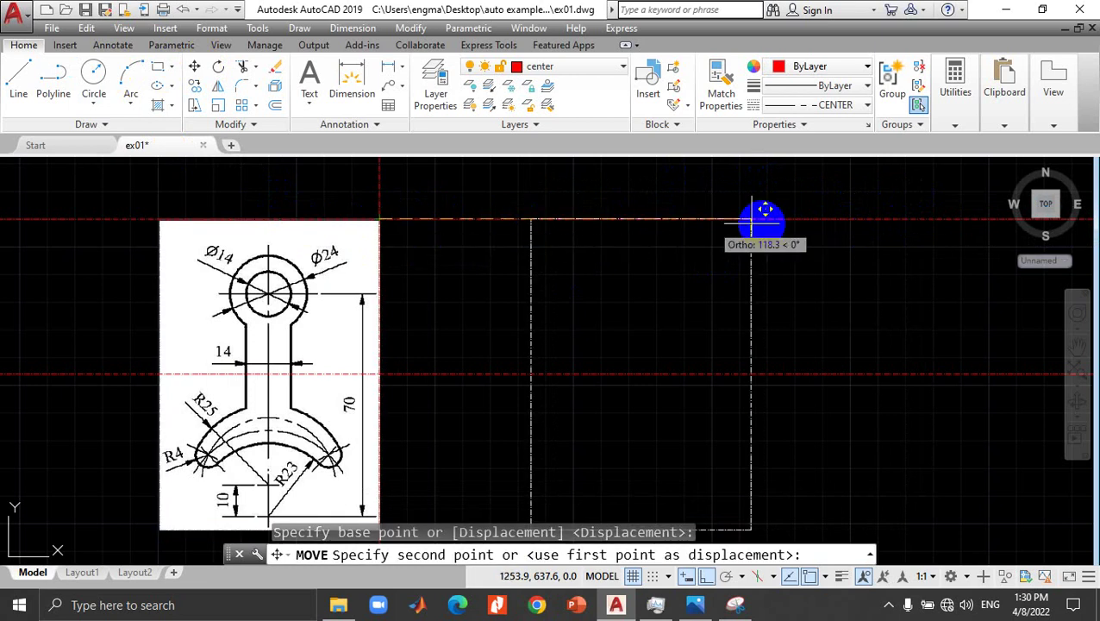
{"action": "key", "text": "Escape"}
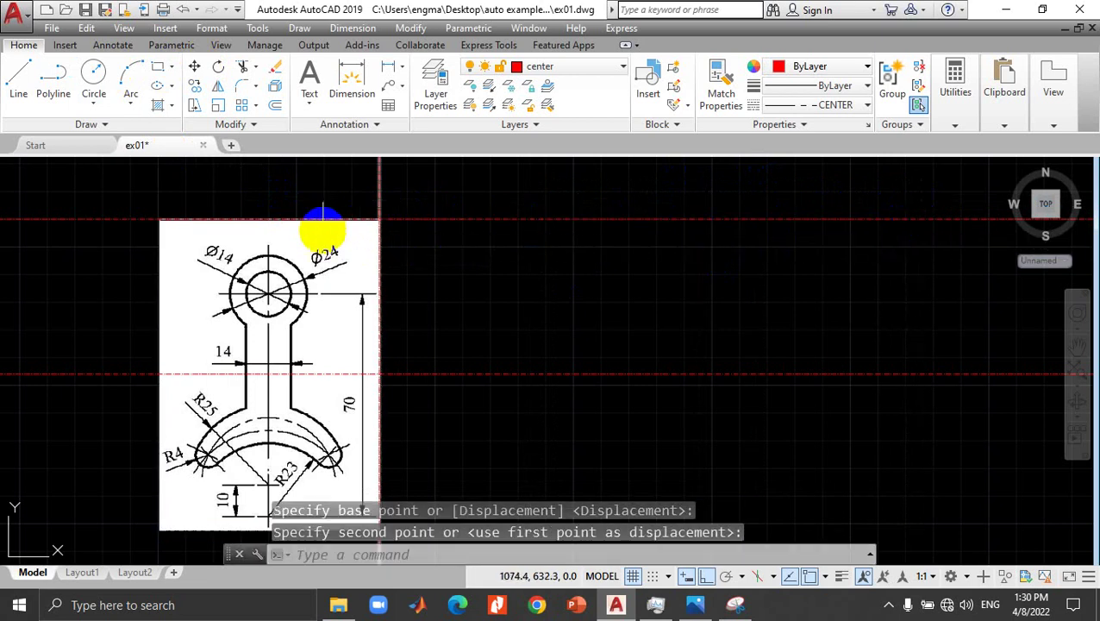
{"action": "left_click", "coordinate": [304, 219]}
{"action": "key", "text": "ctrl+z"}
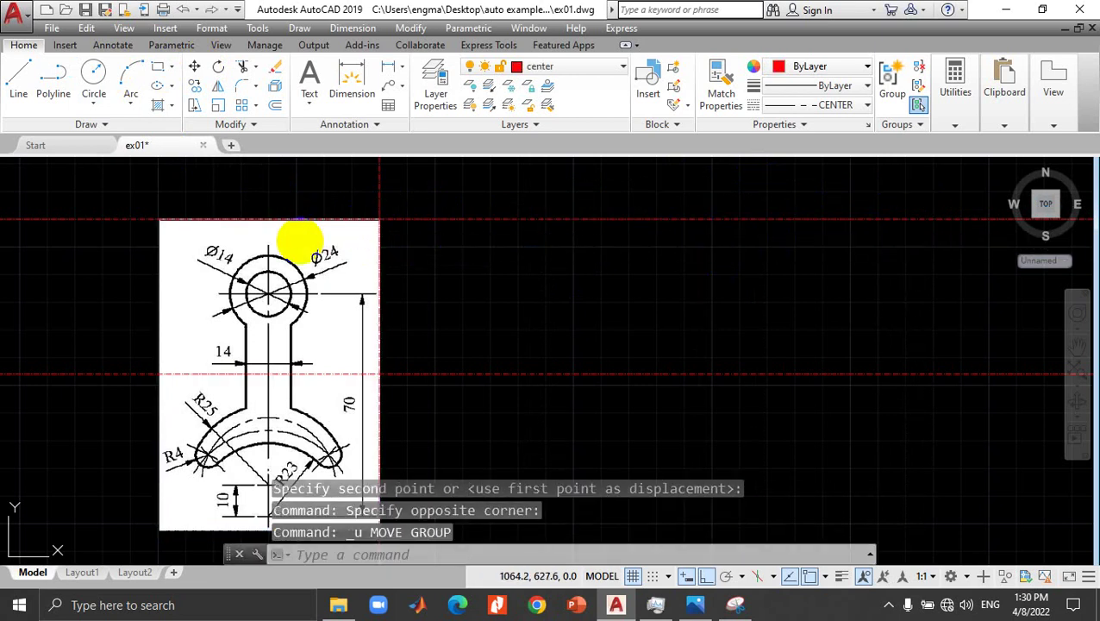
{"action": "key", "text": "ctrl+z"}
{"action": "key", "text": "ctrl+z"}
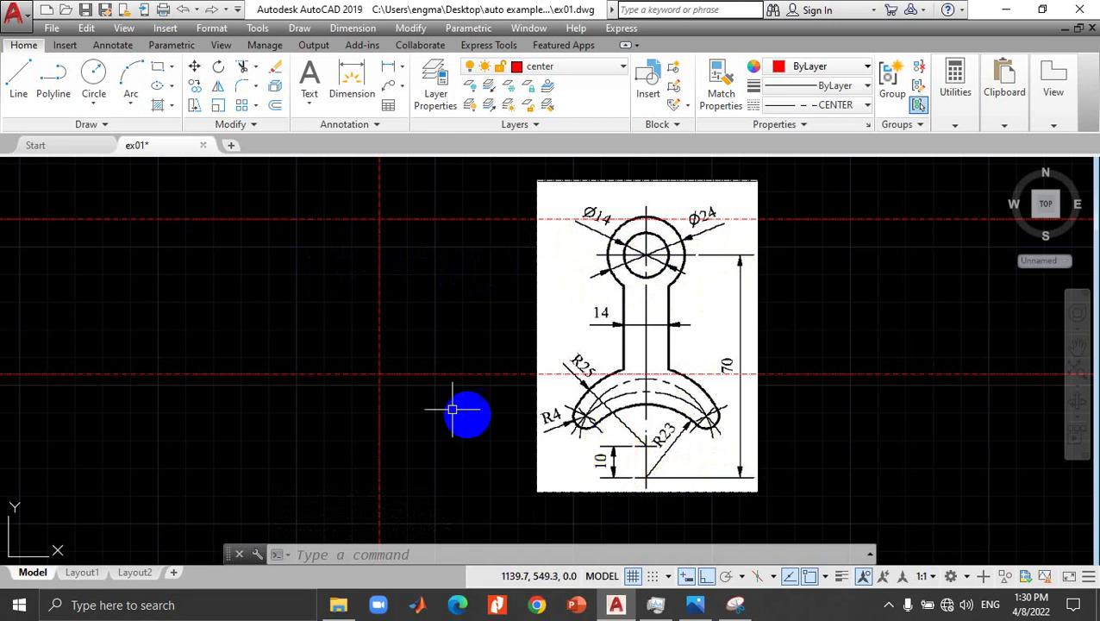
{"action": "left_click", "coordinate": [357, 373]}
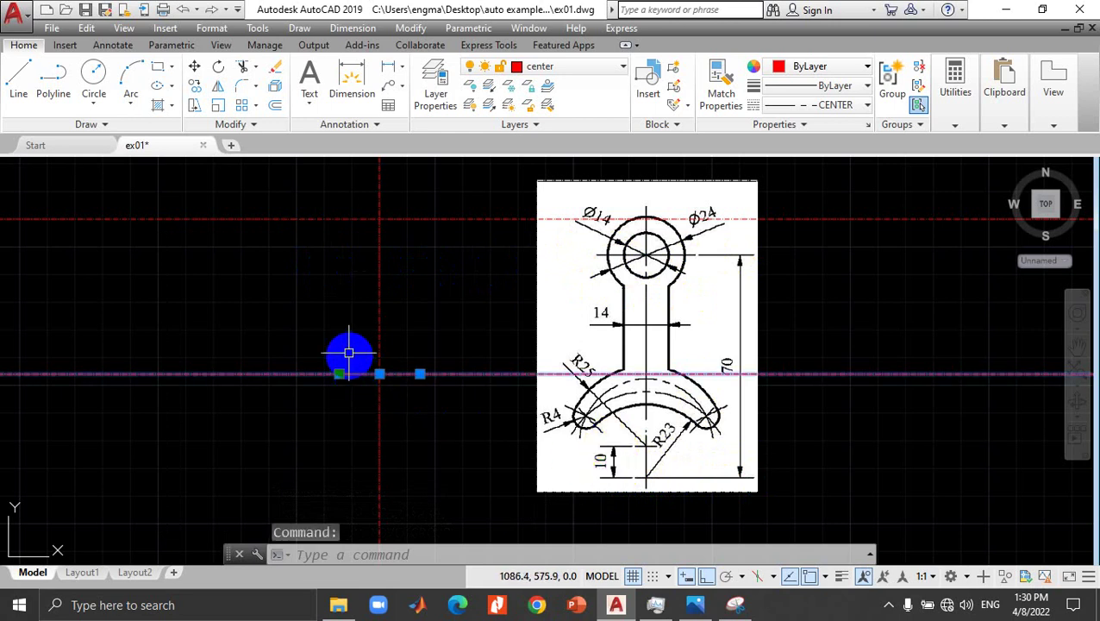
Step: Offset the lower horizontal centre line 10 units upward
{"action": "left_click", "coordinate": [276, 107]}
{"action": "type", "text": "10"}
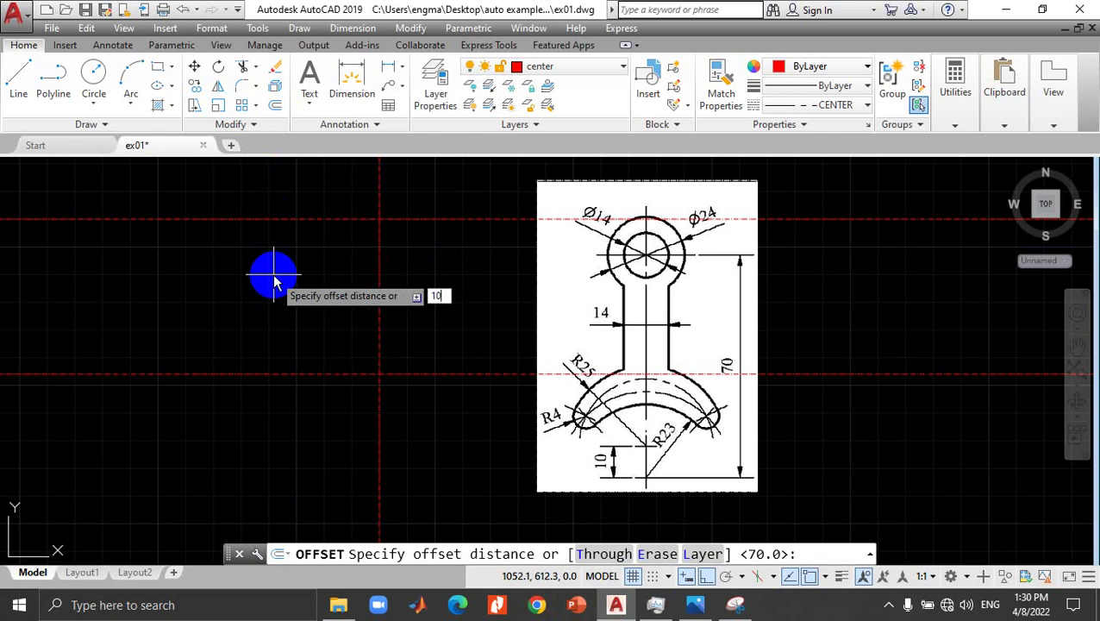
{"action": "key", "text": "Return"}
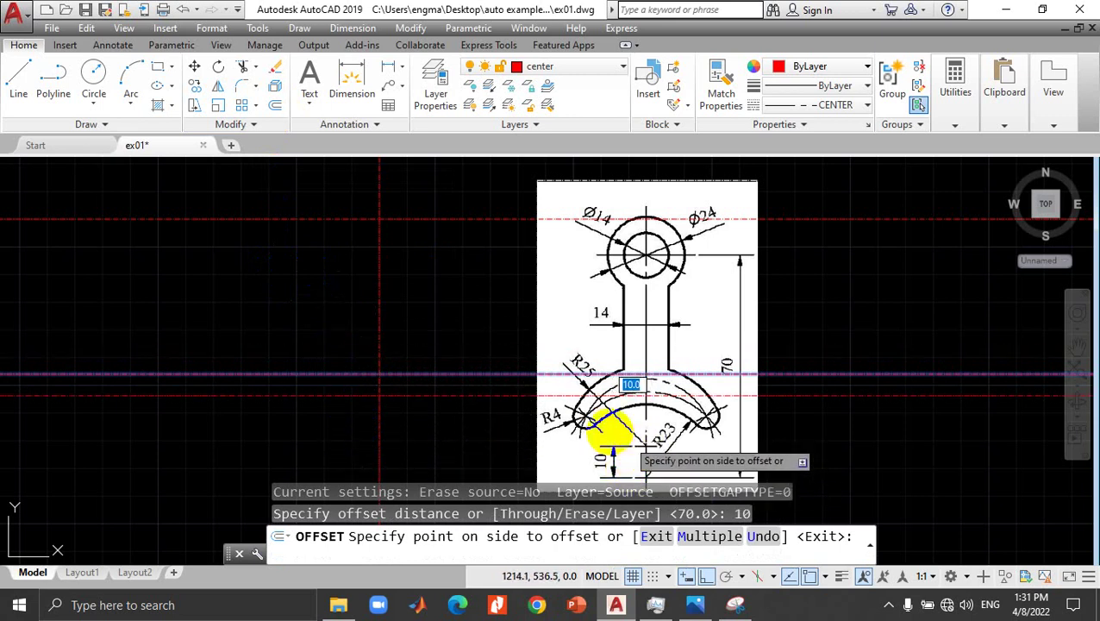
{"action": "left_click", "coordinate": [400, 328]}
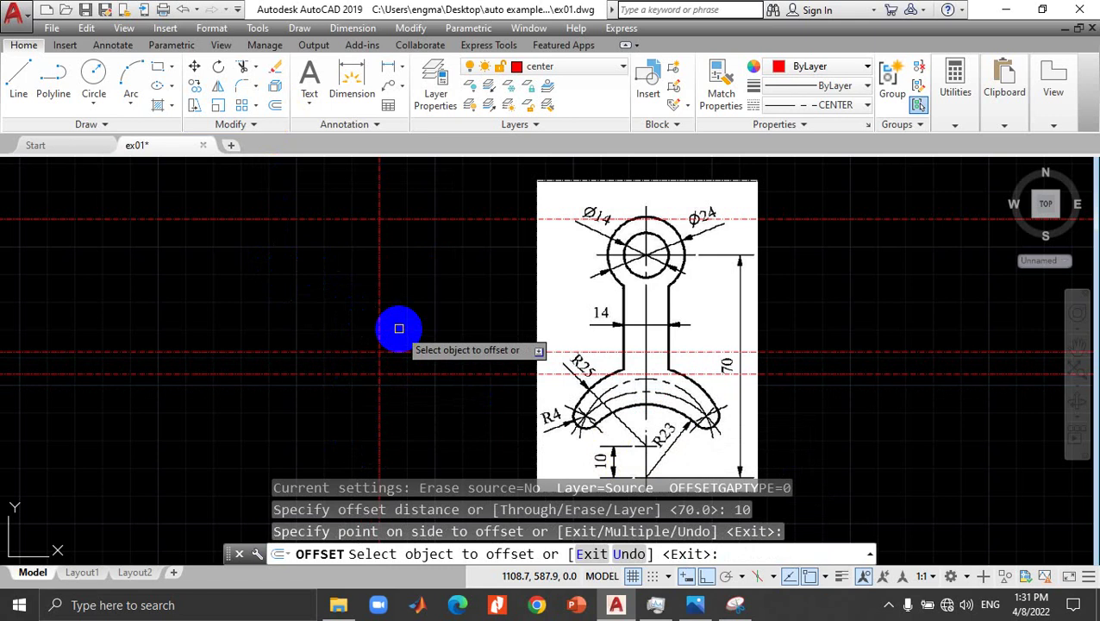
{"action": "key", "text": "Escape"}
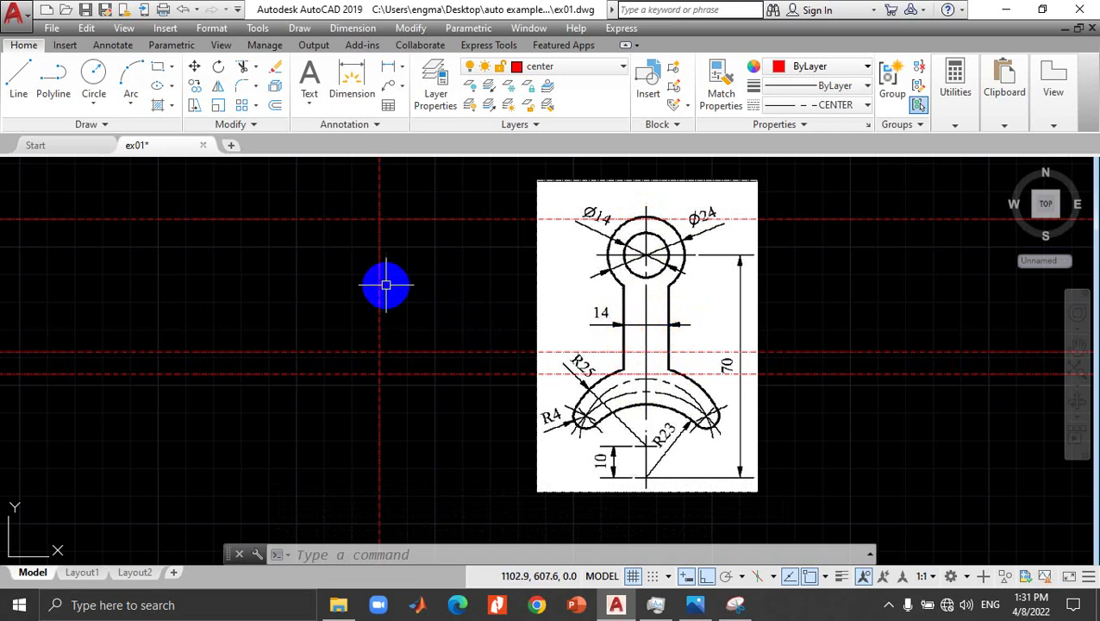
Step: Offset the vertical centre line 7 units to both the right and left using Multiple
{"action": "left_click", "coordinate": [381, 284]}
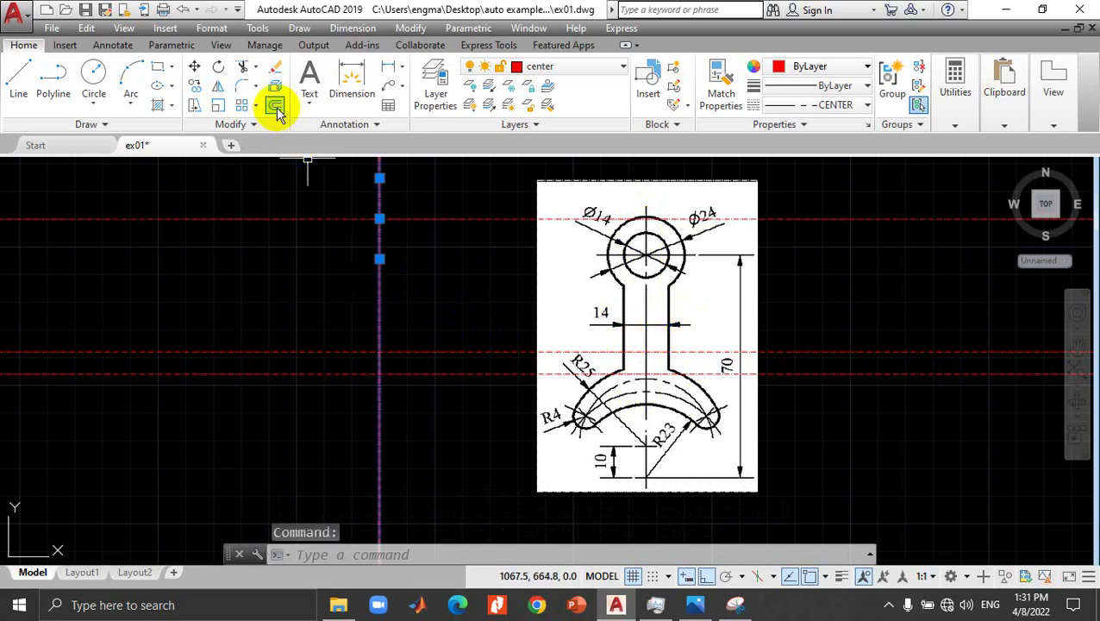
{"action": "left_click", "coordinate": [276, 108]}
{"action": "type", "text": "7"}
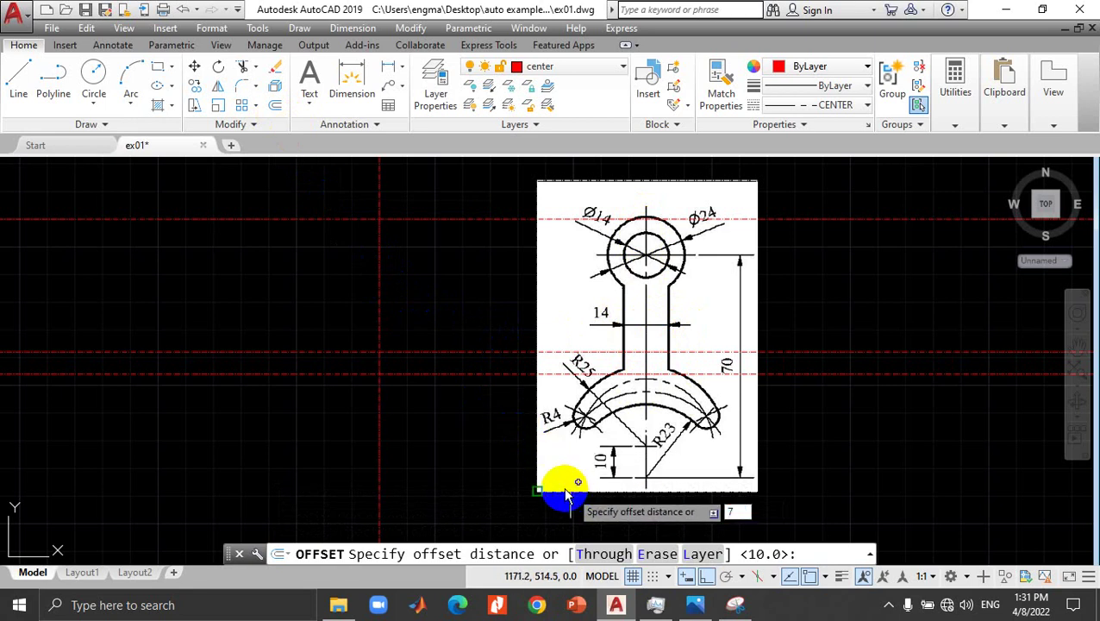
{"action": "key", "text": "Return"}
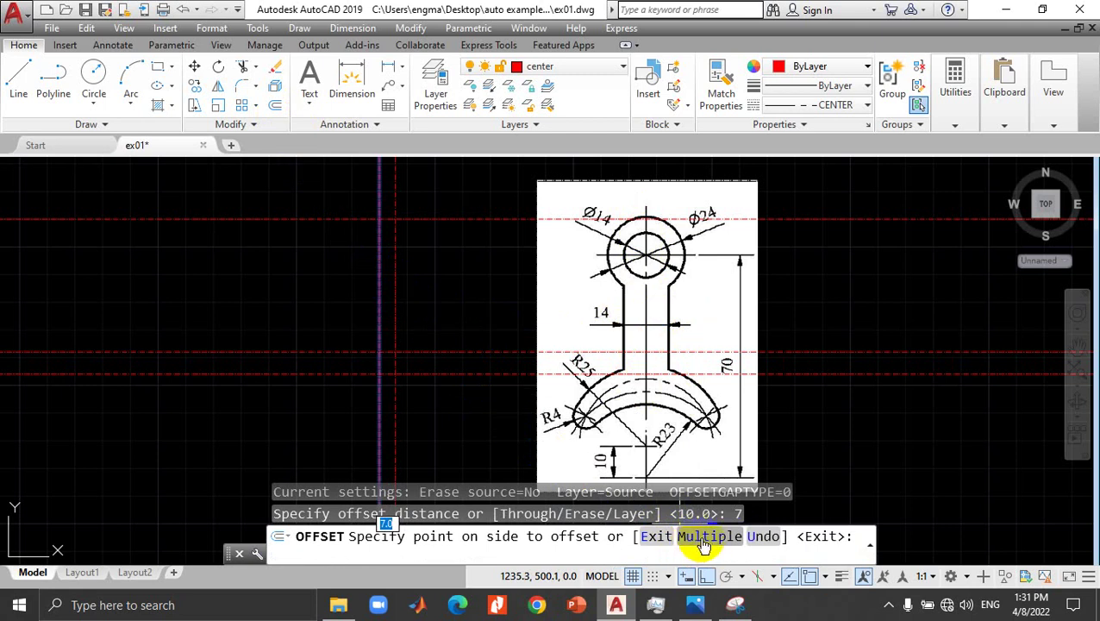
{"action": "left_click", "coordinate": [705, 543]}
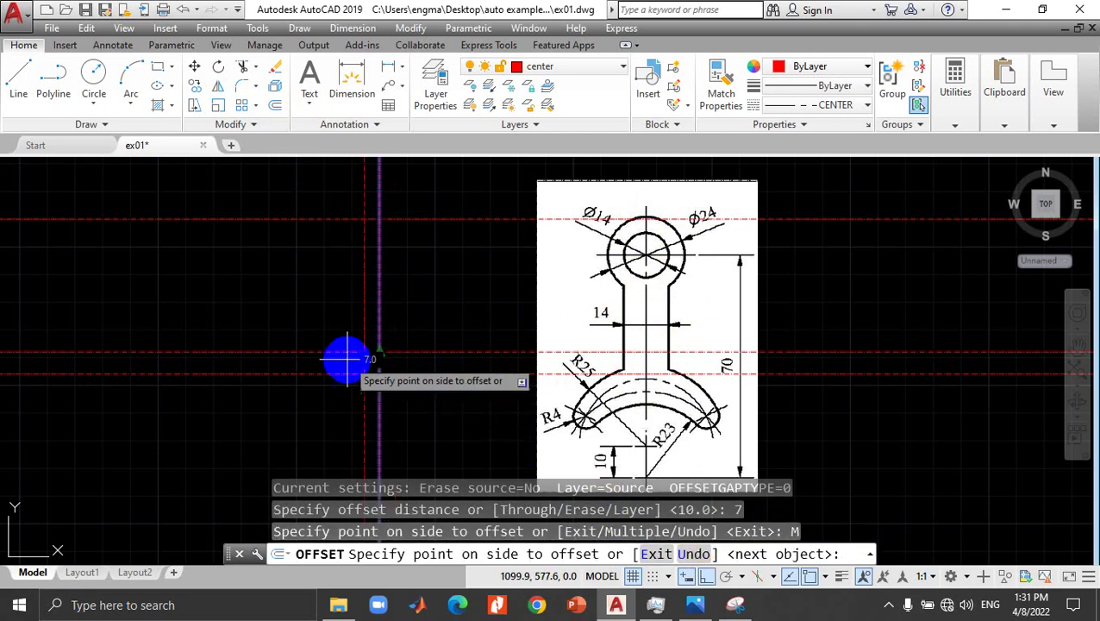
{"action": "left_click", "coordinate": [430, 361]}
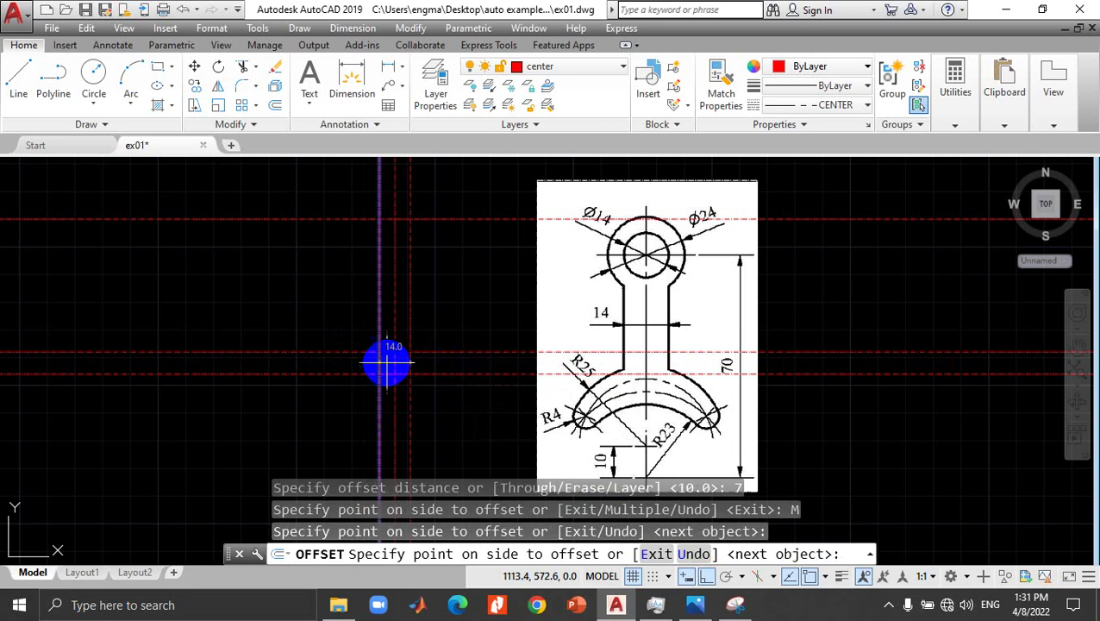
{"action": "left_click", "coordinate": [324, 360]}
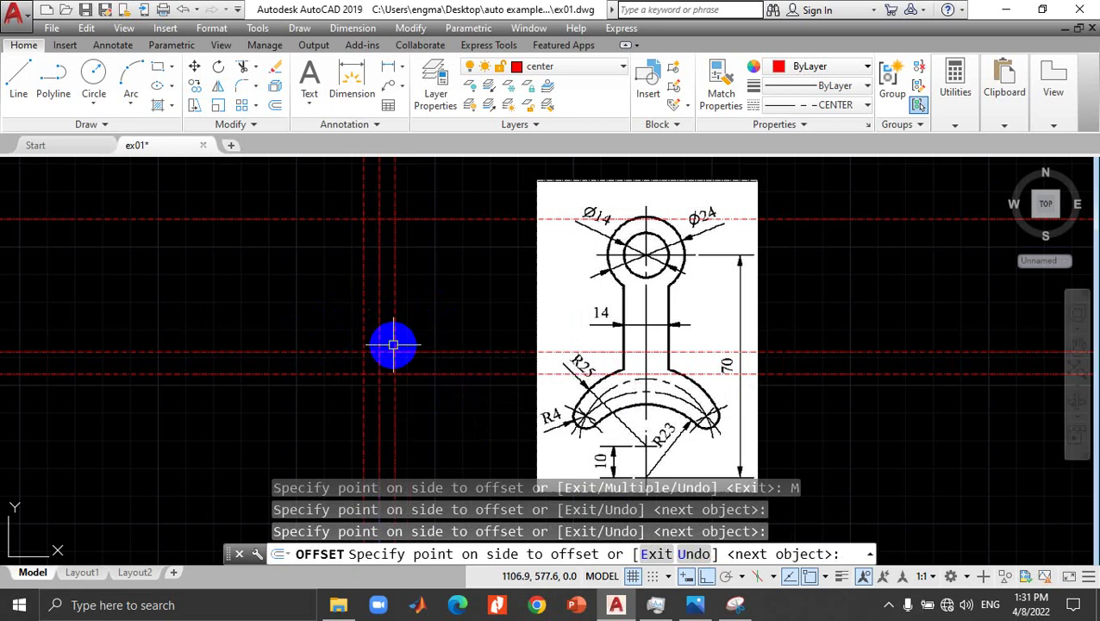
{"action": "key", "text": "Escape"}
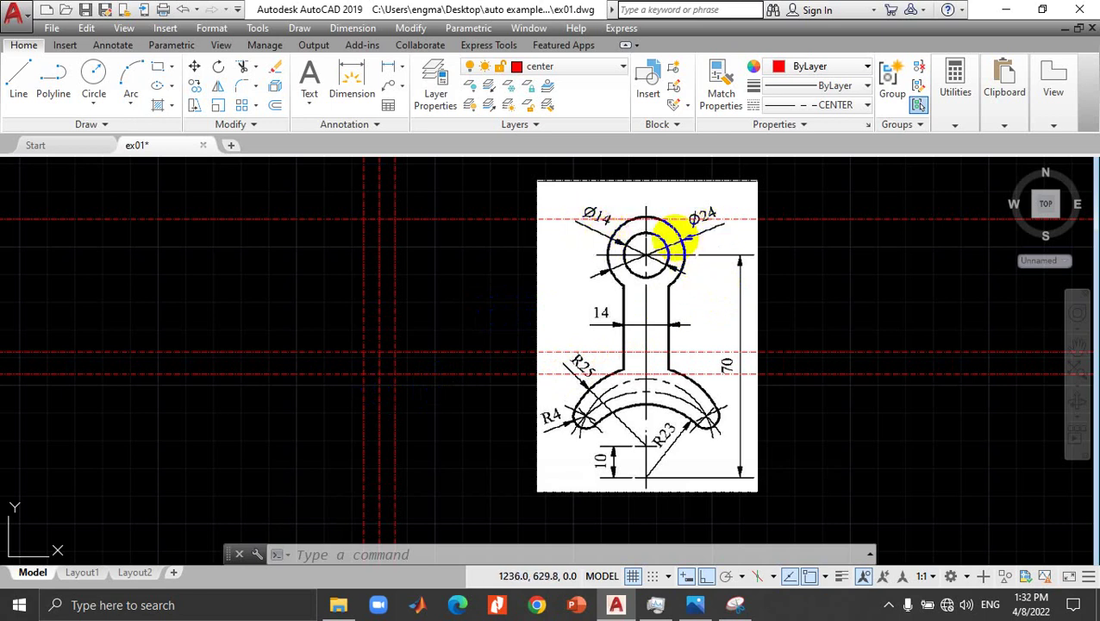
Step: Draw Ø14 and Ø24 circles centred on the upper construction-line intersection
{"action": "left_click", "coordinate": [95, 84]}
{"action": "left_click", "coordinate": [94, 104]}
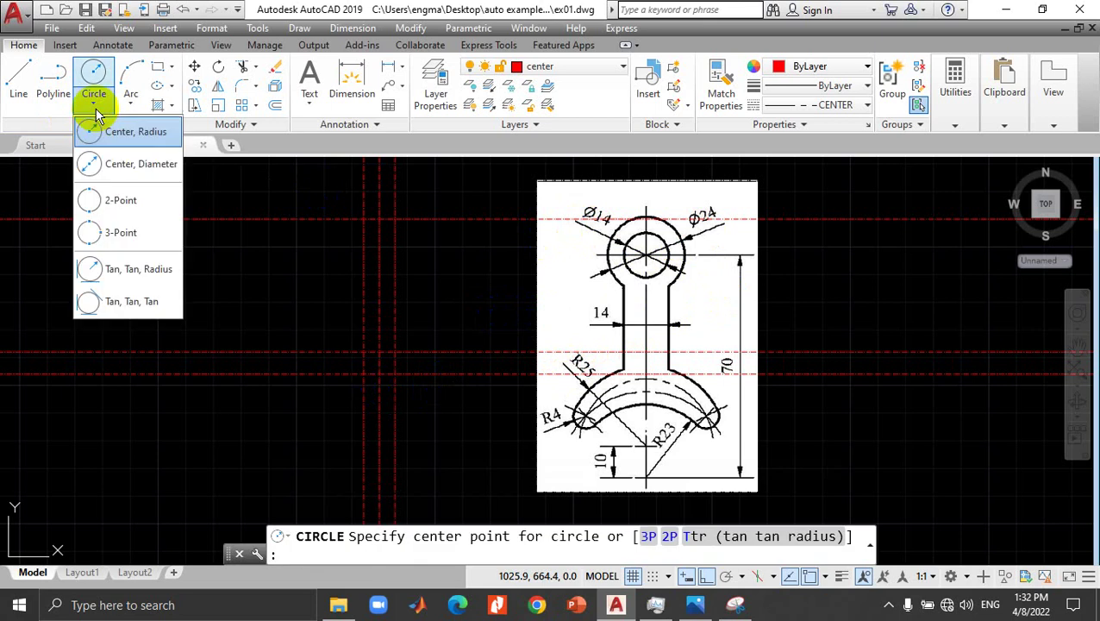
{"action": "left_click", "coordinate": [121, 164]}
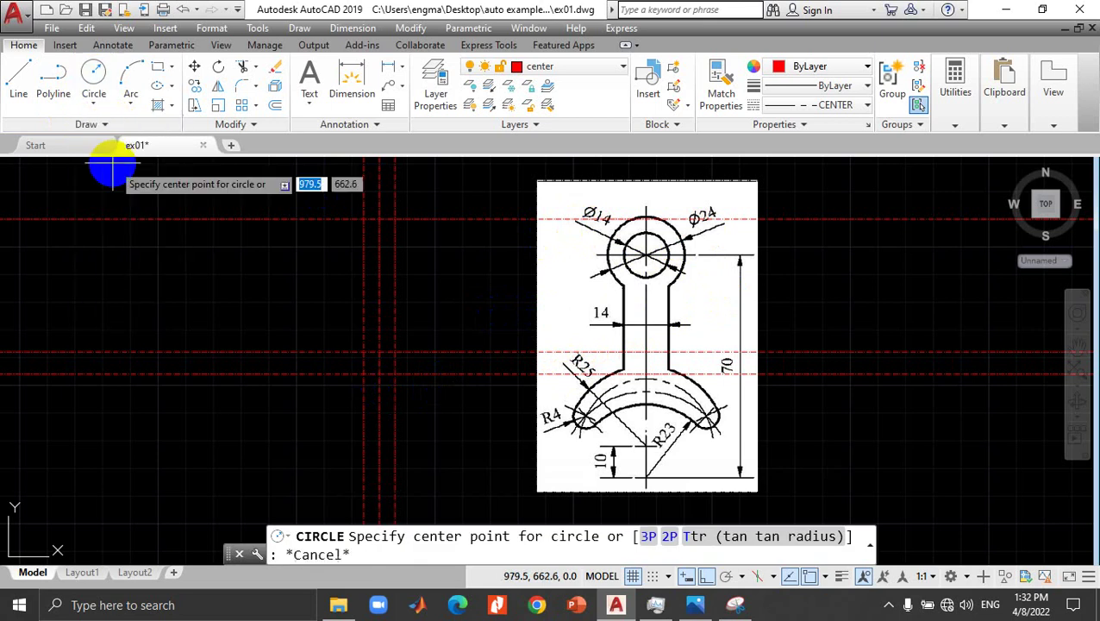
{"action": "left_click", "coordinate": [380, 220]}
{"action": "type", "text": "14"}
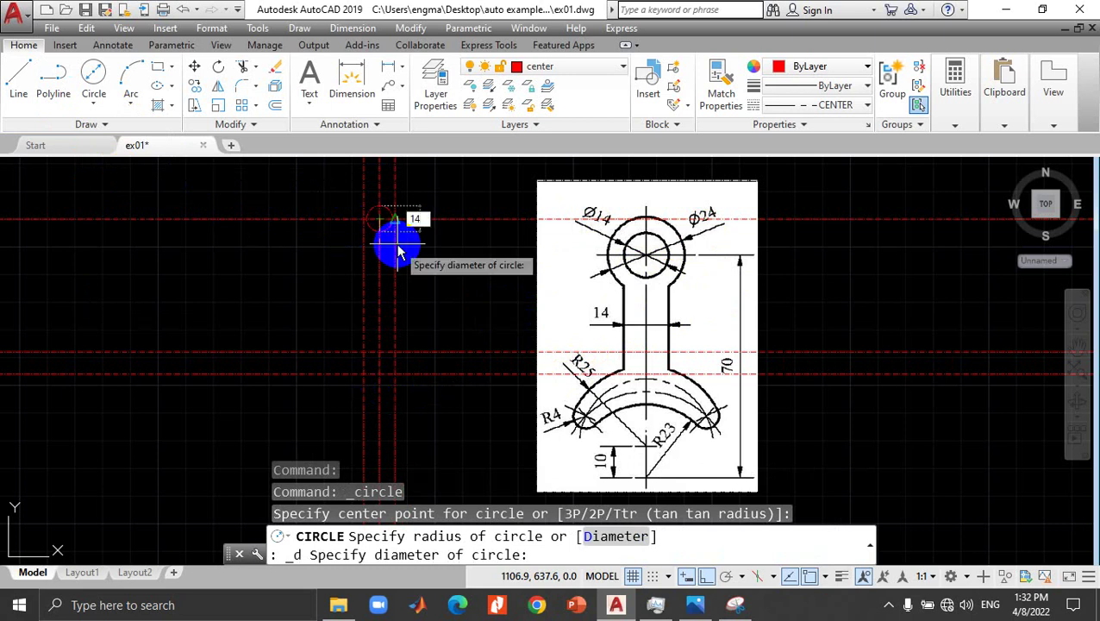
{"action": "key", "text": "Return"}
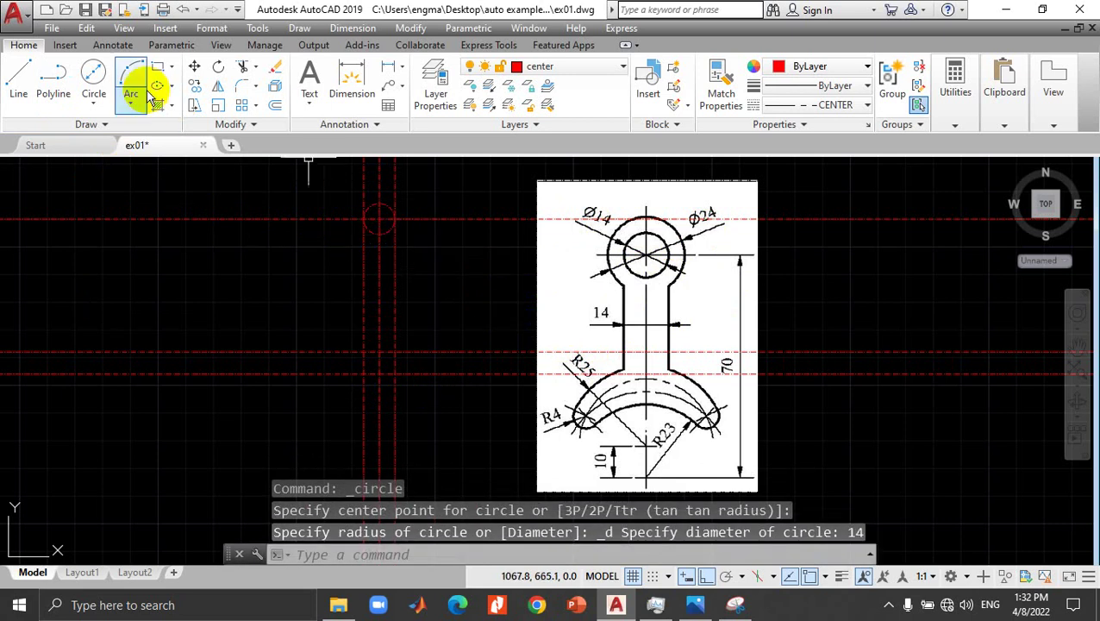
{"action": "left_click", "coordinate": [99, 82]}
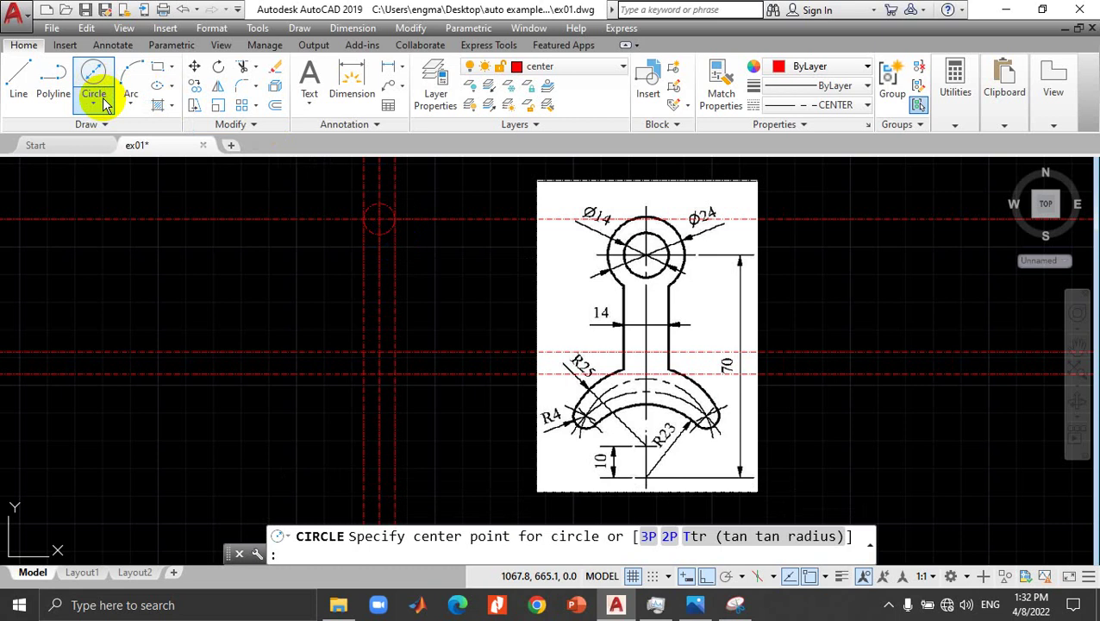
{"action": "left_click", "coordinate": [94, 102]}
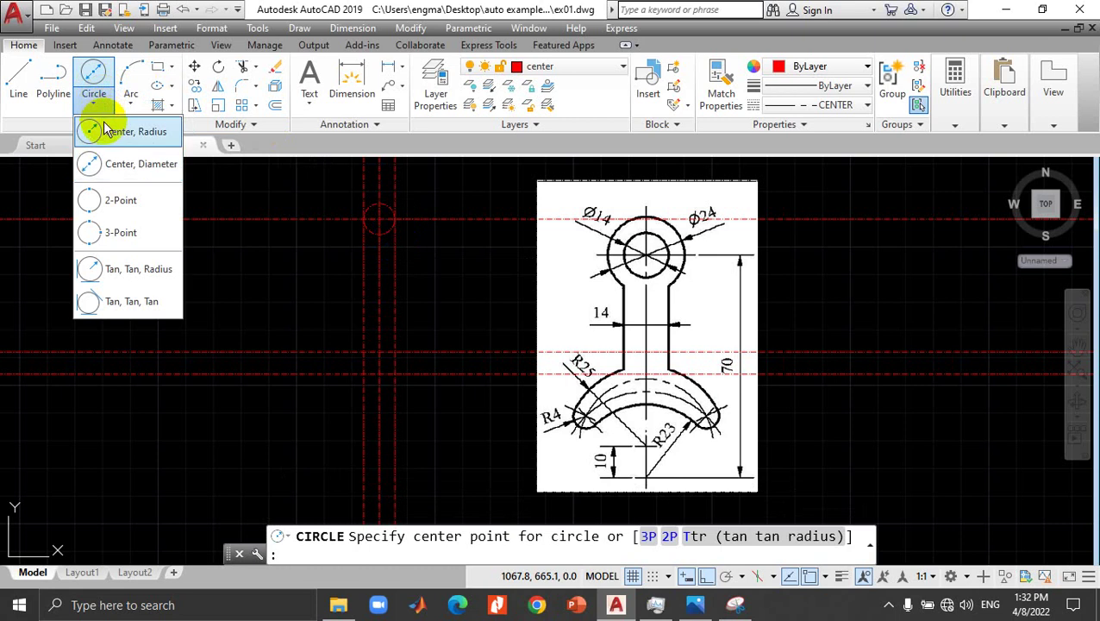
{"action": "left_click", "coordinate": [153, 167]}
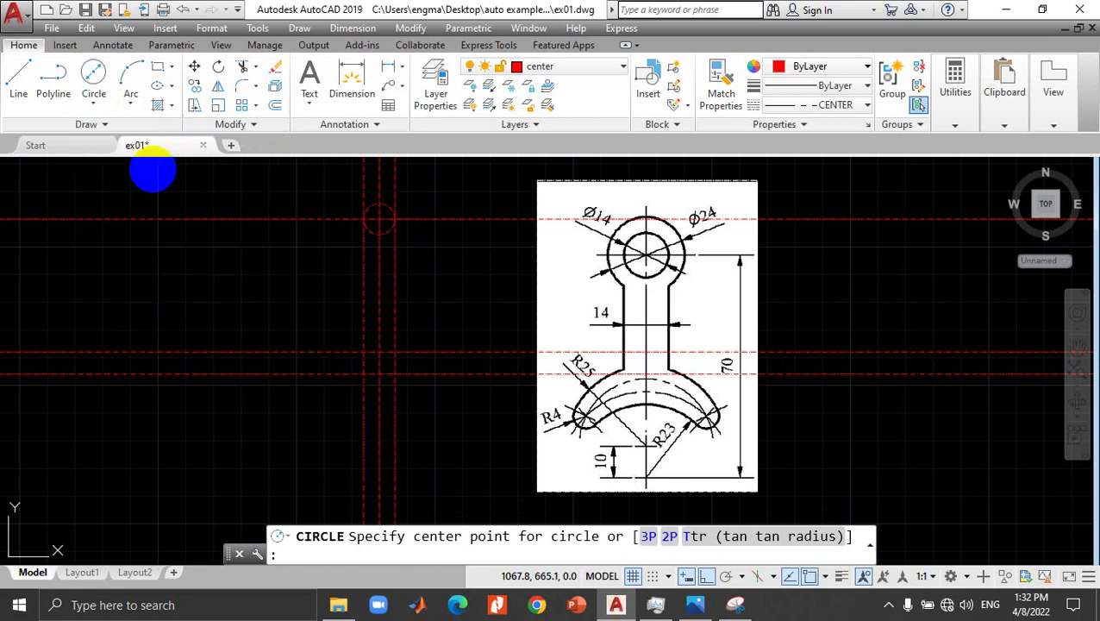
{"action": "left_click", "coordinate": [380, 220]}
{"action": "type", "text": "24"}
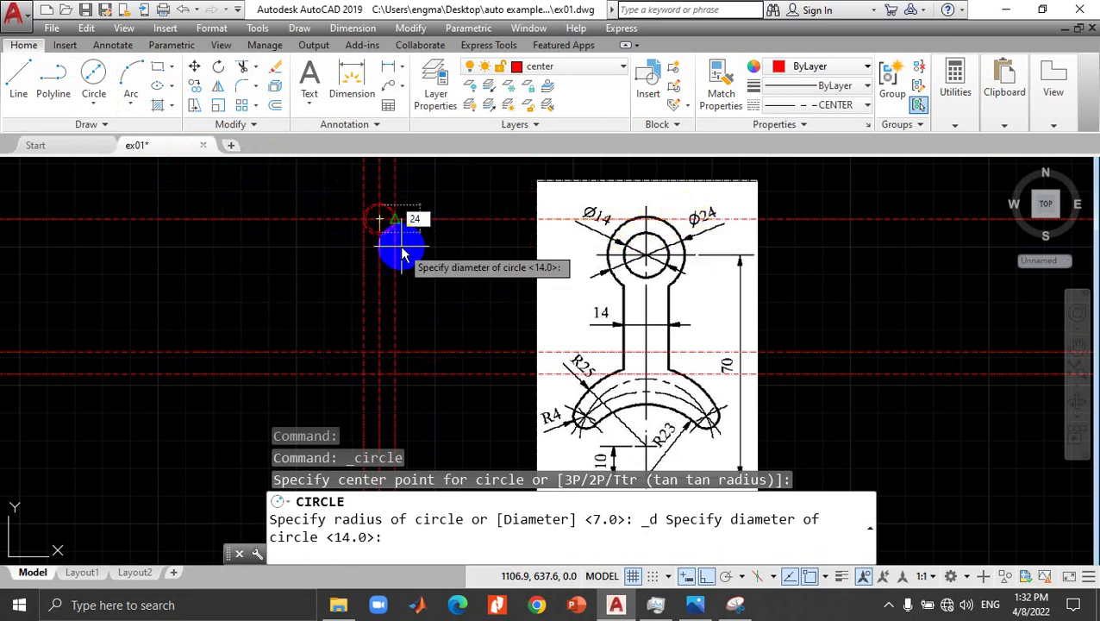
{"action": "key", "text": "Return"}
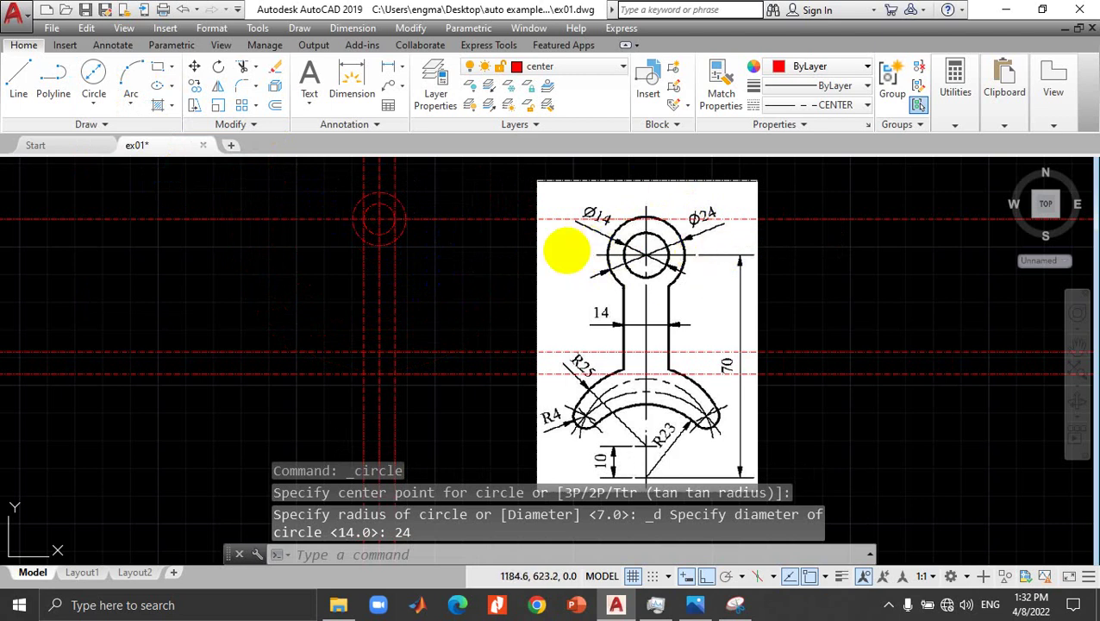
{"action": "left_click", "coordinate": [436, 283]}
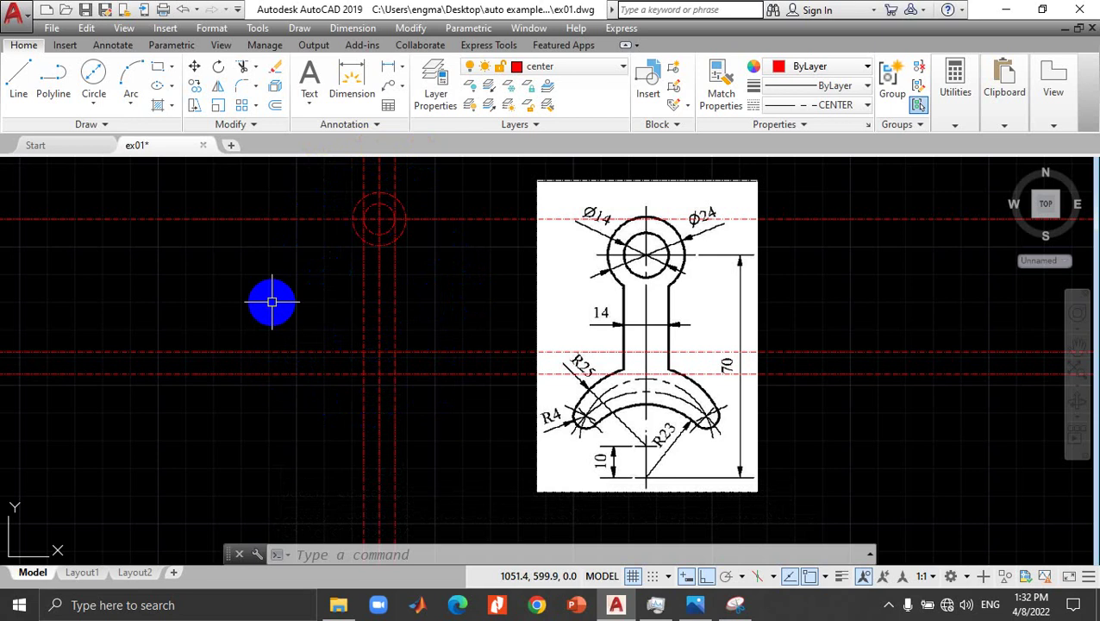
Step: Move both concentric circles to layer 0 with ByLayer linetype
{"action": "left_click", "coordinate": [385, 225]}
{"action": "left_click", "coordinate": [385, 226]}
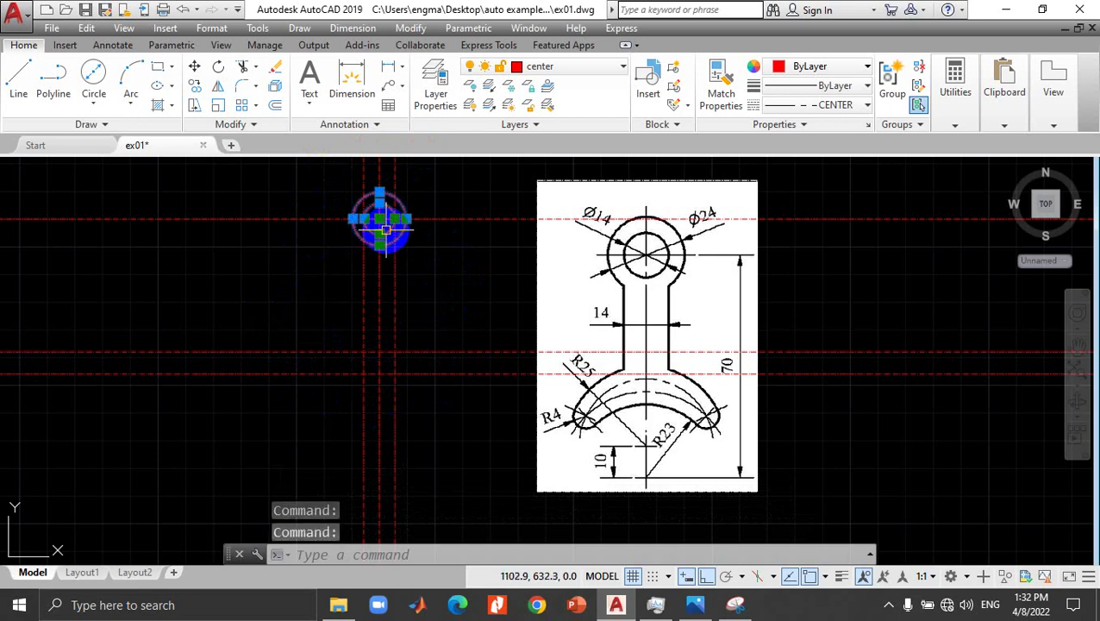
{"action": "left_click", "coordinate": [587, 74]}
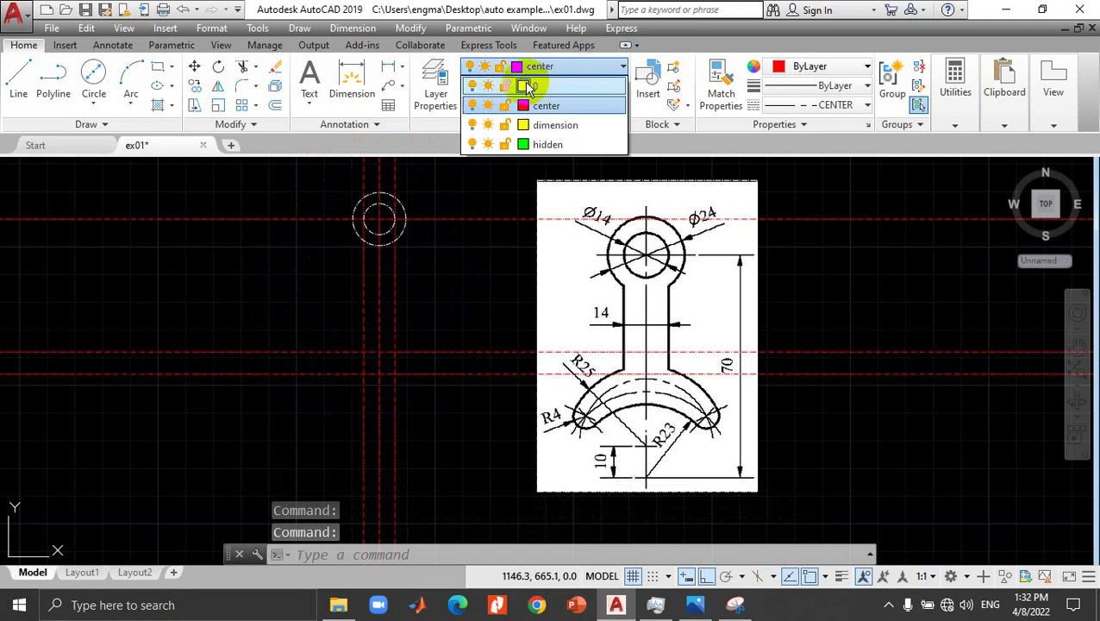
{"action": "left_click", "coordinate": [541, 87]}
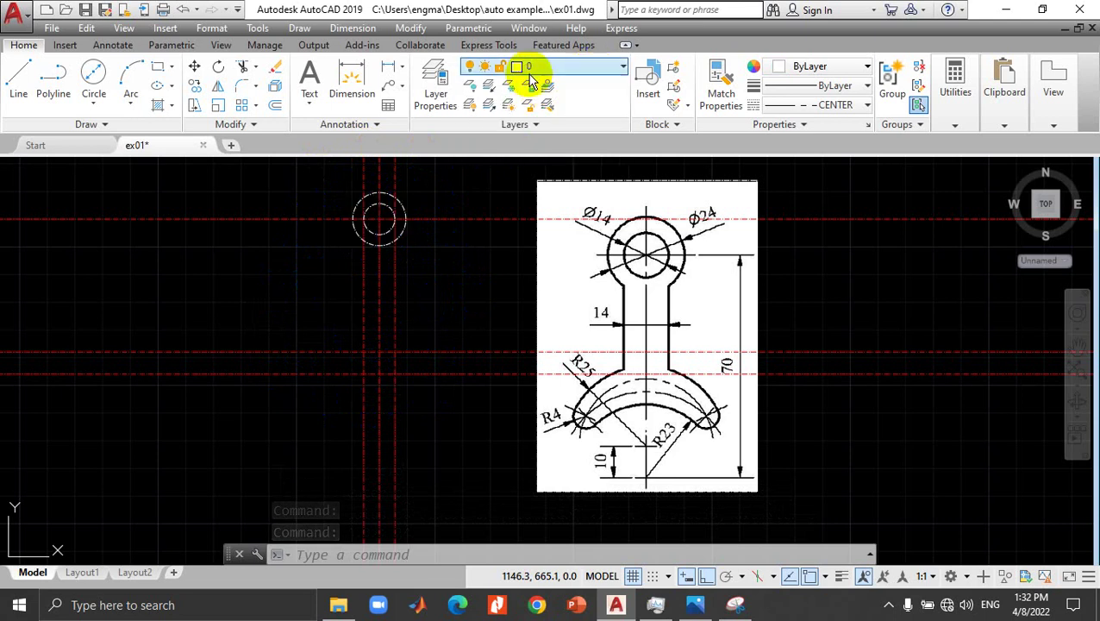
{"action": "left_click", "coordinate": [536, 69]}
{"action": "left_click", "coordinate": [536, 69]}
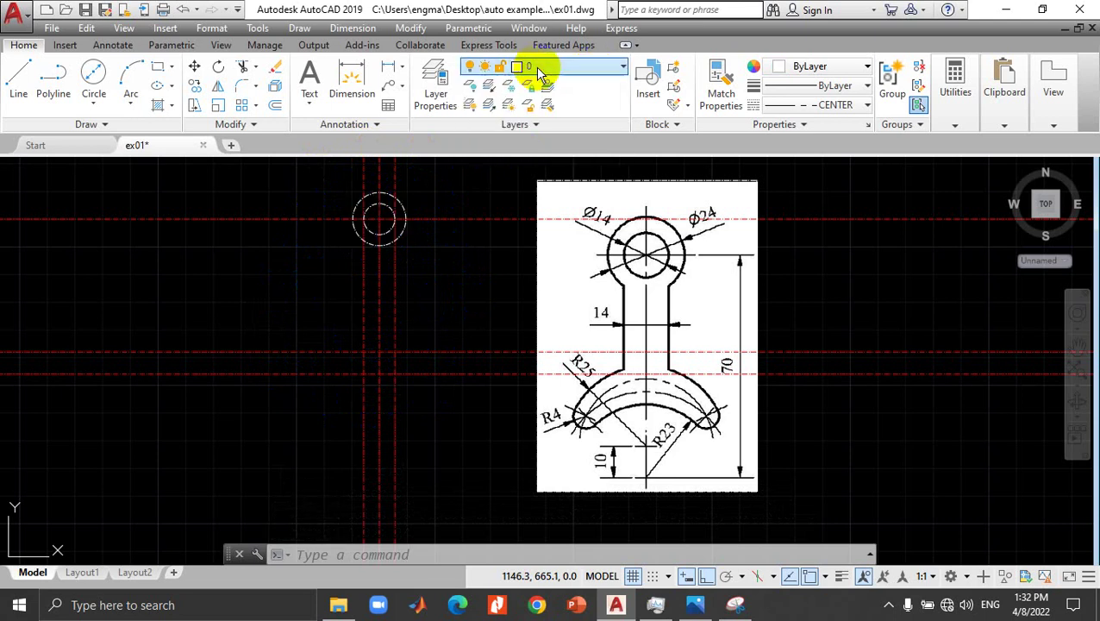
{"action": "left_click", "coordinate": [768, 105]}
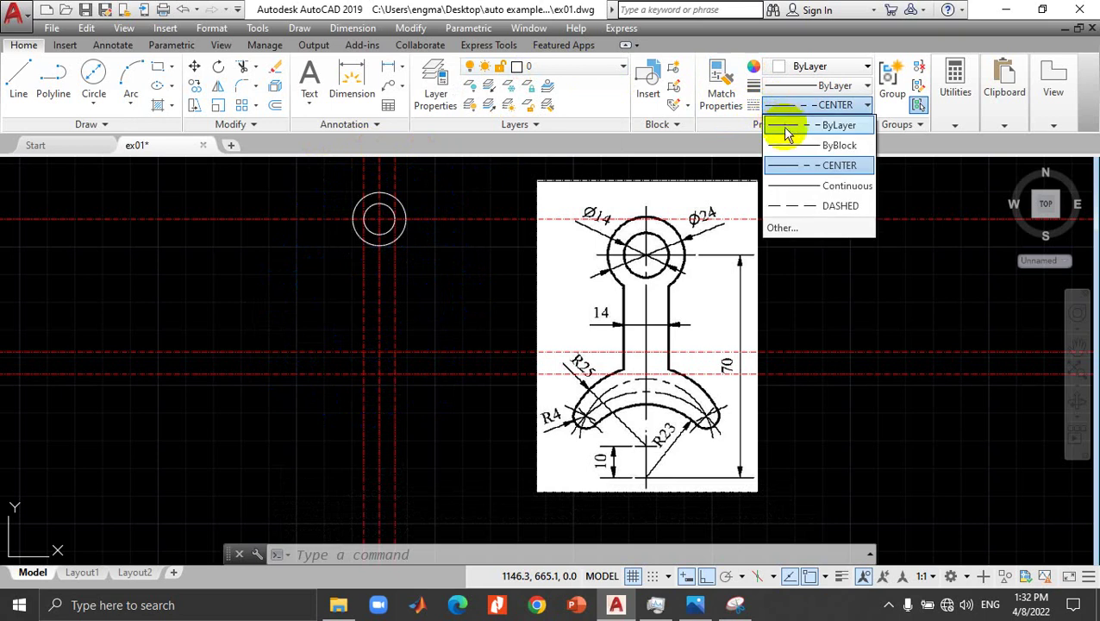
{"action": "left_click", "coordinate": [789, 125]}
Step: Check a circle's properties, then set the current linetype to ByLayer
{"action": "left_click", "coordinate": [405, 218]}
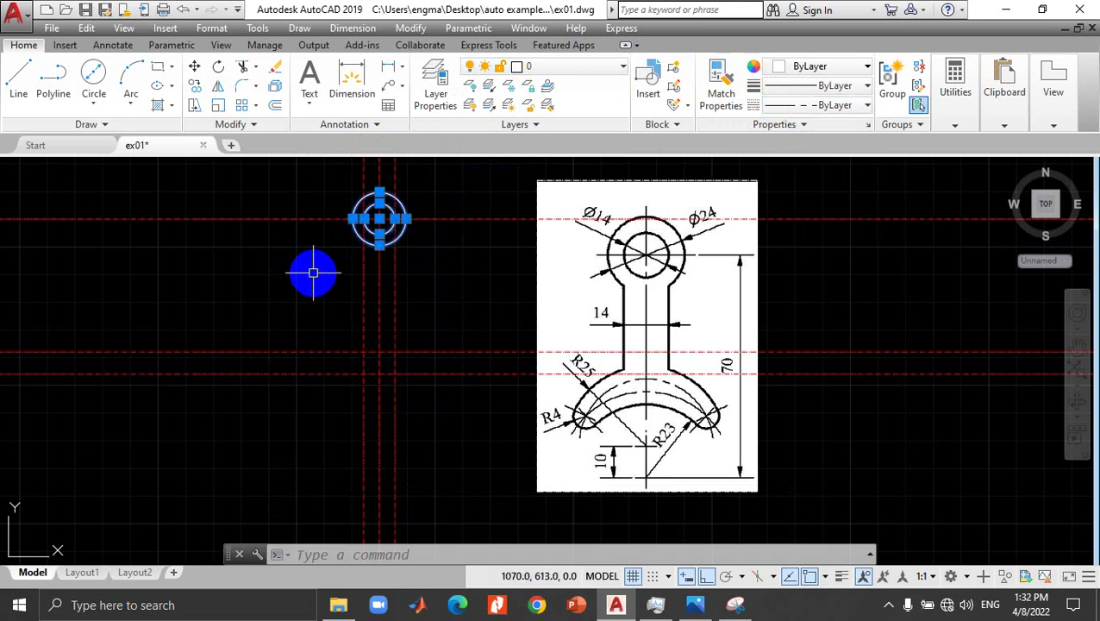
{"action": "key", "text": "Escape"}
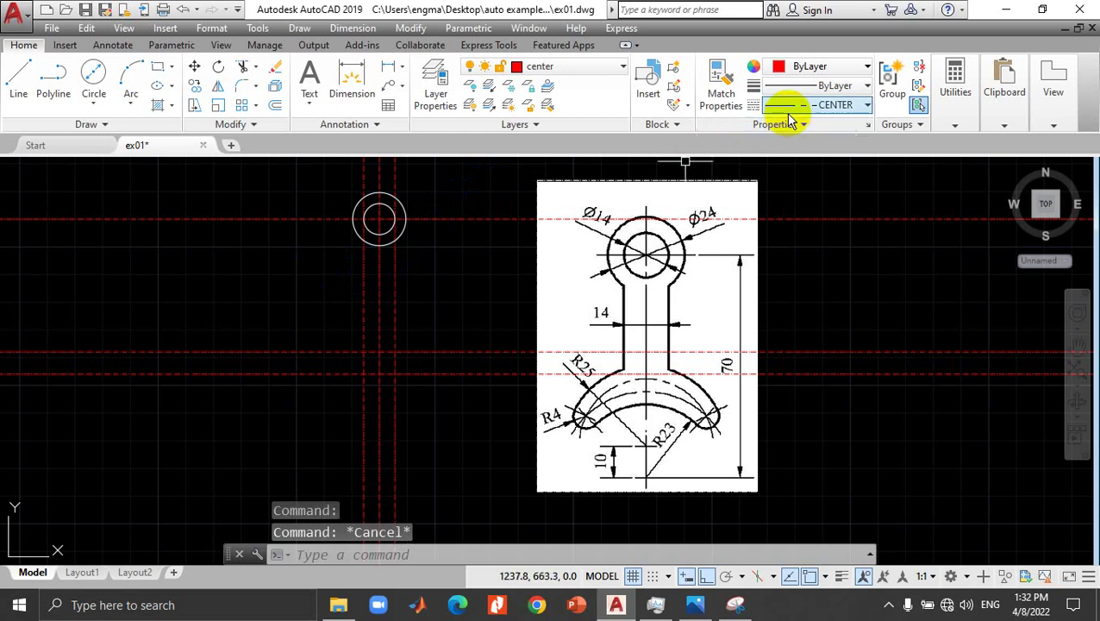
{"action": "left_click", "coordinate": [786, 109]}
{"action": "left_click", "coordinate": [785, 118]}
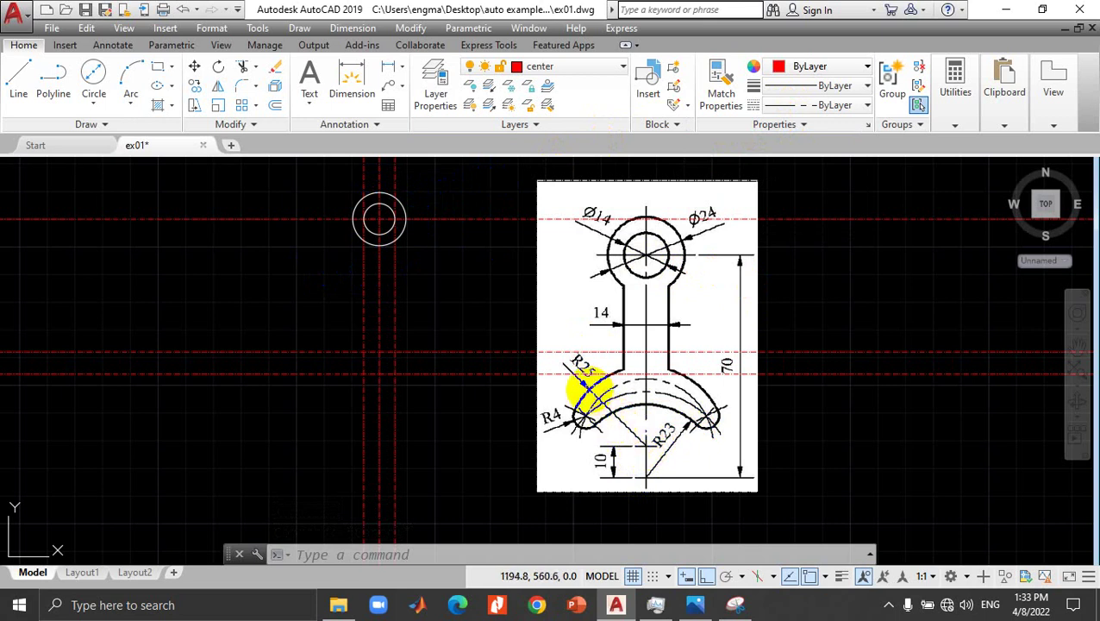
Step: Draw a radius-23 circle centred on the lower construction-line intersection
{"action": "left_click", "coordinate": [95, 107]}
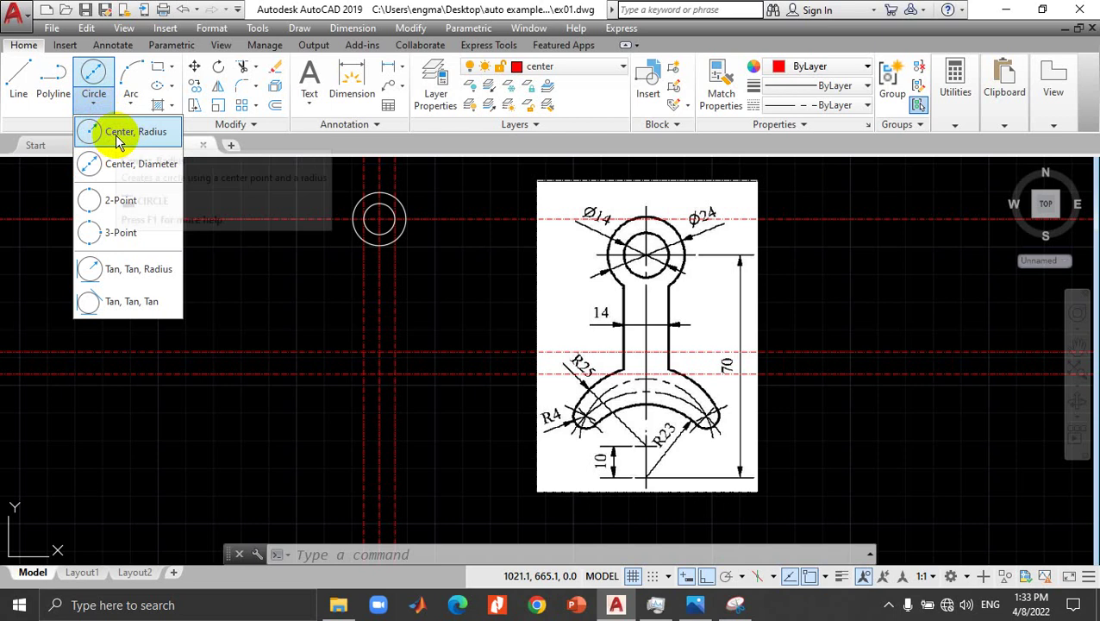
{"action": "left_click", "coordinate": [113, 139]}
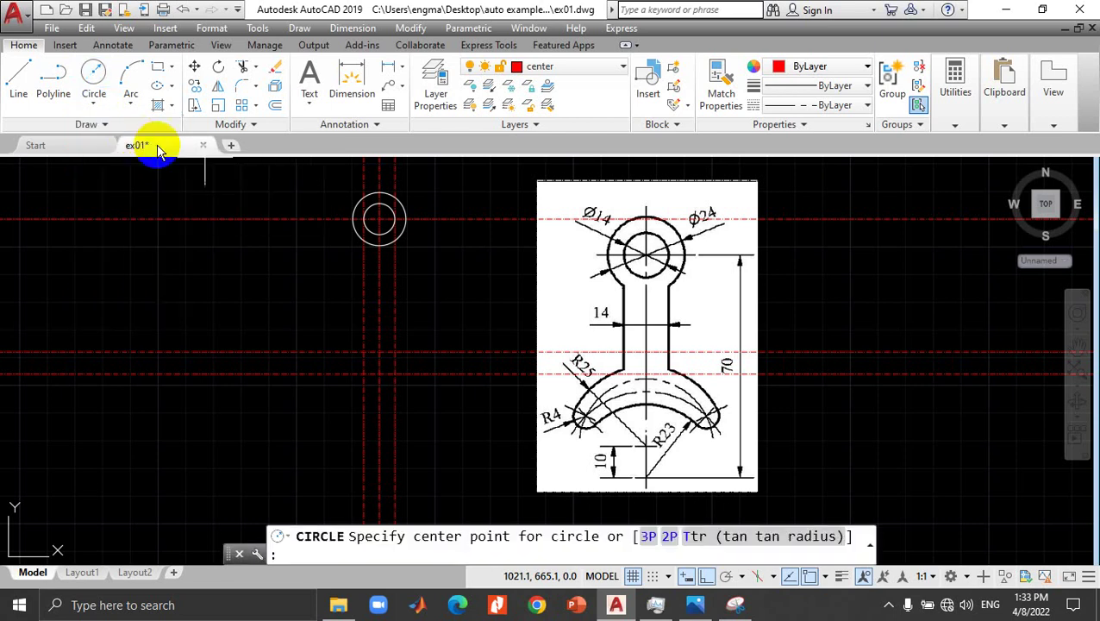
{"action": "left_click", "coordinate": [380, 372]}
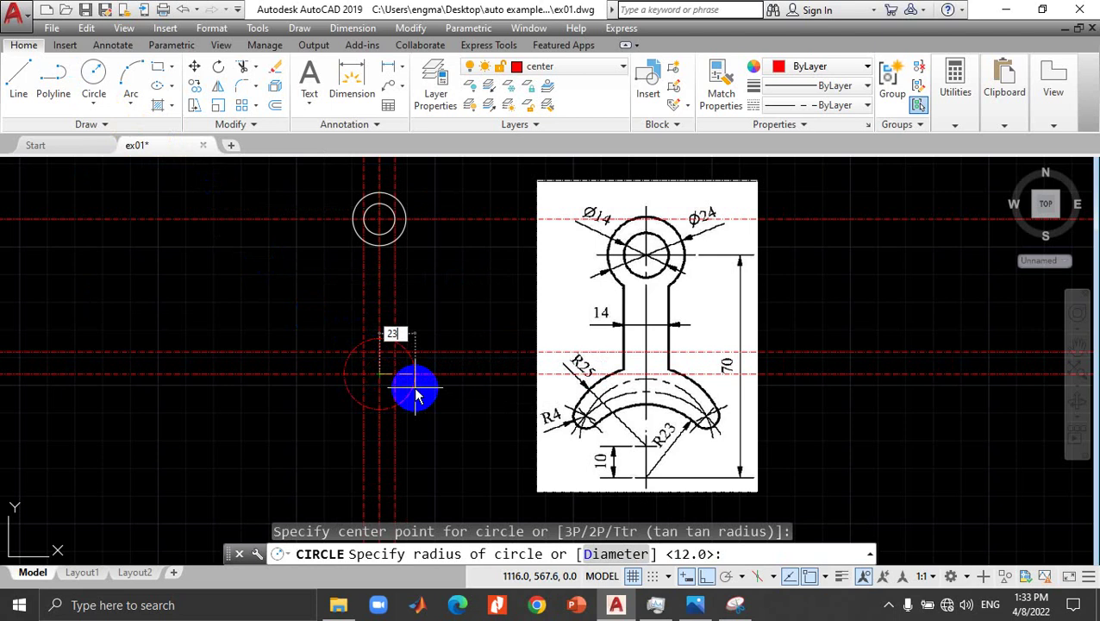
{"action": "key", "text": "Return"}
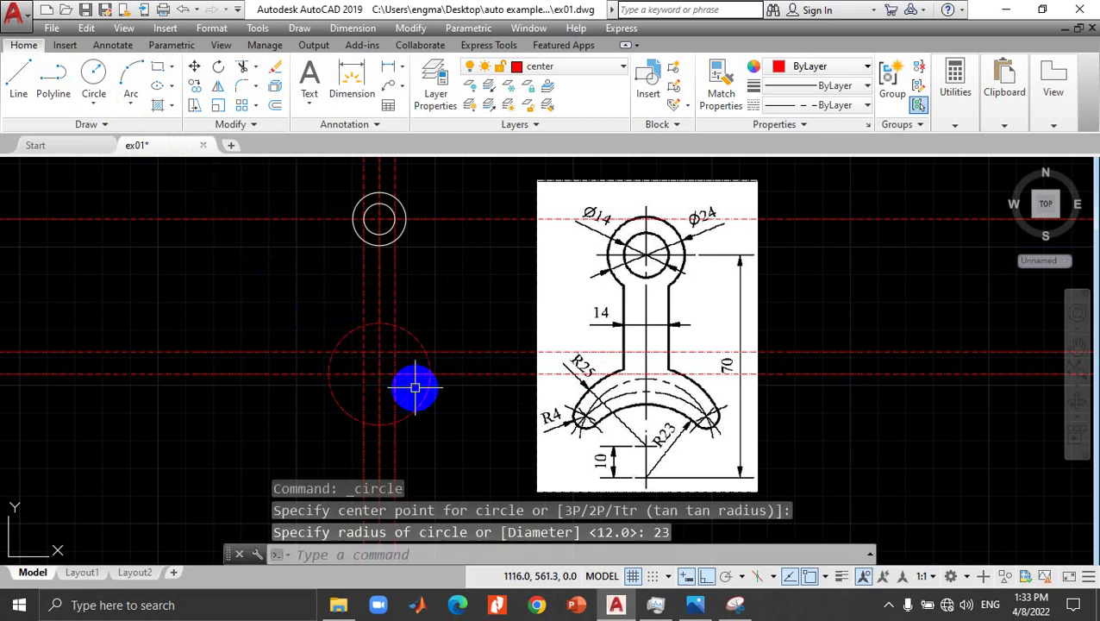
Step: Draw a radius-25 circle centred at the midpoint snap on the vertical line
{"action": "left_click", "coordinate": [93, 73]}
{"action": "left_click", "coordinate": [94, 105]}
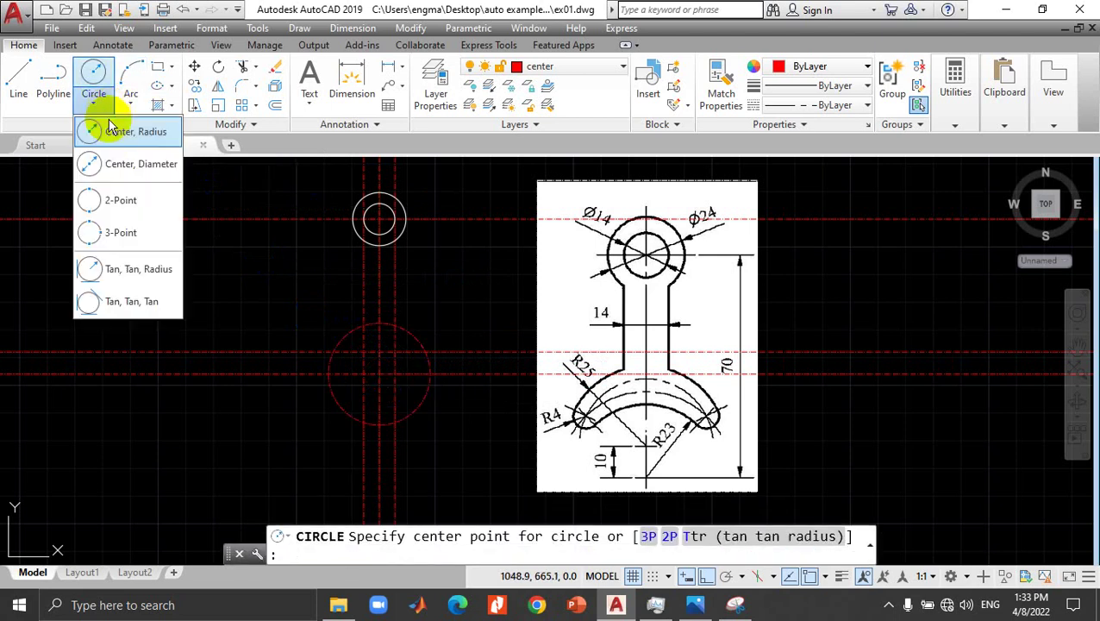
{"action": "left_click", "coordinate": [112, 138]}
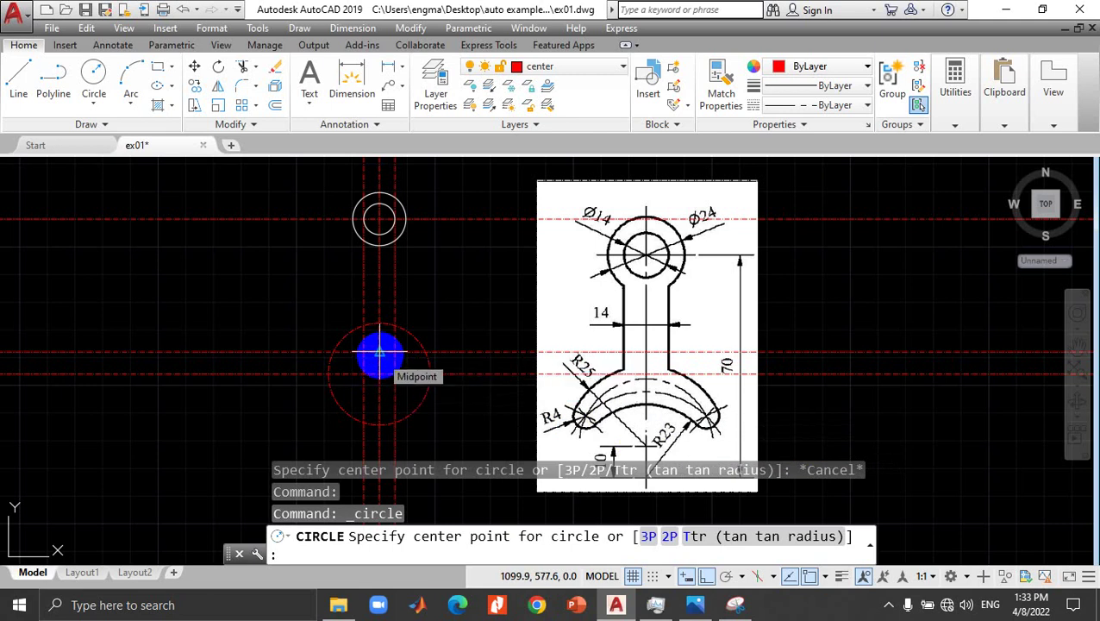
{"action": "left_click", "coordinate": [379, 351]}
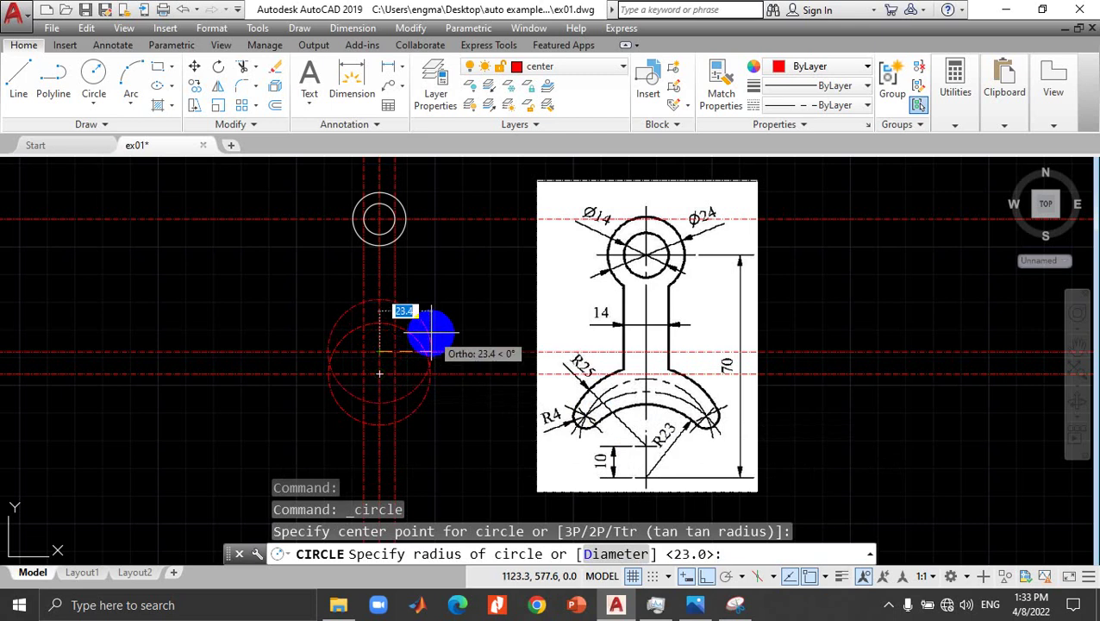
{"action": "key", "text": "Return"}
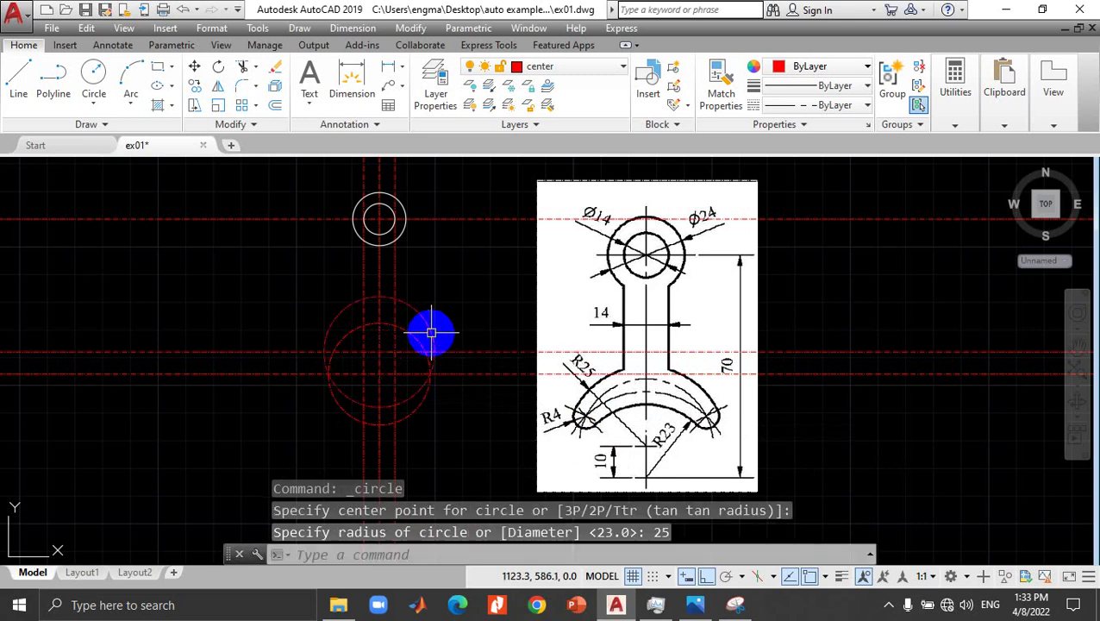
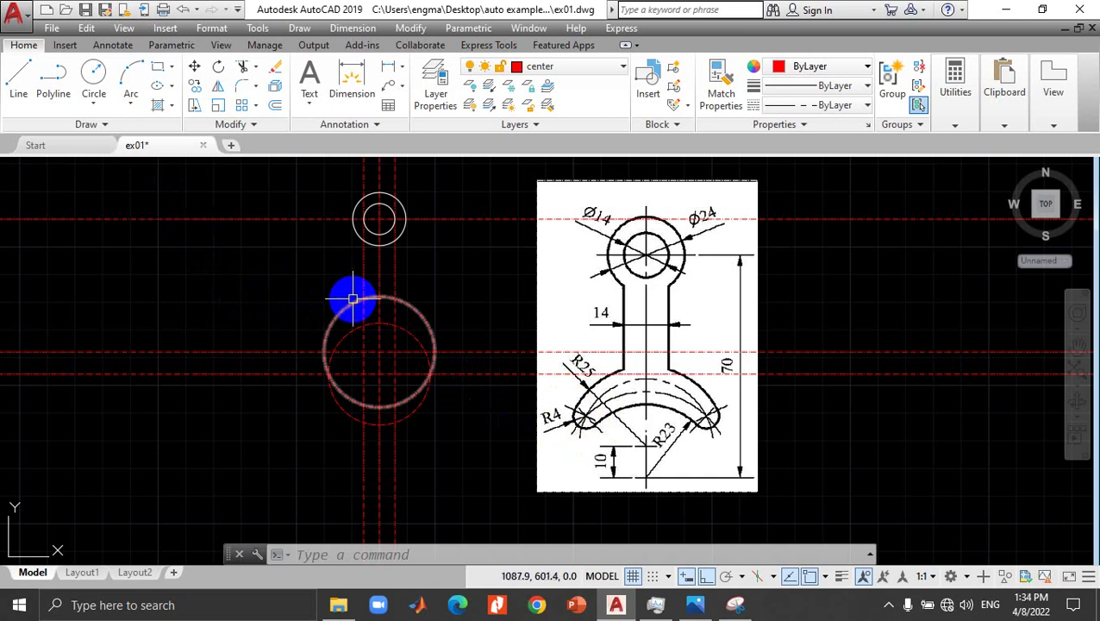
Step: Move both red dashed circles onto layer 0 so they become solid
{"action": "left_click", "coordinate": [354, 302]}
{"action": "left_click", "coordinate": [353, 323]}
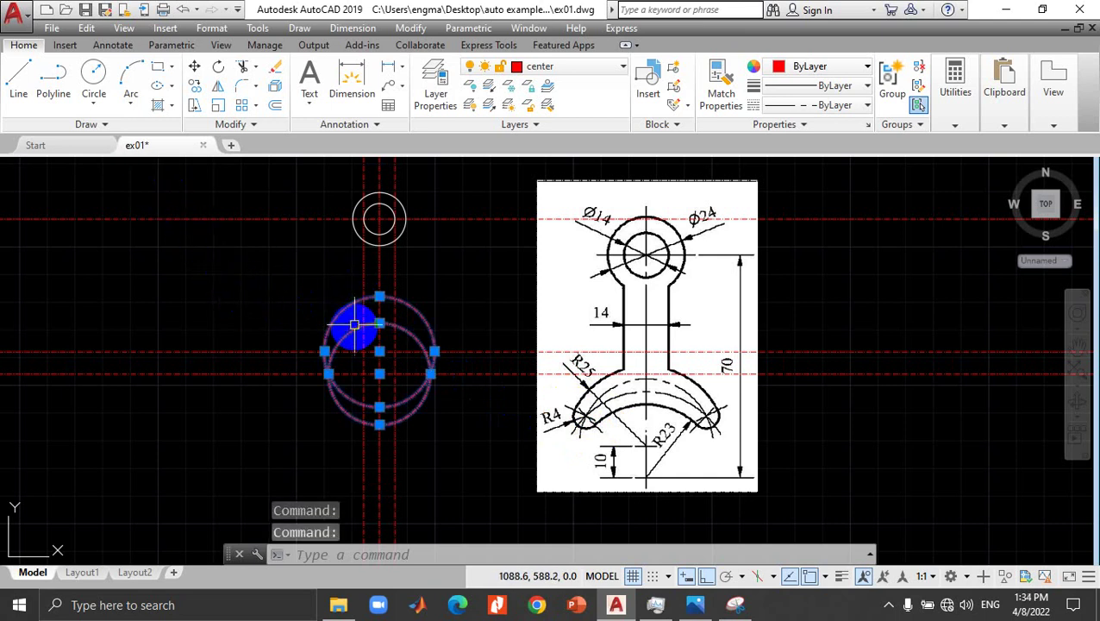
{"action": "left_click", "coordinate": [565, 69]}
{"action": "left_click", "coordinate": [539, 85]}
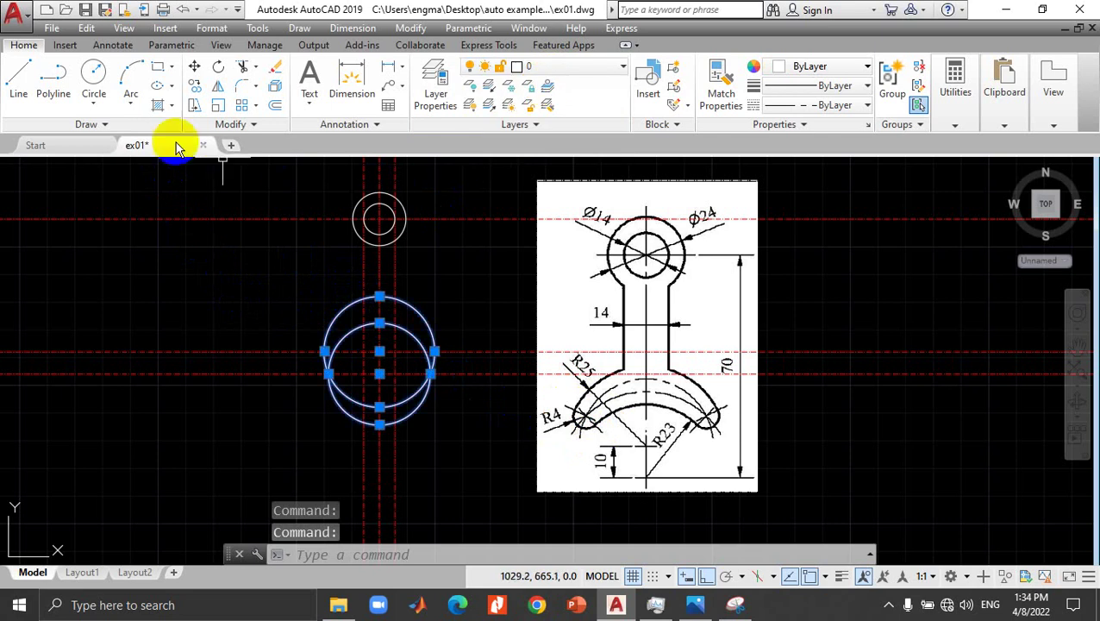
{"action": "key", "text": "Escape"}
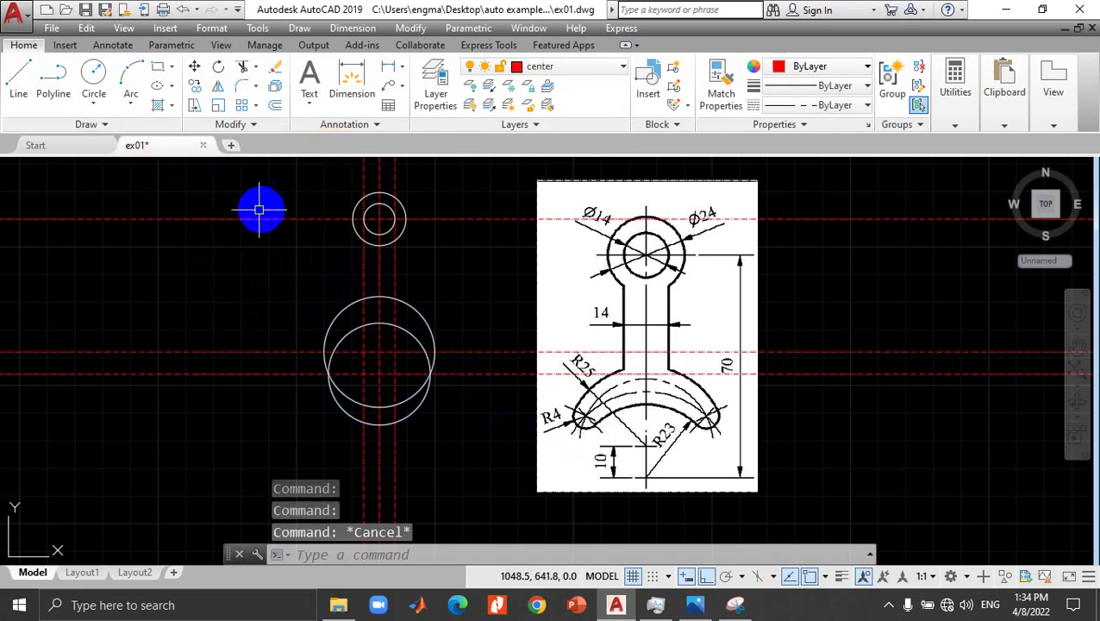
Step: Check which layer the inner circle is on, then bring up the Circle method list
{"action": "left_click", "coordinate": [365, 325]}
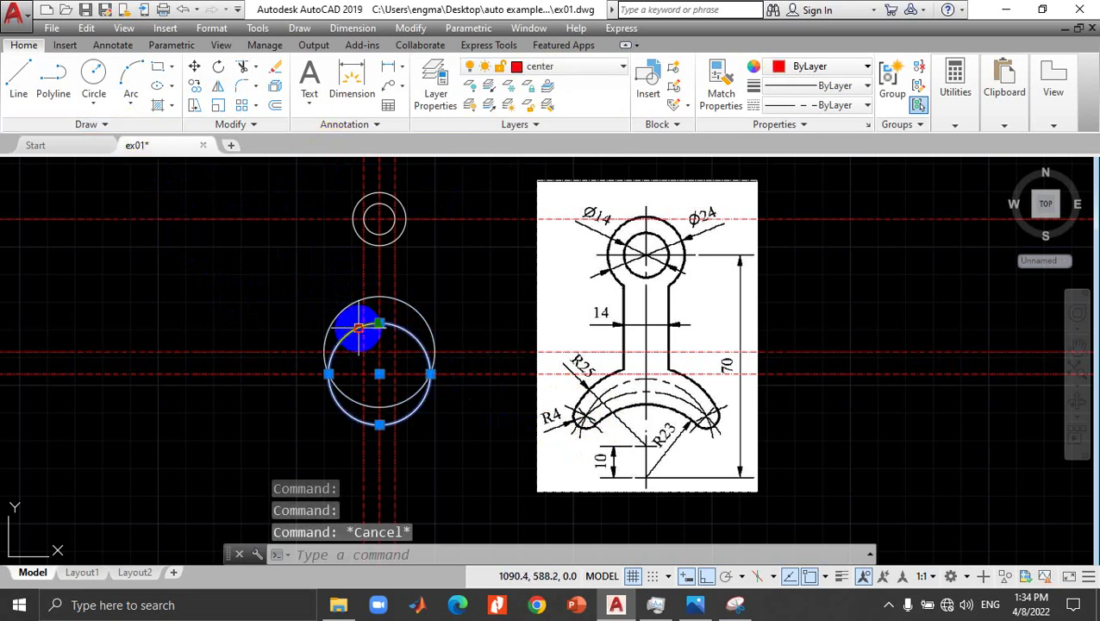
{"action": "key", "text": "Escape"}
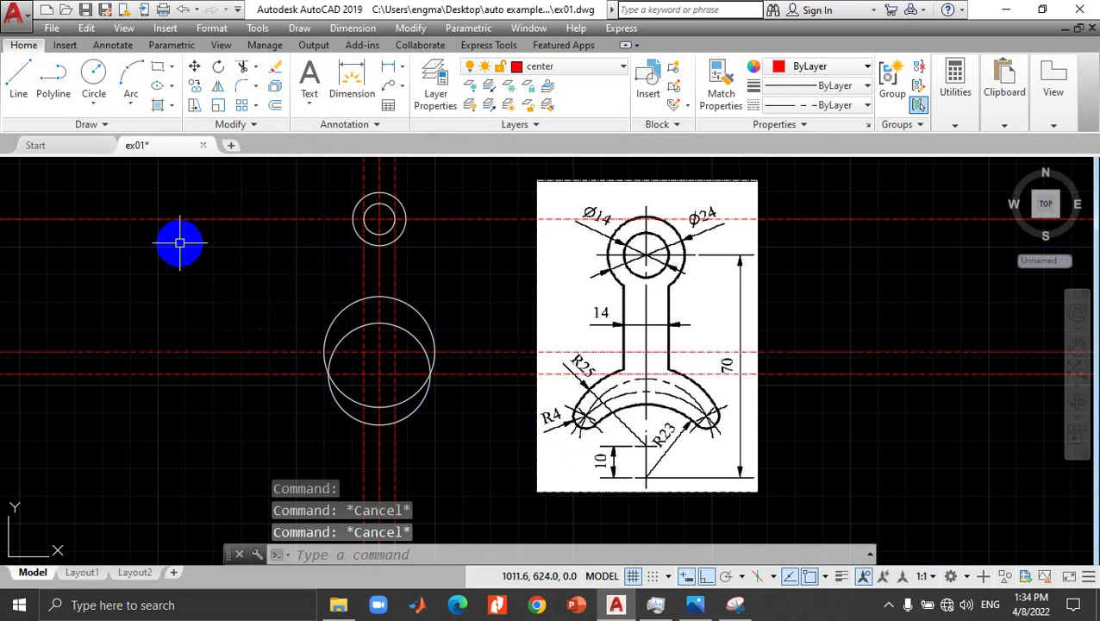
{"action": "left_click", "coordinate": [95, 105]}
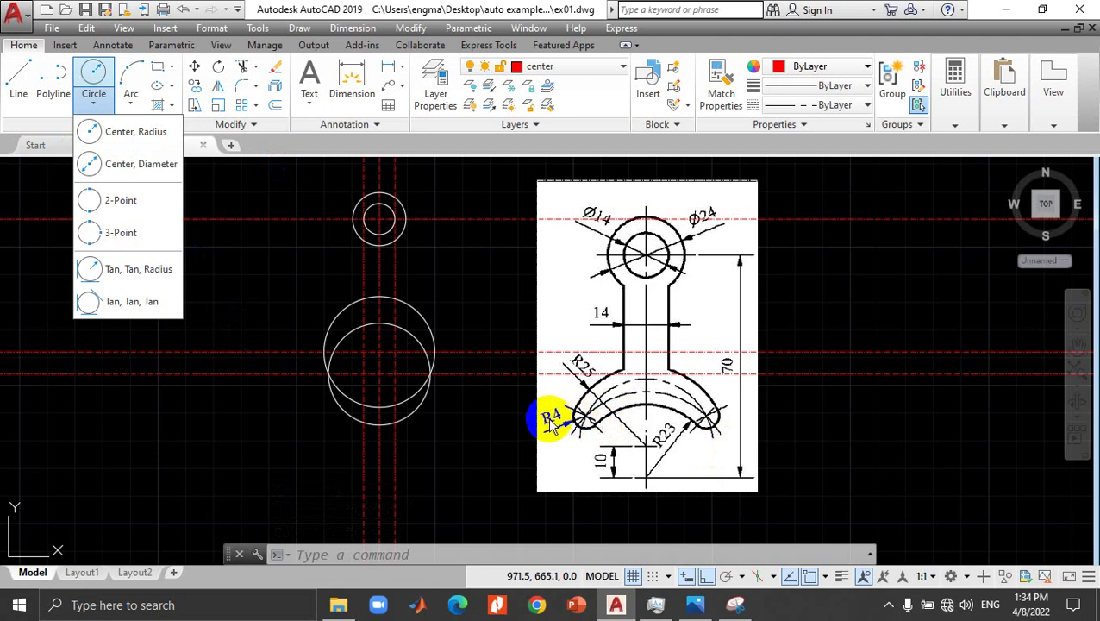
{"action": "left_click", "coordinate": [101, 103]}
{"action": "left_click", "coordinate": [102, 103]}
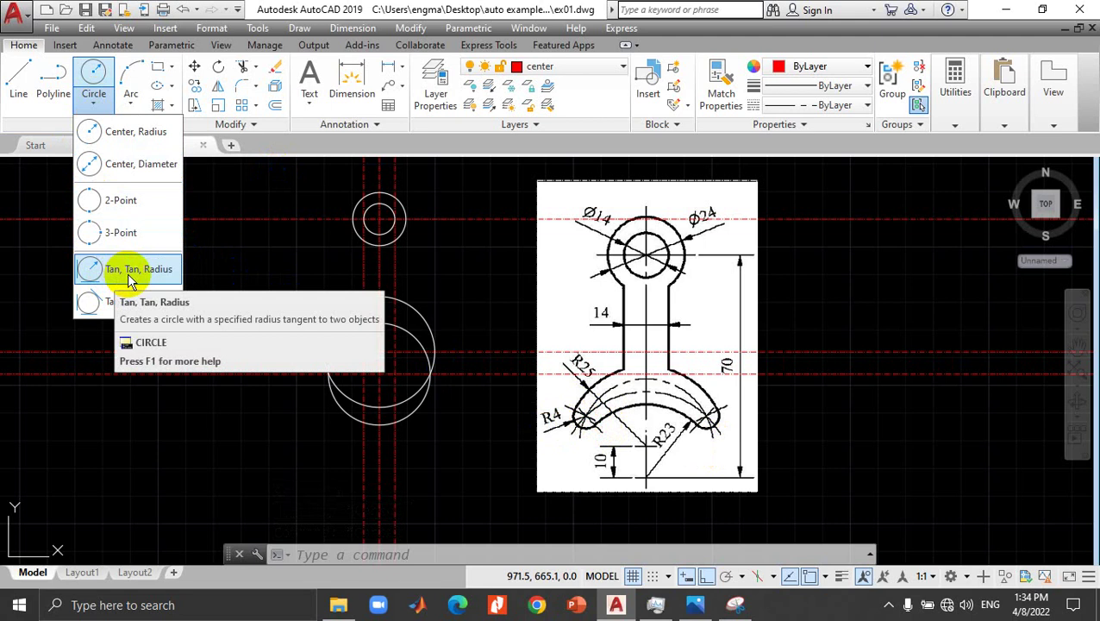
{"action": "left_click", "coordinate": [168, 272]}
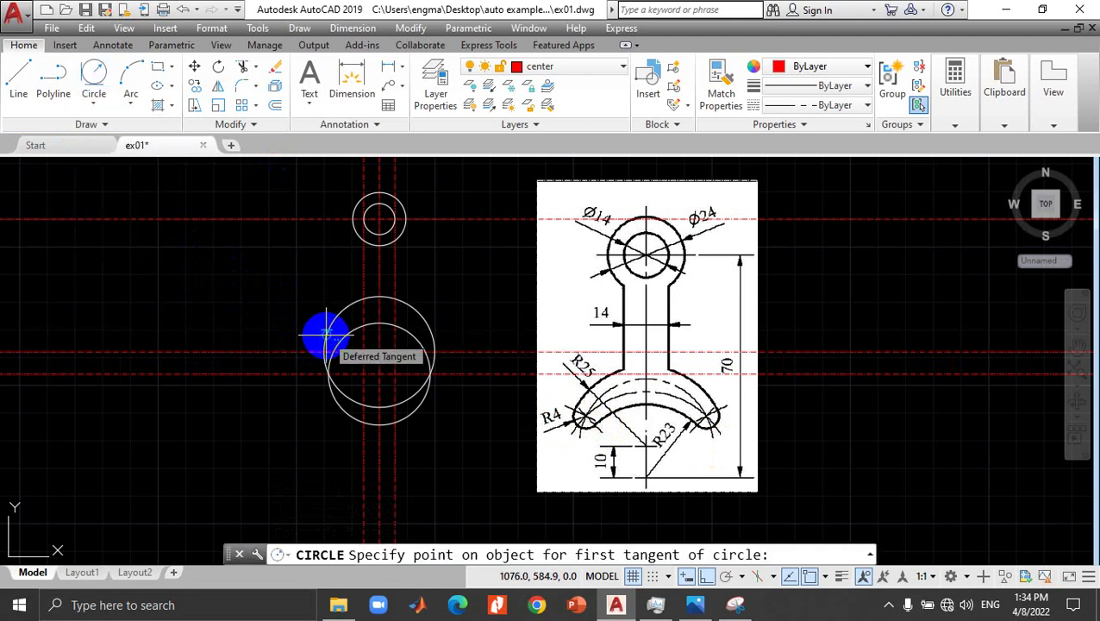
{"action": "left_click", "coordinate": [326, 332]}
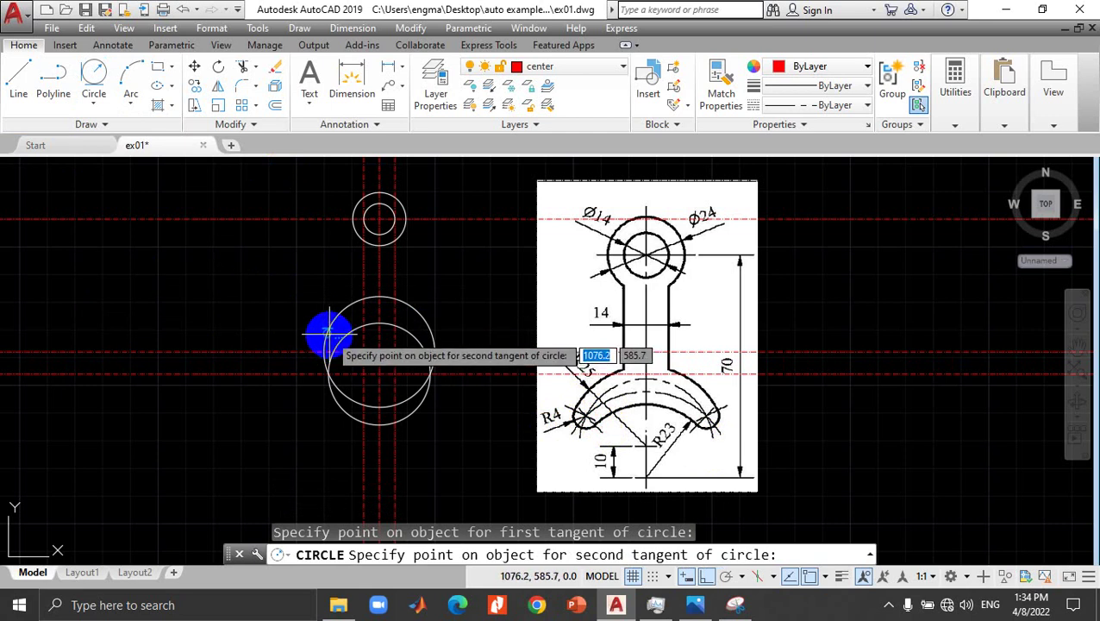
{"action": "left_click", "coordinate": [343, 347]}
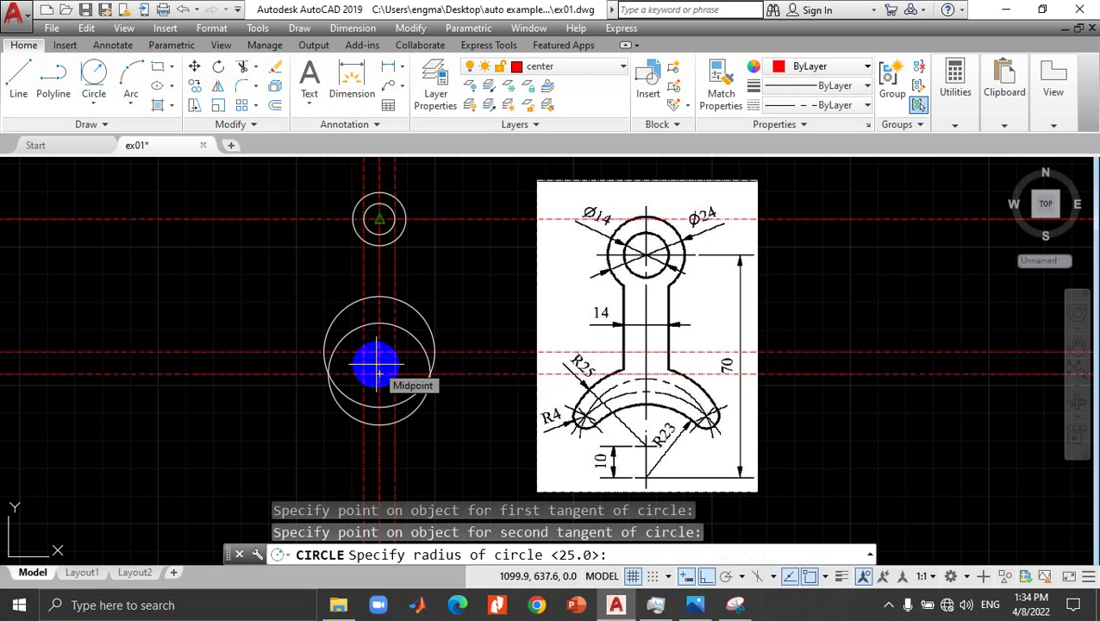
{"action": "type", "text": "4"}
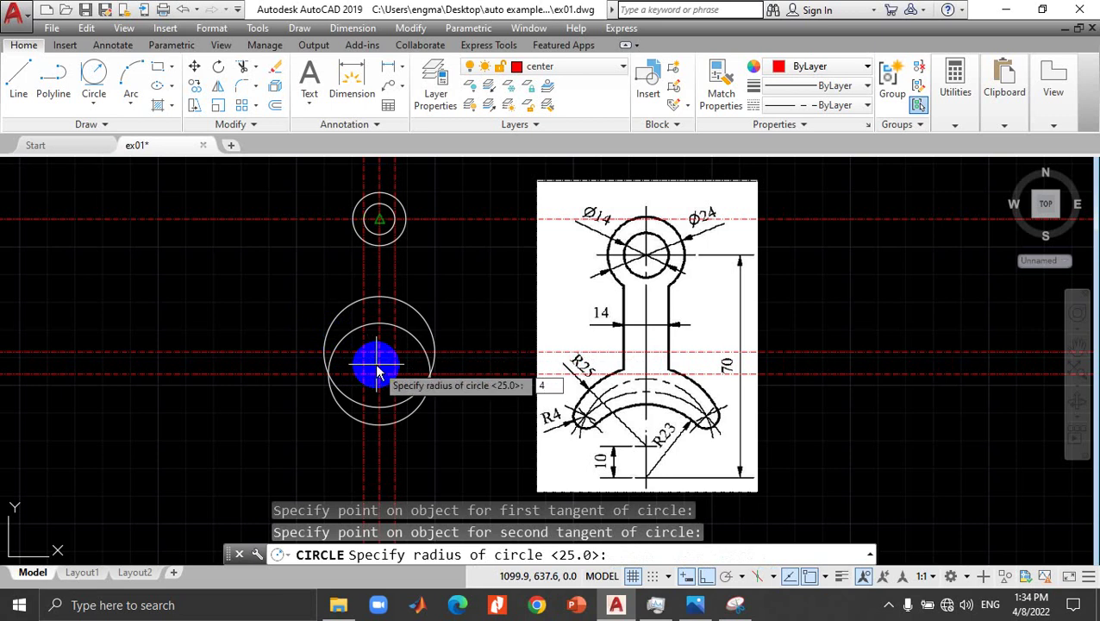
{"action": "key", "text": "Return"}
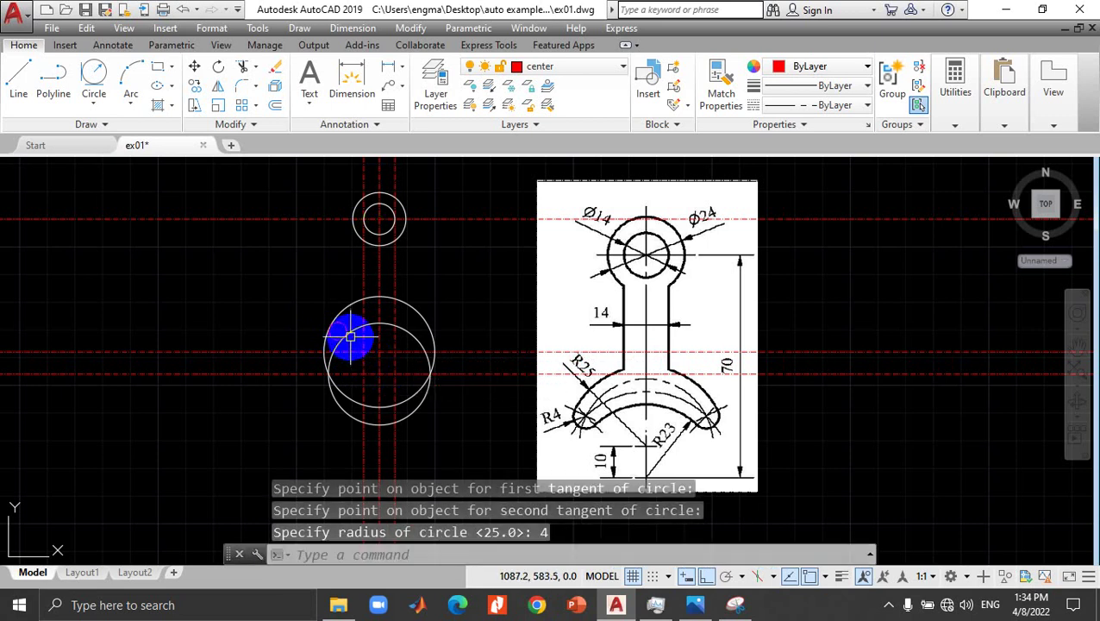
{"action": "scroll", "coordinate": [315, 323], "scroll_direction": "up", "scroll_amount": 2}
{"action": "scroll", "coordinate": [315, 323], "scroll_direction": "up", "scroll_amount": 2}
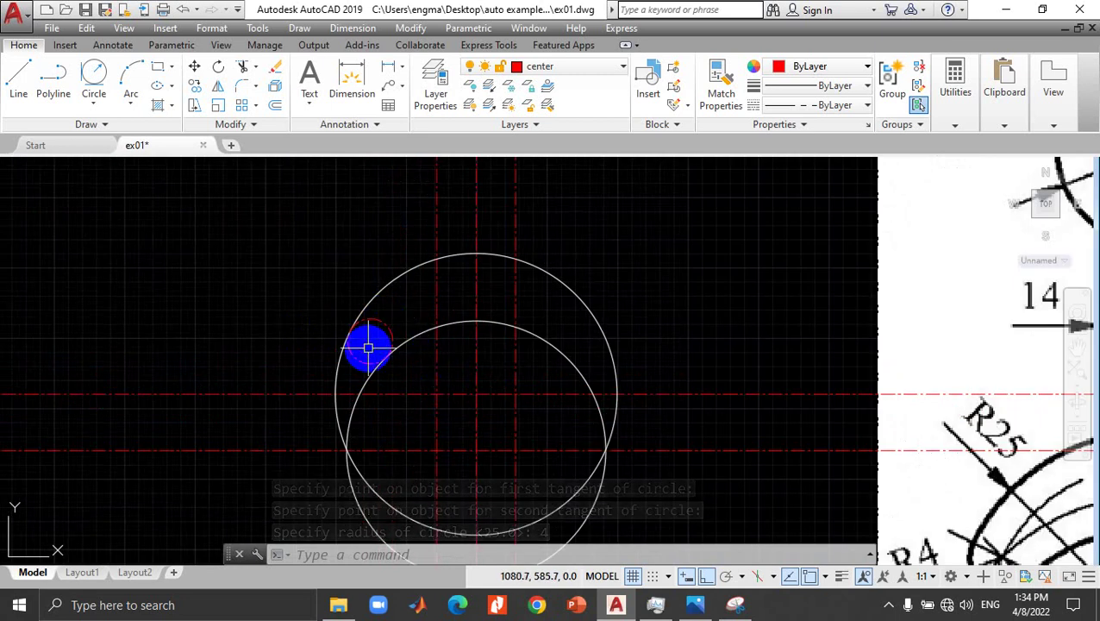
{"action": "key", "text": "ctrl+z"}
{"action": "key", "text": "ctrl+z"}
{"action": "scroll", "coordinate": [368, 347], "scroll_direction": "down", "scroll_amount": 1}
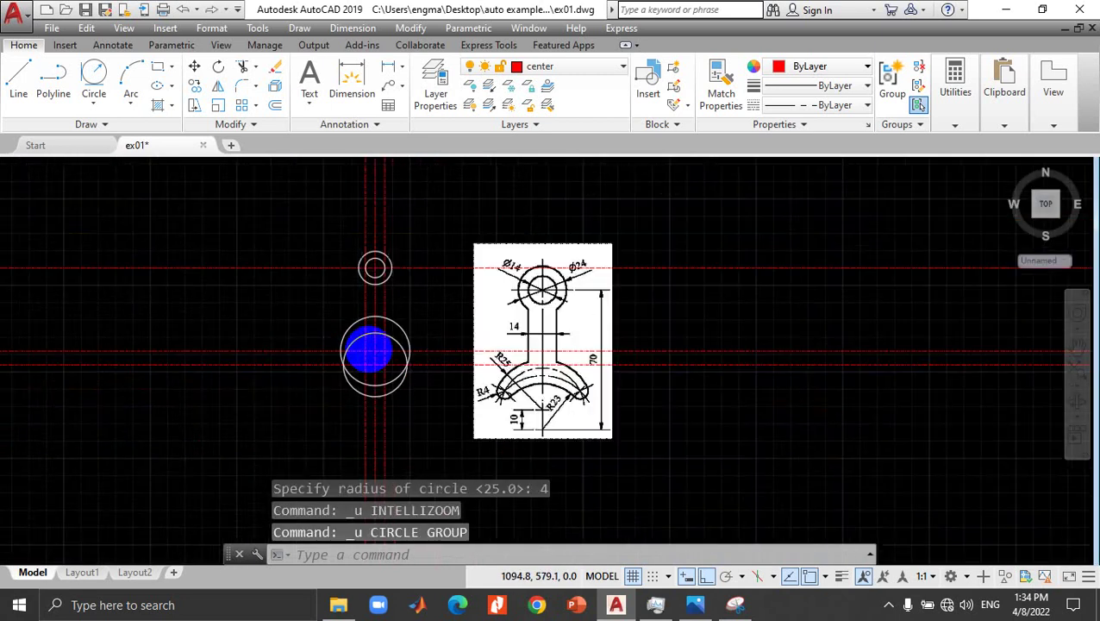
{"action": "scroll", "coordinate": [368, 345], "scroll_direction": "up", "scroll_amount": 3}
{"action": "scroll", "coordinate": [368, 349], "scroll_direction": "up", "scroll_amount": 2}
{"action": "scroll", "coordinate": [165, 272], "scroll_direction": "down", "scroll_amount": 2}
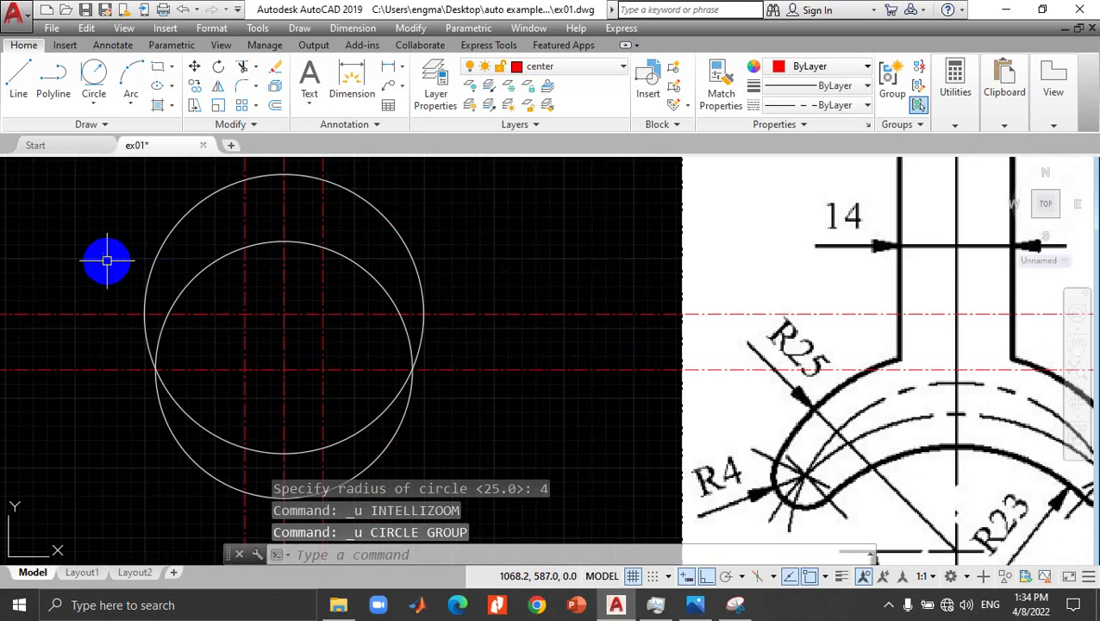
Step: Draw a radius 4 Tan, Tan, Radius circle touching the outer and inner circles at upper left
{"action": "left_click", "coordinate": [98, 105]}
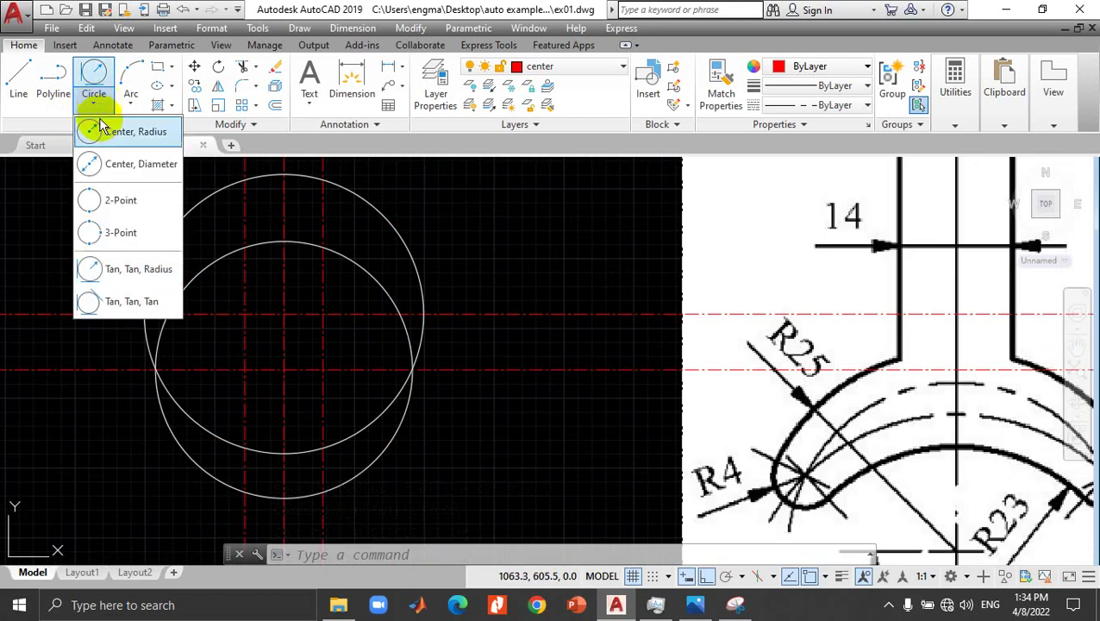
{"action": "left_click", "coordinate": [141, 270]}
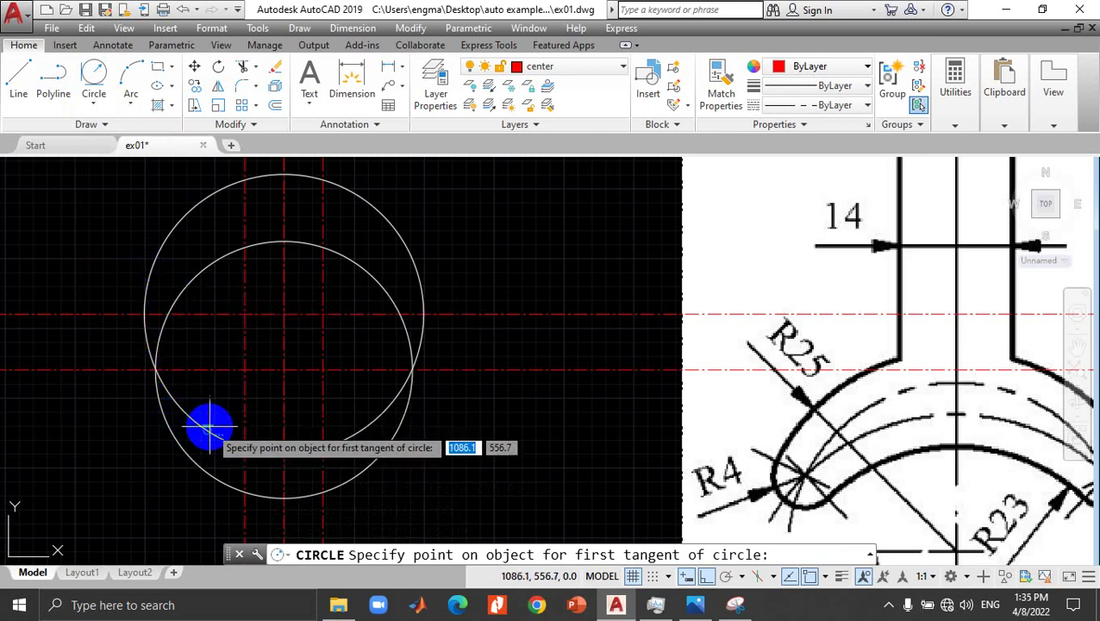
{"action": "left_click", "coordinate": [147, 278]}
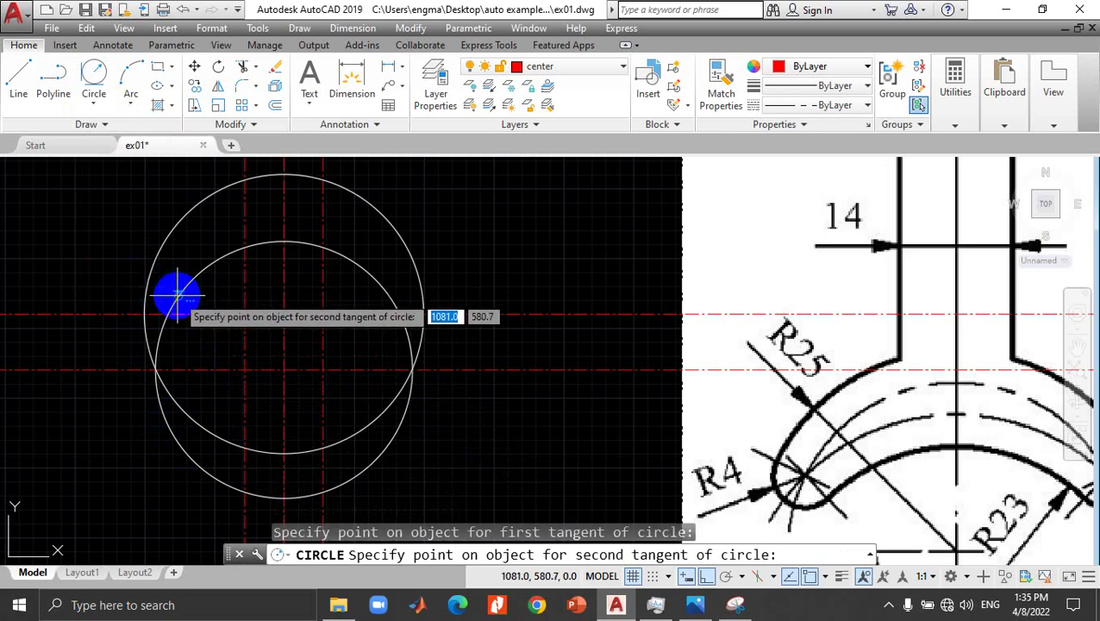
{"action": "left_click", "coordinate": [177, 297]}
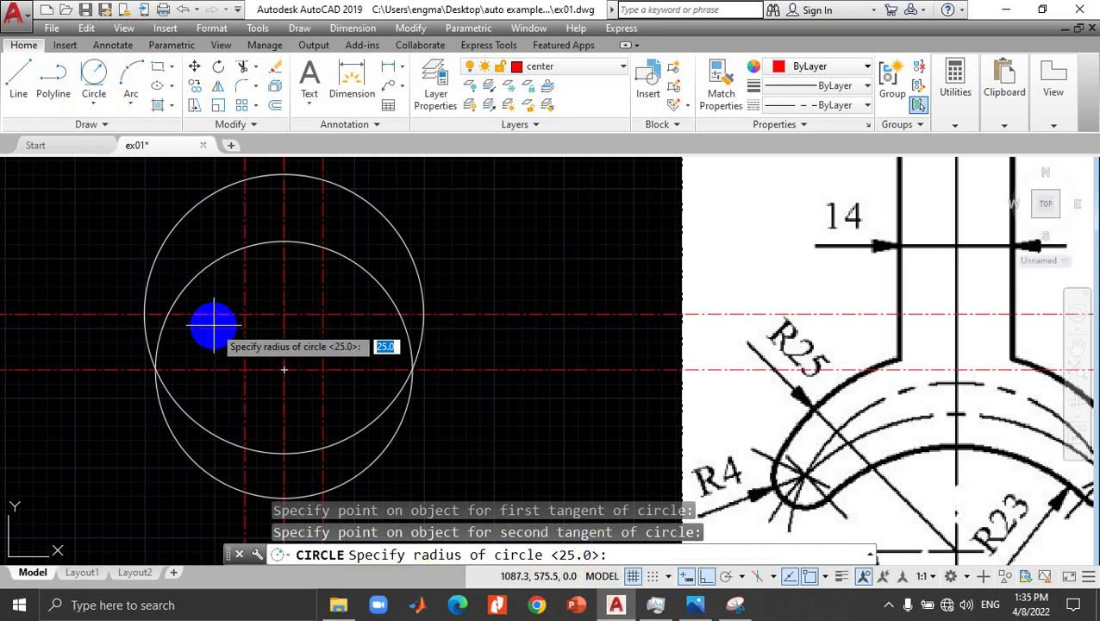
{"action": "type", "text": "4"}
{"action": "key", "text": "Return"}
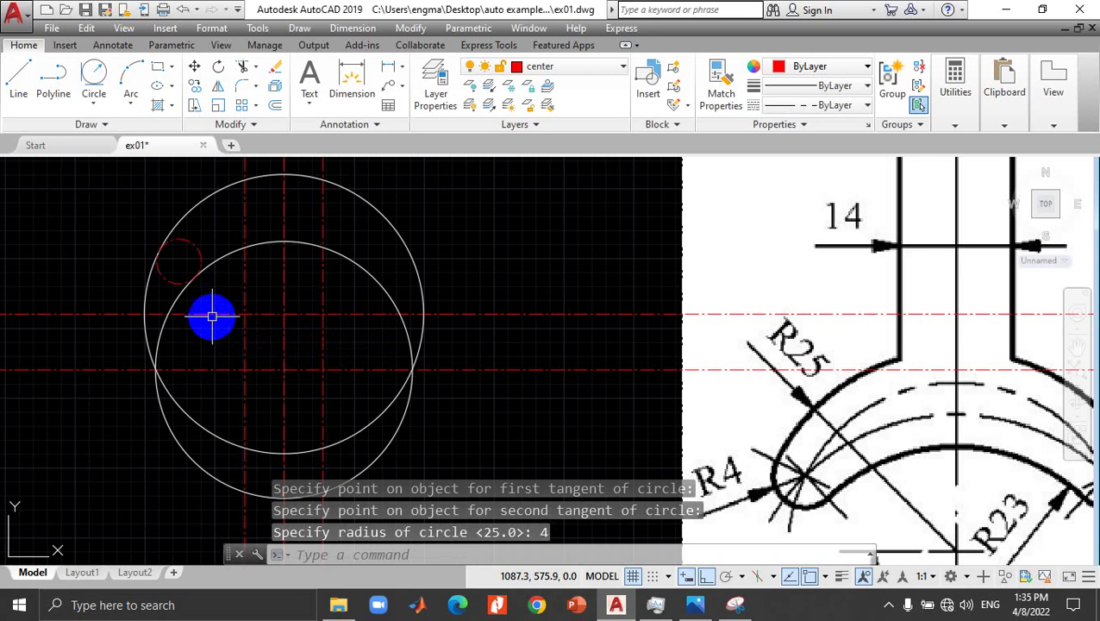
Step: Put the new radius 4 circle on layer 0
{"action": "left_click", "coordinate": [188, 244]}
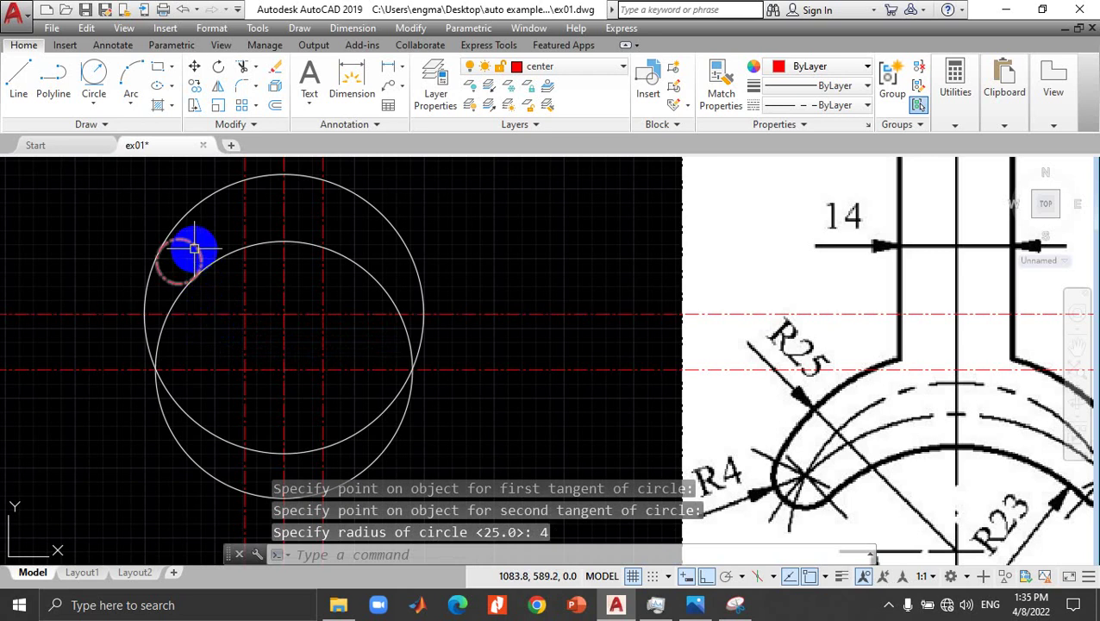
{"action": "left_click", "coordinate": [569, 79]}
{"action": "left_click", "coordinate": [550, 87]}
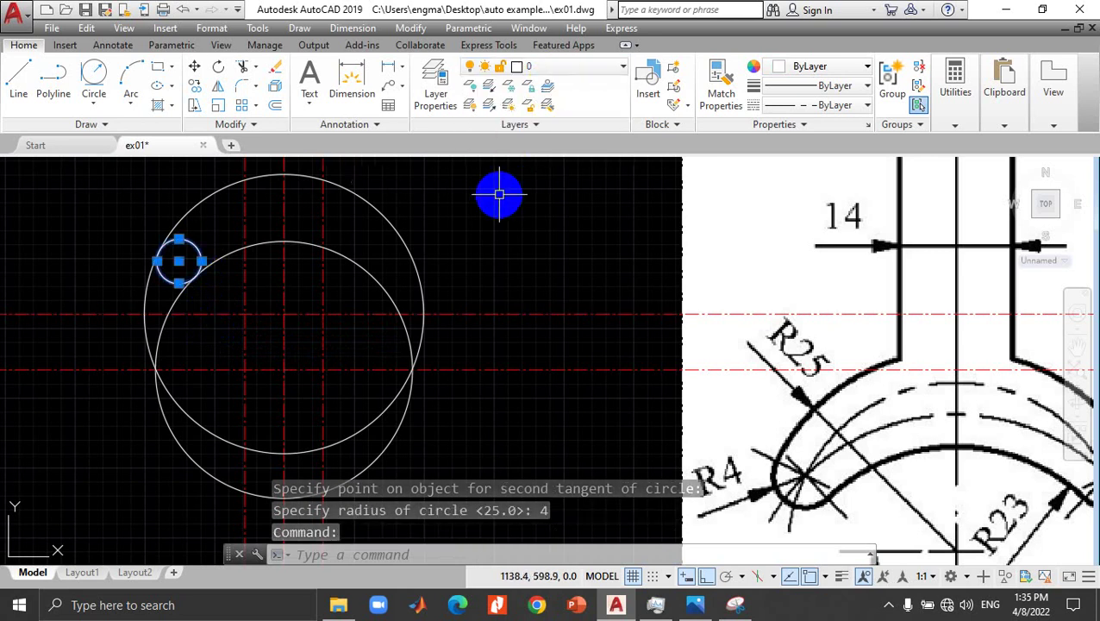
{"action": "key", "text": "Escape"}
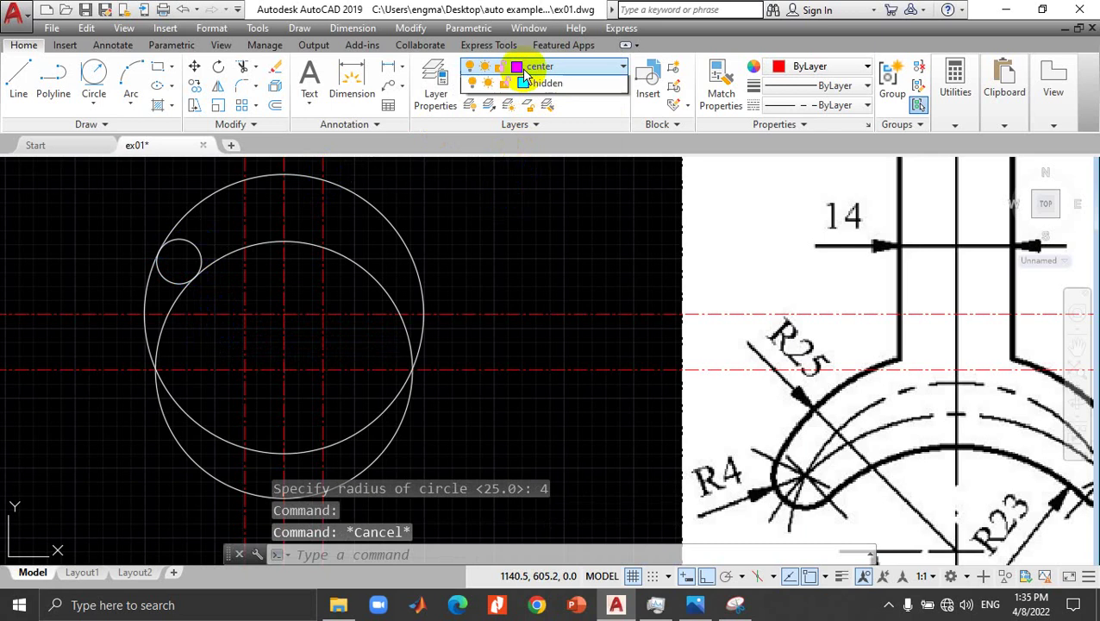
Step: Make layer 0 current and draw a radius 4 circle tangent to both large circles
{"action": "left_click", "coordinate": [531, 83]}
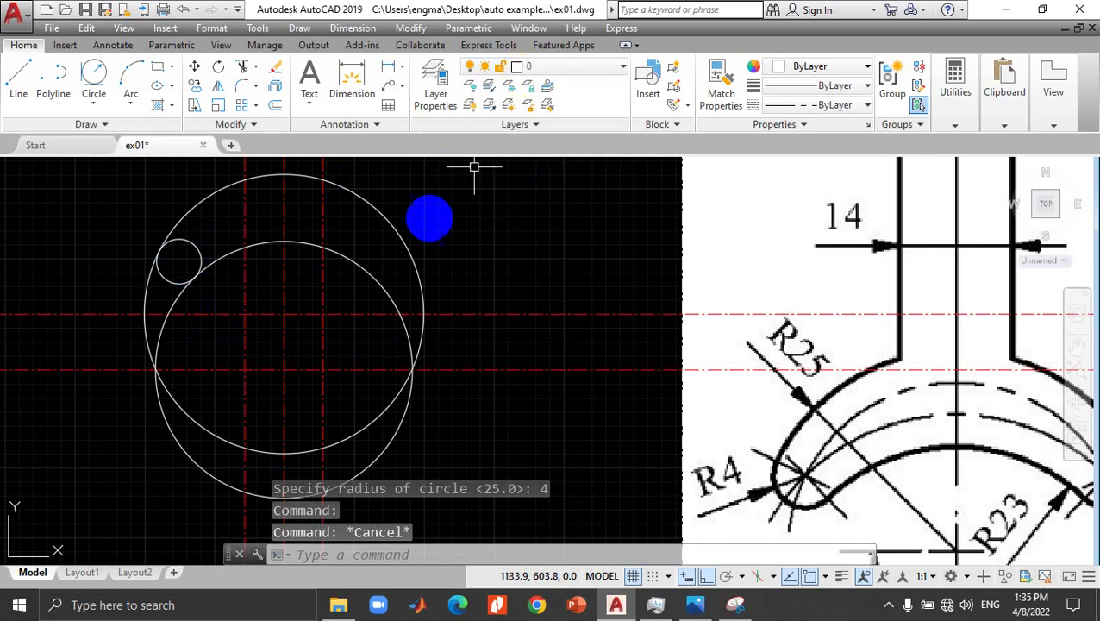
{"action": "left_click", "coordinate": [93, 106]}
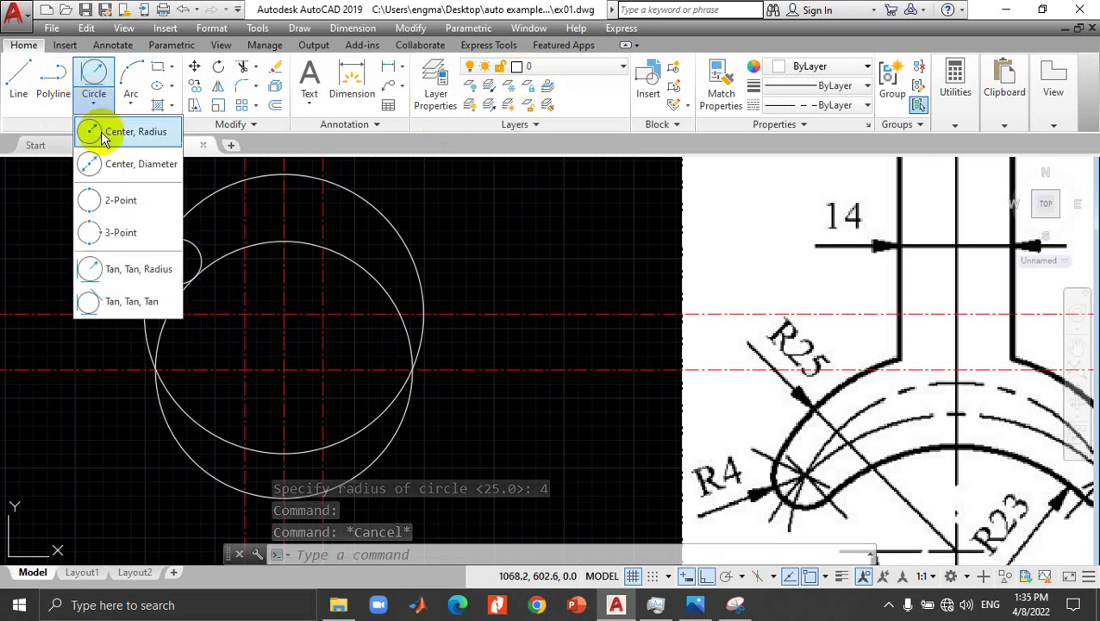
{"action": "left_click", "coordinate": [128, 270]}
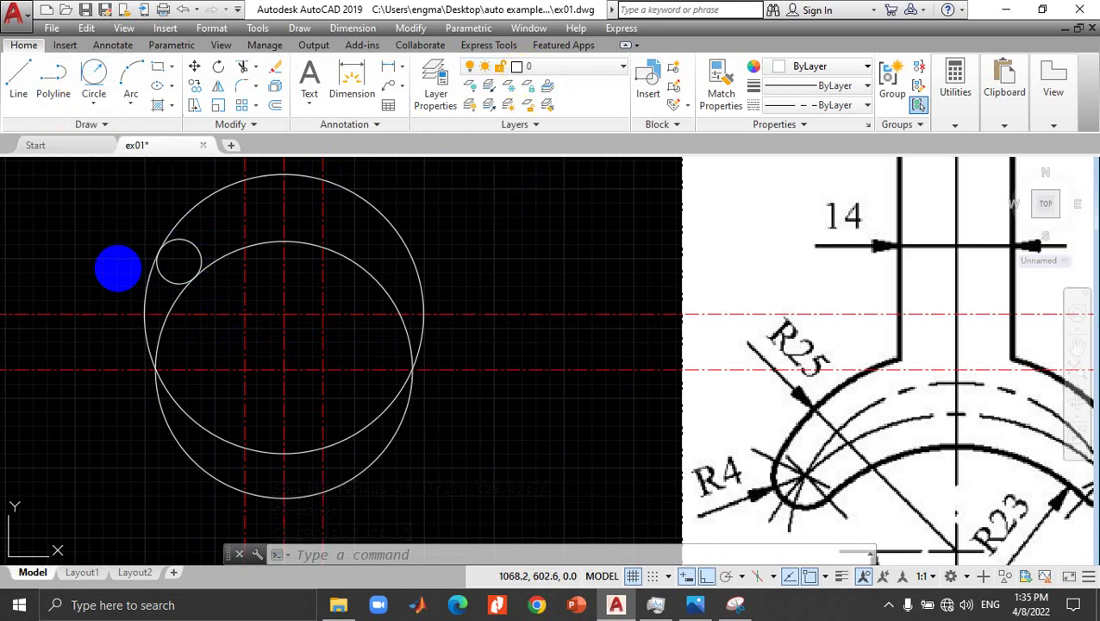
{"action": "left_click", "coordinate": [401, 327]}
{"action": "left_click", "coordinate": [423, 317]}
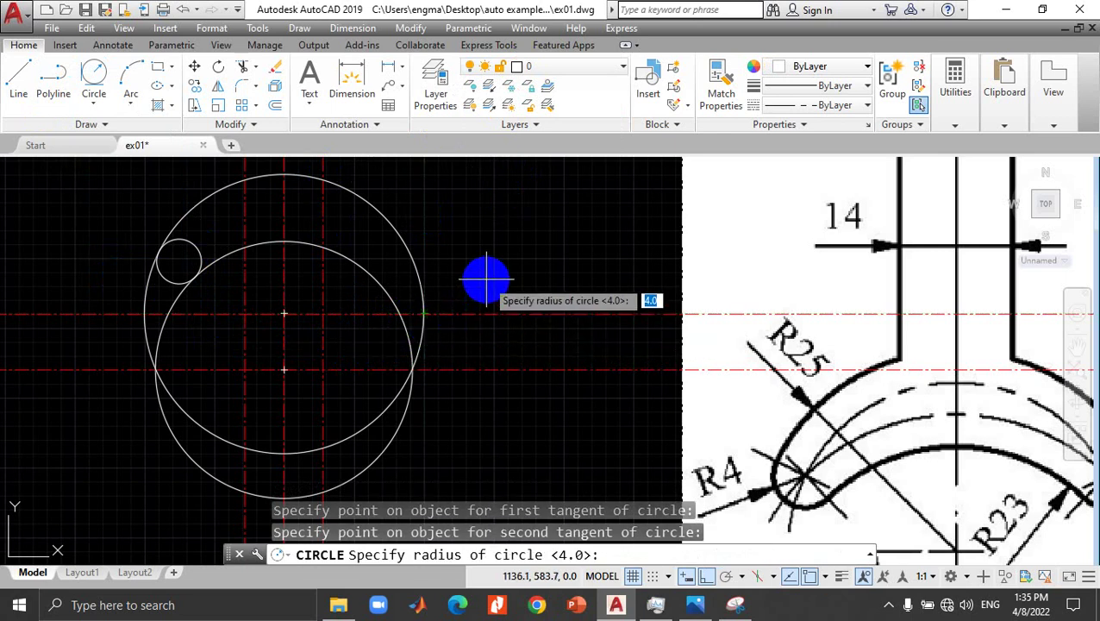
{"action": "type", "text": "4"}
{"action": "key", "text": "Return"}
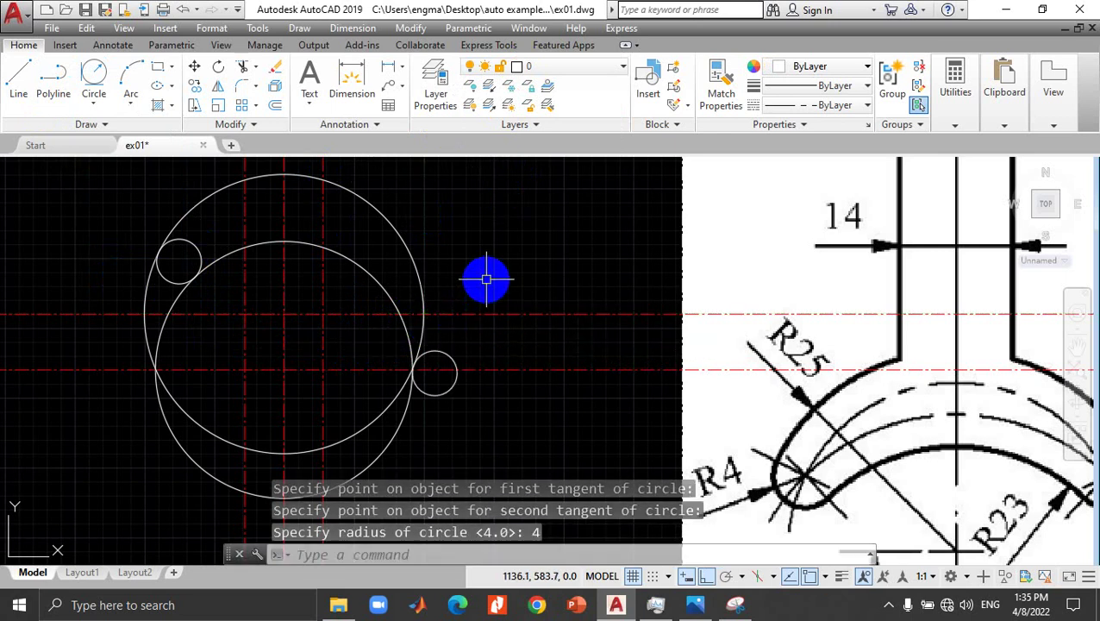
Step: Delete the misplaced circle and redraw a radius 4 tangent circle at upper right
{"action": "left_click", "coordinate": [453, 392]}
{"action": "key", "text": "Delete"}
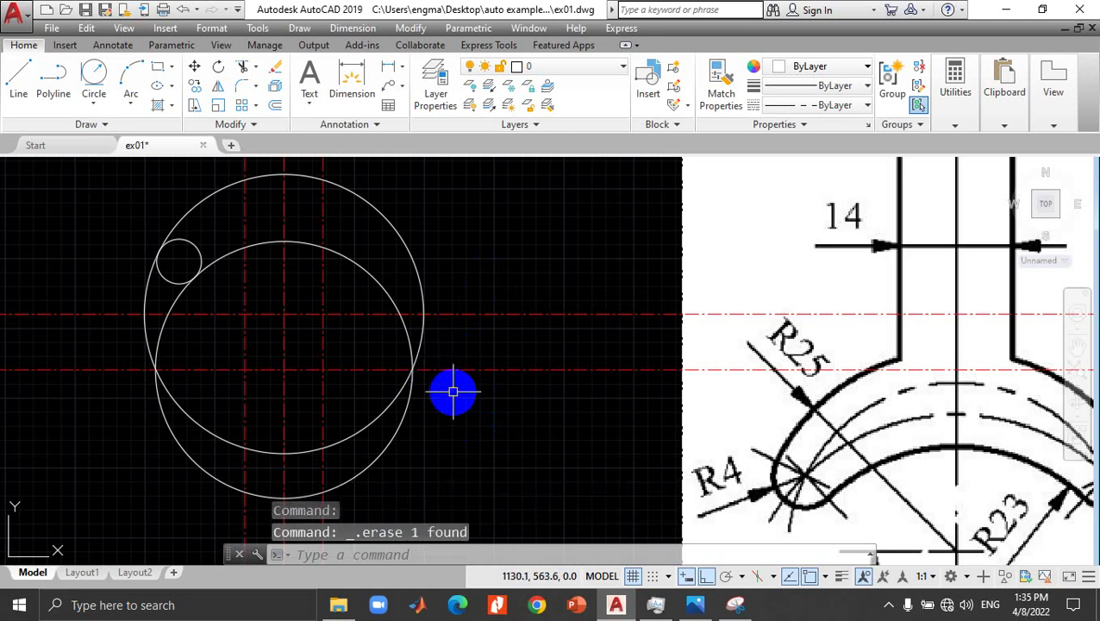
{"action": "left_click", "coordinate": [92, 72]}
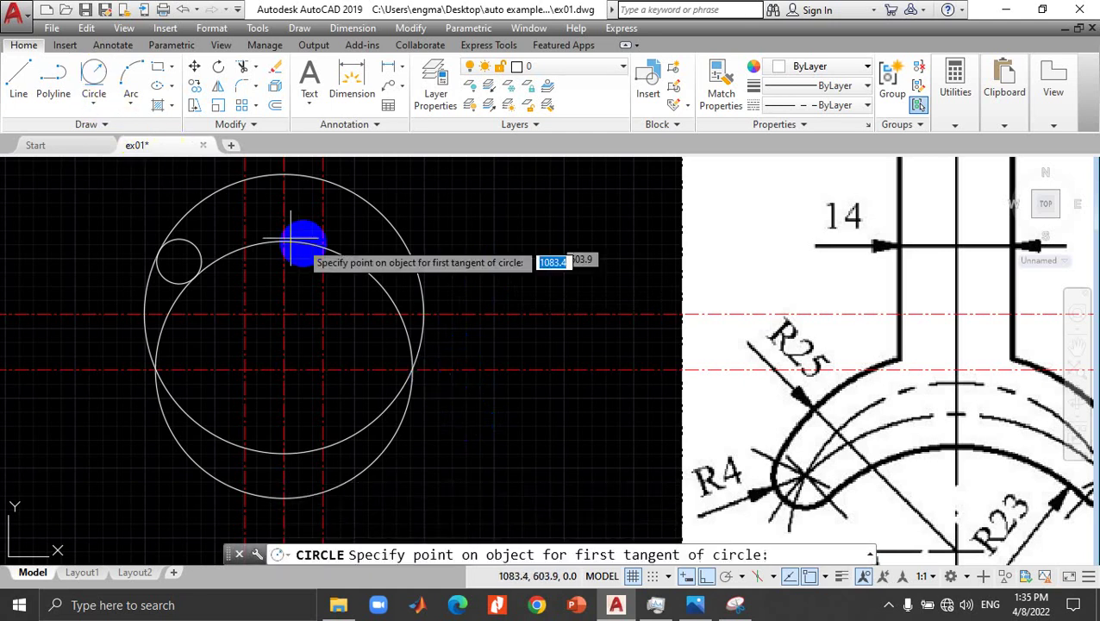
{"action": "left_click", "coordinate": [371, 280]}
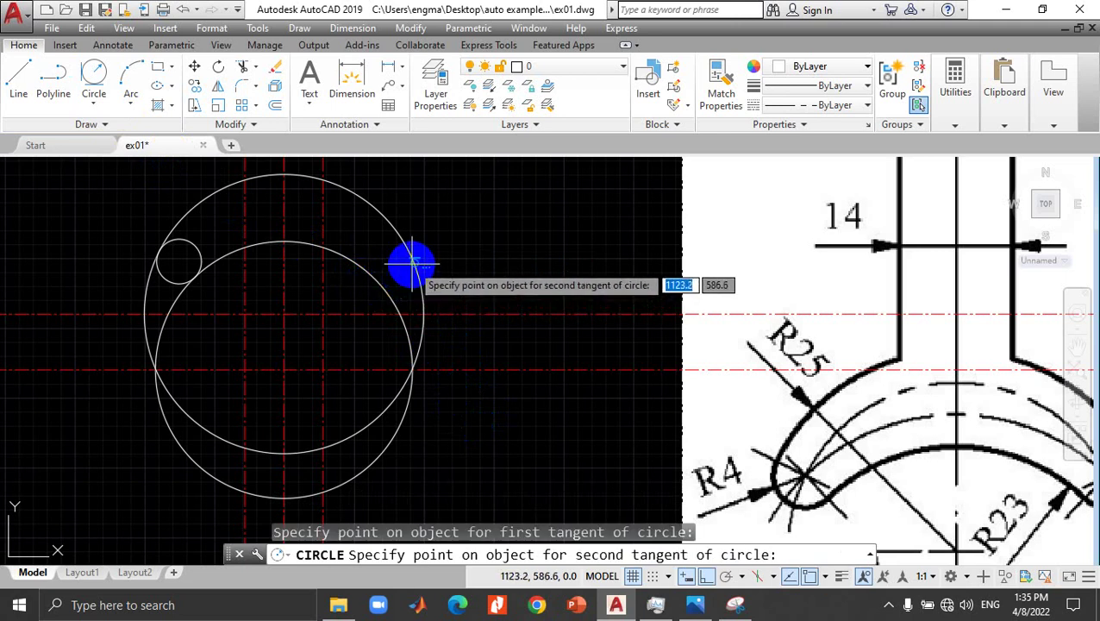
{"action": "left_click", "coordinate": [408, 262]}
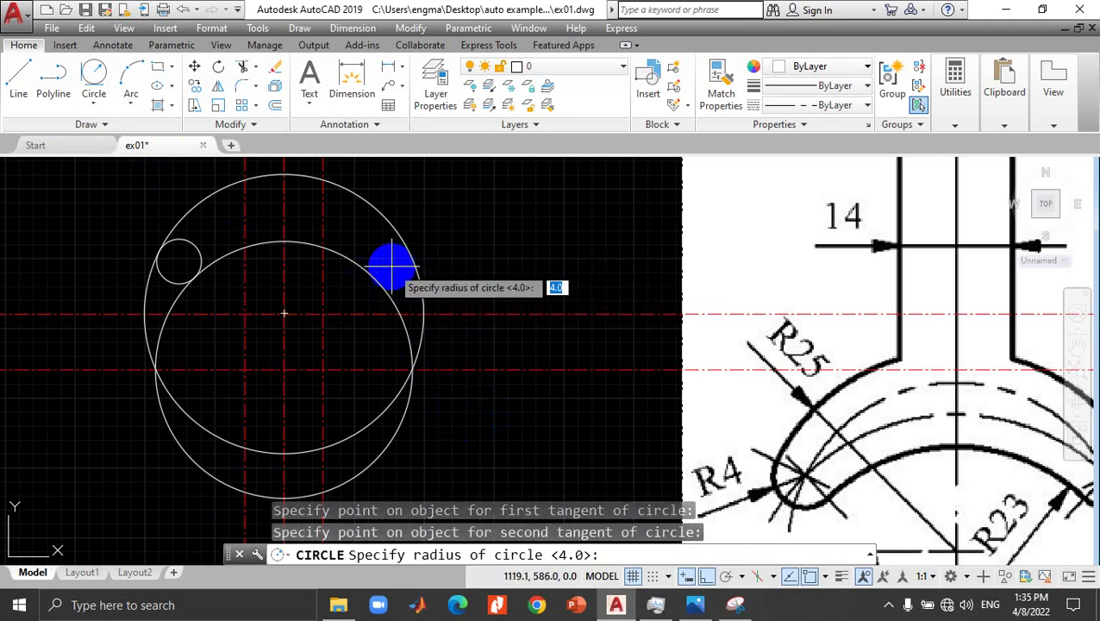
{"action": "type", "text": "4"}
{"action": "key", "text": "Return"}
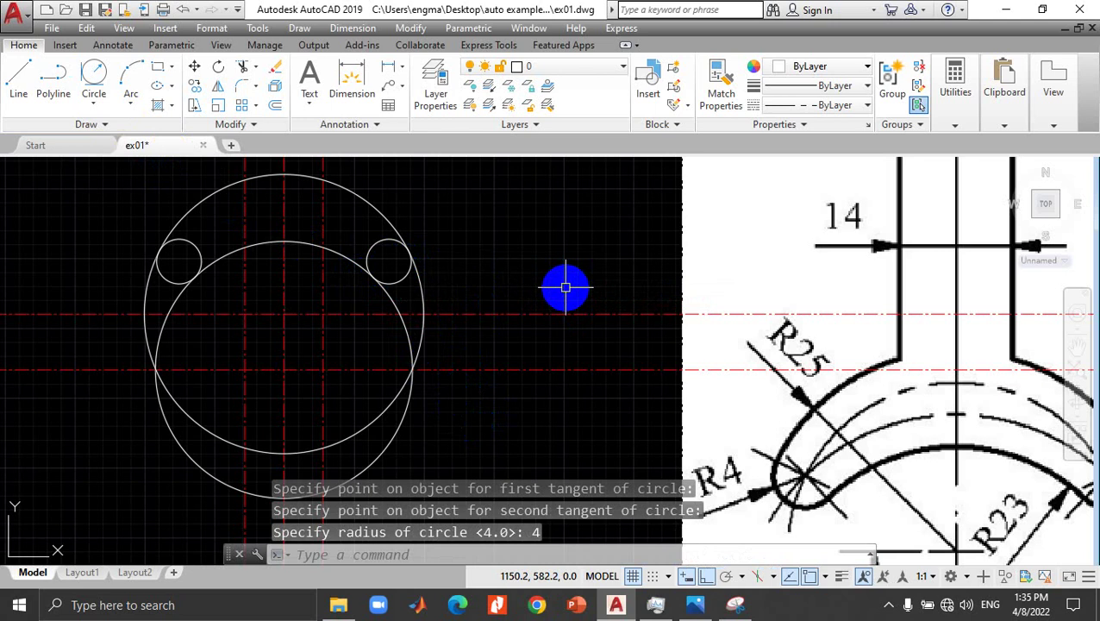
Step: Move the vertical centre line above the circles to layer 0 with ByLayer linetype
{"action": "scroll", "coordinate": [506, 320], "scroll_direction": "up", "scroll_amount": 2}
{"action": "scroll", "coordinate": [507, 320], "scroll_direction": "down", "scroll_amount": 5}
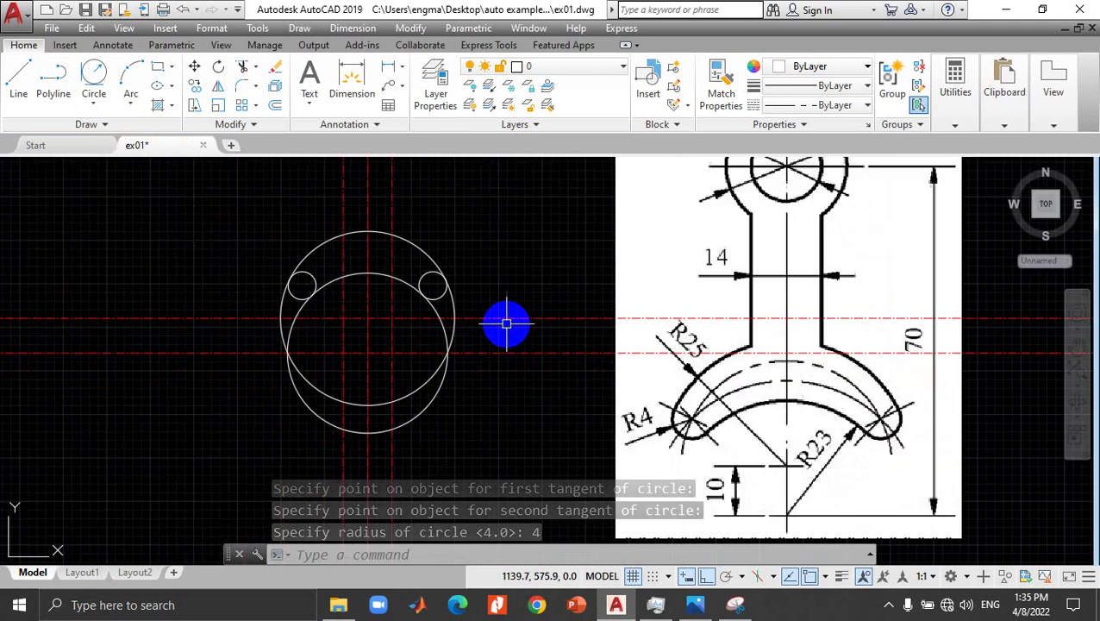
{"action": "scroll", "coordinate": [507, 324], "scroll_direction": "down", "scroll_amount": 3}
{"action": "scroll", "coordinate": [506, 324], "scroll_direction": "up", "scroll_amount": 2}
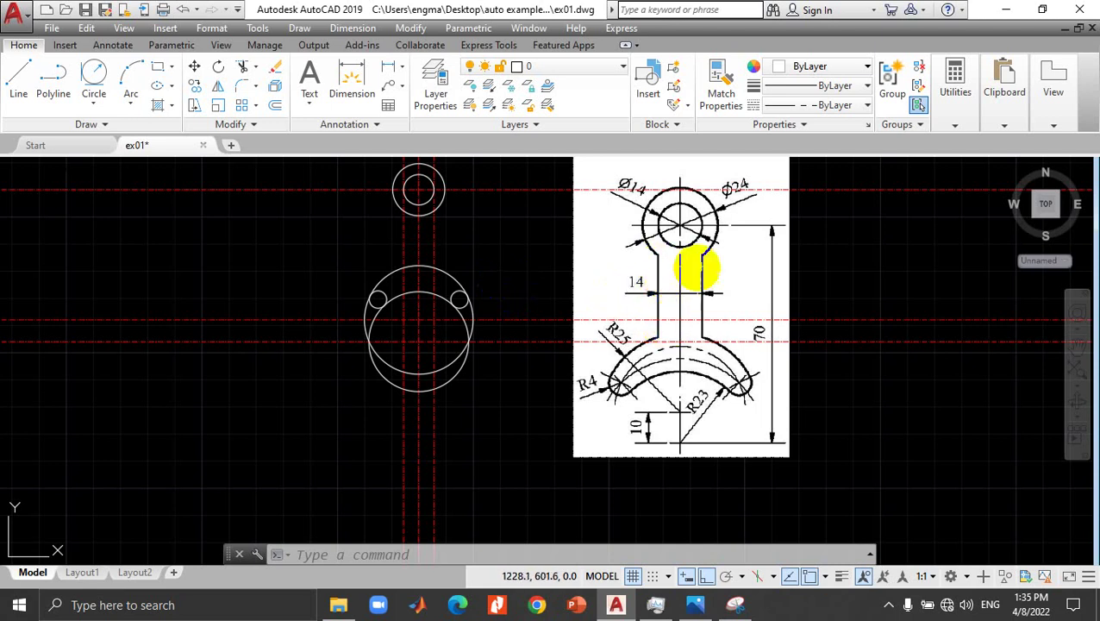
{"action": "left_click", "coordinate": [445, 246]}
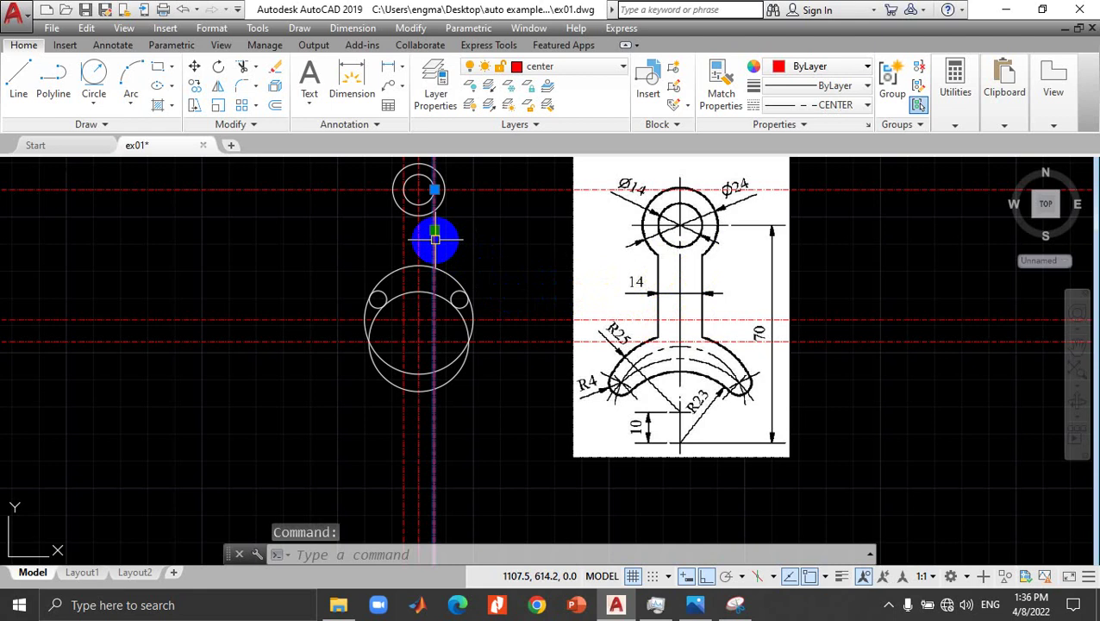
{"action": "left_click", "coordinate": [513, 66]}
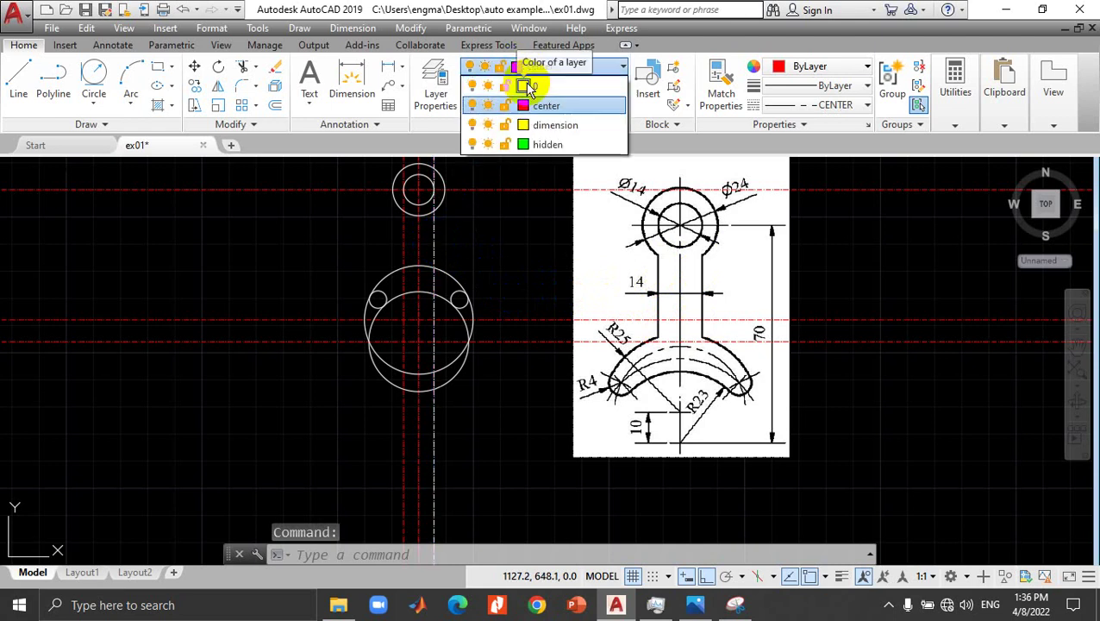
{"action": "left_click", "coordinate": [525, 87]}
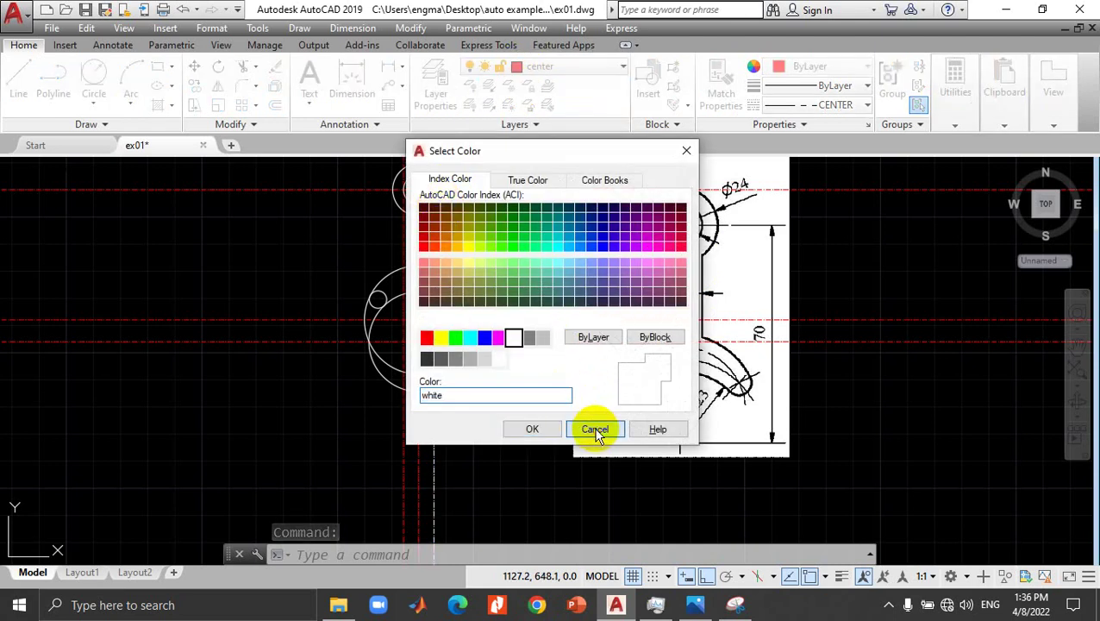
{"action": "left_click", "coordinate": [595, 429]}
{"action": "left_click", "coordinate": [617, 69]}
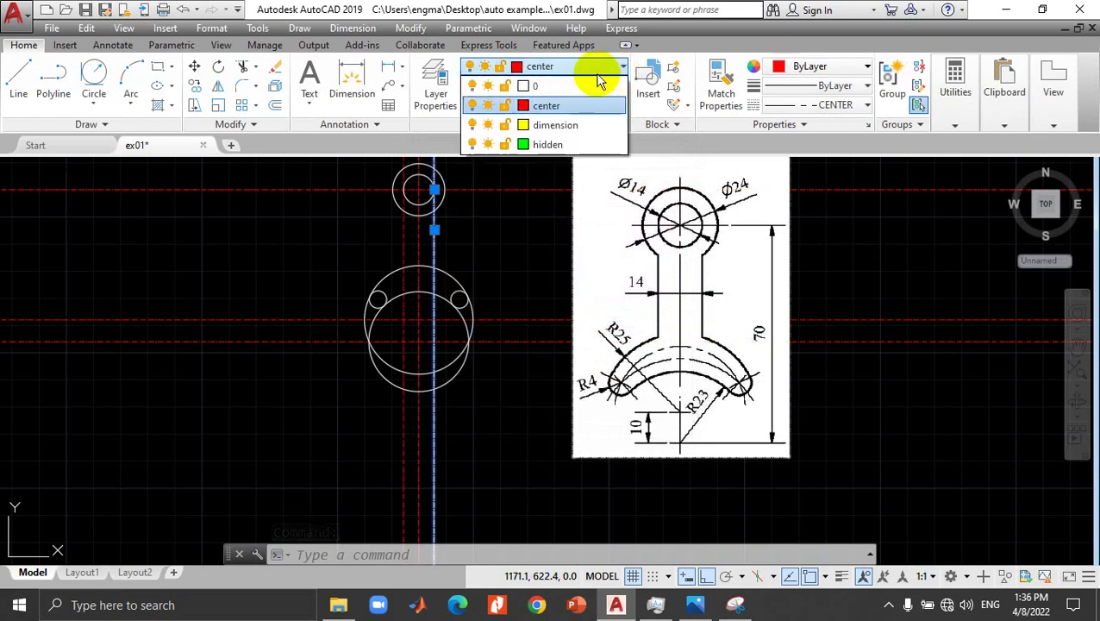
{"action": "left_click", "coordinate": [556, 87]}
{"action": "left_click", "coordinate": [455, 189]}
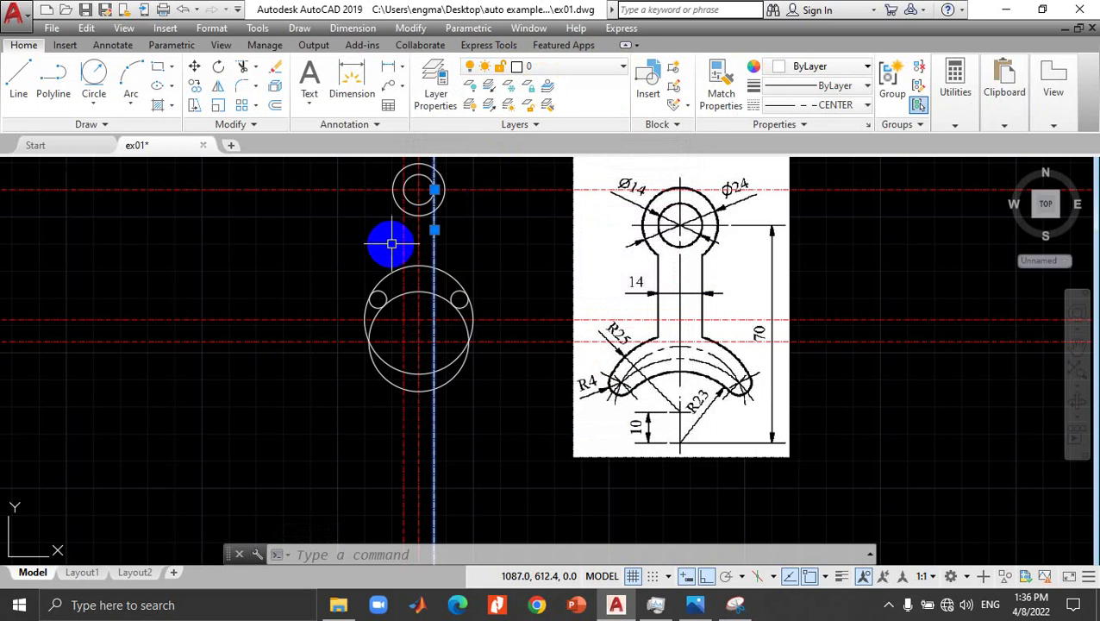
{"action": "left_click", "coordinate": [802, 105]}
{"action": "left_click", "coordinate": [803, 123]}
{"action": "key", "text": "Escape"}
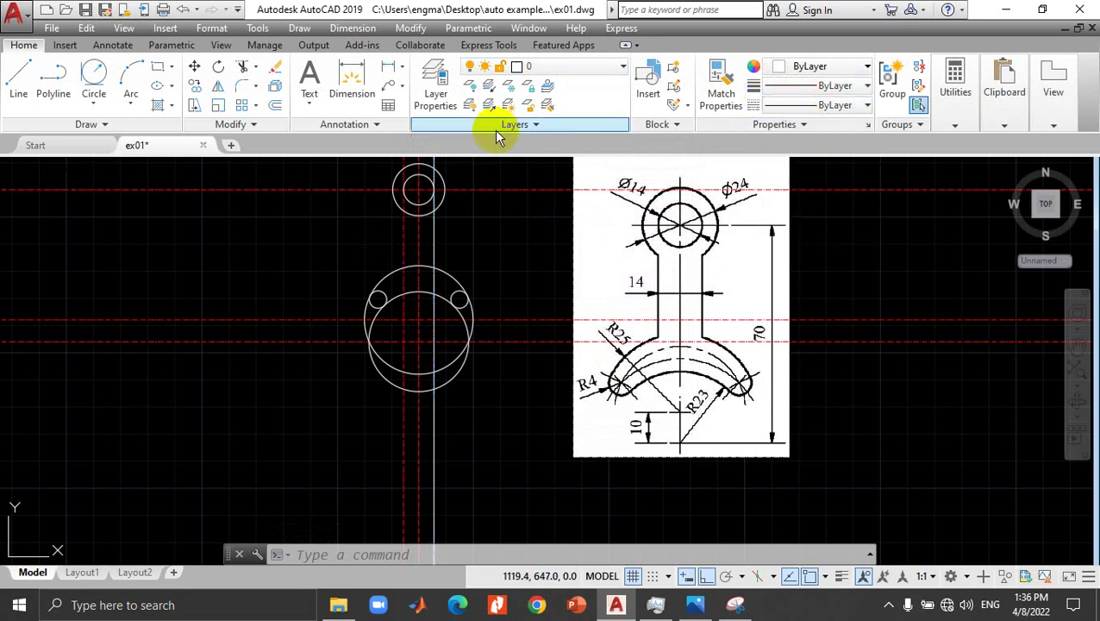
Step: Put the vertical lines beside the small circle on layer 0 with ByLayer linetype
{"action": "left_click", "coordinate": [419, 242]}
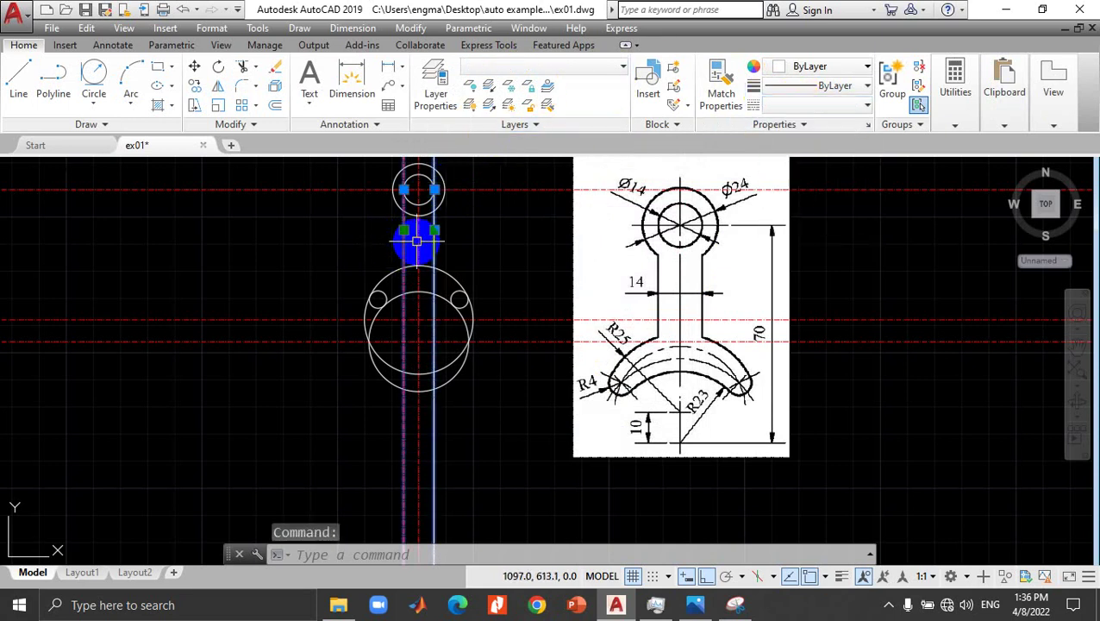
{"action": "left_click", "coordinate": [617, 69]}
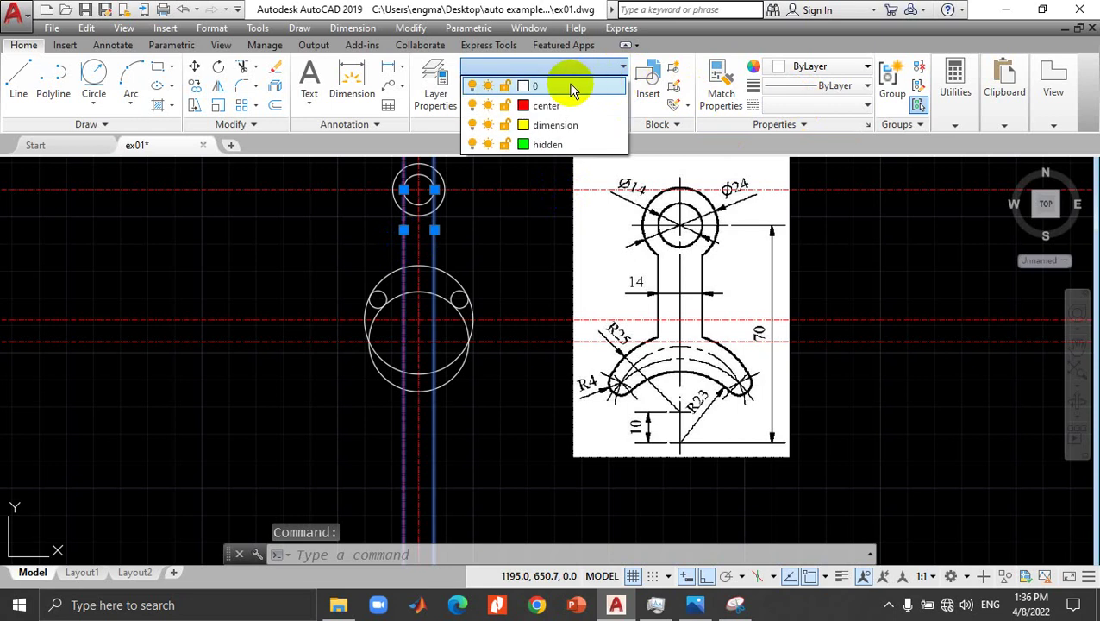
{"action": "left_click", "coordinate": [573, 87]}
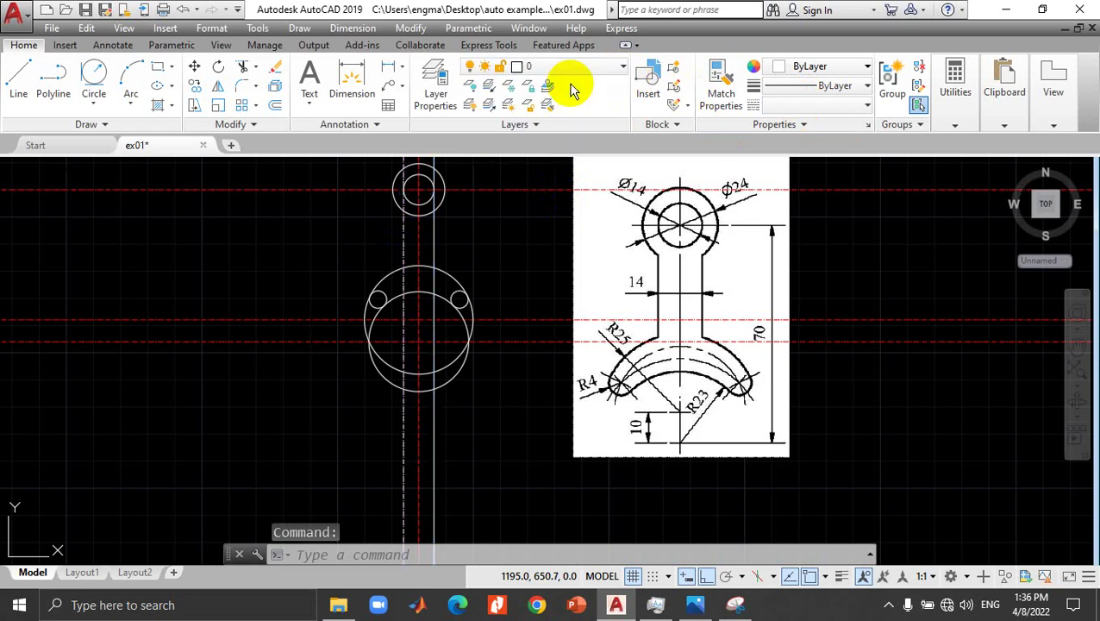
{"action": "left_click", "coordinate": [771, 106]}
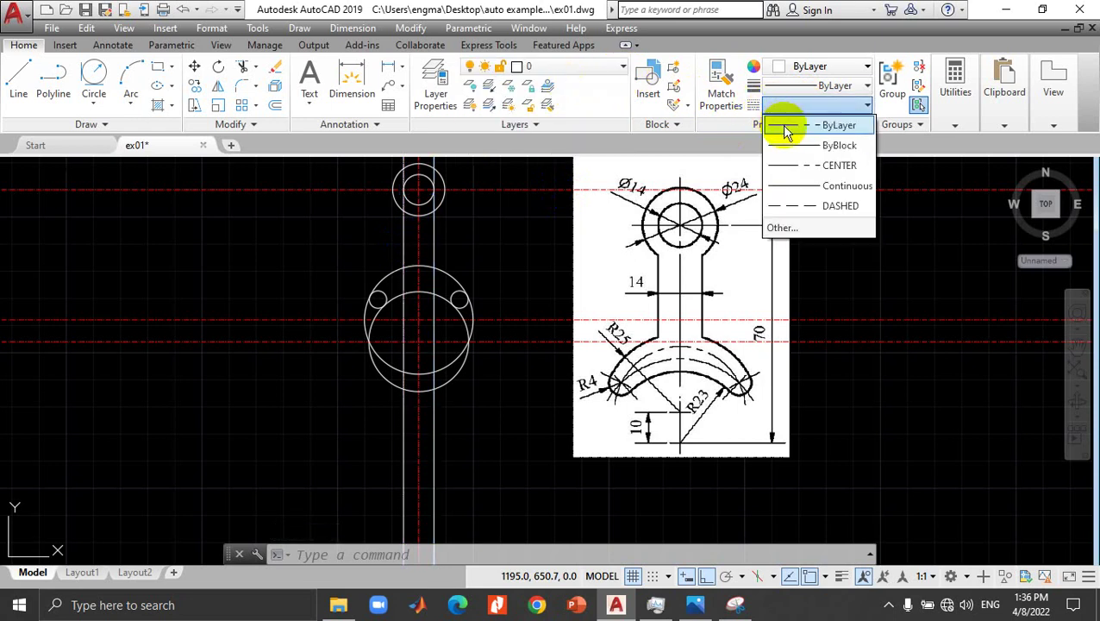
{"action": "left_click", "coordinate": [786, 129]}
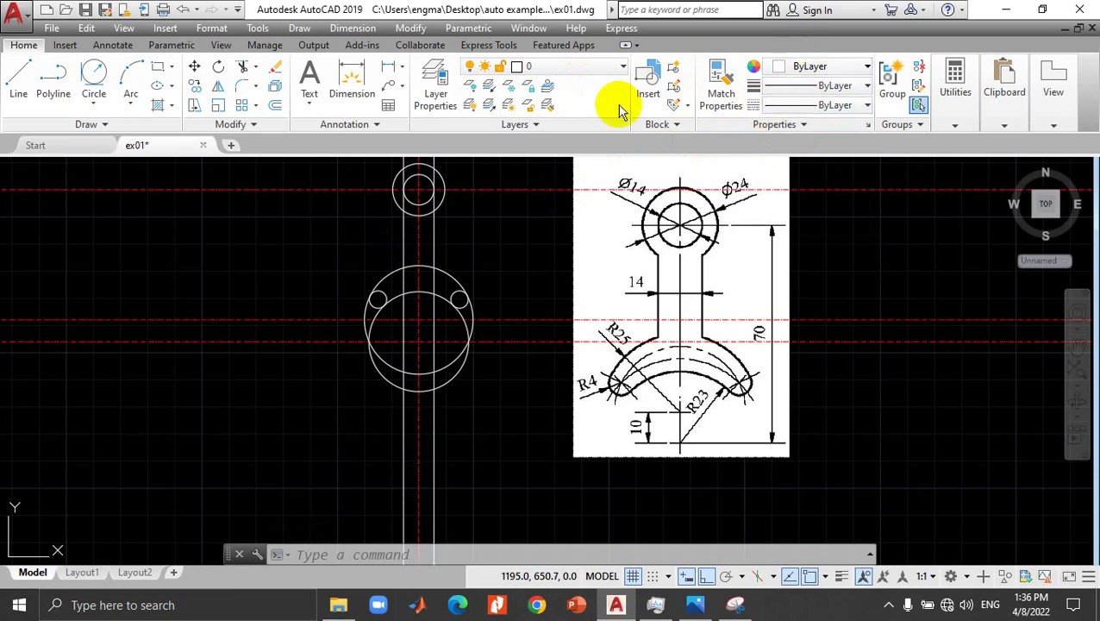
{"action": "left_click", "coordinate": [479, 197]}
{"action": "left_click", "coordinate": [379, 256]}
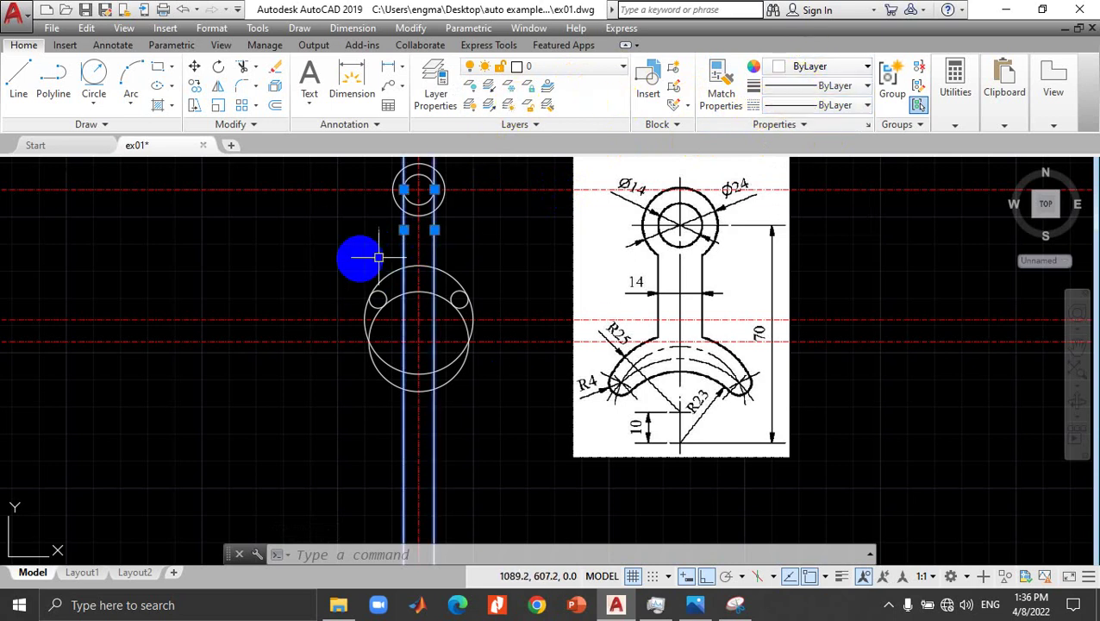
{"action": "key", "text": "Escape"}
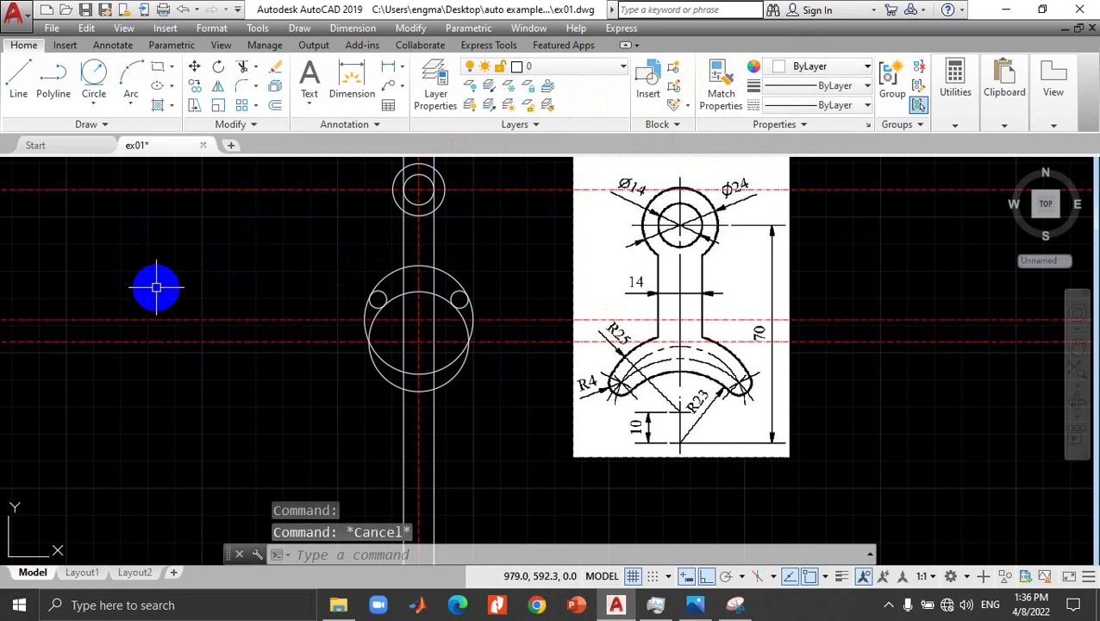
Step: Set the left and right shaft lines' linetype to ByLayer
{"action": "left_click", "coordinate": [403, 452]}
{"action": "key", "text": "Escape"}
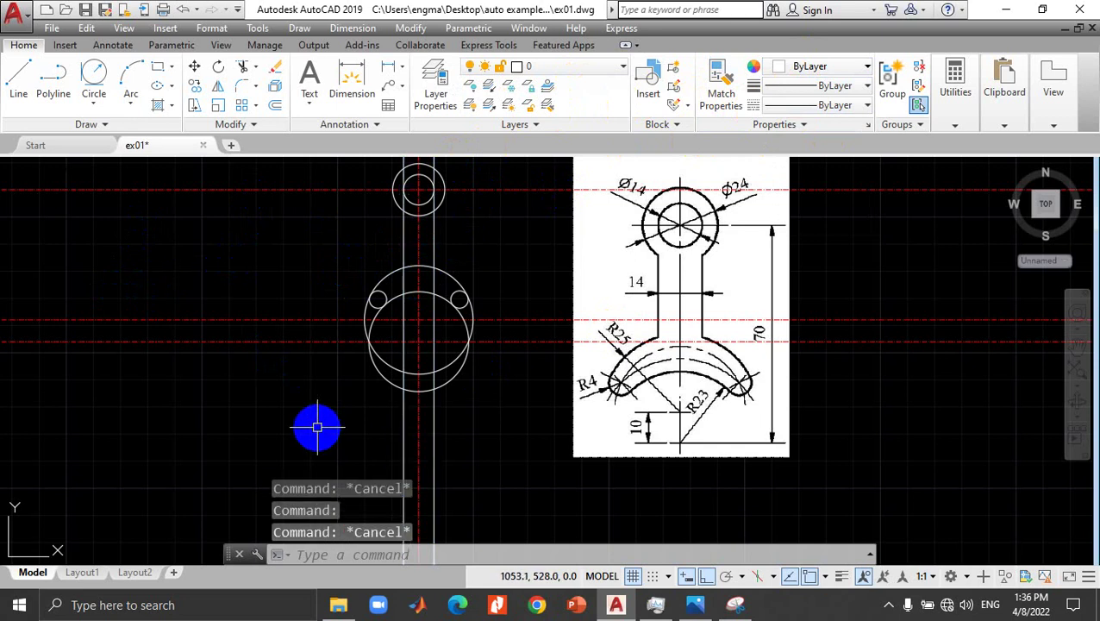
{"action": "left_click", "coordinate": [401, 429]}
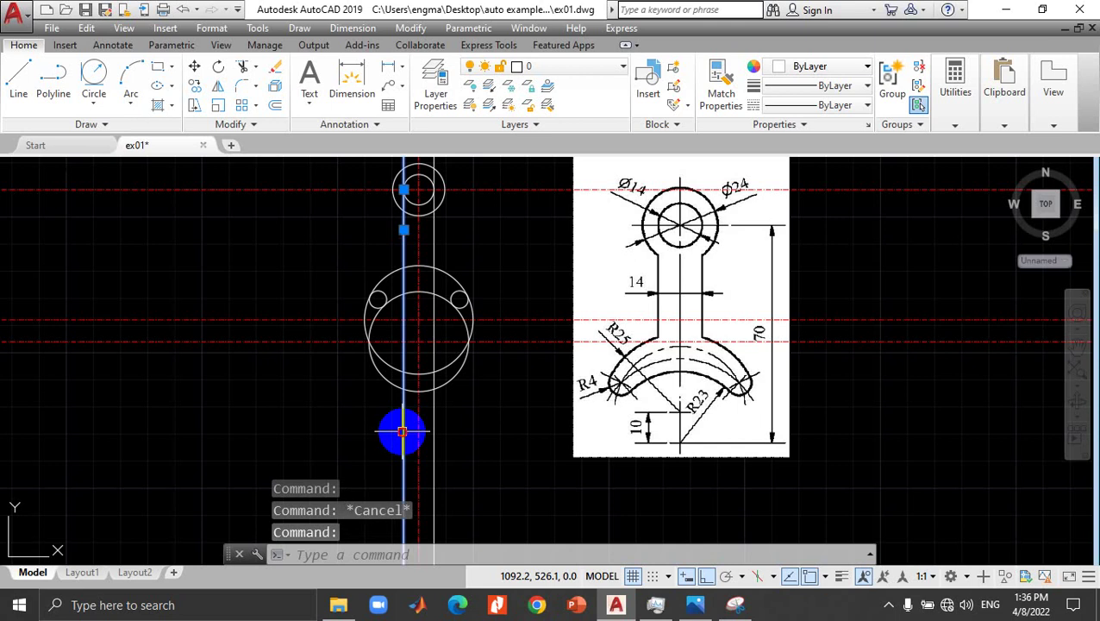
{"action": "left_click", "coordinate": [787, 105]}
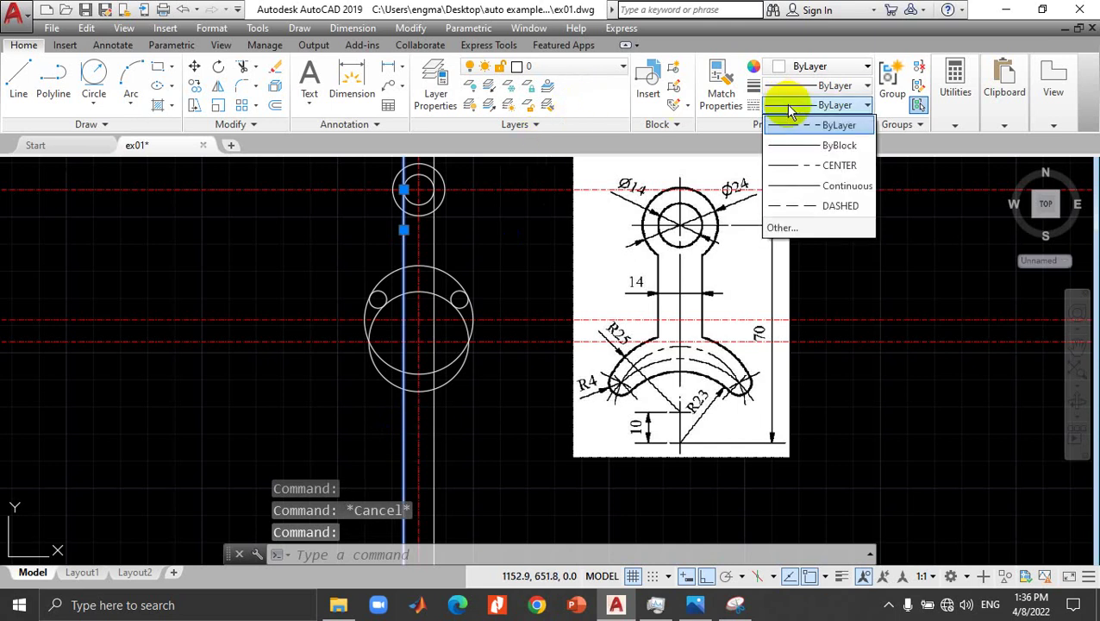
{"action": "left_click", "coordinate": [795, 125]}
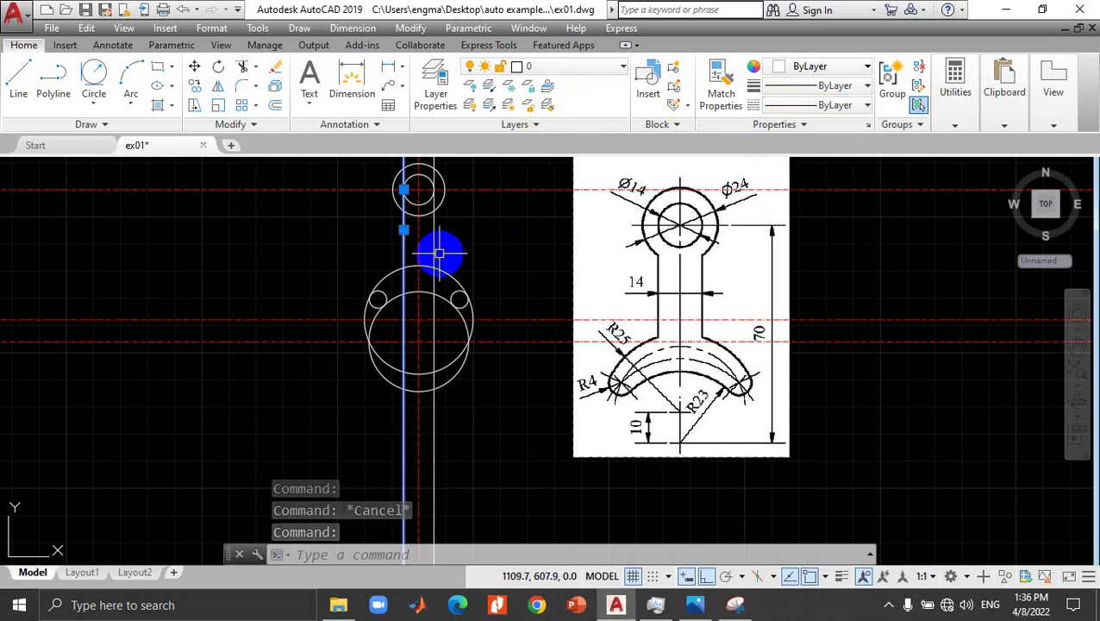
{"action": "left_click", "coordinate": [435, 250]}
{"action": "left_click", "coordinate": [819, 105]}
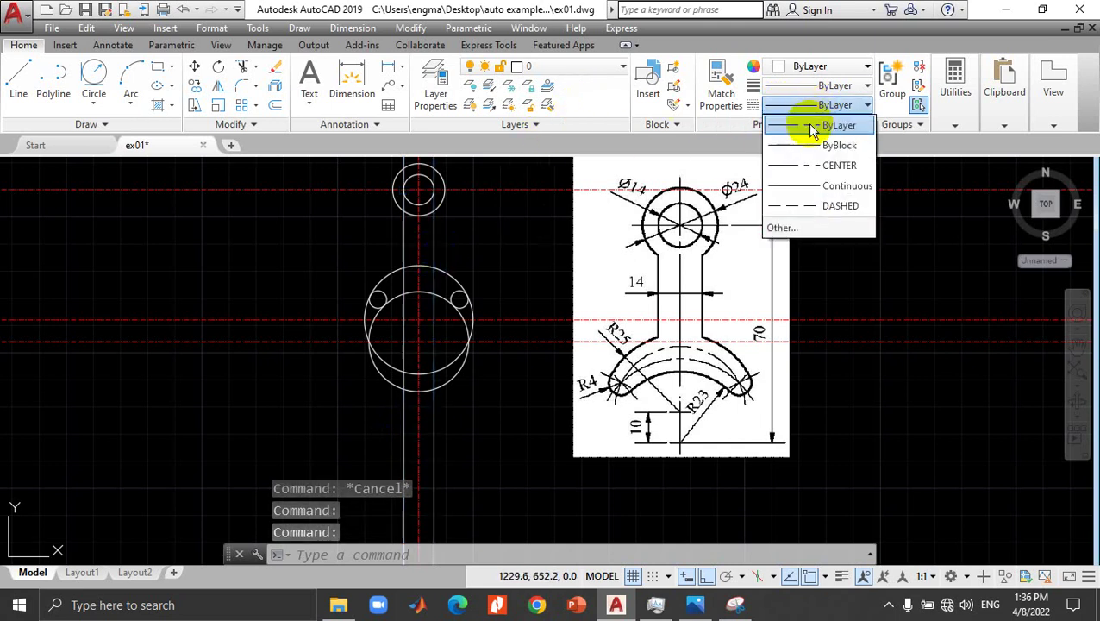
{"action": "left_click", "coordinate": [815, 118]}
{"action": "left_click", "coordinate": [529, 73]}
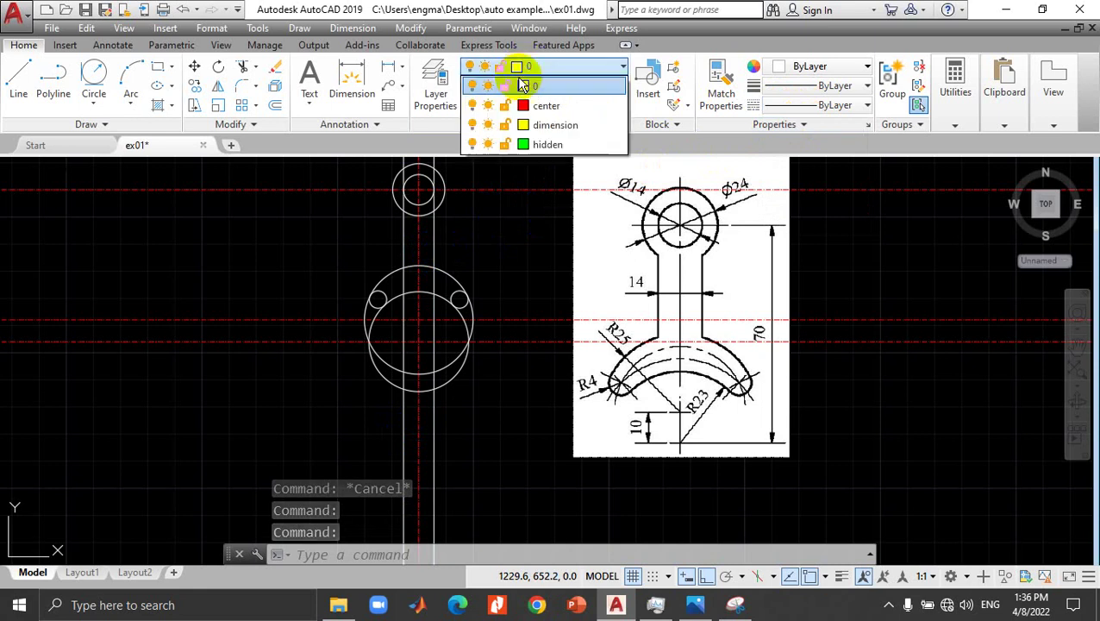
{"action": "key", "text": "Escape"}
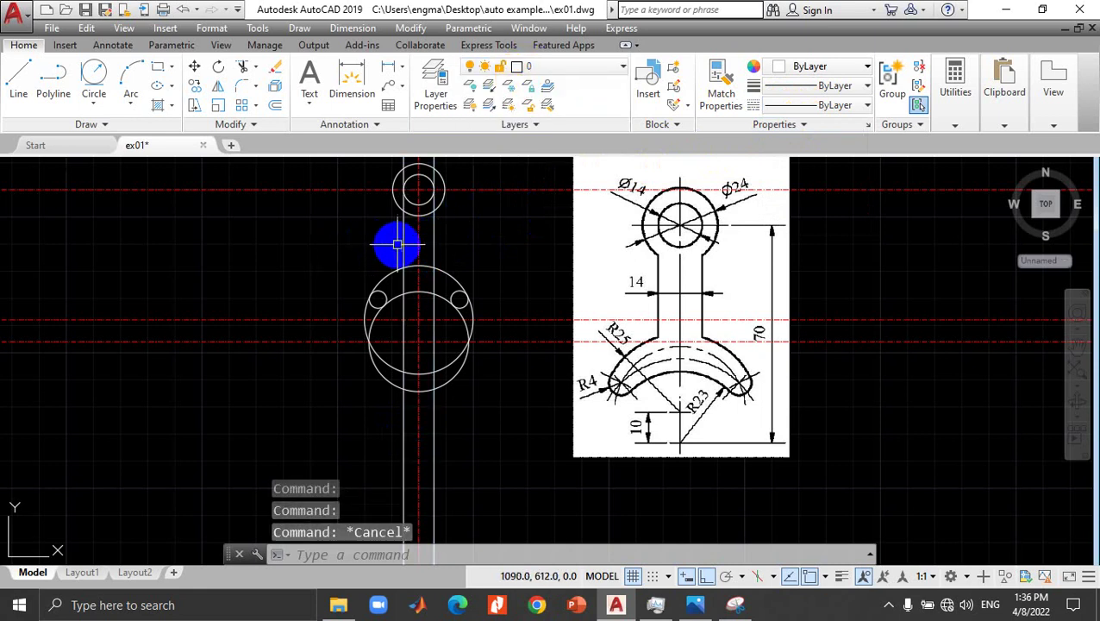
Step: Undo the accidental grip stretch of the left shaft line and clear the selection
{"action": "left_click", "coordinate": [404, 248]}
{"action": "left_click", "coordinate": [404, 229]}
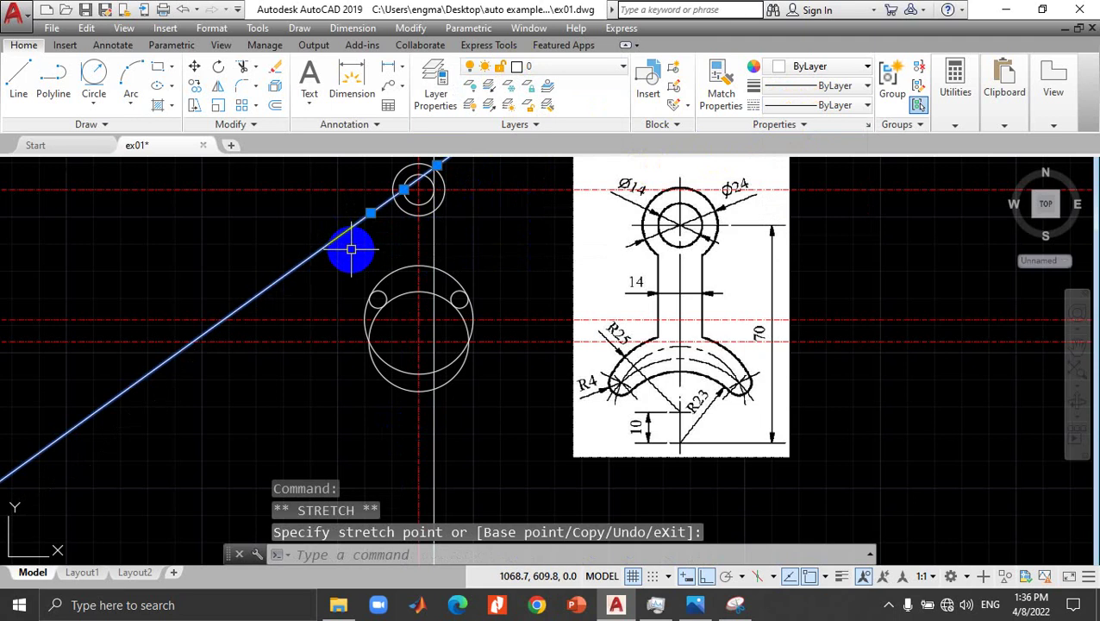
{"action": "key", "text": "ctrl+z"}
{"action": "left_click", "coordinate": [362, 252]}
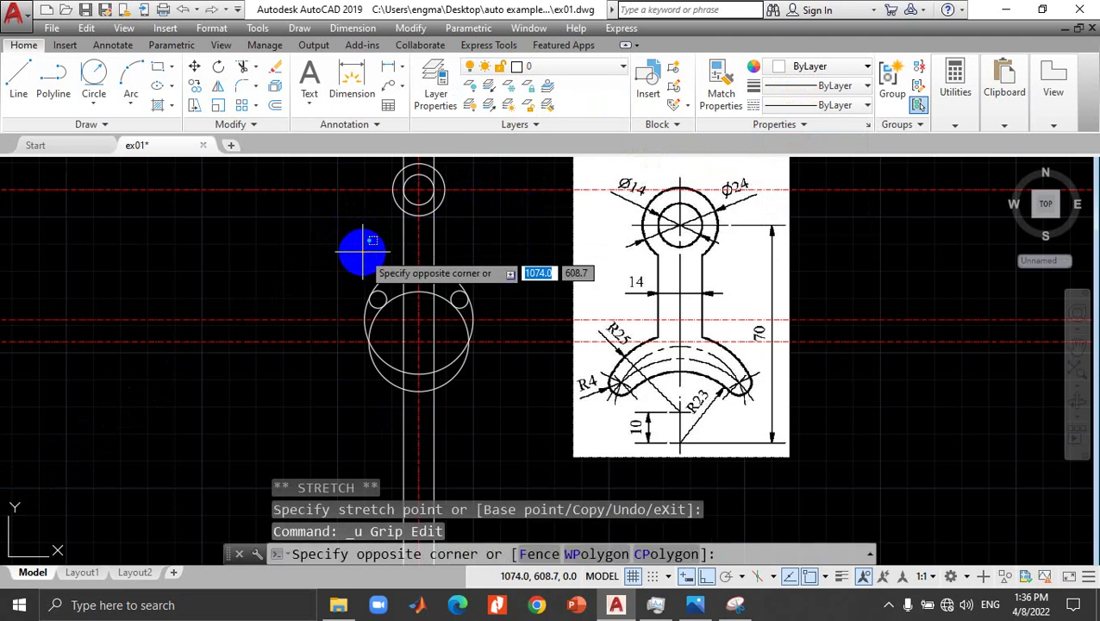
{"action": "key", "text": "Escape"}
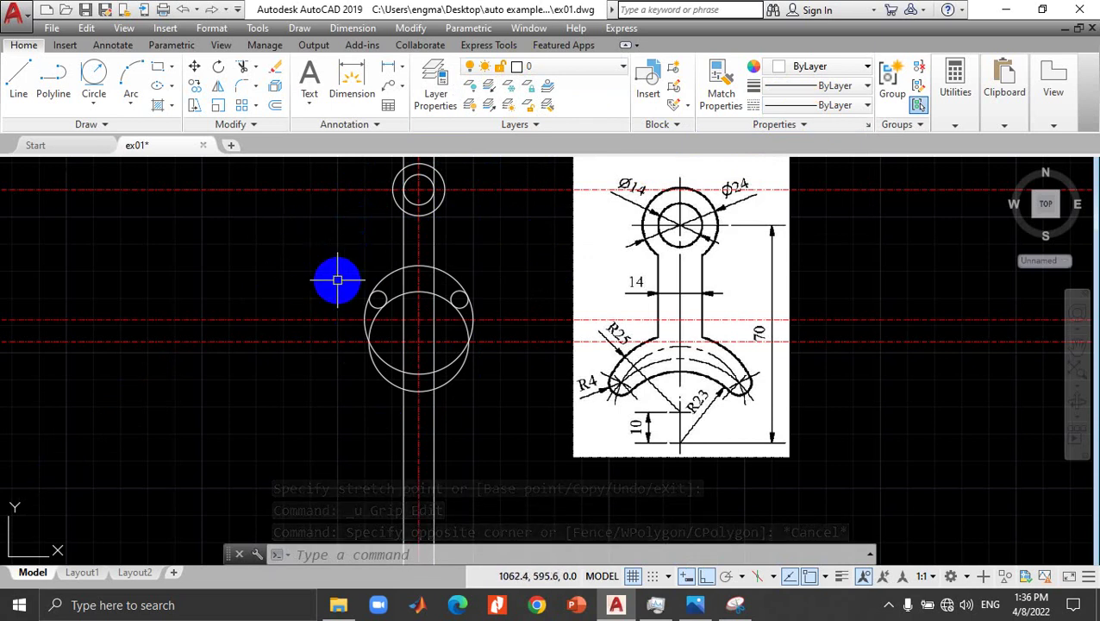
Step: Trim a vertical shaft line inside the upper outer circle, using that circle as cutting edge
{"action": "scroll", "coordinate": [552, 245], "scroll_direction": "up", "scroll_amount": 1}
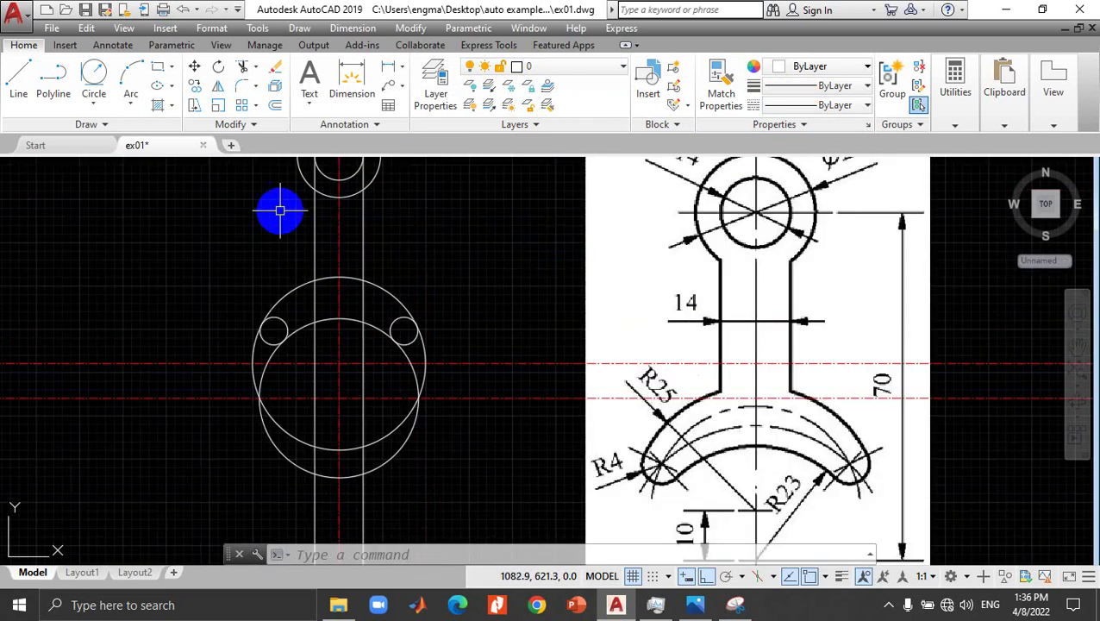
{"action": "scroll", "coordinate": [280, 194], "scroll_direction": "down", "scroll_amount": 1}
{"action": "scroll", "coordinate": [293, 173], "scroll_direction": "down", "scroll_amount": 1}
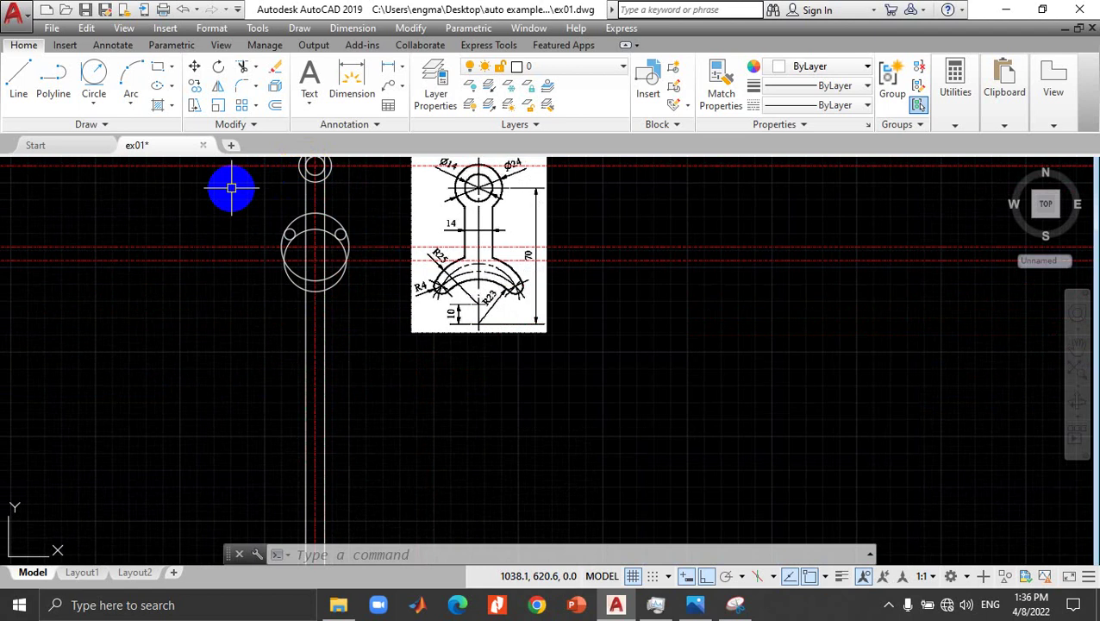
{"action": "middle_click_drag", "start_coordinate": [231, 188], "coordinate": [229, 360]}
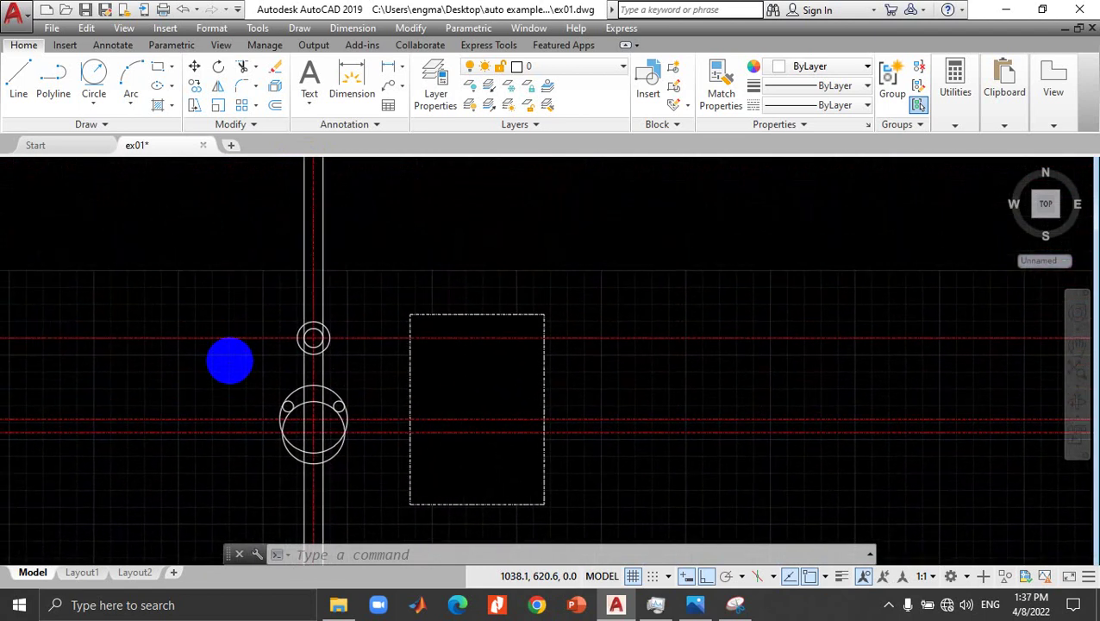
{"action": "scroll", "coordinate": [330, 305], "scroll_direction": "up", "scroll_amount": 2}
{"action": "scroll", "coordinate": [334, 304], "scroll_direction": "up", "scroll_amount": 1}
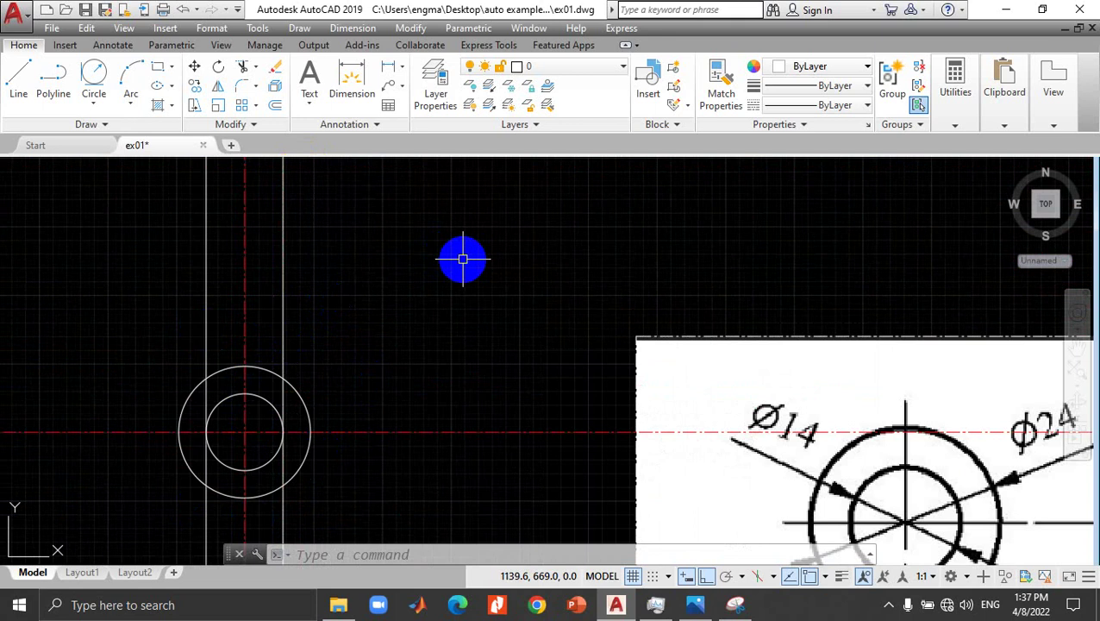
{"action": "left_click", "coordinate": [256, 87]}
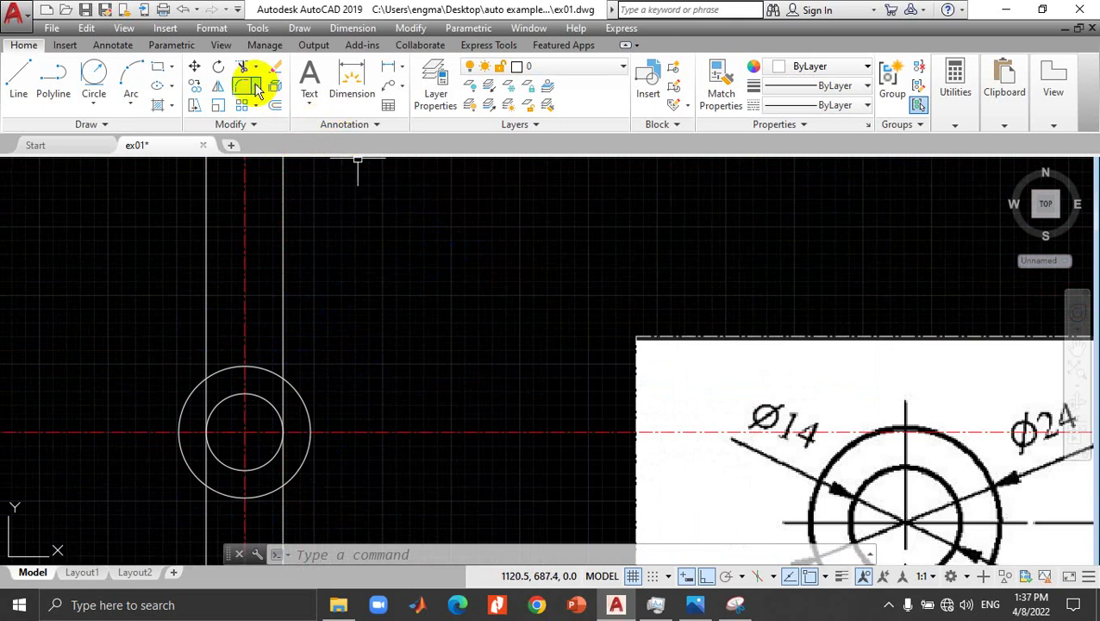
{"action": "left_click", "coordinate": [256, 74]}
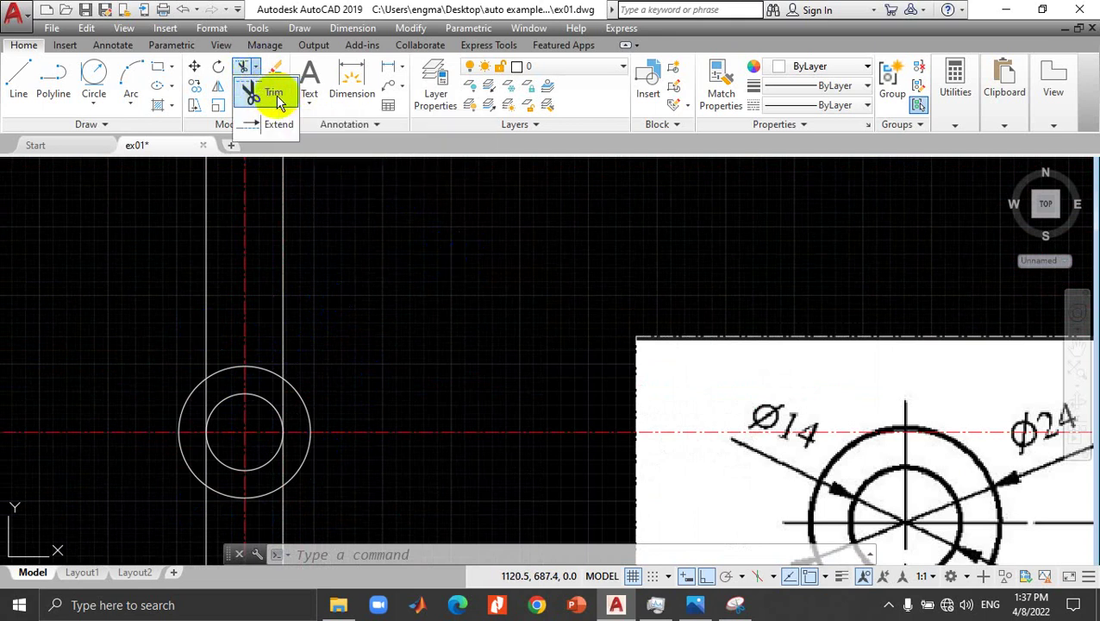
{"action": "left_click", "coordinate": [277, 102]}
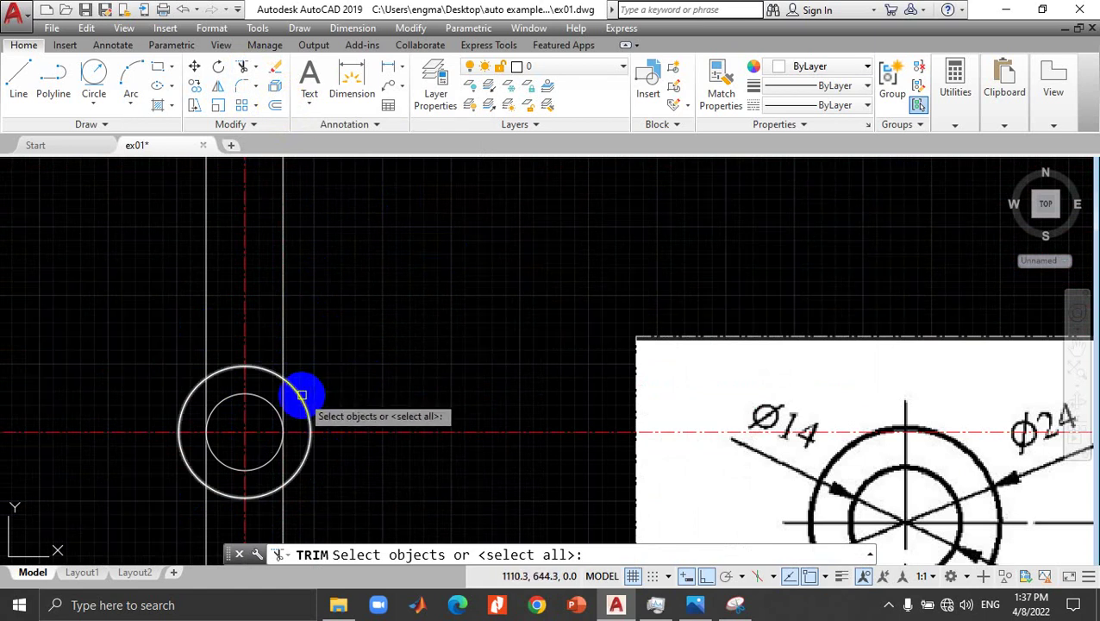
{"action": "left_click", "coordinate": [300, 395]}
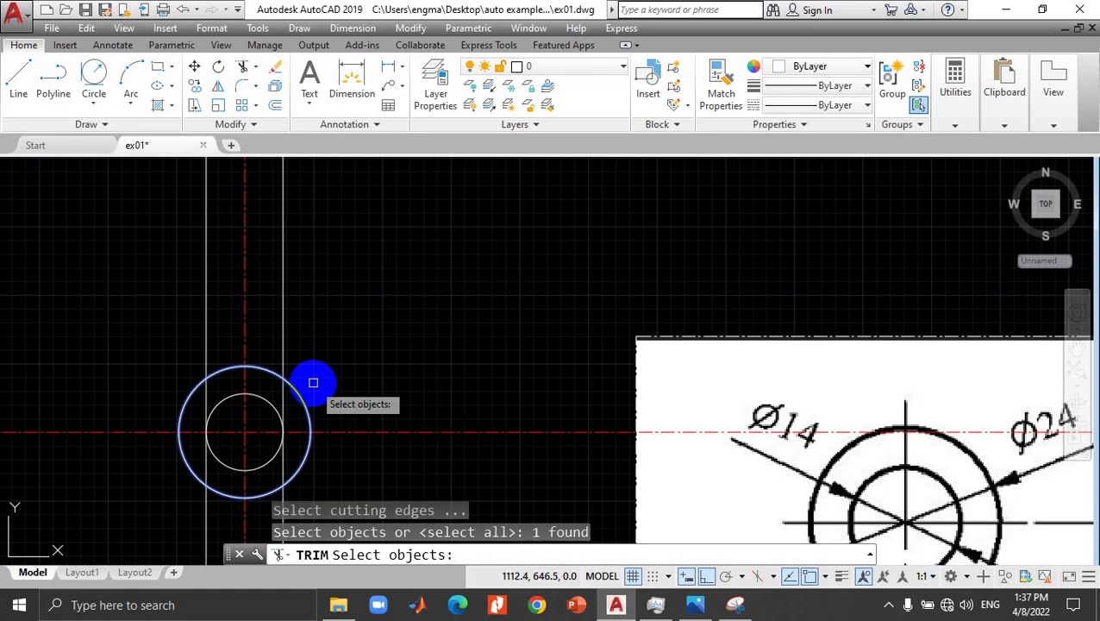
{"action": "key", "text": "Return"}
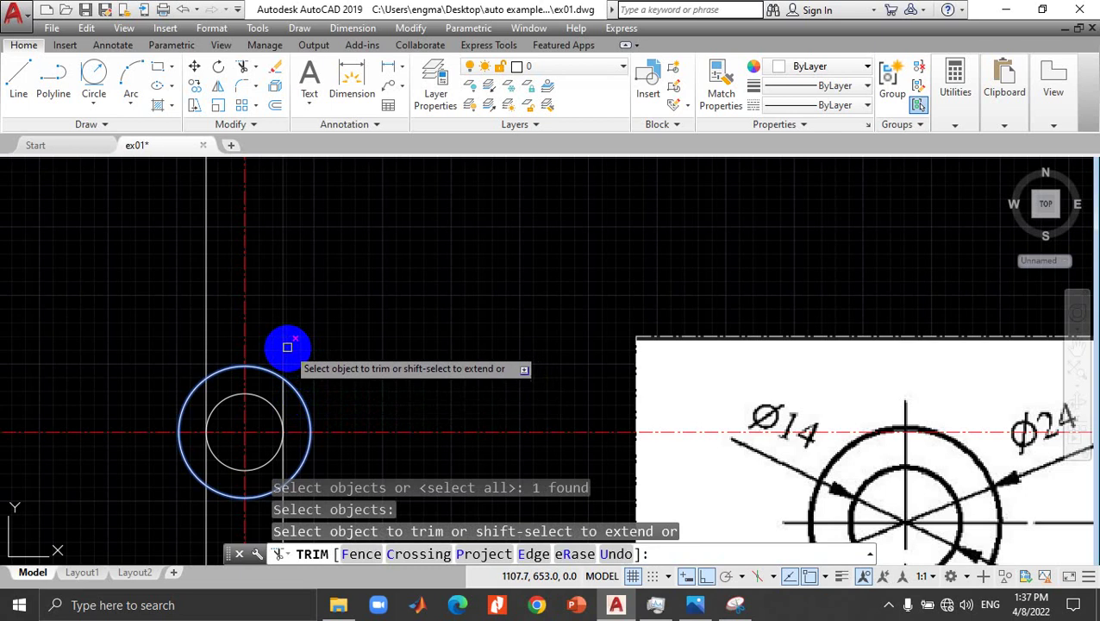
{"action": "left_click", "coordinate": [282, 347]}
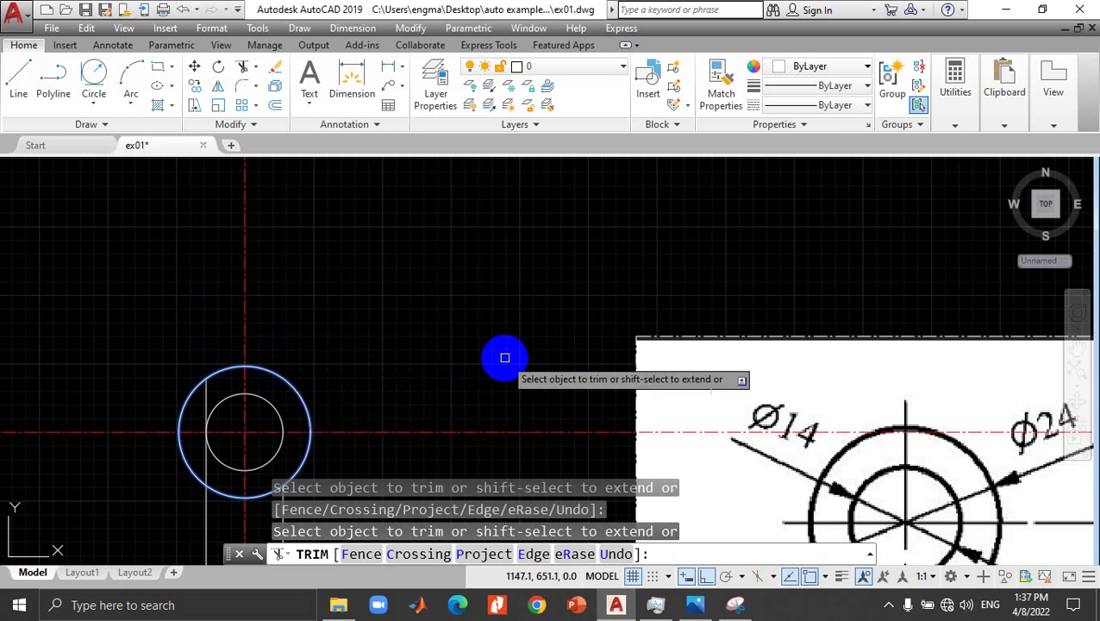
Step: Pan and zoom to reposition the view, then cancel the trim
{"action": "left_click", "coordinate": [1078, 346]}
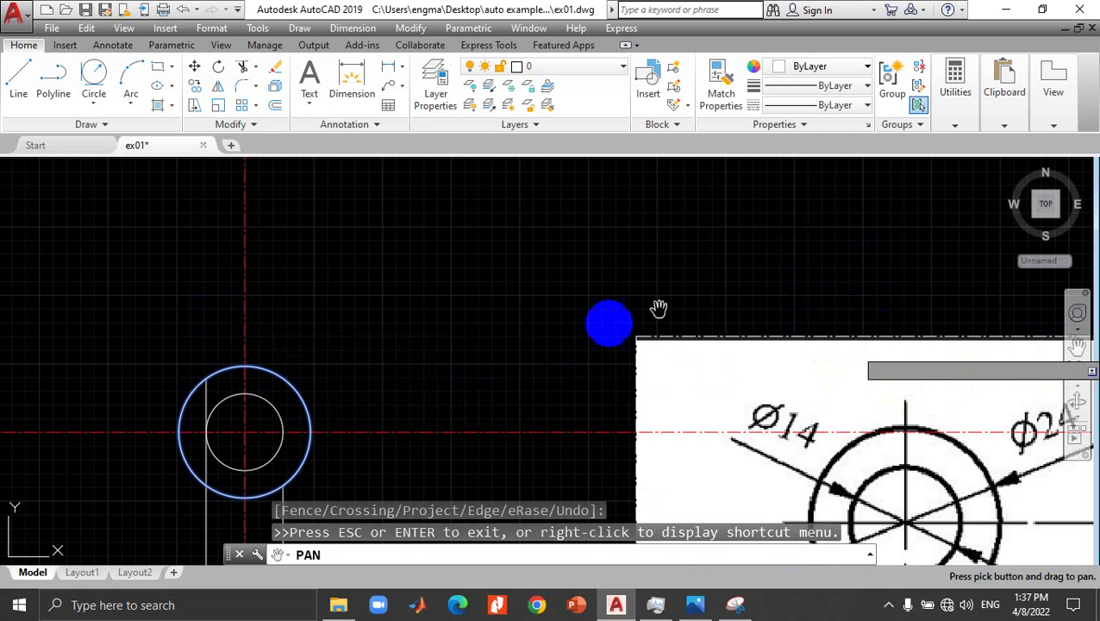
{"action": "scroll", "coordinate": [546, 264], "scroll_direction": "up", "scroll_amount": 3}
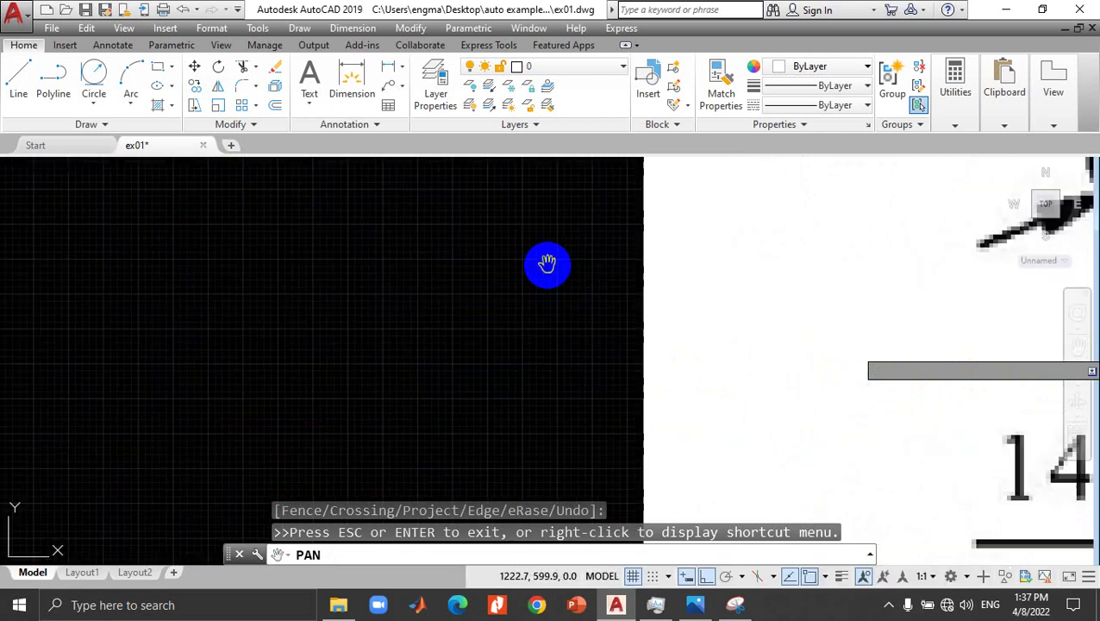
{"action": "scroll", "coordinate": [547, 264], "scroll_direction": "down", "scroll_amount": 5}
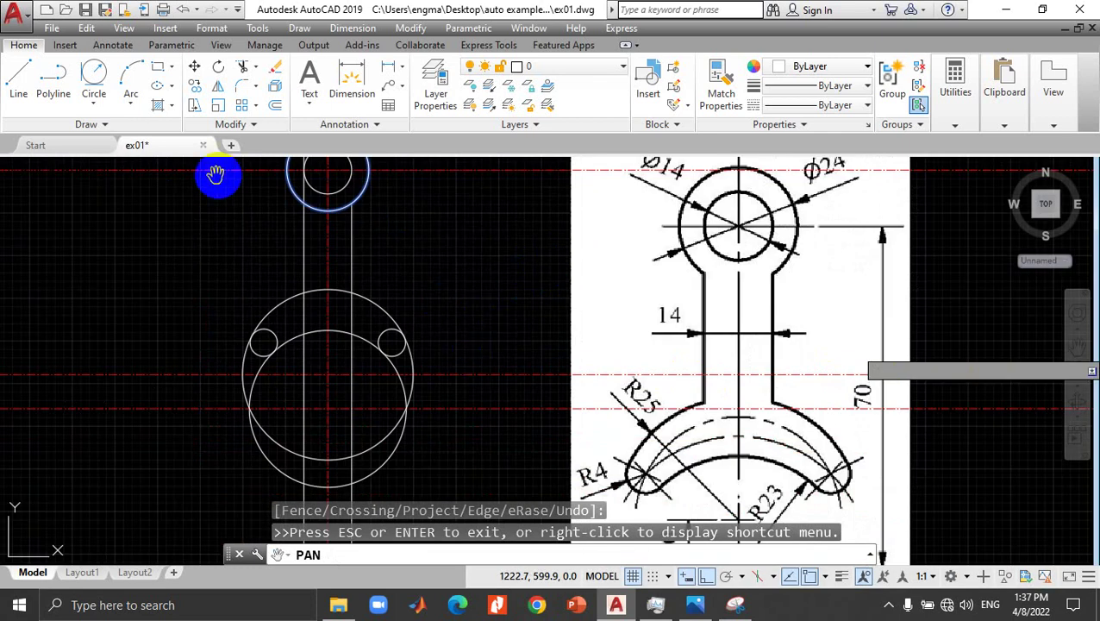
{"action": "scroll", "coordinate": [209, 177], "scroll_direction": "up", "scroll_amount": 2}
{"action": "scroll", "coordinate": [209, 177], "scroll_direction": "up", "scroll_amount": 2}
{"action": "scroll", "coordinate": [643, 266], "scroll_direction": "down", "scroll_amount": 2}
{"action": "scroll", "coordinate": [643, 266], "scroll_direction": "down", "scroll_amount": 2}
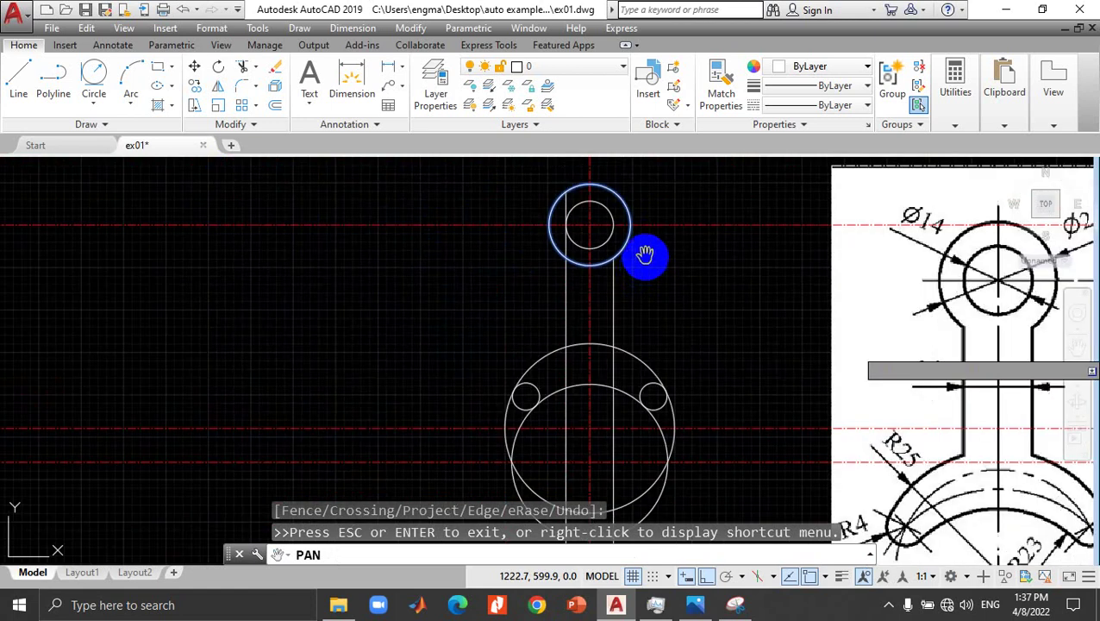
{"action": "left_click", "coordinate": [1022, 300]}
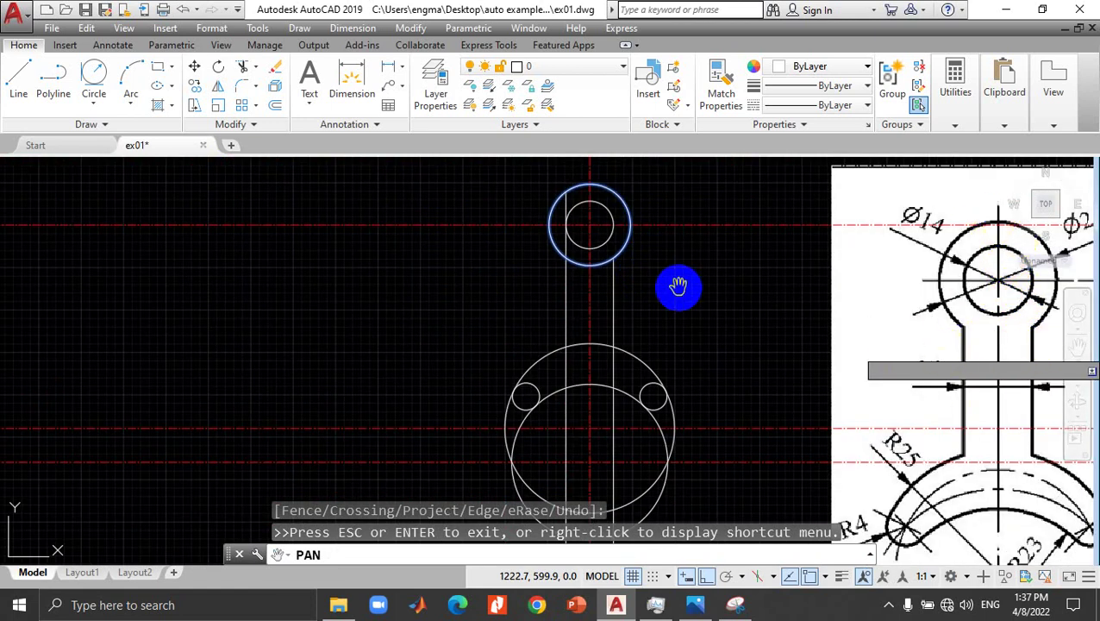
{"action": "key", "text": "Escape"}
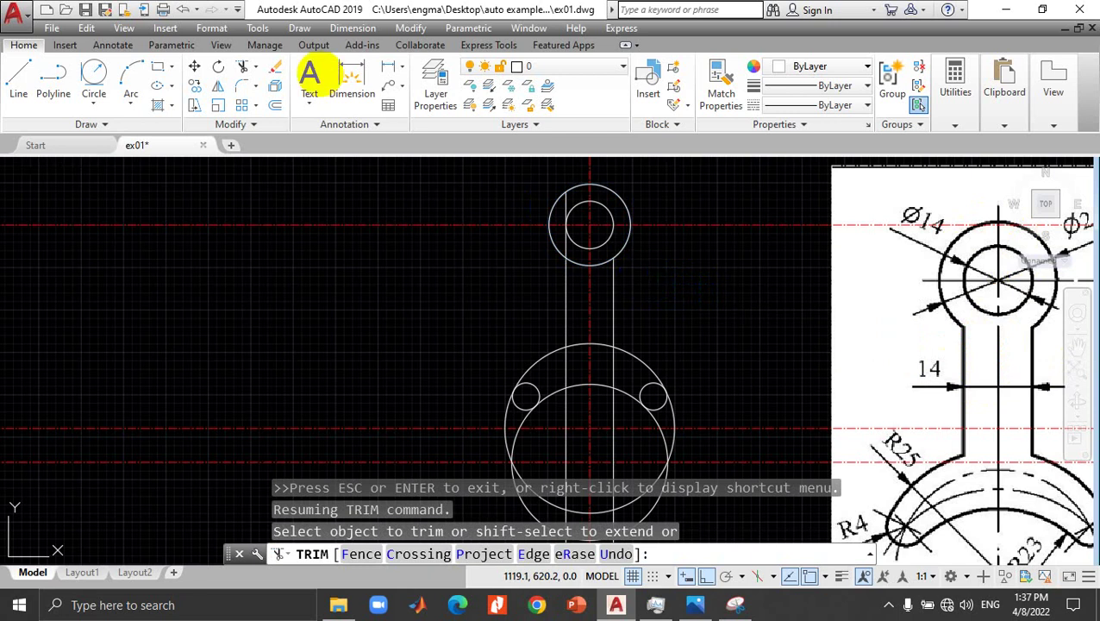
{"action": "key", "text": "Escape"}
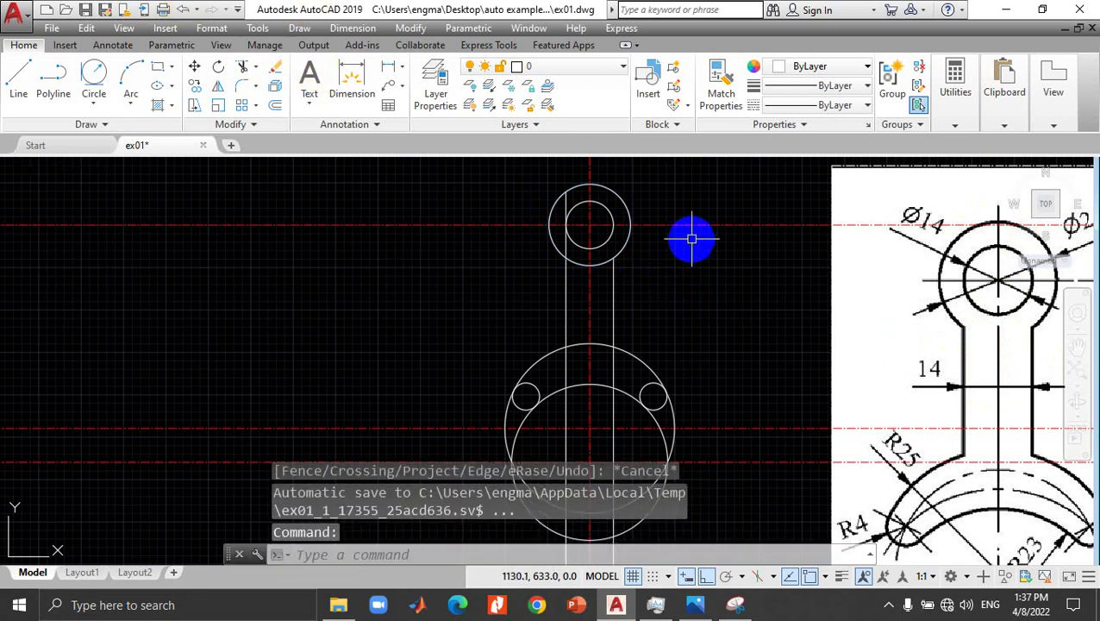
Step: Rerun Trim with the upper outer circle as cutting edge, then bring up the 2.PNG reference
{"action": "scroll", "coordinate": [658, 197], "scroll_direction": "down", "scroll_amount": 3}
{"action": "scroll", "coordinate": [652, 200], "scroll_direction": "up", "scroll_amount": 5}
{"action": "scroll", "coordinate": [629, 200], "scroll_direction": "up", "scroll_amount": 2}
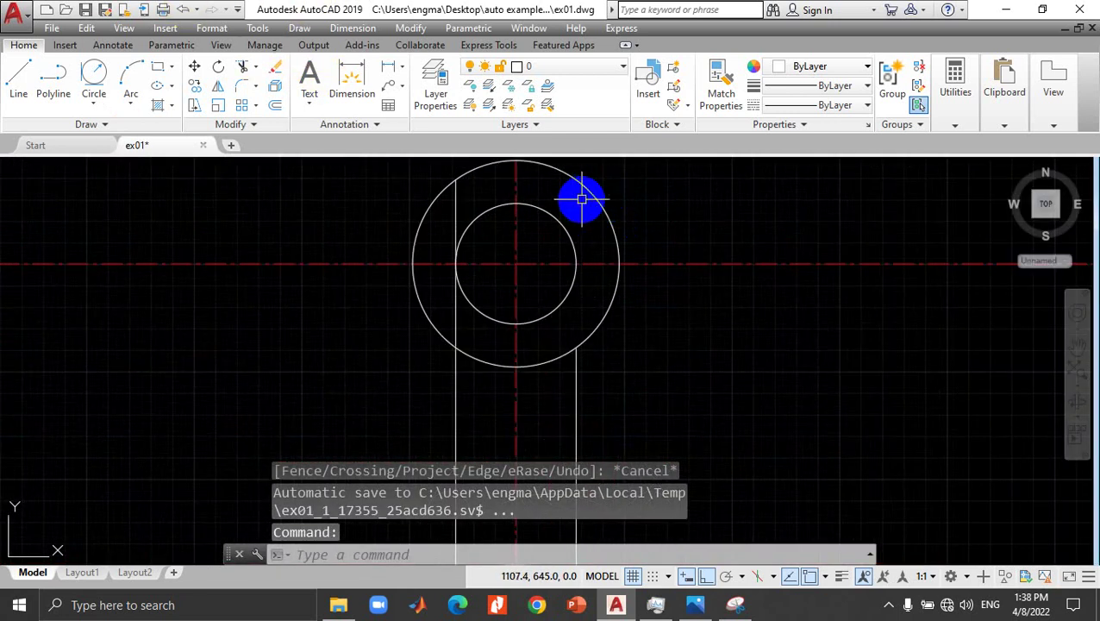
{"action": "left_click", "coordinate": [243, 67]}
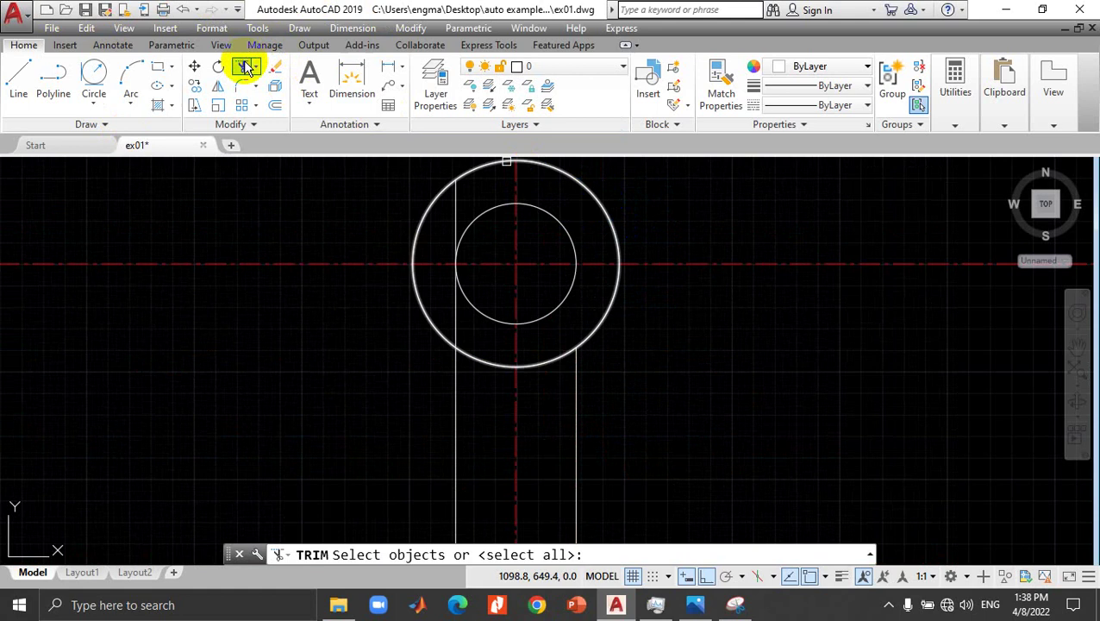
{"action": "left_click", "coordinate": [414, 257]}
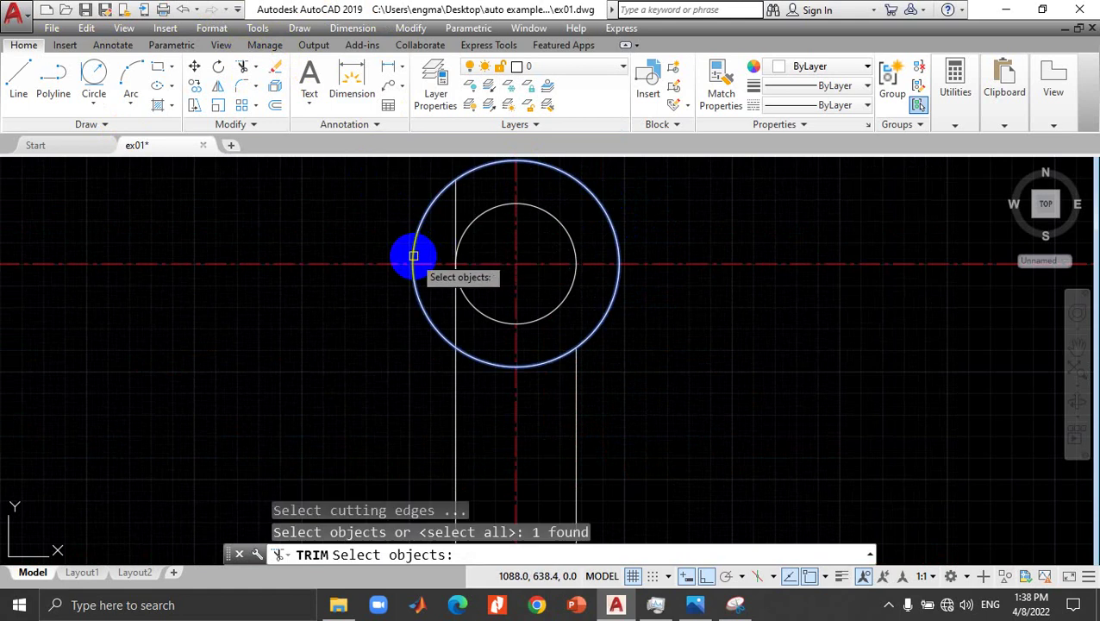
{"action": "key", "text": "Return"}
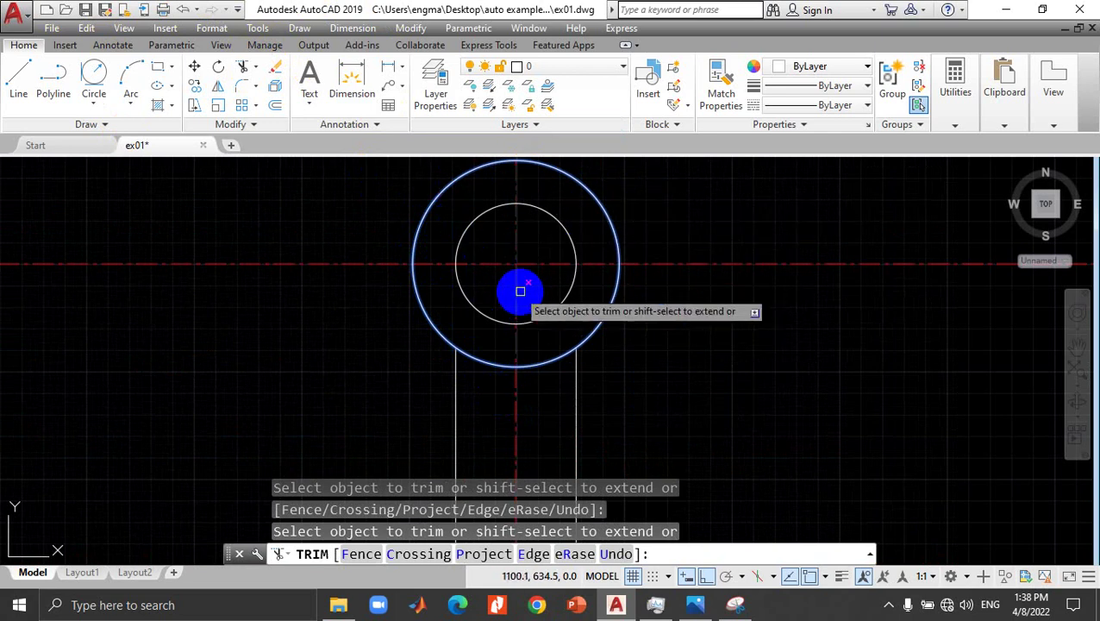
{"action": "key", "text": "Escape"}
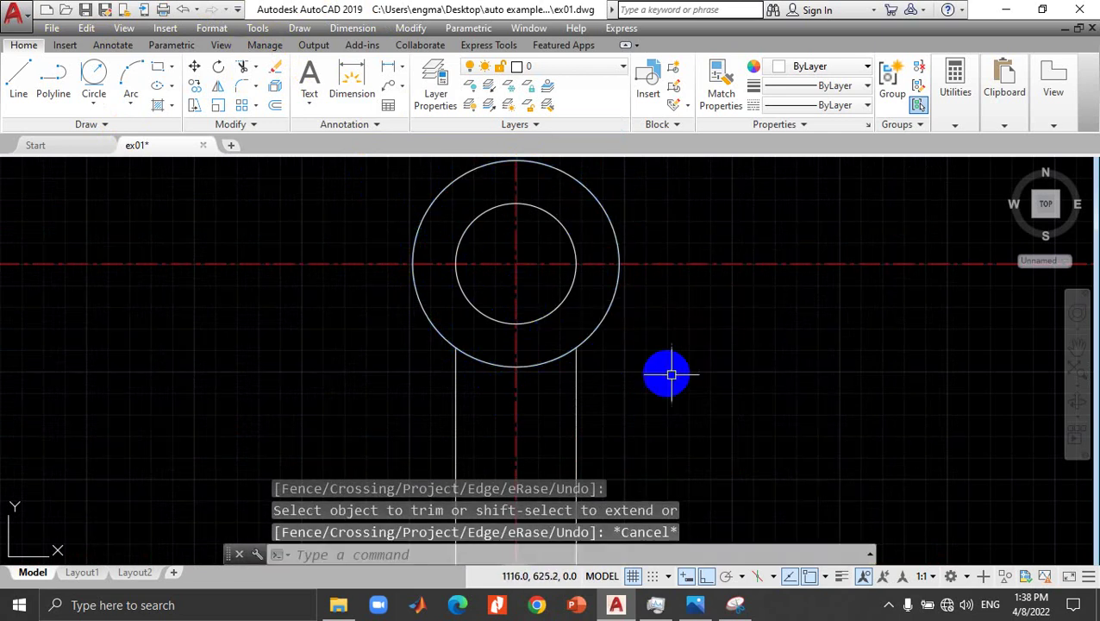
{"action": "left_click", "coordinate": [694, 605]}
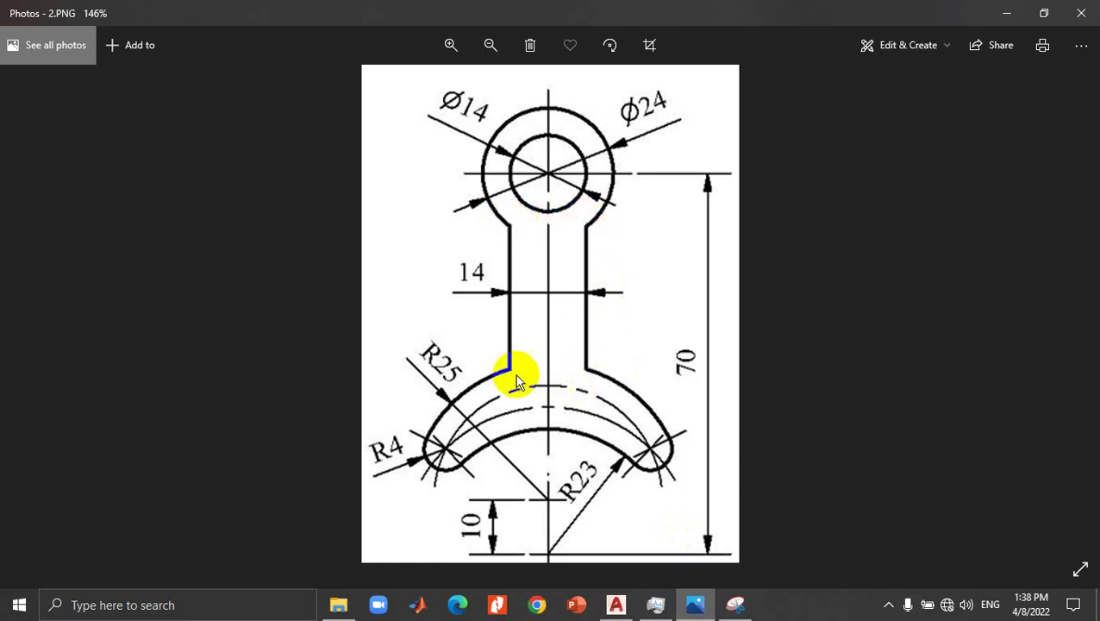
Step: Minimise the 2.PNG Photos window and return to AutoCAD
{"action": "left_click", "coordinate": [1006, 13]}
{"action": "left_click", "coordinate": [616, 604]}
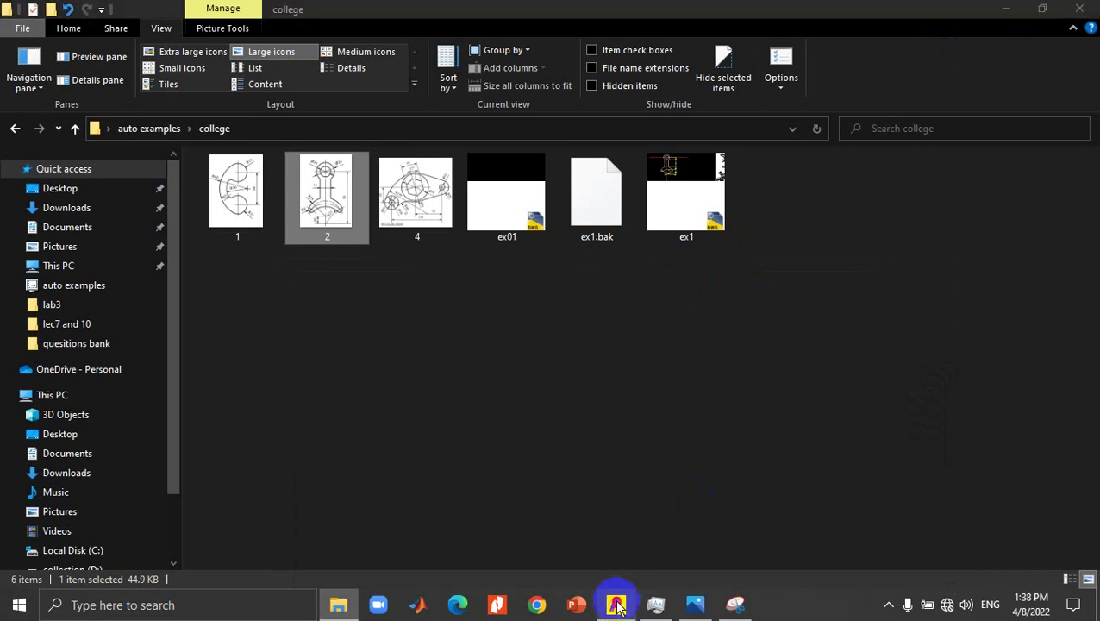
Step: Trim away the ring arc between the two shaft lines, using both lines as cutting edges
{"action": "scroll", "coordinate": [509, 380], "scroll_direction": "up", "scroll_amount": 2}
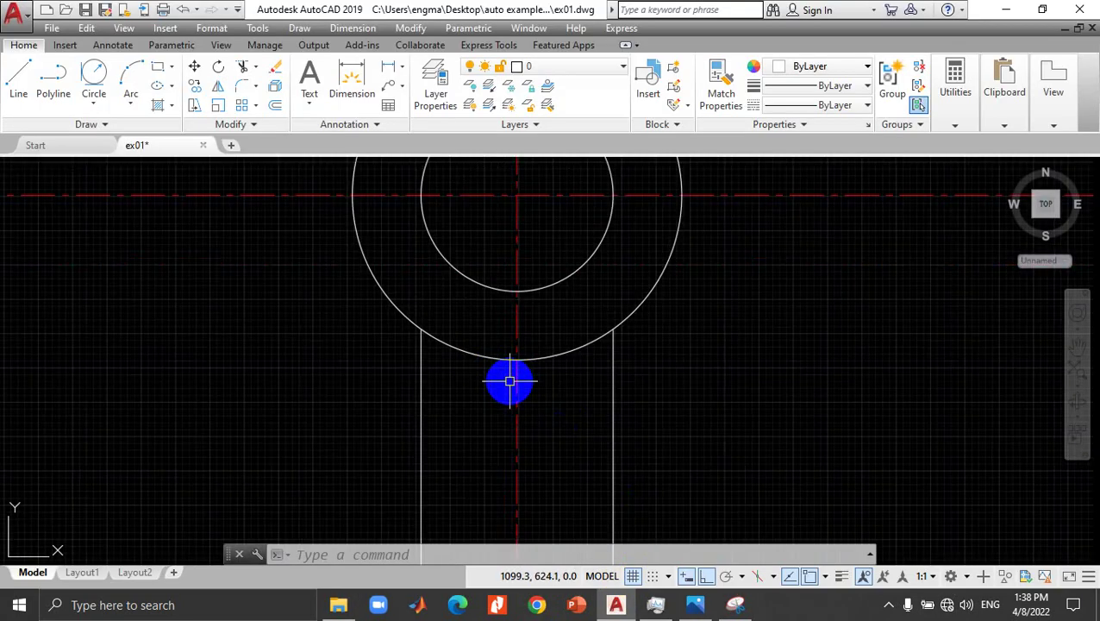
{"action": "scroll", "coordinate": [509, 379], "scroll_direction": "down", "scroll_amount": 6}
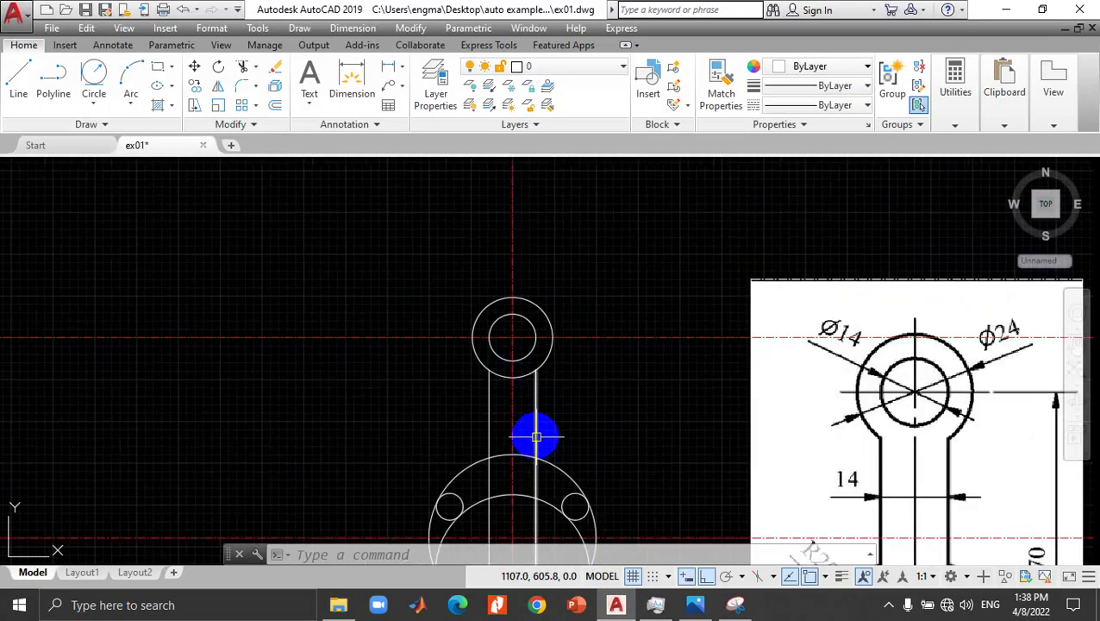
{"action": "scroll", "coordinate": [555, 497], "scroll_direction": "up", "scroll_amount": 2}
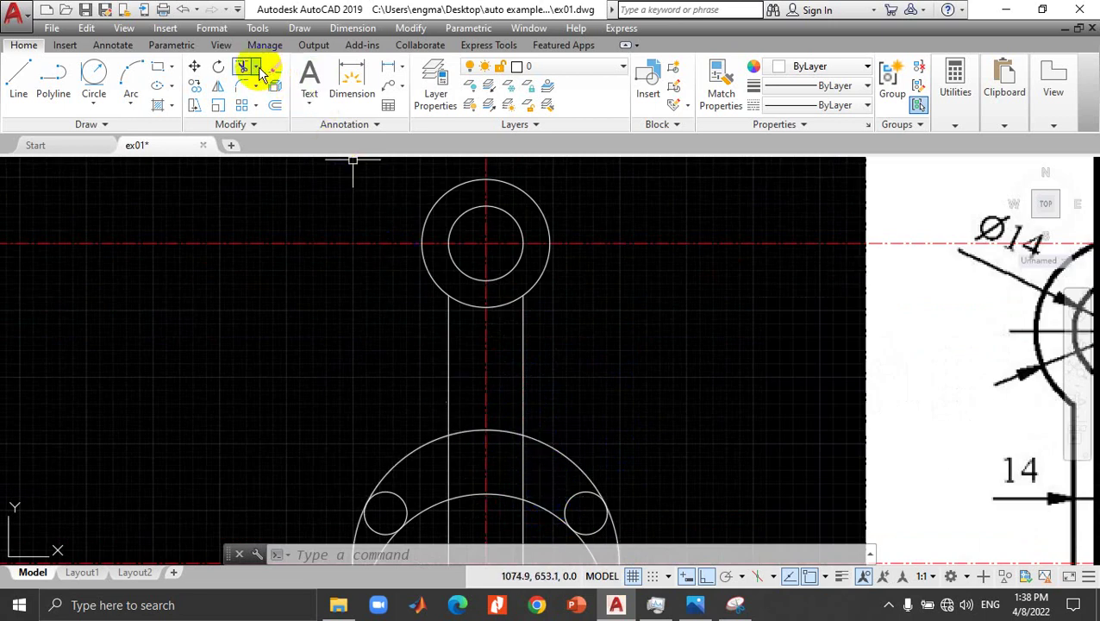
{"action": "left_click", "coordinate": [245, 69]}
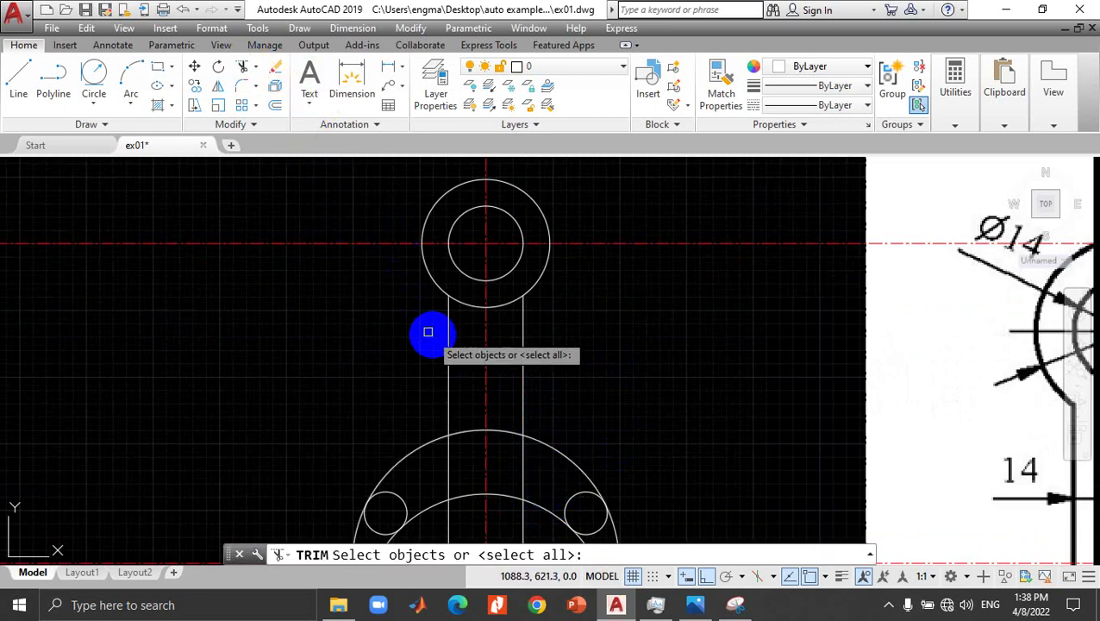
{"action": "left_click", "coordinate": [447, 353]}
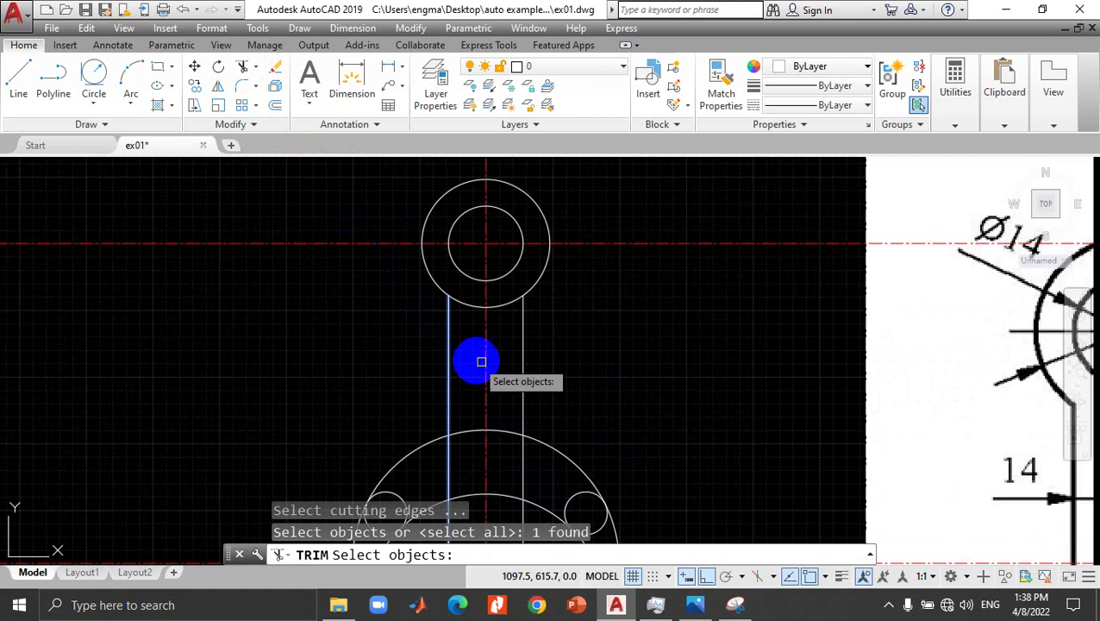
{"action": "left_click", "coordinate": [524, 376]}
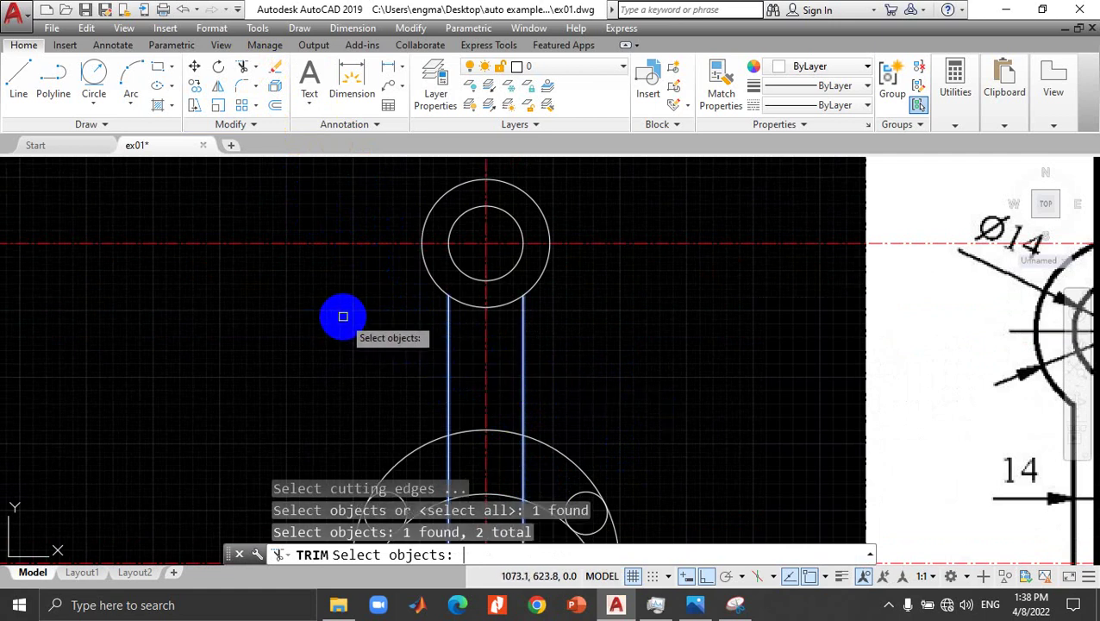
{"action": "key", "text": "Return"}
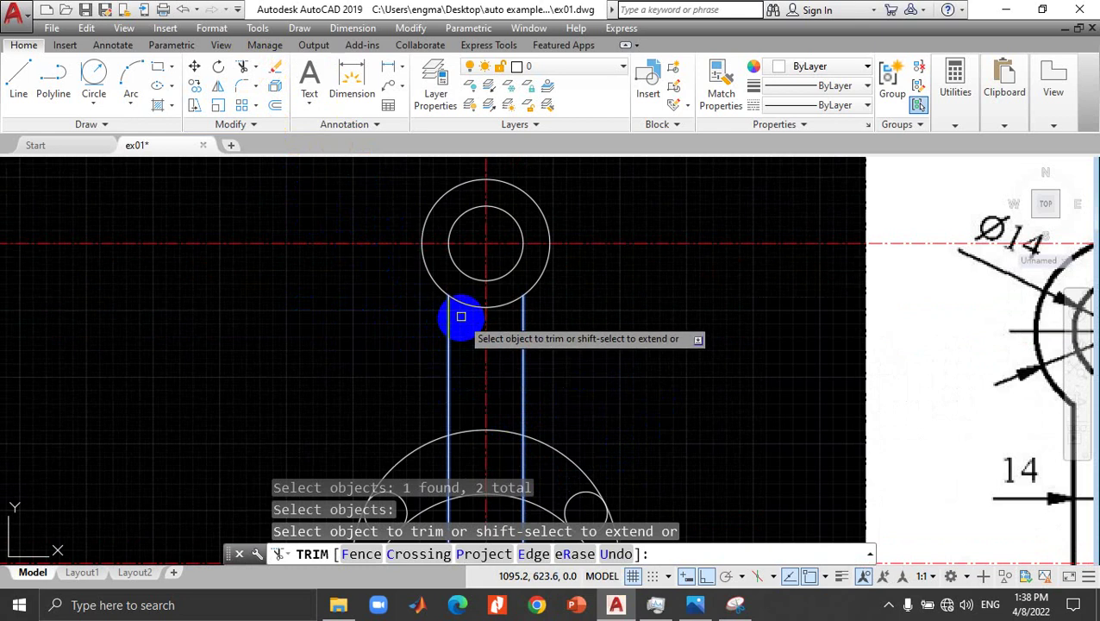
{"action": "left_click", "coordinate": [466, 306]}
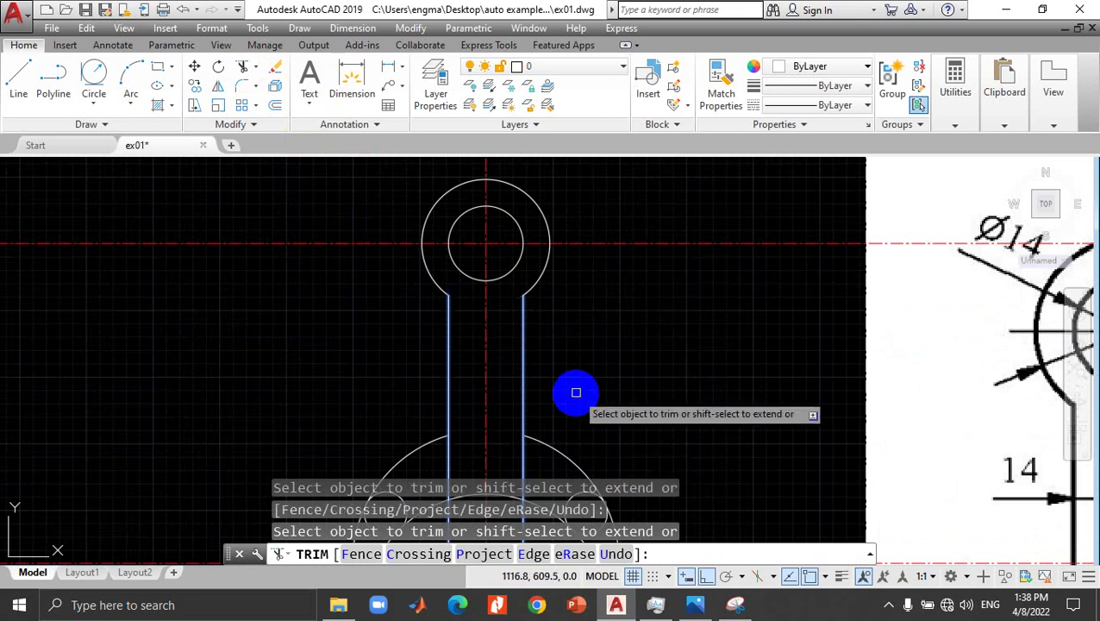
{"action": "key", "text": "Escape"}
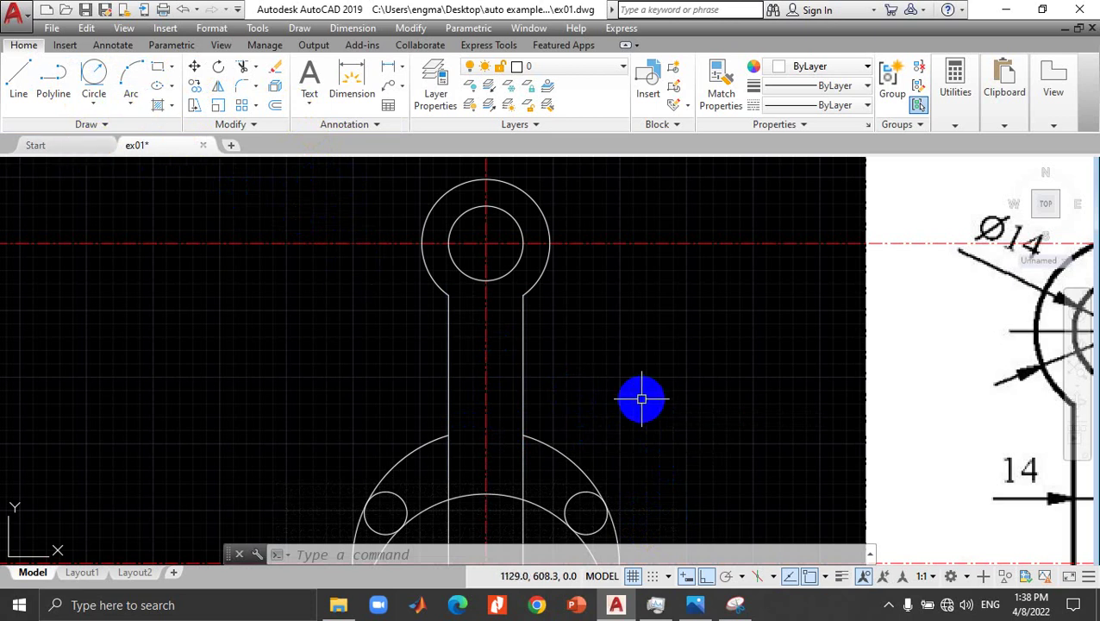
Step: Trim the shaft line segments inside the large lower arc, using the outer and inner arcs as edges
{"action": "scroll", "coordinate": [640, 410], "scroll_direction": "up", "scroll_amount": 2}
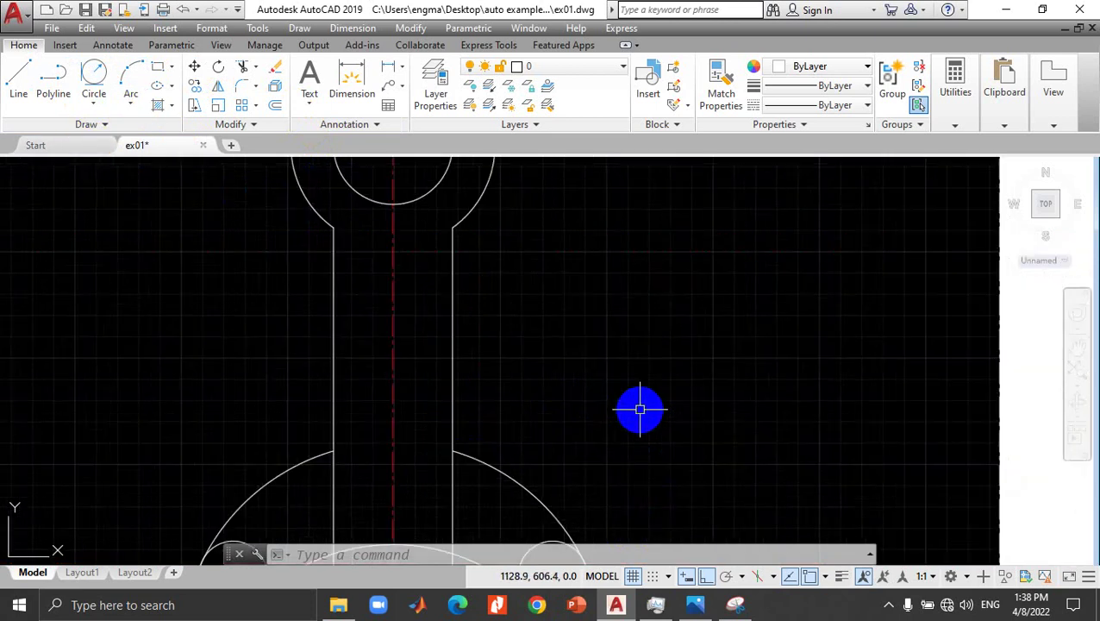
{"action": "scroll", "coordinate": [639, 410], "scroll_direction": "down", "scroll_amount": 2}
{"action": "scroll", "coordinate": [640, 410], "scroll_direction": "down", "scroll_amount": 2}
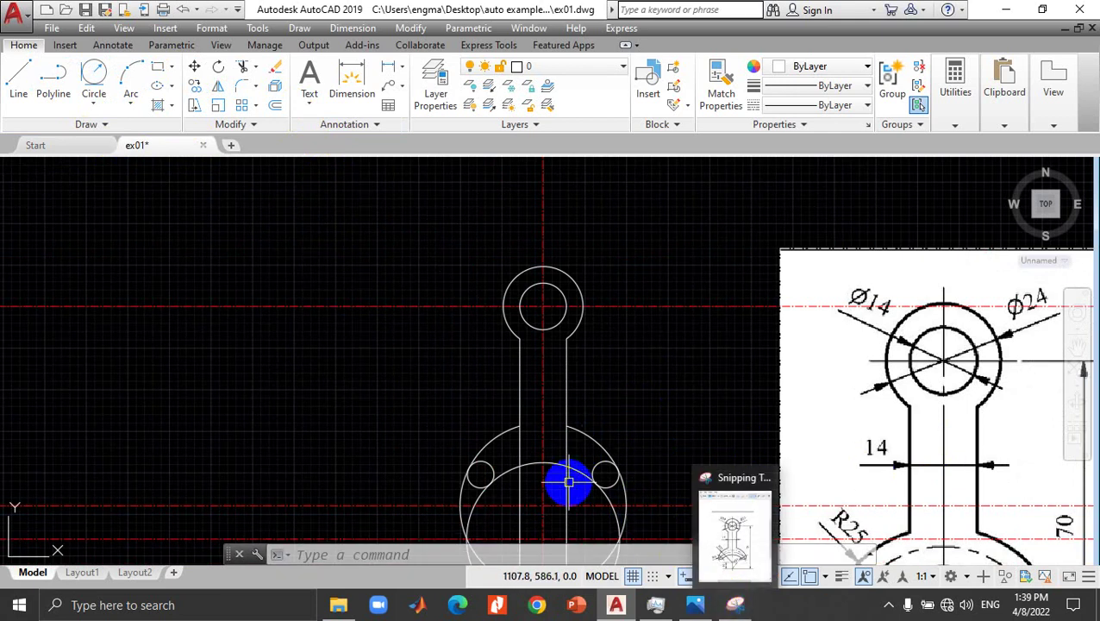
{"action": "scroll", "coordinate": [560, 483], "scroll_direction": "up", "scroll_amount": 2}
{"action": "scroll", "coordinate": [548, 507], "scroll_direction": "up", "scroll_amount": 1}
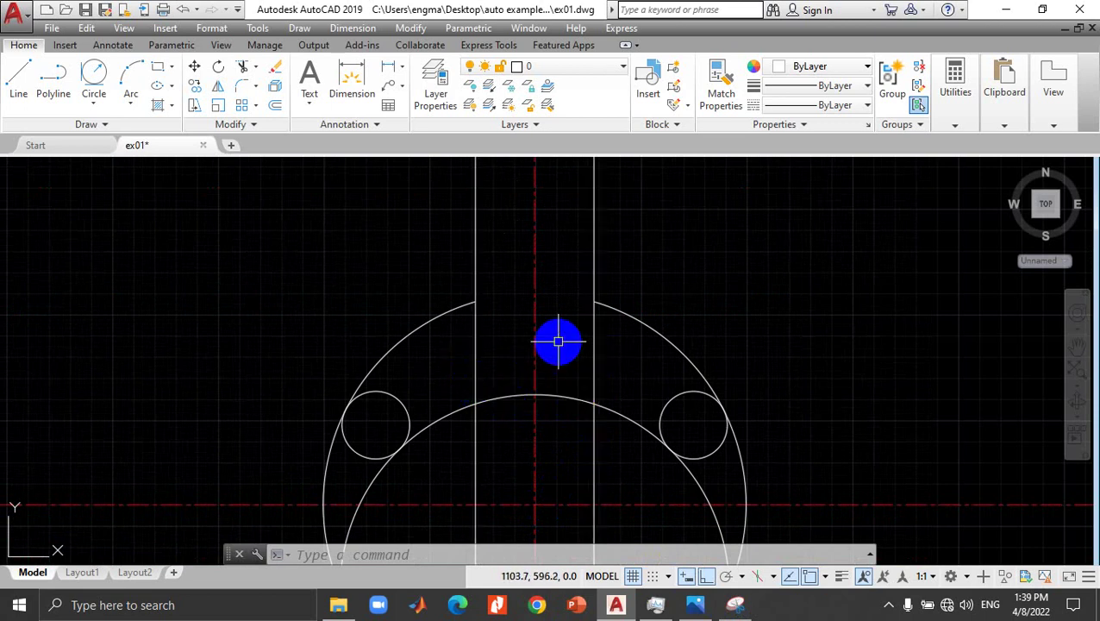
{"action": "left_click", "coordinate": [242, 71]}
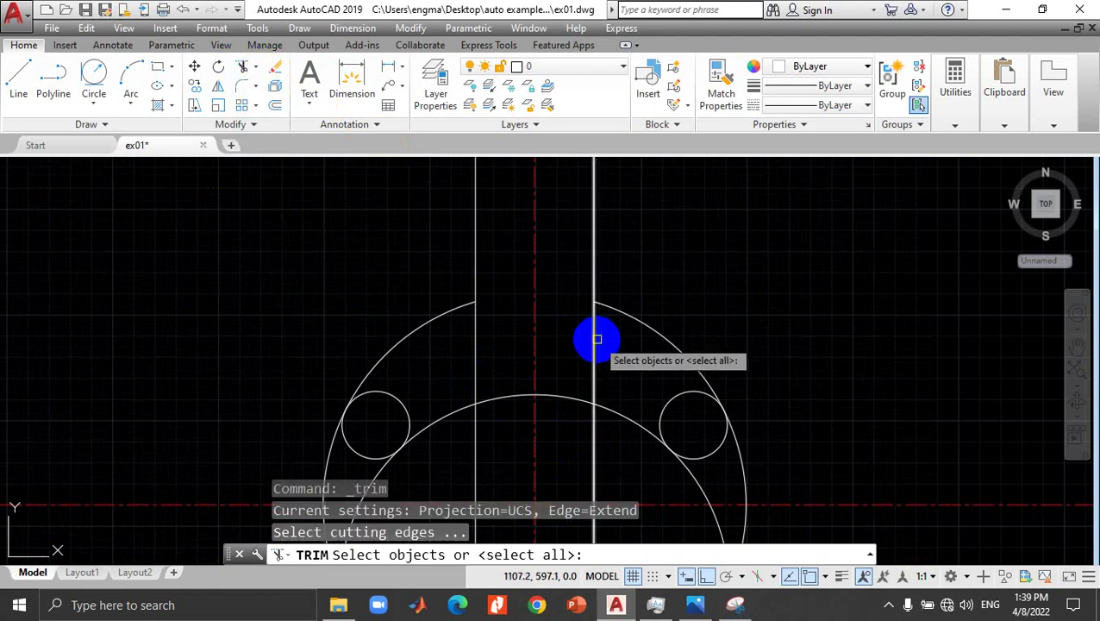
{"action": "left_click", "coordinate": [614, 313]}
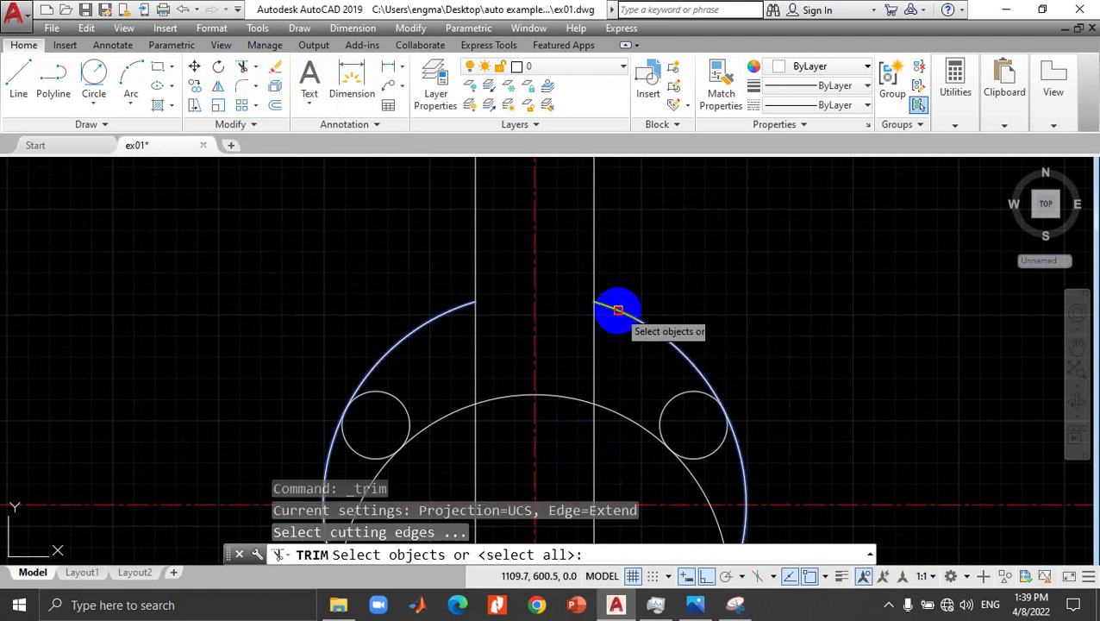
{"action": "left_click", "coordinate": [619, 415]}
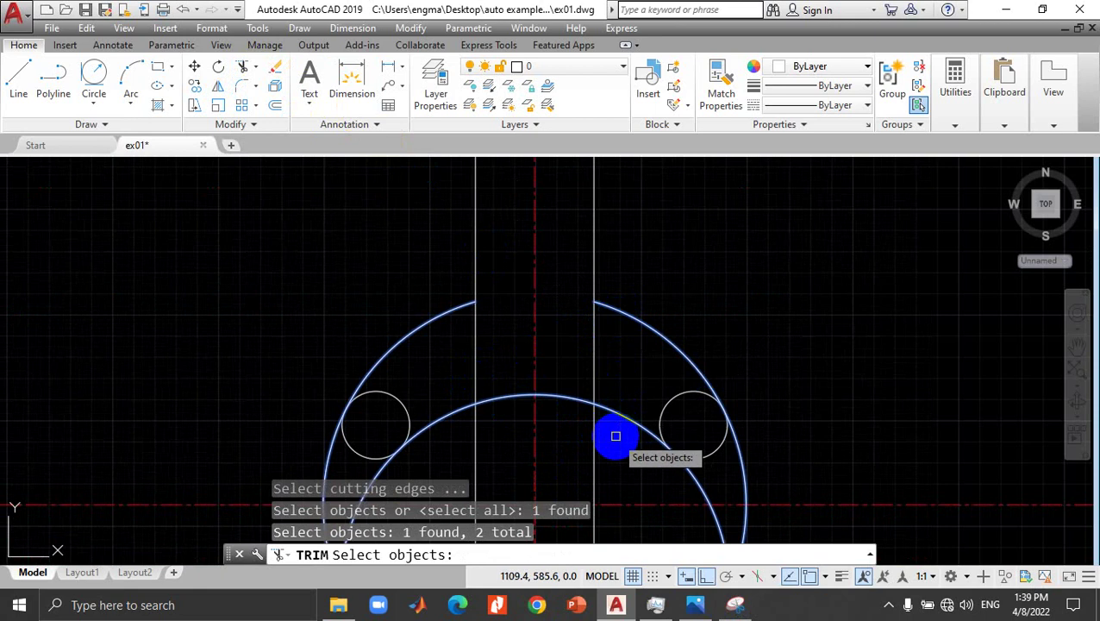
{"action": "key", "text": "Return"}
{"action": "left_click", "coordinate": [593, 373]}
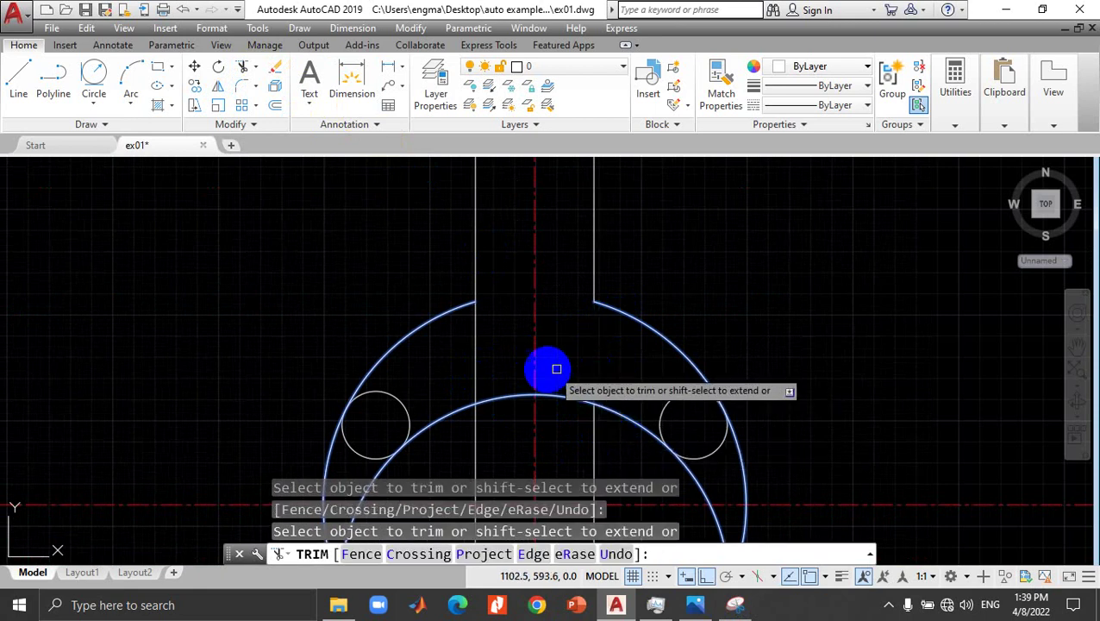
{"action": "left_click", "coordinate": [475, 371]}
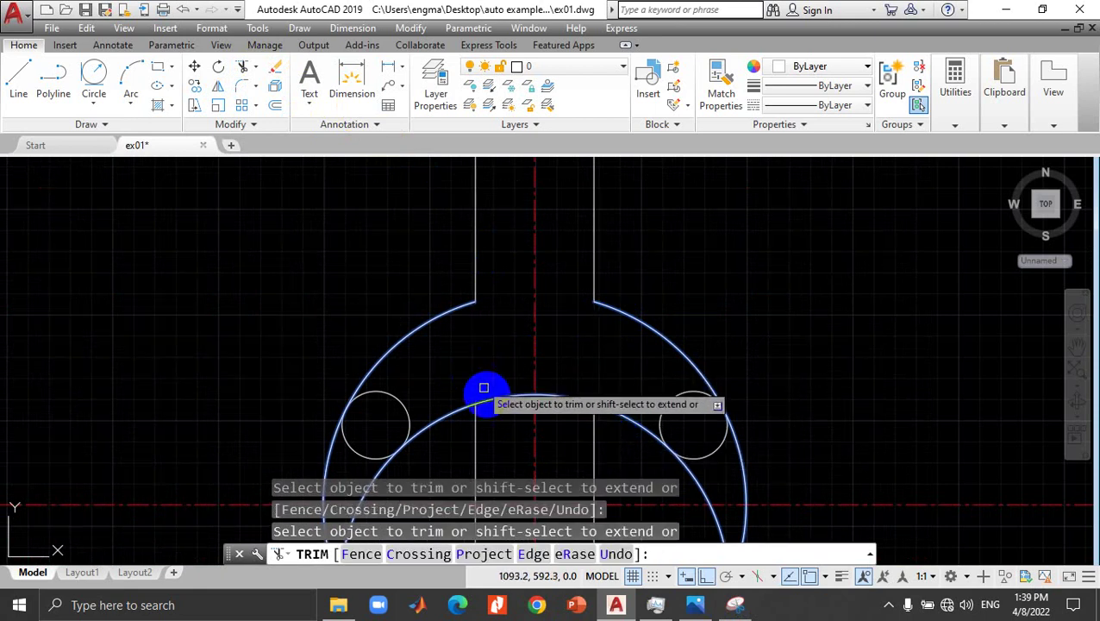
{"action": "left_click", "coordinate": [473, 445]}
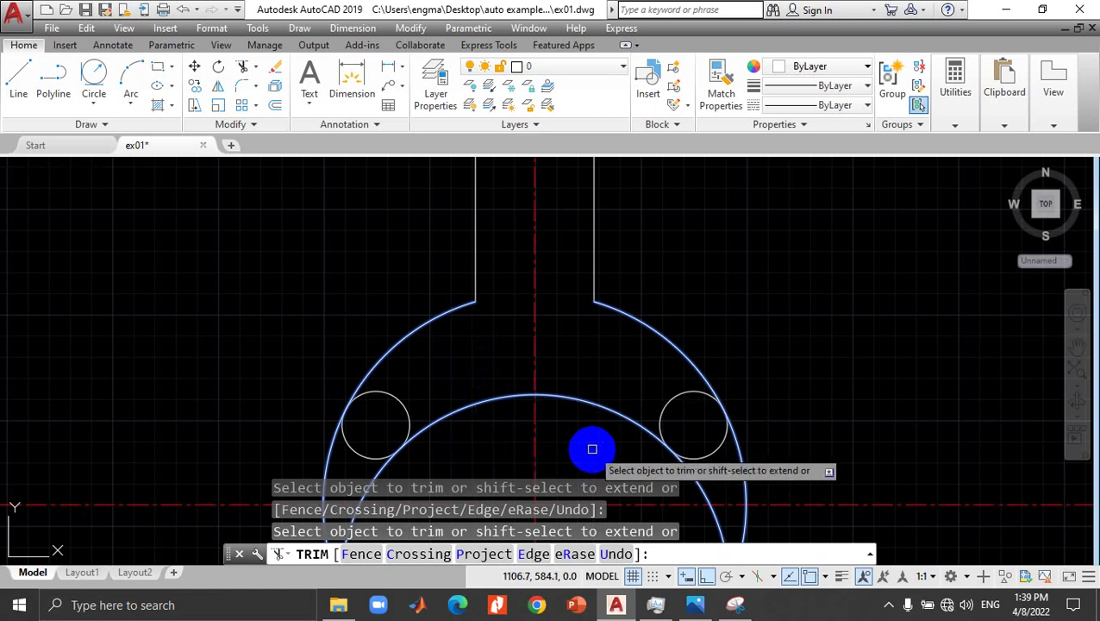
{"action": "key", "text": "Escape"}
Step: Compare the trimmed lever with the reference drawing in Photos
{"action": "scroll", "coordinate": [592, 448], "scroll_direction": "up", "scroll_amount": 2}
{"action": "scroll", "coordinate": [593, 449], "scroll_direction": "down", "scroll_amount": 4}
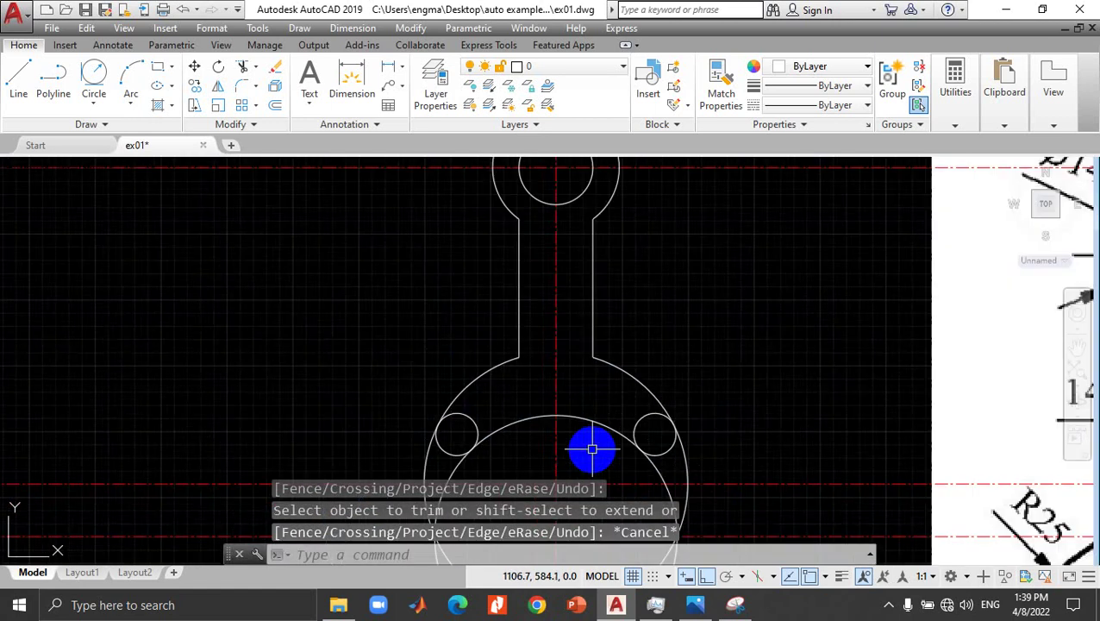
{"action": "scroll", "coordinate": [593, 448], "scroll_direction": "down", "scroll_amount": 2}
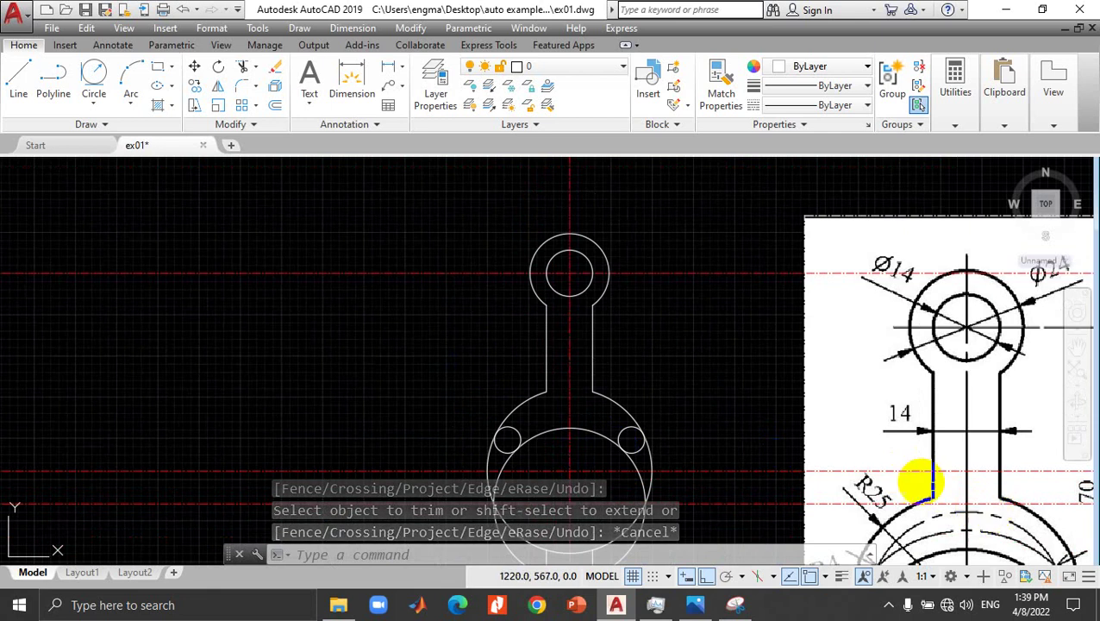
{"action": "scroll", "coordinate": [540, 439], "scroll_direction": "up", "scroll_amount": 2}
{"action": "scroll", "coordinate": [539, 439], "scroll_direction": "up", "scroll_amount": 1}
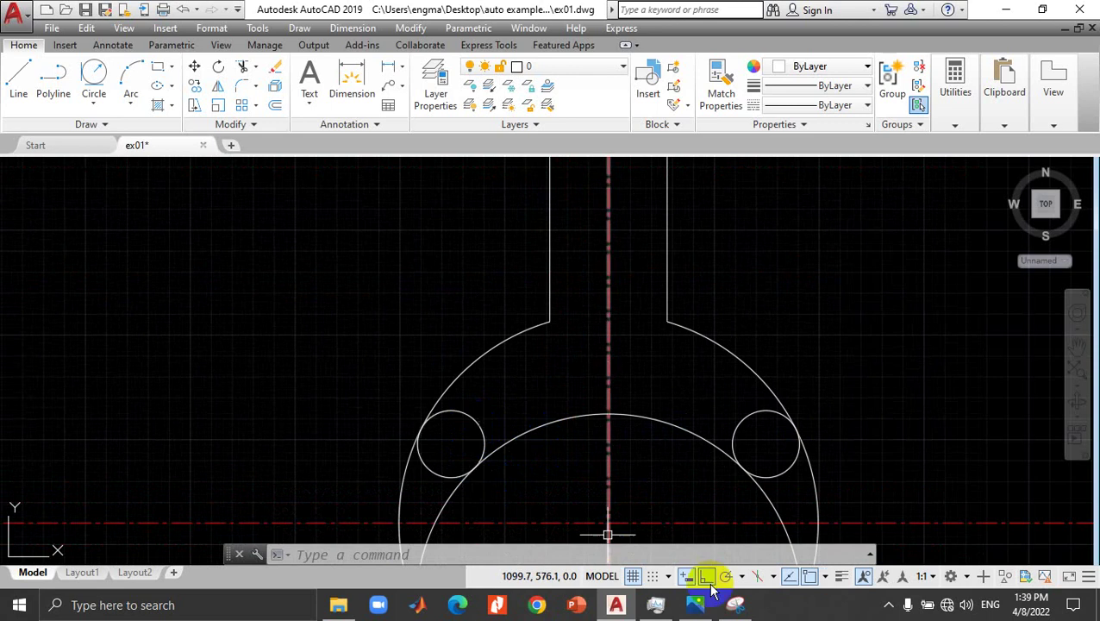
{"action": "left_click", "coordinate": [695, 605]}
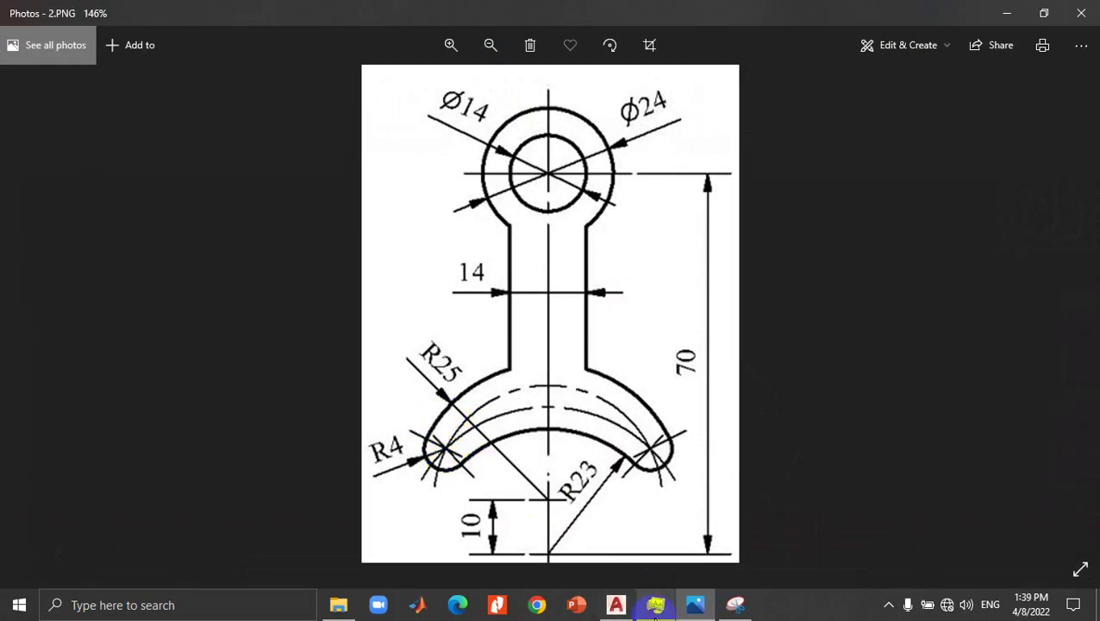
{"action": "left_click", "coordinate": [695, 605]}
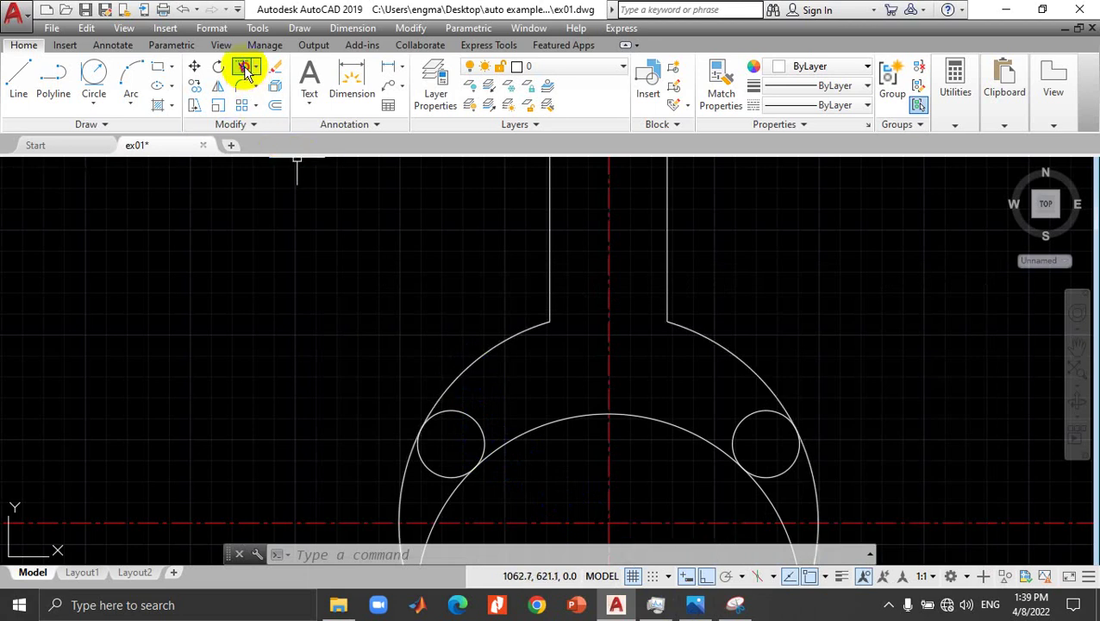
Step: Trim off the tops of both radius 4 circles, using the outer and inner arcs as edges
{"action": "left_click", "coordinate": [243, 67]}
{"action": "left_click", "coordinate": [454, 366]}
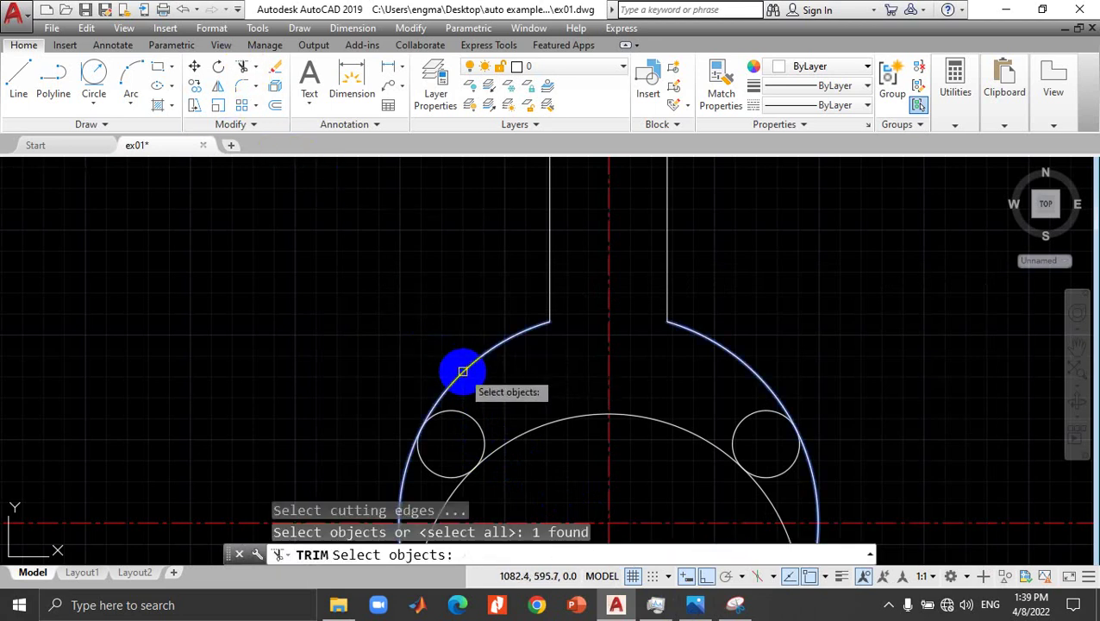
{"action": "left_click", "coordinate": [539, 428]}
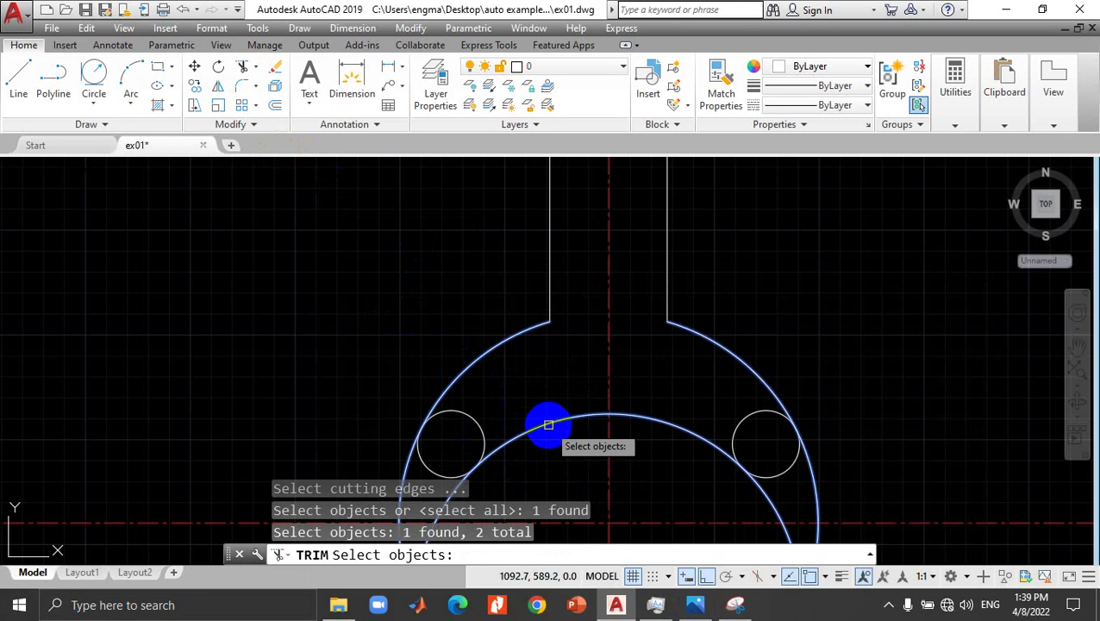
{"action": "key", "text": "Return"}
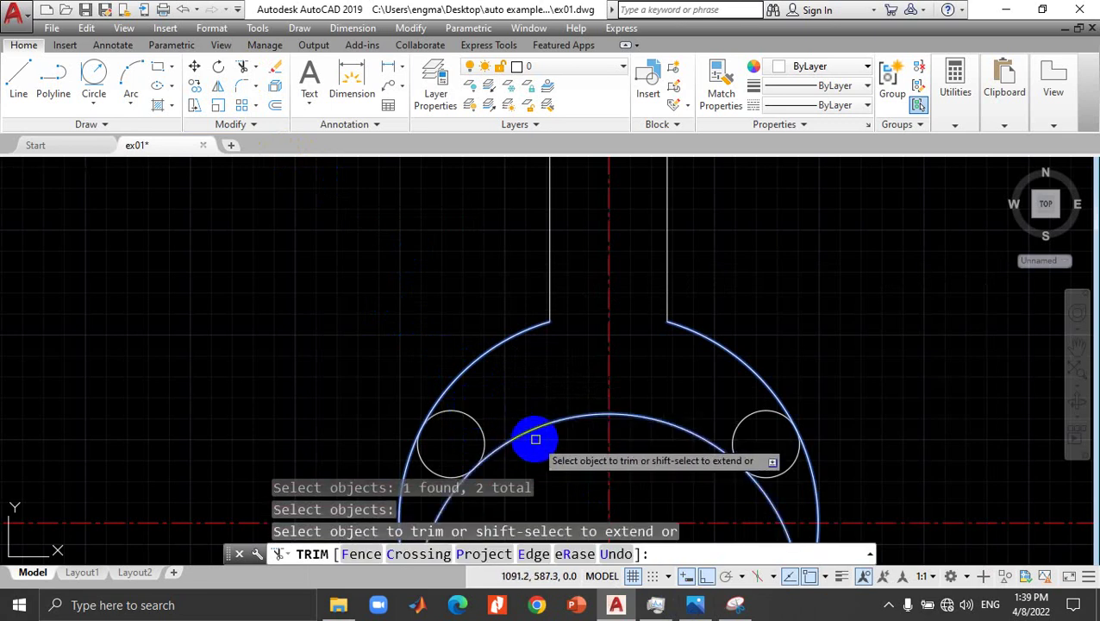
{"action": "left_click", "coordinate": [480, 419]}
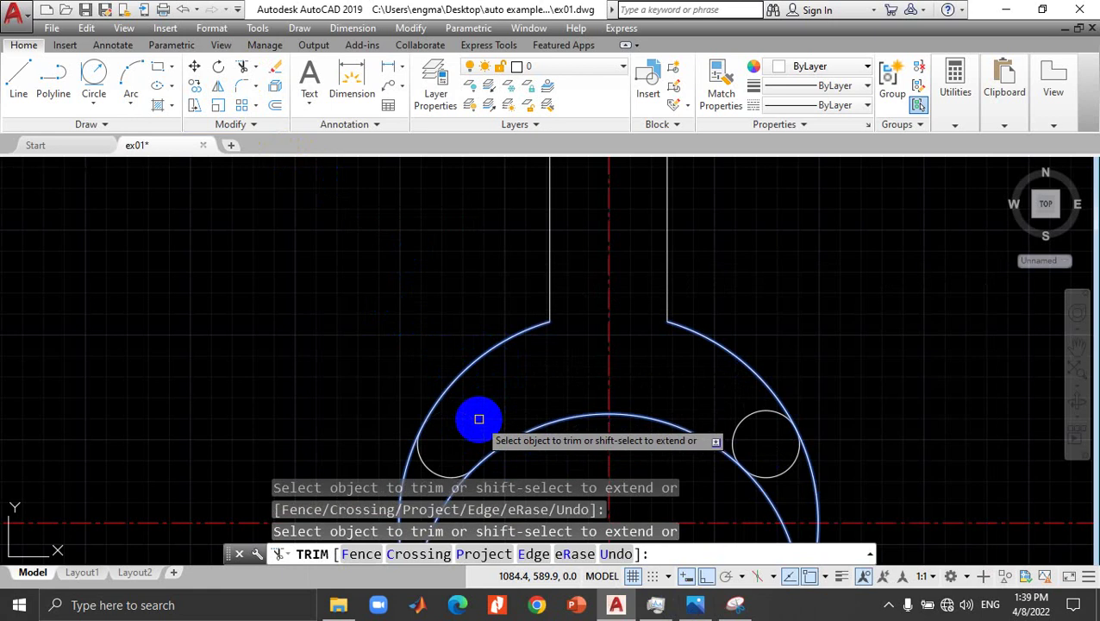
{"action": "left_click", "coordinate": [746, 416]}
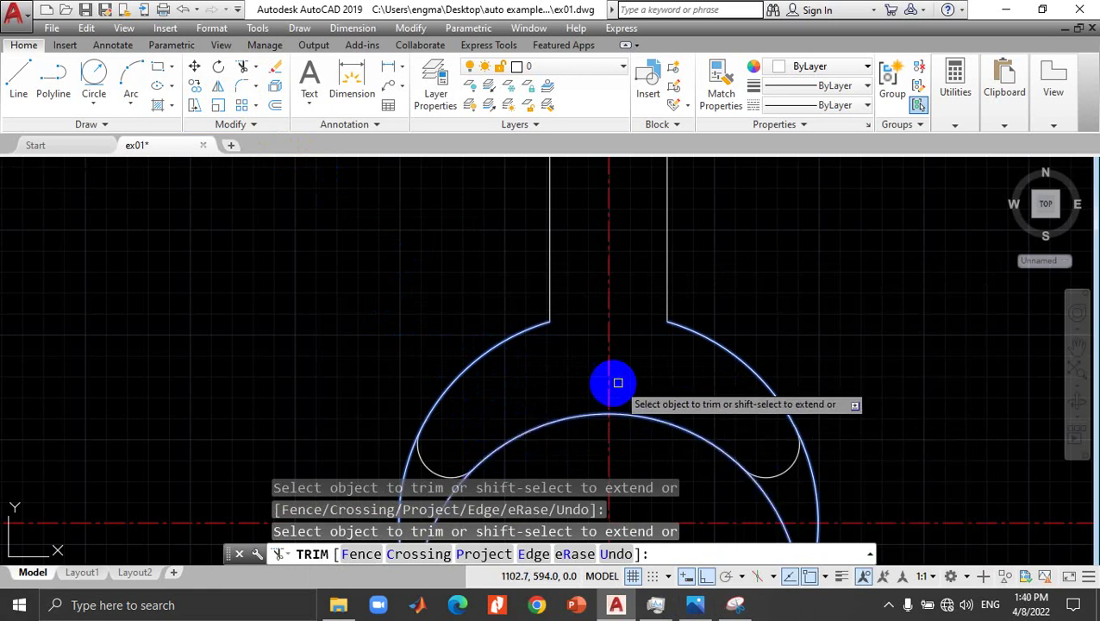
{"action": "key", "text": "Escape"}
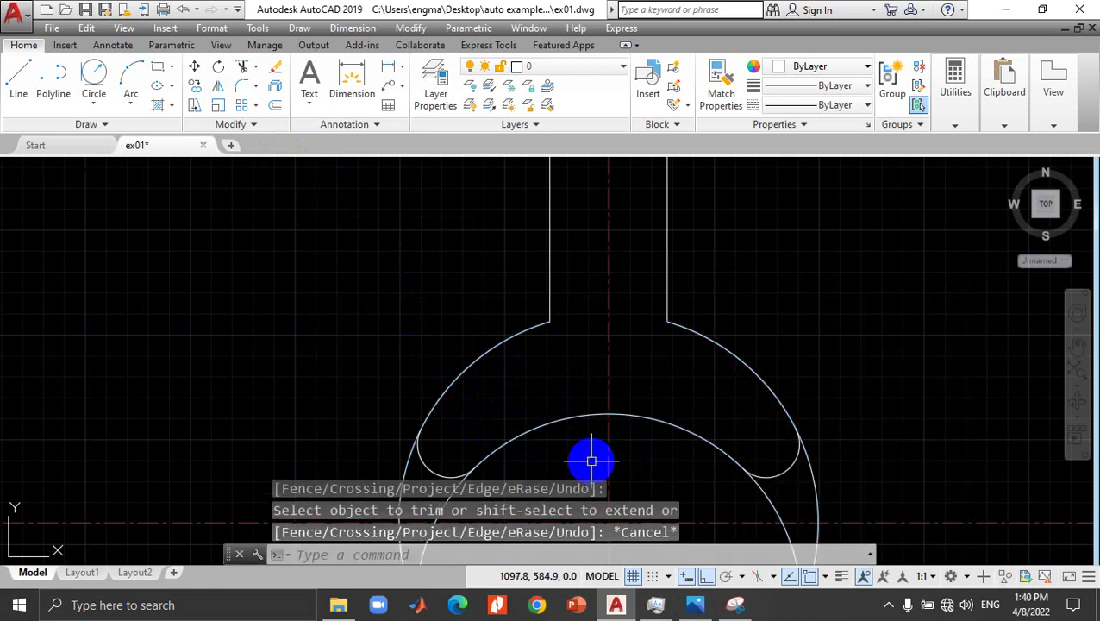
{"action": "scroll", "coordinate": [591, 461], "scroll_direction": "down", "scroll_amount": 2}
{"action": "scroll", "coordinate": [592, 461], "scroll_direction": "down", "scroll_amount": 2}
{"action": "scroll", "coordinate": [593, 463], "scroll_direction": "down", "scroll_amount": 1}
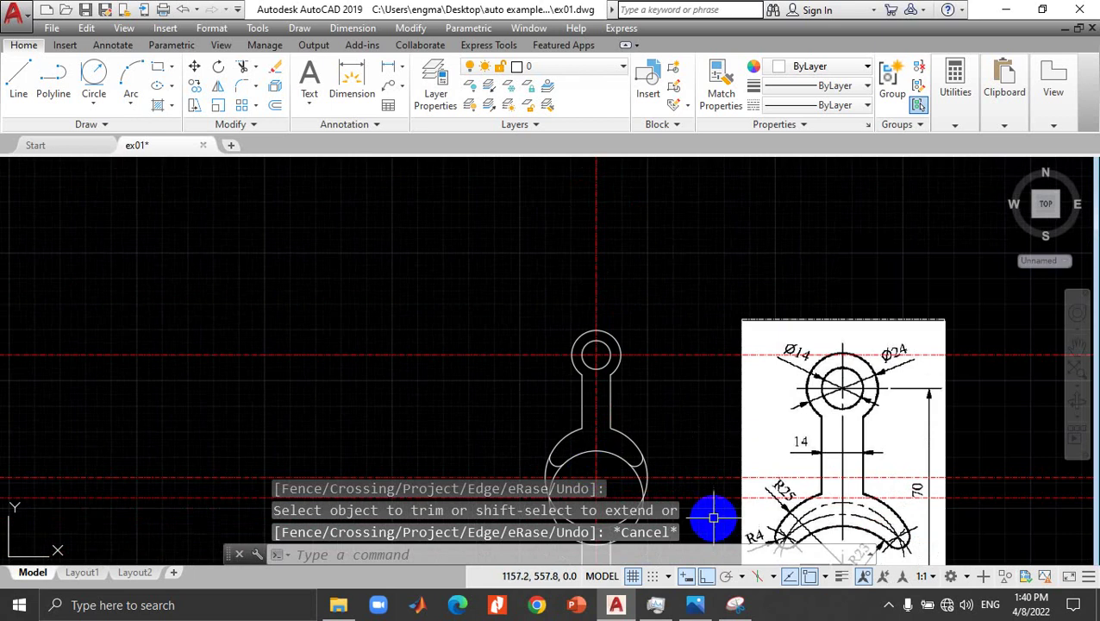
Step: Trim the large circles against the two small arcs to form the curved lever base
{"action": "scroll", "coordinate": [645, 452], "scroll_direction": "up", "scroll_amount": 2}
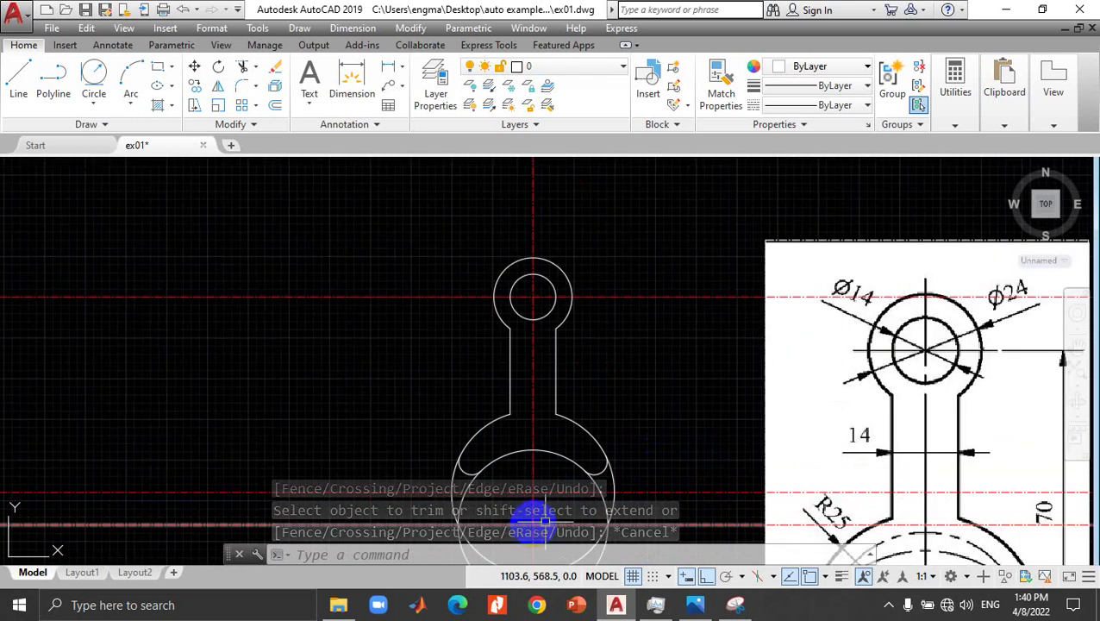
{"action": "scroll", "coordinate": [564, 464], "scroll_direction": "up", "scroll_amount": 3}
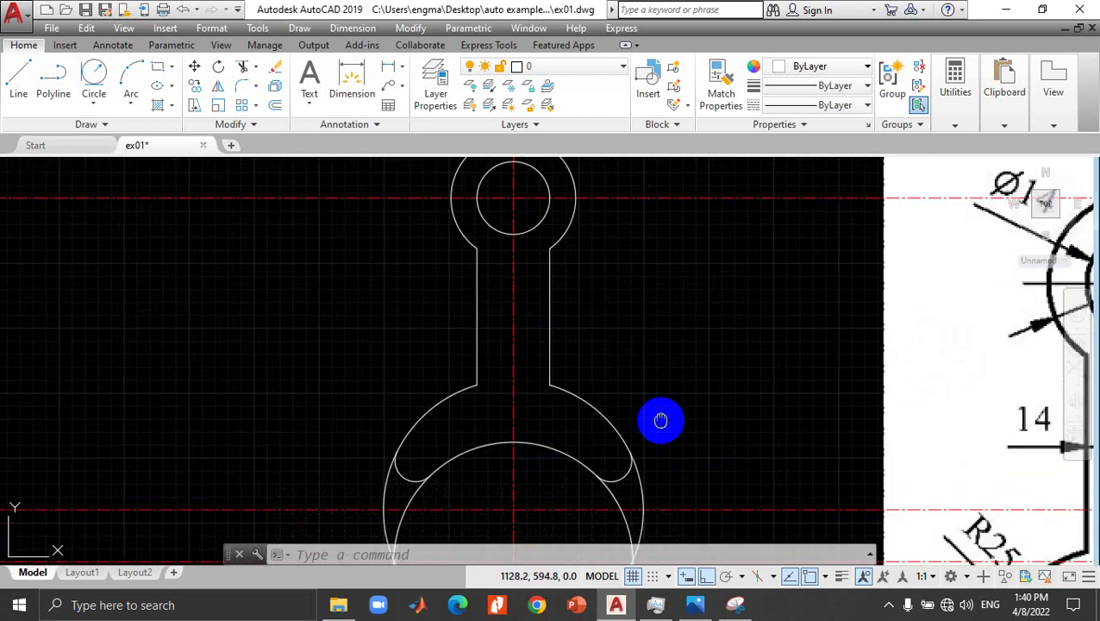
{"action": "middle_click_drag", "start_coordinate": [661, 420], "coordinate": [661, 287]}
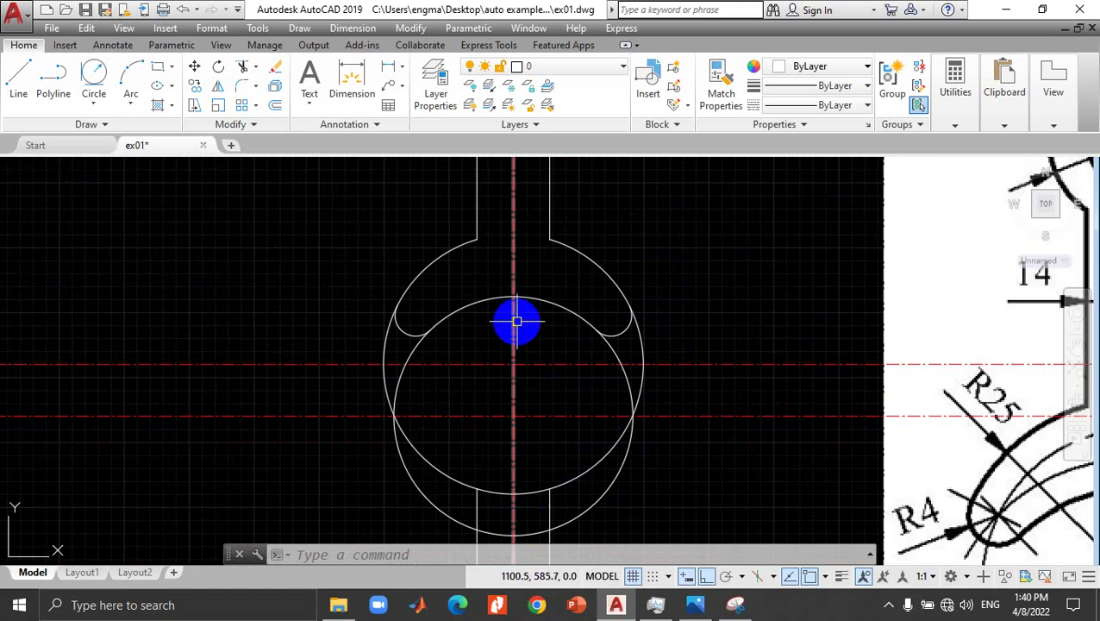
{"action": "left_click_drag", "start_coordinate": [516, 322], "coordinate": [481, 270]}
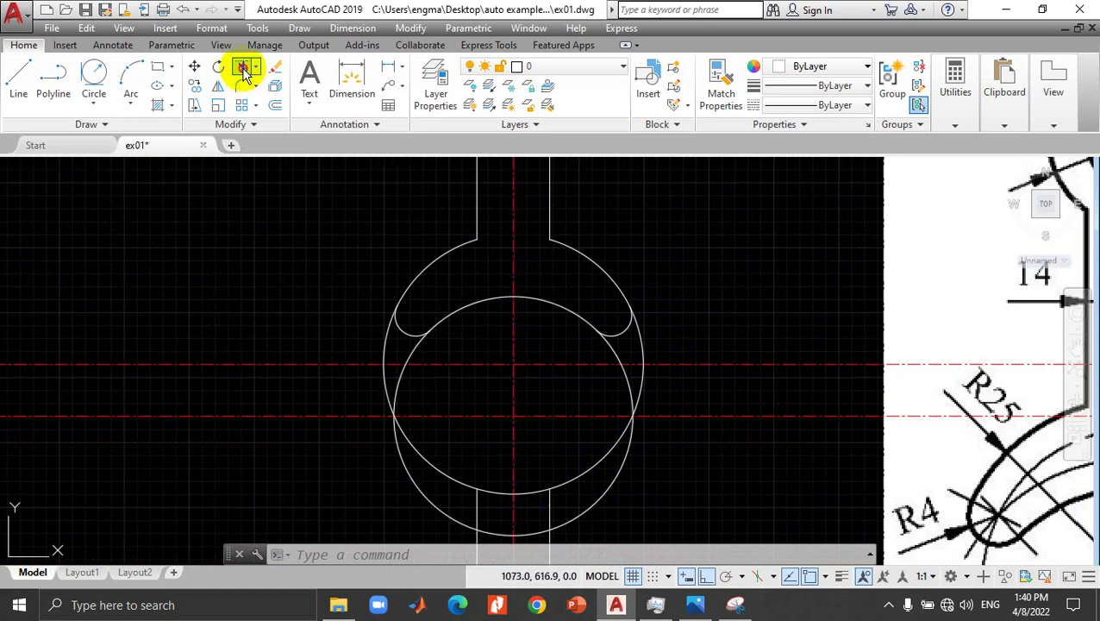
{"action": "left_click", "coordinate": [245, 73]}
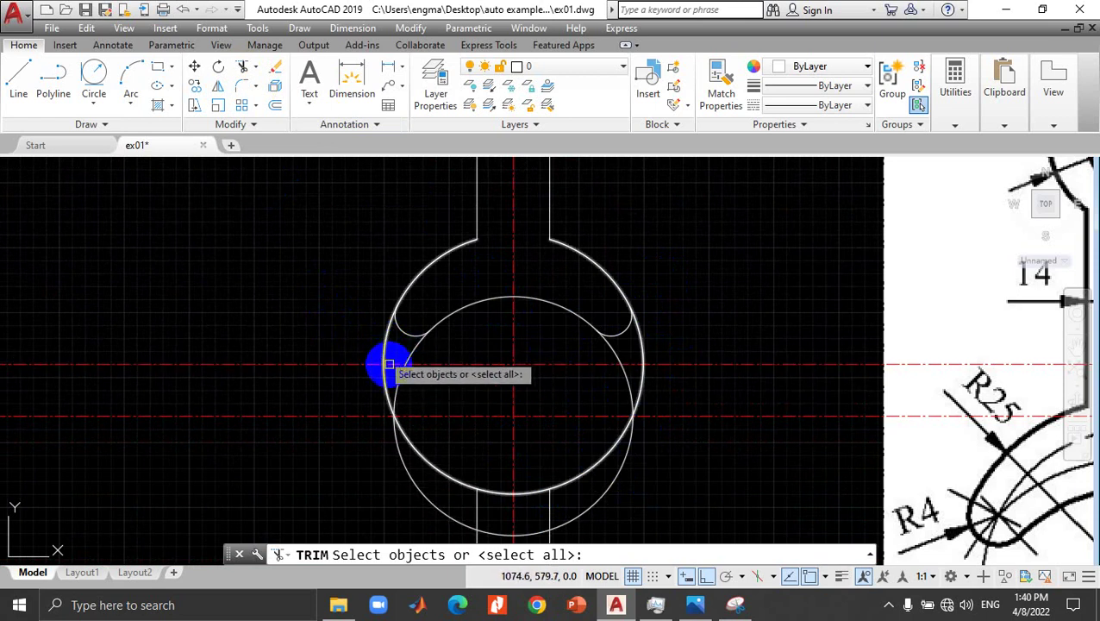
{"action": "left_click", "coordinate": [404, 331]}
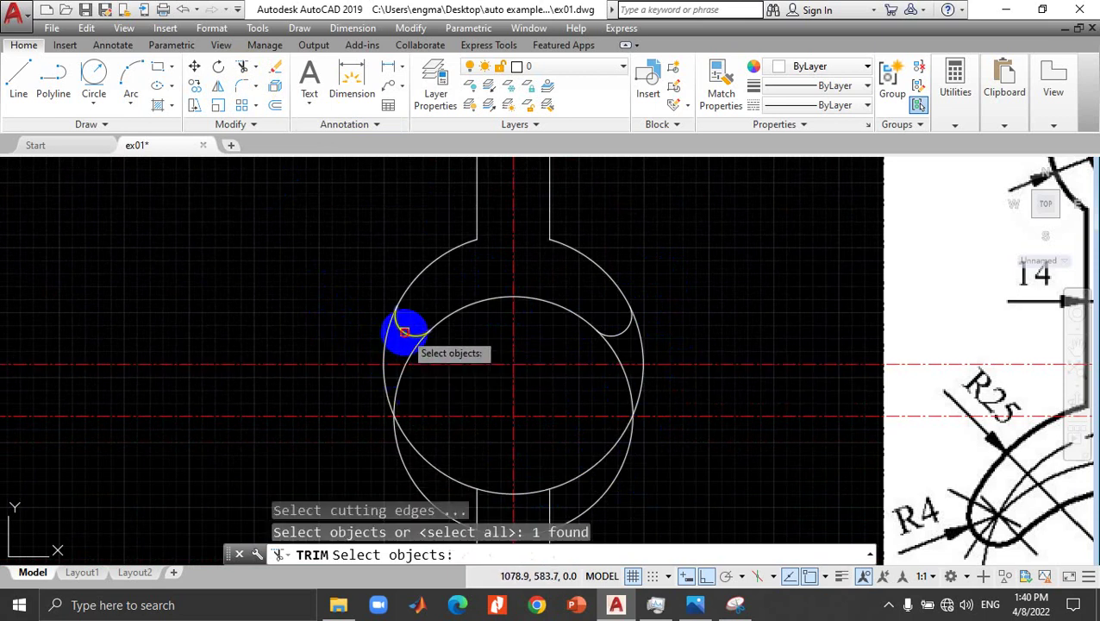
{"action": "left_click", "coordinate": [625, 327]}
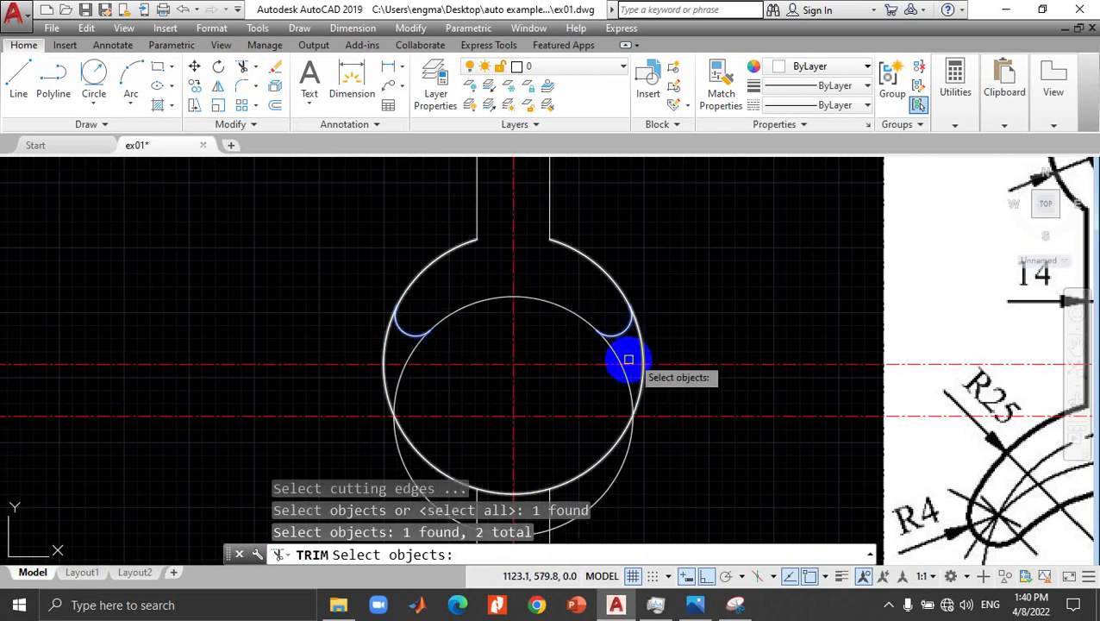
{"action": "key", "text": "Return"}
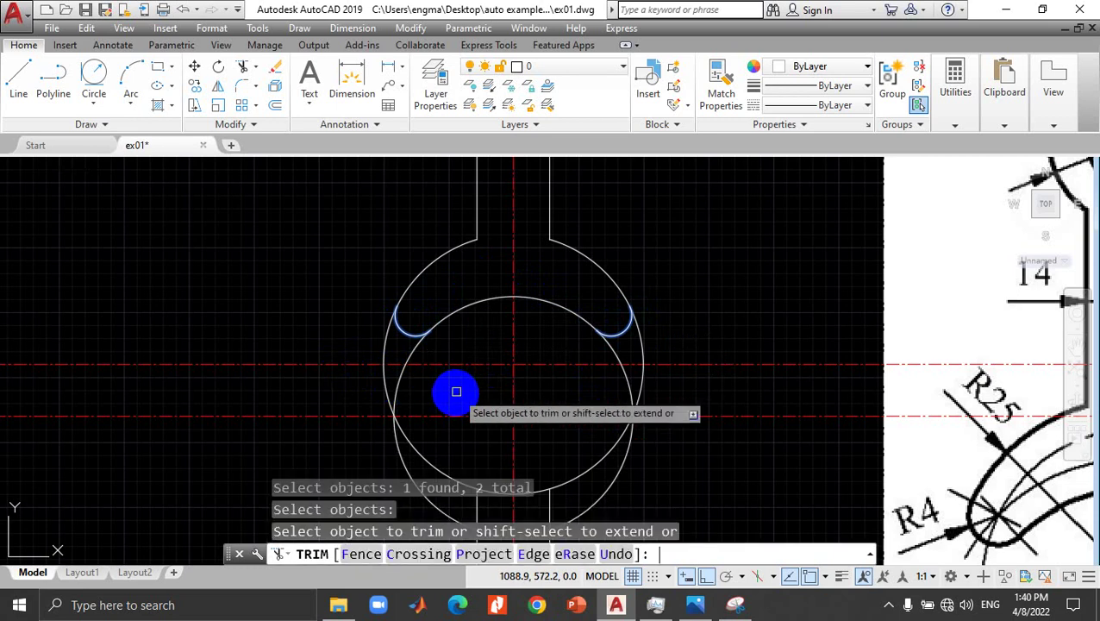
{"action": "left_click", "coordinate": [404, 375]}
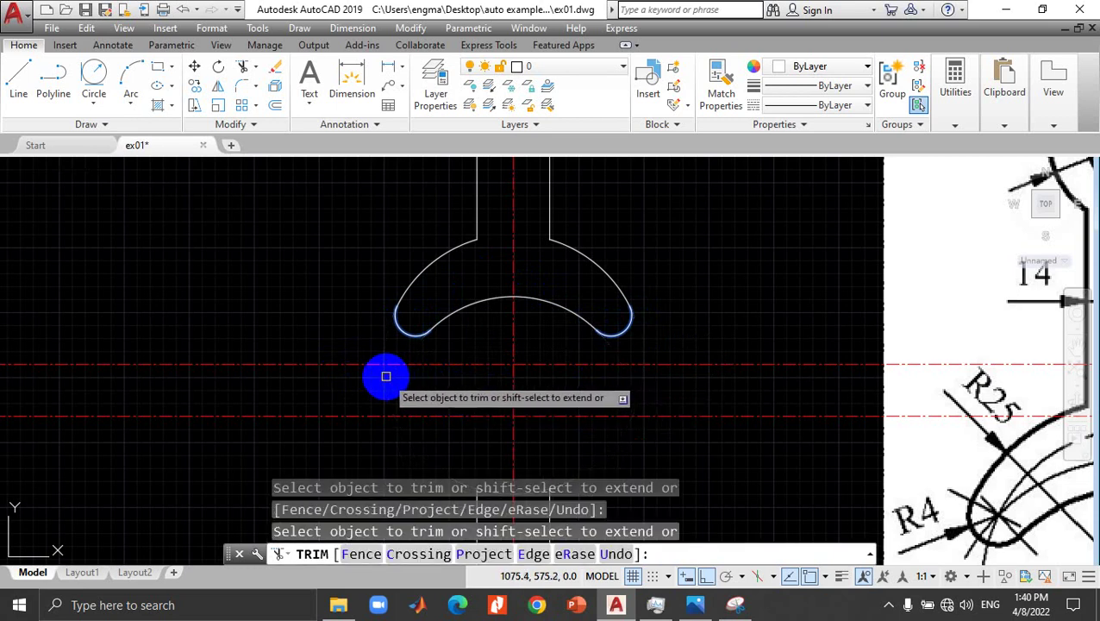
{"action": "left_click", "coordinate": [383, 366]}
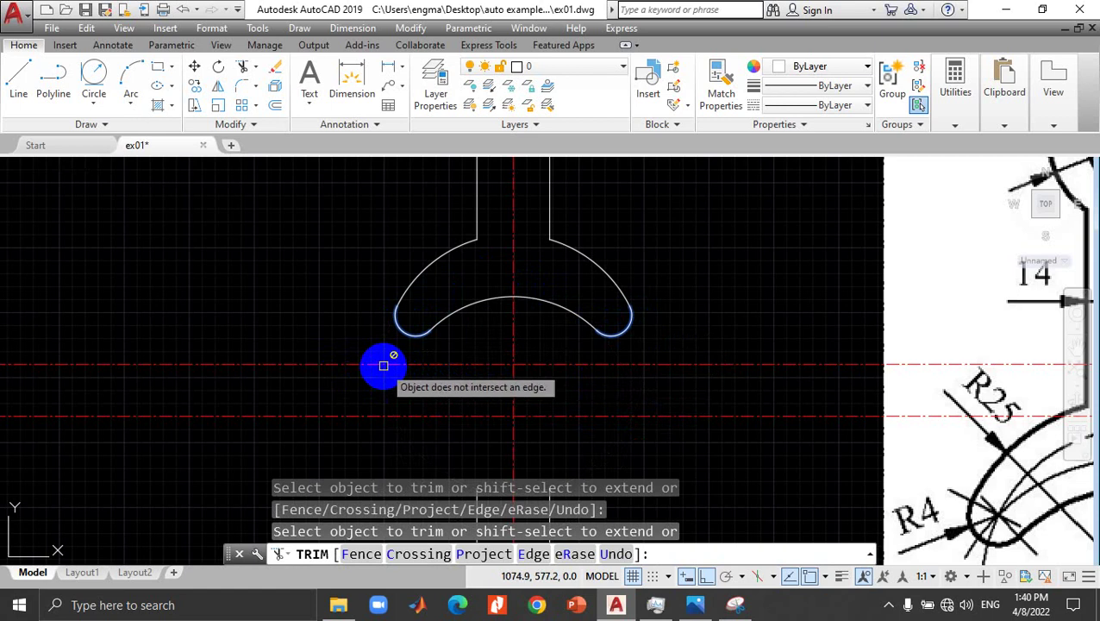
{"action": "key", "text": "Escape"}
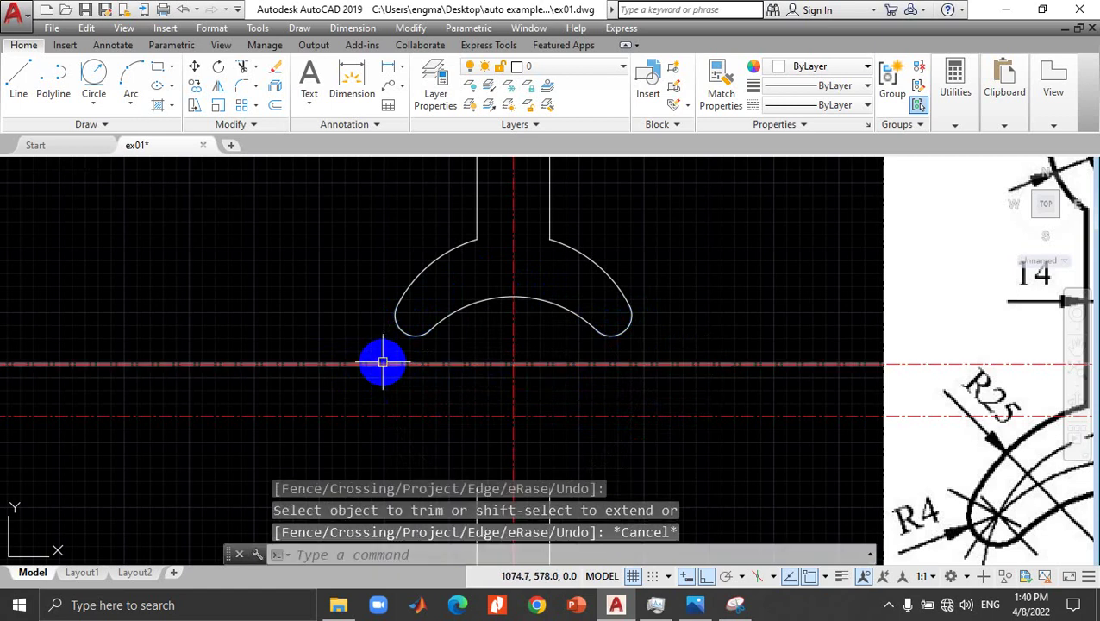
Step: Erase the upper and lower horizontal centre lines and the vertical line below the lever
{"action": "left_click", "coordinate": [382, 364]}
{"action": "key", "text": "Delete"}
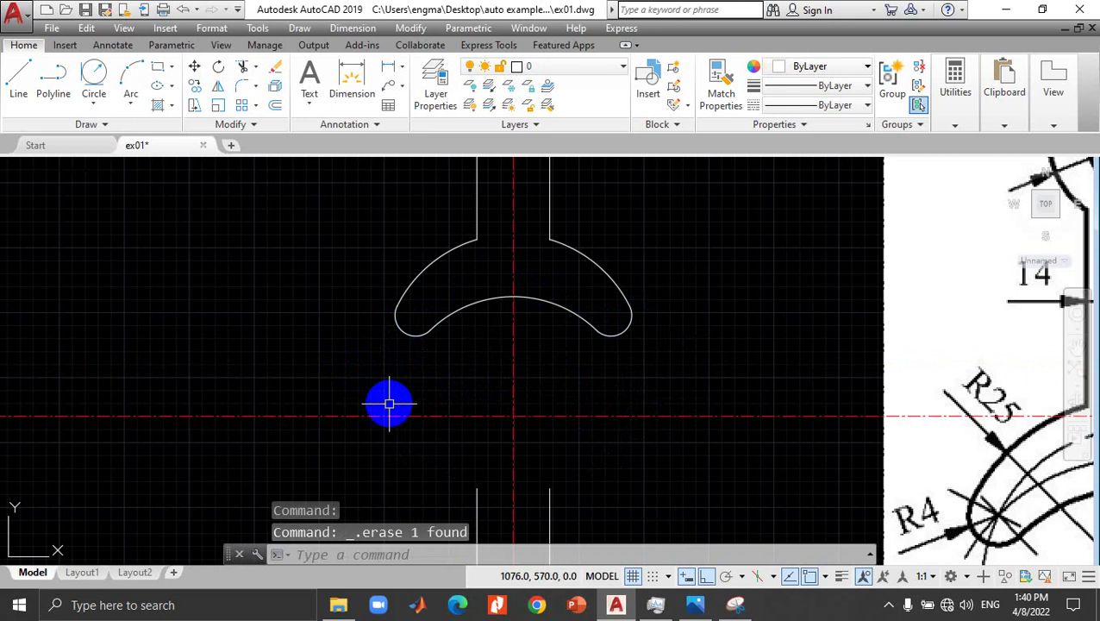
{"action": "left_click", "coordinate": [391, 417]}
{"action": "key", "text": "Delete"}
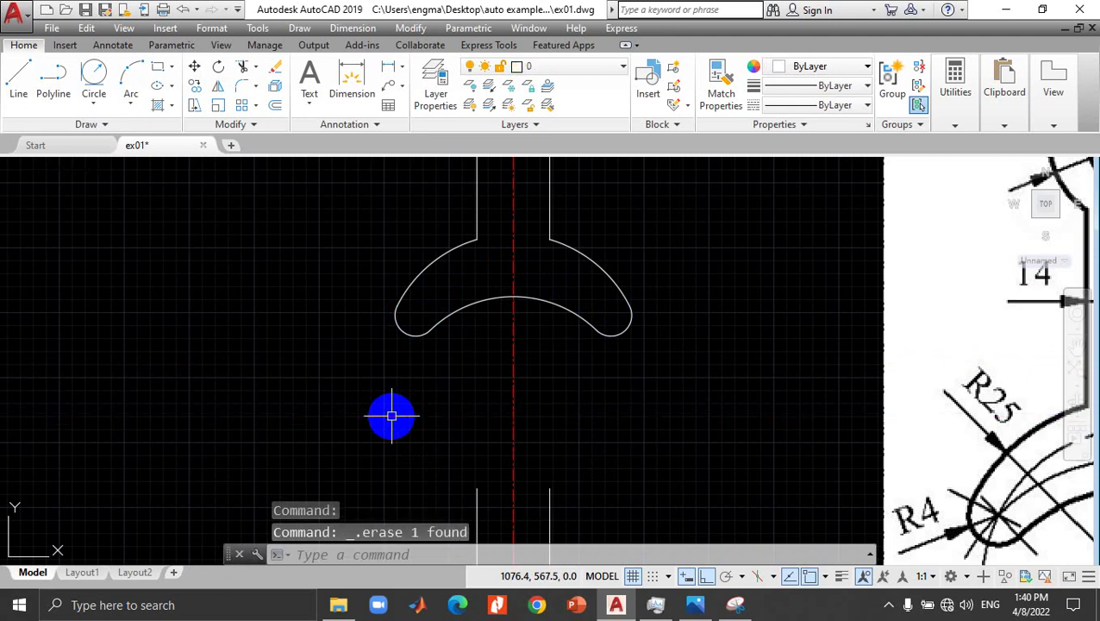
{"action": "scroll", "coordinate": [585, 416], "scroll_direction": "up", "scroll_amount": 2}
{"action": "scroll", "coordinate": [585, 417], "scroll_direction": "down", "scroll_amount": 4}
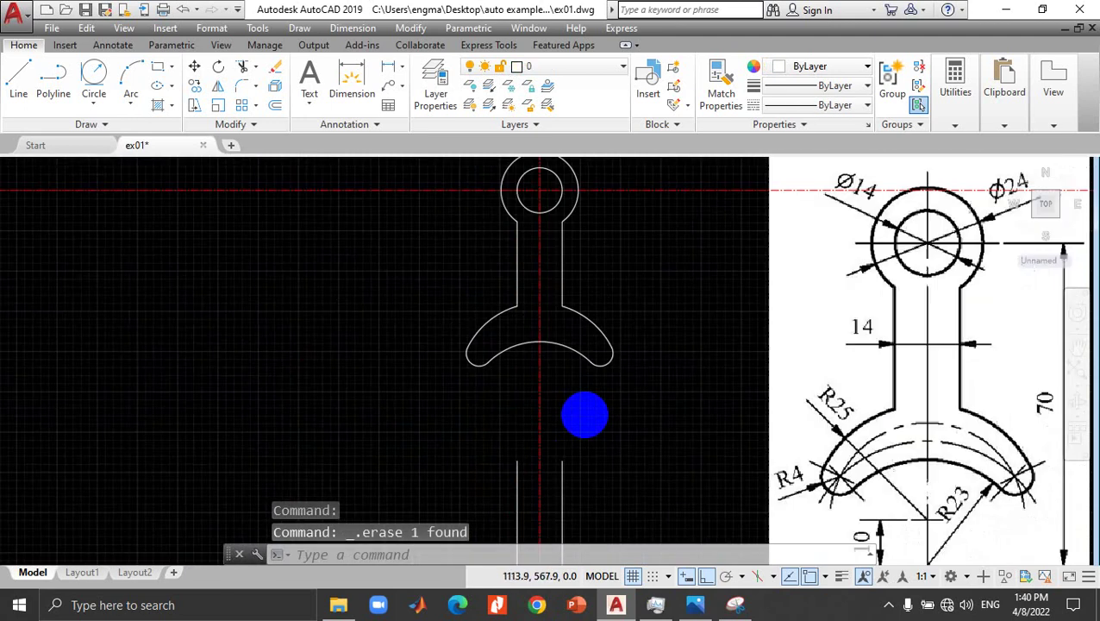
{"action": "scroll", "coordinate": [583, 415], "scroll_direction": "down", "scroll_amount": 1}
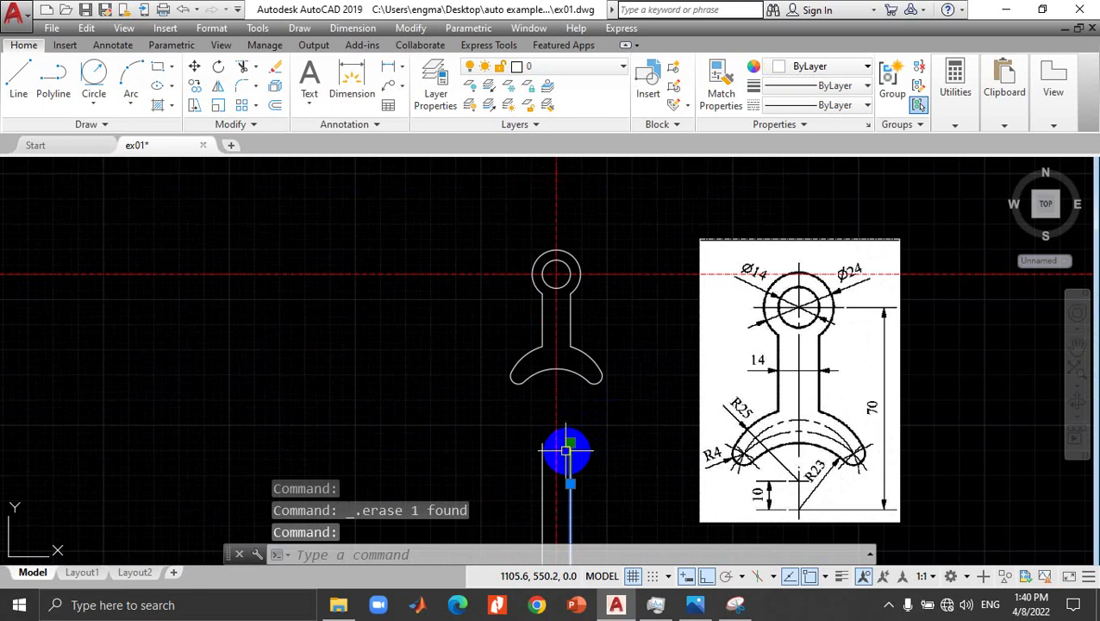
{"action": "key", "text": "Delete"}
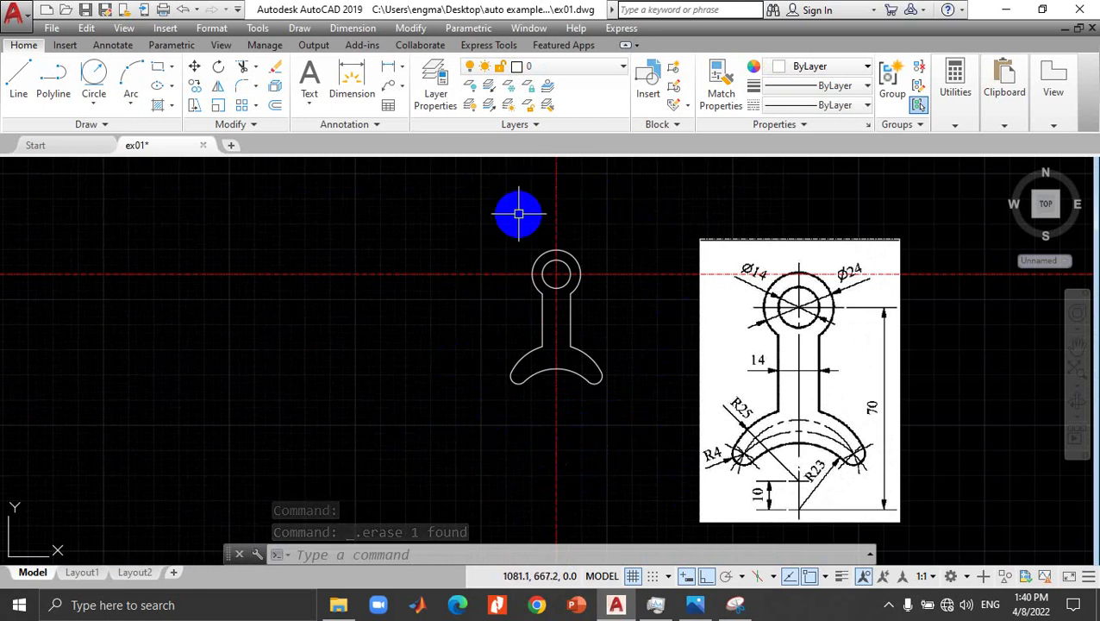
{"action": "left_click", "coordinate": [272, 233]}
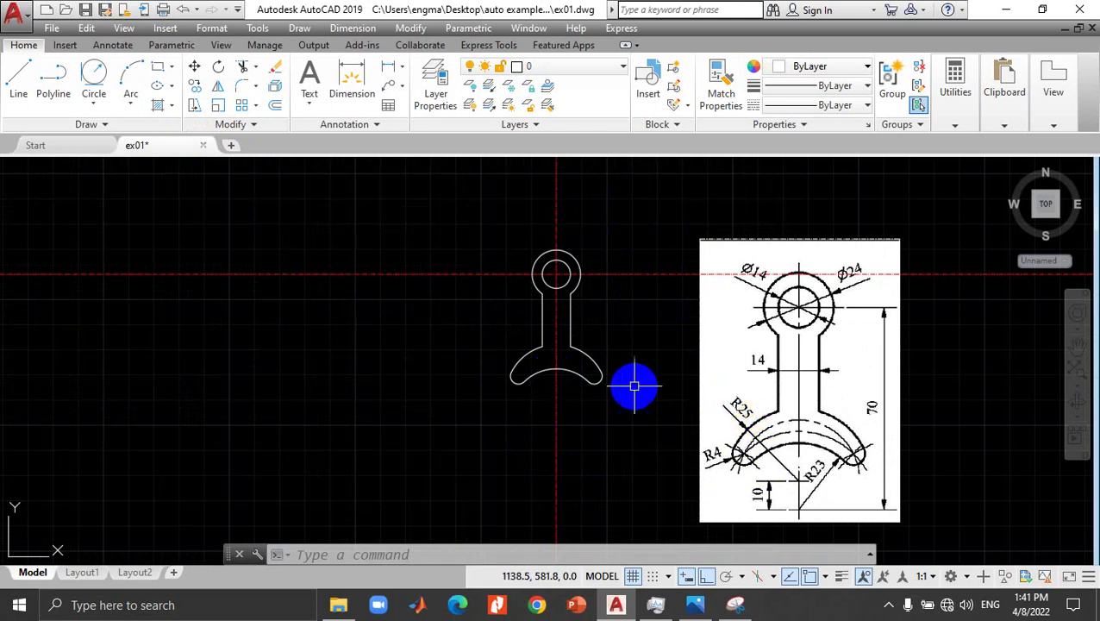
Step: Draw a centre-radius helper circle on the ring centre, enclosing the whole lever
{"action": "left_click", "coordinate": [90, 111]}
{"action": "left_click", "coordinate": [95, 125]}
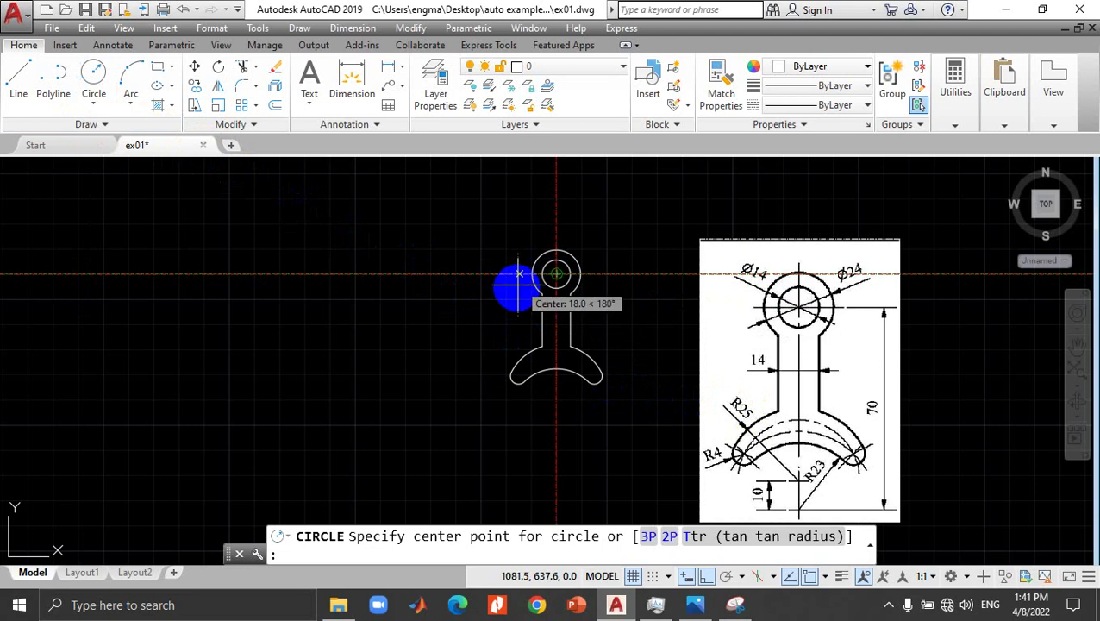
{"action": "left_click", "coordinate": [556, 321]}
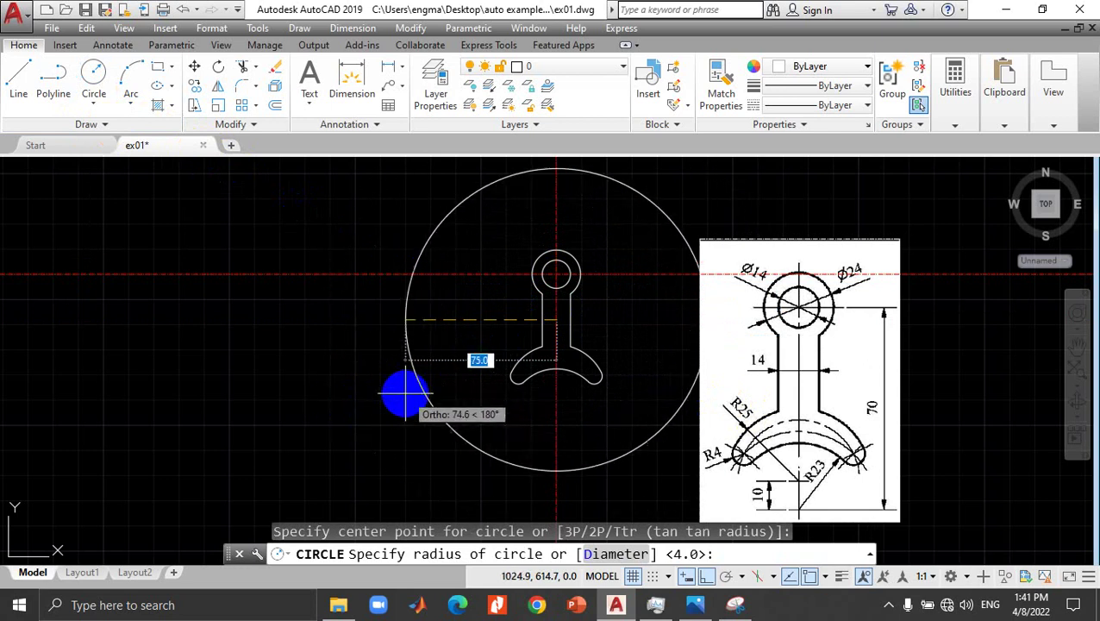
{"action": "left_click", "coordinate": [424, 377]}
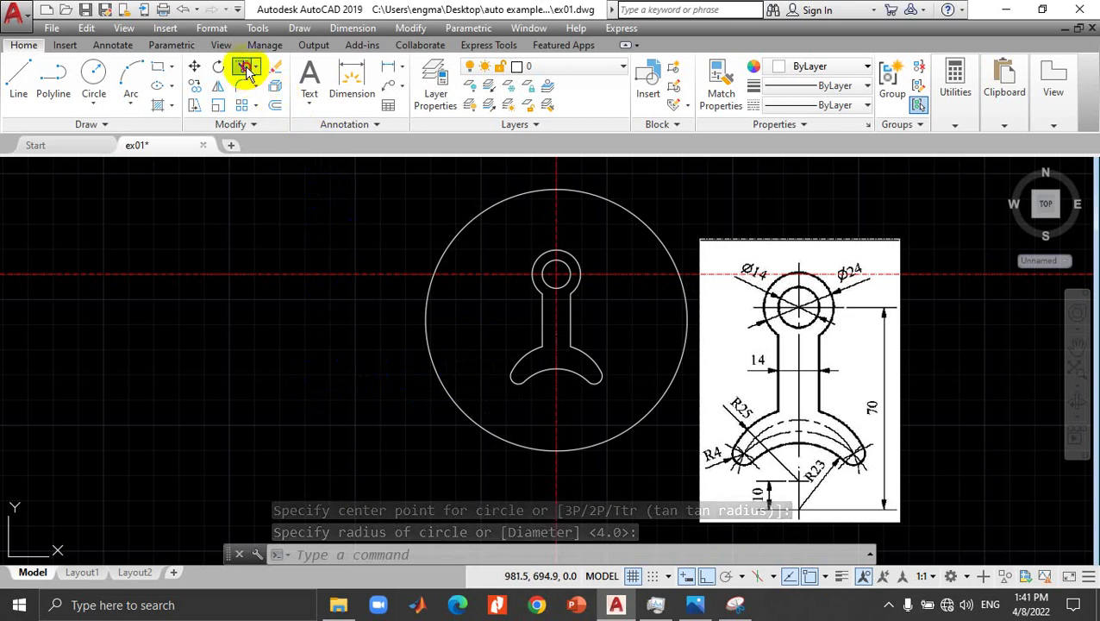
Step: Trim the centre line ends outside the helper circle, then select the circle
{"action": "left_click", "coordinate": [244, 68]}
{"action": "left_click", "coordinate": [447, 236]}
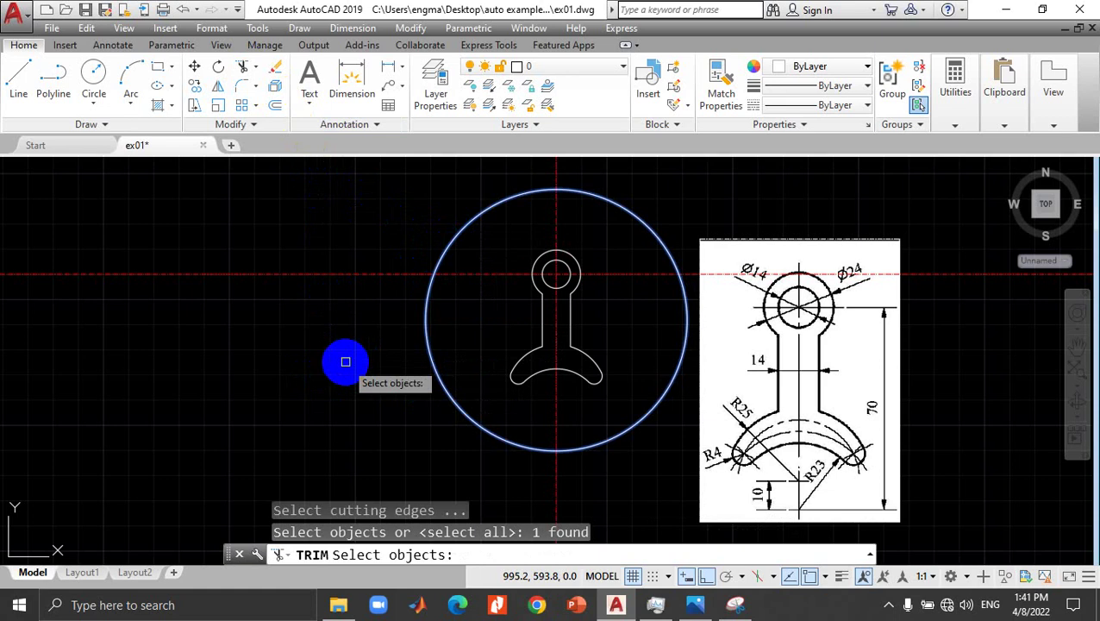
{"action": "key", "text": "Escape"}
{"action": "left_click", "coordinate": [245, 67]}
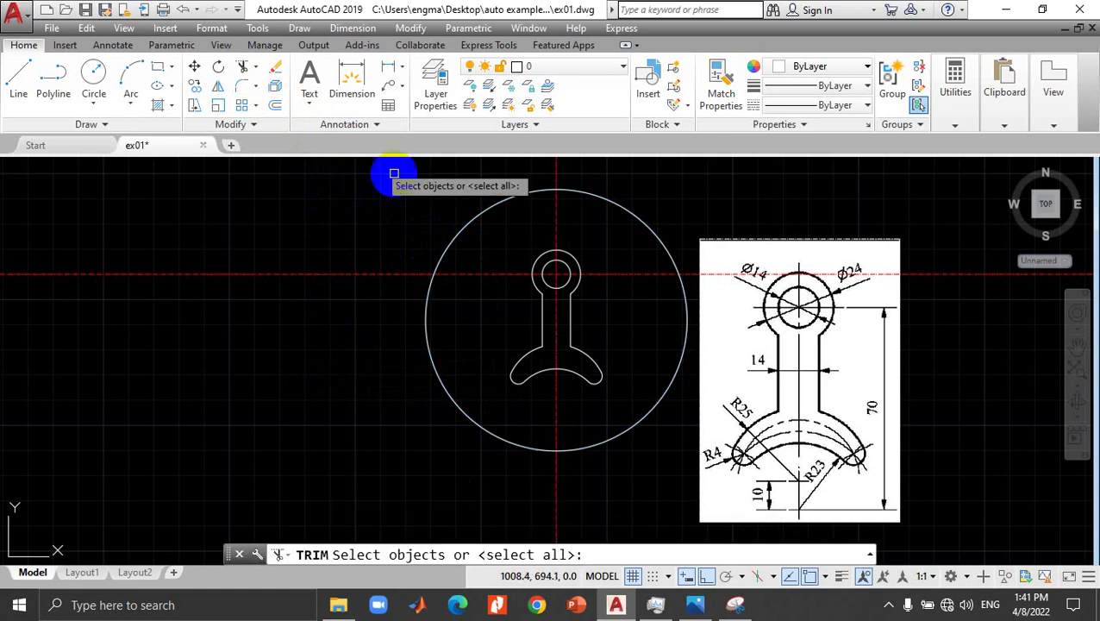
{"action": "left_click", "coordinate": [450, 231]}
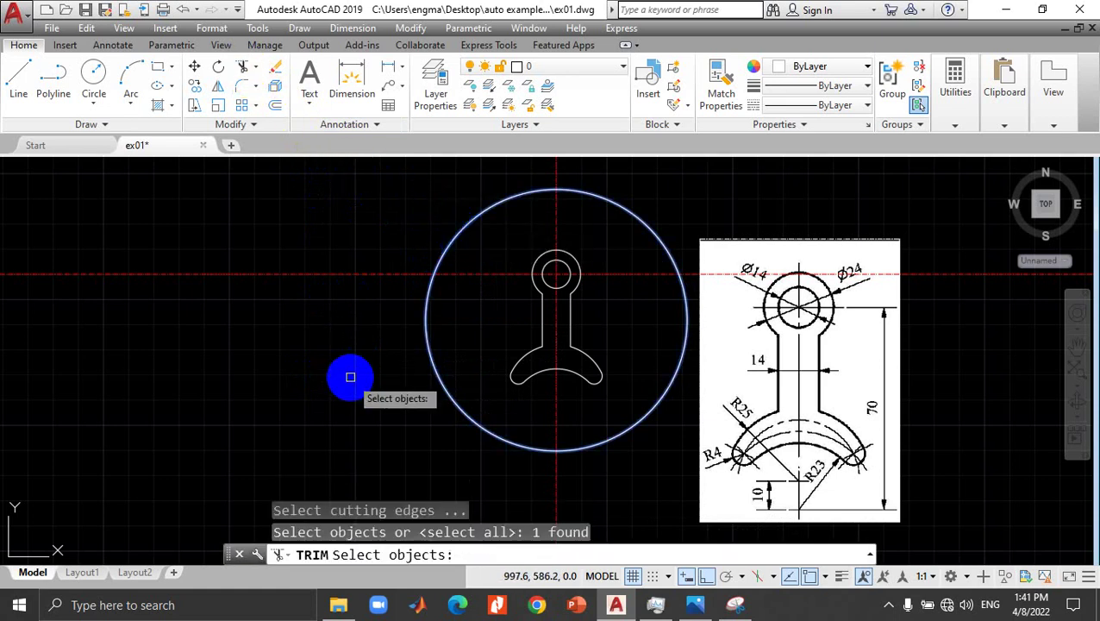
{"action": "key", "text": "Return"}
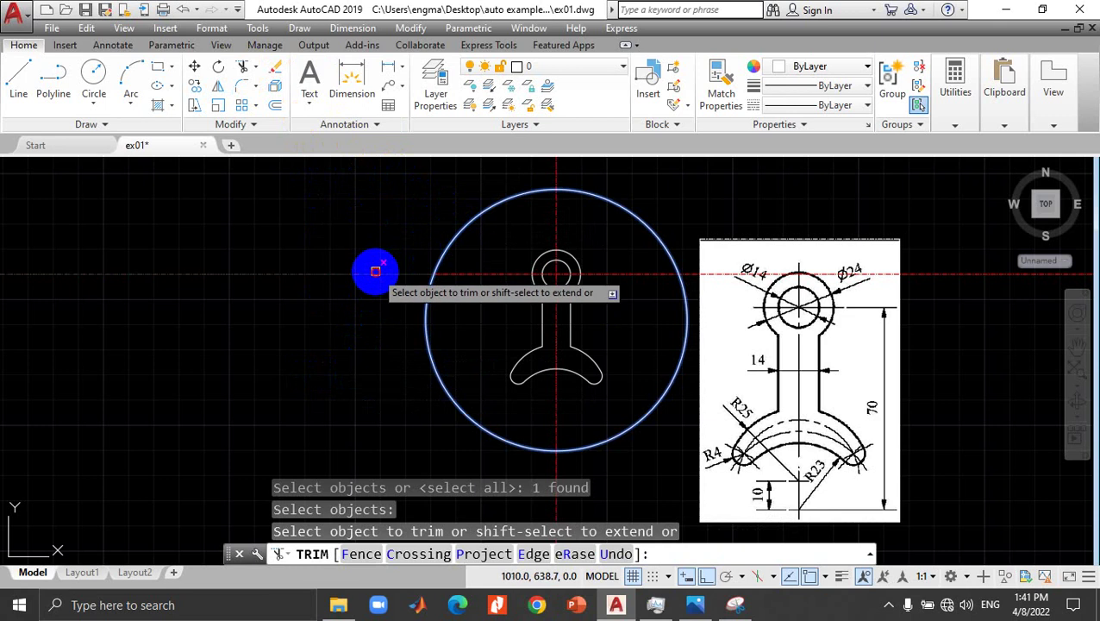
{"action": "left_click", "coordinate": [555, 173]}
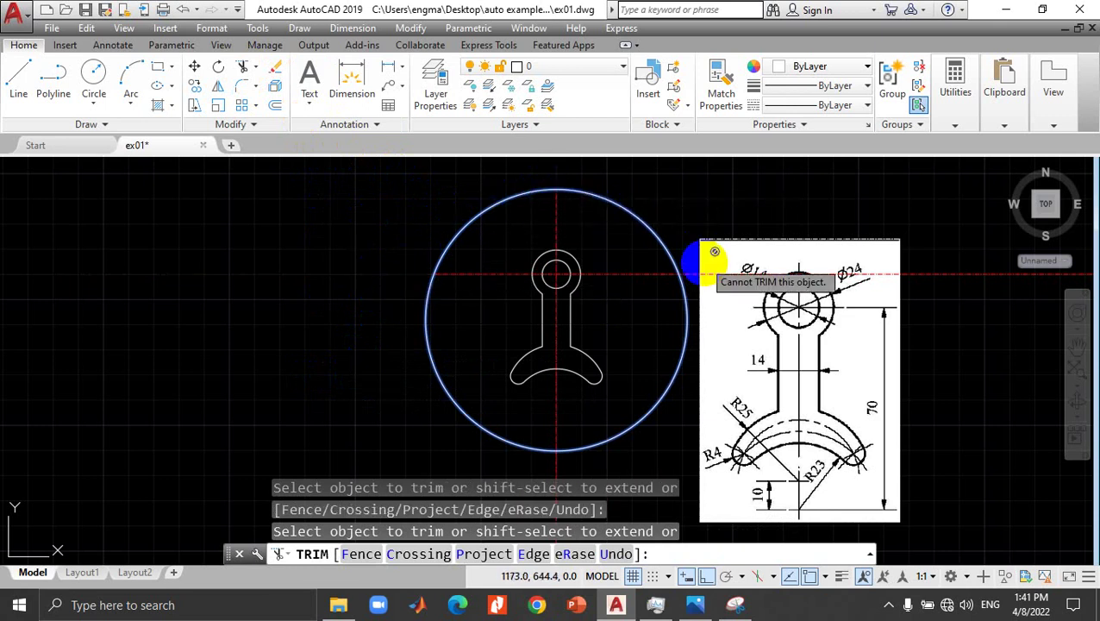
{"action": "left_click", "coordinate": [709, 275]}
{"action": "left_click", "coordinate": [556, 466]}
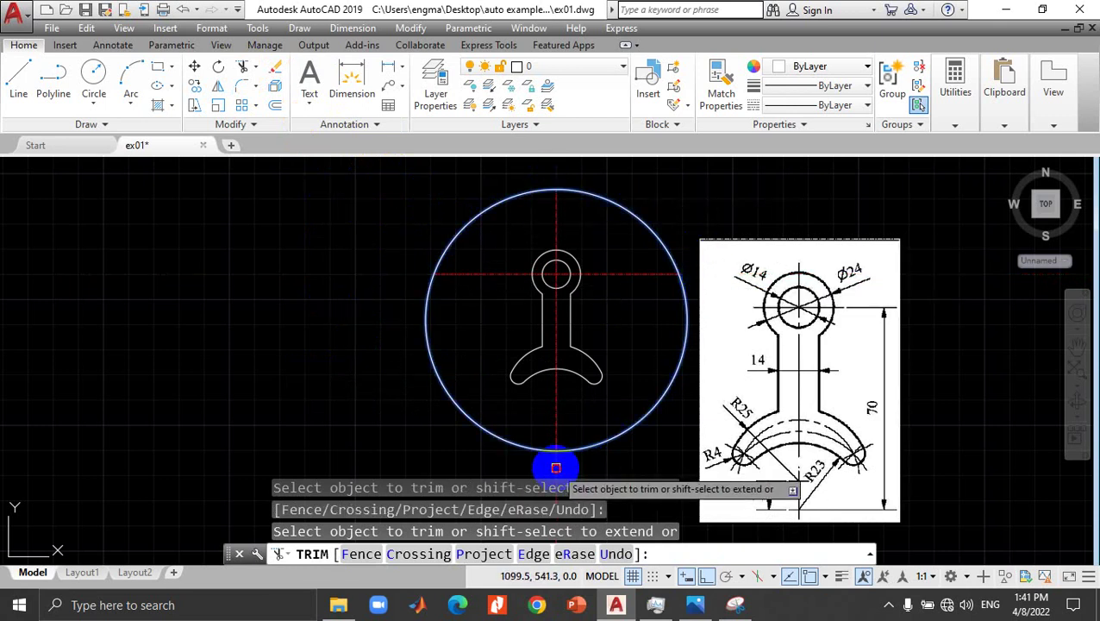
{"action": "left_click", "coordinate": [466, 429]}
Step: Delete the helper circle and drag the reference image's top-left corner inward
{"action": "key", "text": "Delete"}
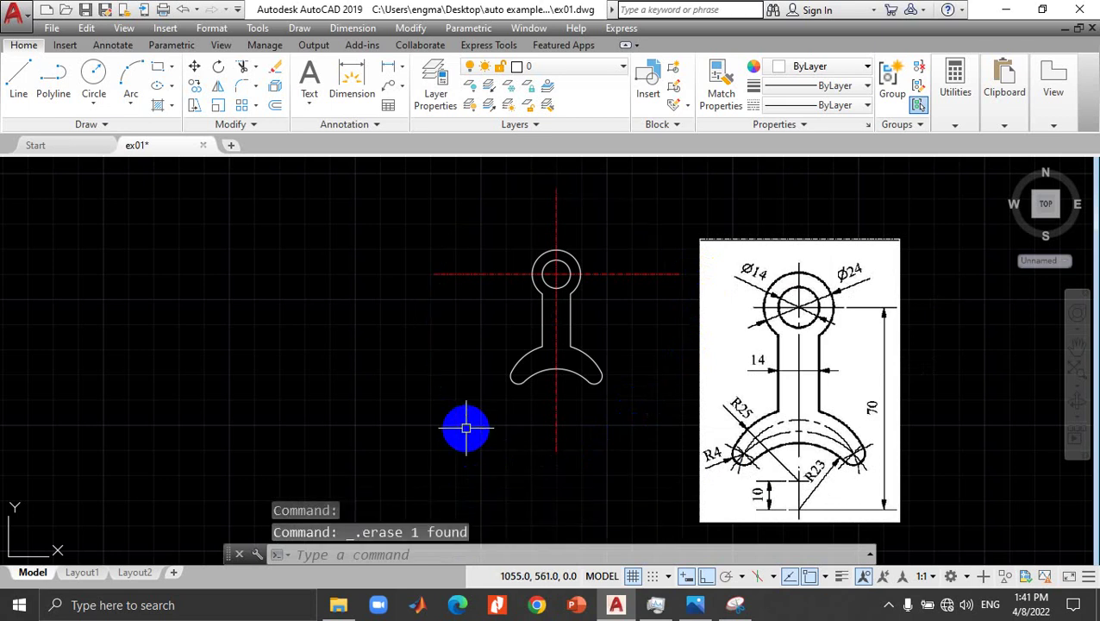
{"action": "scroll", "coordinate": [651, 299], "scroll_direction": "down", "scroll_amount": 1}
{"action": "scroll", "coordinate": [651, 299], "scroll_direction": "up", "scroll_amount": 1}
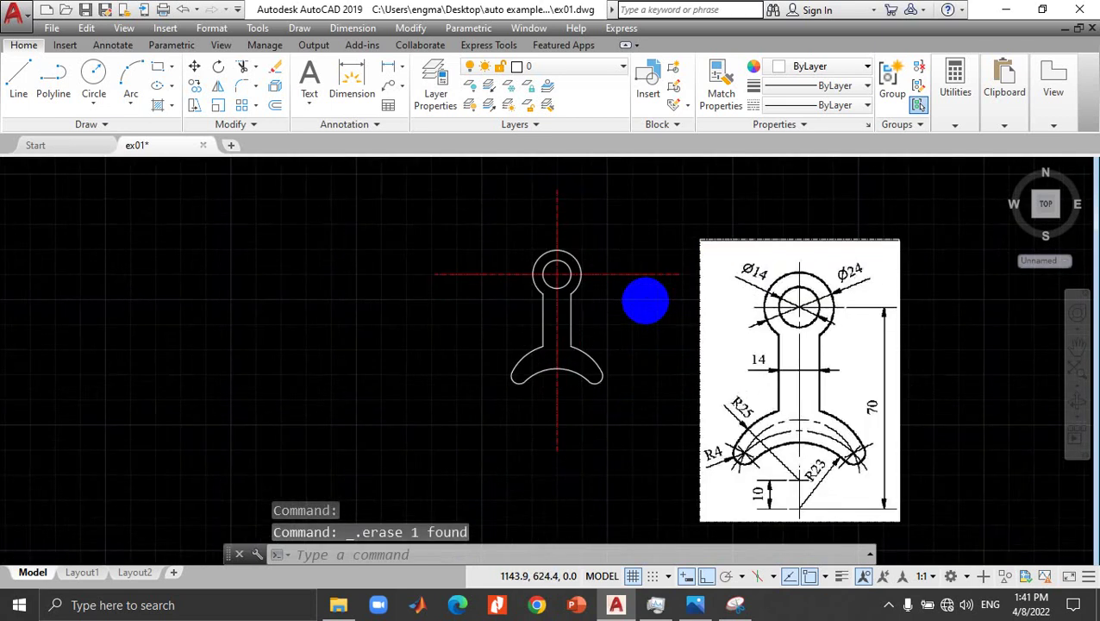
{"action": "scroll", "coordinate": [652, 299], "scroll_direction": "up", "scroll_amount": 2}
{"action": "left_click", "coordinate": [769, 503]}
{"action": "left_click", "coordinate": [730, 243]}
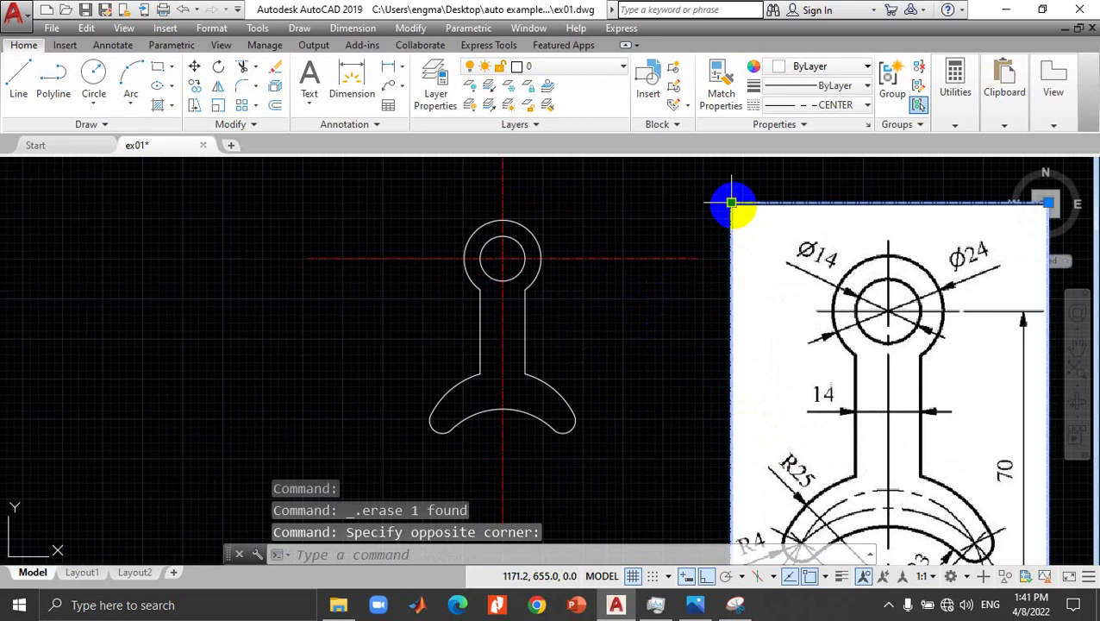
{"action": "left_click", "coordinate": [731, 204]}
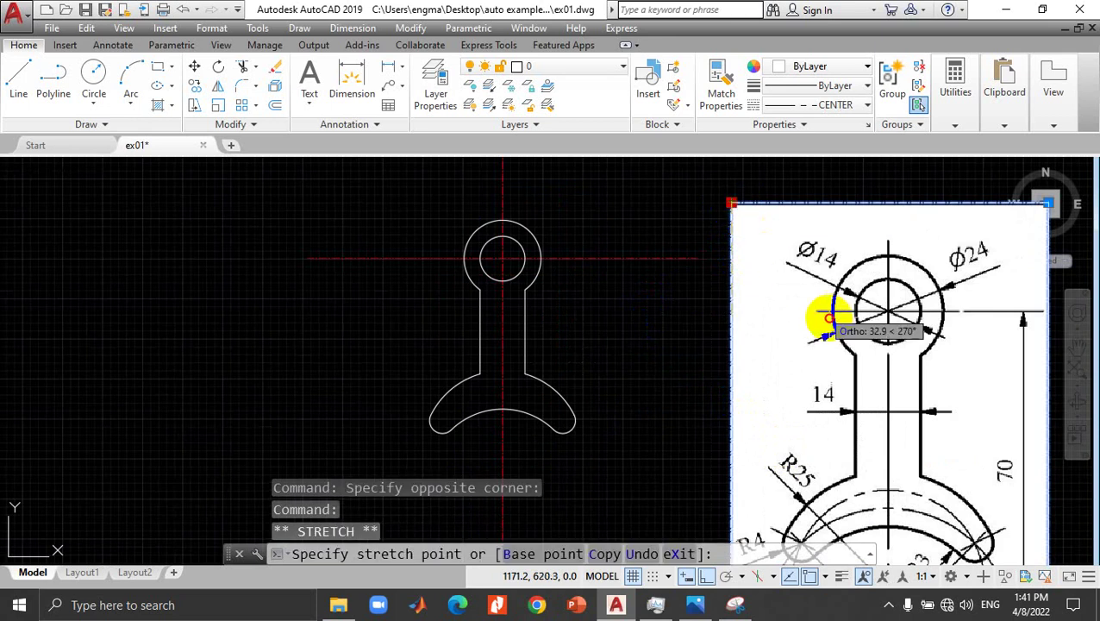
{"action": "key", "text": "Escape"}
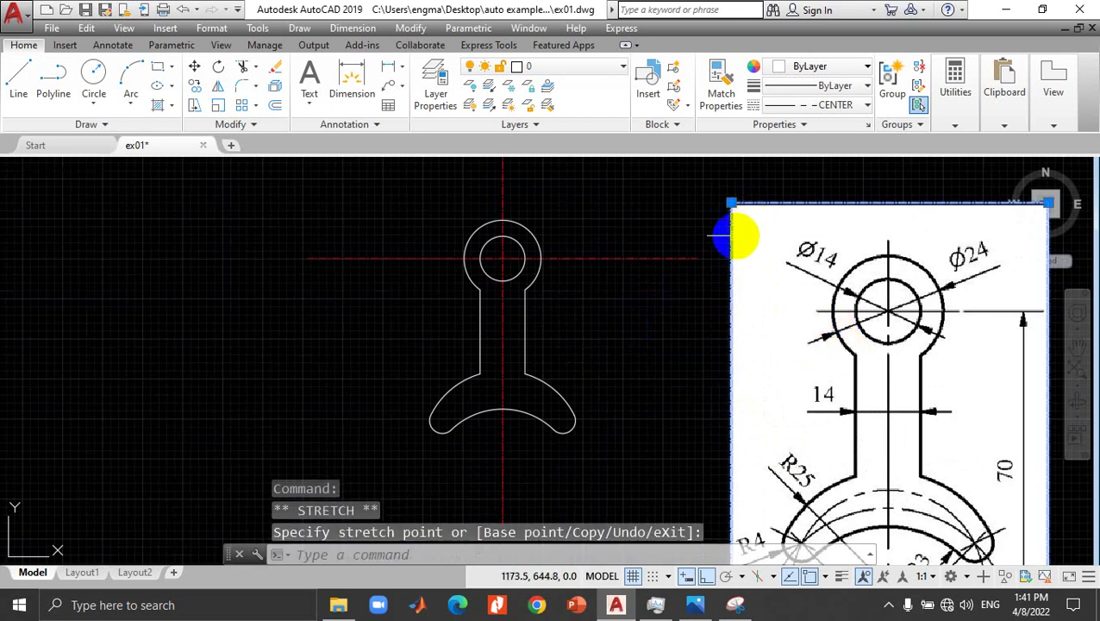
{"action": "key", "text": "Escape"}
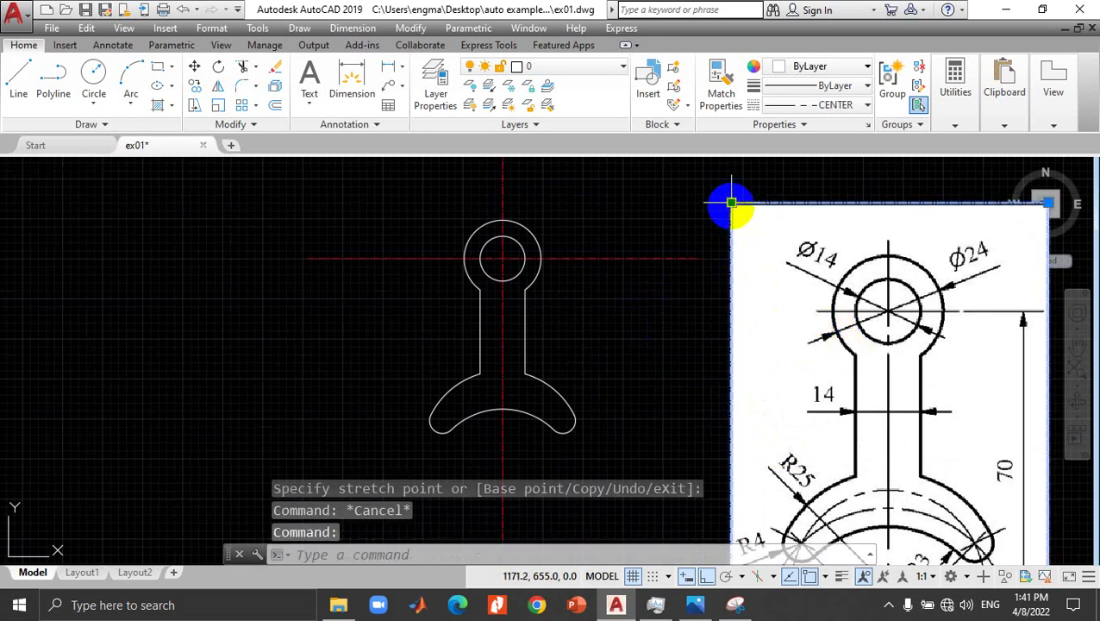
{"action": "left_click", "coordinate": [732, 204]}
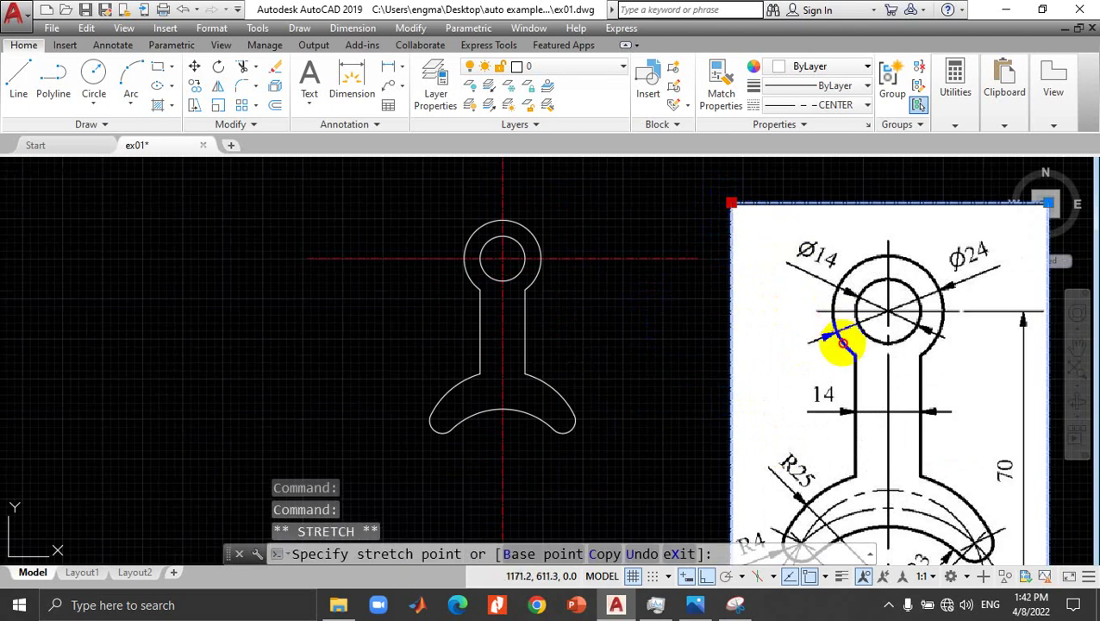
{"action": "left_click", "coordinate": [841, 343]}
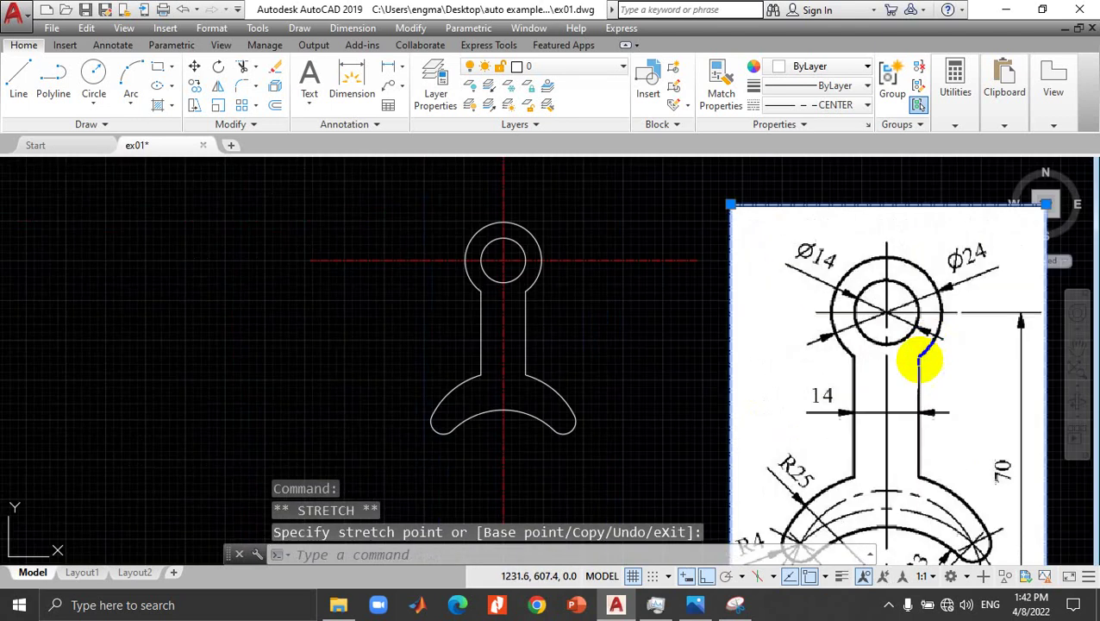
Step: Drag the image's bottom-right corner inward to shrink it further
{"action": "scroll", "coordinate": [919, 358], "scroll_direction": "down", "scroll_amount": 4}
{"action": "left_click", "coordinate": [964, 476]}
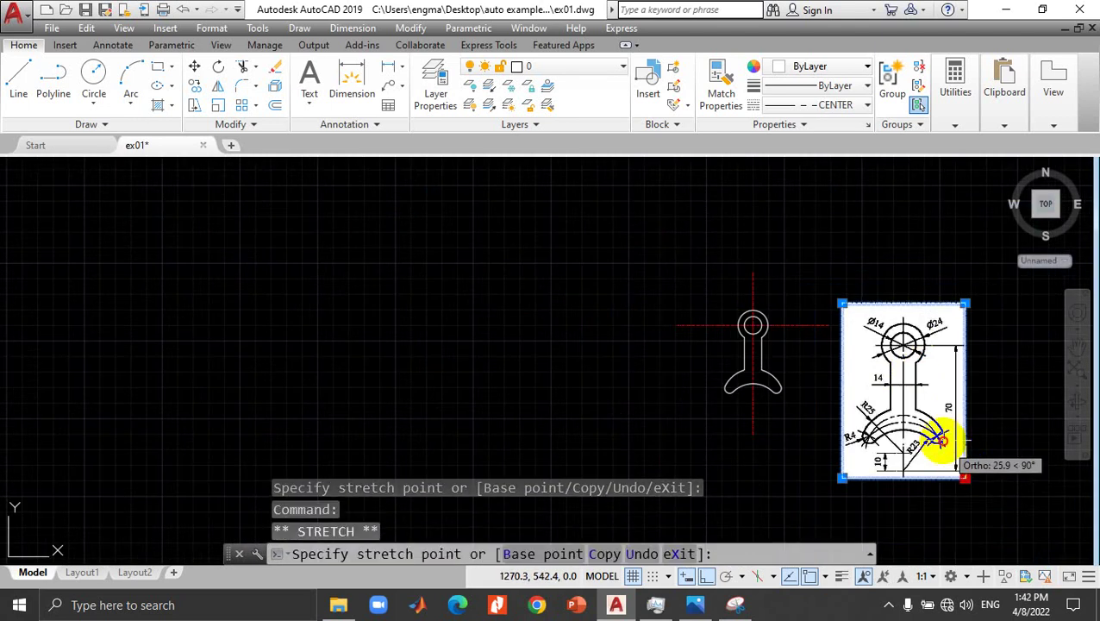
{"action": "left_click", "coordinate": [940, 427]}
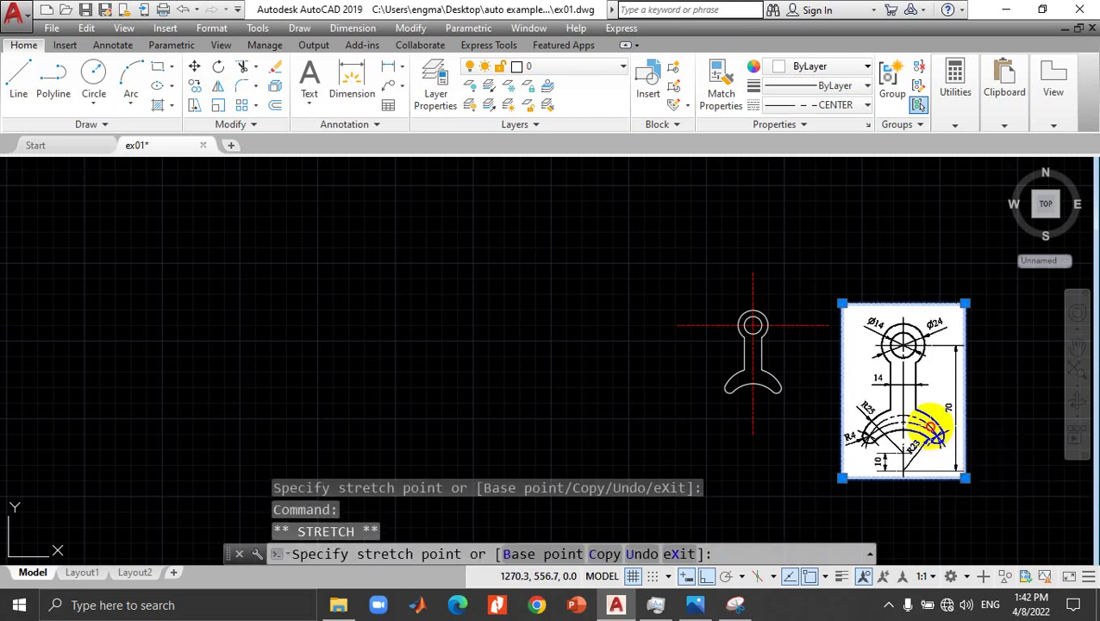
{"action": "left_click", "coordinate": [936, 429]}
{"action": "key", "text": "Escape"}
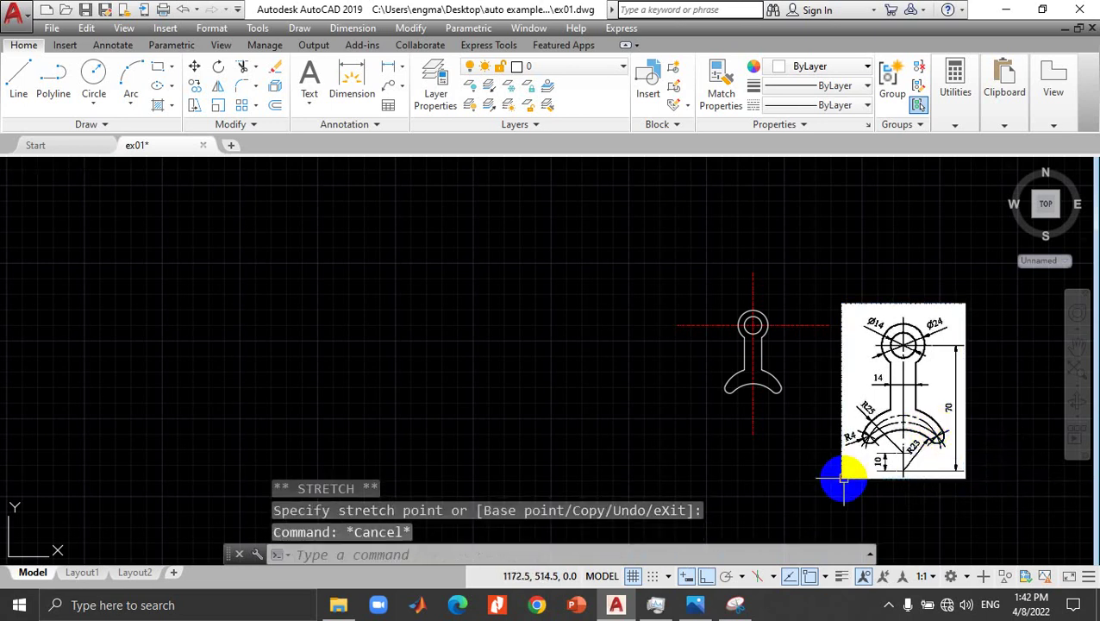
Step: Turn Ortho off and shrink the image from its bottom-left corner, then deselect it
{"action": "left_click", "coordinate": [706, 575]}
{"action": "left_click_drag", "start_coordinate": [829, 466], "coordinate": [851, 481]}
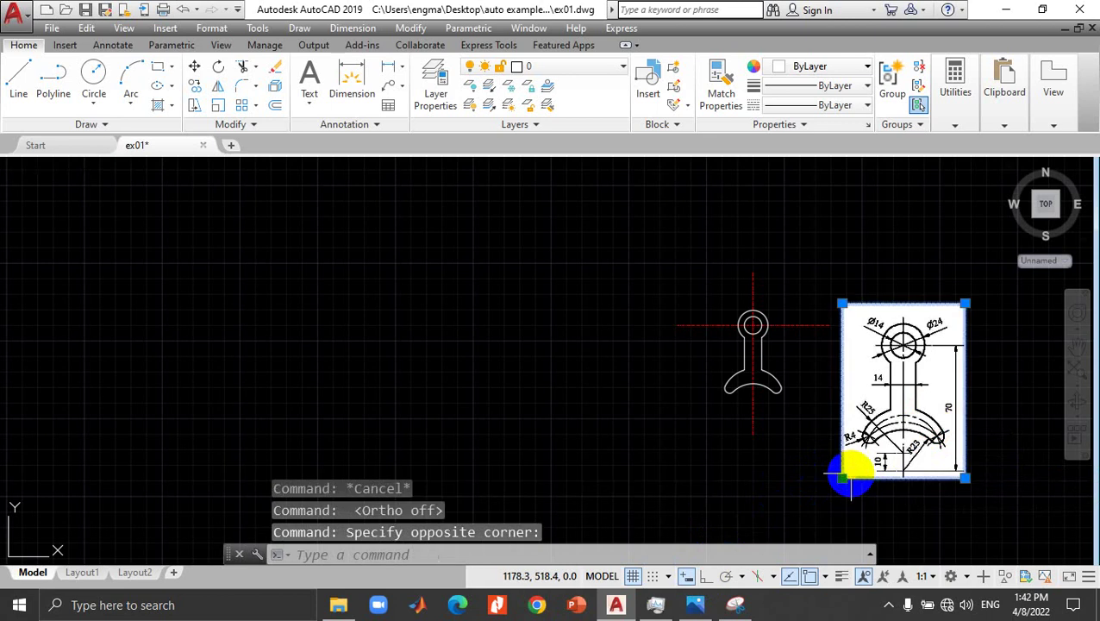
{"action": "left_click", "coordinate": [843, 477]}
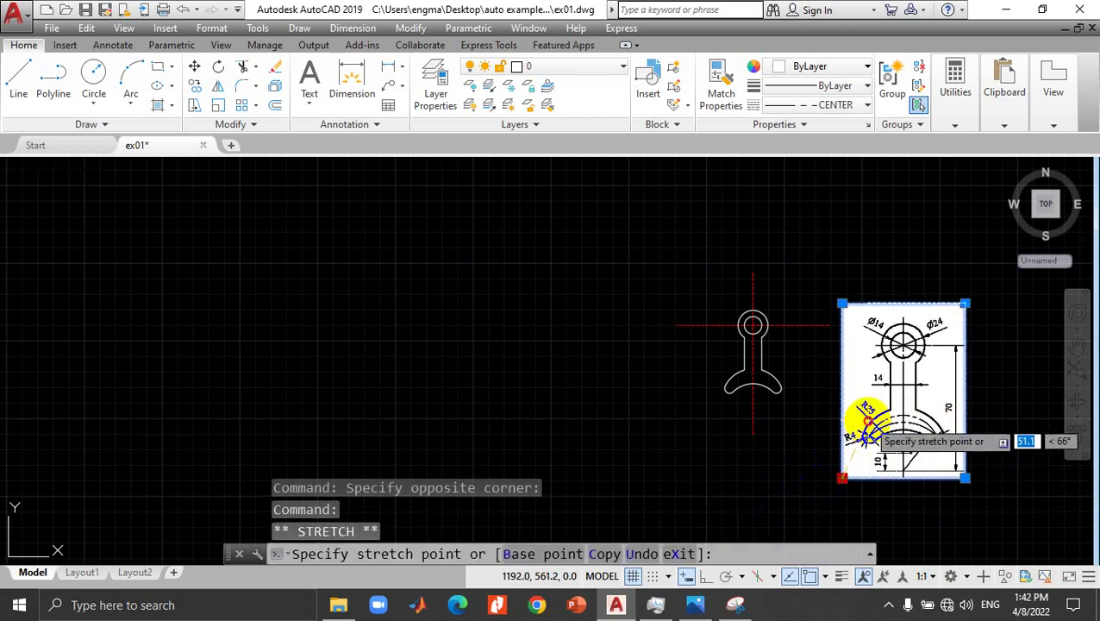
{"action": "left_click", "coordinate": [866, 422]}
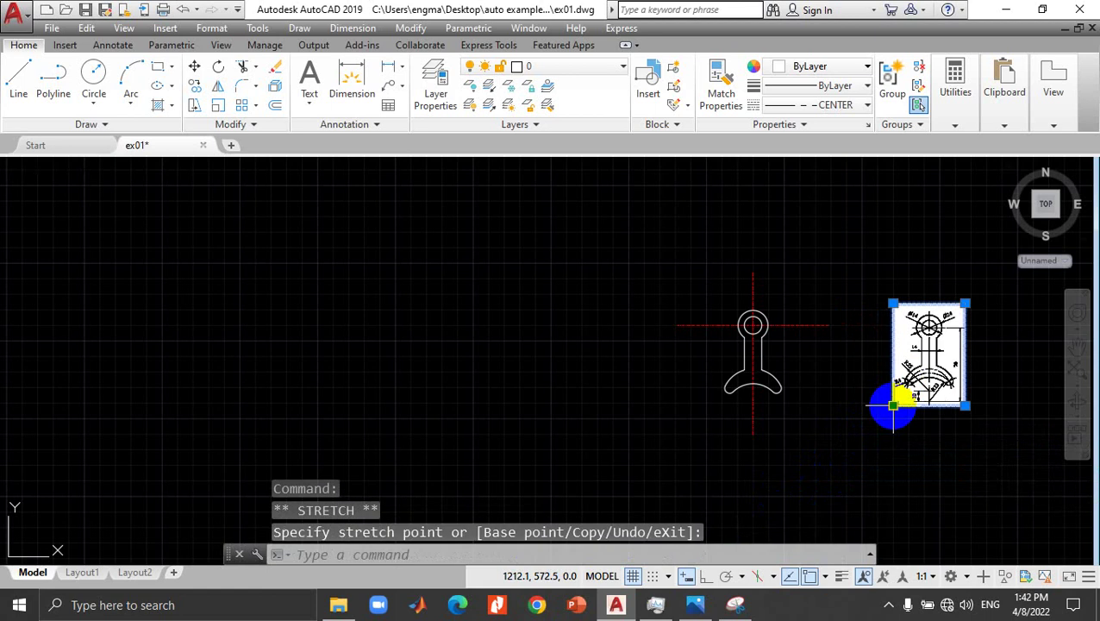
{"action": "scroll", "coordinate": [868, 427], "scroll_direction": "up", "scroll_amount": 2}
{"action": "left_click", "coordinate": [923, 395]}
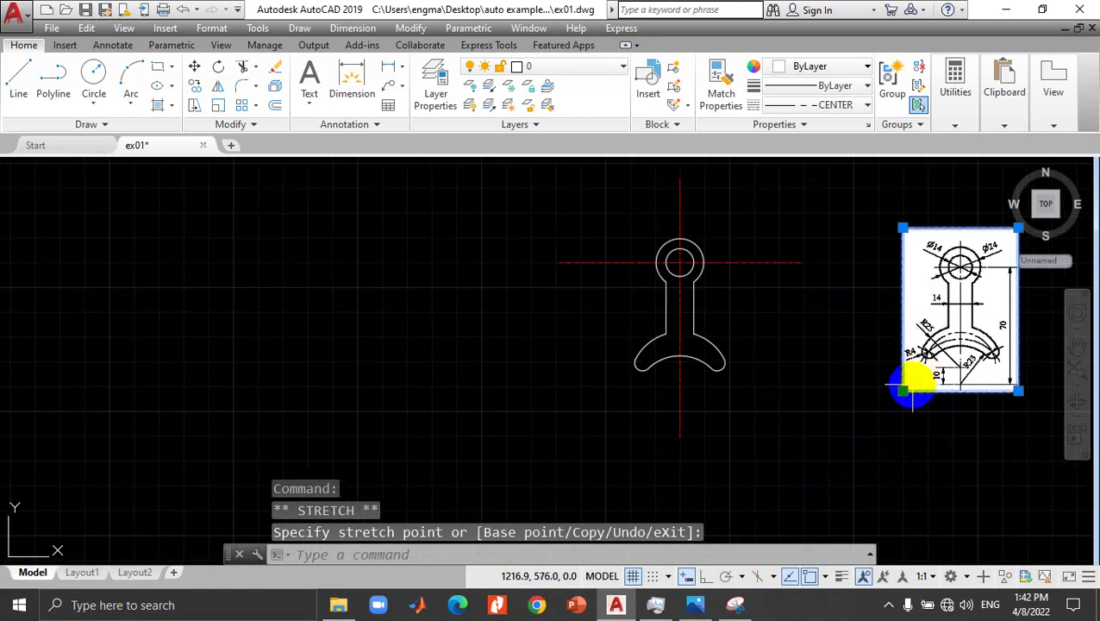
{"action": "left_click", "coordinate": [924, 333]}
{"action": "left_click", "coordinate": [857, 336]}
{"action": "key", "text": "Escape"}
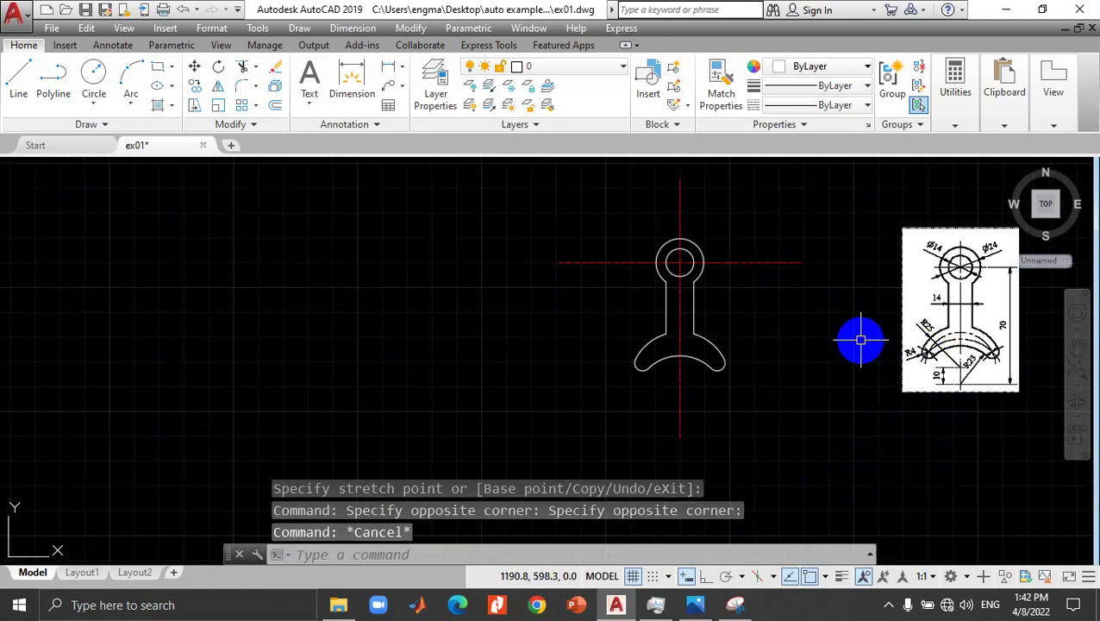
Step: Move the reference image left by its lower-left corner so it sits next to the lever
{"action": "left_click", "coordinate": [195, 69]}
{"action": "left_click", "coordinate": [903, 382]}
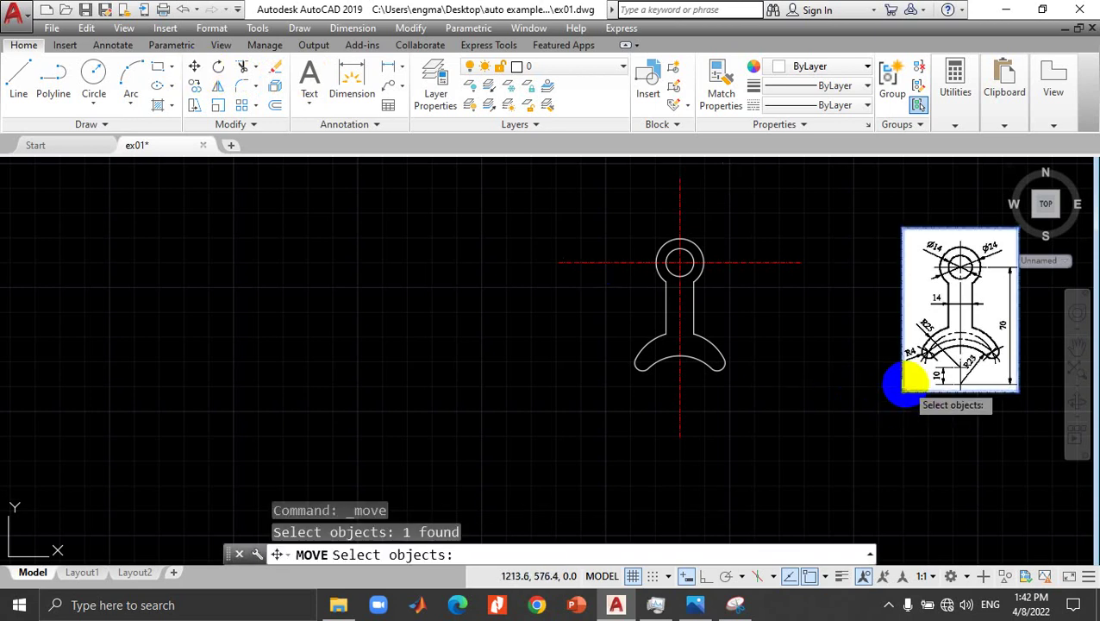
{"action": "key", "text": "Return"}
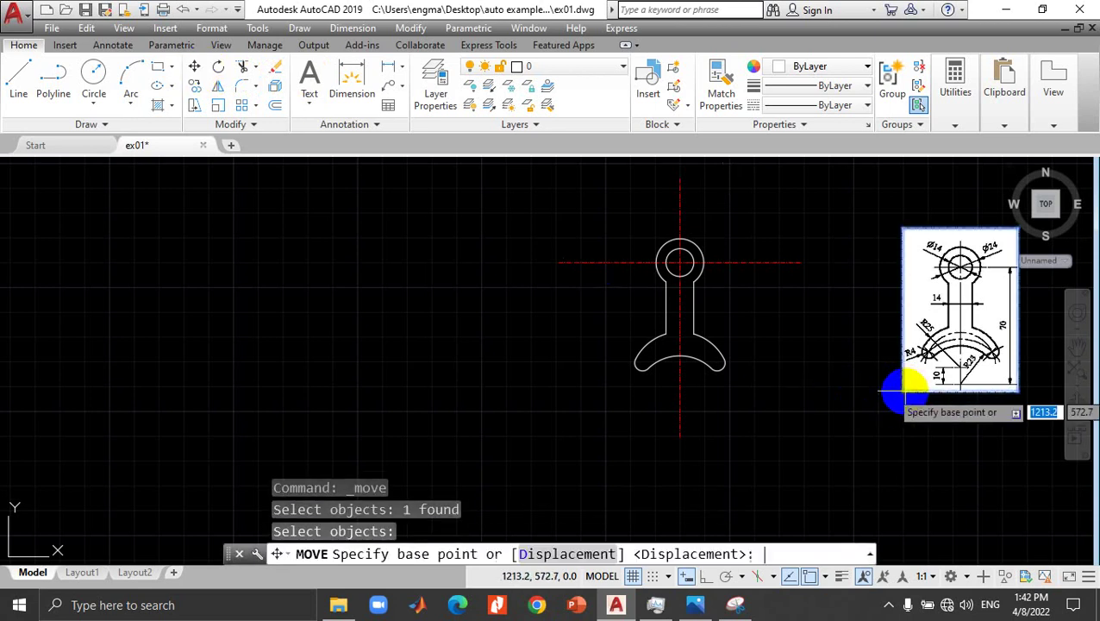
{"action": "left_click", "coordinate": [903, 392]}
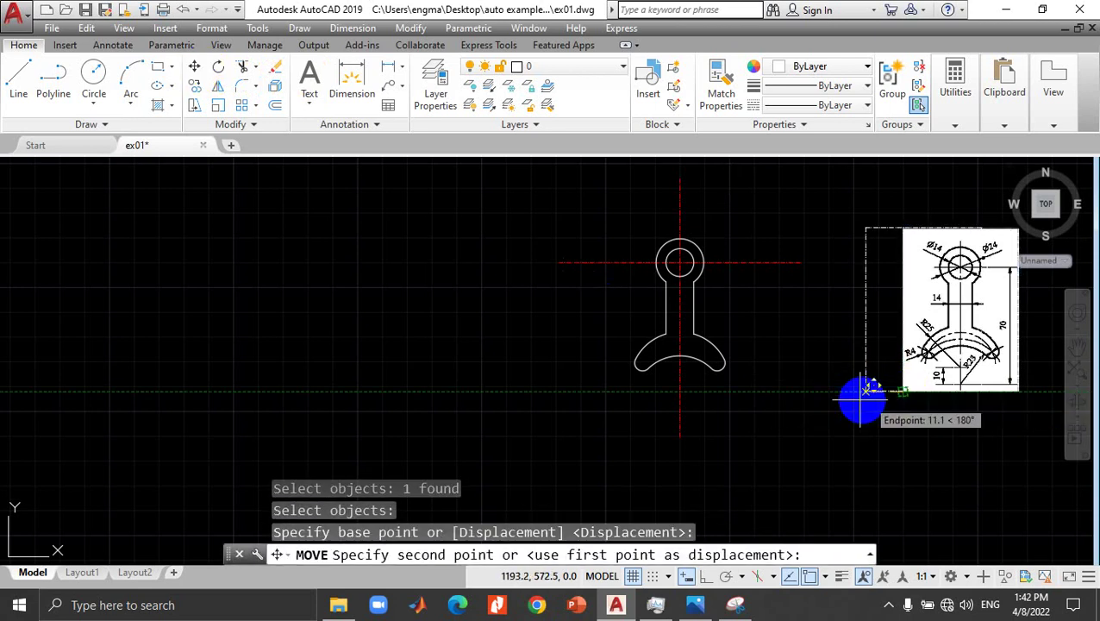
{"action": "left_click", "coordinate": [795, 378]}
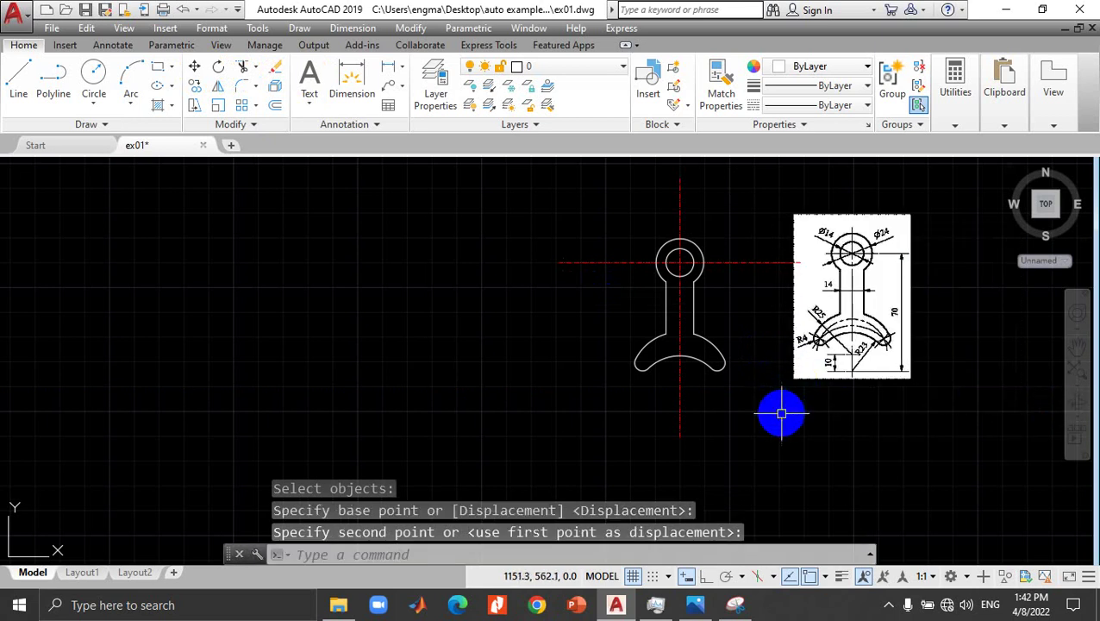
{"action": "key", "text": "Escape"}
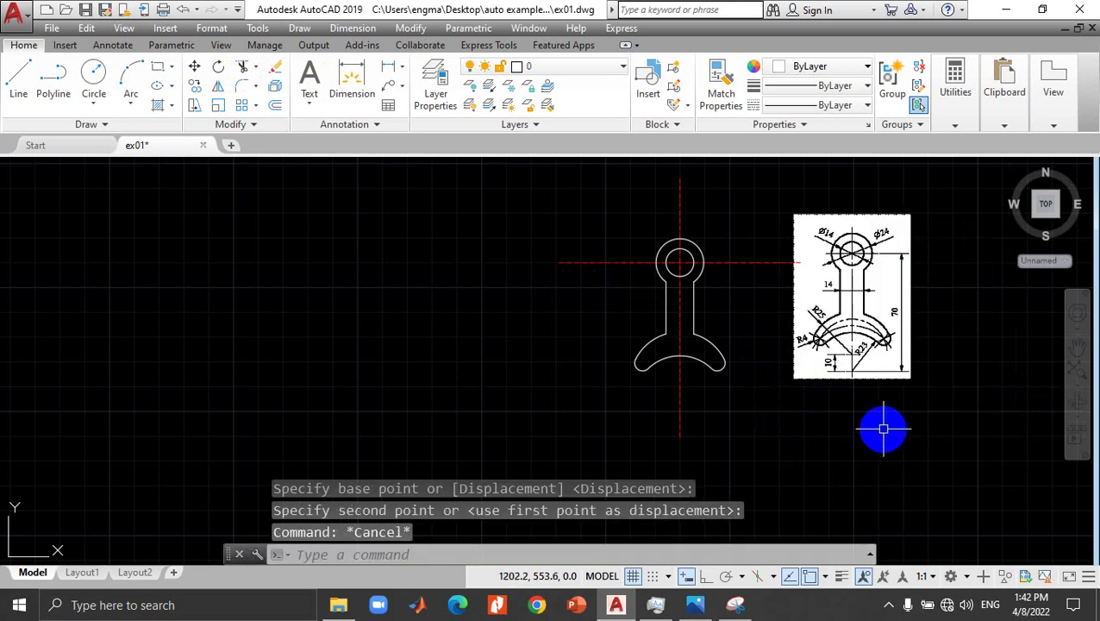
{"action": "scroll", "coordinate": [946, 373], "scroll_direction": "up", "scroll_amount": 2}
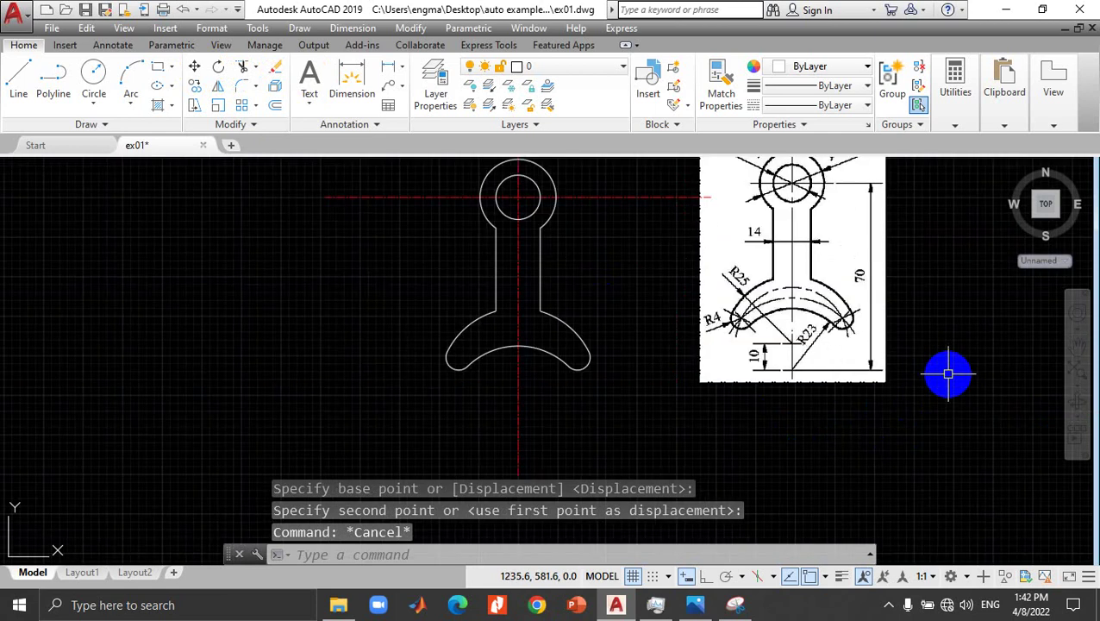
{"action": "scroll", "coordinate": [908, 371], "scroll_direction": "up", "scroll_amount": 2}
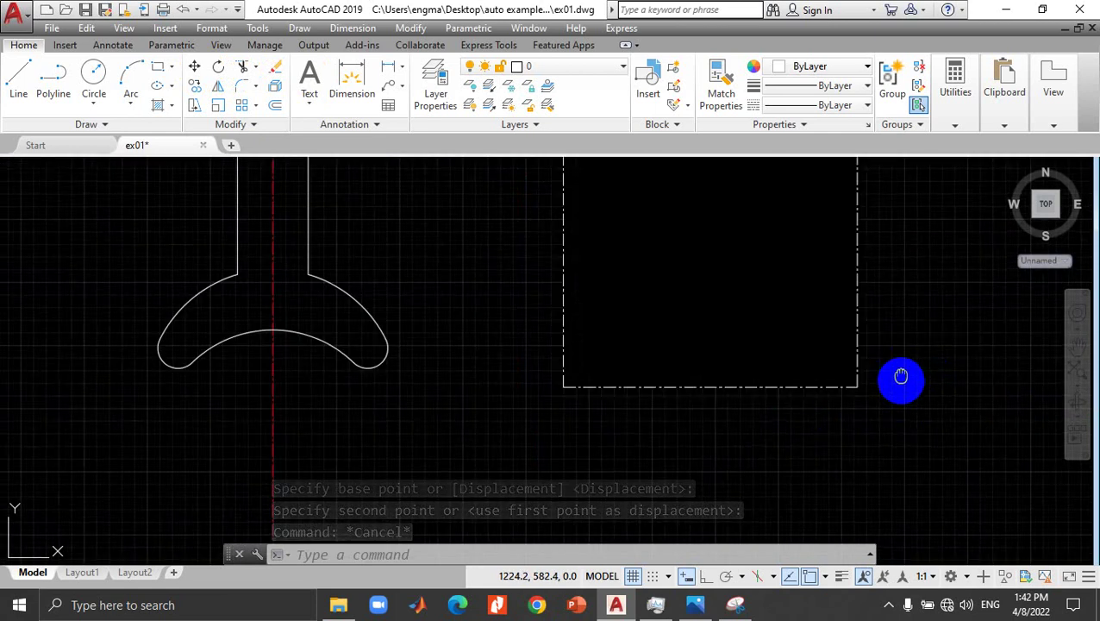
{"action": "middle_click_drag", "start_coordinate": [903, 375], "coordinate": [907, 534]}
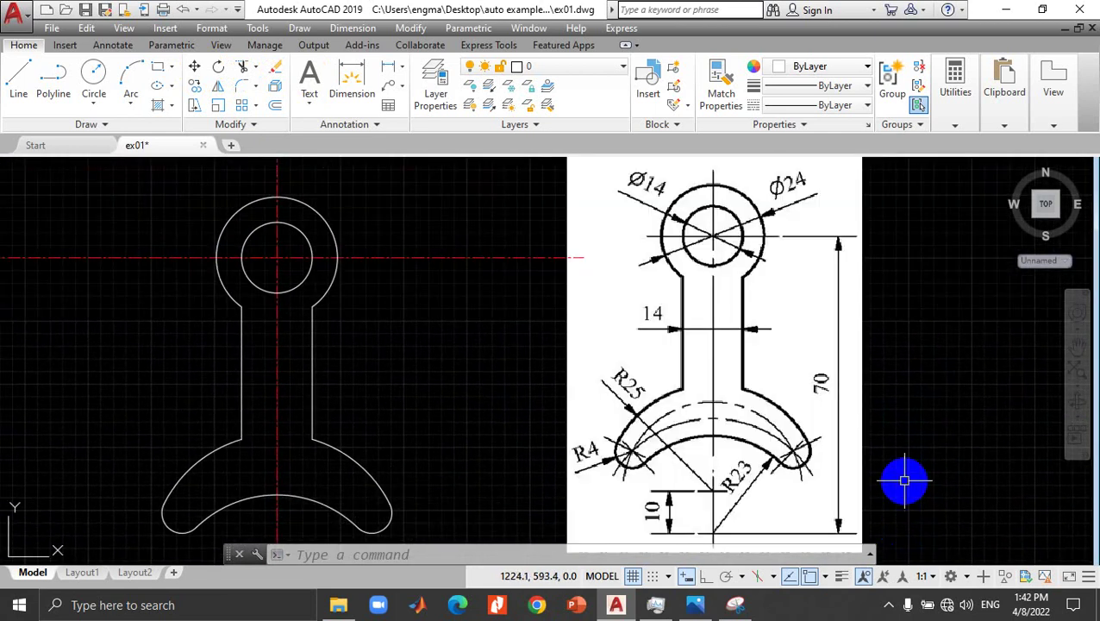
{"action": "scroll", "coordinate": [905, 480], "scroll_direction": "up", "scroll_amount": 2}
{"action": "scroll", "coordinate": [905, 481], "scroll_direction": "down", "scroll_amount": 4}
{"action": "scroll", "coordinate": [905, 481], "scroll_direction": "up", "scroll_amount": 2}
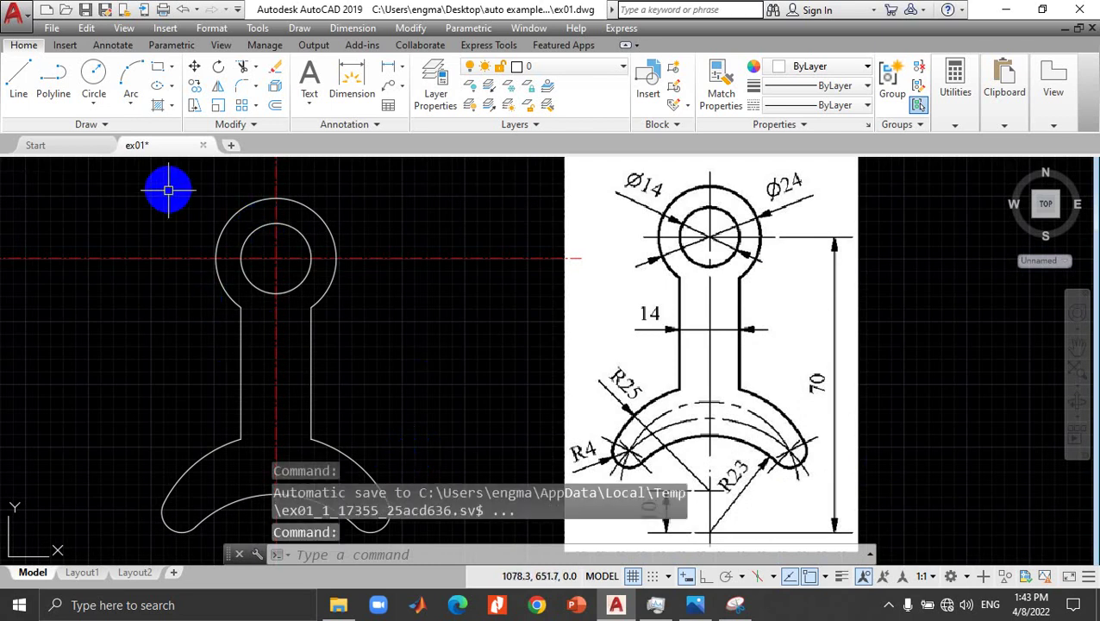
Step: Start a Radius dimension with the layer override set to 'dimension', then cancel it
{"action": "left_click", "coordinate": [110, 48]}
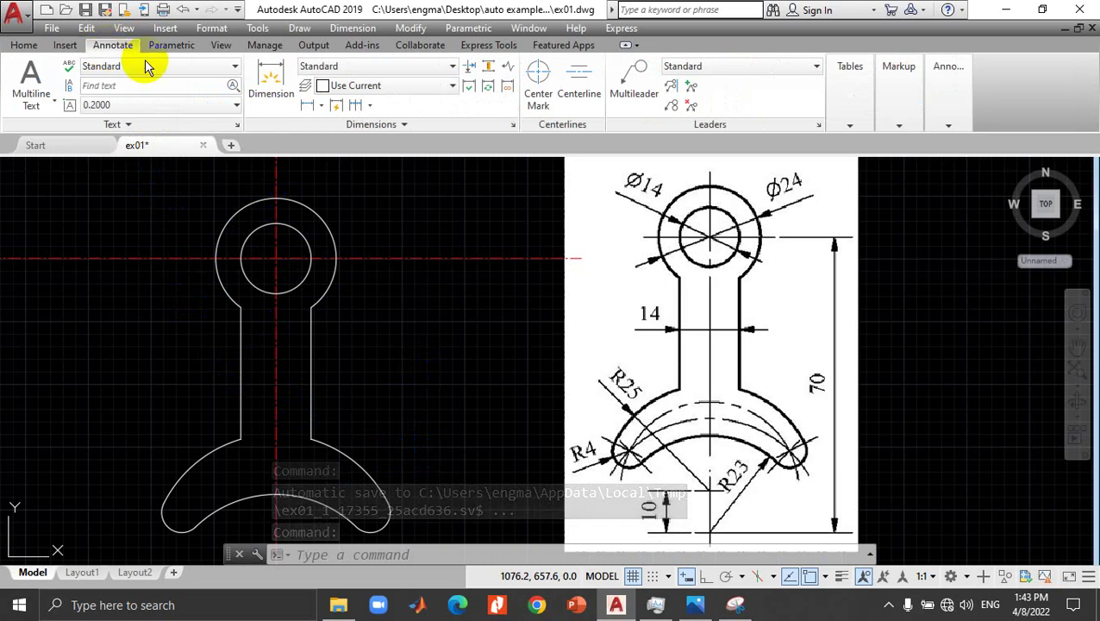
{"action": "left_click", "coordinate": [321, 111]}
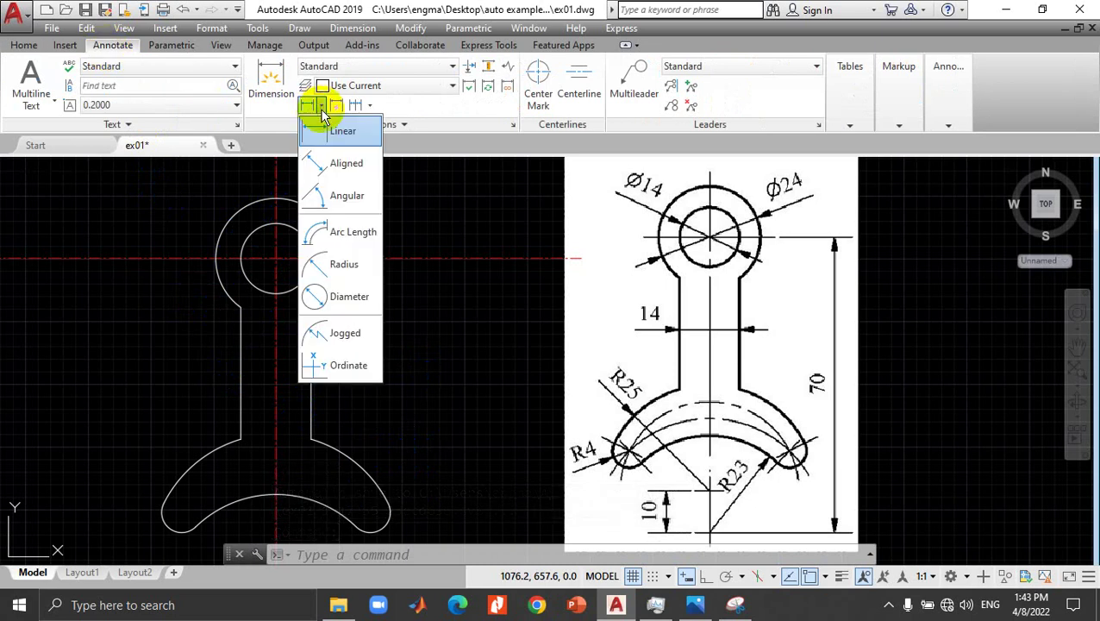
{"action": "left_click", "coordinate": [354, 268]}
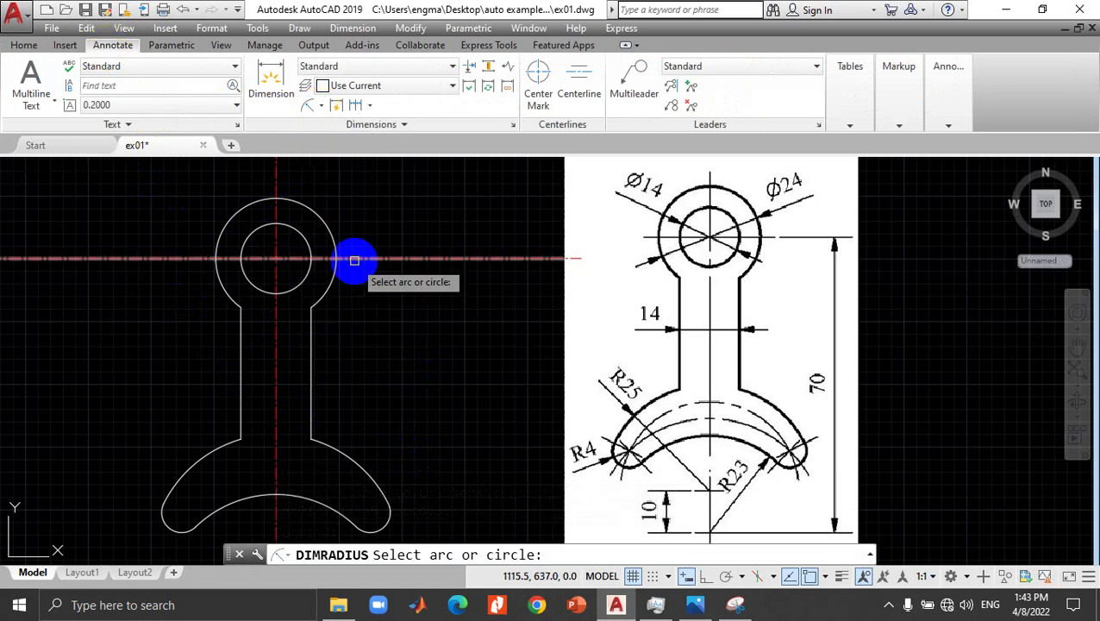
{"action": "scroll", "coordinate": [304, 380], "scroll_direction": "up", "scroll_amount": 2}
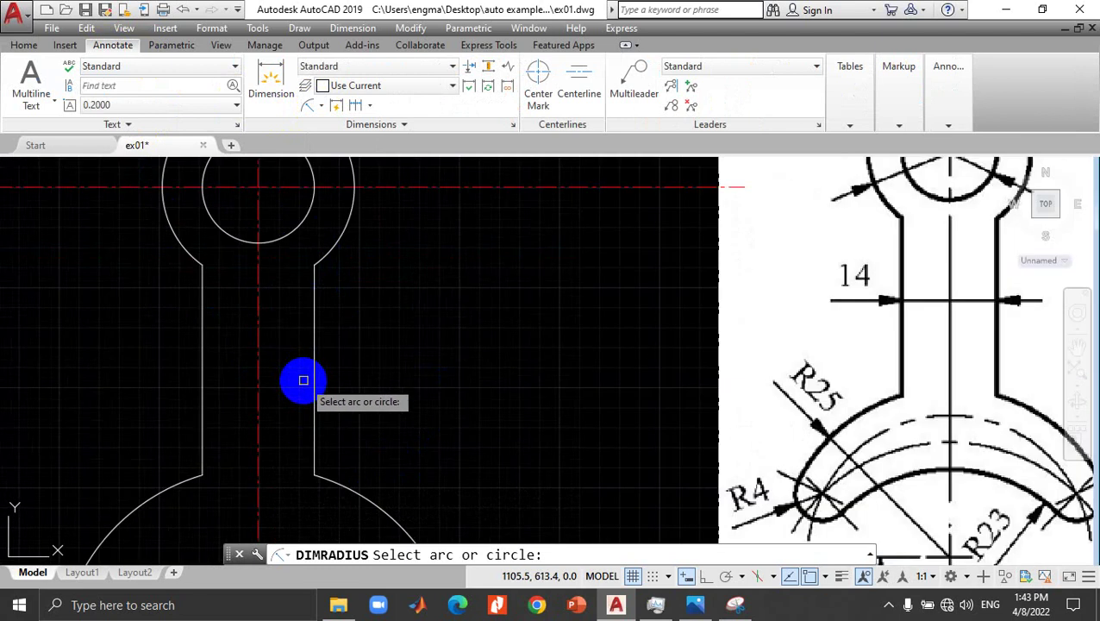
{"action": "scroll", "coordinate": [303, 381], "scroll_direction": "down", "scroll_amount": 4}
{"action": "scroll", "coordinate": [302, 384], "scroll_direction": "down", "scroll_amount": 2}
{"action": "scroll", "coordinate": [302, 388], "scroll_direction": "up", "scroll_amount": 2}
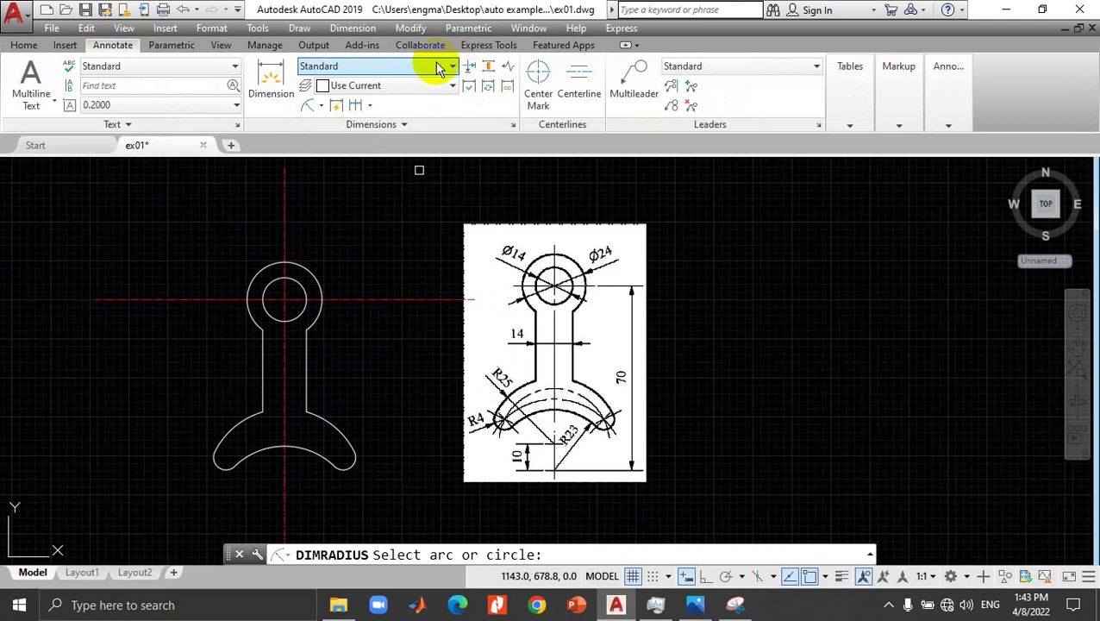
{"action": "left_click", "coordinate": [452, 85]}
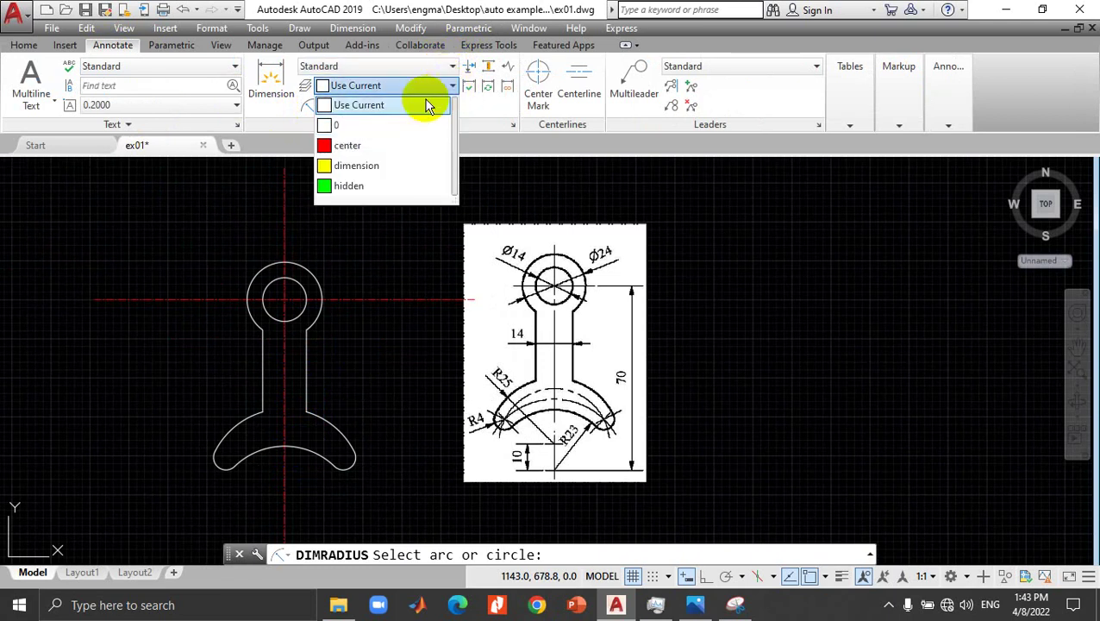
{"action": "left_click", "coordinate": [366, 167]}
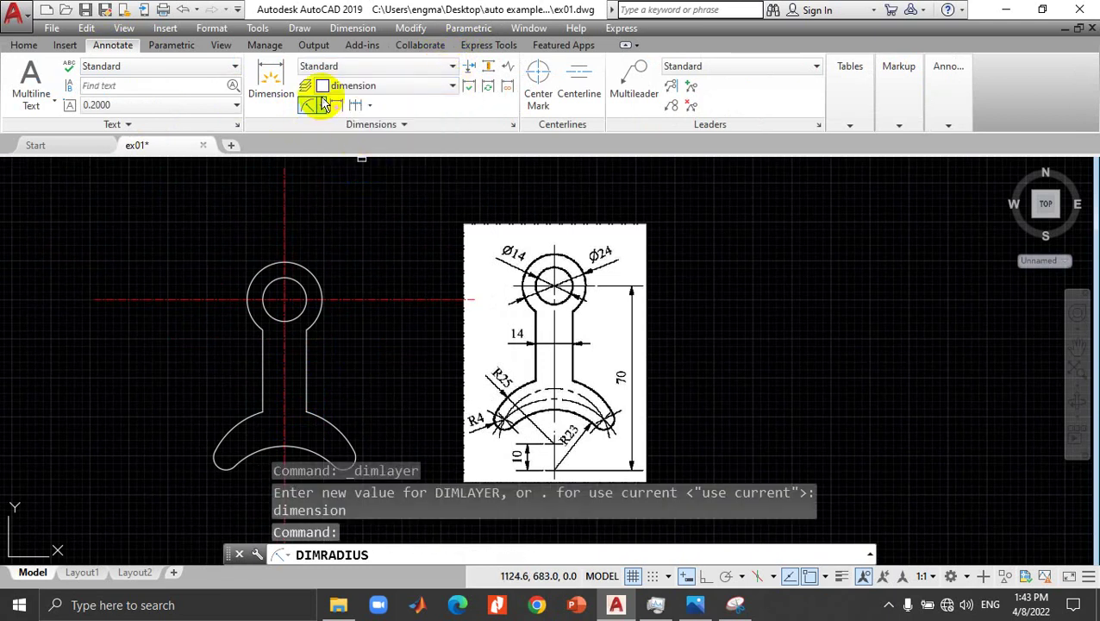
{"action": "left_click", "coordinate": [452, 86]}
{"action": "left_click", "coordinate": [360, 167]}
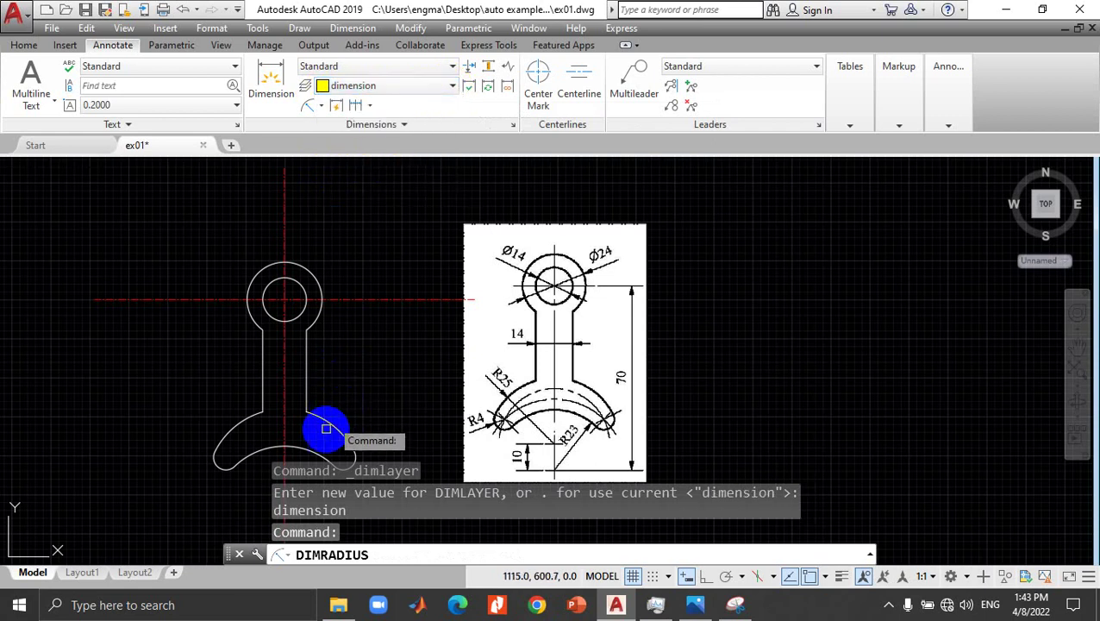
{"action": "left_click", "coordinate": [286, 446]}
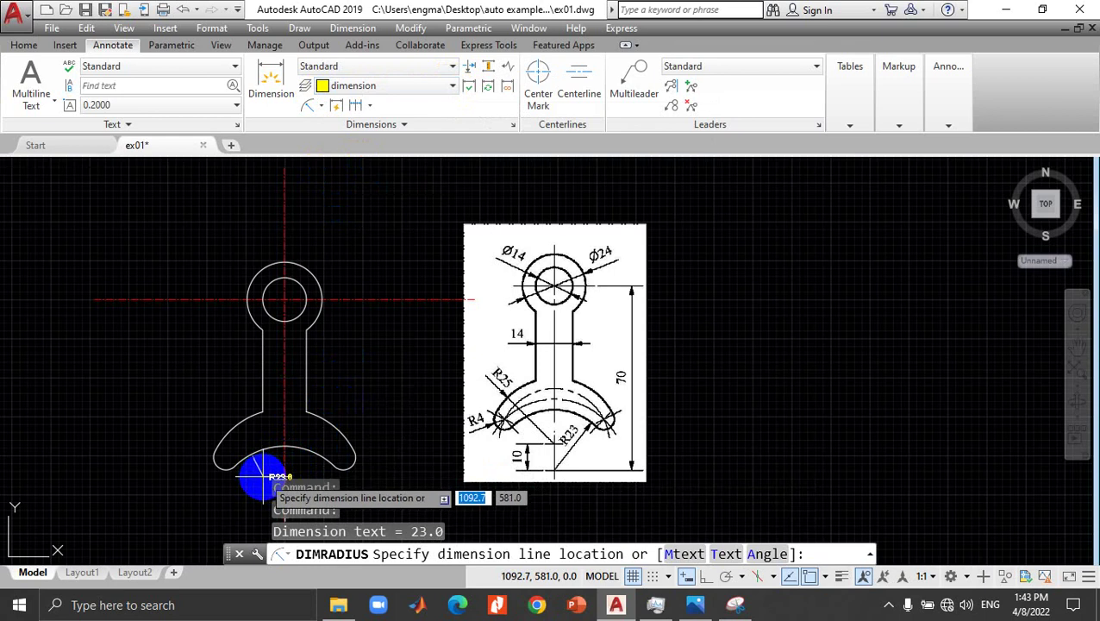
{"action": "key", "text": "Escape"}
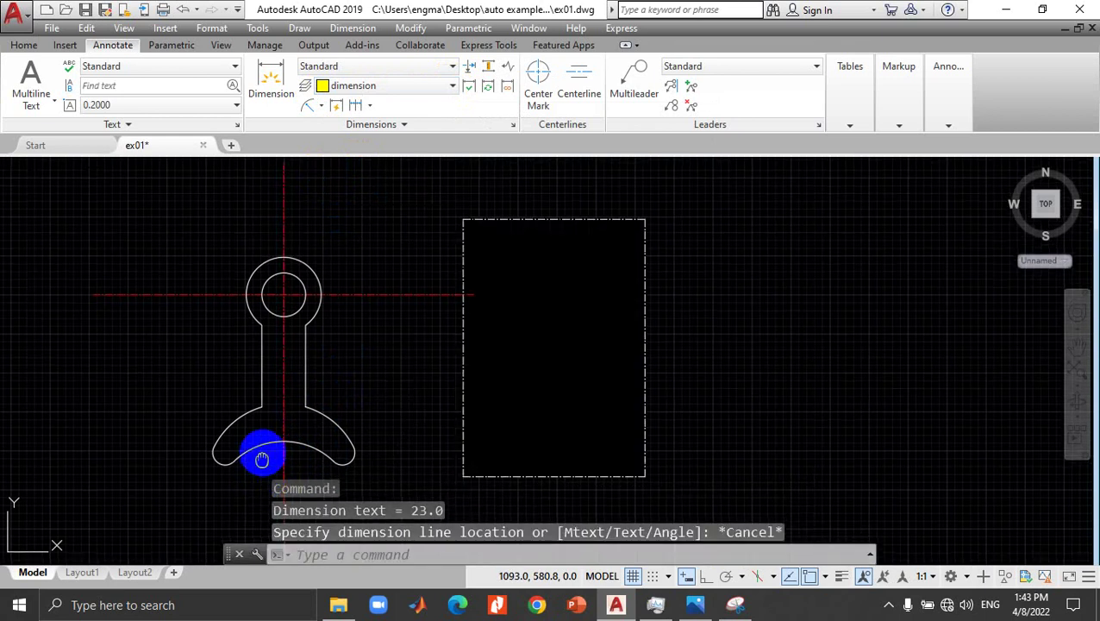
Step: Restart the Radius dimension with new dimensions going to the 'dimension' layer
{"action": "middle_click_drag", "start_coordinate": [262, 477], "coordinate": [265, 352]}
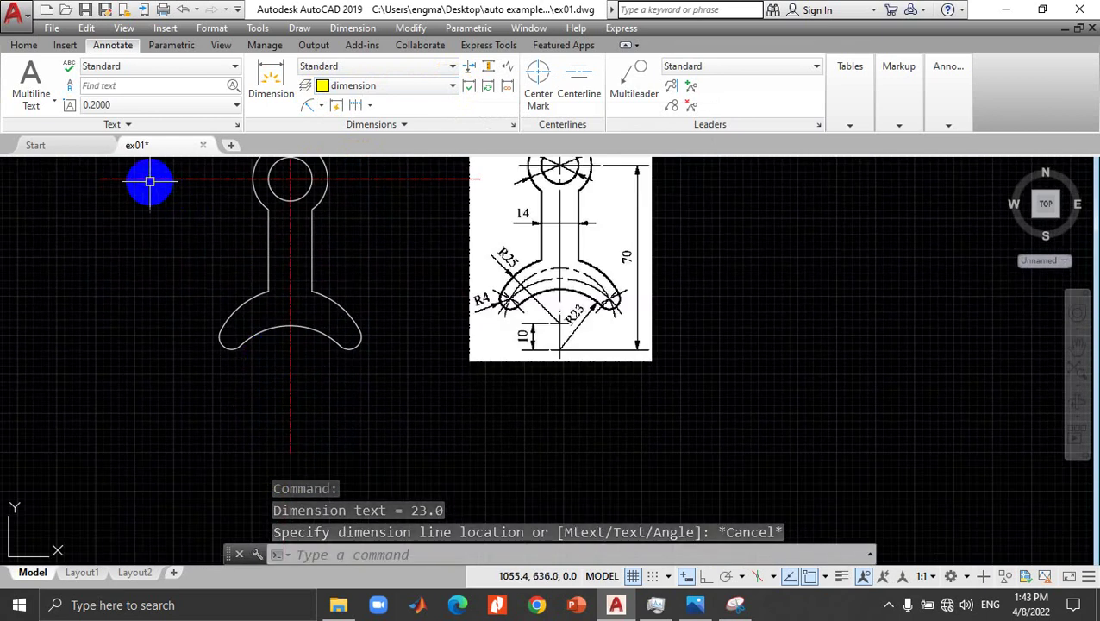
{"action": "left_click", "coordinate": [322, 111]}
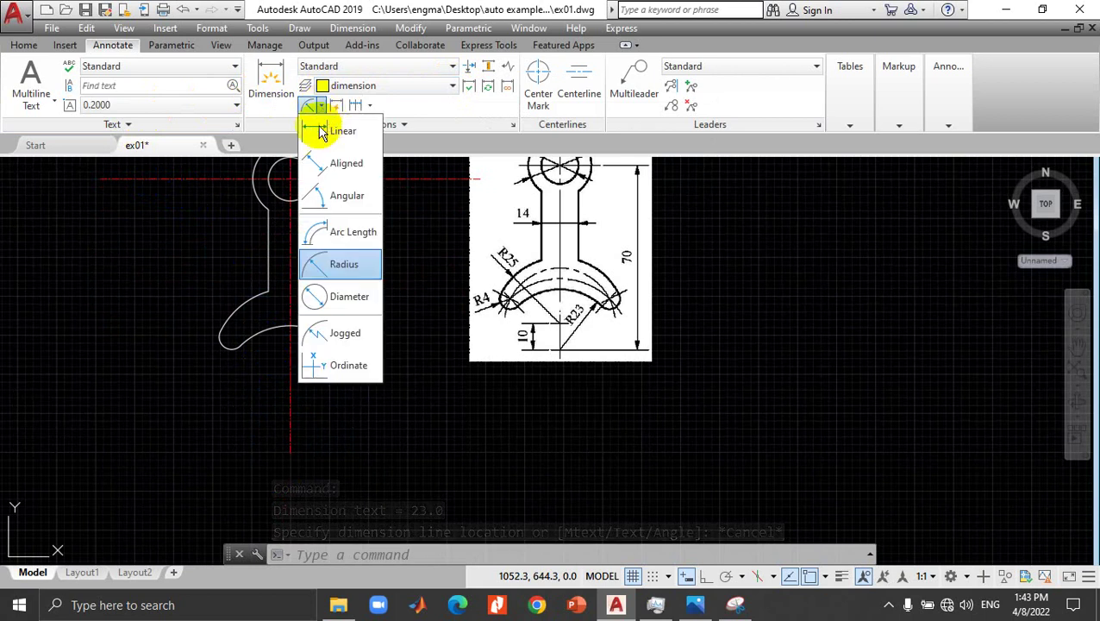
{"action": "left_click", "coordinate": [345, 258]}
{"action": "left_click", "coordinate": [353, 89]}
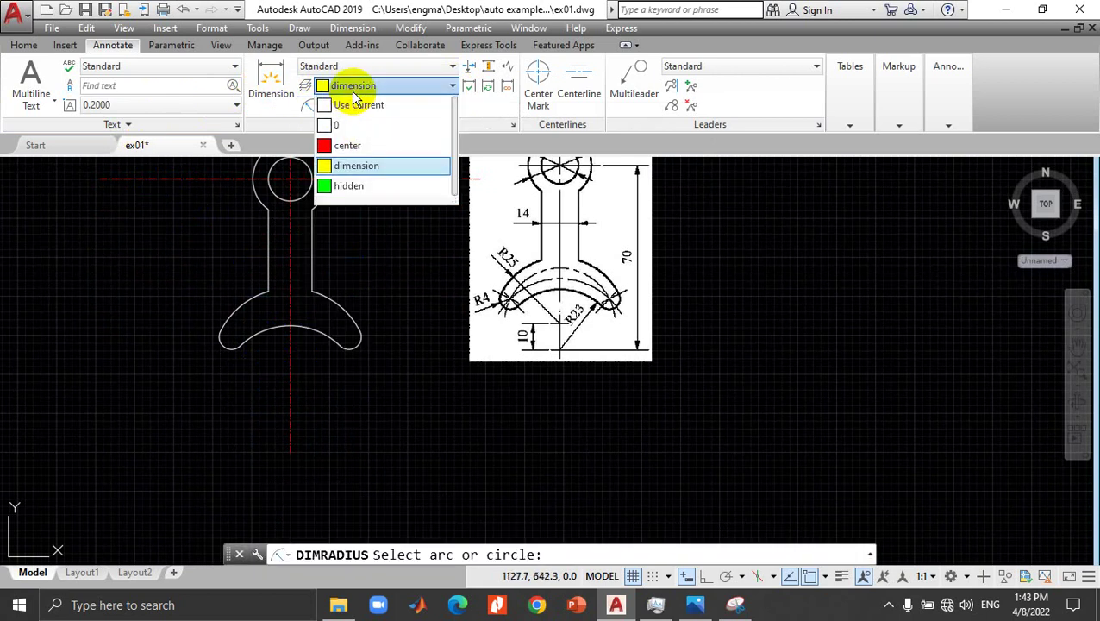
{"action": "left_click", "coordinate": [353, 165]}
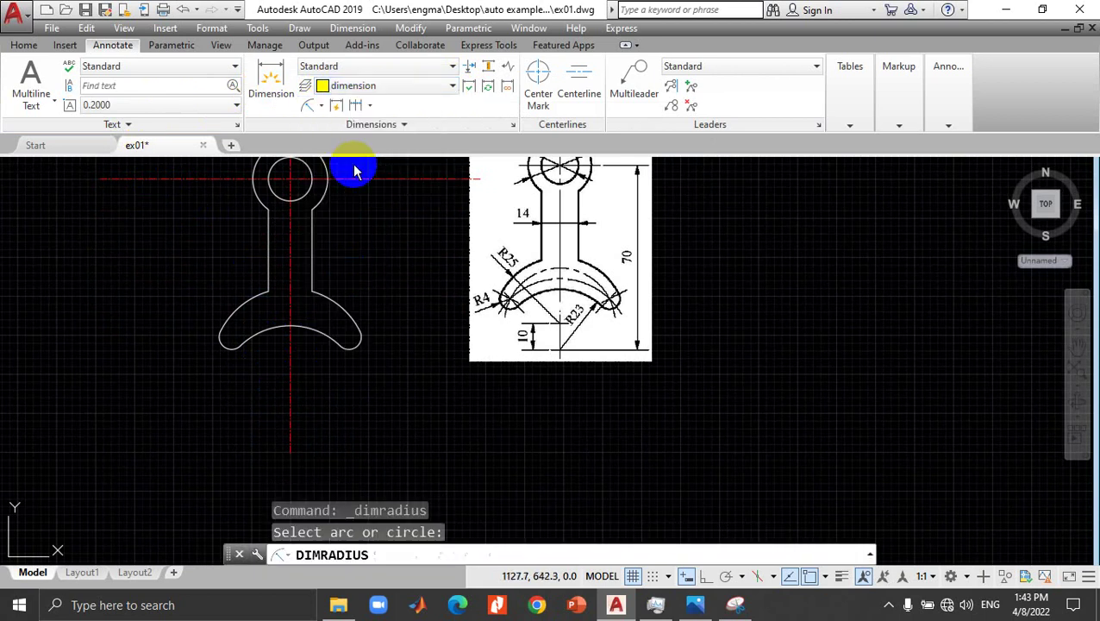
Step: Place an R23.0 dimension below the lower arc and start one on the upper arc
{"action": "left_click", "coordinate": [307, 328]}
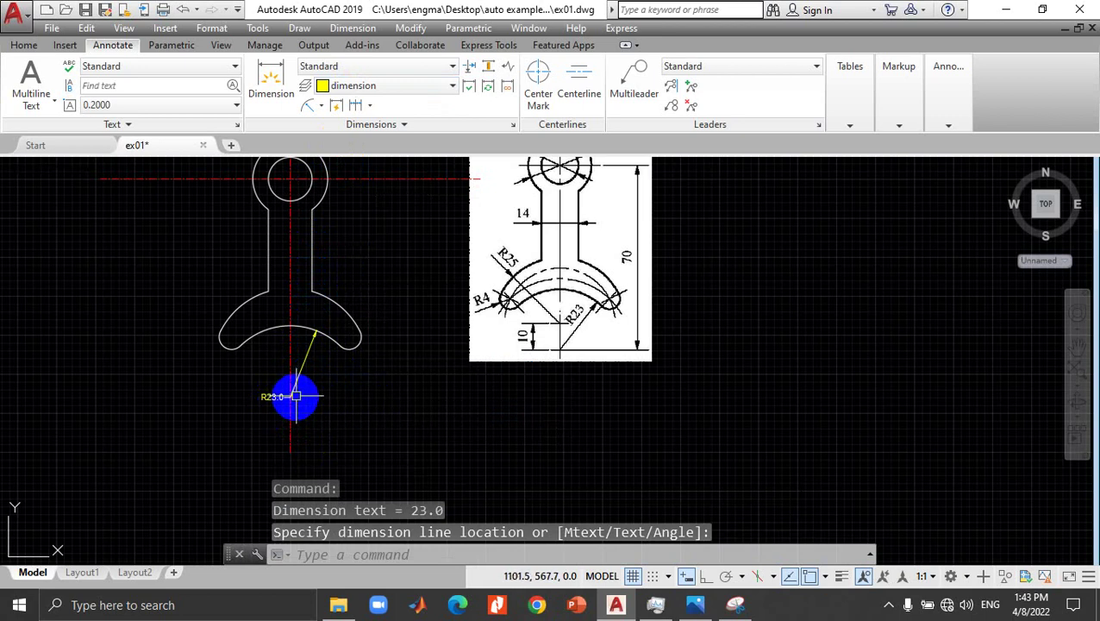
{"action": "left_click", "coordinate": [296, 396]}
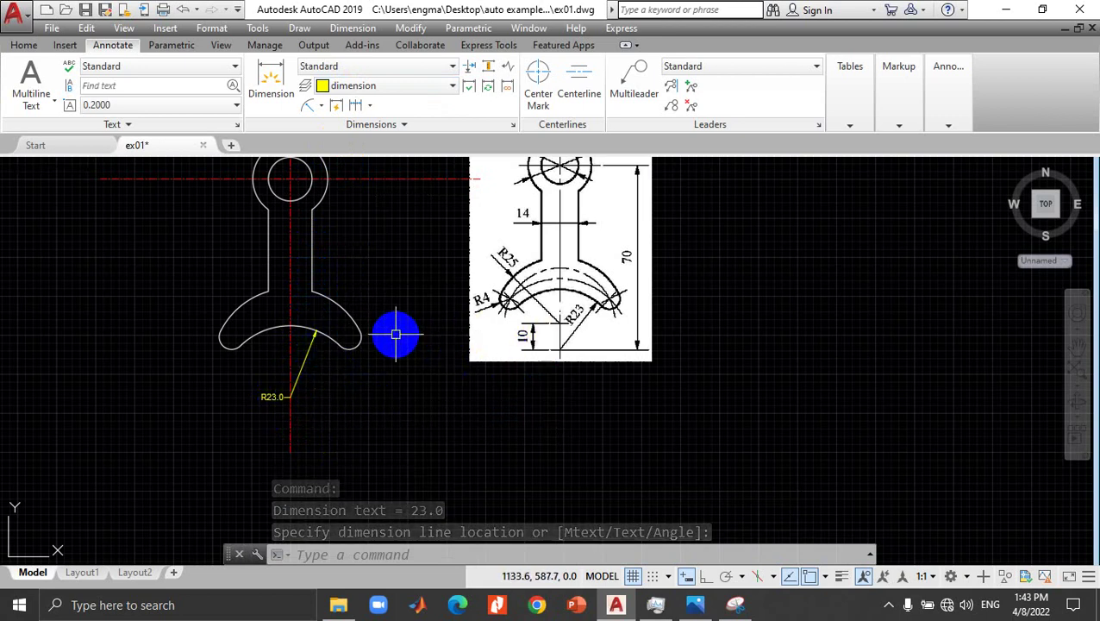
{"action": "left_click", "coordinate": [308, 105]}
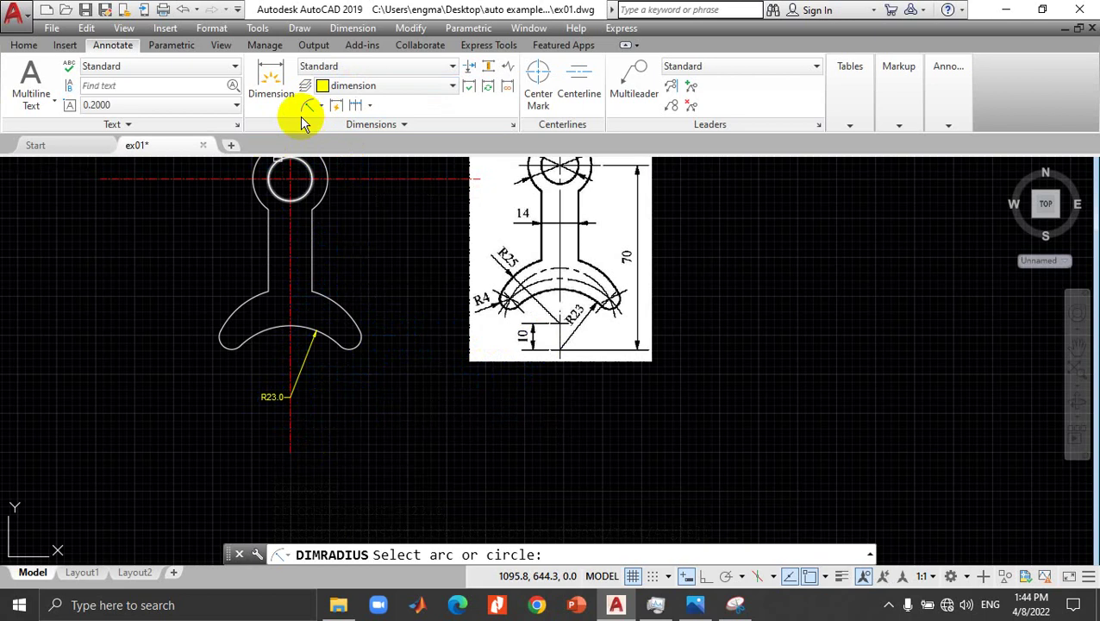
{"action": "left_click", "coordinate": [231, 314]}
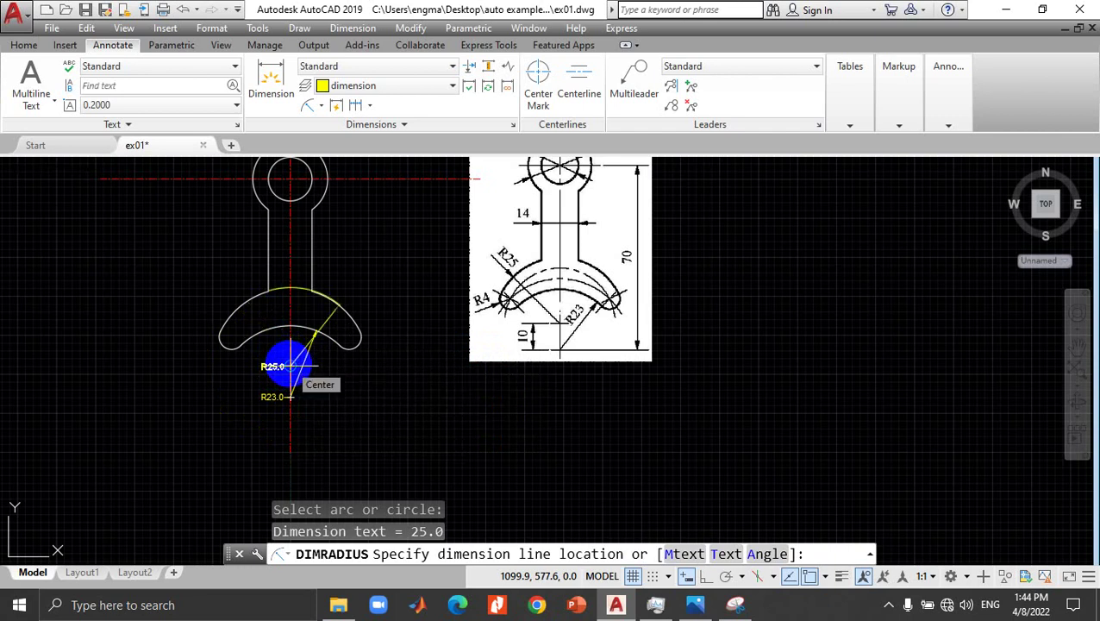
Step: Place the R25.0 dimension below the arc and grip-stretch it to another spot
{"action": "left_click", "coordinate": [290, 367]}
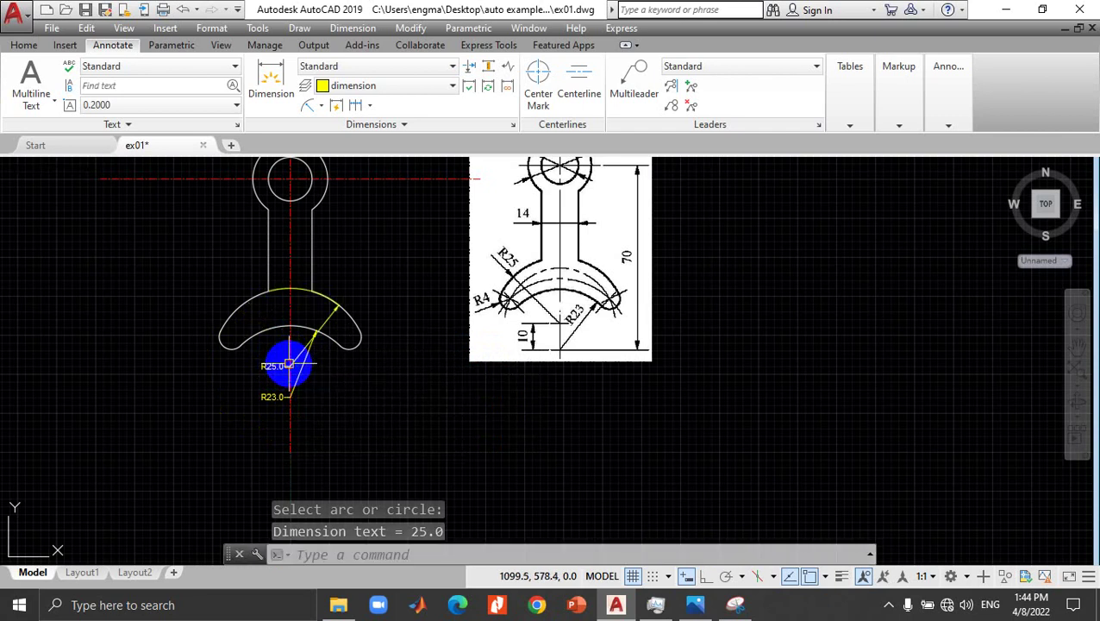
{"action": "left_click", "coordinate": [337, 311]}
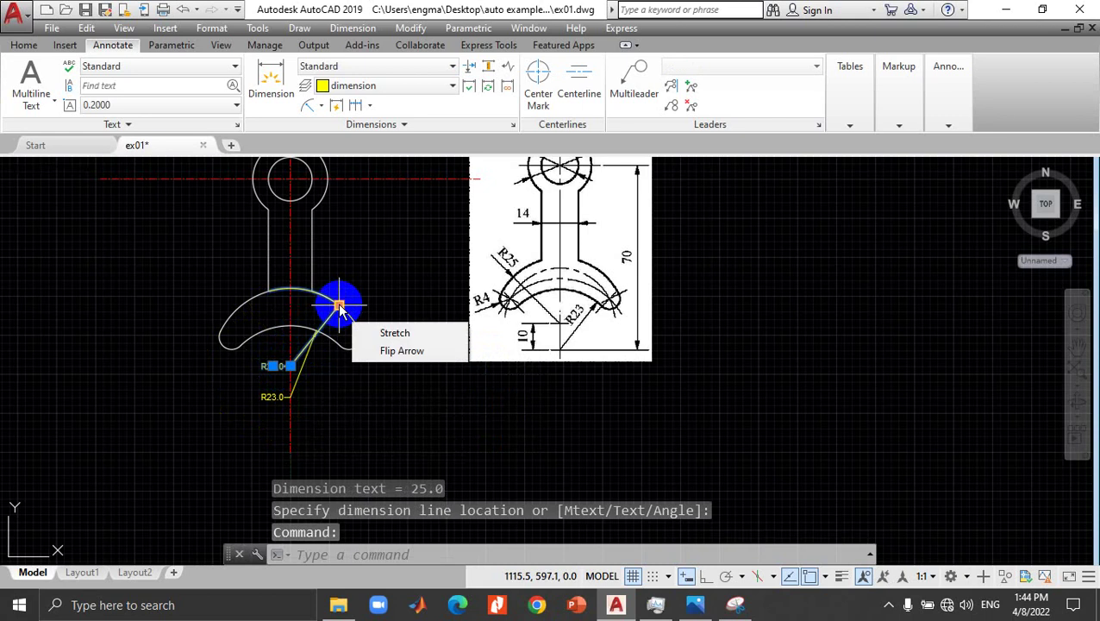
{"action": "left_click", "coordinate": [342, 310]}
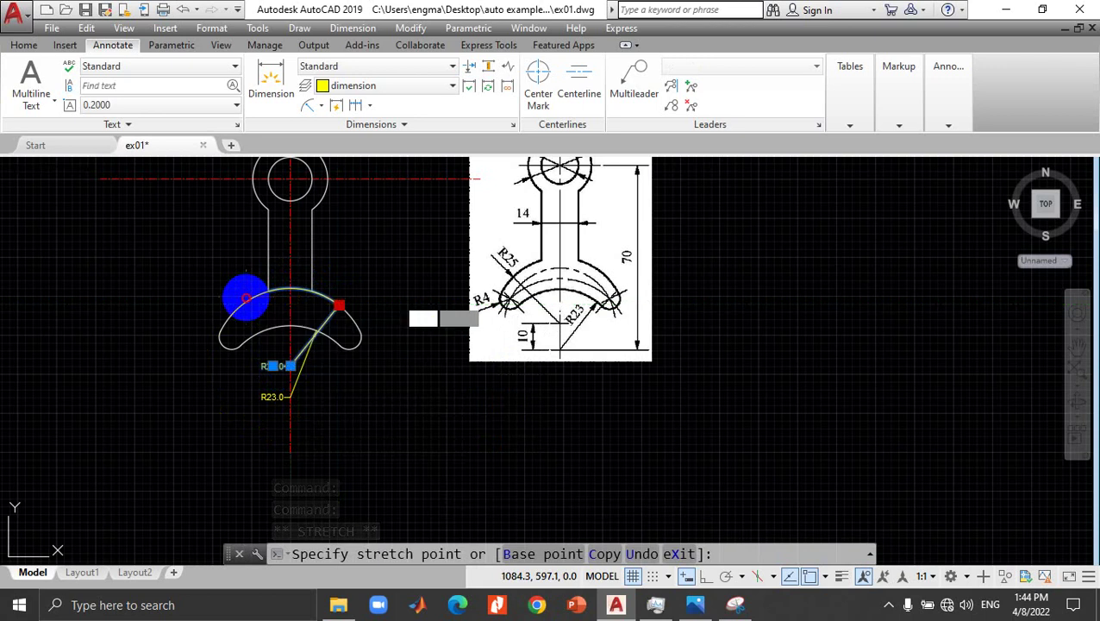
{"action": "left_click", "coordinate": [244, 303]}
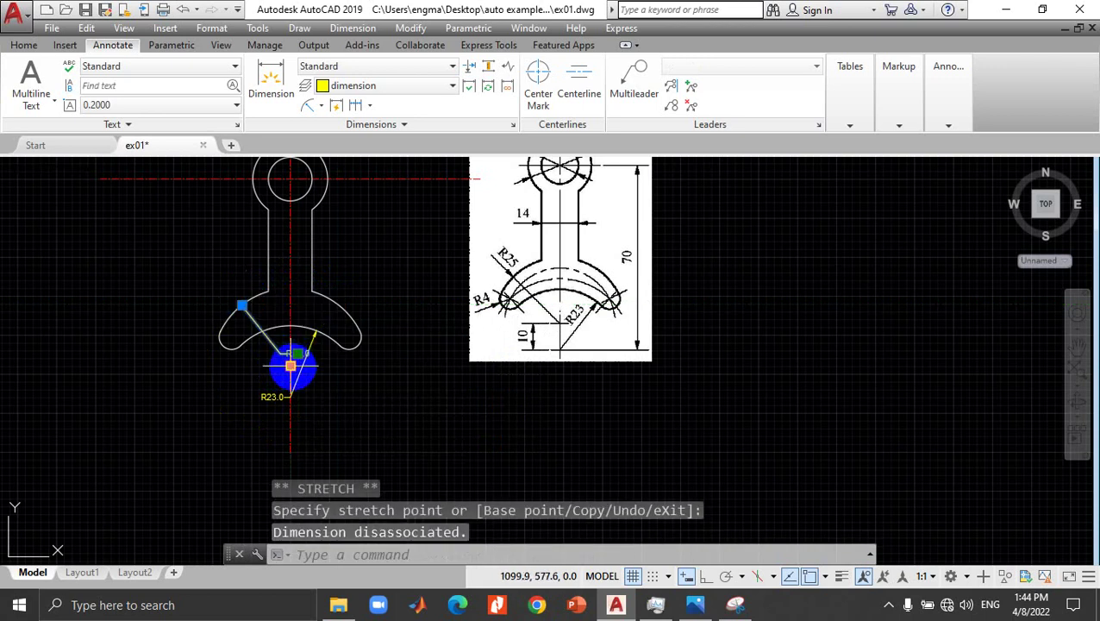
{"action": "left_click", "coordinate": [298, 353]}
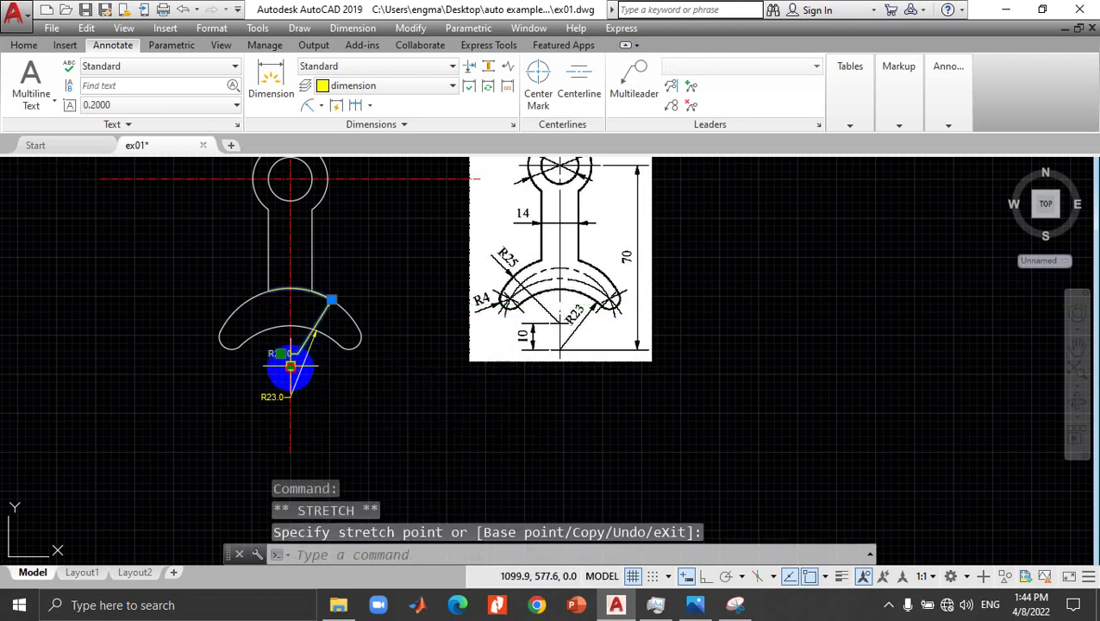
Step: Undo the stretches and the R25.0 dimension, leaving only R23.0
{"action": "key", "text": "ctrl+z"}
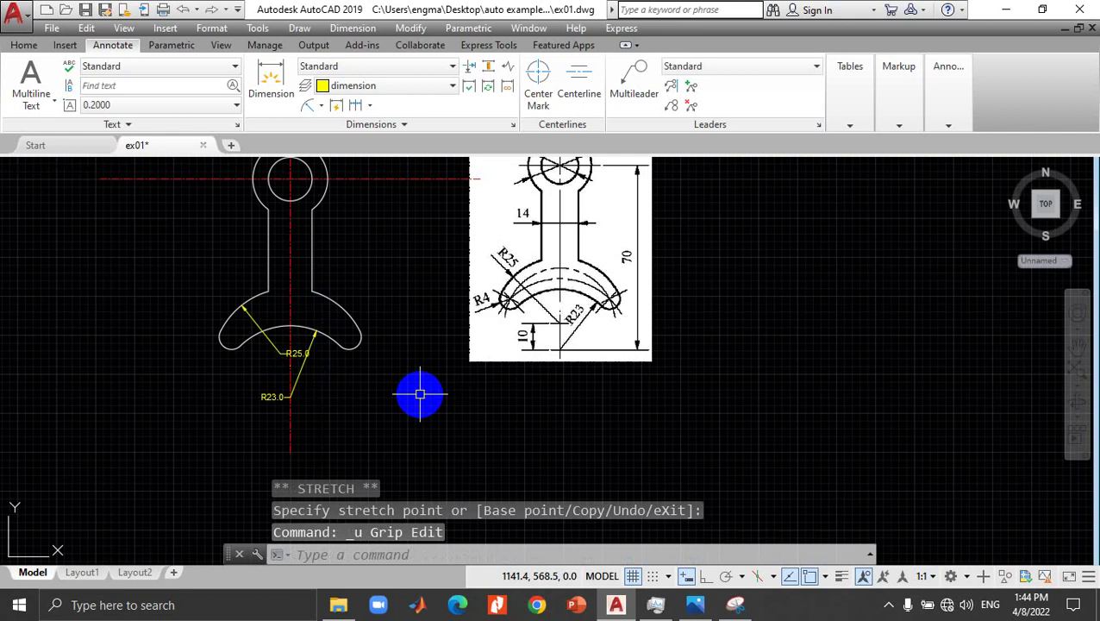
{"action": "key", "text": "ctrl+z"}
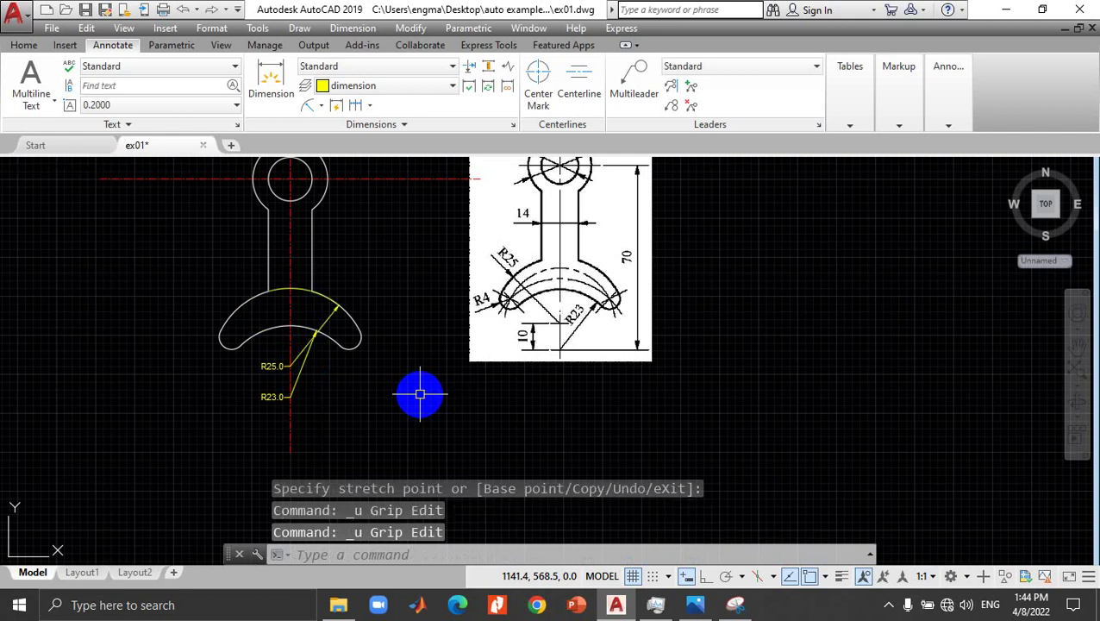
{"action": "left_click", "coordinate": [339, 310]}
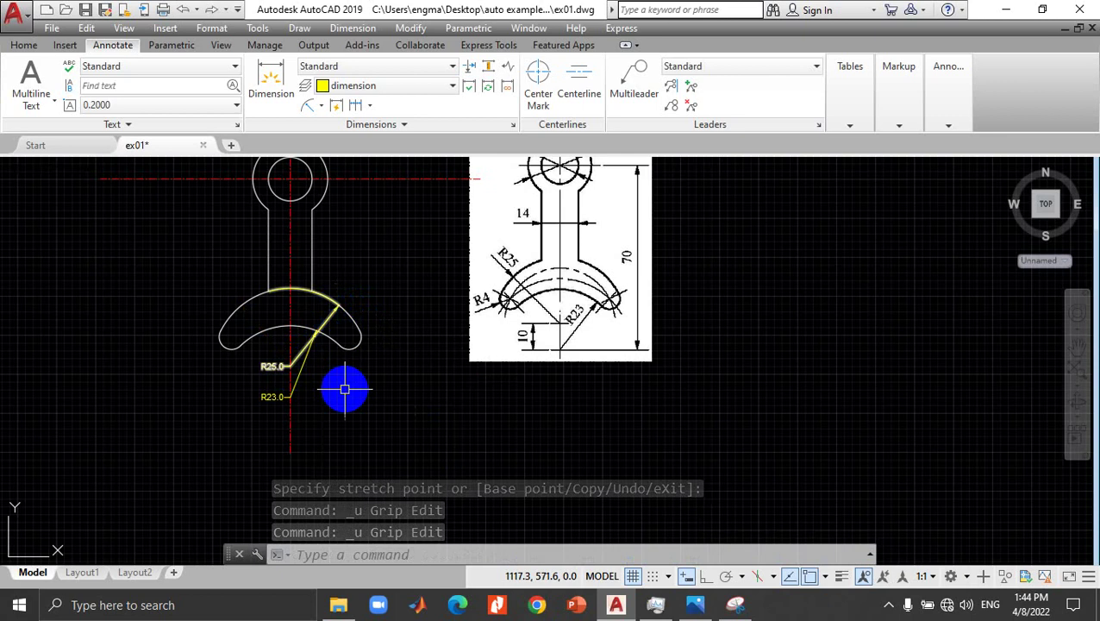
{"action": "key", "text": "ctrl+z"}
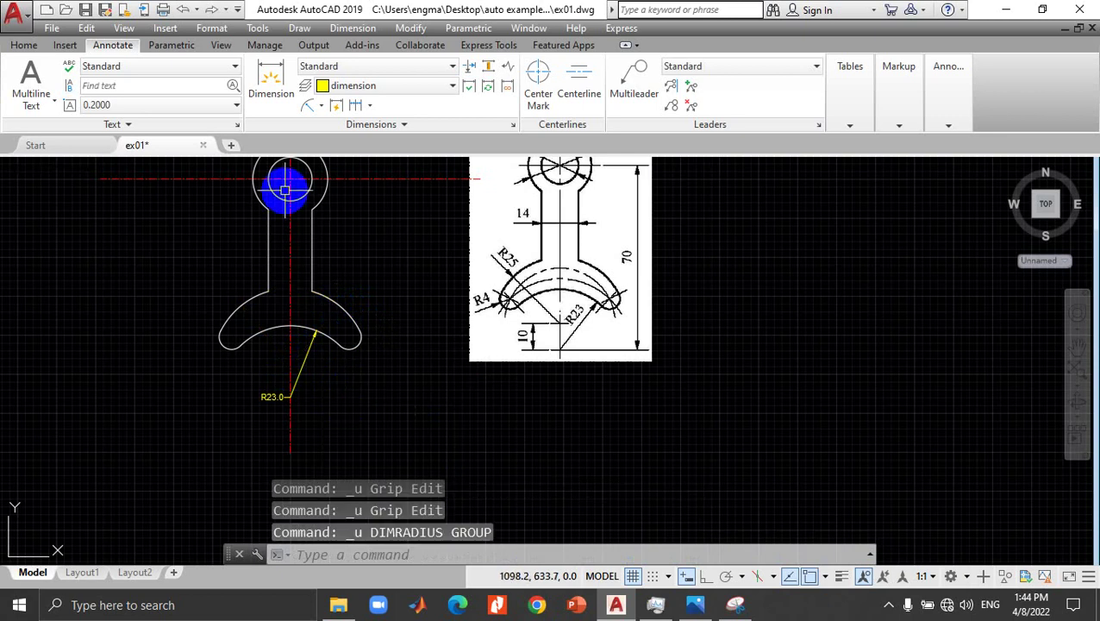
{"action": "left_click", "coordinate": [308, 107]}
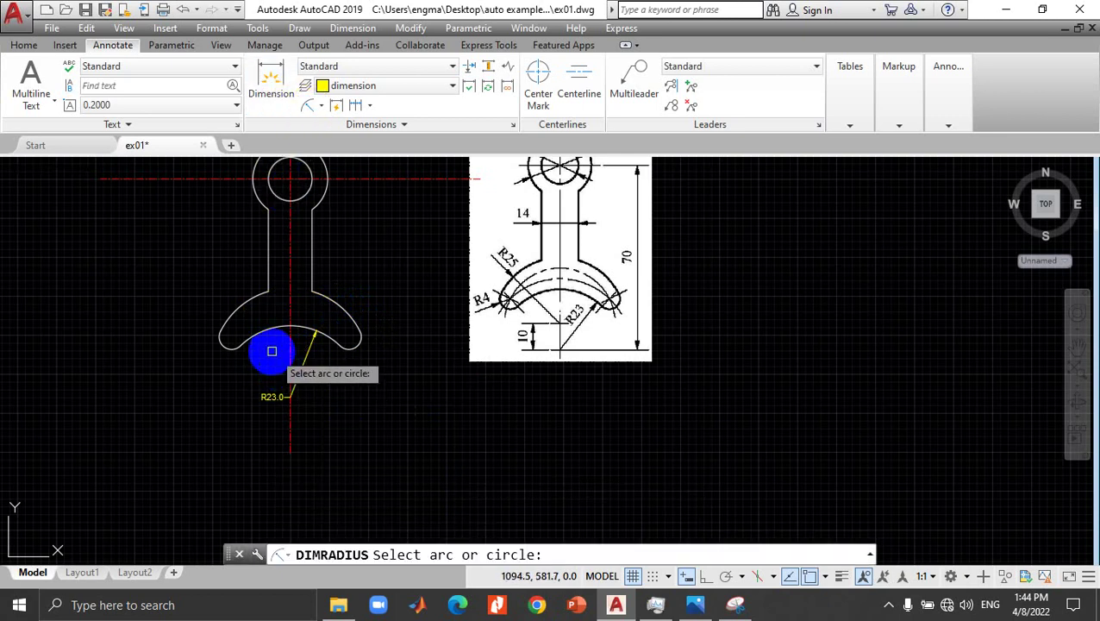
Step: Add R25.0 below the upper arc and R4.0 to the left of the small end arc
{"action": "left_click", "coordinate": [314, 292]}
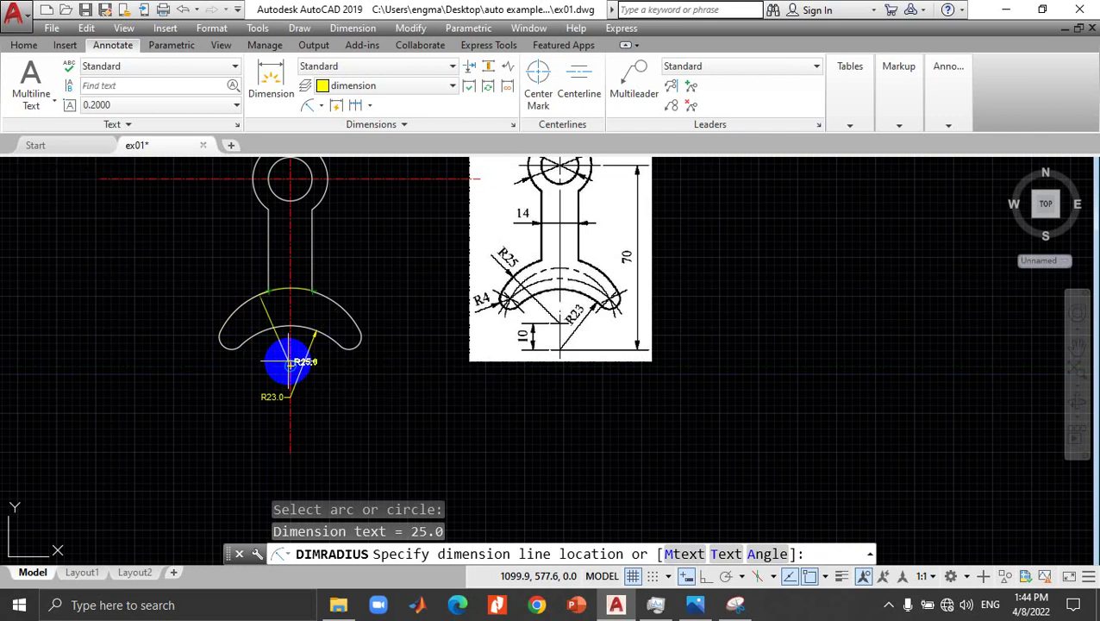
{"action": "left_click", "coordinate": [289, 363]}
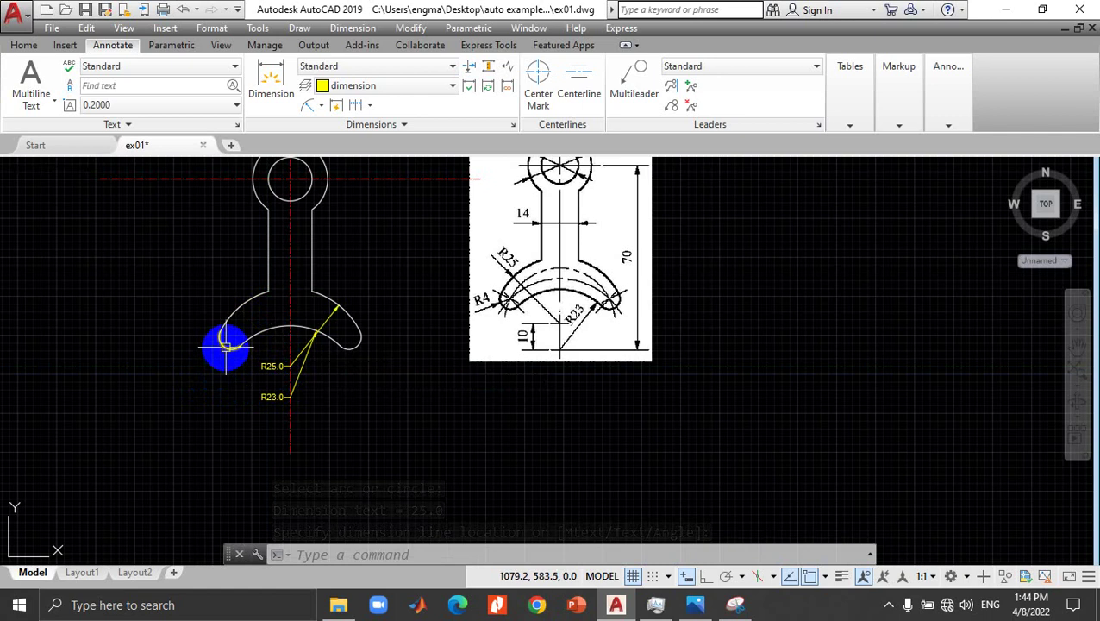
{"action": "left_click", "coordinate": [306, 105]}
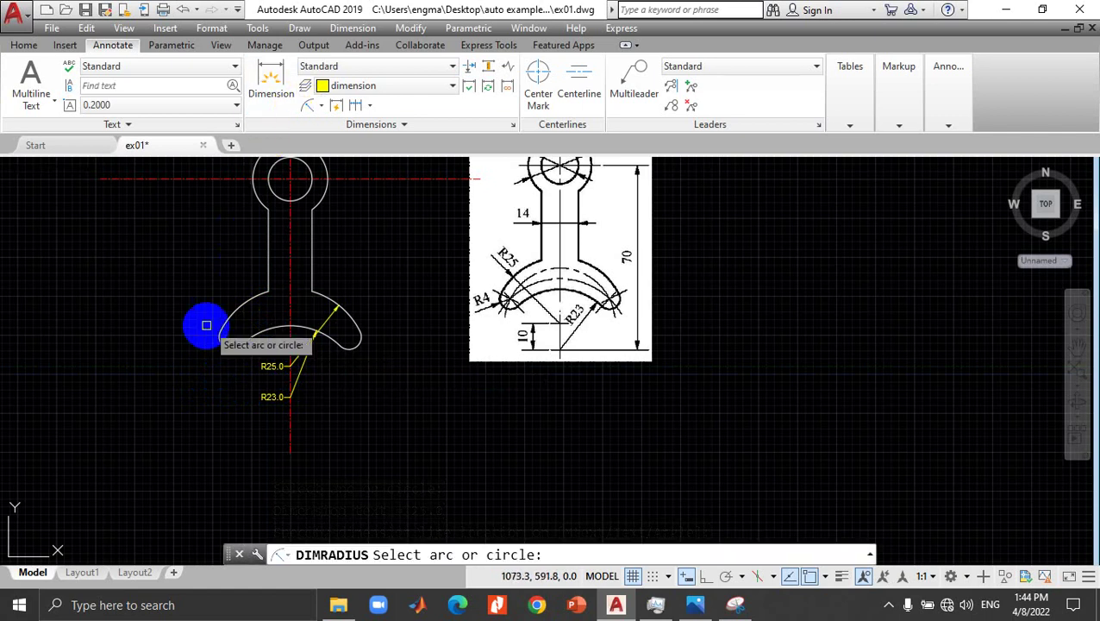
{"action": "left_click", "coordinate": [221, 343]}
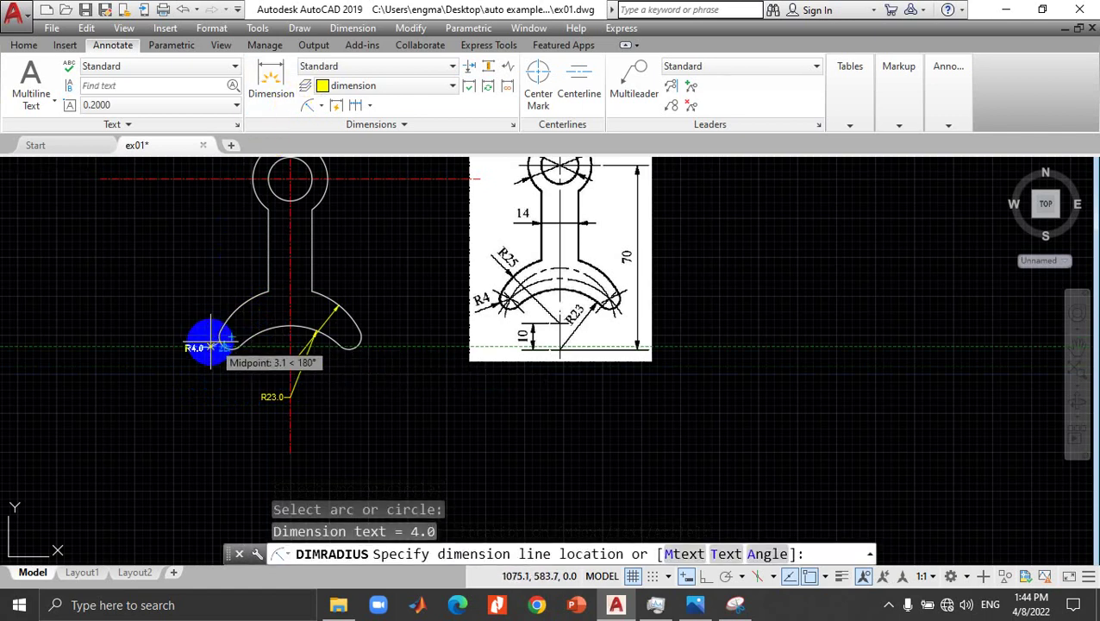
{"action": "left_click", "coordinate": [181, 346]}
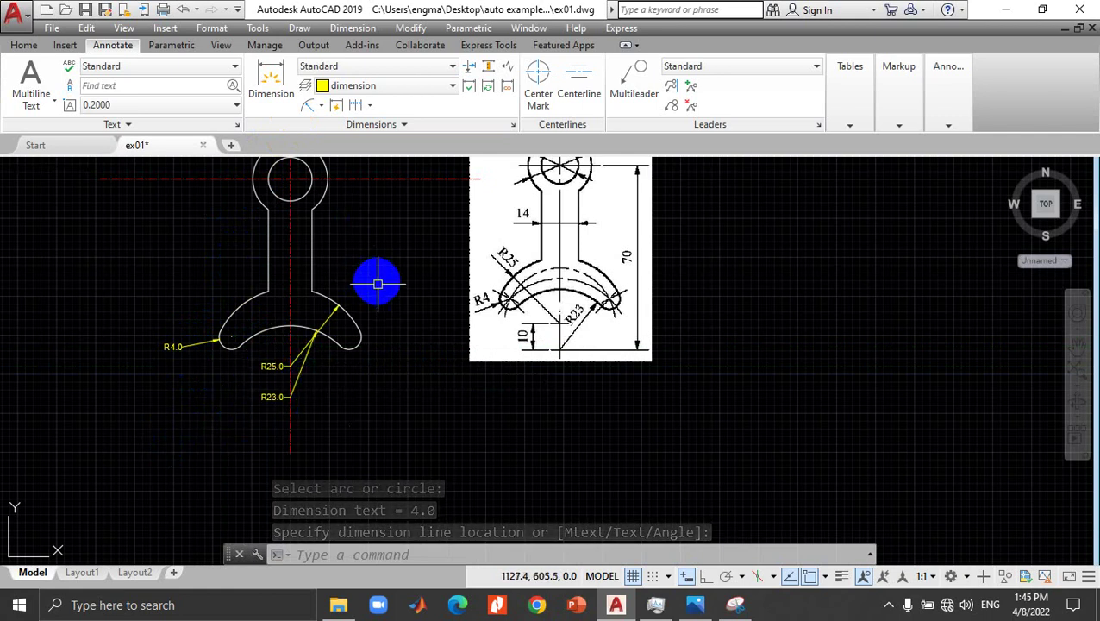
{"action": "scroll", "coordinate": [386, 302], "scroll_direction": "down", "scroll_amount": 2}
{"action": "scroll", "coordinate": [388, 307], "scroll_direction": "up", "scroll_amount": 2}
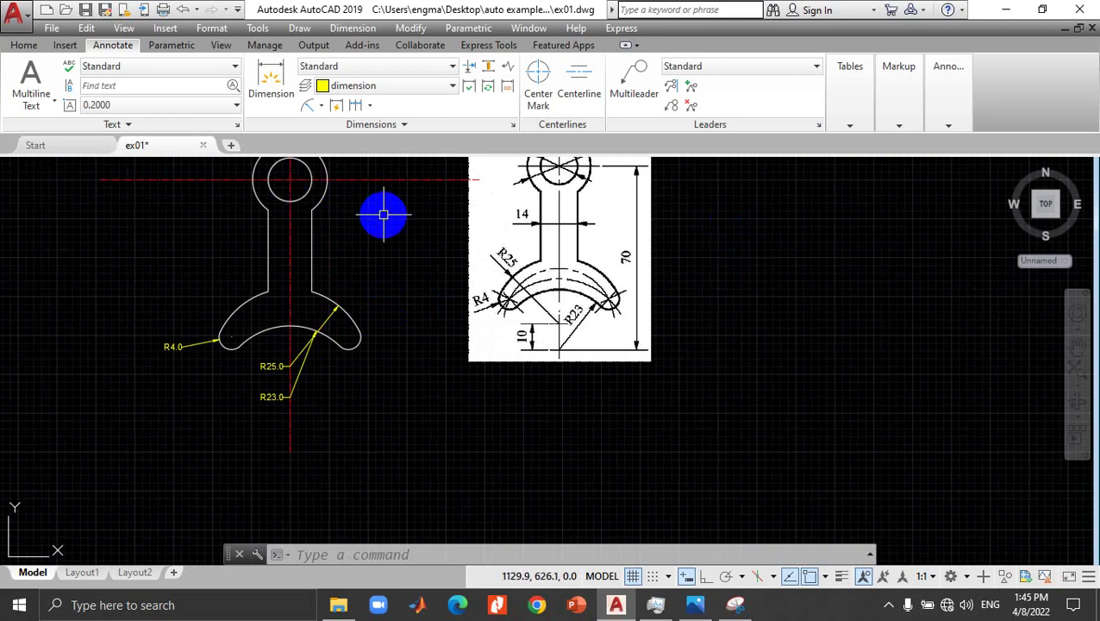
Step: Add a 10.0 vertical linear dimension beside the lever's base
{"action": "scroll", "coordinate": [384, 214], "scroll_direction": "down", "scroll_amount": 2}
{"action": "middle_click", "coordinate": [390, 260]}
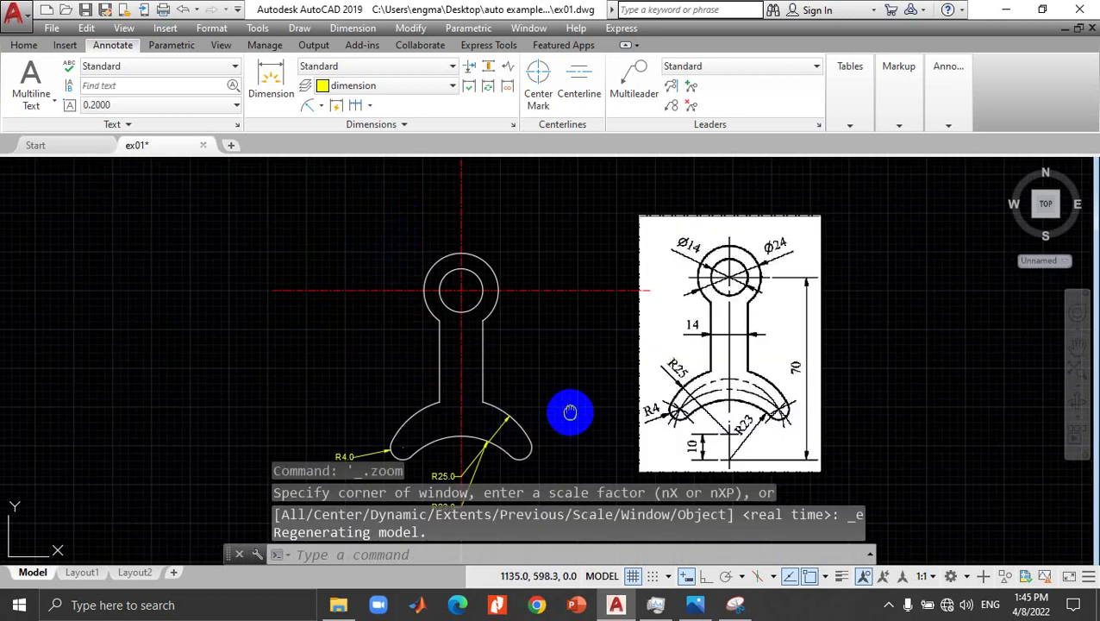
{"action": "middle_click_drag", "start_coordinate": [570, 412], "coordinate": [562, 346]}
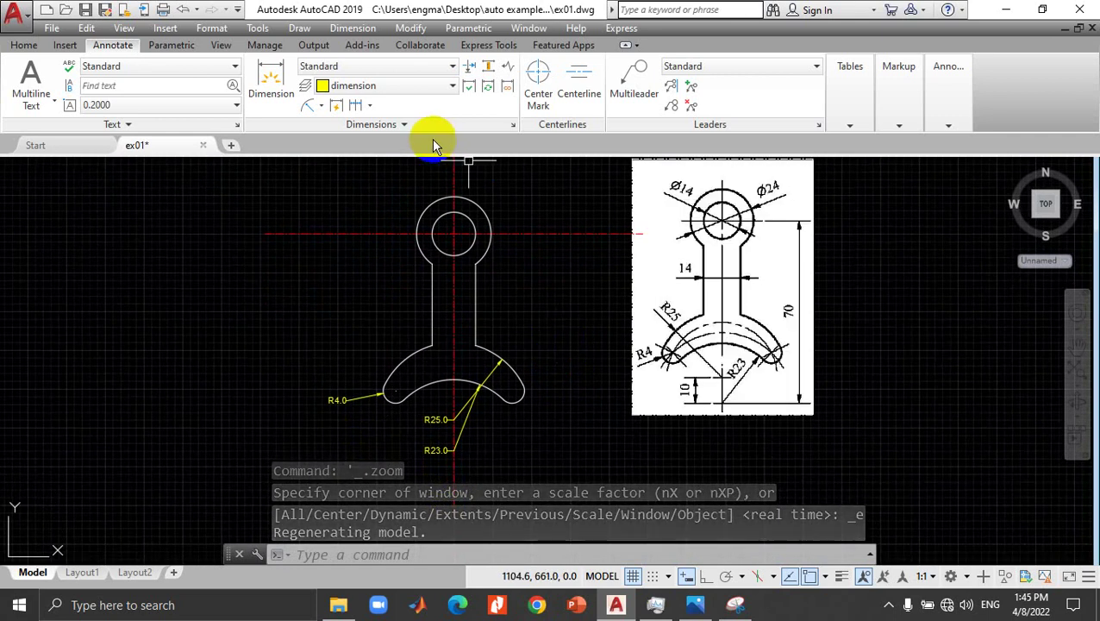
{"action": "left_click", "coordinate": [319, 106]}
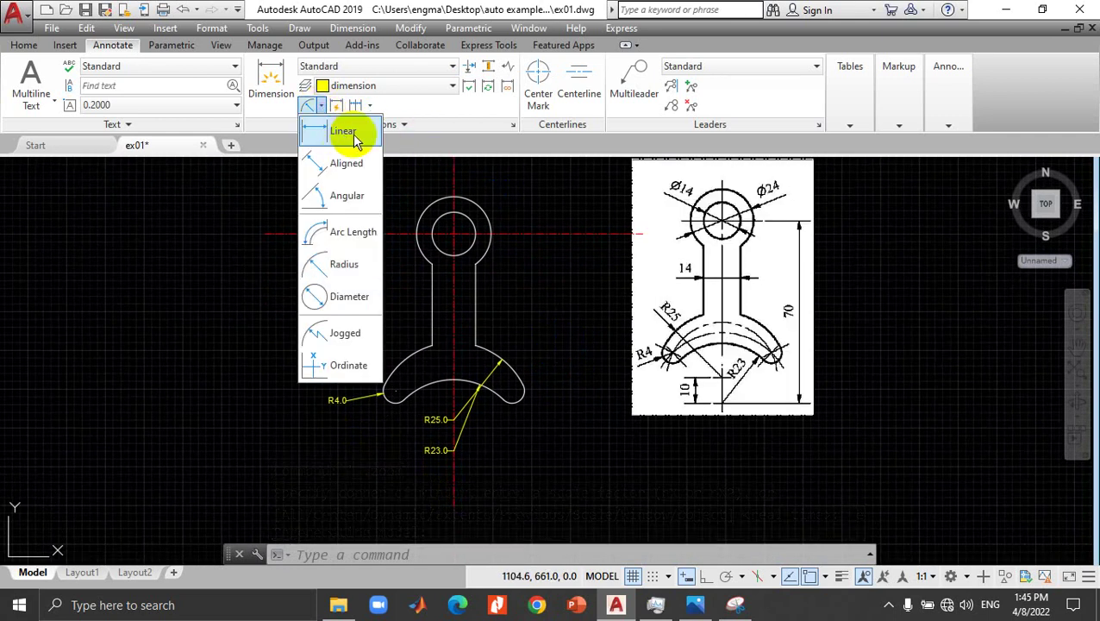
{"action": "left_click", "coordinate": [353, 134]}
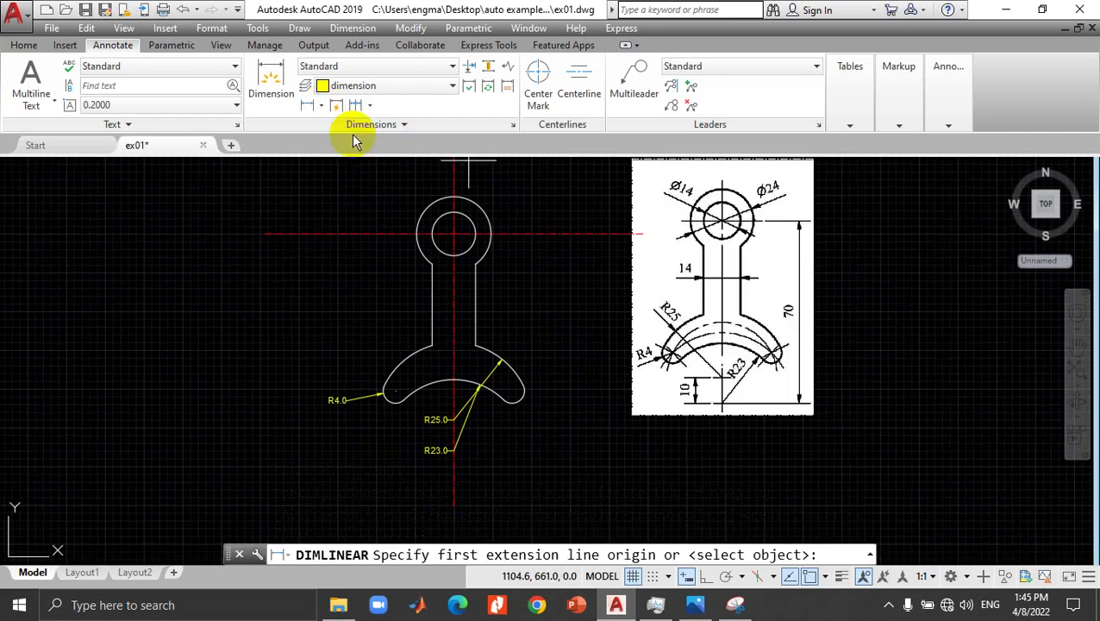
{"action": "left_click", "coordinate": [455, 450]}
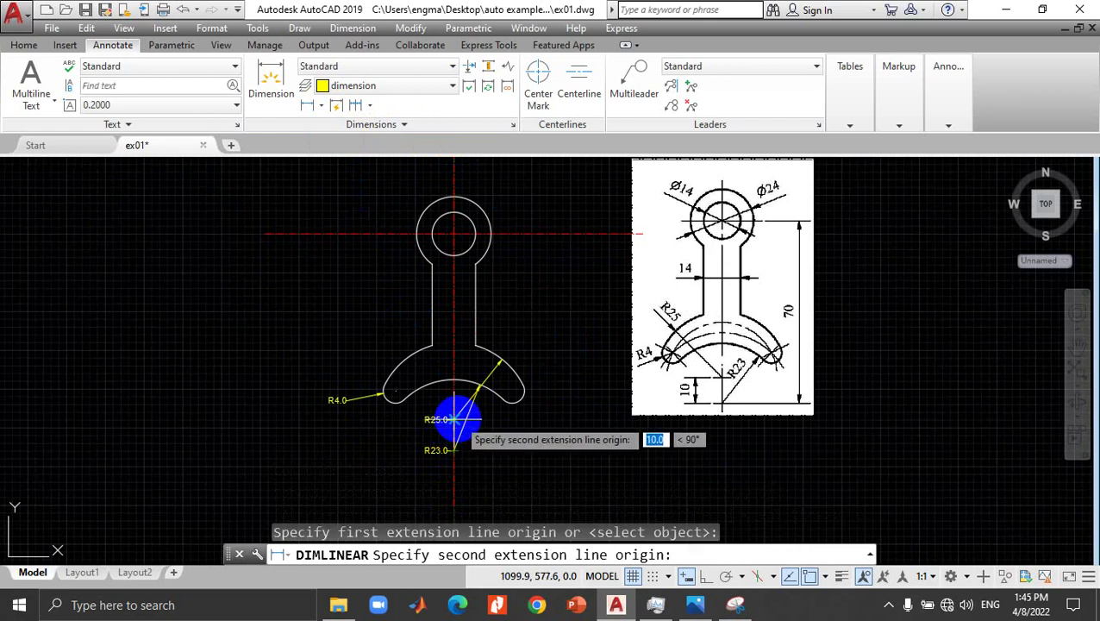
{"action": "left_click", "coordinate": [454, 419]}
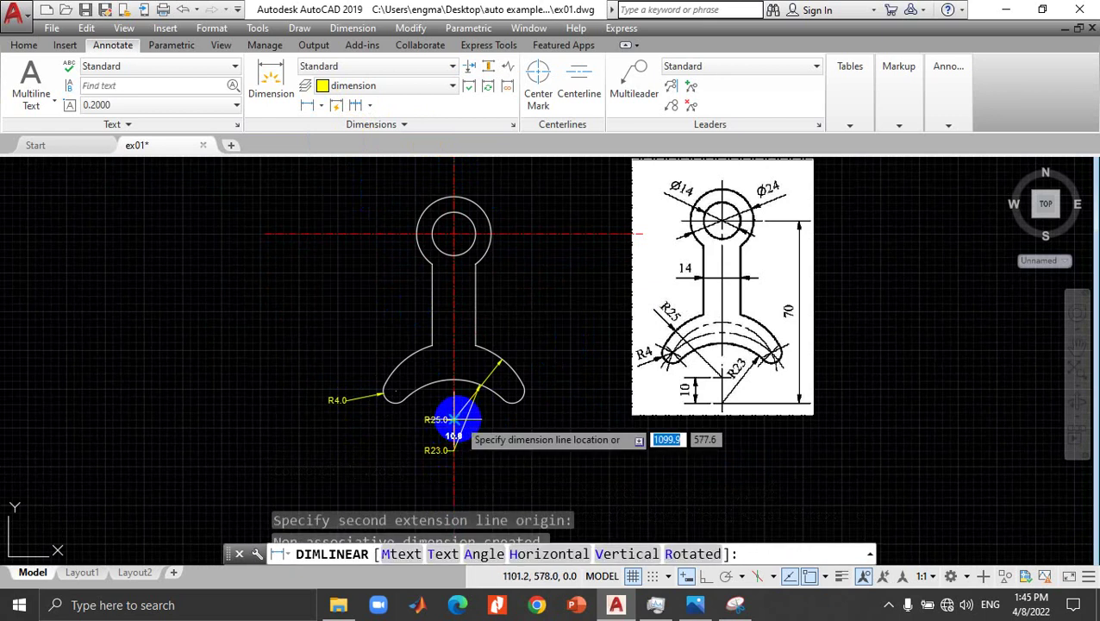
{"action": "left_click", "coordinate": [583, 411]}
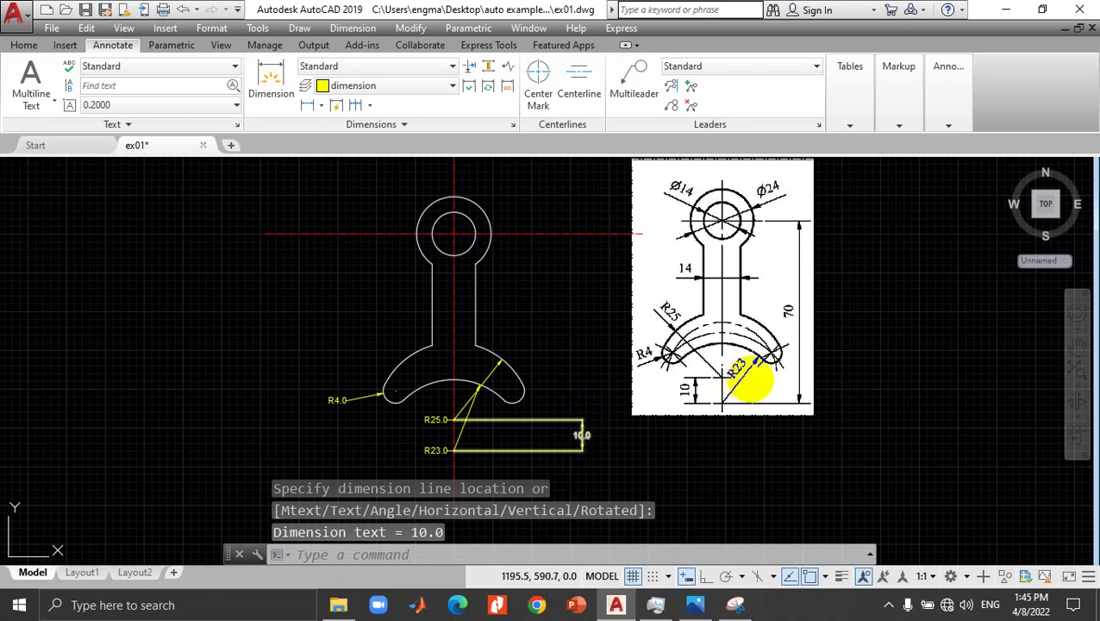
Step: Chain continued dimensions 13.0, 11.0 and 26.3 up from the 10.0 dimension
{"action": "left_click", "coordinate": [437, 236]}
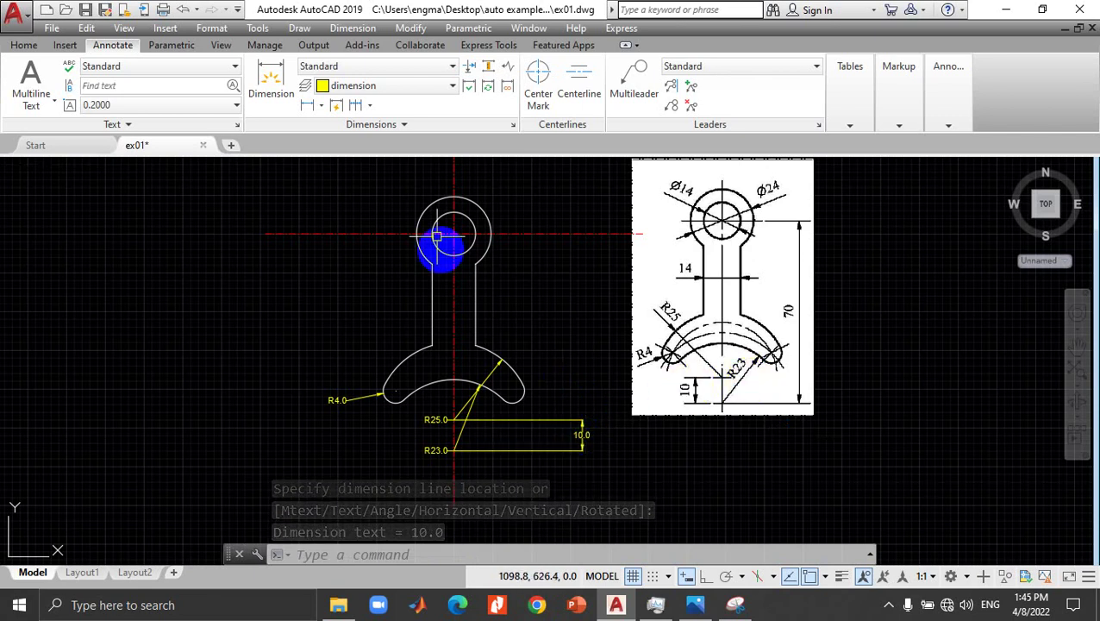
{"action": "left_click", "coordinate": [369, 106]}
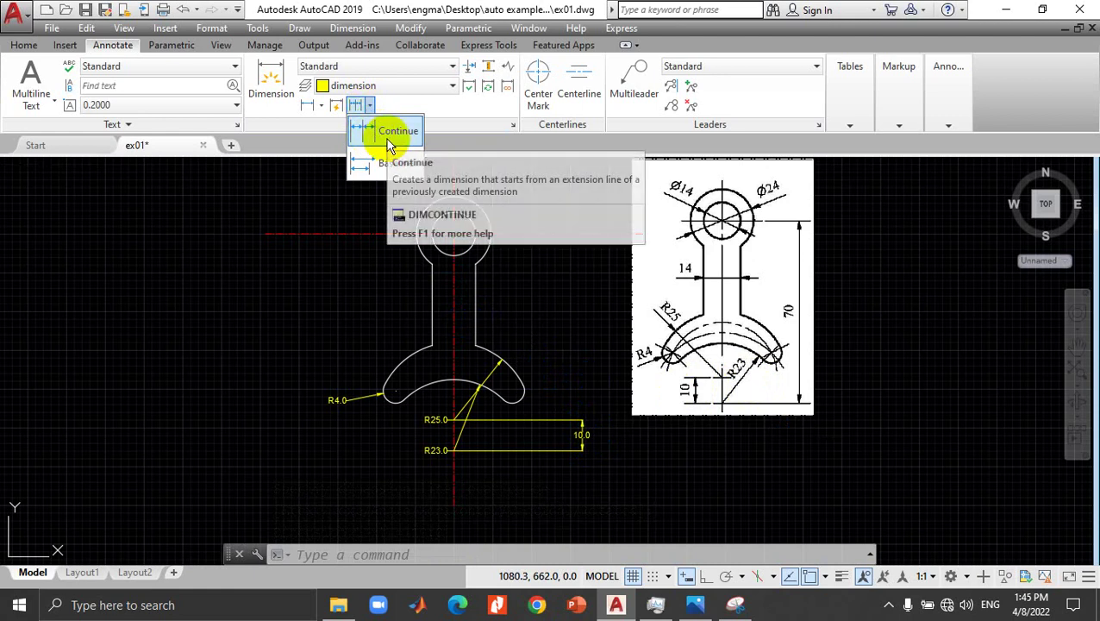
{"action": "left_click", "coordinate": [379, 133]}
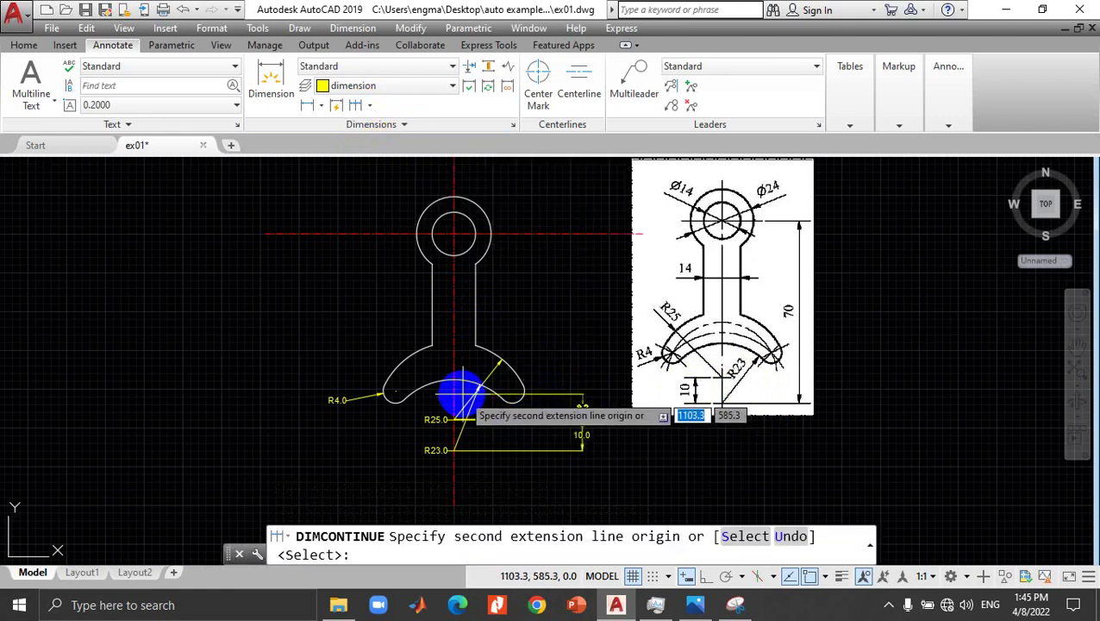
{"action": "left_click", "coordinate": [454, 381]}
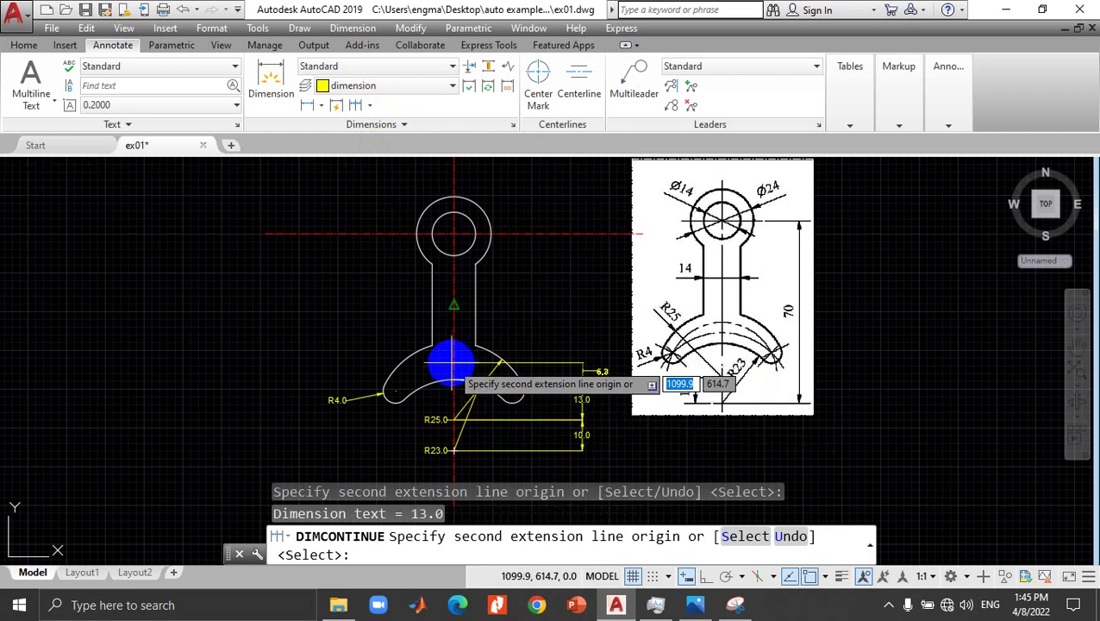
{"action": "left_click", "coordinate": [475, 345]}
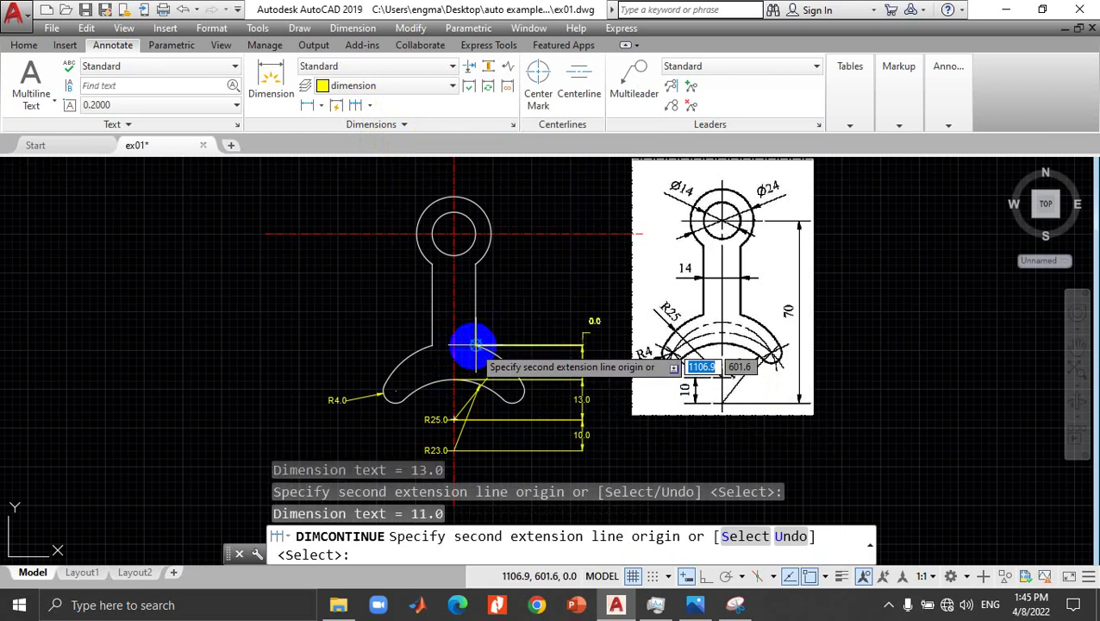
{"action": "left_click", "coordinate": [475, 265]}
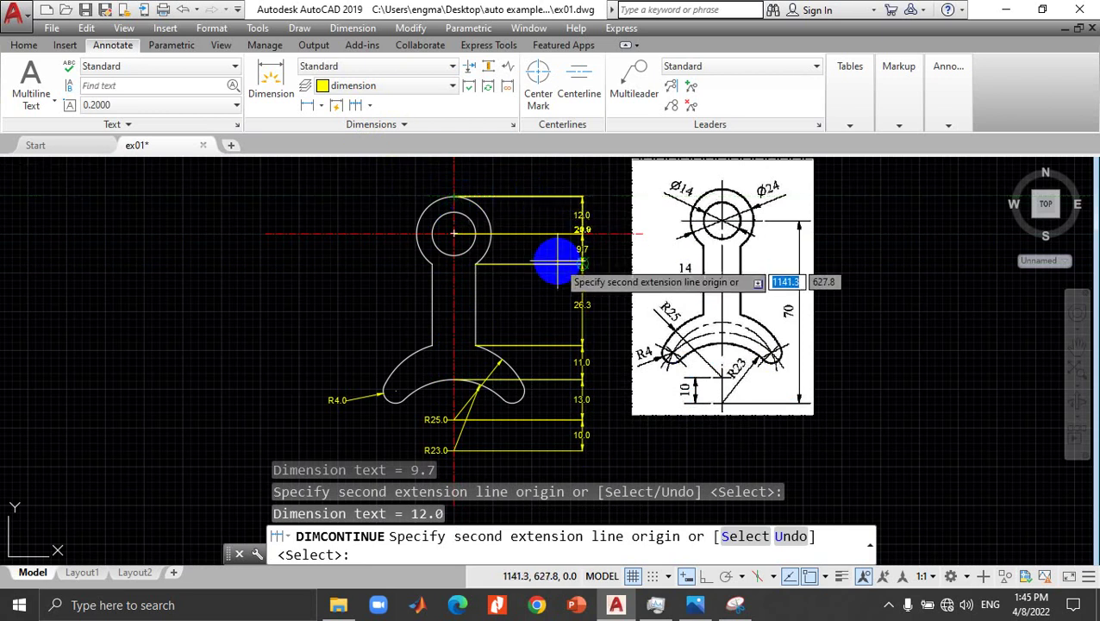
{"action": "key", "text": "Escape"}
{"action": "left_click", "coordinate": [608, 493]}
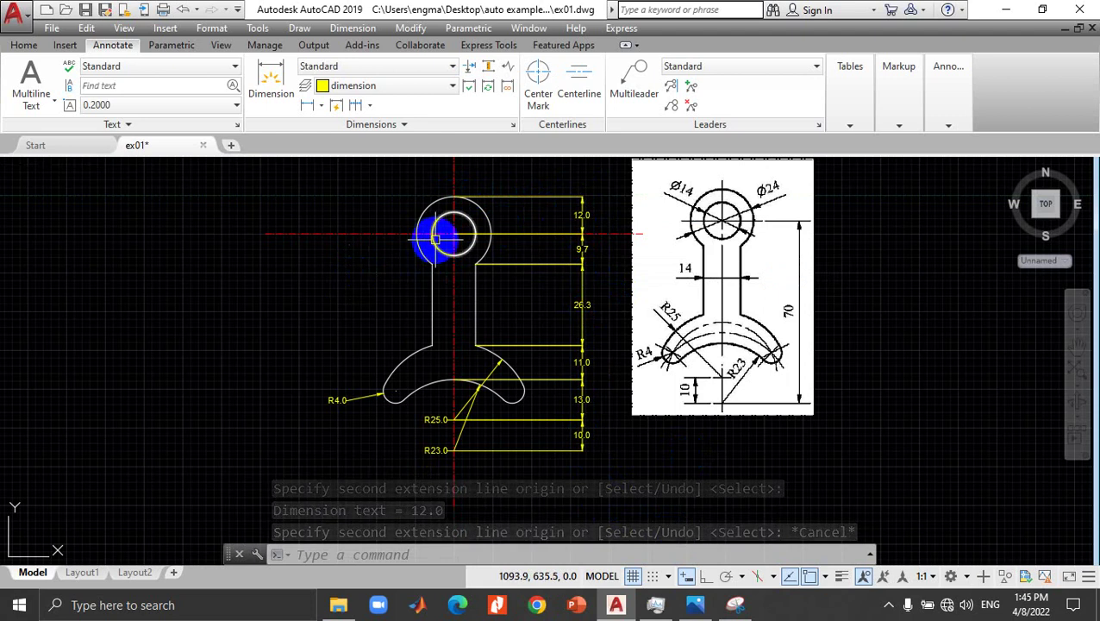
Step: Dimension the inner circle as Ø14.0 and the outer circle as Ø24.0
{"action": "left_click", "coordinate": [322, 107]}
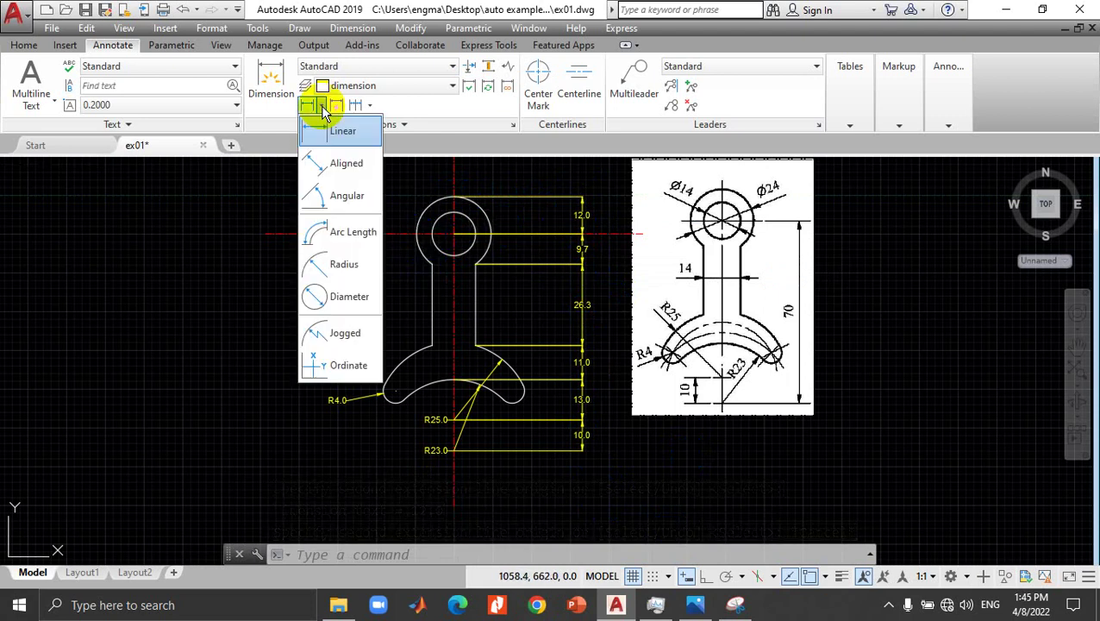
{"action": "left_click", "coordinate": [350, 297]}
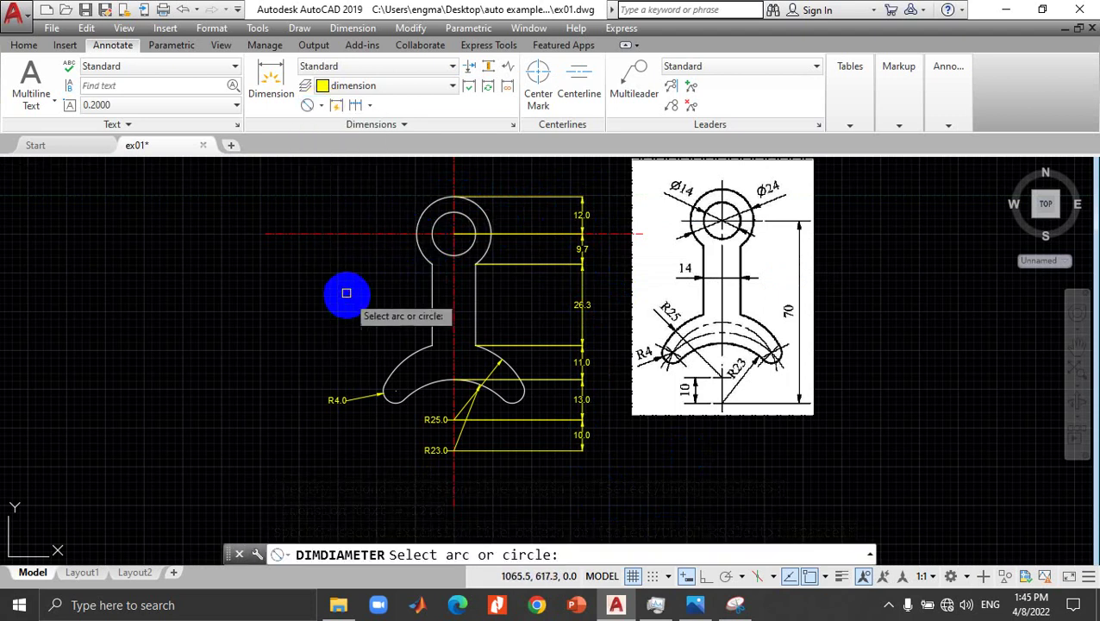
{"action": "left_click", "coordinate": [434, 240]}
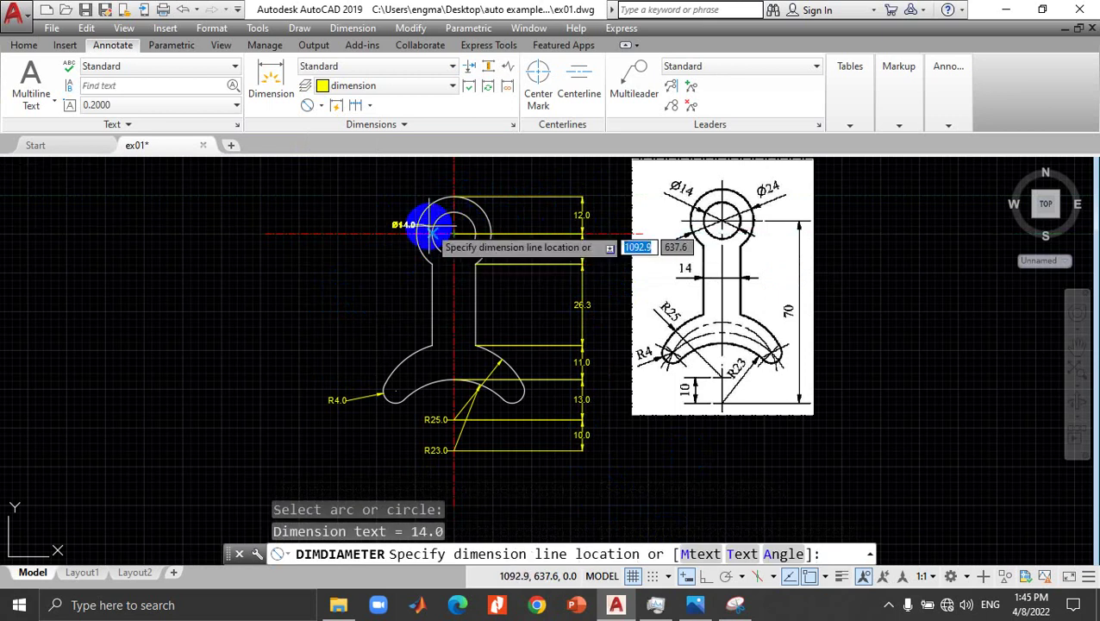
{"action": "left_click", "coordinate": [350, 201]}
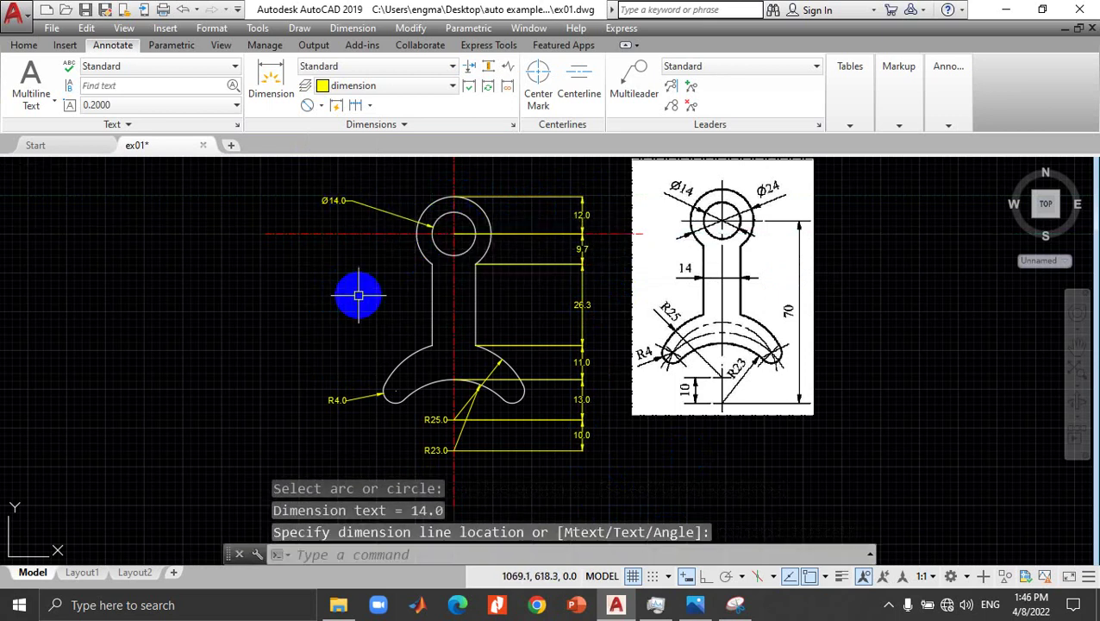
{"action": "left_click", "coordinate": [307, 105]}
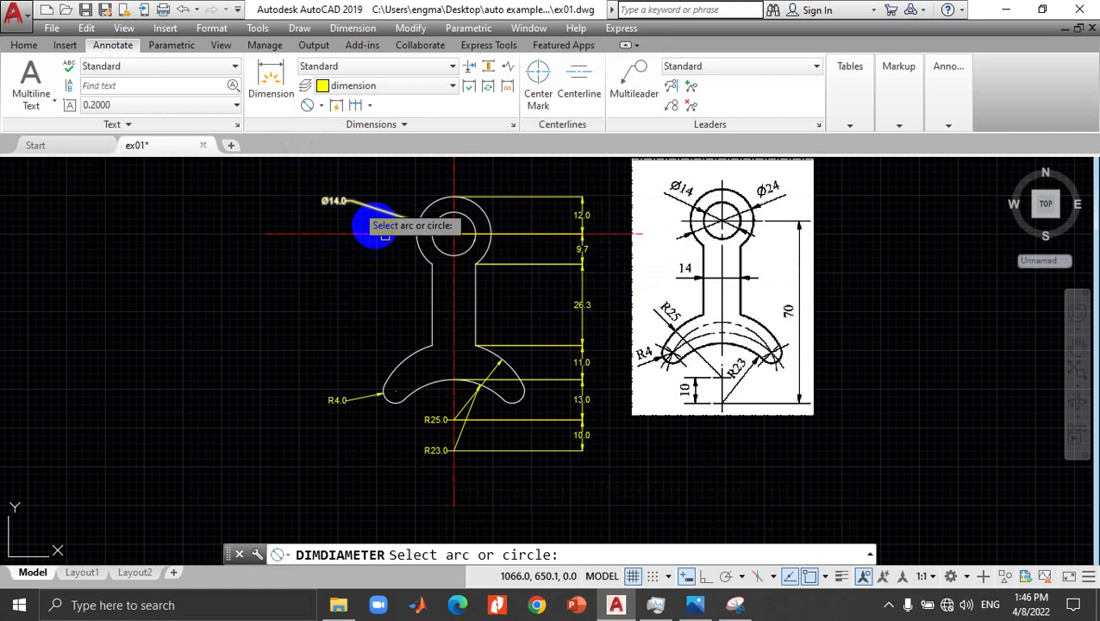
{"action": "left_click", "coordinate": [423, 255]}
{"action": "left_click", "coordinate": [338, 250]}
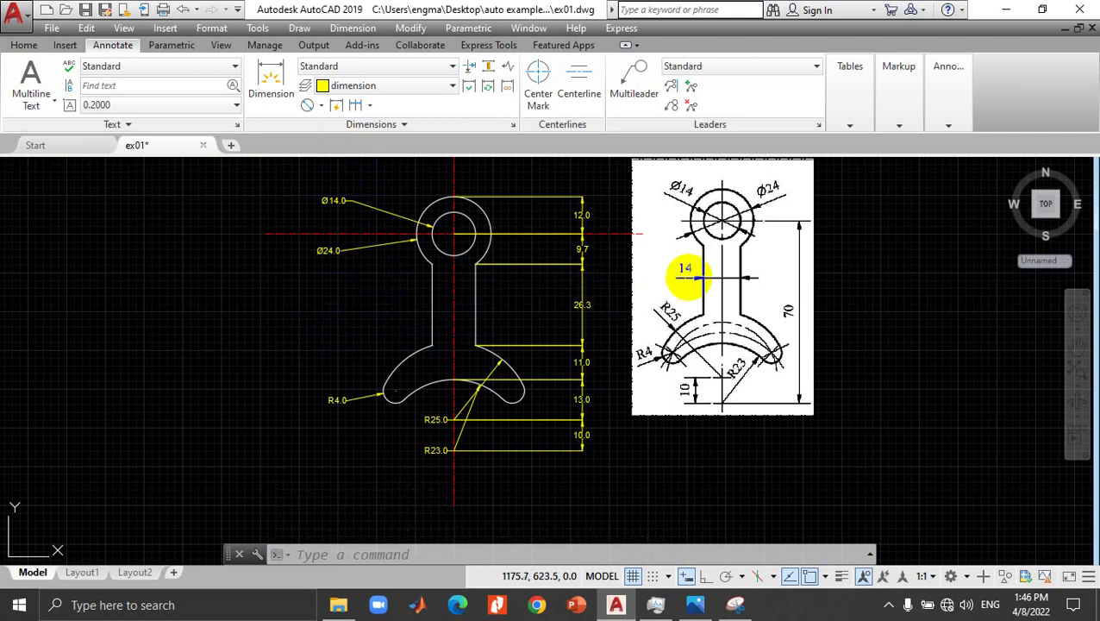
Step: Add a horizontal 14.0 linear dimension across the stem width
{"action": "left_click", "coordinate": [320, 107]}
{"action": "left_click", "coordinate": [321, 133]}
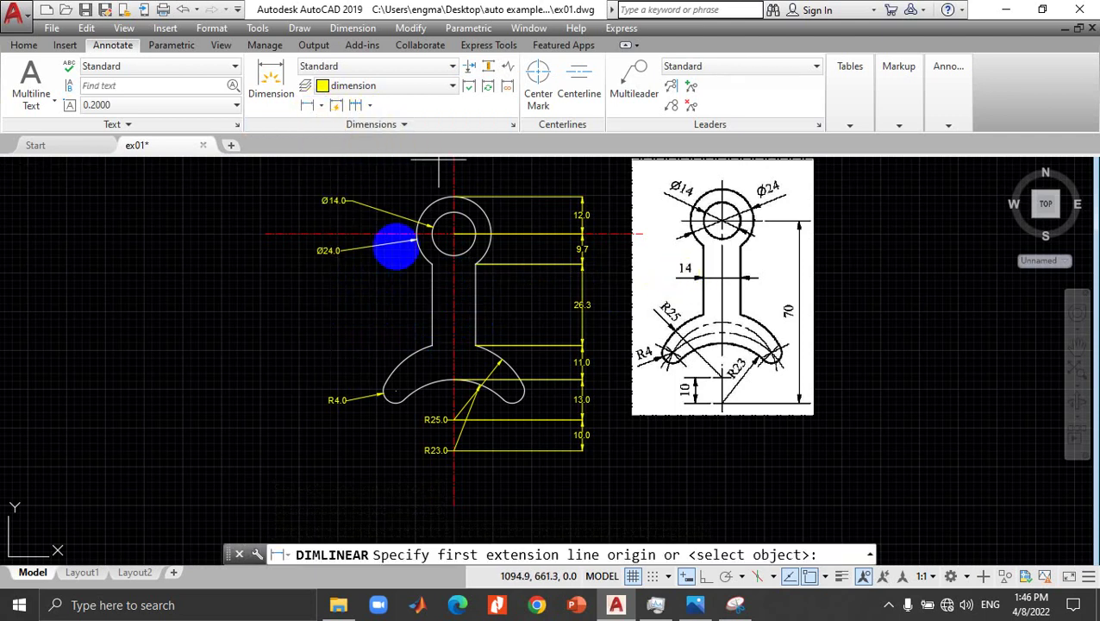
{"action": "left_click", "coordinate": [477, 303]}
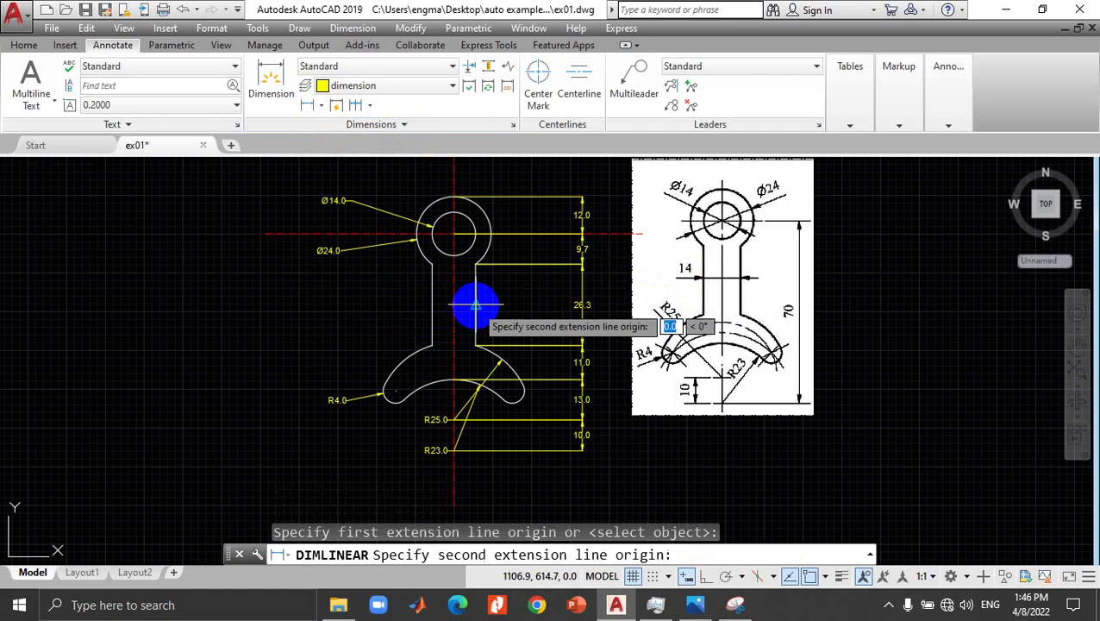
{"action": "left_click", "coordinate": [432, 304]}
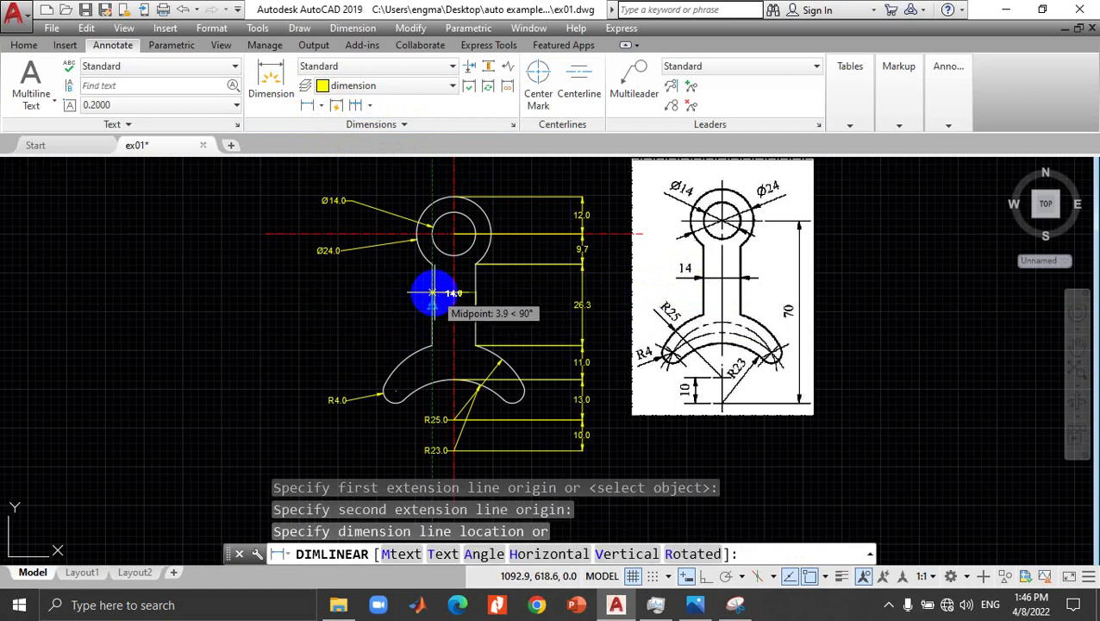
{"action": "left_click", "coordinate": [432, 294]}
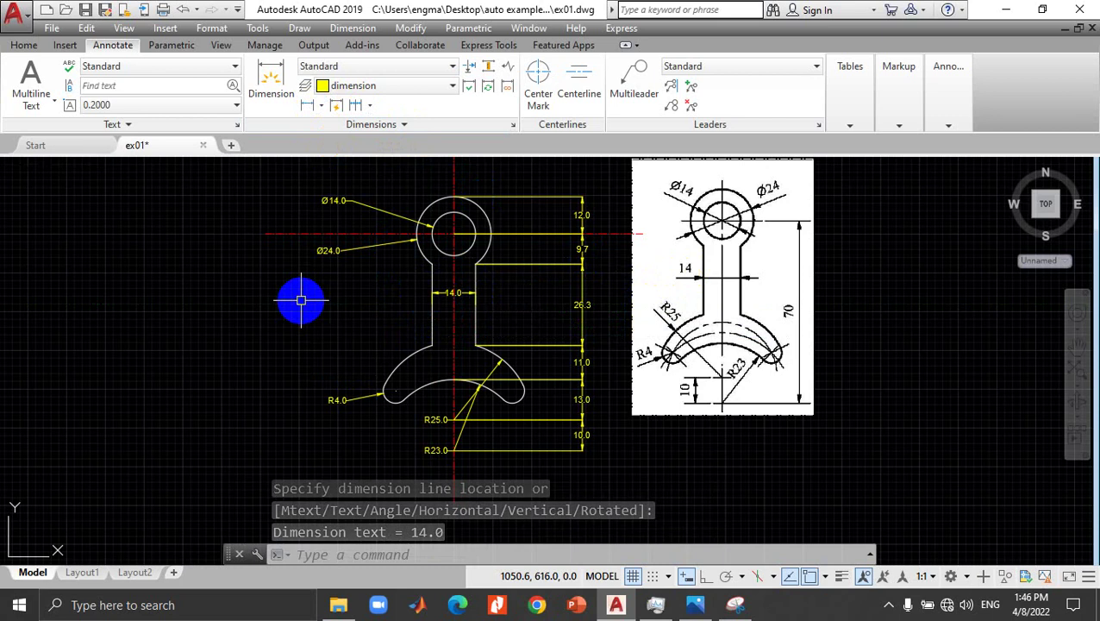
{"action": "key", "text": "Escape"}
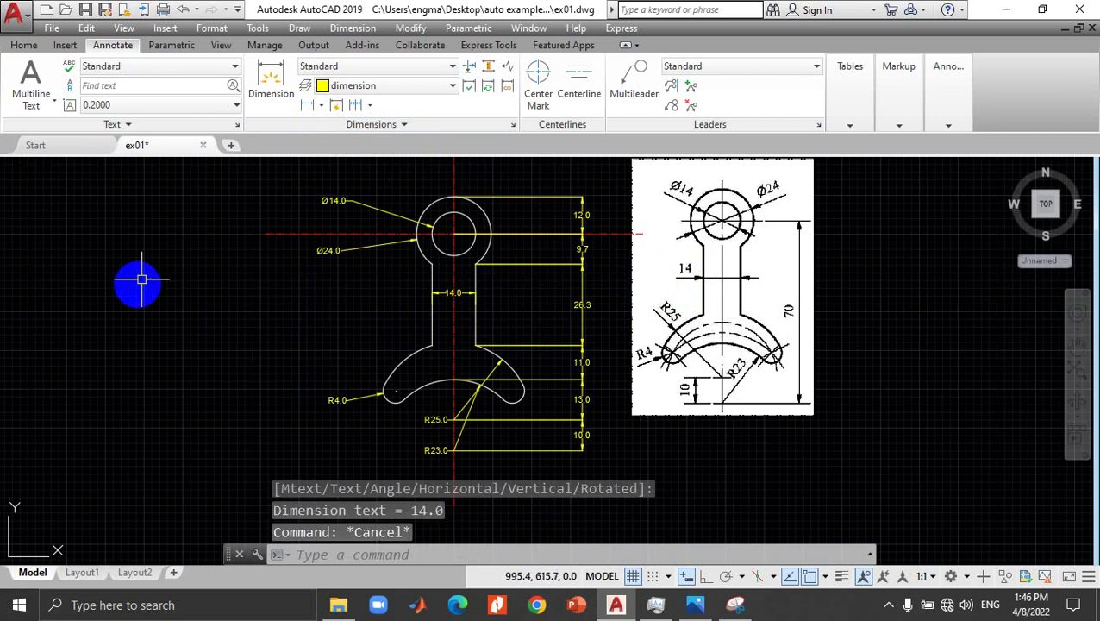
Step: Save the ex01 lever drawing, preview it on Layout1, then go back to model space
{"action": "left_click", "coordinate": [85, 11]}
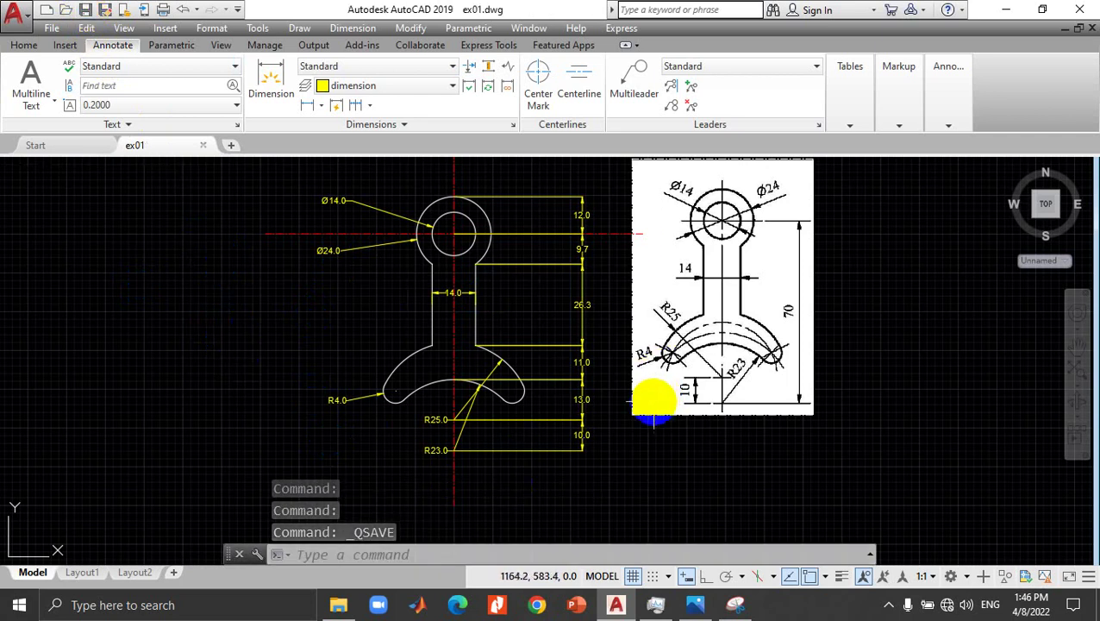
{"action": "left_click", "coordinate": [82, 573]}
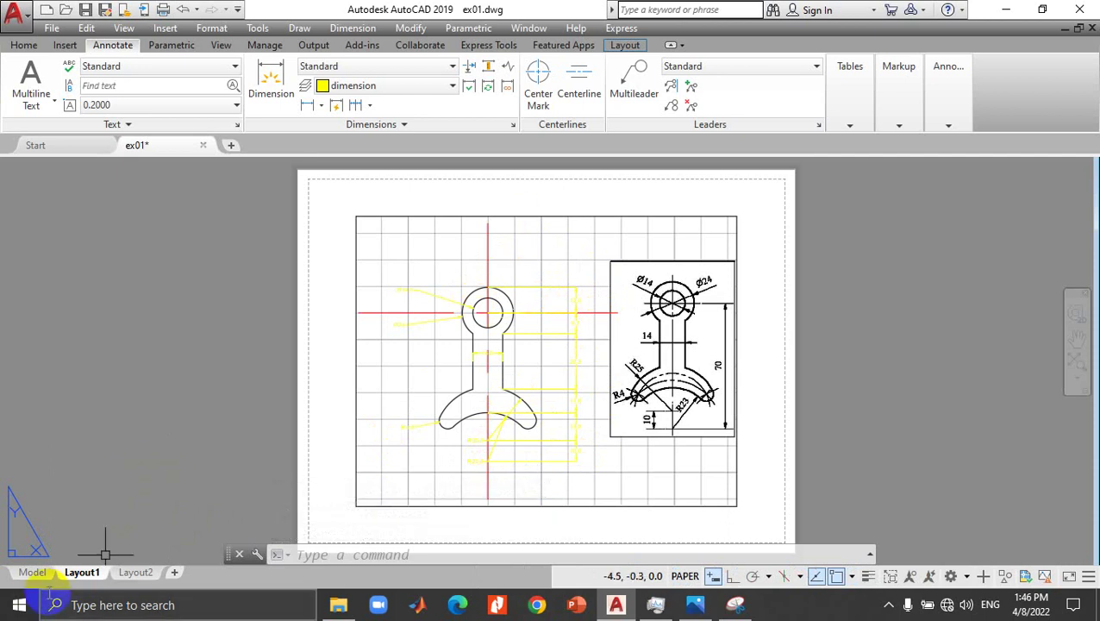
{"action": "left_click", "coordinate": [33, 573]}
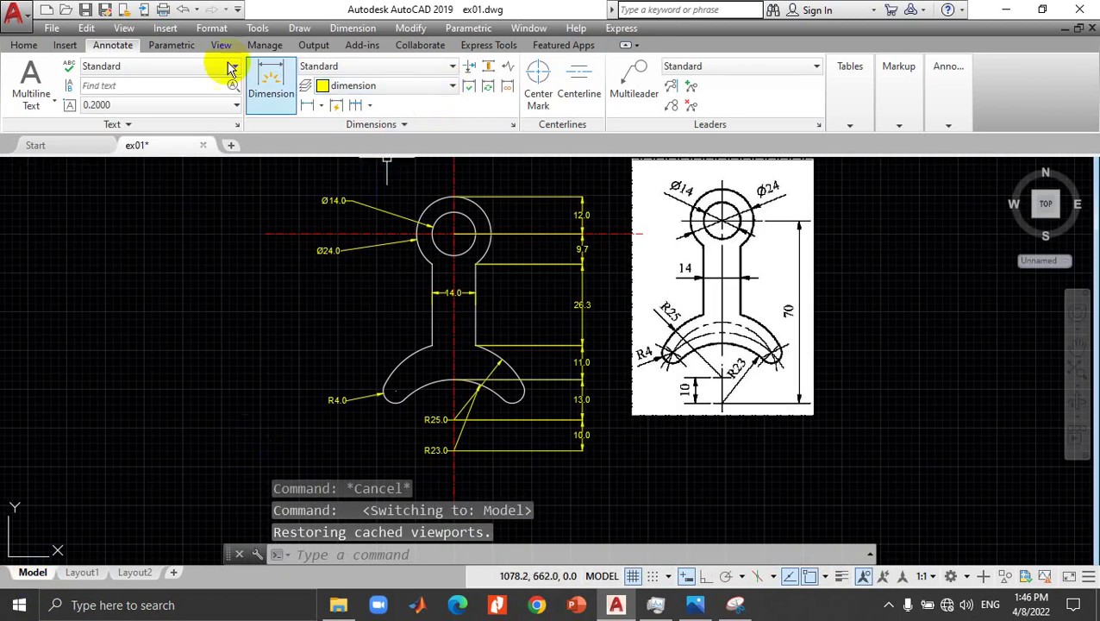
Step: In Layer Properties Manager, set the dimension layer colour to grey 250
{"action": "left_click", "coordinate": [24, 45]}
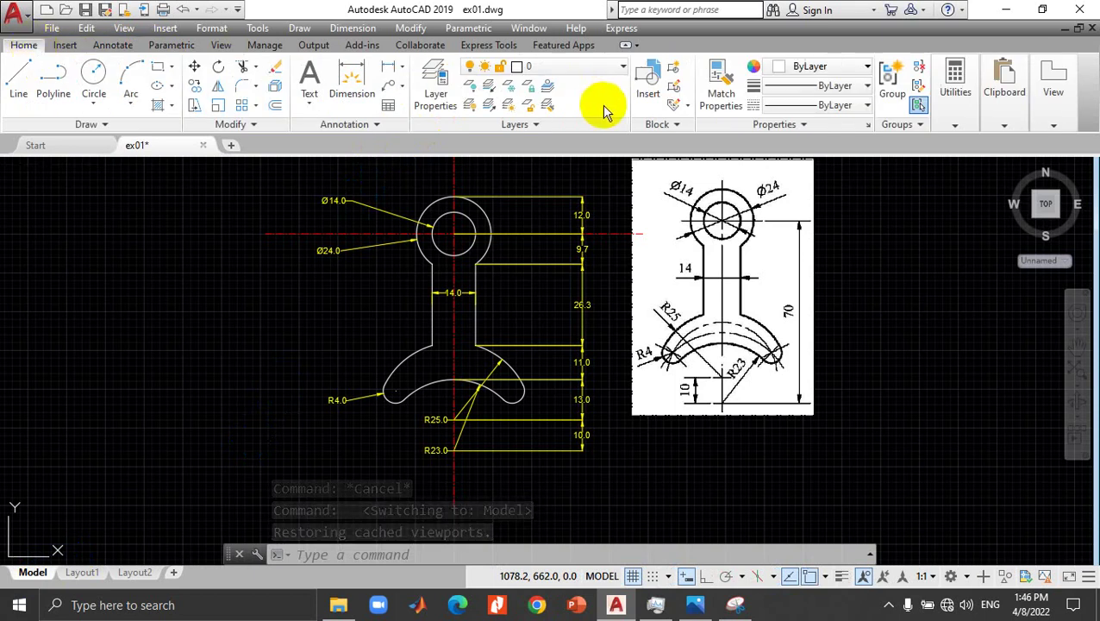
{"action": "left_click", "coordinate": [623, 78]}
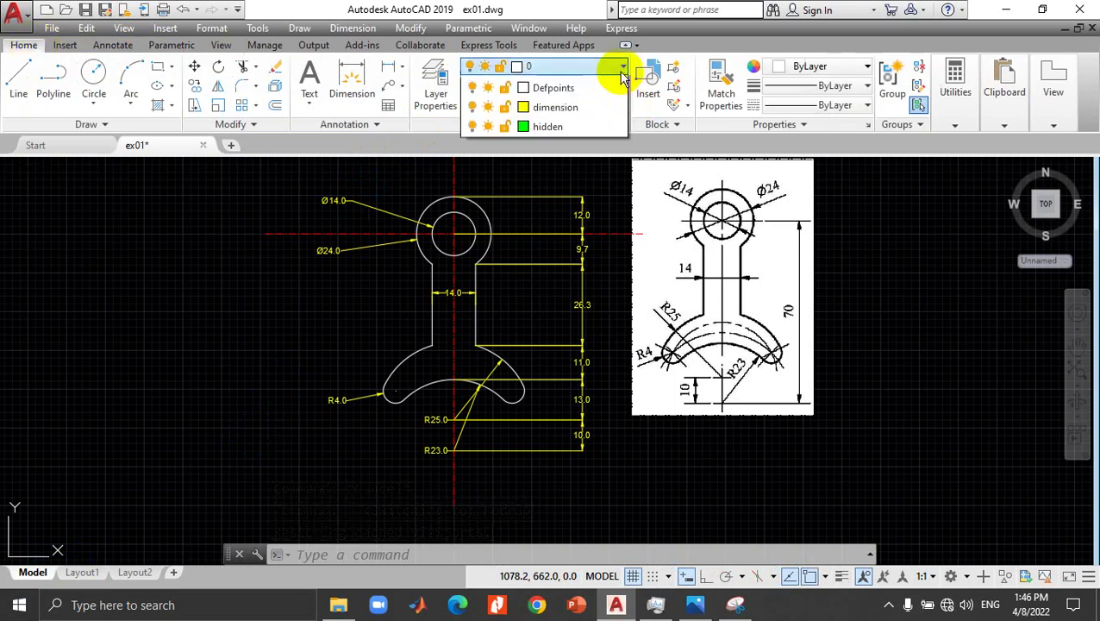
{"action": "left_click", "coordinate": [435, 86]}
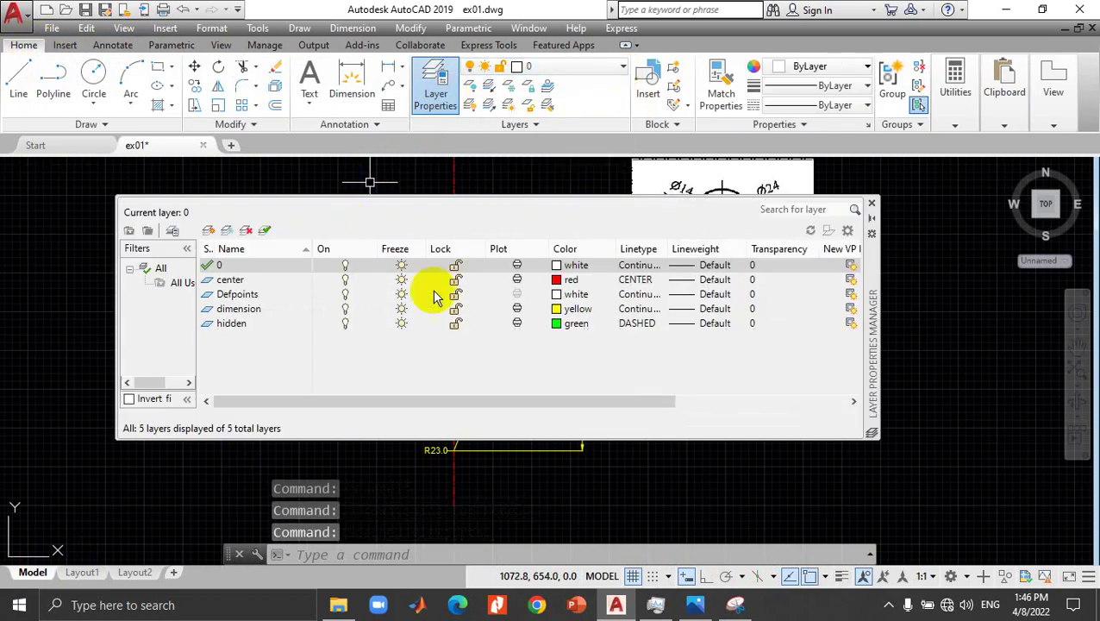
{"action": "left_click", "coordinate": [558, 309]}
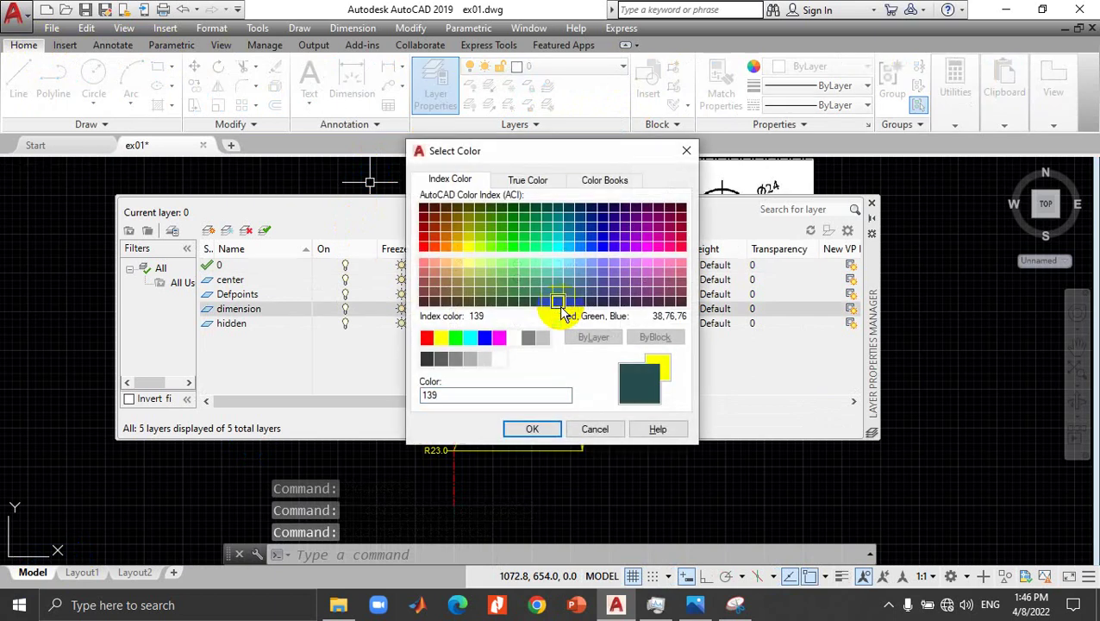
{"action": "left_click", "coordinate": [427, 359]}
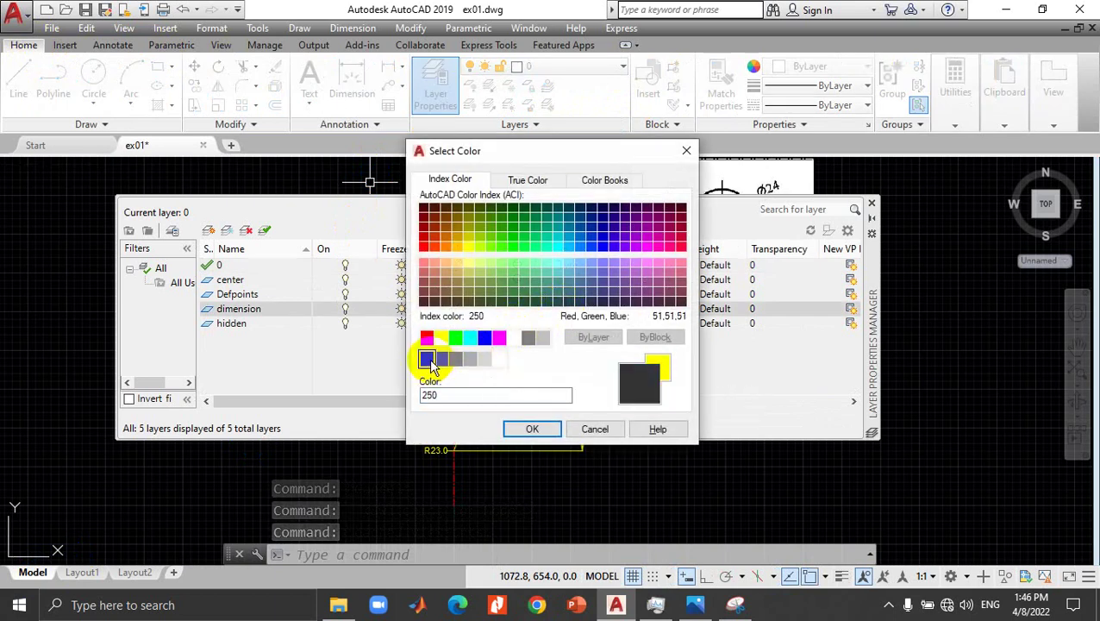
{"action": "left_click", "coordinate": [532, 429]}
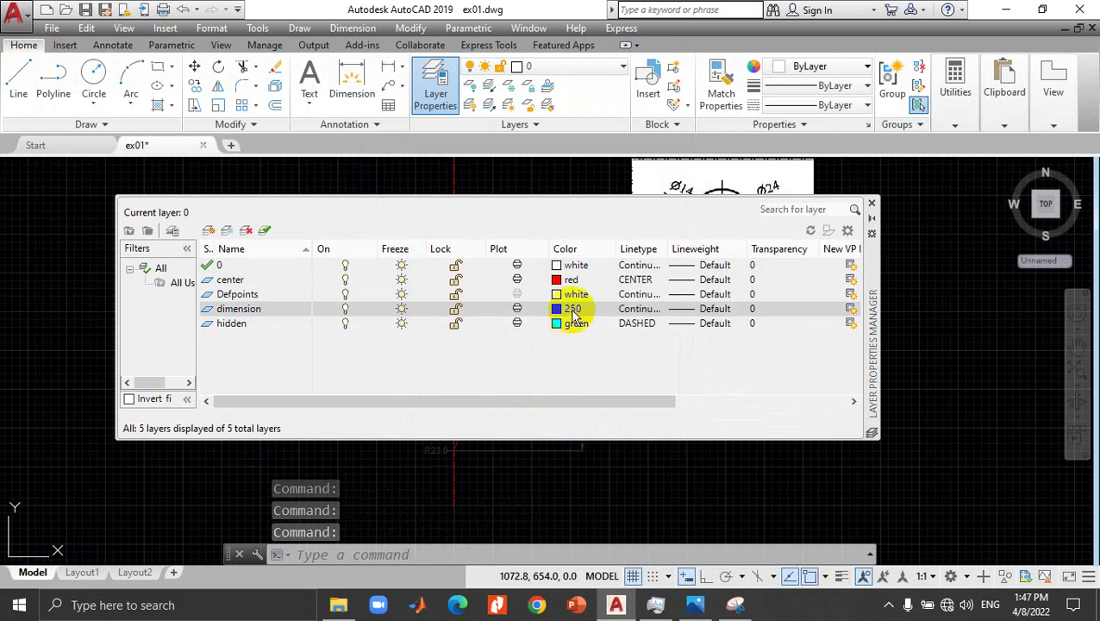
Step: Change layer 0's colour to dark grey 250 and check the drawing
{"action": "left_click", "coordinate": [571, 265]}
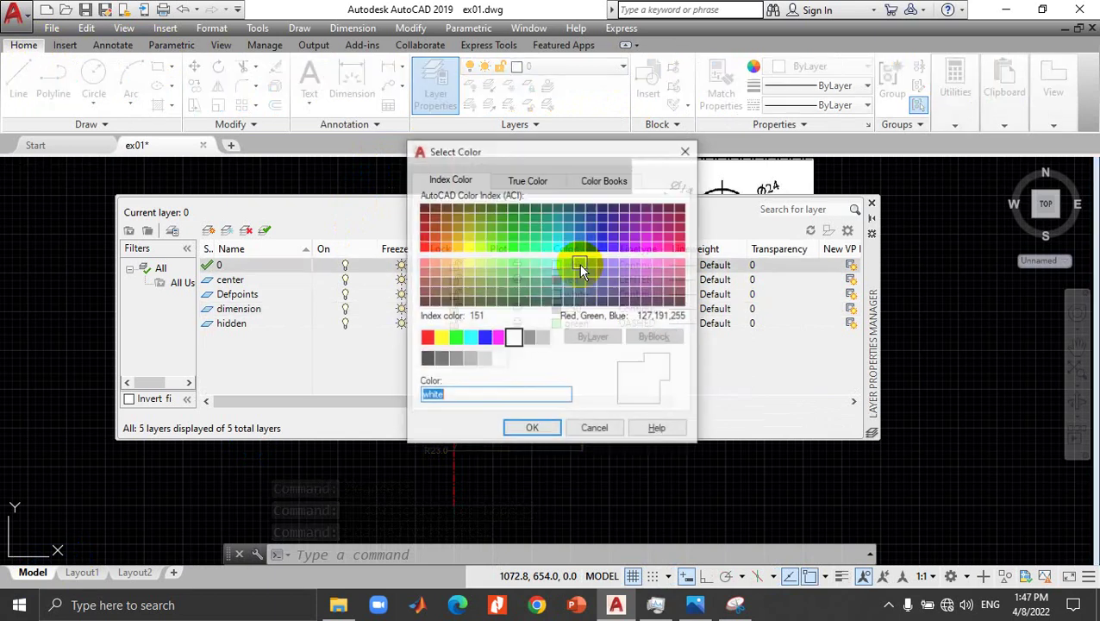
{"action": "left_click", "coordinate": [427, 359]}
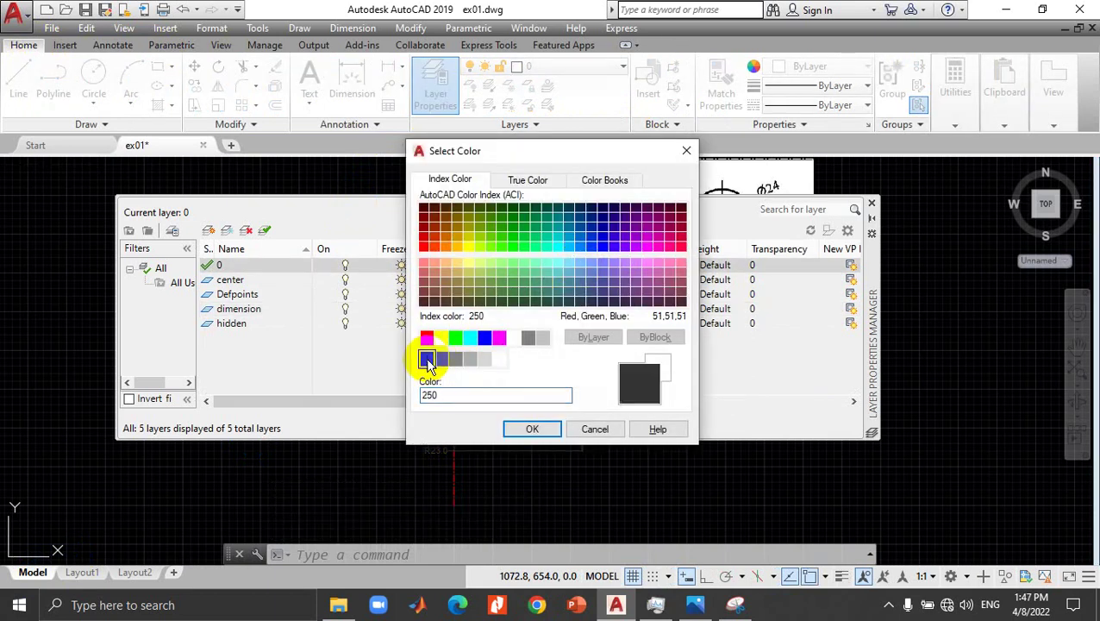
{"action": "left_click", "coordinate": [528, 430]}
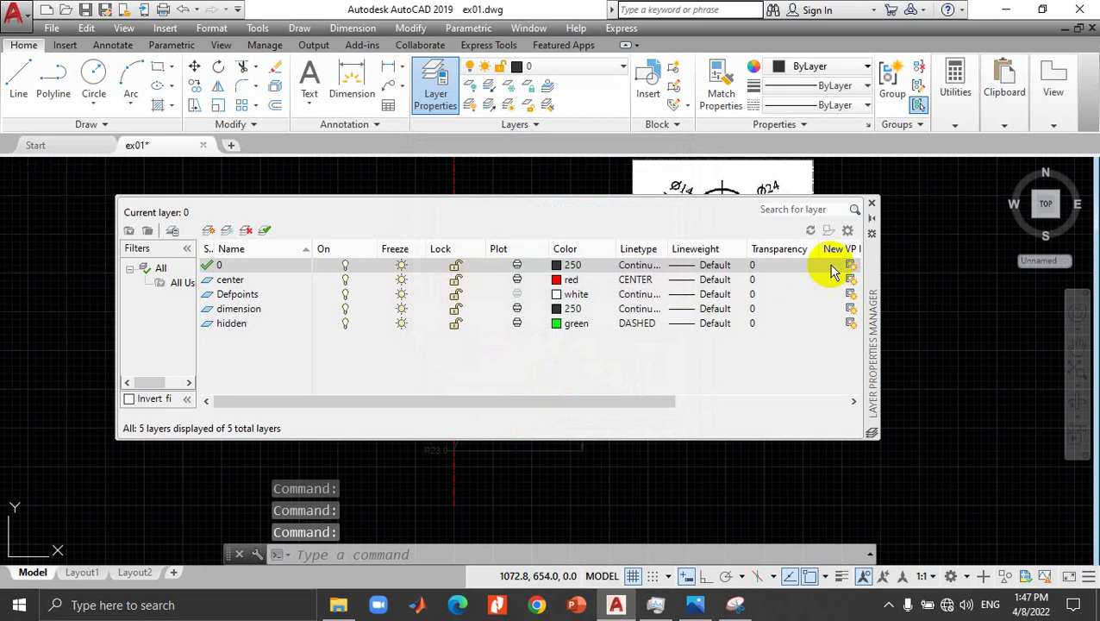
{"action": "left_click", "coordinate": [873, 205]}
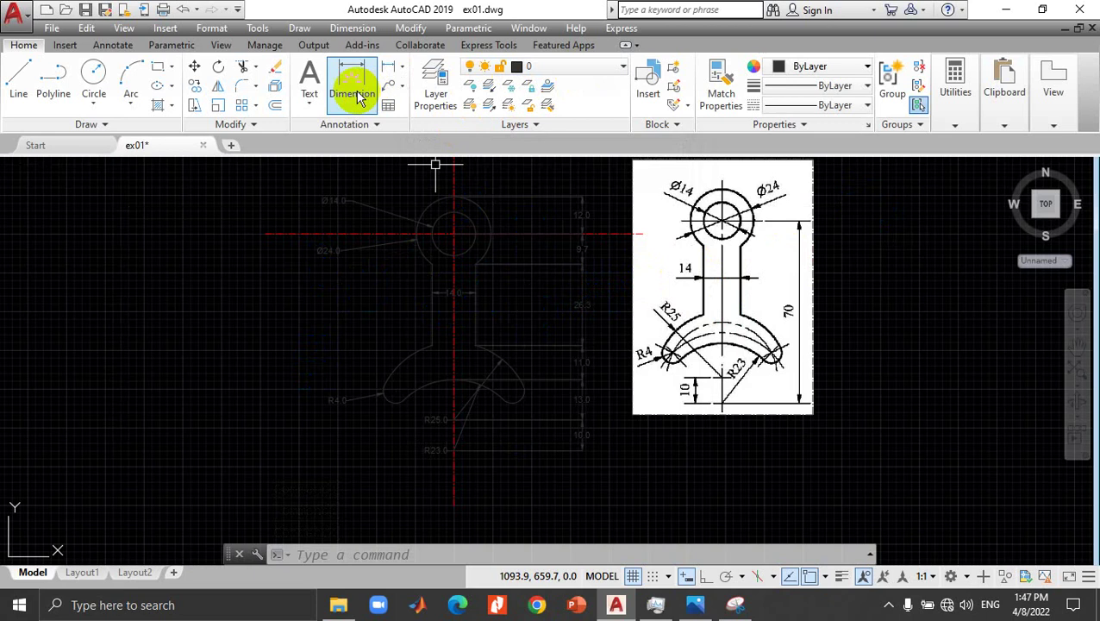
Step: Set the center layer's colour to dark grey 250 and close the layer palette
{"action": "left_click", "coordinate": [436, 91]}
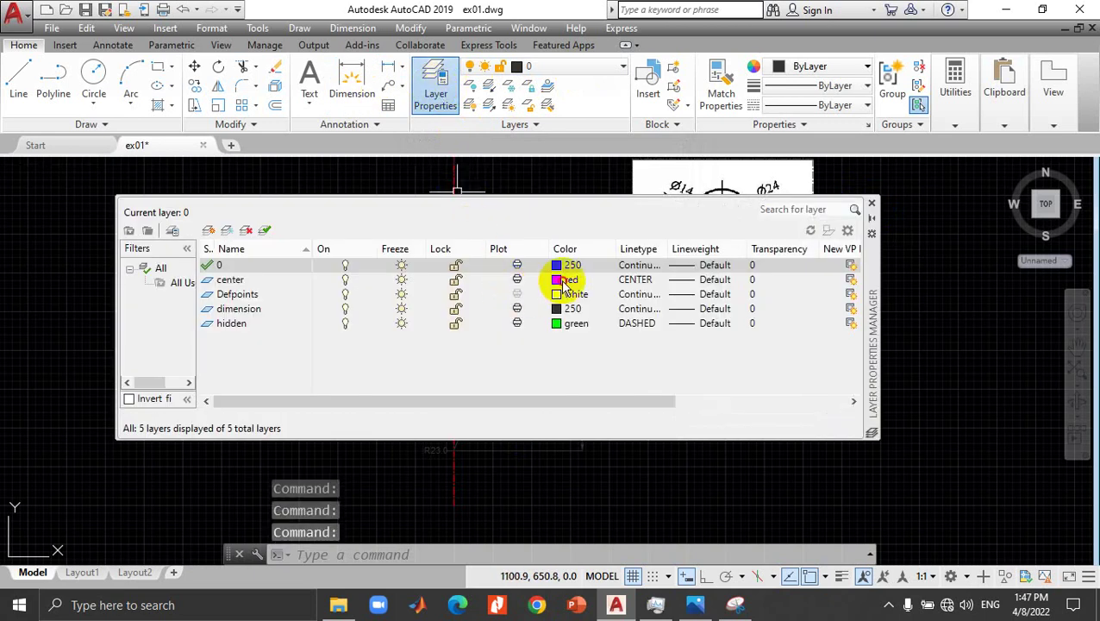
{"action": "left_click", "coordinate": [566, 281]}
{"action": "left_click", "coordinate": [557, 282]}
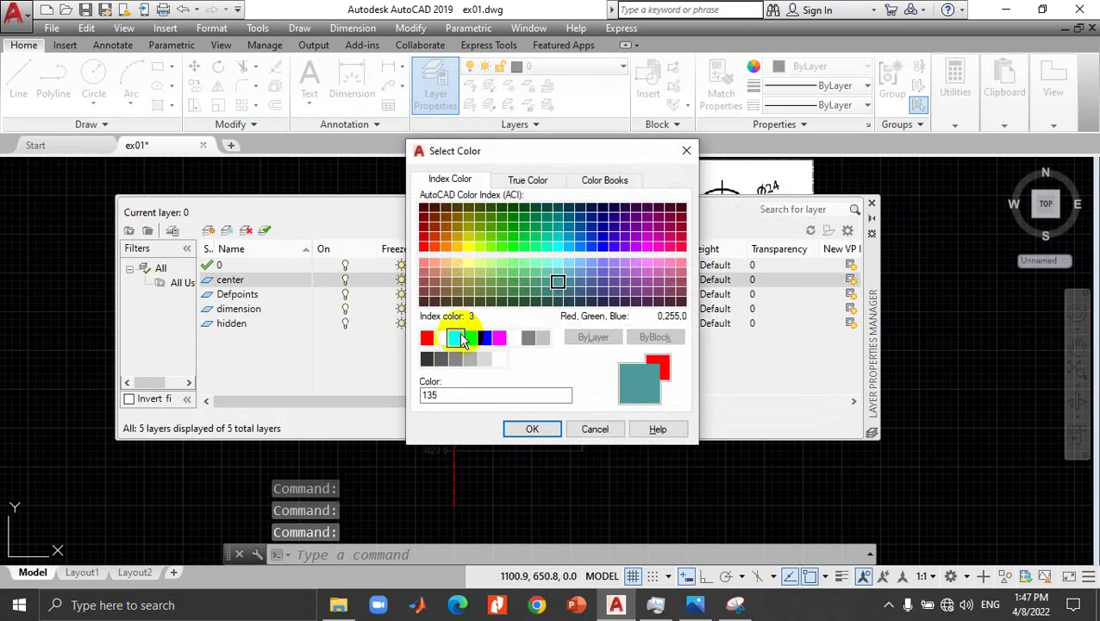
{"action": "left_click", "coordinate": [427, 360]}
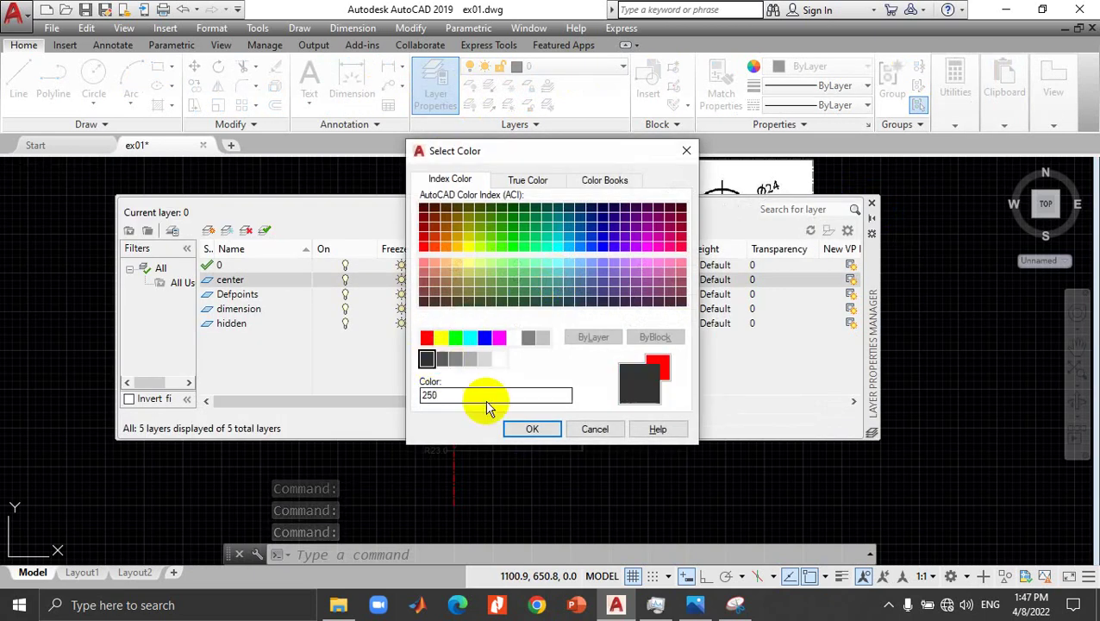
{"action": "left_click", "coordinate": [526, 429]}
{"action": "left_click", "coordinate": [873, 205]}
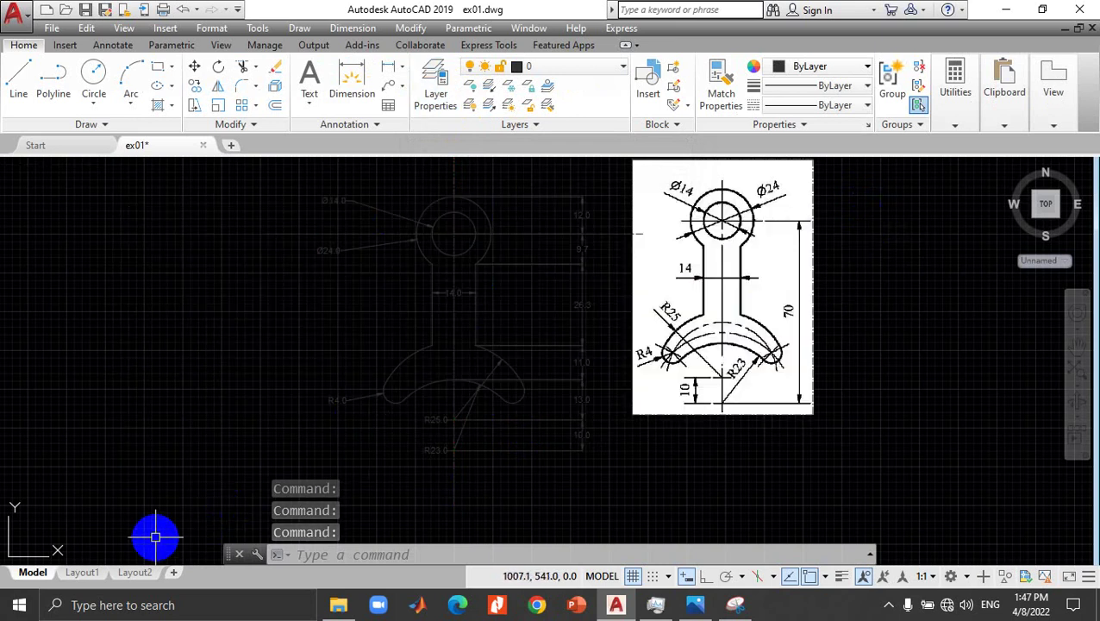
Step: On Layout1, activate the viewport and turn off its grid
{"action": "left_click", "coordinate": [83, 575]}
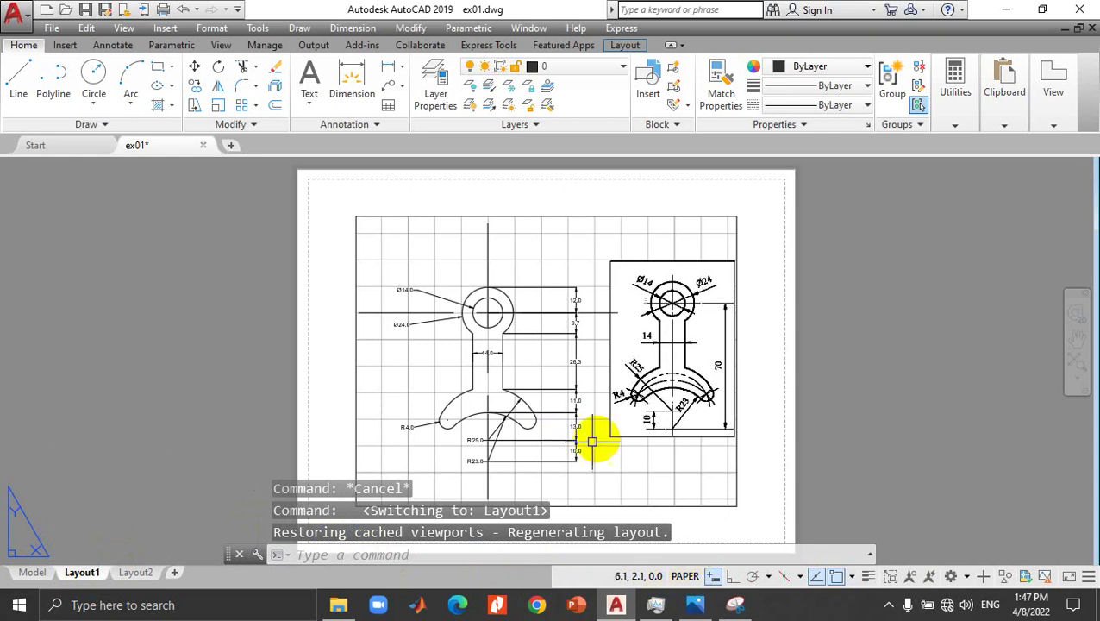
{"action": "scroll", "coordinate": [376, 343], "scroll_direction": "up", "scroll_amount": 2}
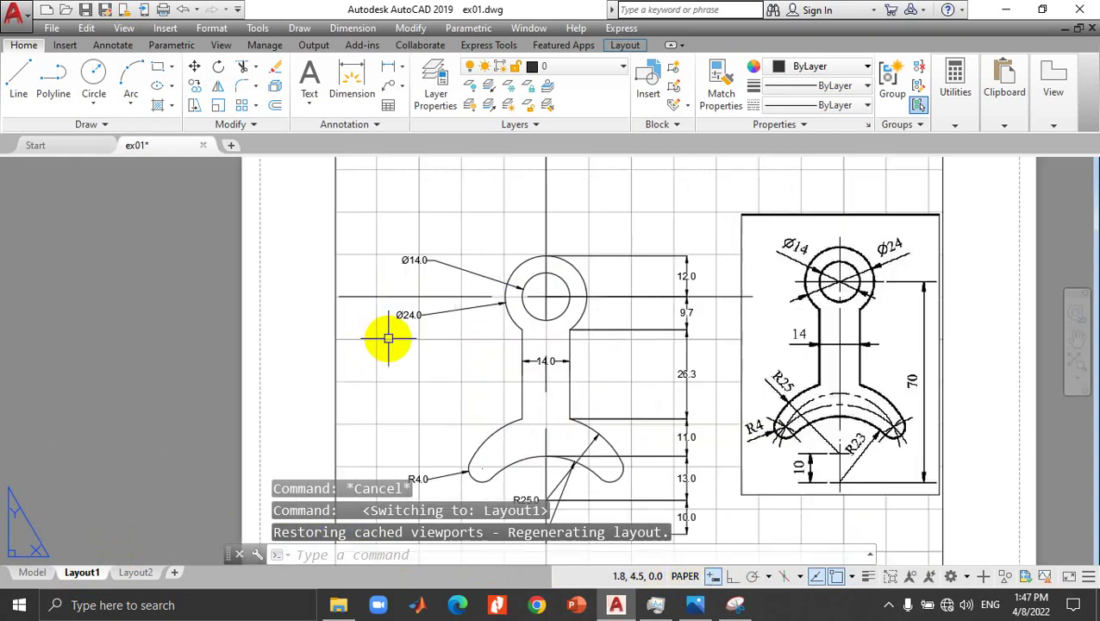
{"action": "scroll", "coordinate": [388, 339], "scroll_direction": "up", "scroll_amount": 1}
{"action": "scroll", "coordinate": [388, 339], "scroll_direction": "down", "scroll_amount": 2}
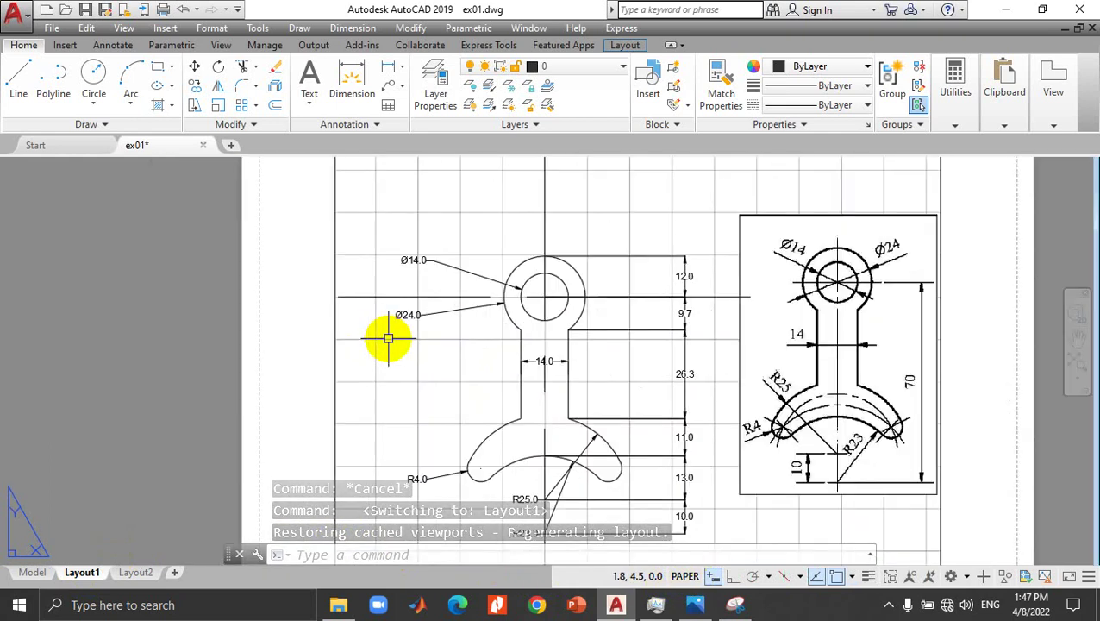
{"action": "scroll", "coordinate": [388, 339], "scroll_direction": "down", "scroll_amount": 1}
{"action": "double_click", "coordinate": [628, 491]}
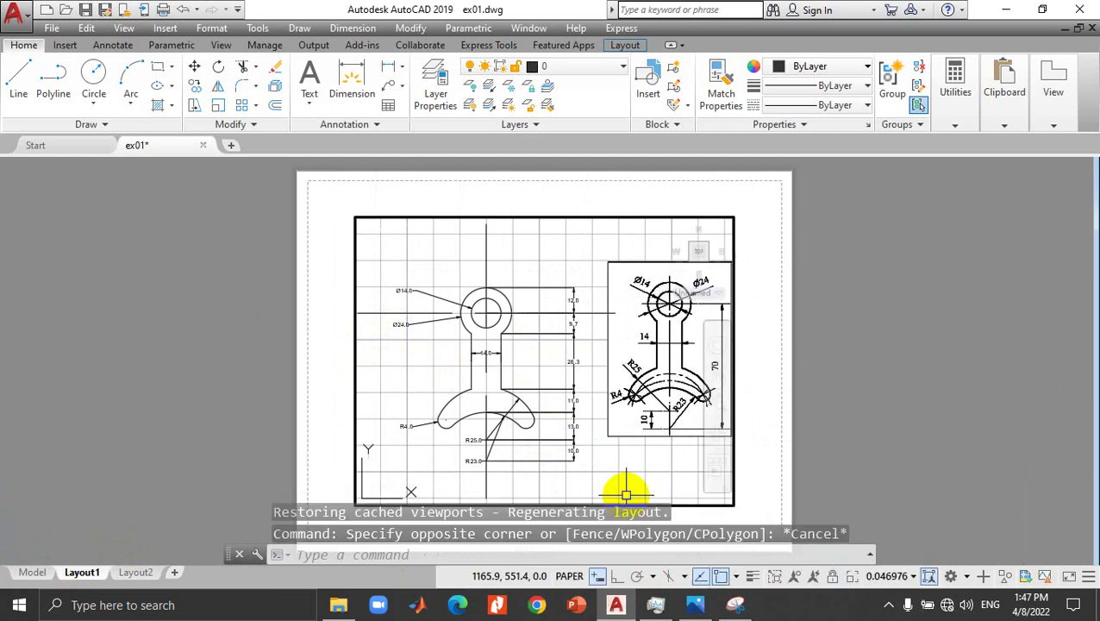
{"action": "left_click", "coordinate": [547, 577]}
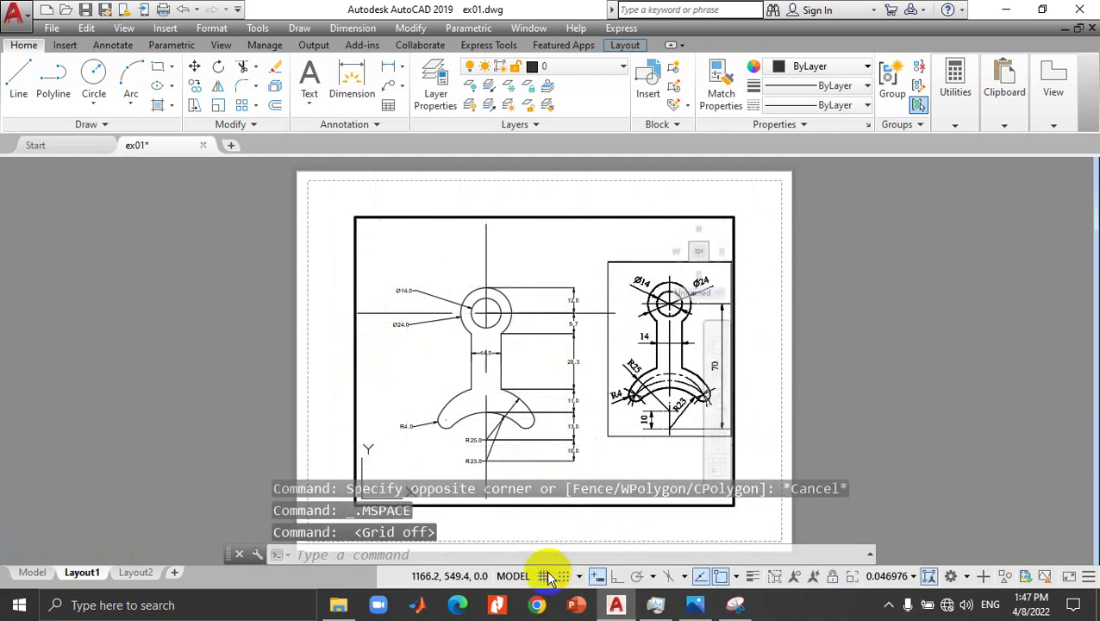
{"action": "key", "text": "Escape"}
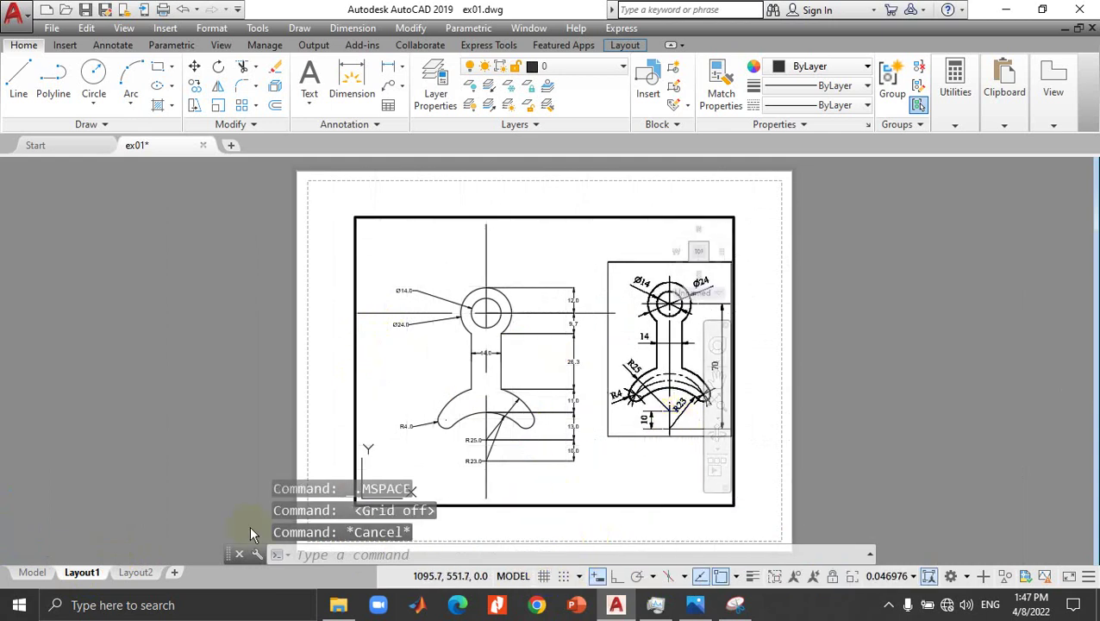
Step: Switch to Model and back to Layout1, then re-enter the viewport
{"action": "left_click", "coordinate": [39, 574]}
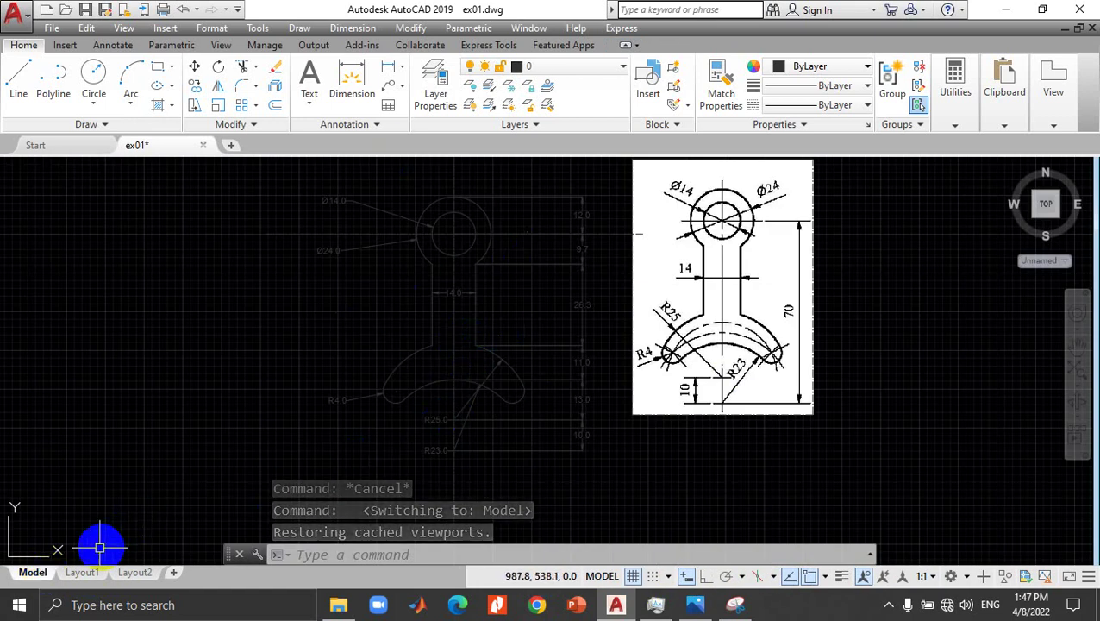
{"action": "left_click", "coordinate": [86, 574]}
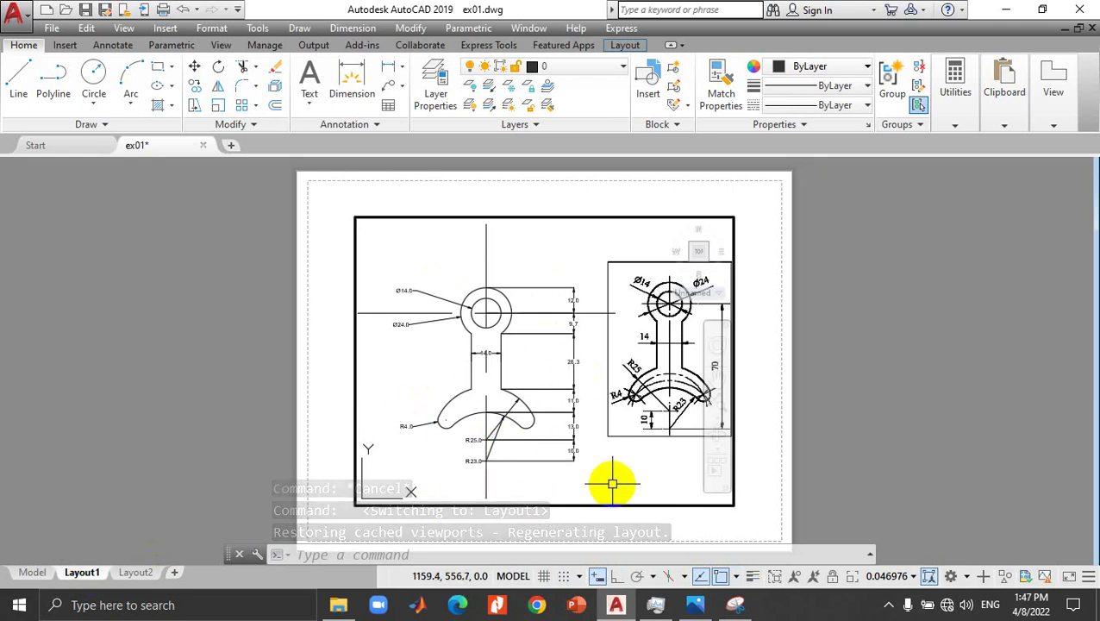
{"action": "double_click", "coordinate": [749, 515]}
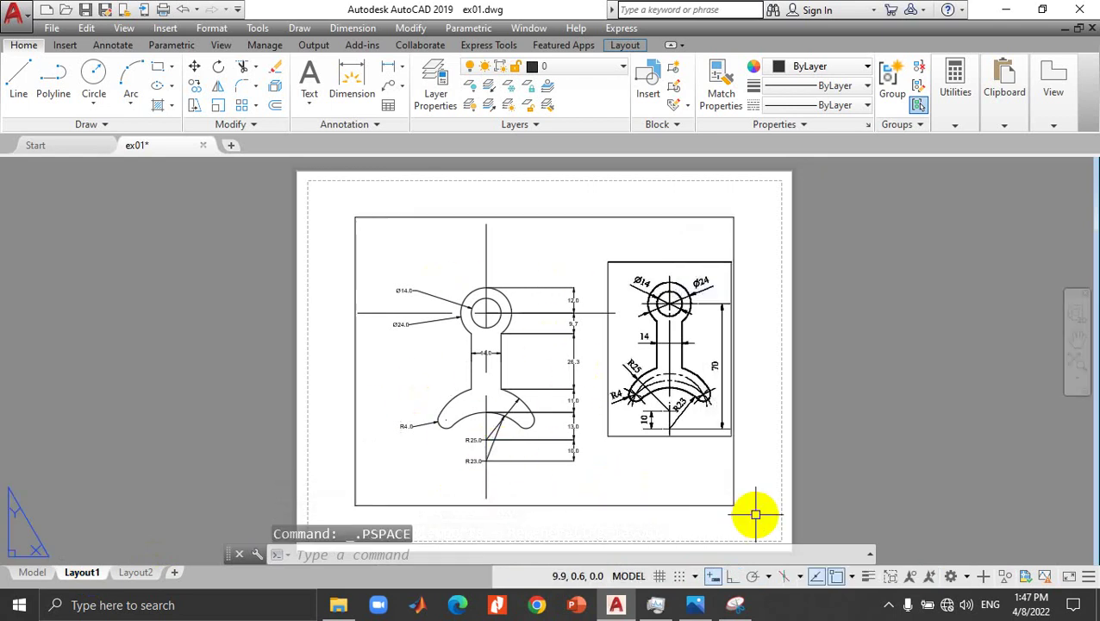
{"action": "double_click", "coordinate": [649, 469]}
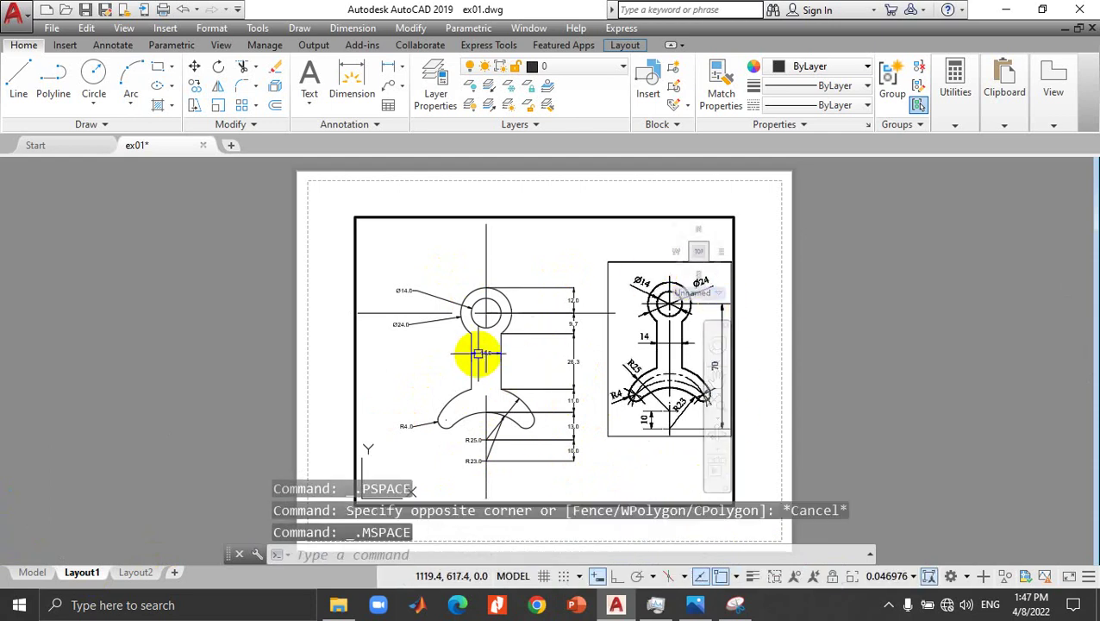
Step: Zoom the viewport far out to locate the lever drawing
{"action": "scroll", "coordinate": [512, 456], "scroll_direction": "up", "scroll_amount": 3}
{"action": "scroll", "coordinate": [512, 450], "scroll_direction": "down", "scroll_amount": 3}
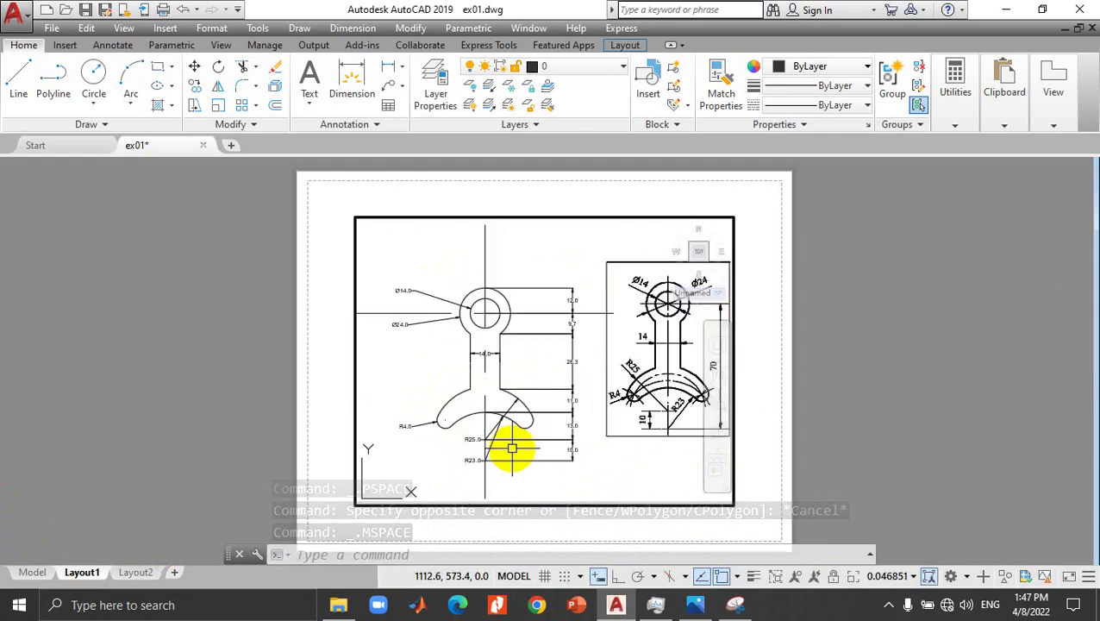
{"action": "scroll", "coordinate": [512, 448], "scroll_direction": "up", "scroll_amount": 2}
{"action": "scroll", "coordinate": [512, 449], "scroll_direction": "down", "scroll_amount": 2}
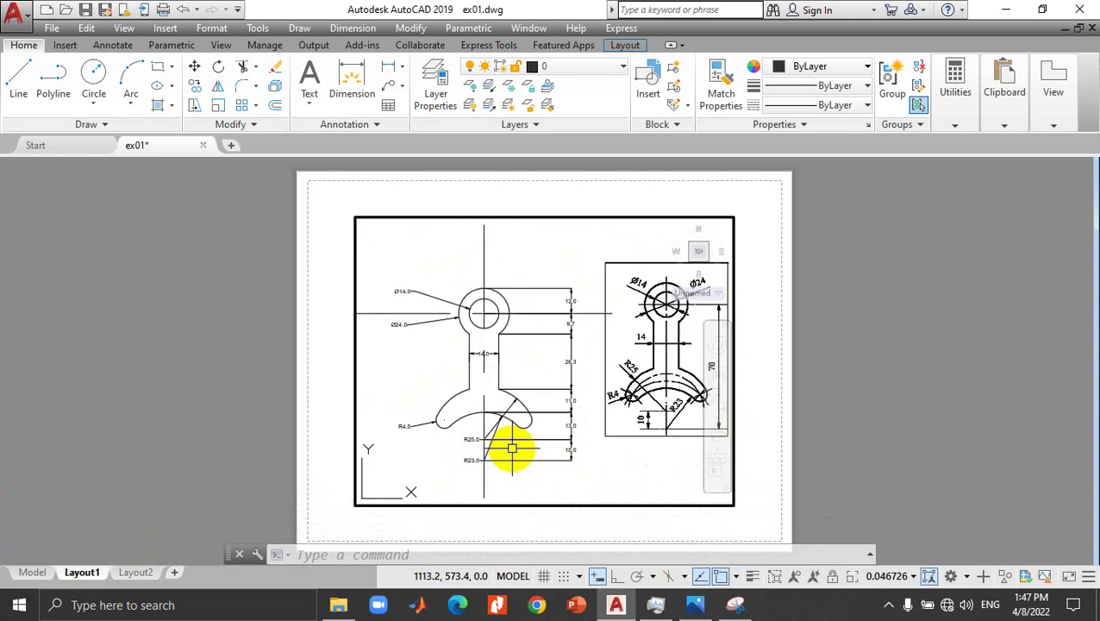
{"action": "scroll", "coordinate": [512, 448], "scroll_direction": "up", "scroll_amount": 2}
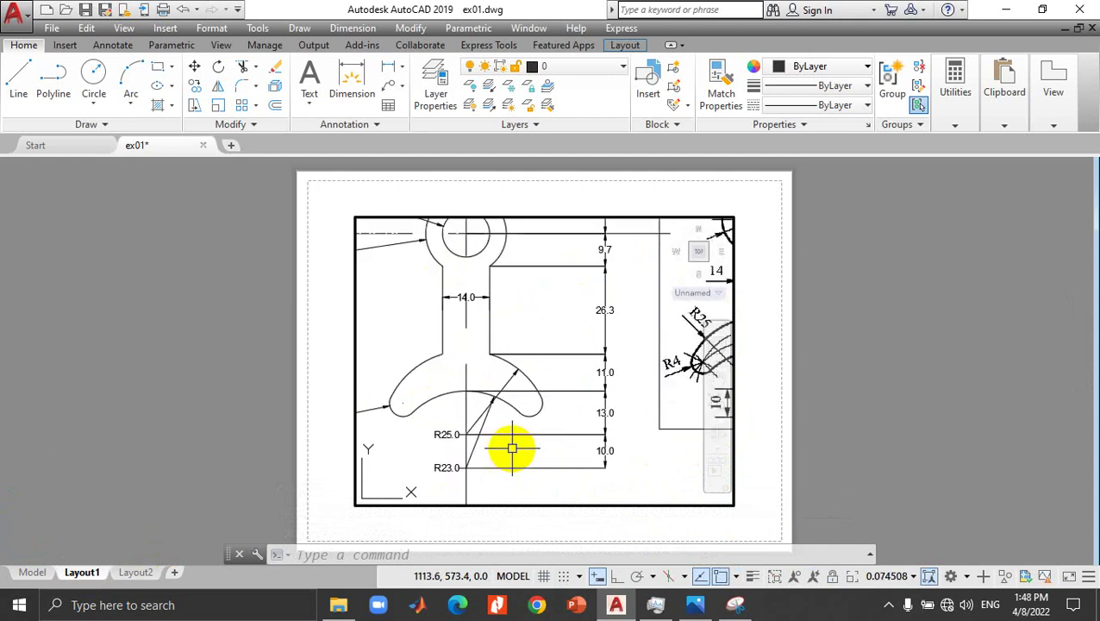
{"action": "scroll", "coordinate": [383, 246], "scroll_direction": "down", "scroll_amount": 2}
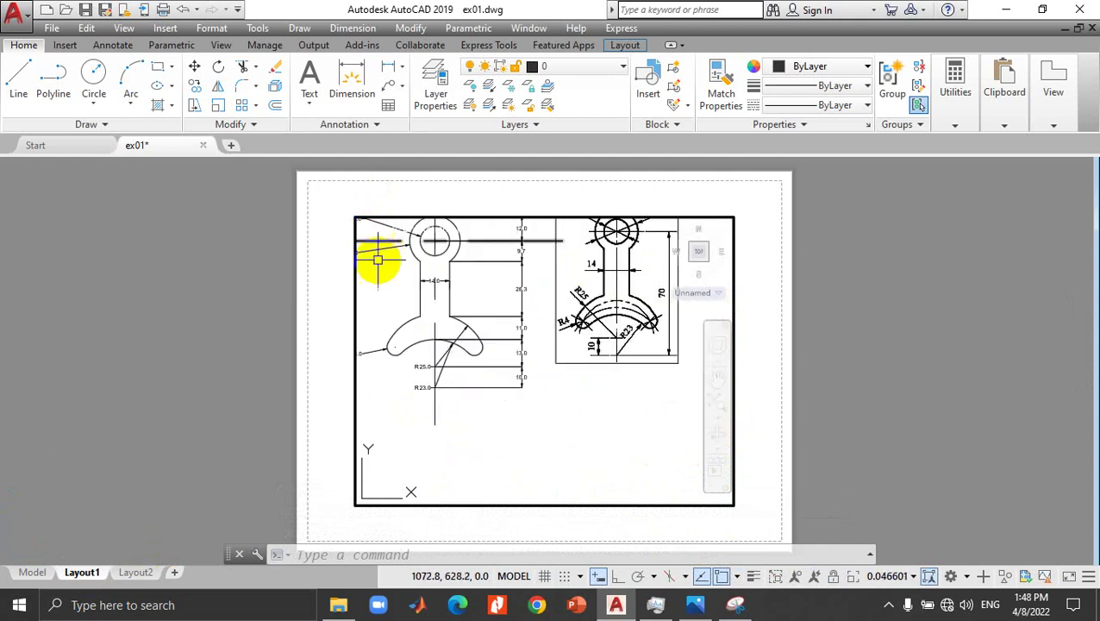
{"action": "scroll", "coordinate": [378, 260], "scroll_direction": "down", "scroll_amount": 4}
{"action": "scroll", "coordinate": [381, 269], "scroll_direction": "up", "scroll_amount": 2}
{"action": "scroll", "coordinate": [385, 278], "scroll_direction": "up", "scroll_amount": 2}
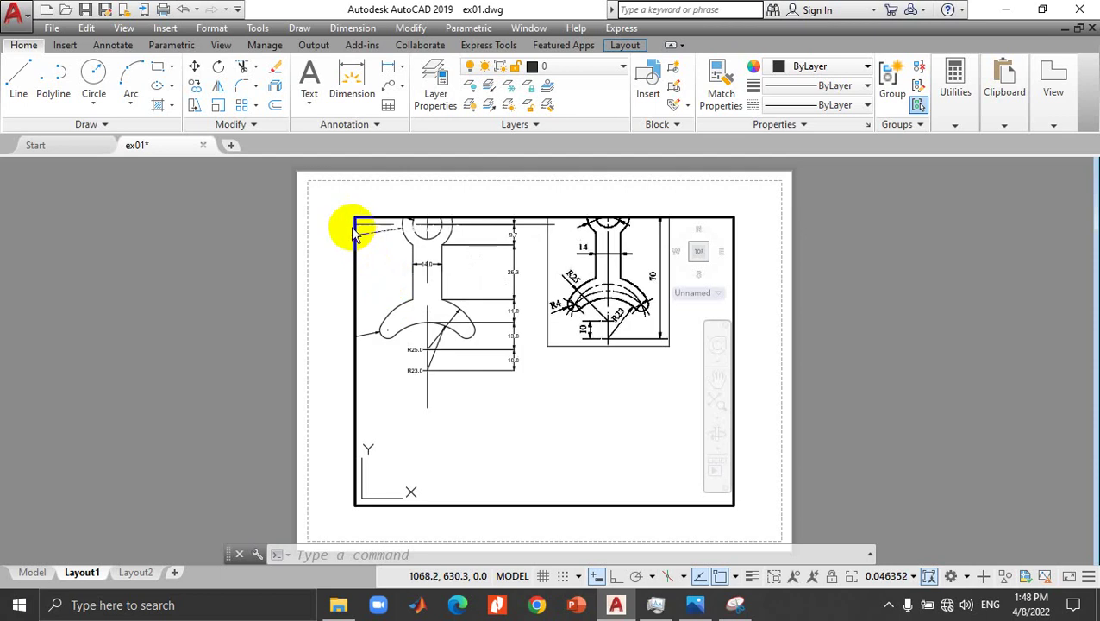
{"action": "scroll", "coordinate": [353, 233], "scroll_direction": "down", "scroll_amount": 5}
{"action": "double_click", "coordinate": [405, 293]}
{"action": "left_click", "coordinate": [417, 325]}
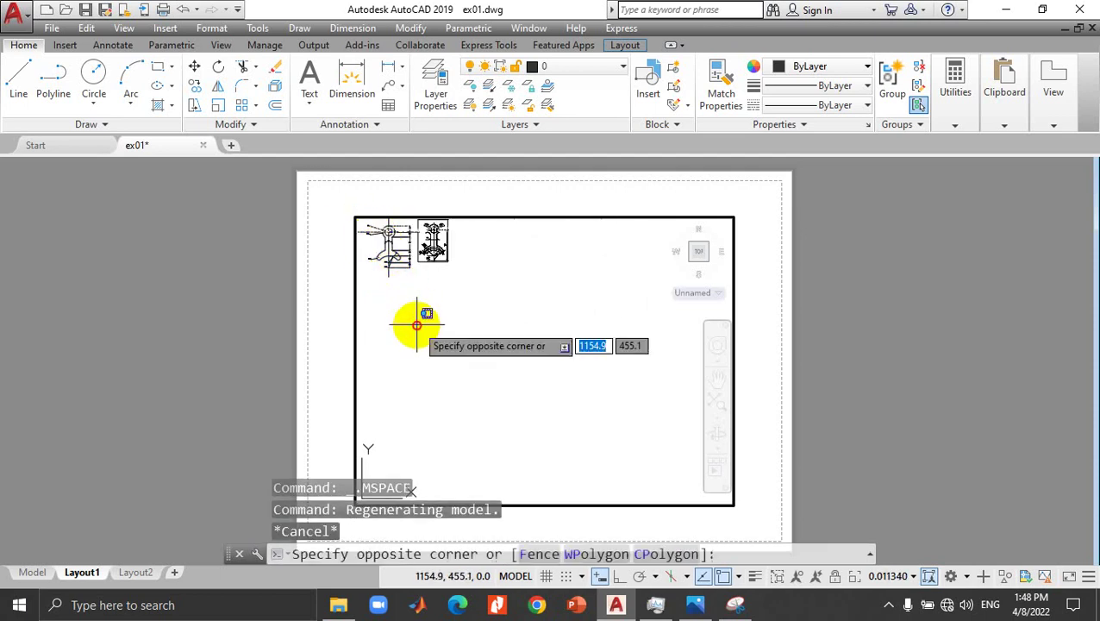
Step: Pan and zoom the lever toward the viewport centre, cancelling the accidental crossing selection
{"action": "scroll", "coordinate": [402, 281], "scroll_direction": "down", "scroll_amount": 4}
{"action": "scroll", "coordinate": [402, 281], "scroll_direction": "up", "scroll_amount": 8}
{"action": "scroll", "coordinate": [404, 285], "scroll_direction": "up", "scroll_amount": 4}
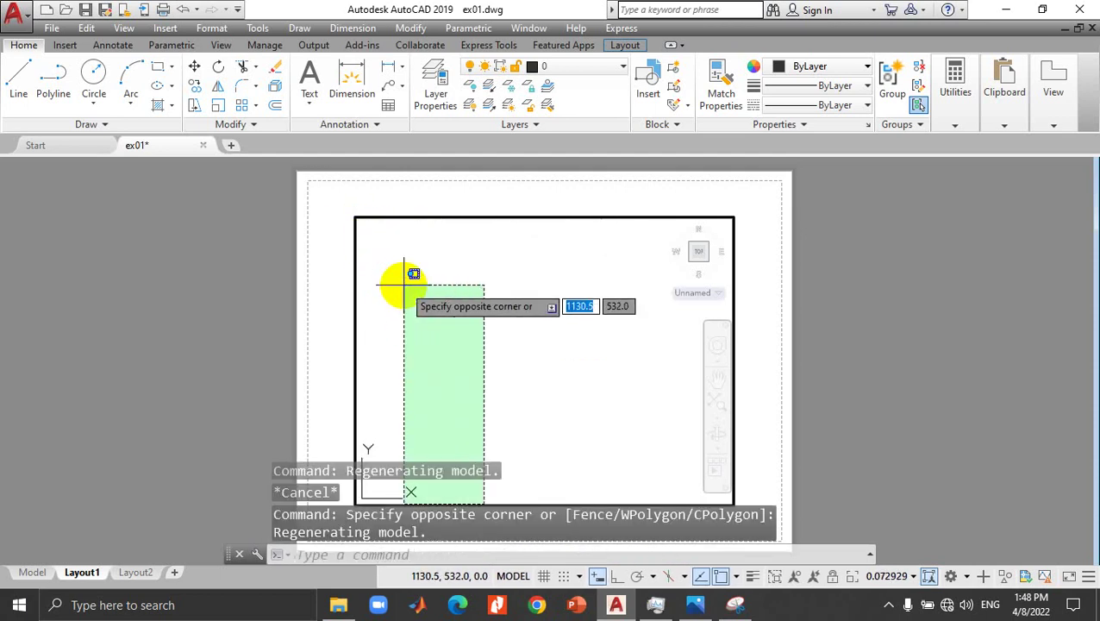
{"action": "scroll", "coordinate": [404, 285], "scroll_direction": "down", "scroll_amount": 3}
{"action": "scroll", "coordinate": [407, 272], "scroll_direction": "down", "scroll_amount": 2}
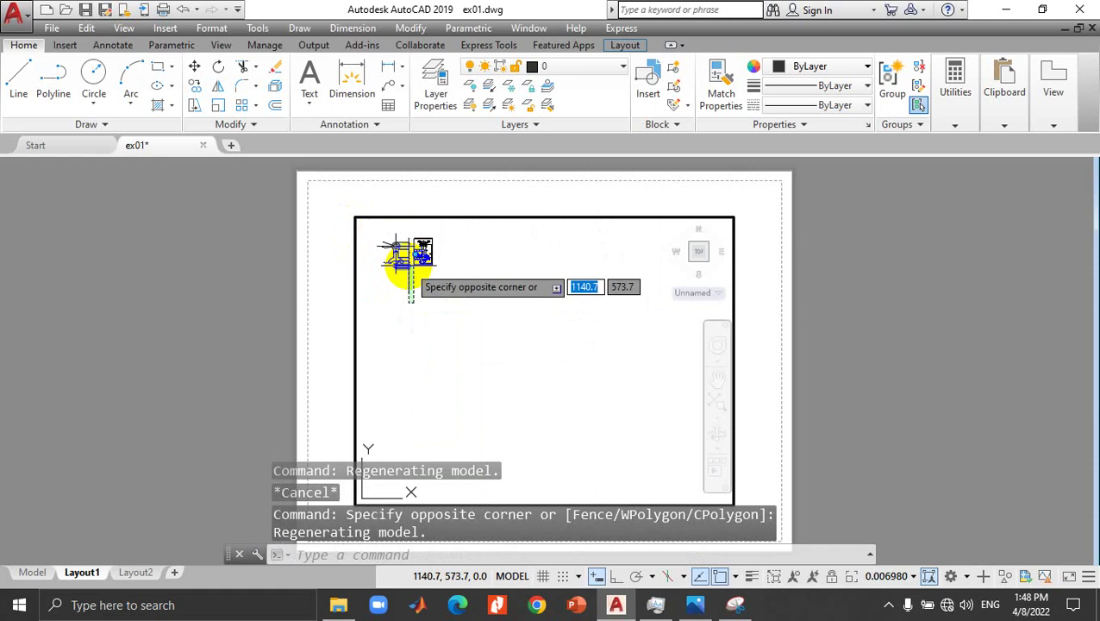
{"action": "scroll", "coordinate": [436, 298], "scroll_direction": "down", "scroll_amount": 2}
{"action": "middle_click_drag", "start_coordinate": [438, 304], "coordinate": [540, 418]}
{"action": "scroll", "coordinate": [569, 399], "scroll_direction": "up", "scroll_amount": 2}
{"action": "scroll", "coordinate": [556, 384], "scroll_direction": "up", "scroll_amount": 2}
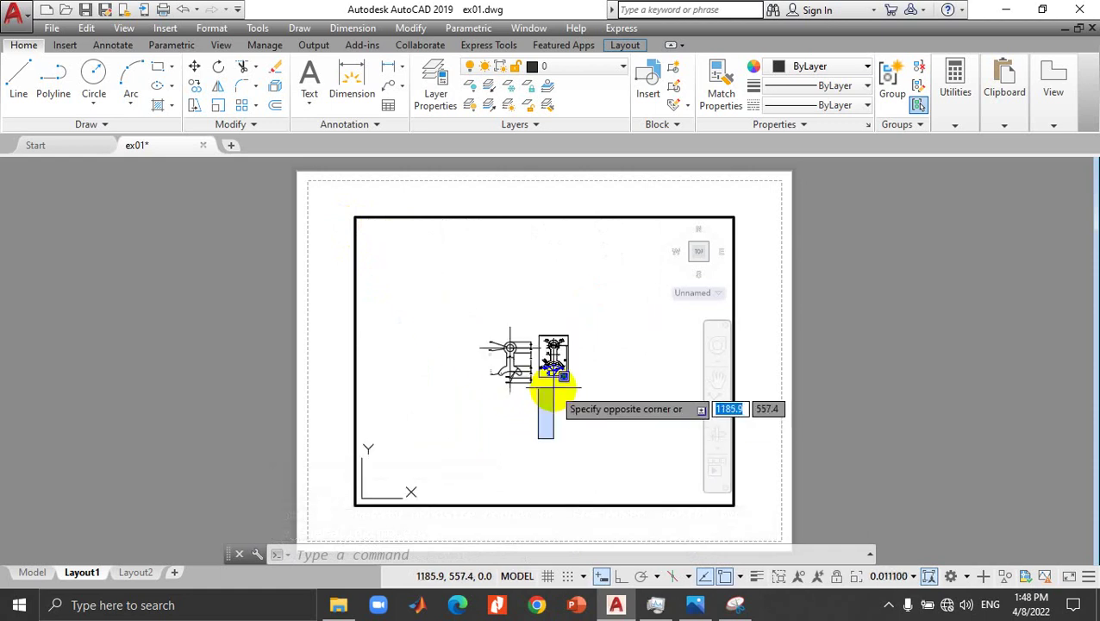
{"action": "scroll", "coordinate": [554, 387], "scroll_direction": "up", "scroll_amount": 2}
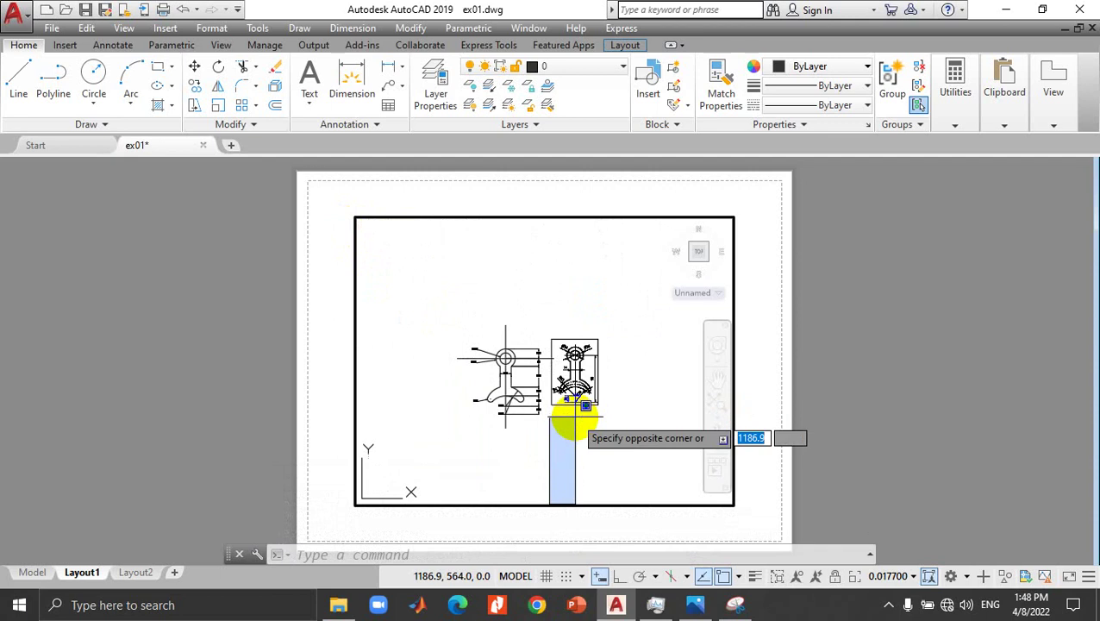
{"action": "scroll", "coordinate": [586, 404], "scroll_direction": "up", "scroll_amount": 4}
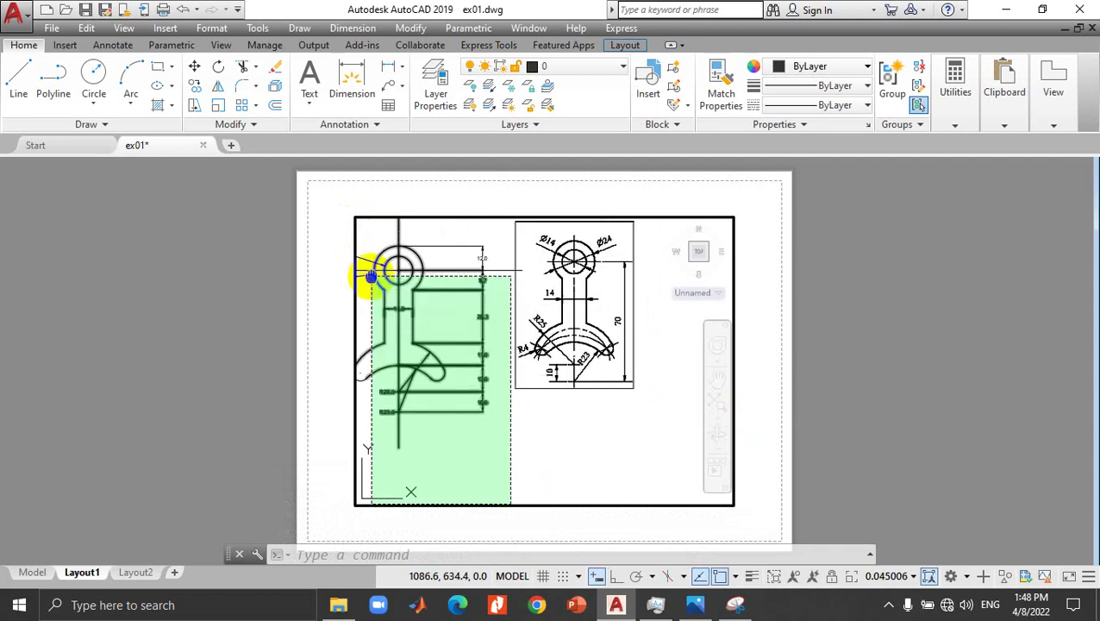
{"action": "middle_click_drag", "start_coordinate": [371, 276], "coordinate": [430, 324]}
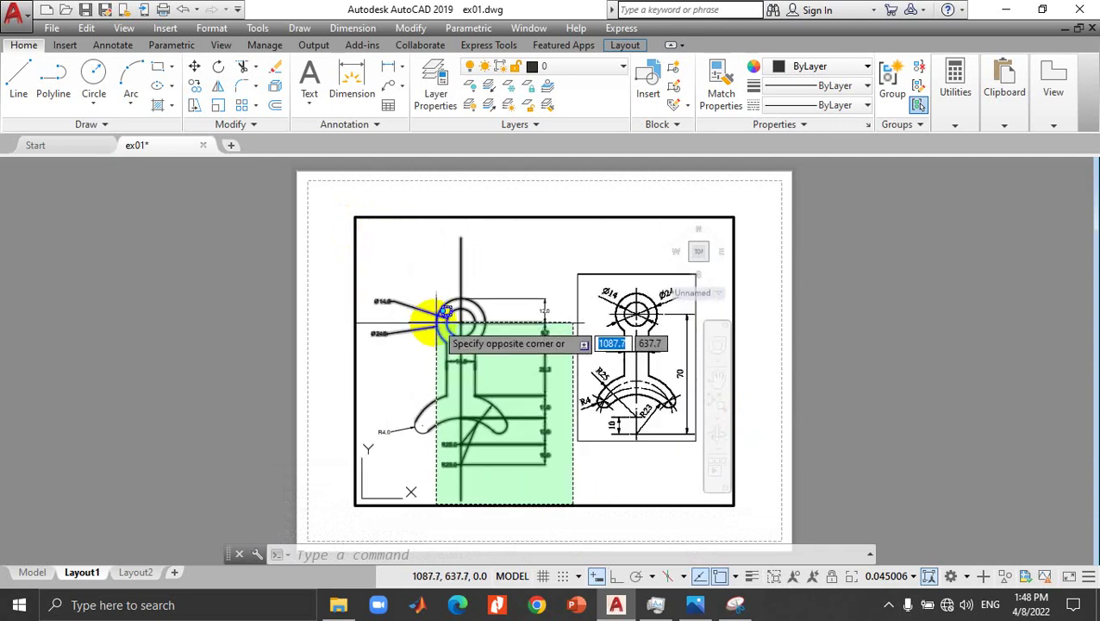
{"action": "key", "text": "Escape"}
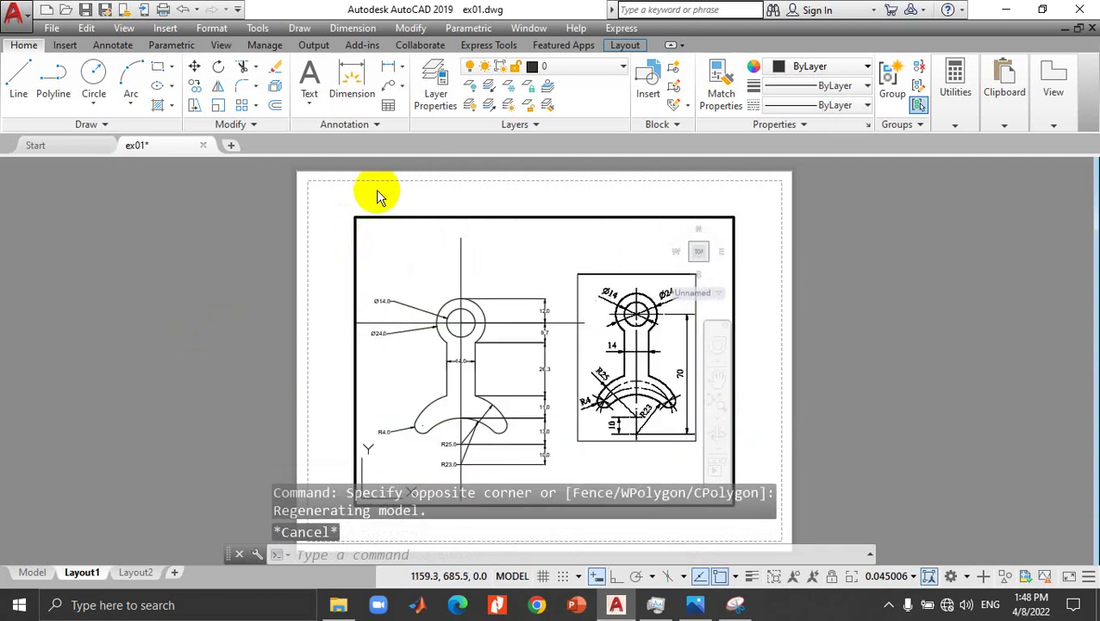
Step: Stretch the viewport's top-left, top-right and bottom-right corners out to the printable-area margins
{"action": "double_click", "coordinate": [327, 209]}
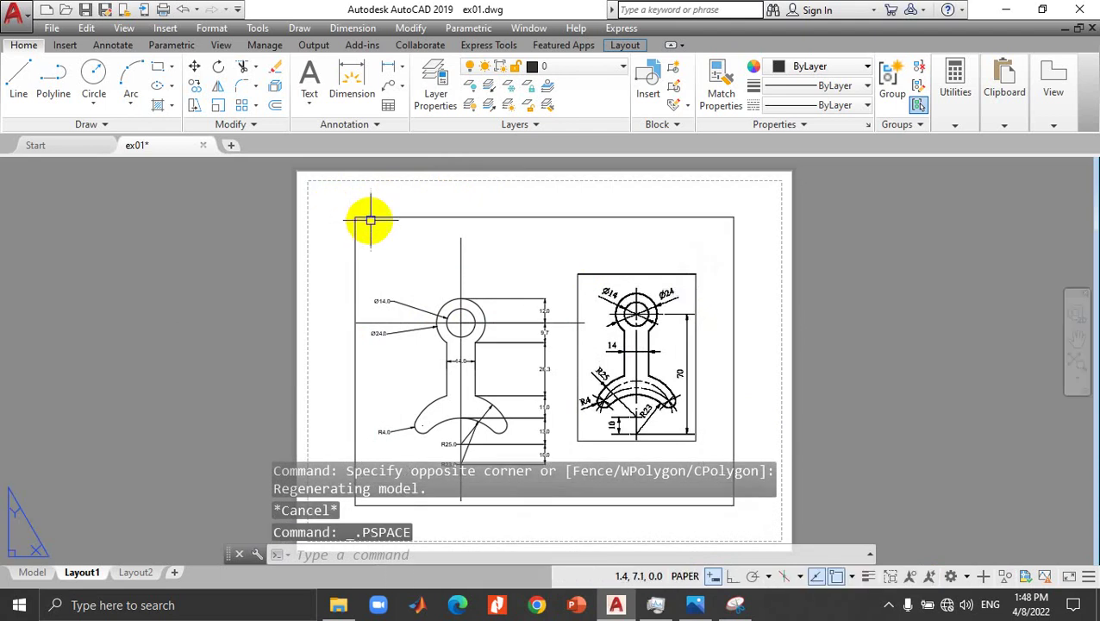
{"action": "left_click", "coordinate": [368, 217]}
{"action": "left_click", "coordinate": [304, 176]}
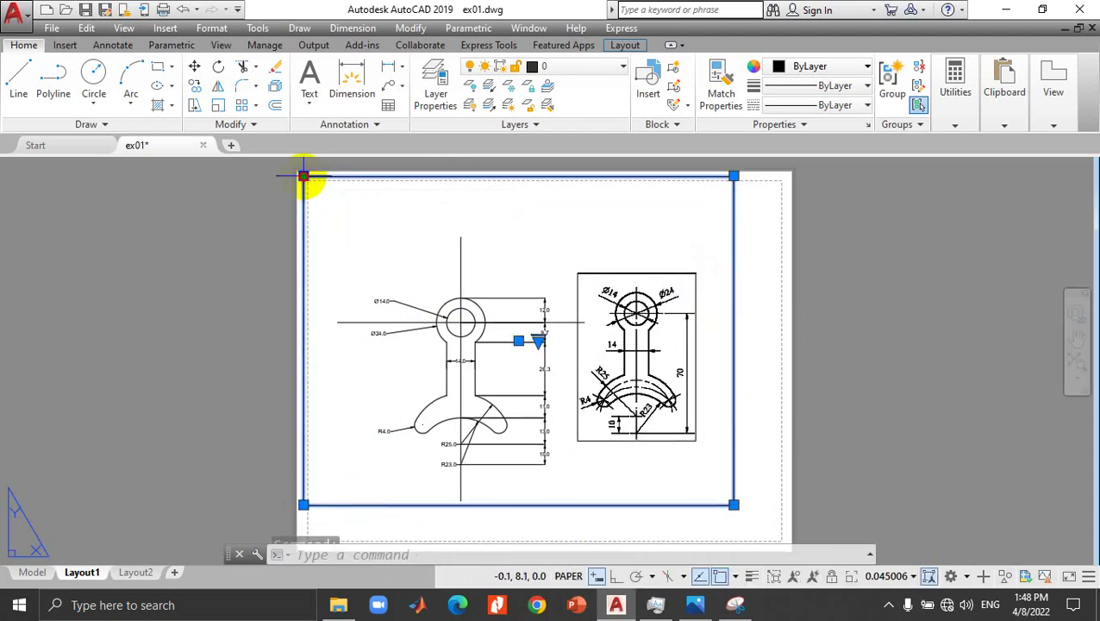
{"action": "left_click", "coordinate": [304, 174]}
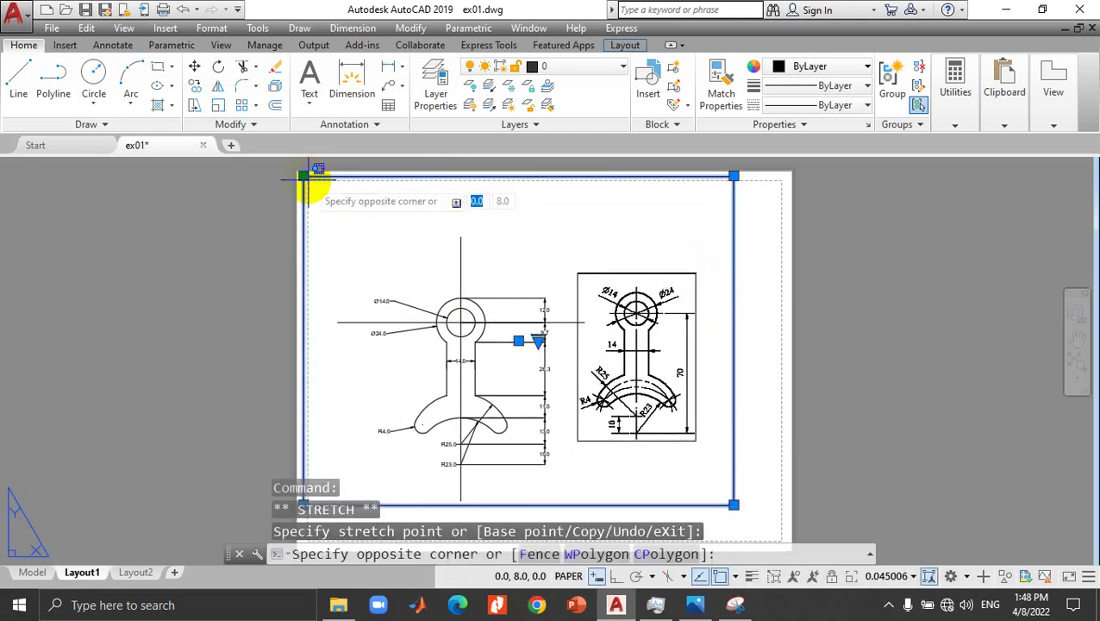
{"action": "left_click", "coordinate": [734, 175]}
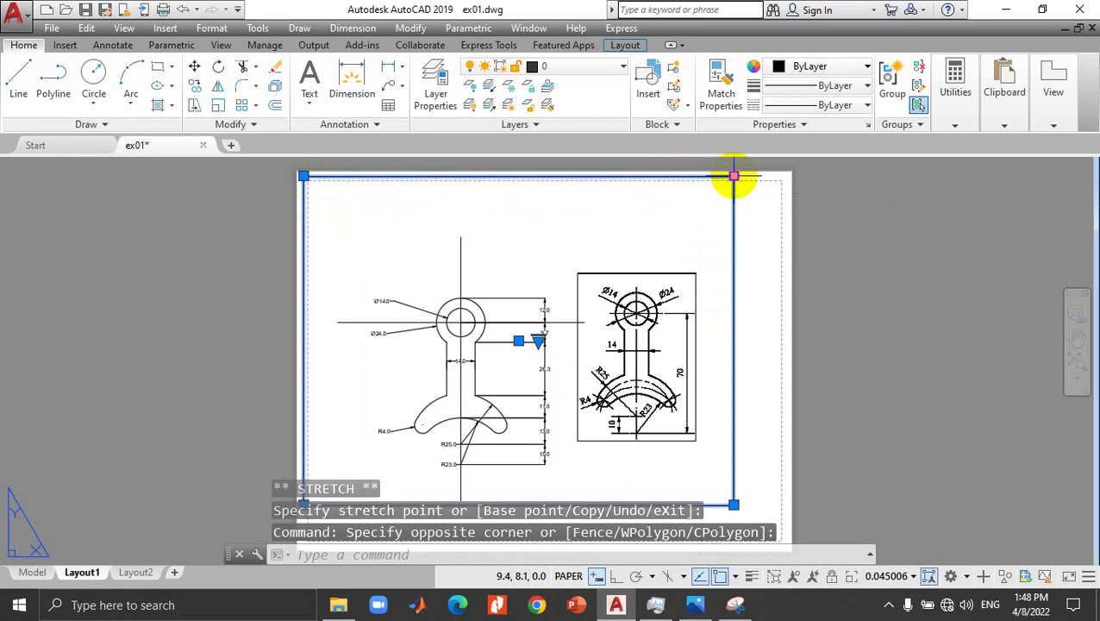
{"action": "left_click", "coordinate": [787, 176]}
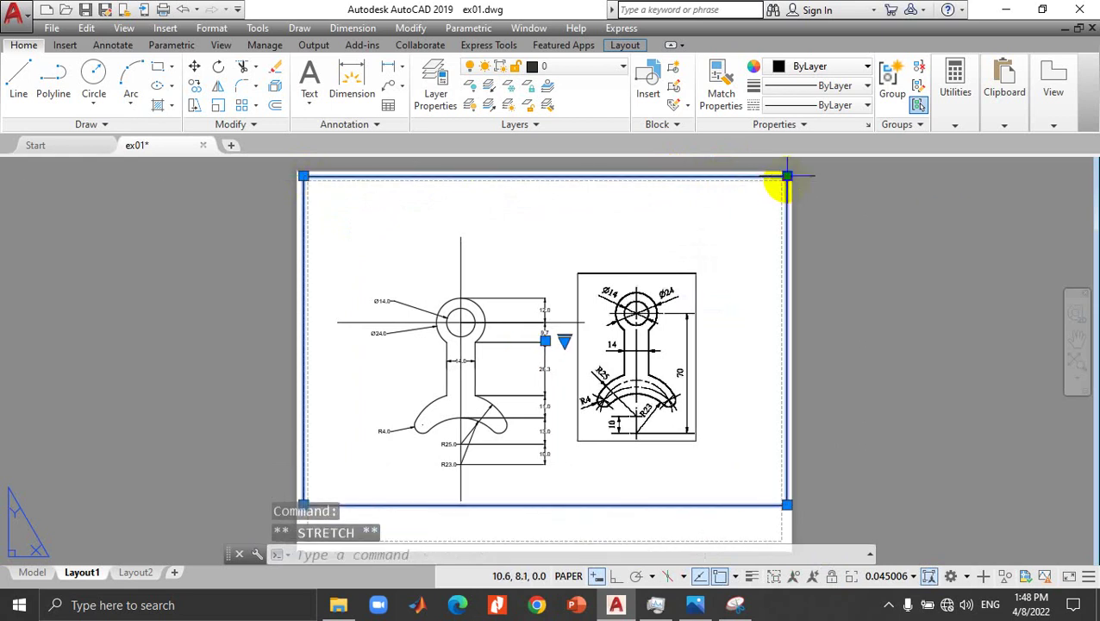
{"action": "left_click", "coordinate": [787, 506]}
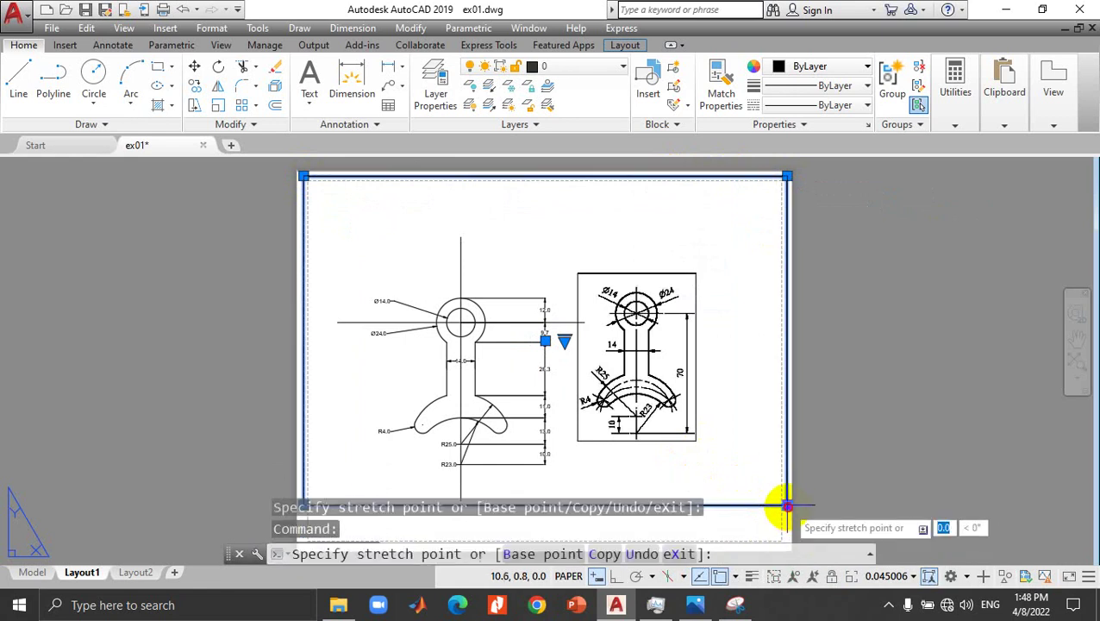
{"action": "left_click", "coordinate": [786, 541]}
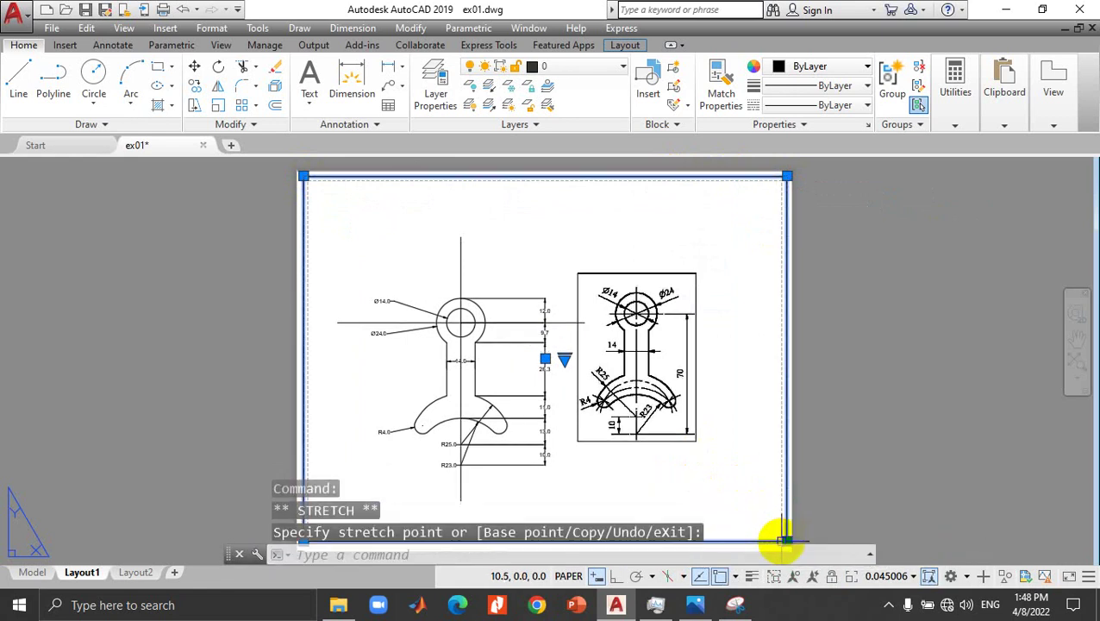
Step: Zoom and pan inside the enlarged viewport to centre the lever drawings, then save ex01.dwg
{"action": "double_click", "coordinate": [697, 456]}
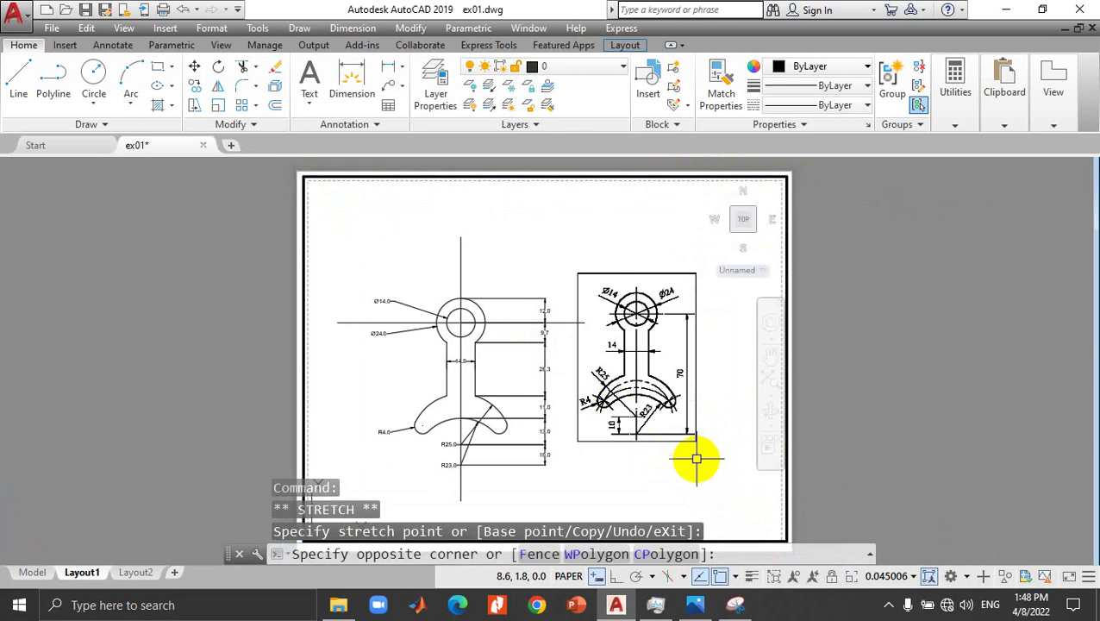
{"action": "scroll", "coordinate": [697, 456], "scroll_direction": "up", "scroll_amount": 2}
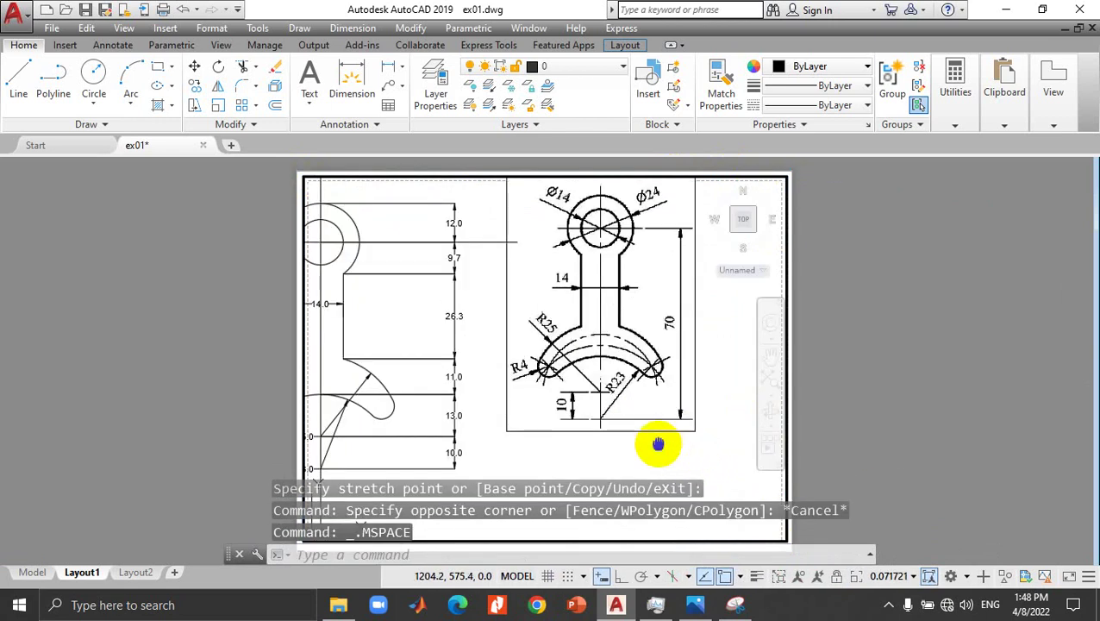
{"action": "middle_click_drag", "start_coordinate": [658, 444], "coordinate": [781, 473]}
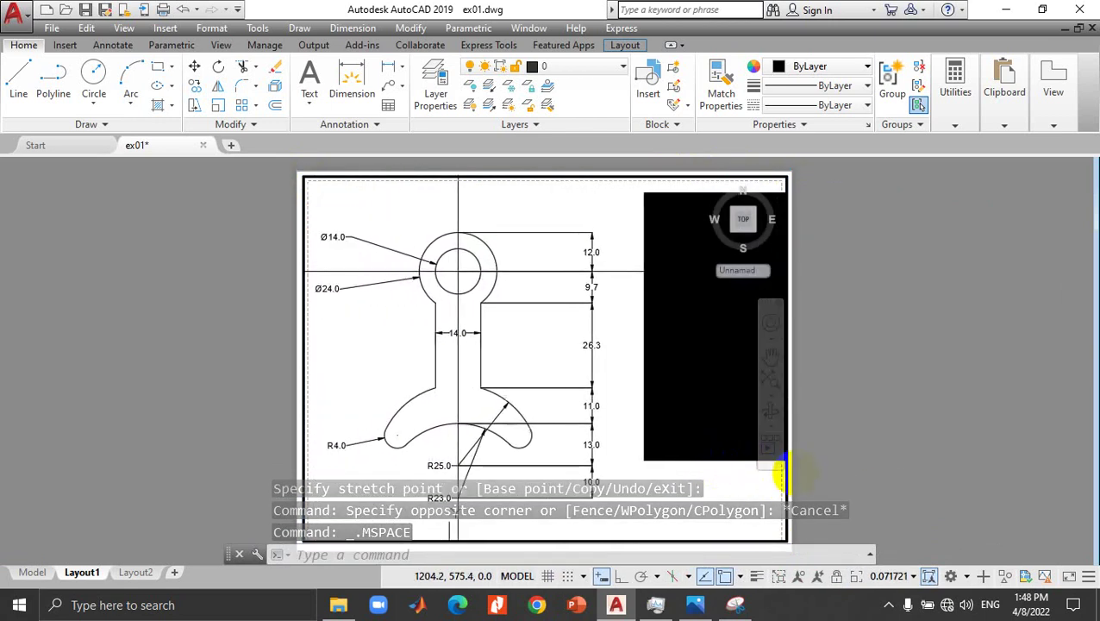
{"action": "scroll", "coordinate": [771, 464], "scroll_direction": "up", "scroll_amount": 2}
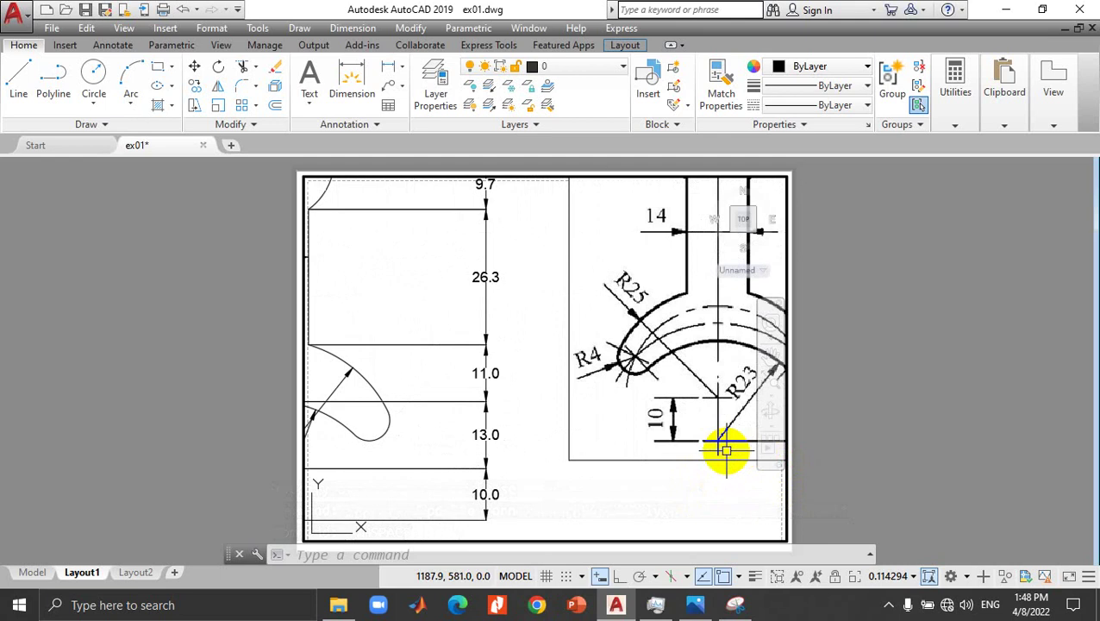
{"action": "scroll", "coordinate": [727, 449], "scroll_direction": "down", "scroll_amount": 2}
{"action": "scroll", "coordinate": [727, 450], "scroll_direction": "down", "scroll_amount": 2}
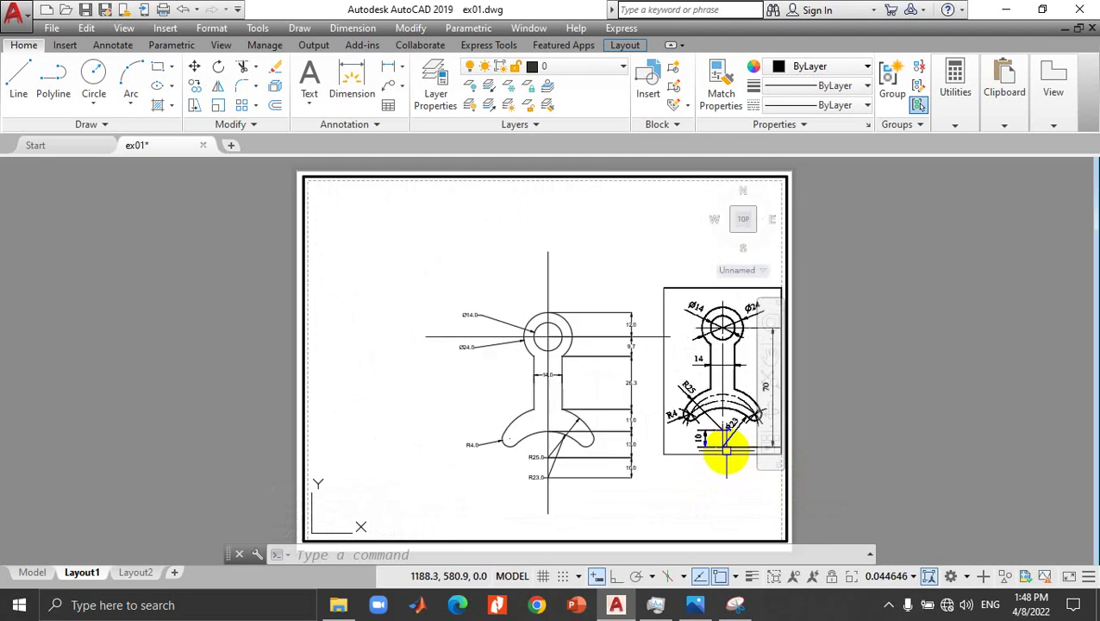
{"action": "scroll", "coordinate": [724, 449], "scroll_direction": "up", "scroll_amount": 2}
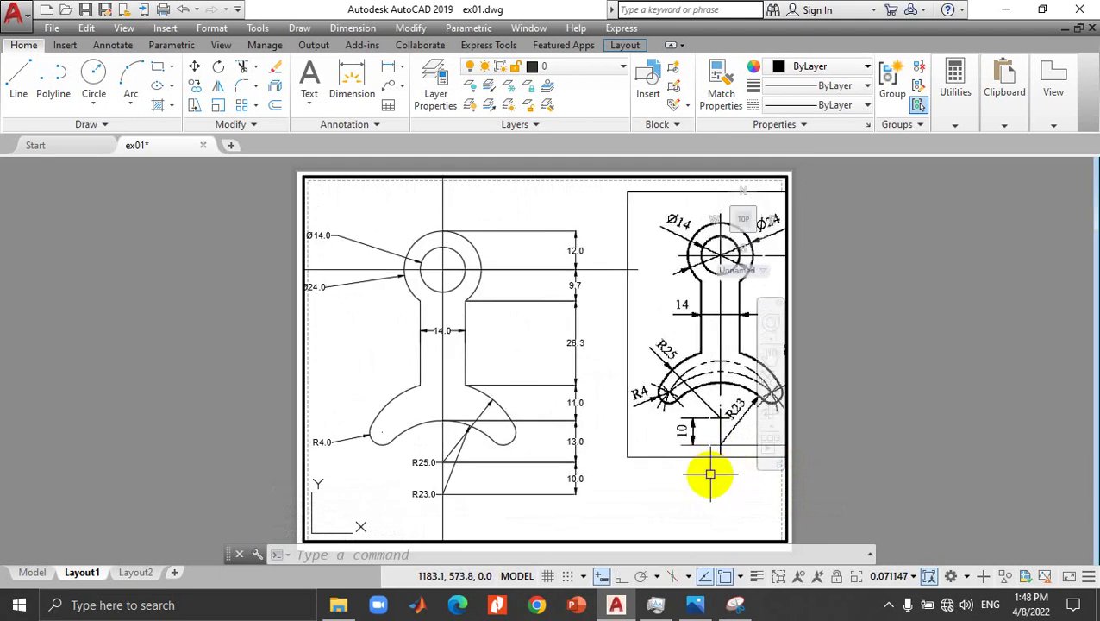
{"action": "middle_click_drag", "start_coordinate": [710, 474], "coordinate": [774, 479]}
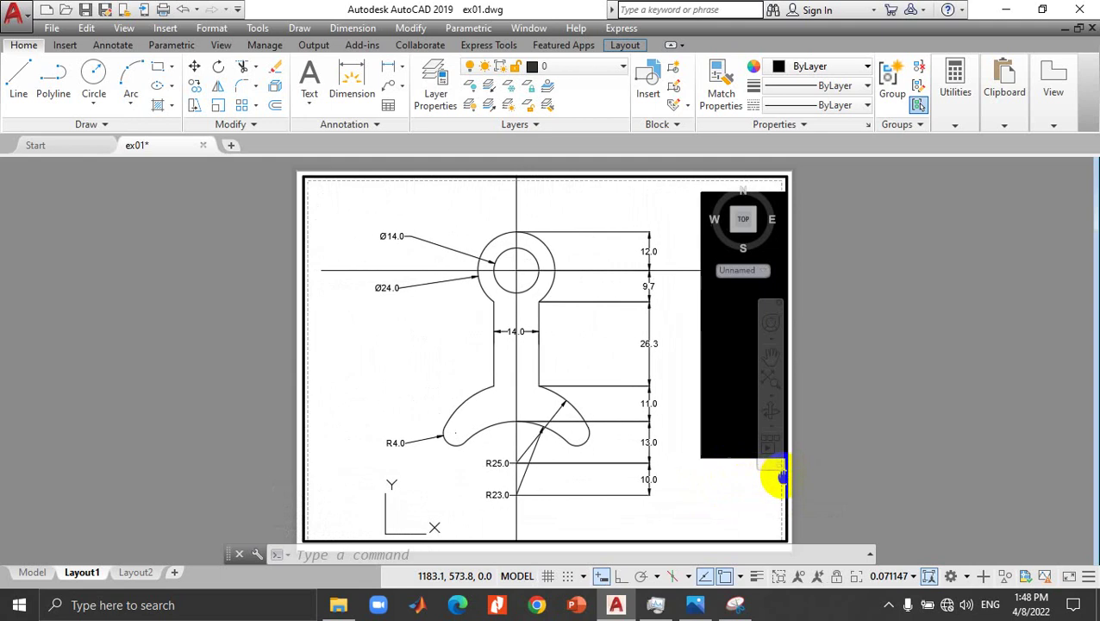
{"action": "left_click", "coordinate": [724, 457]}
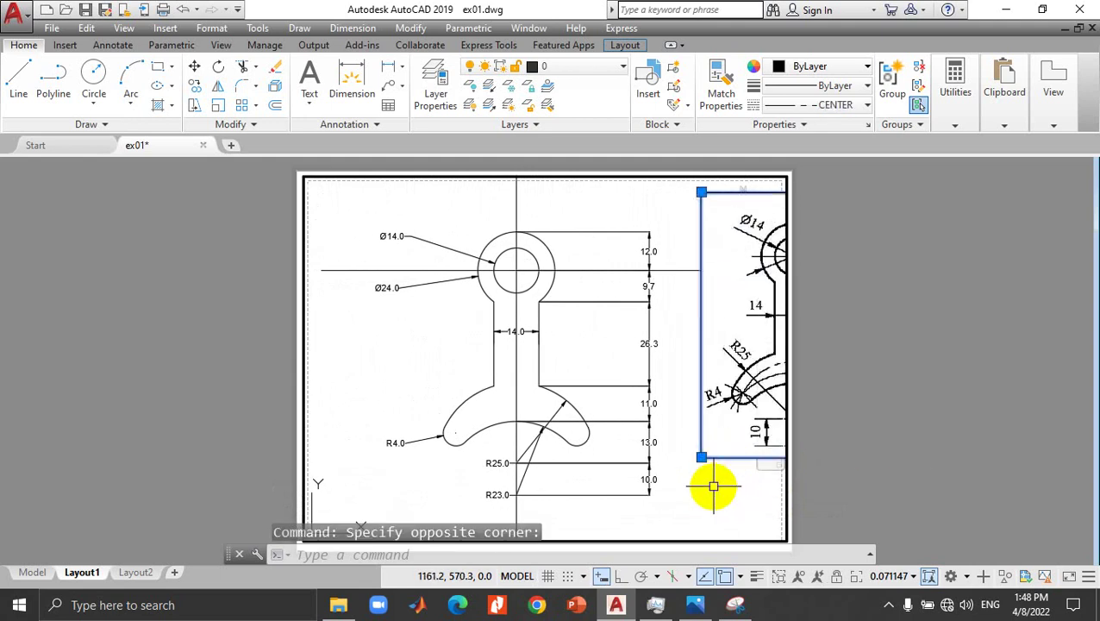
{"action": "double_click", "coordinate": [785, 483]}
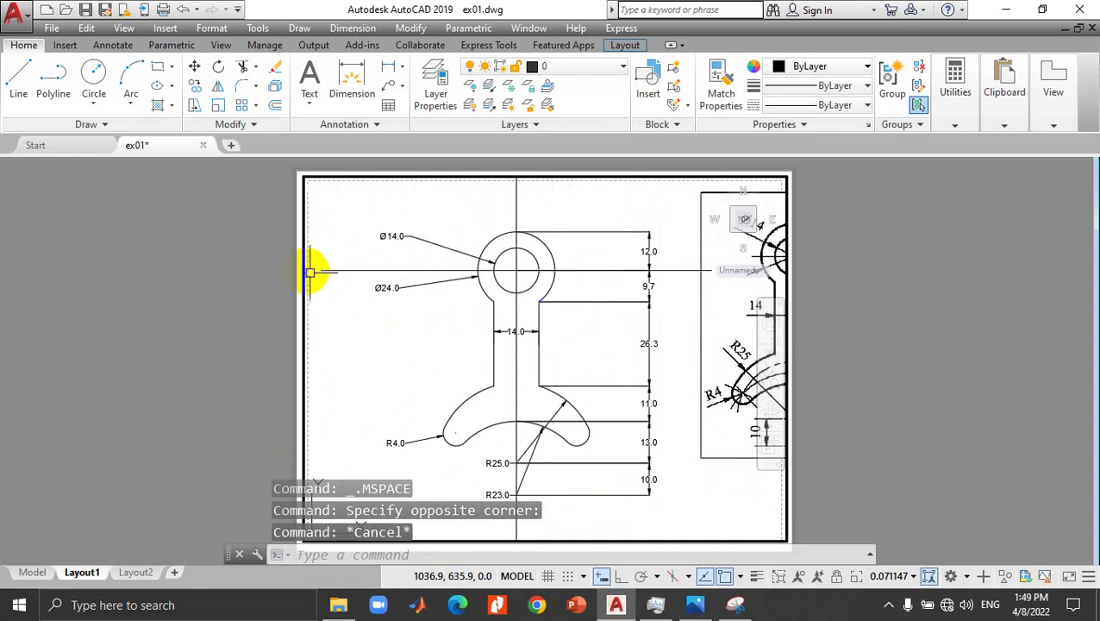
{"action": "left_click", "coordinate": [85, 10]}
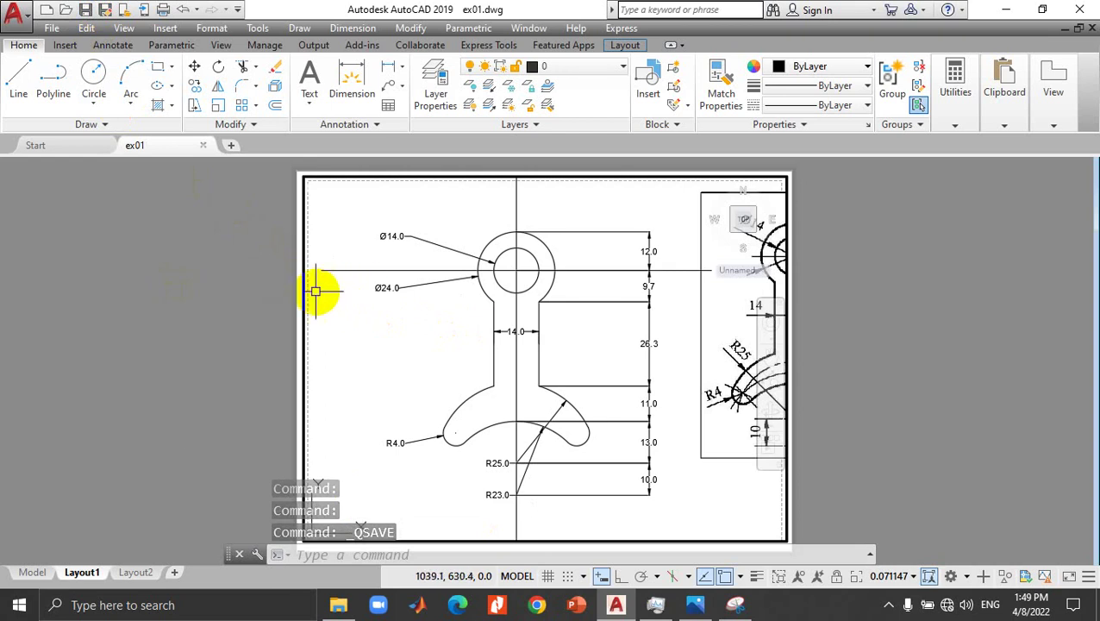
Step: Open the Plot dialog for Layout1 via the application menu's Print options
{"action": "left_click", "coordinate": [20, 24]}
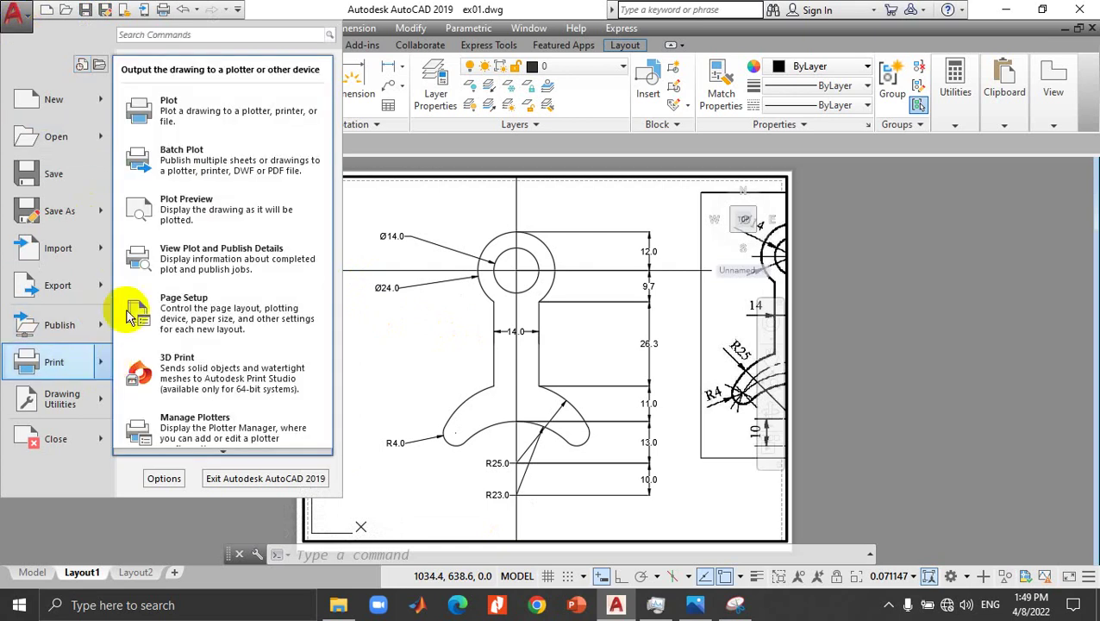
{"action": "mouse_move", "coordinate": [53, 362]}
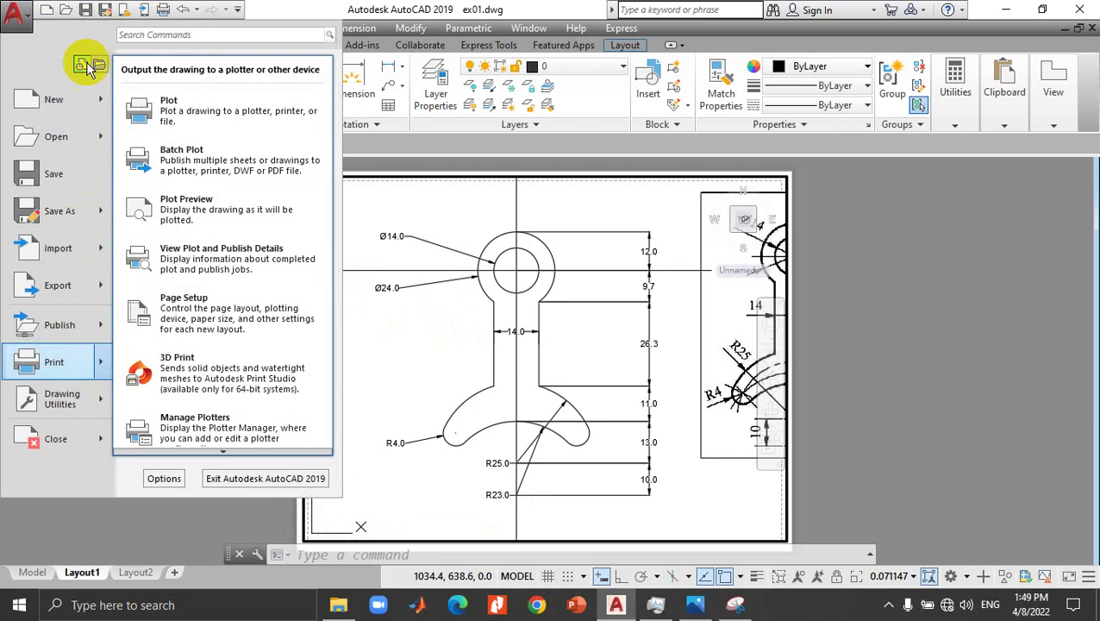
{"action": "left_click", "coordinate": [12, 24]}
{"action": "left_click", "coordinate": [12, 24]}
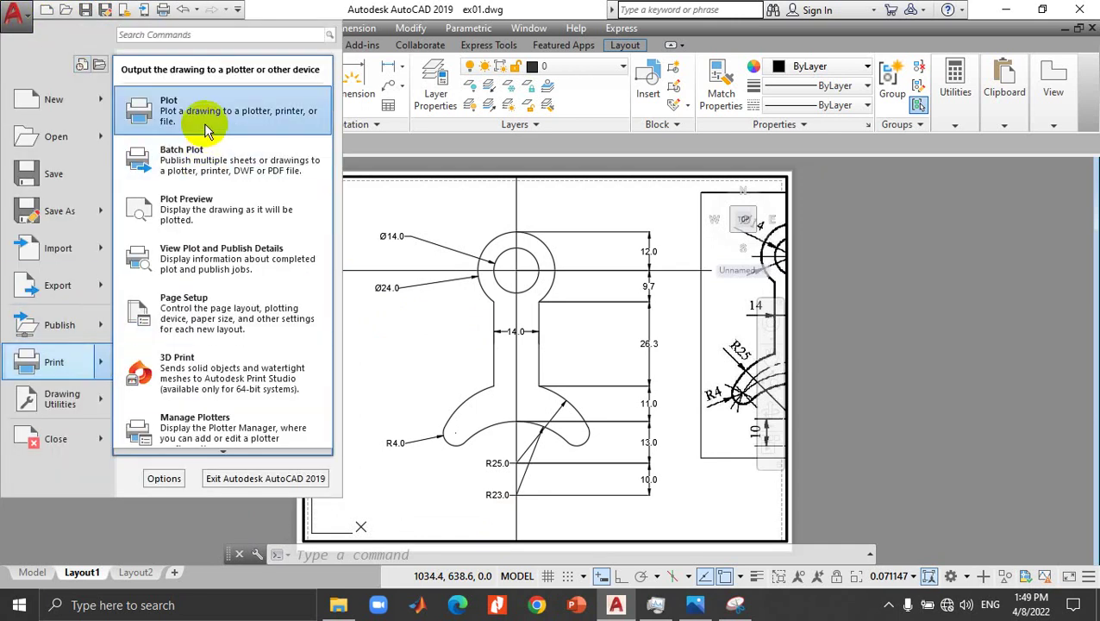
{"action": "left_click", "coordinate": [195, 110]}
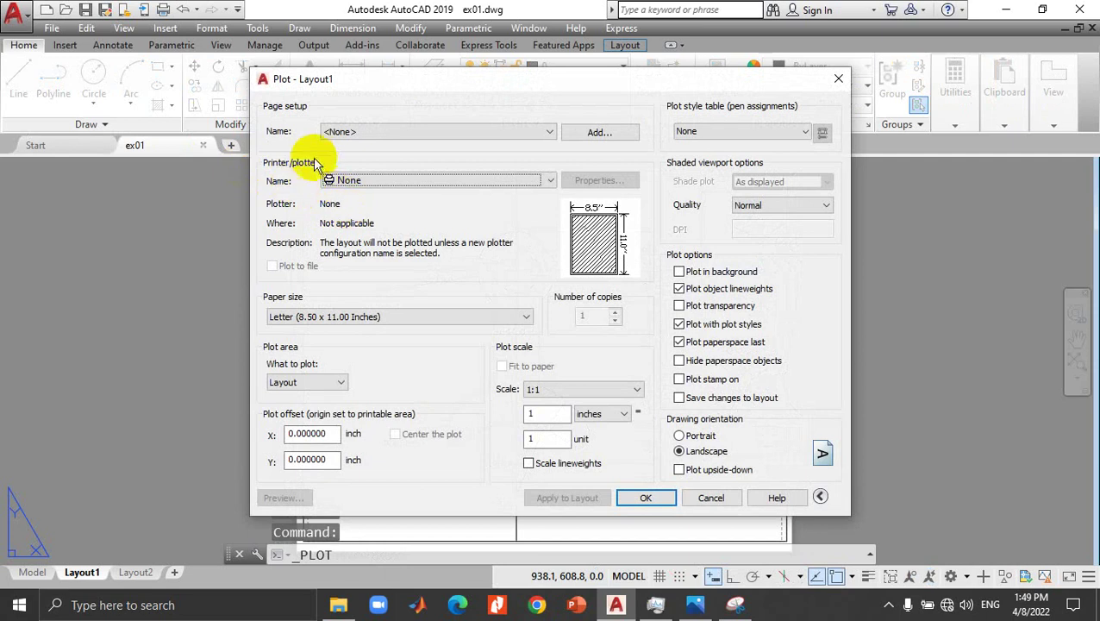
Step: Browse the Plot dialog's saved page setup list without changing it
{"action": "left_click", "coordinate": [327, 132]}
{"action": "left_click", "coordinate": [336, 143]}
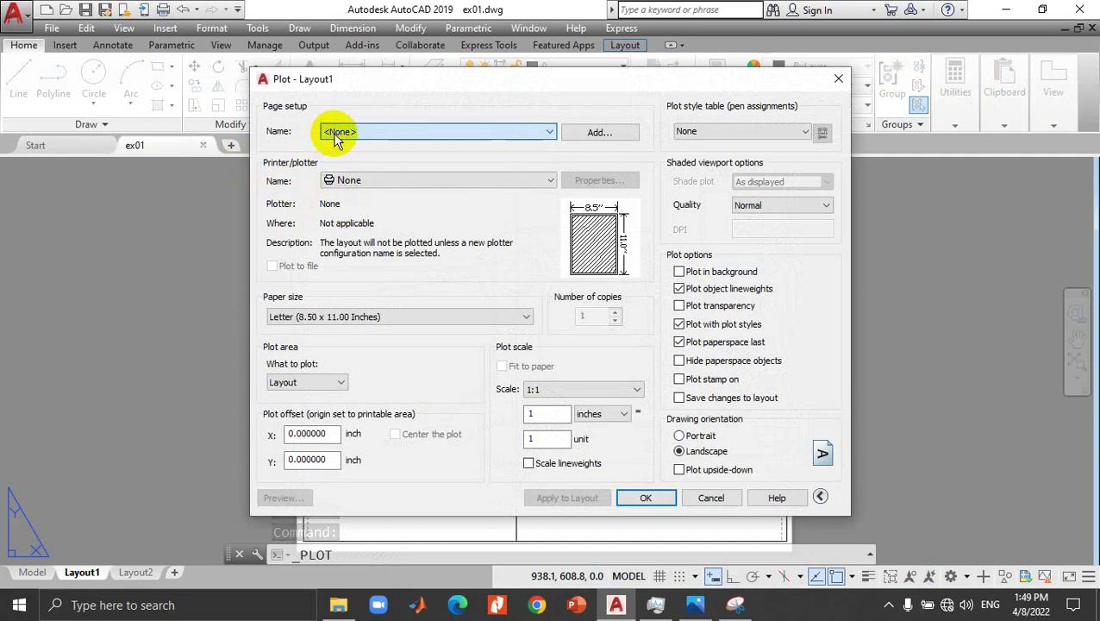
{"action": "left_click", "coordinate": [418, 135]}
{"action": "left_click", "coordinate": [419, 136]}
{"action": "left_click", "coordinate": [420, 138]}
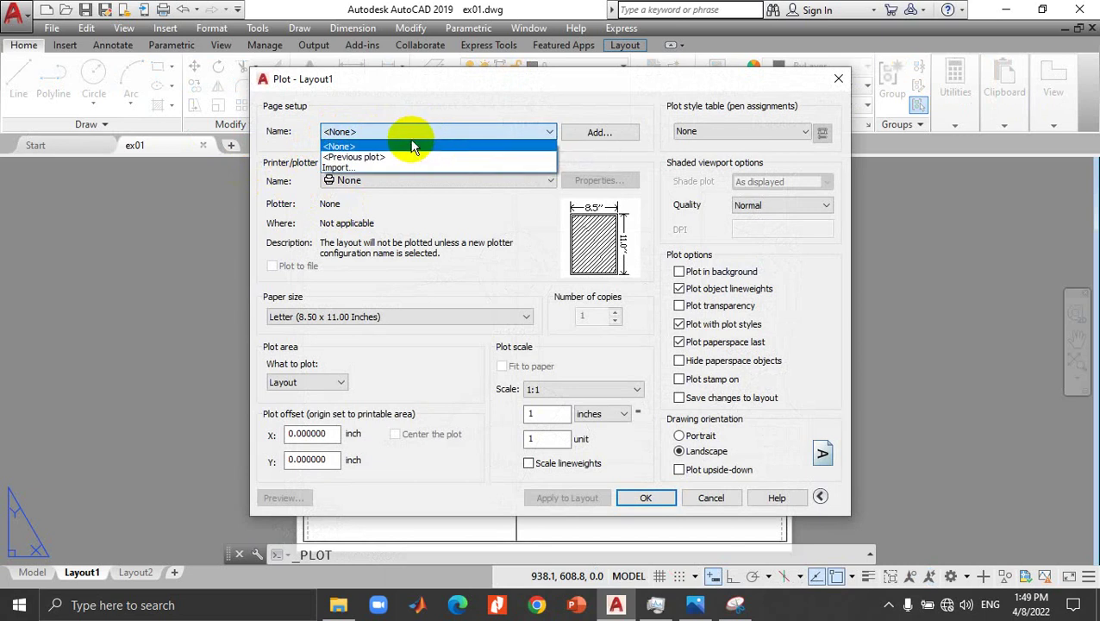
{"action": "left_click", "coordinate": [406, 136]}
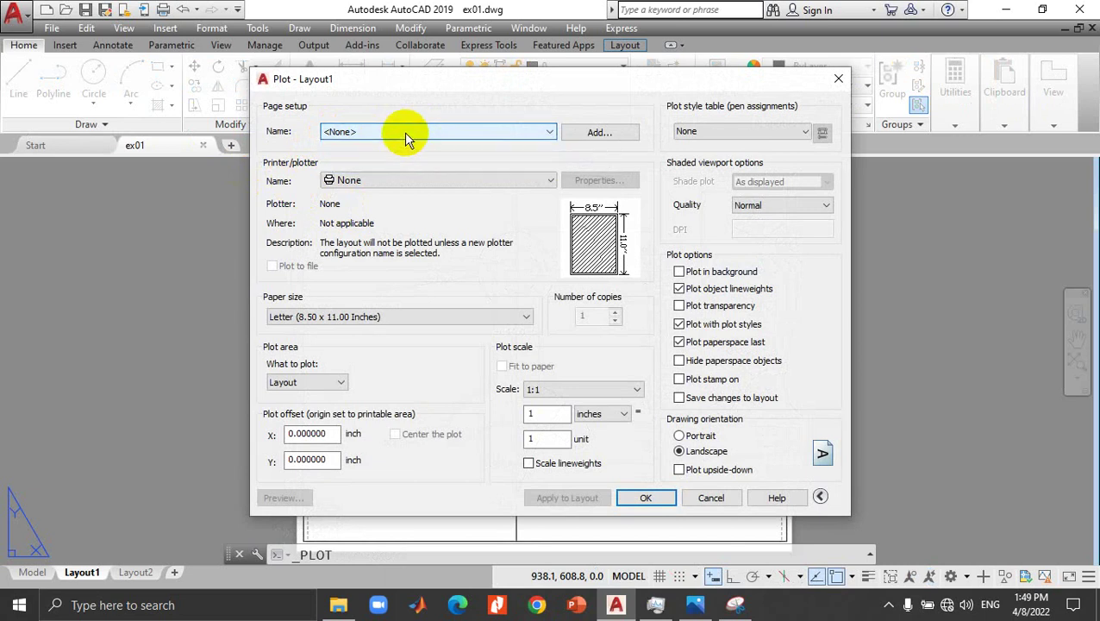
Step: Add a new named page setup and bring up the printer/plotter list
{"action": "left_click", "coordinate": [582, 138]}
{"action": "type", "text": "arafa"}
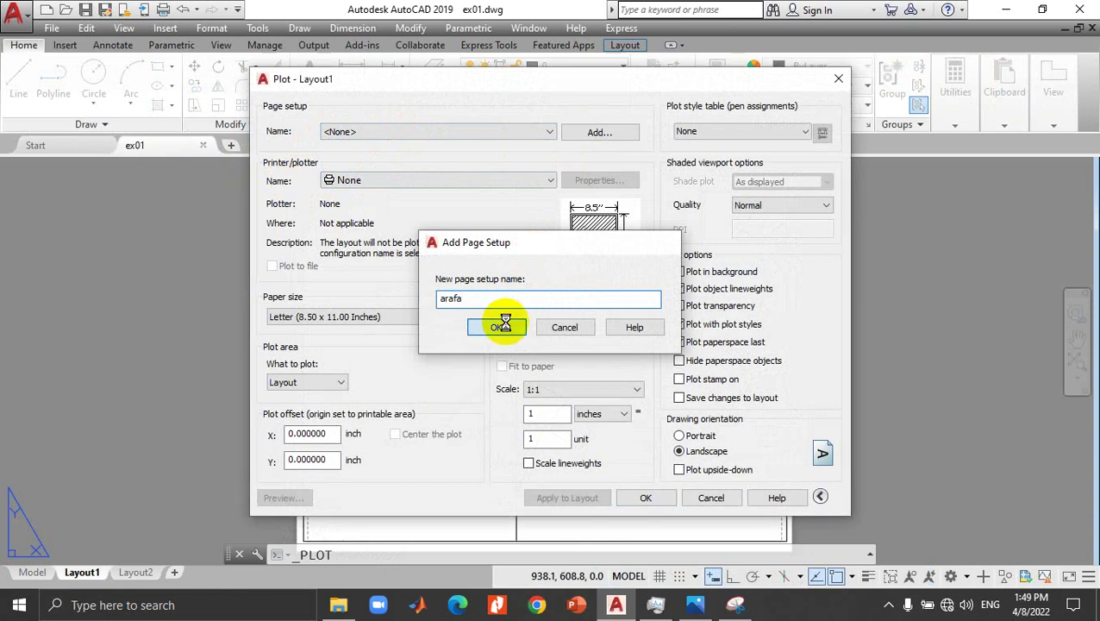
{"action": "left_click", "coordinate": [496, 327]}
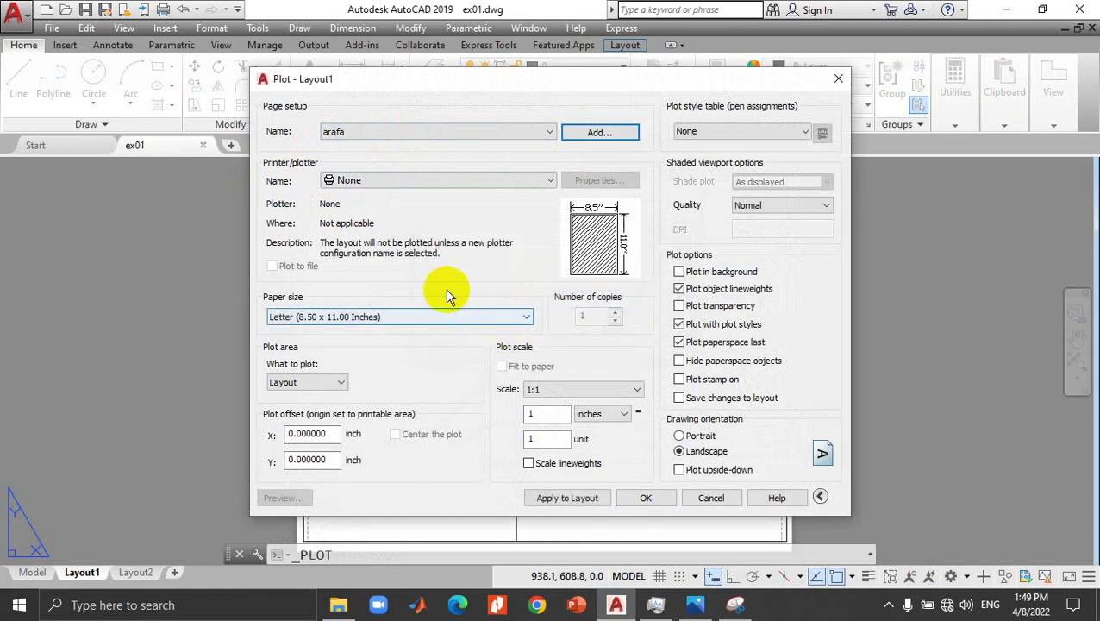
{"action": "left_click", "coordinate": [347, 183]}
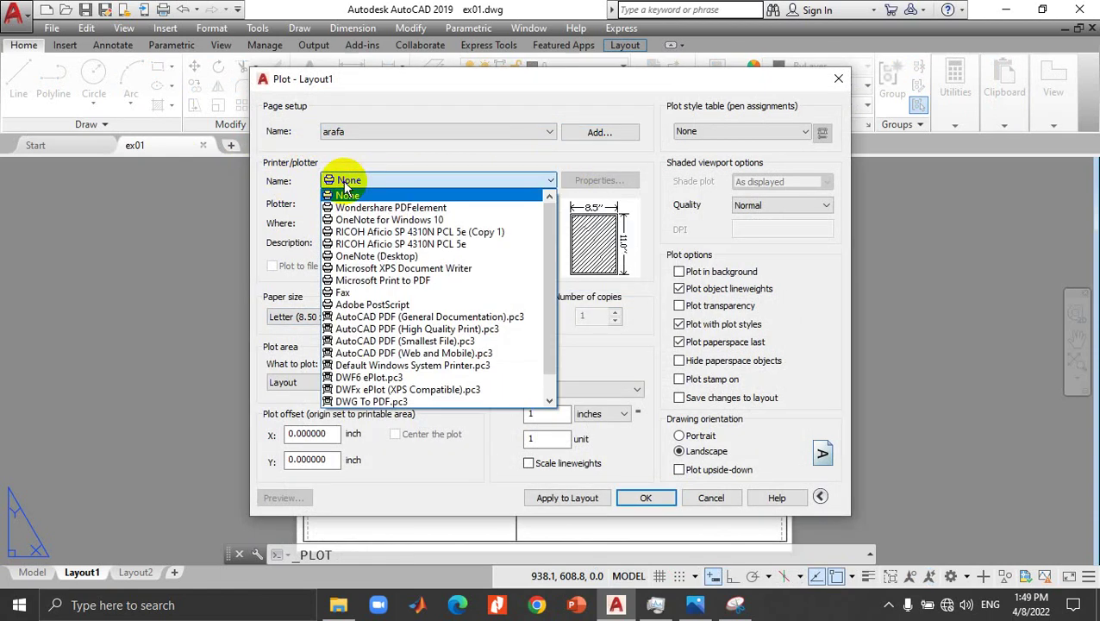
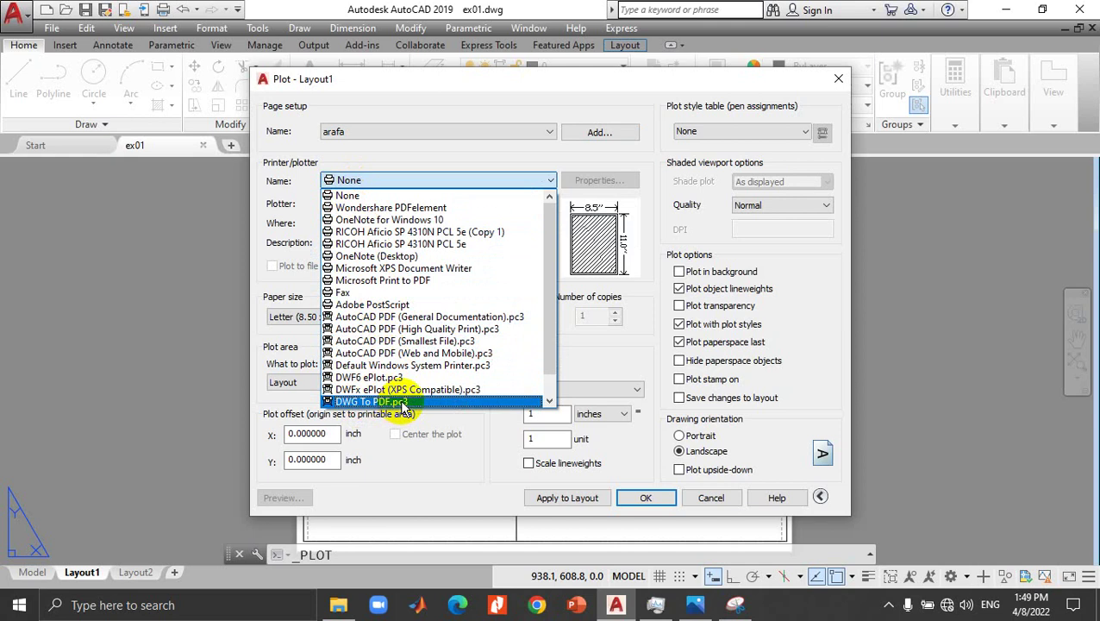
Step: Choose DWG To PDF.pc3 as the plotter for Layout1
{"action": "scroll", "coordinate": [402, 406], "scroll_direction": "down", "scroll_amount": 1}
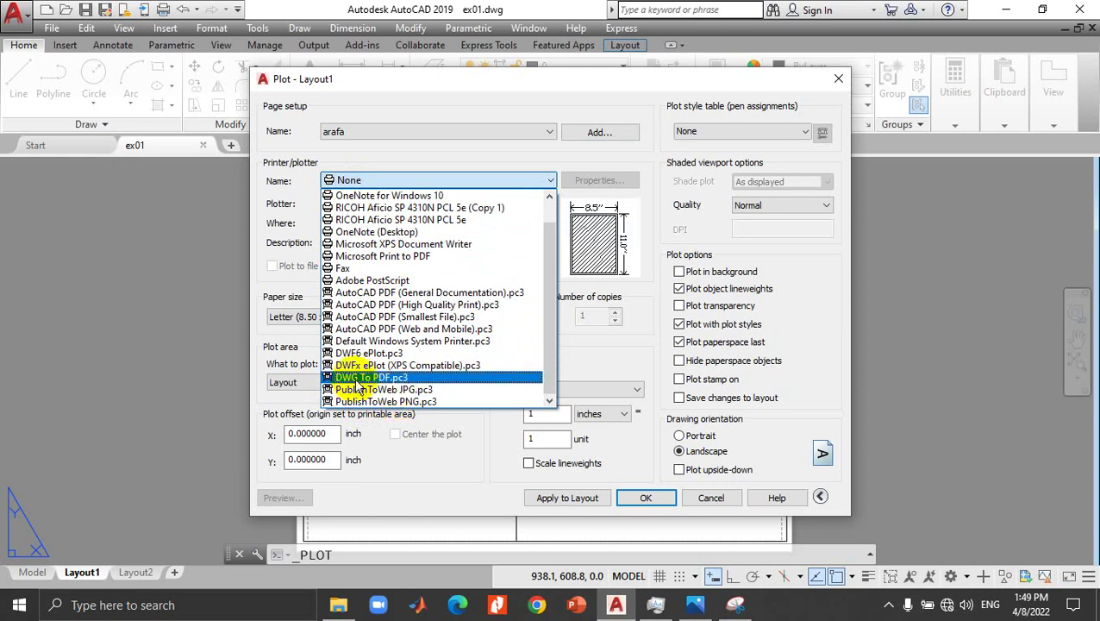
{"action": "left_click", "coordinate": [309, 179]}
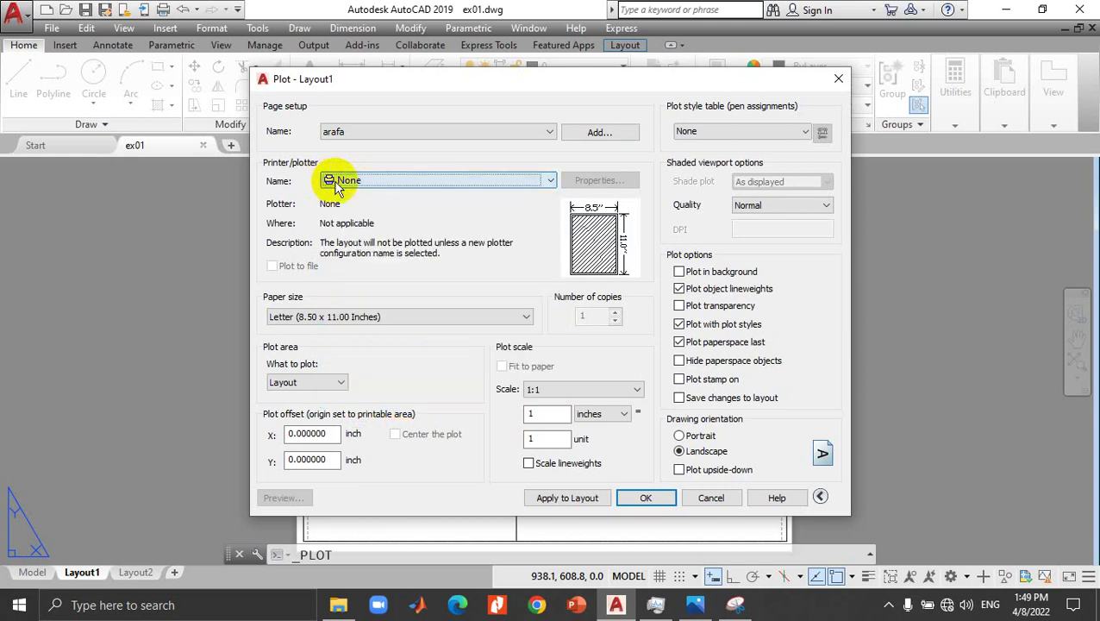
{"action": "left_click", "coordinate": [336, 183]}
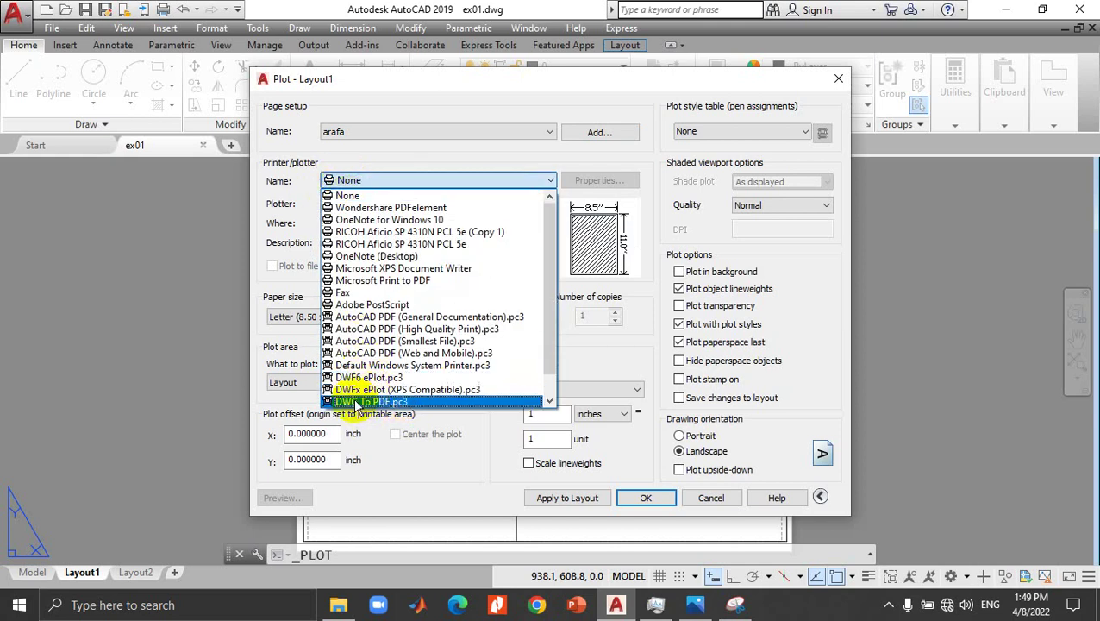
{"action": "left_click", "coordinate": [402, 406]}
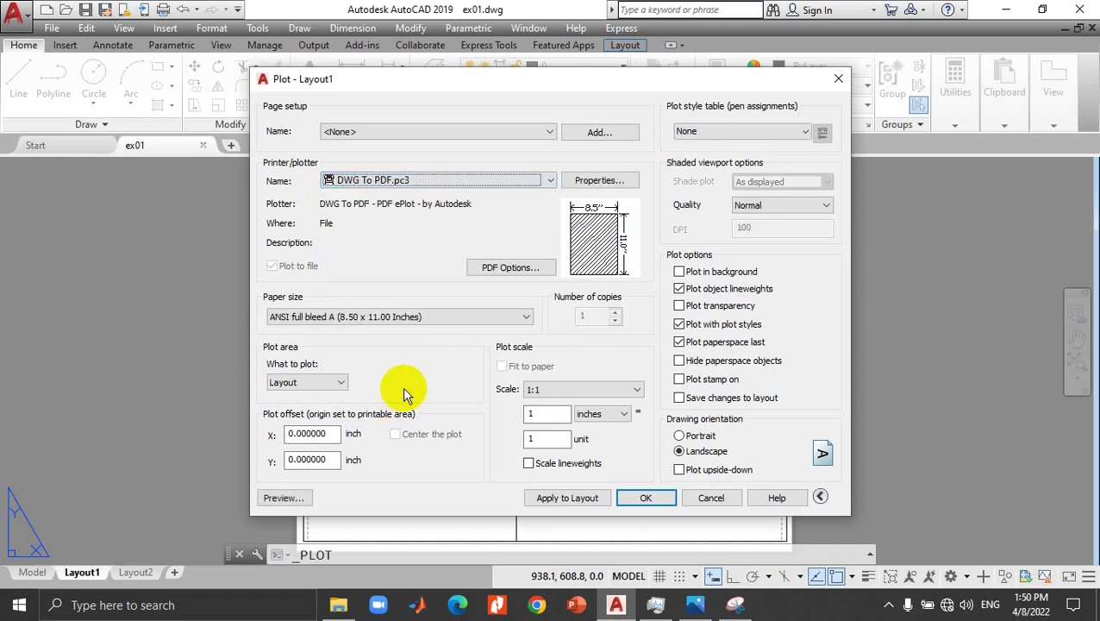
Step: Set the paper size to ISO A4 (297.00 x 210.00 MM) and start the plot
{"action": "left_click", "coordinate": [358, 318]}
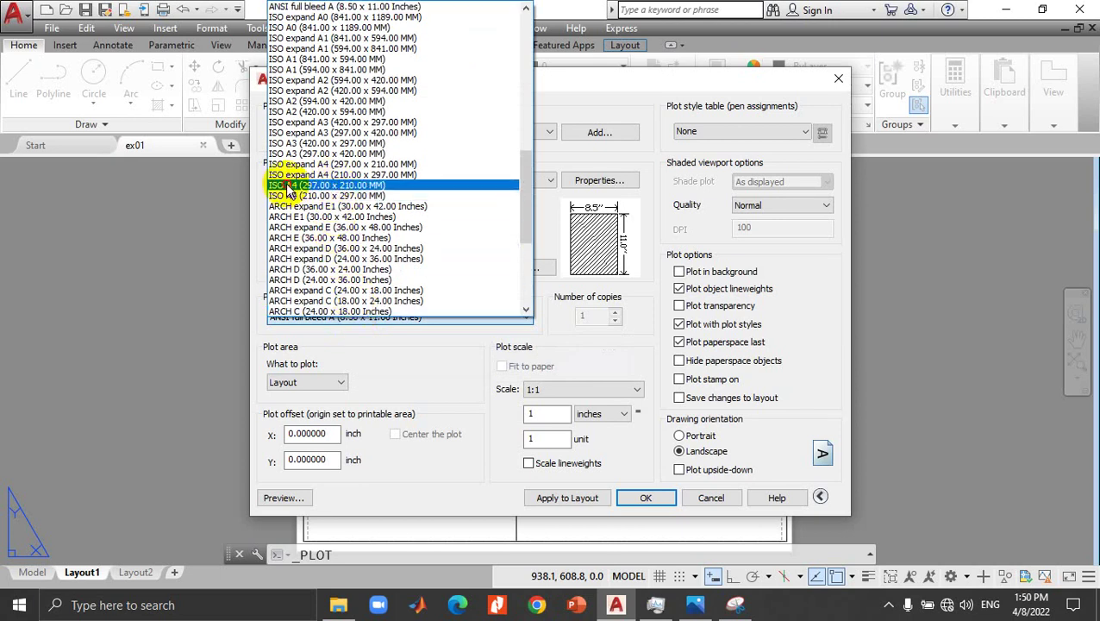
{"action": "left_click", "coordinate": [287, 188]}
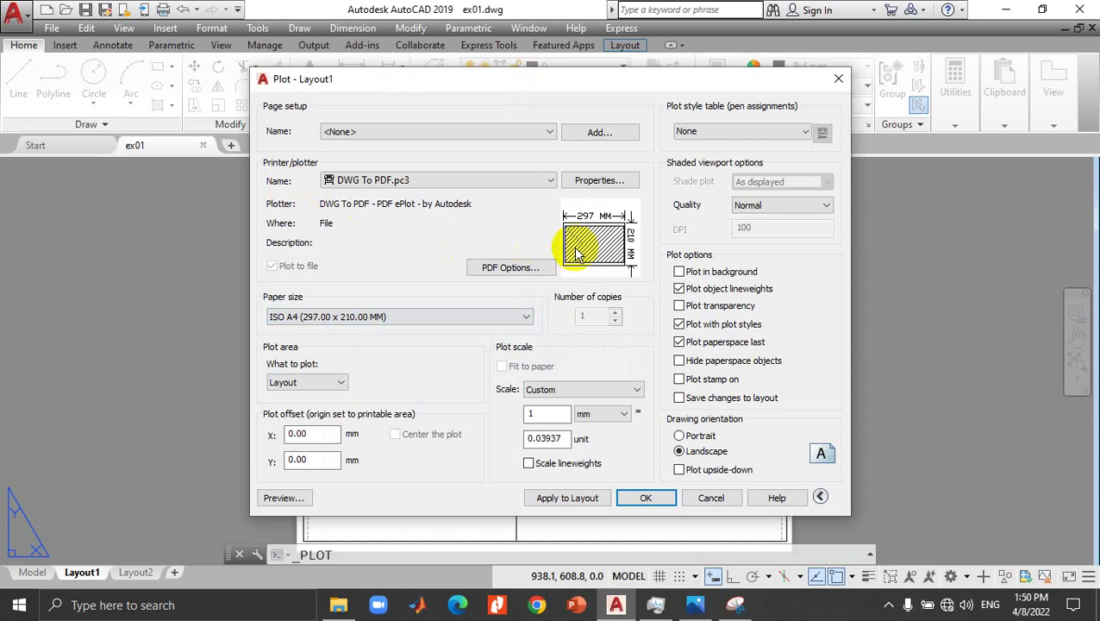
{"action": "left_click", "coordinate": [366, 316]}
{"action": "left_click", "coordinate": [297, 314]}
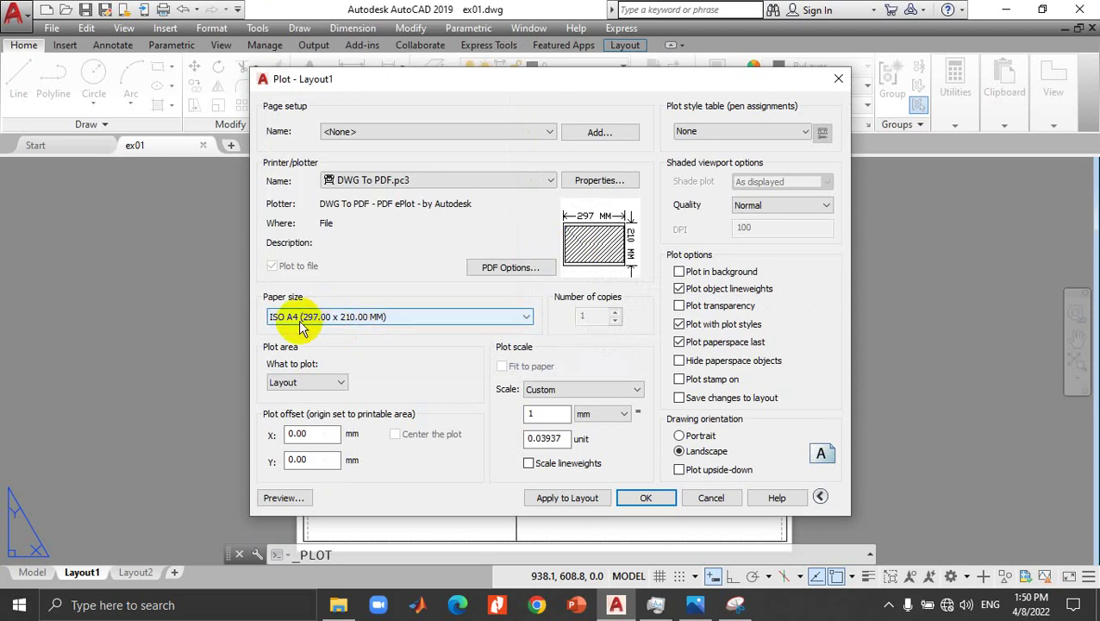
{"action": "left_click", "coordinate": [295, 321]}
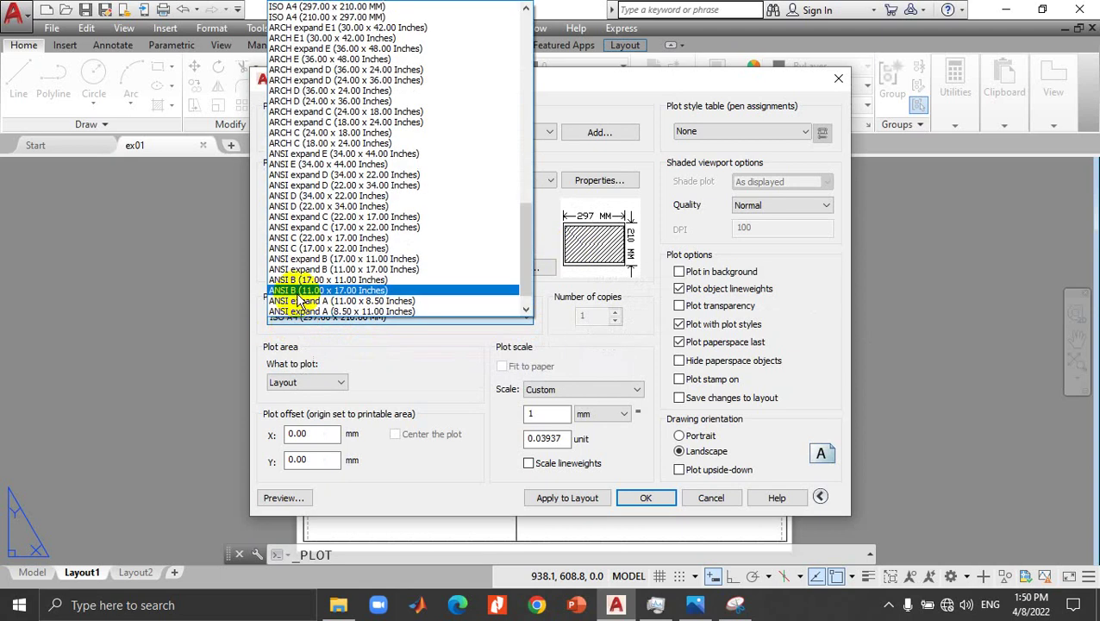
{"action": "scroll", "coordinate": [315, 176], "scroll_direction": "down", "scroll_amount": 1}
{"action": "scroll", "coordinate": [314, 177], "scroll_direction": "up", "scroll_amount": 2}
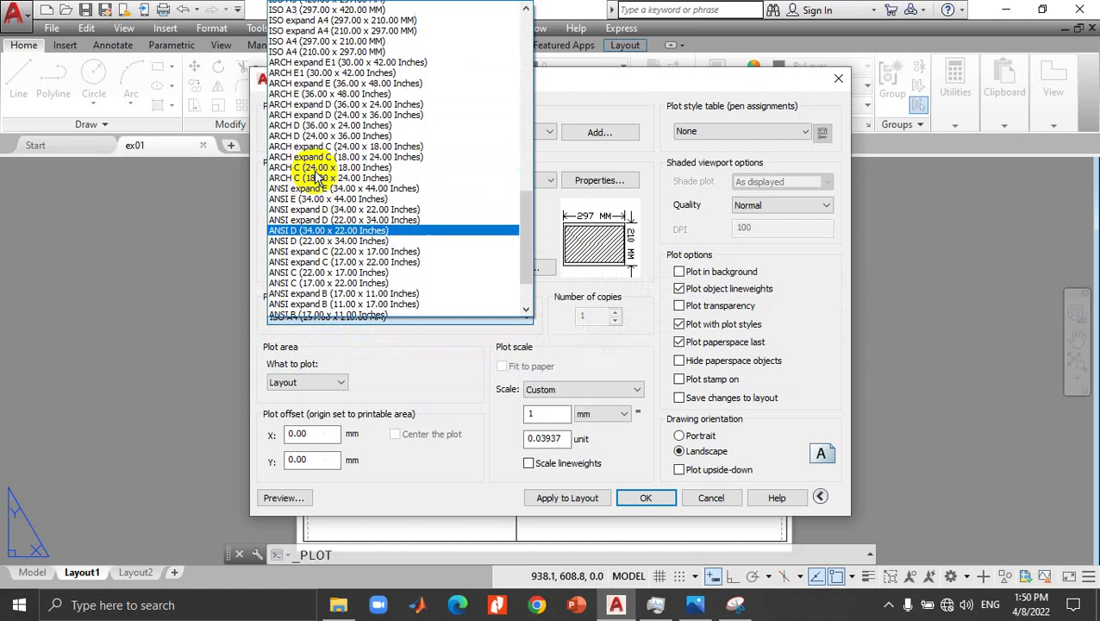
{"action": "scroll", "coordinate": [314, 173], "scroll_direction": "up", "scroll_amount": 2}
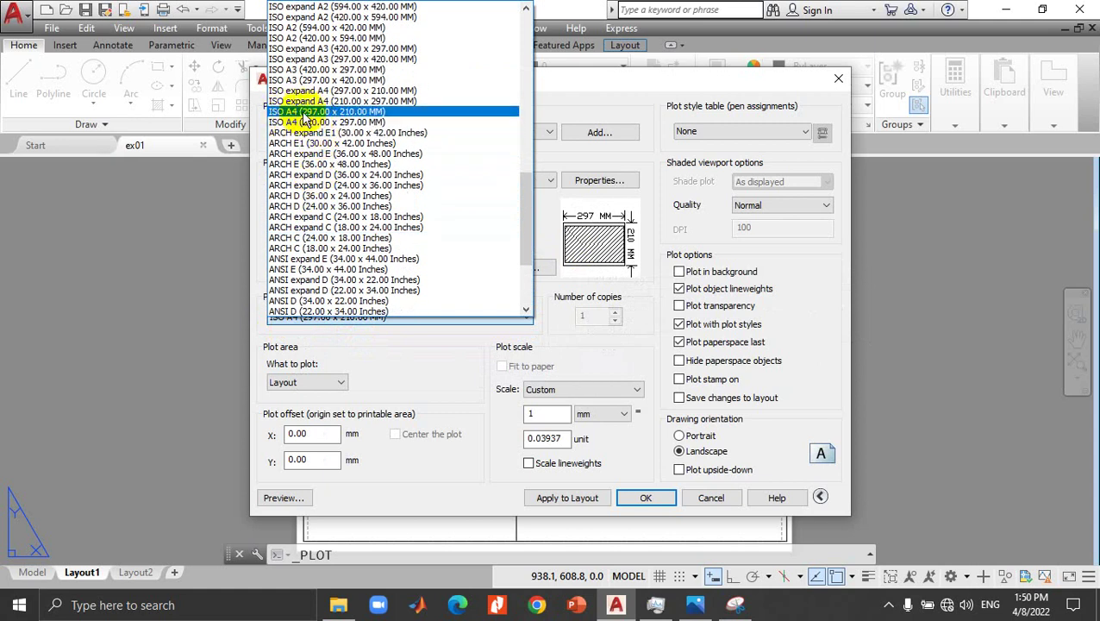
{"action": "left_click", "coordinate": [355, 112]}
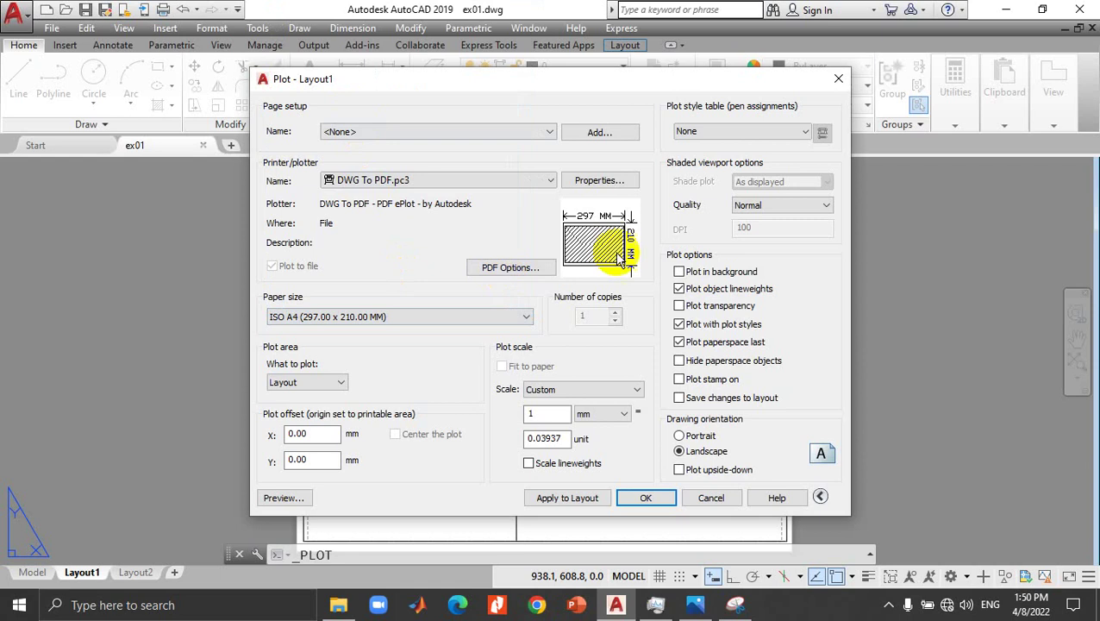
{"action": "left_click", "coordinate": [648, 500]}
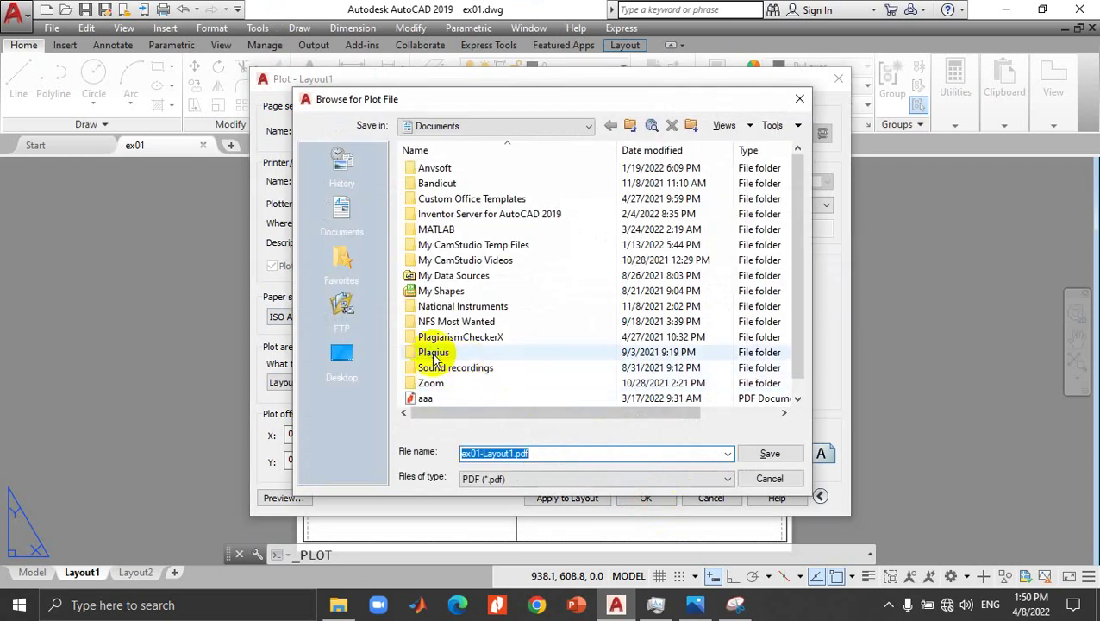
Step: Save the plot as ex01-Layout1.pdf in Desktop > auto examples > college
{"action": "left_click", "coordinate": [357, 352]}
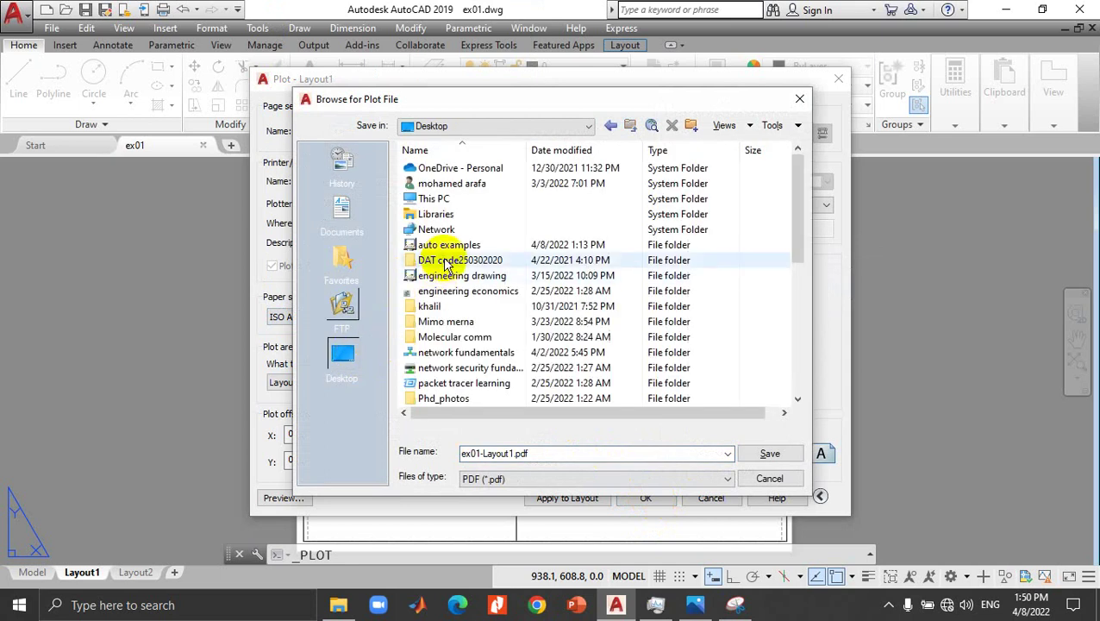
{"action": "double_click", "coordinate": [446, 249]}
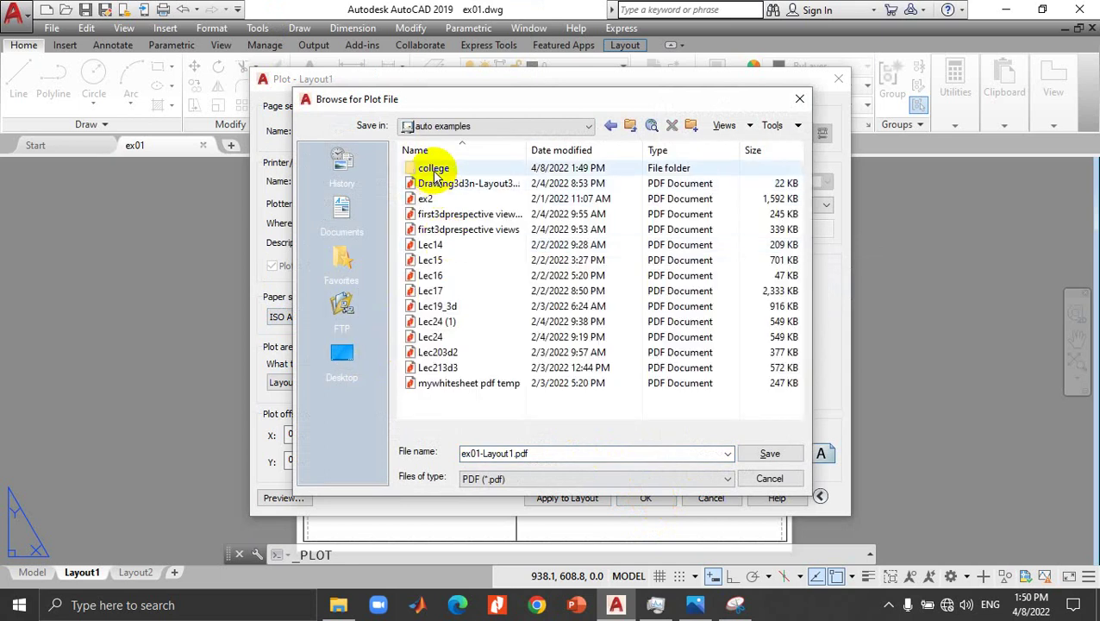
{"action": "double_click", "coordinate": [435, 168]}
{"action": "left_click", "coordinate": [464, 459]}
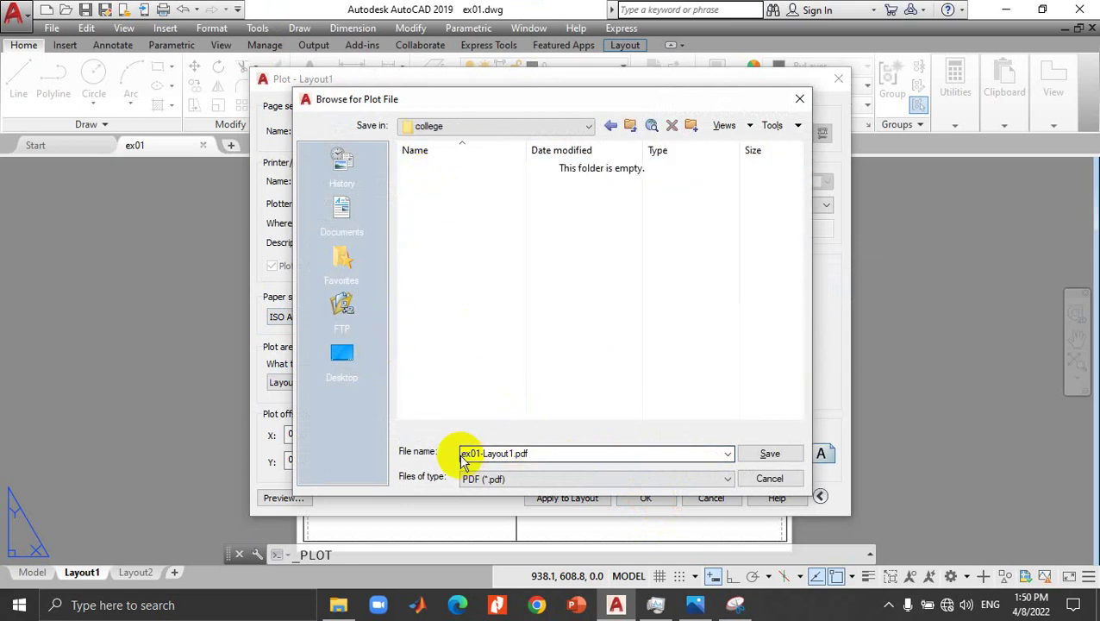
{"action": "left_click", "coordinate": [748, 453]}
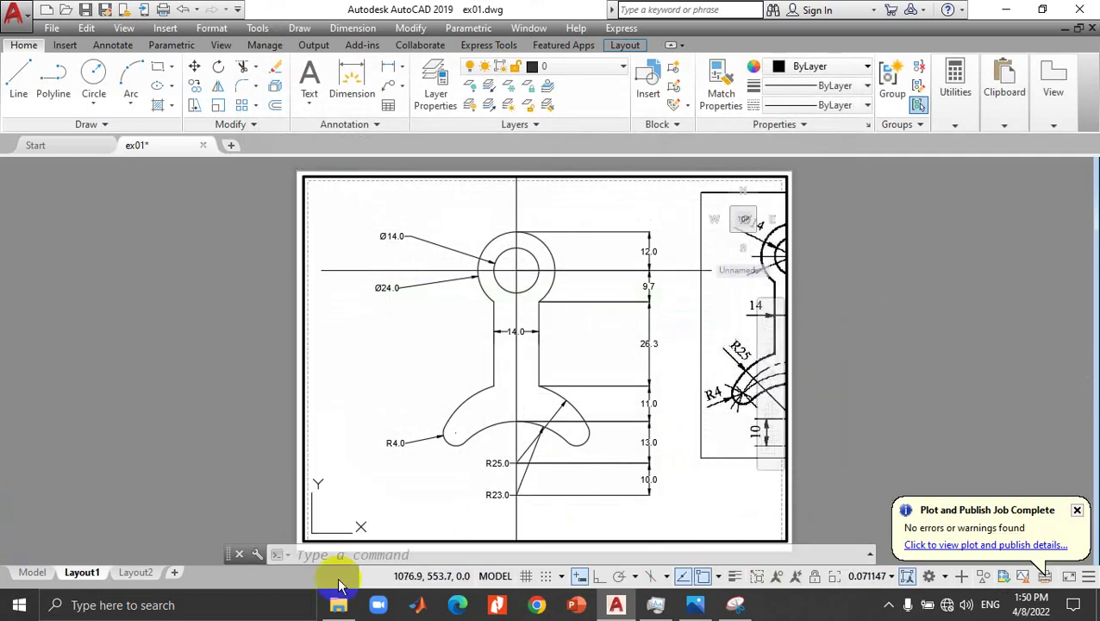
Step: Open ex01-Layout1.pdf from the college folder in File Explorer
{"action": "left_click", "coordinate": [336, 606]}
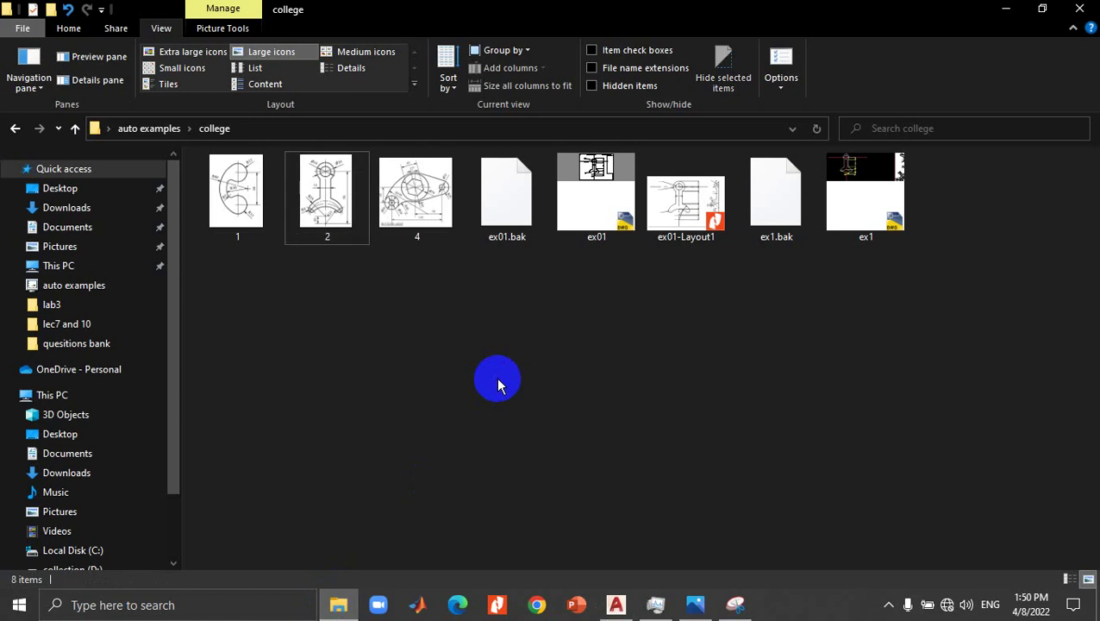
{"action": "left_click", "coordinate": [684, 238]}
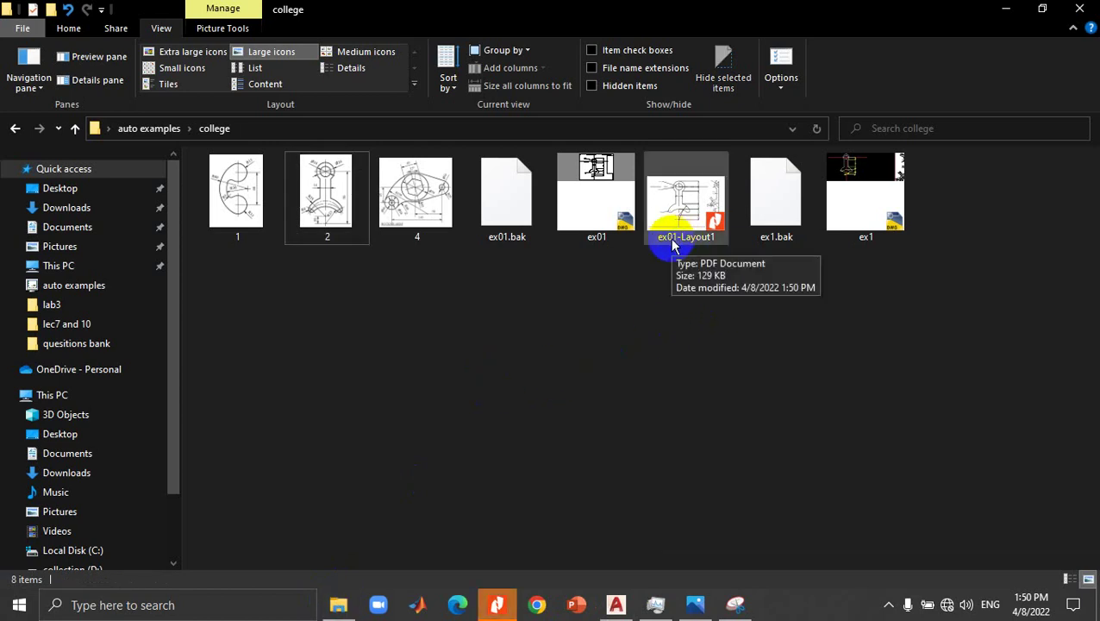
{"action": "double_click", "coordinate": [674, 245]}
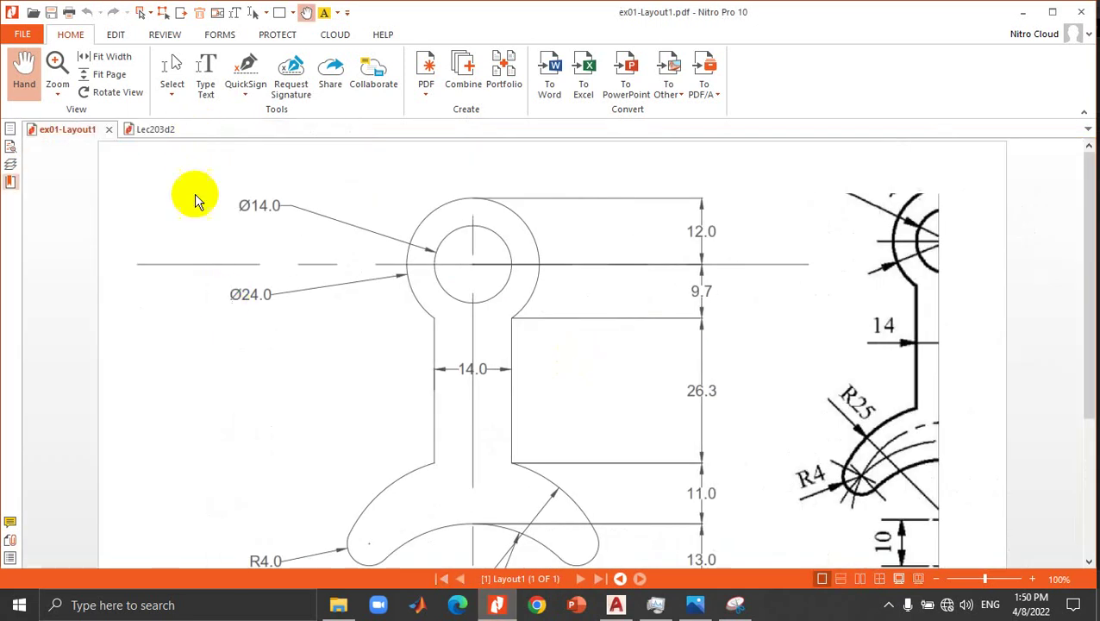
Step: Scroll through the exported bracket PDF in Nitro Pro, then return to AutoCAD
{"action": "scroll", "coordinate": [226, 299], "scroll_direction": "down", "scroll_amount": 1}
{"action": "scroll", "coordinate": [230, 304], "scroll_direction": "down", "scroll_amount": 1}
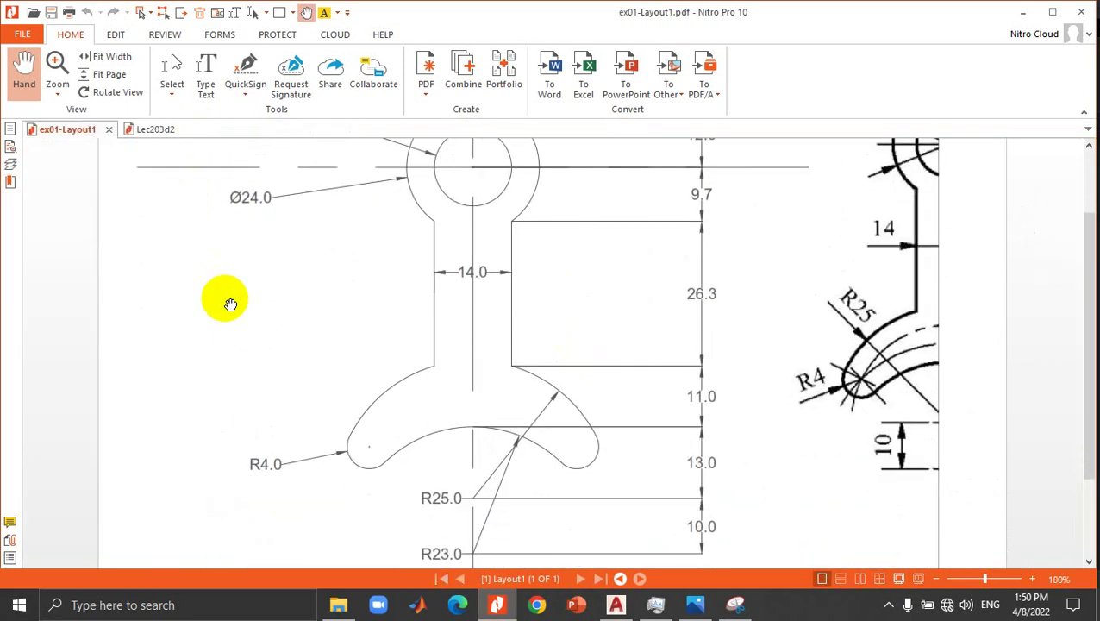
{"action": "scroll", "coordinate": [230, 304], "scroll_direction": "down", "scroll_amount": 1, "text": "ctrl"}
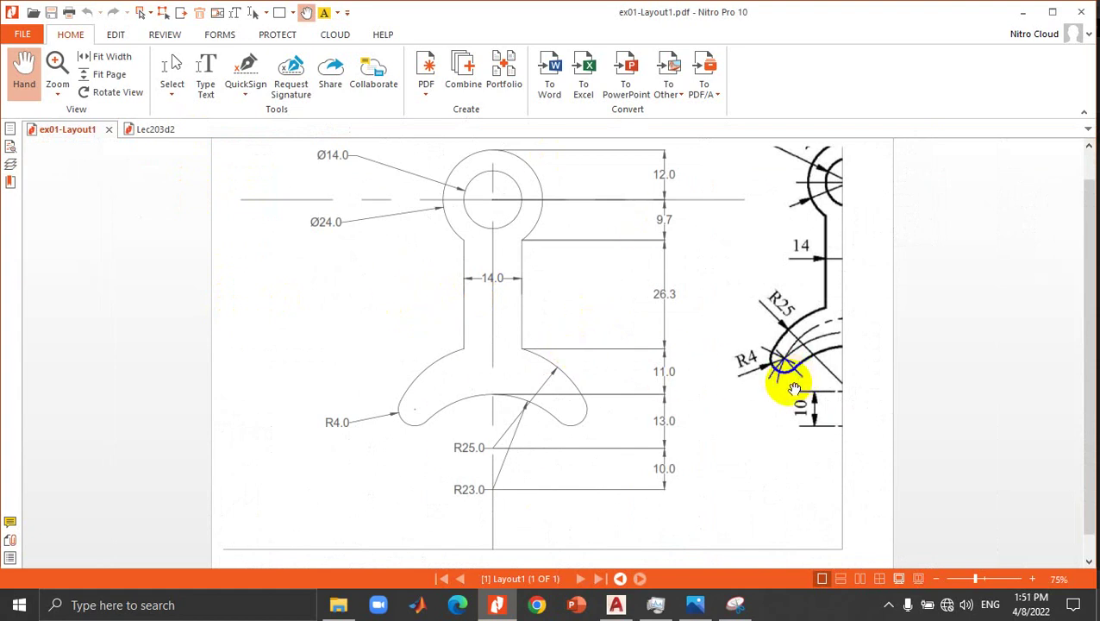
{"action": "left_click", "coordinate": [619, 604]}
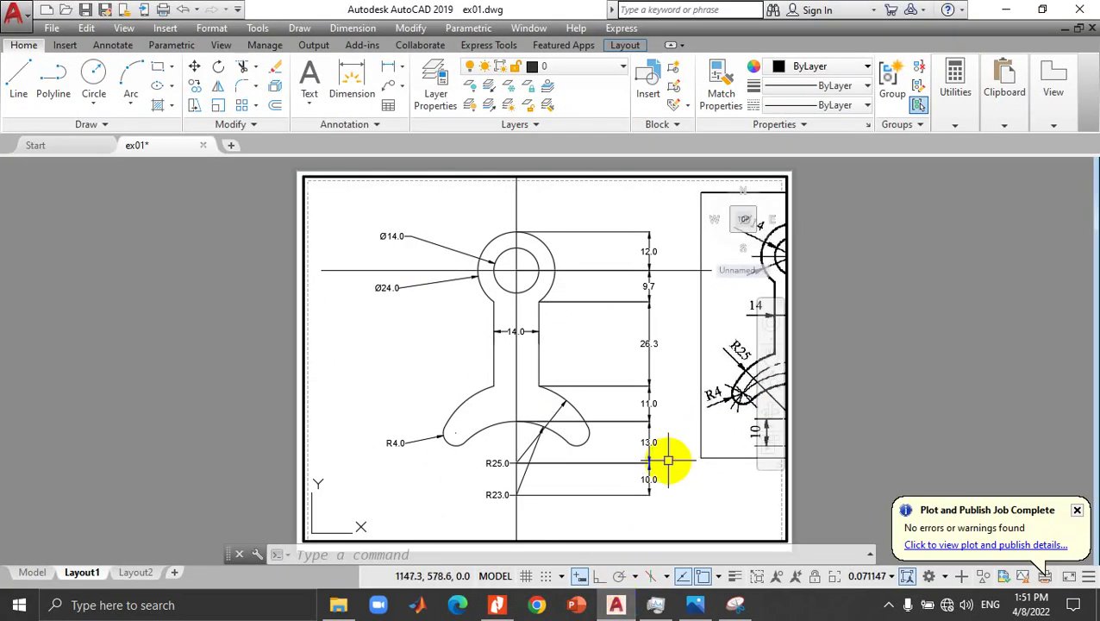
Step: In model space, give layer 0 colour 255 and the center layer red
{"action": "left_click", "coordinate": [32, 573]}
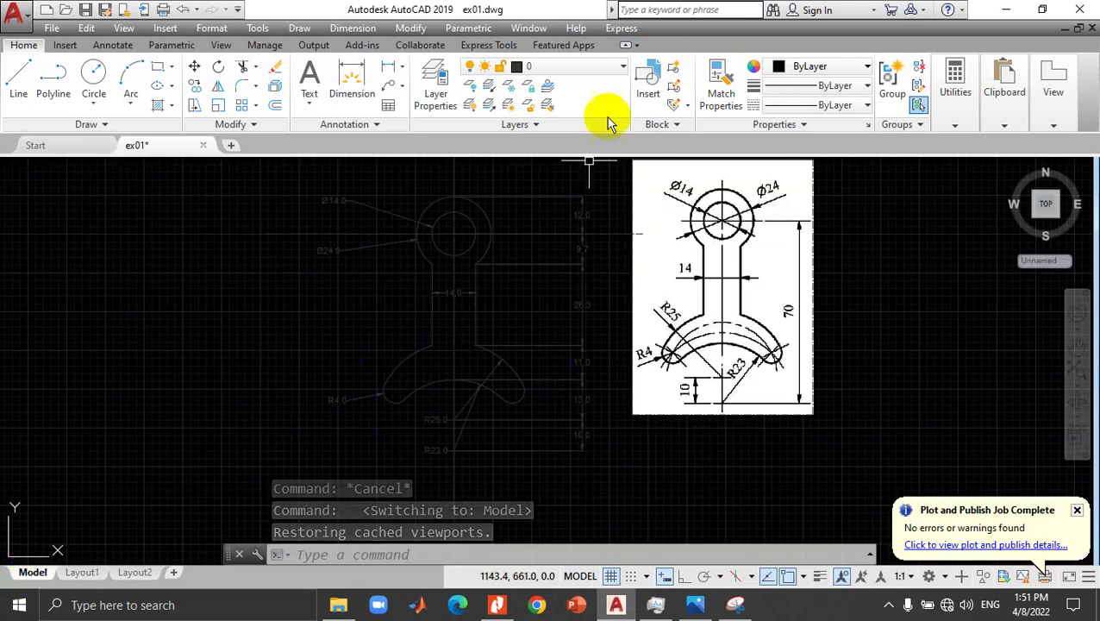
{"action": "left_click", "coordinate": [437, 86]}
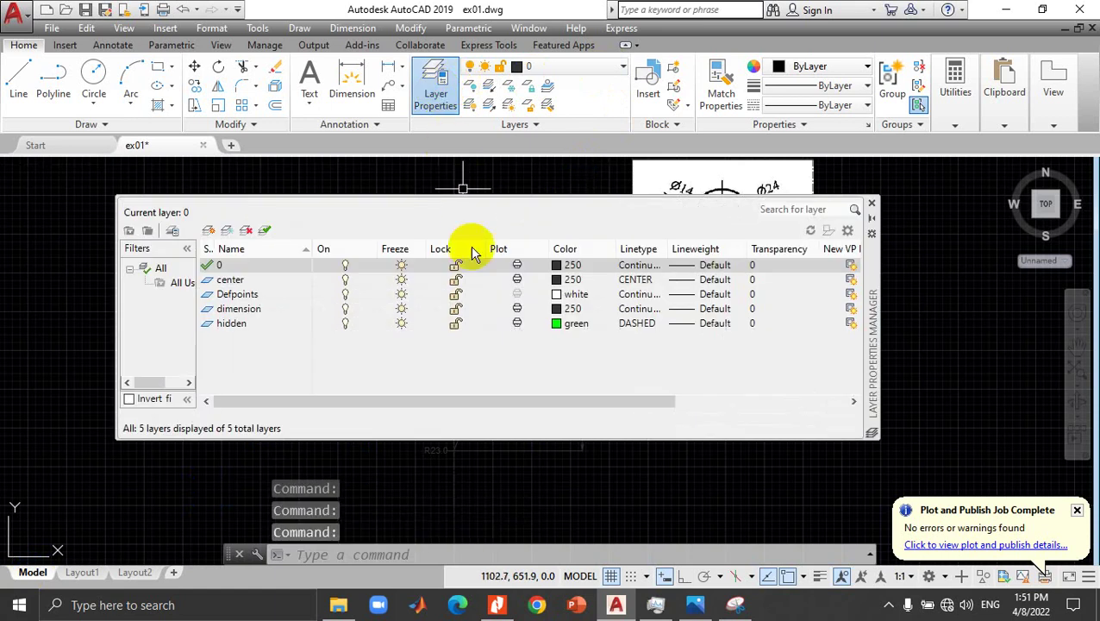
{"action": "left_click", "coordinate": [570, 267]}
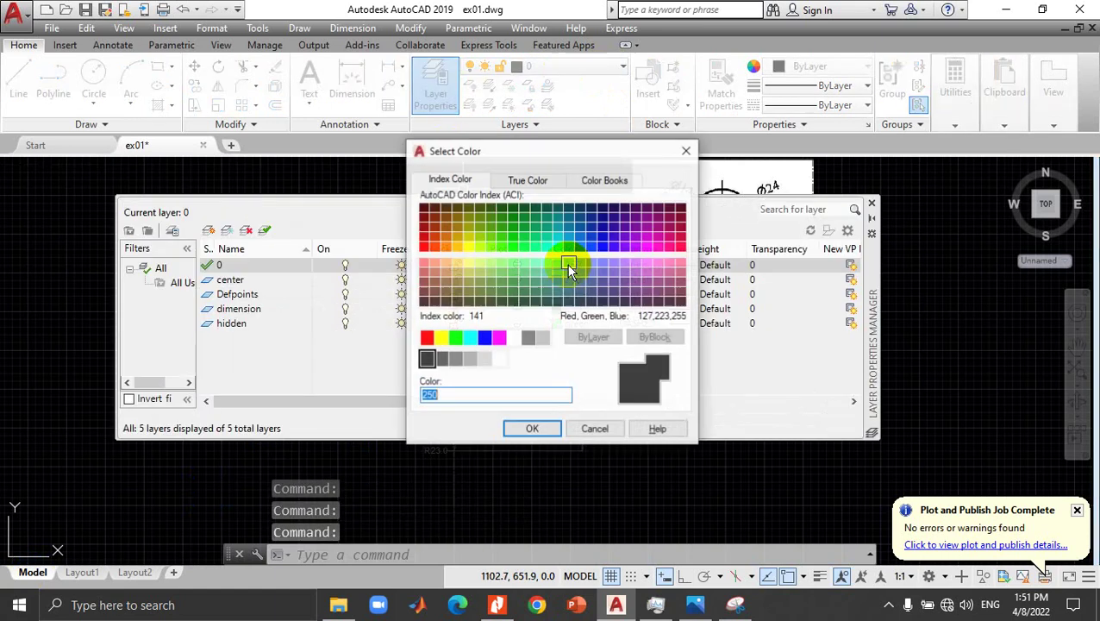
{"action": "left_click", "coordinate": [503, 361]}
{"action": "left_click", "coordinate": [531, 428]}
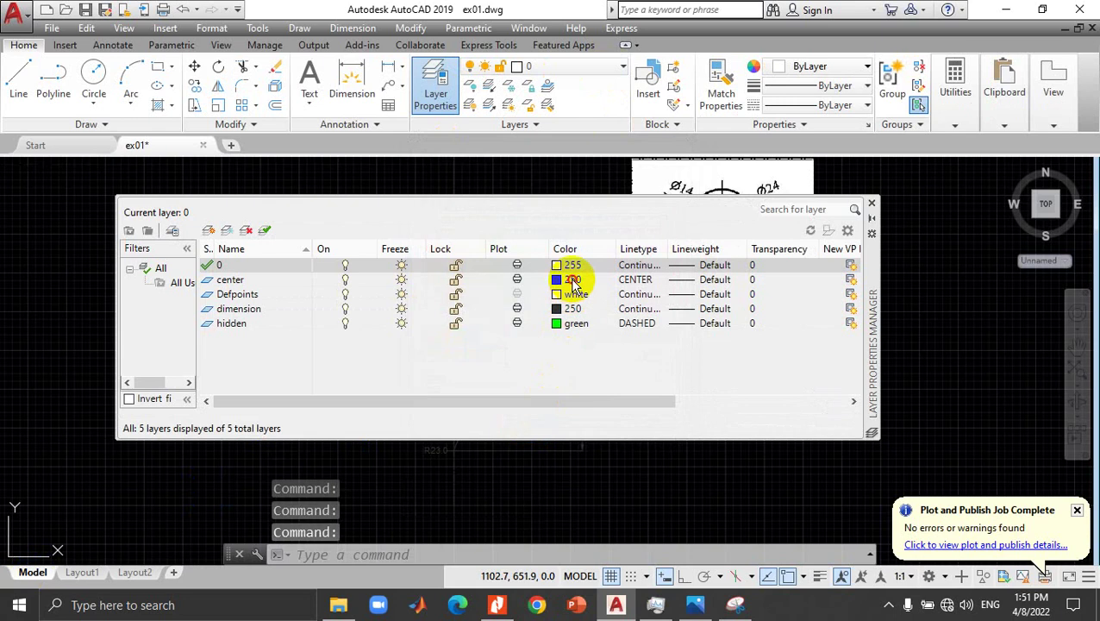
{"action": "left_click", "coordinate": [574, 280]}
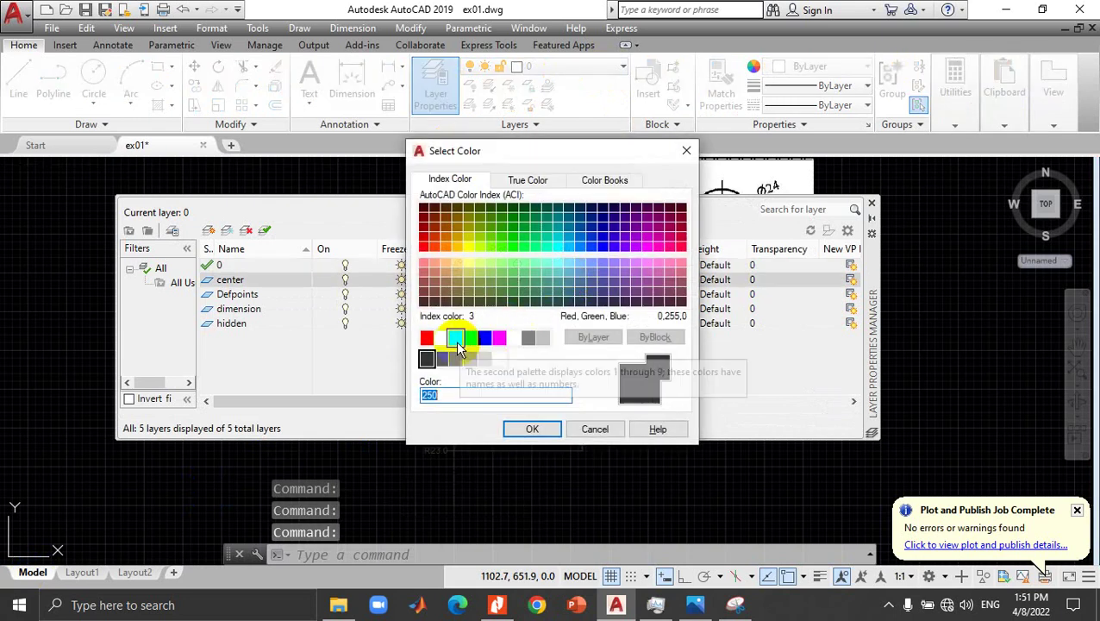
{"action": "left_click", "coordinate": [427, 337]}
{"action": "left_click", "coordinate": [532, 429]}
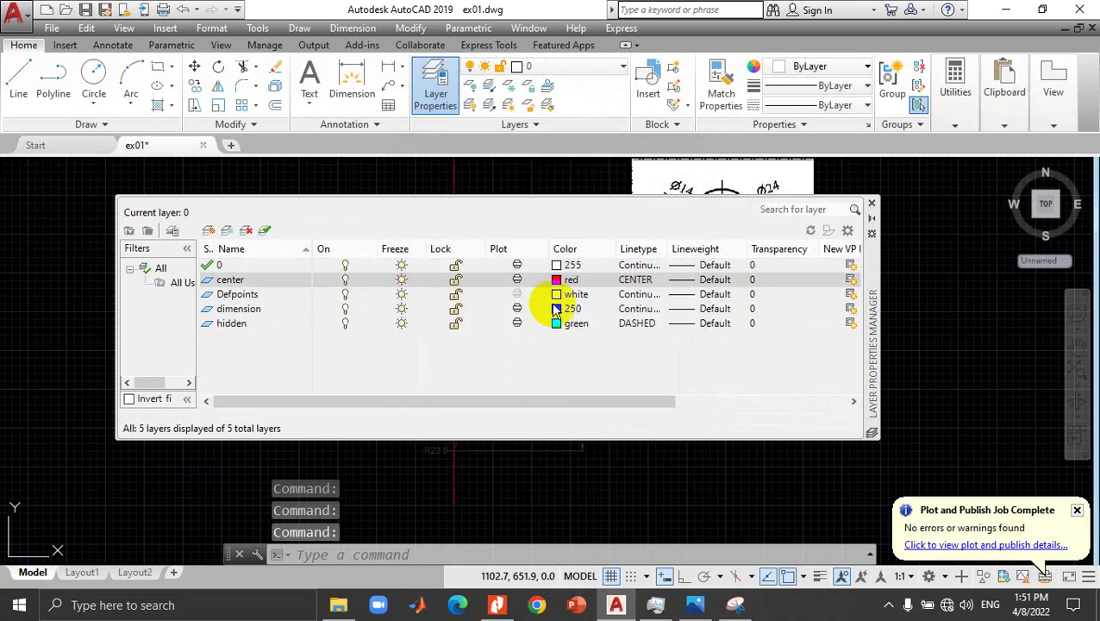
Step: Leave Defpoints white, make the dimension layer yellow, and close Layer Properties
{"action": "left_click", "coordinate": [565, 295]}
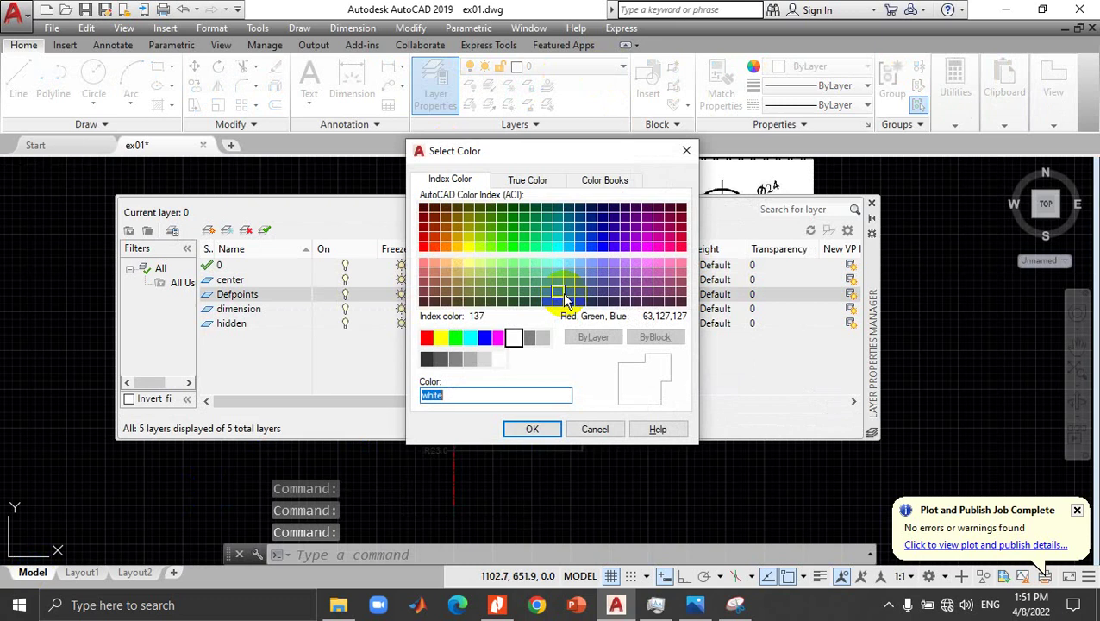
{"action": "left_click", "coordinate": [533, 427]}
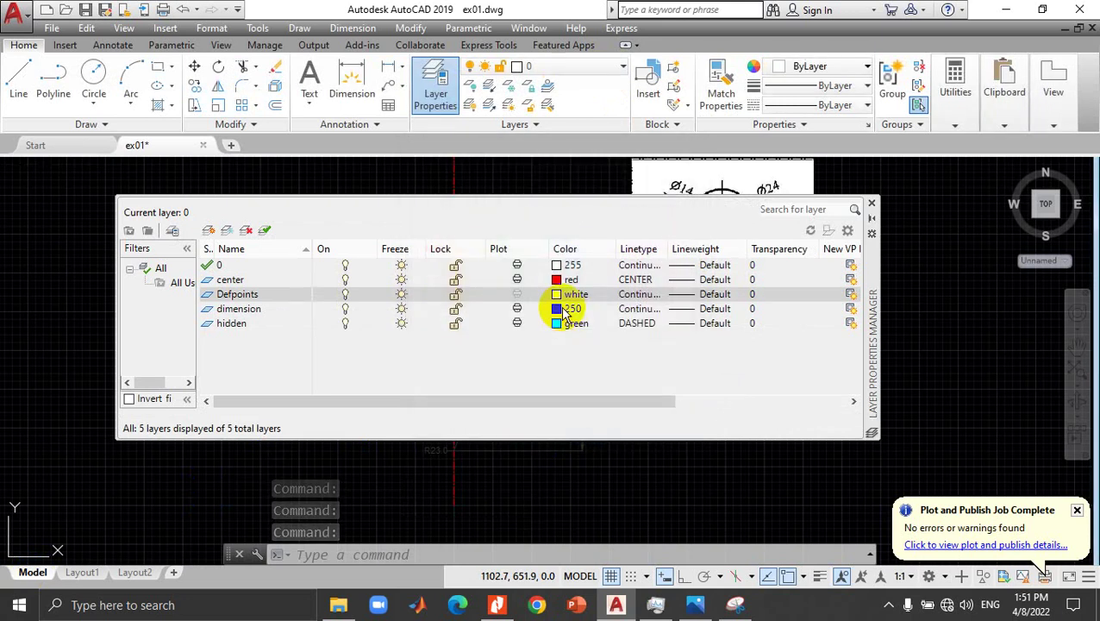
{"action": "left_click", "coordinate": [568, 310]}
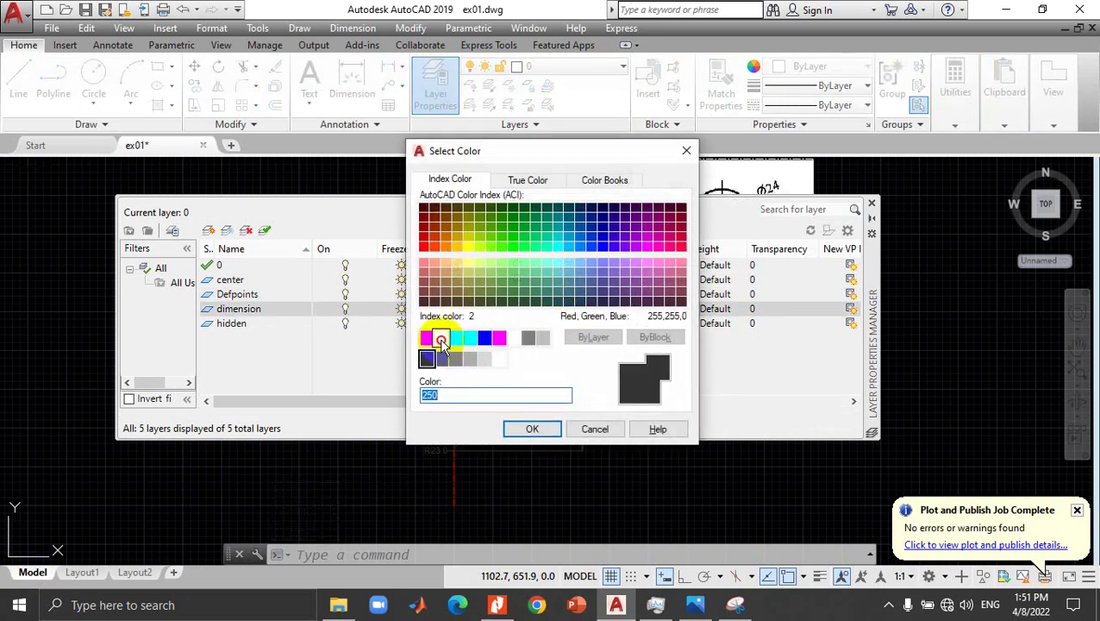
{"action": "left_click", "coordinate": [441, 337]}
{"action": "left_click", "coordinate": [526, 429]}
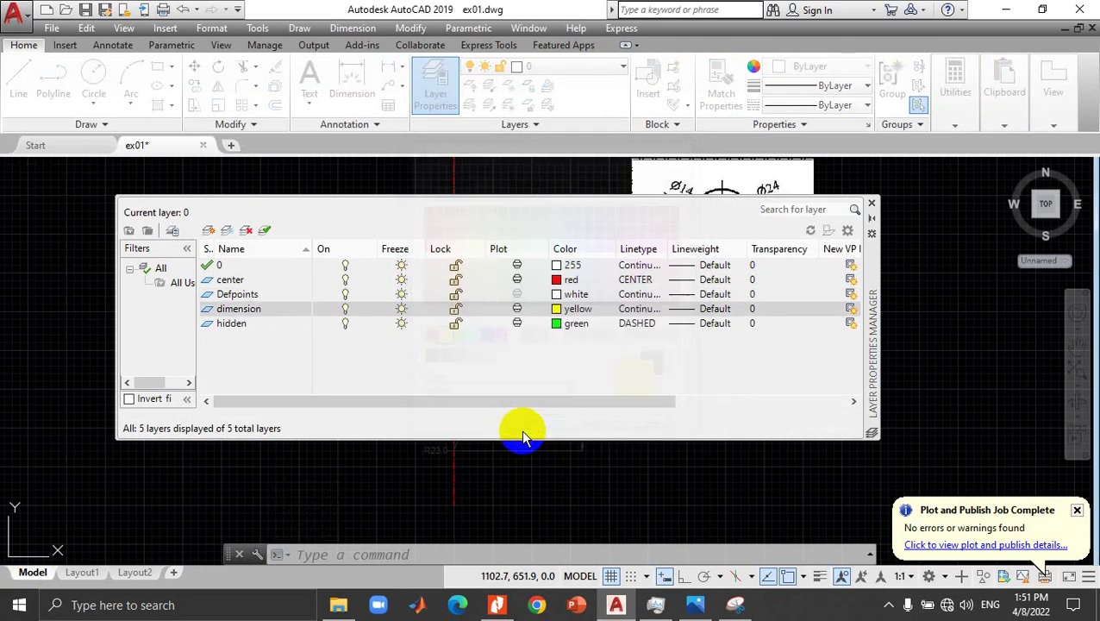
{"action": "left_click", "coordinate": [871, 205]}
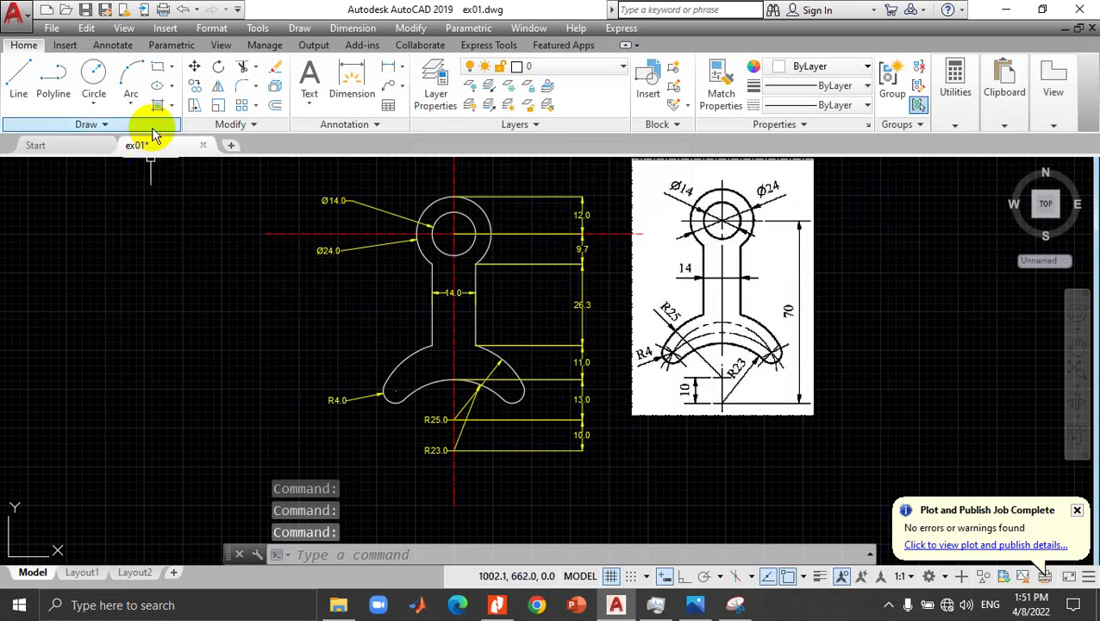
Step: Save drawing ex01, dismiss the plot-and-publish notice, and bring Nitro Pro forward
{"action": "left_click", "coordinate": [85, 10]}
{"action": "left_click", "coordinate": [176, 300]}
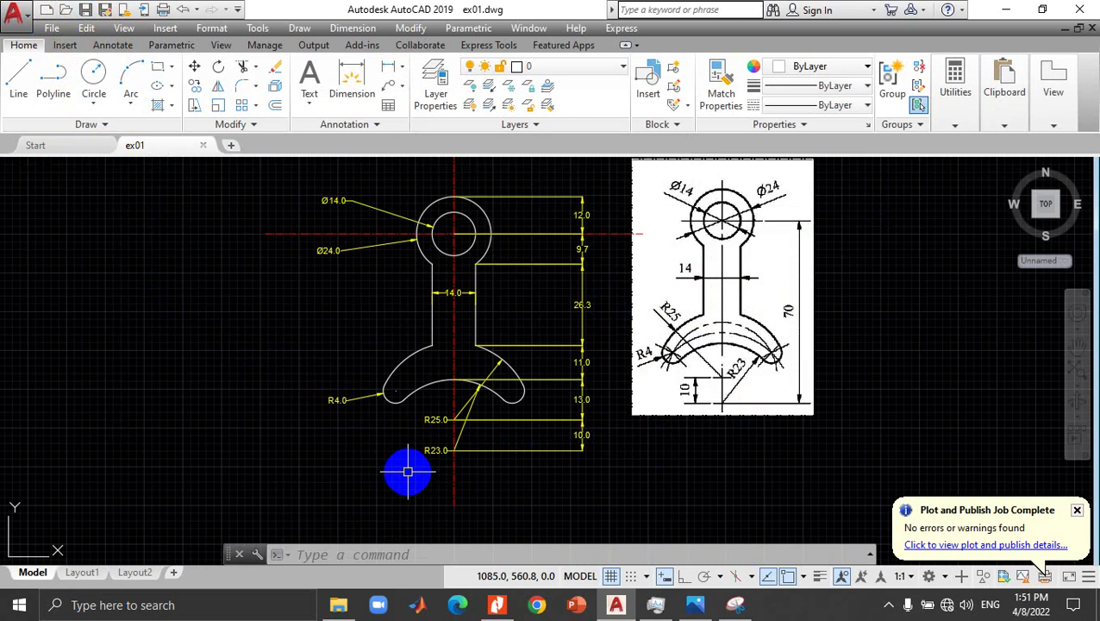
{"action": "left_click", "coordinate": [1078, 512]}
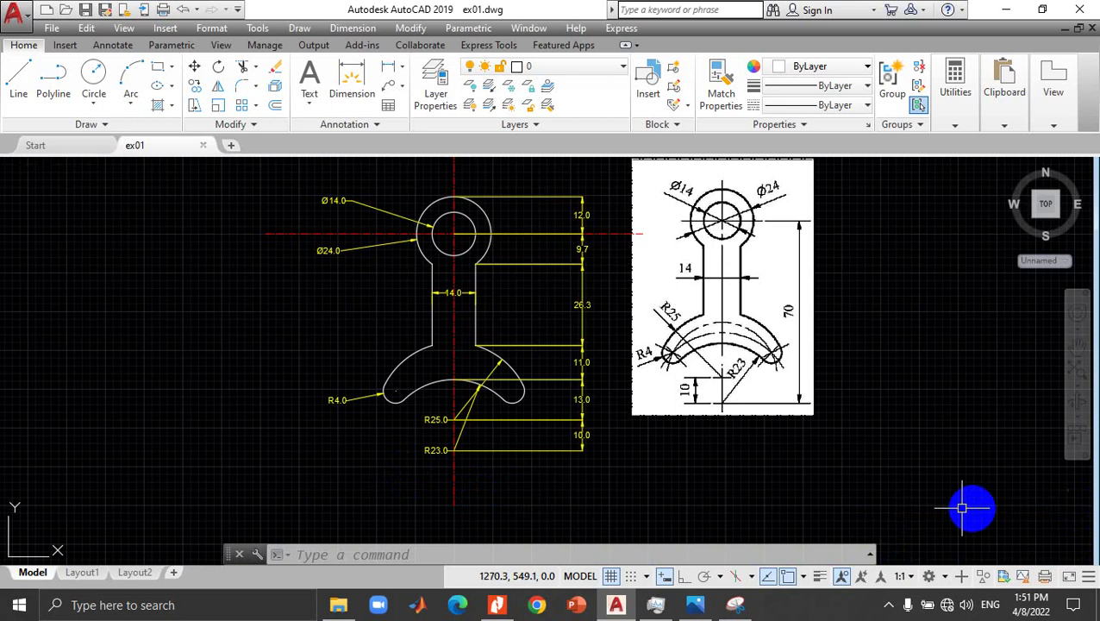
{"action": "left_click", "coordinate": [497, 604]}
{"action": "left_click", "coordinate": [499, 605]}
{"action": "left_click", "coordinate": [695, 604]}
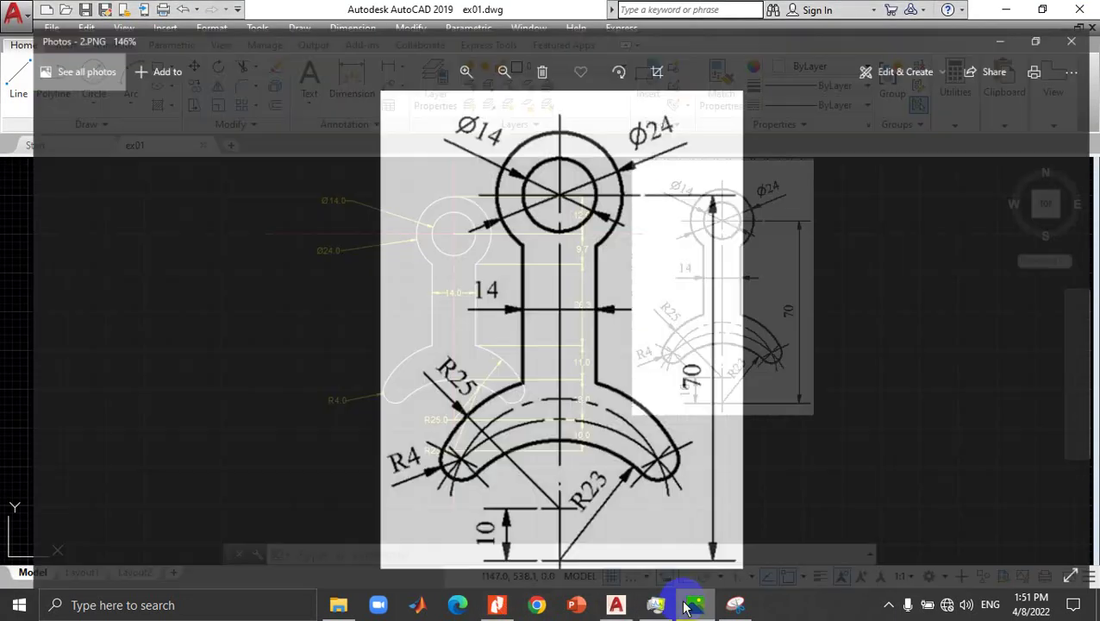
{"action": "left_click", "coordinate": [338, 605]}
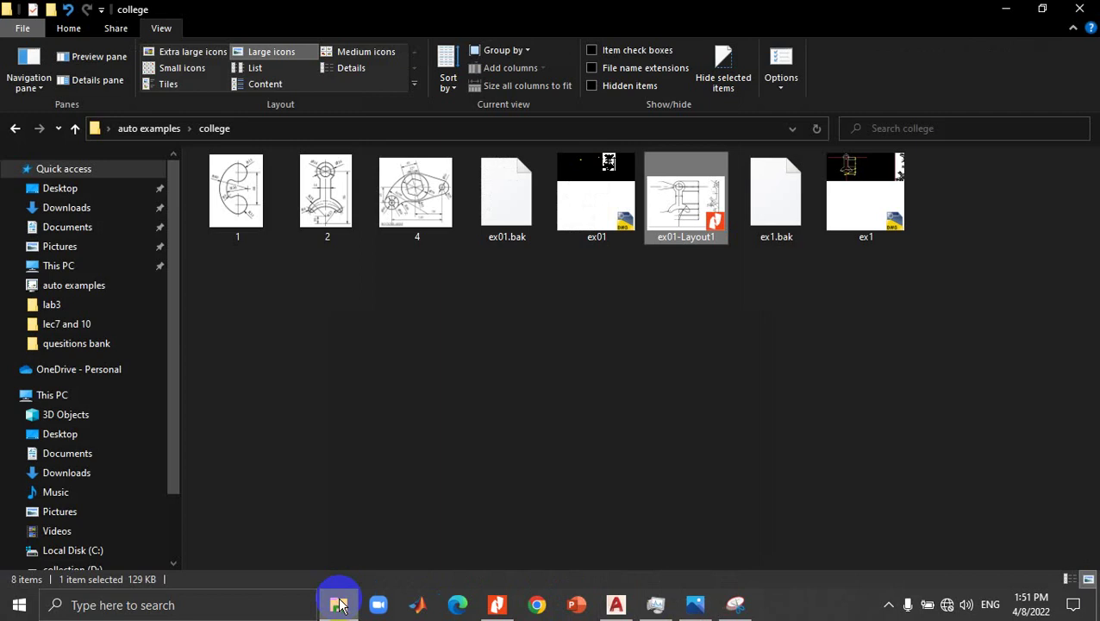
{"action": "left_click", "coordinate": [391, 220]}
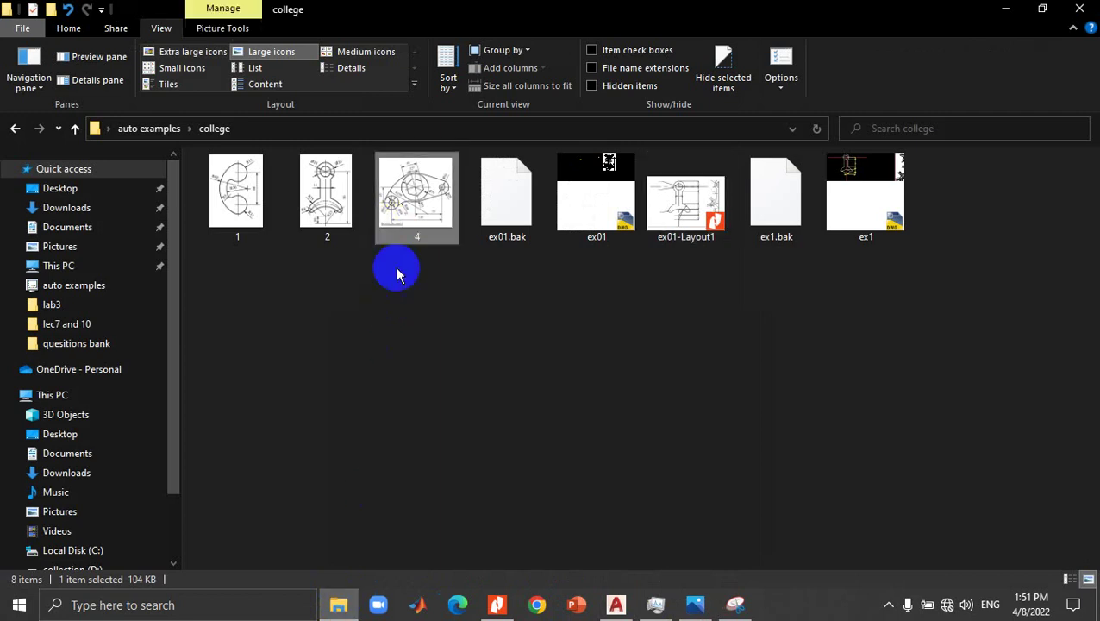
{"action": "left_click", "coordinate": [412, 376]}
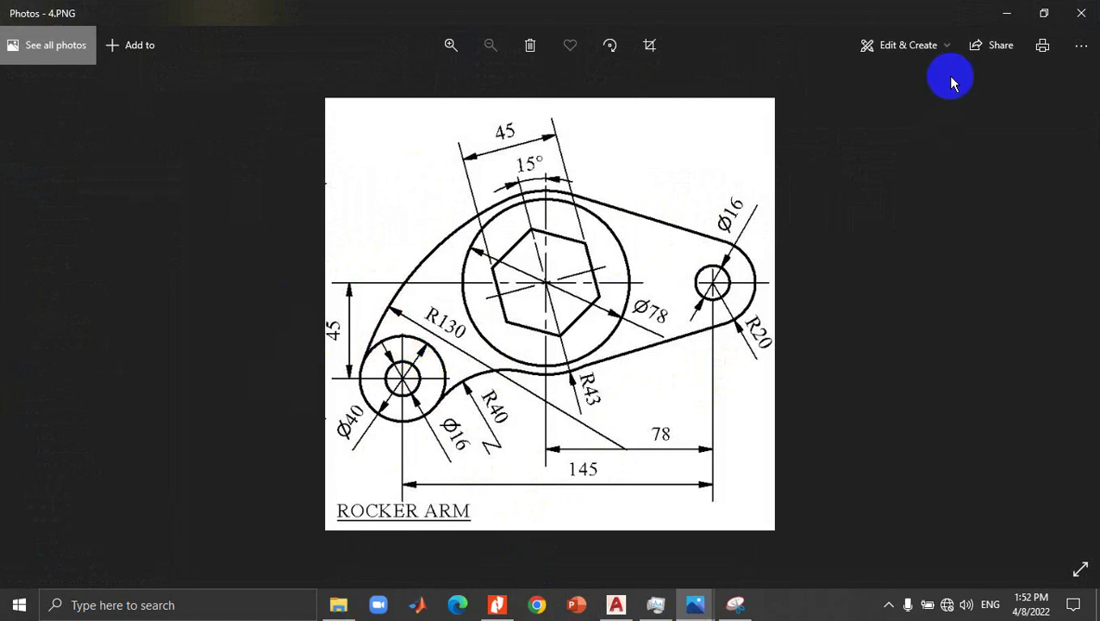
{"action": "left_click", "coordinate": [1006, 13]}
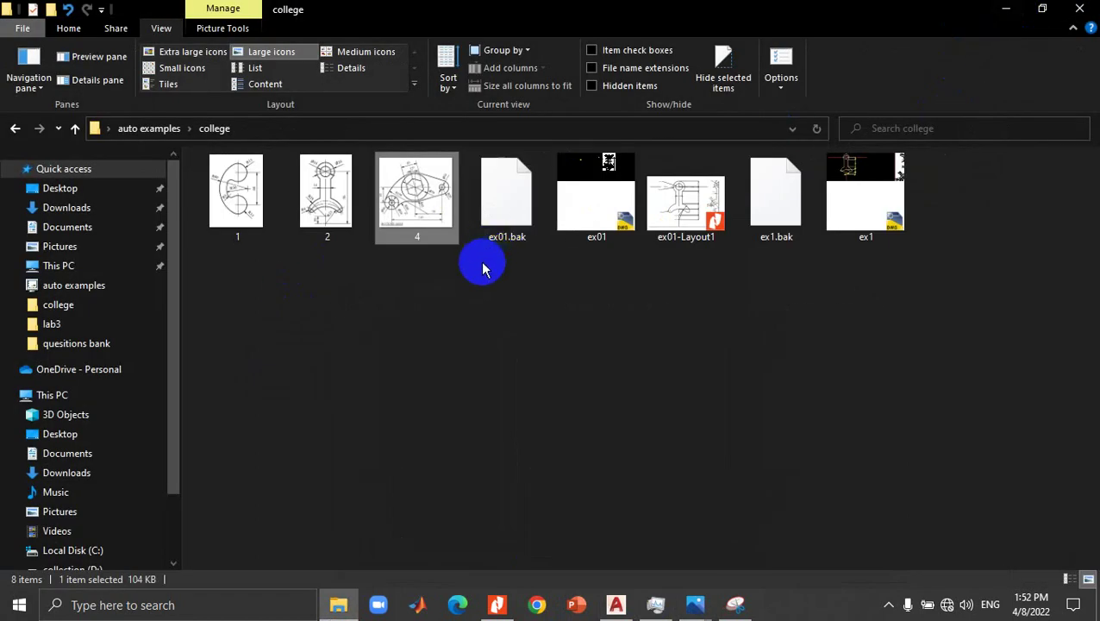
{"action": "left_click", "coordinate": [265, 218]}
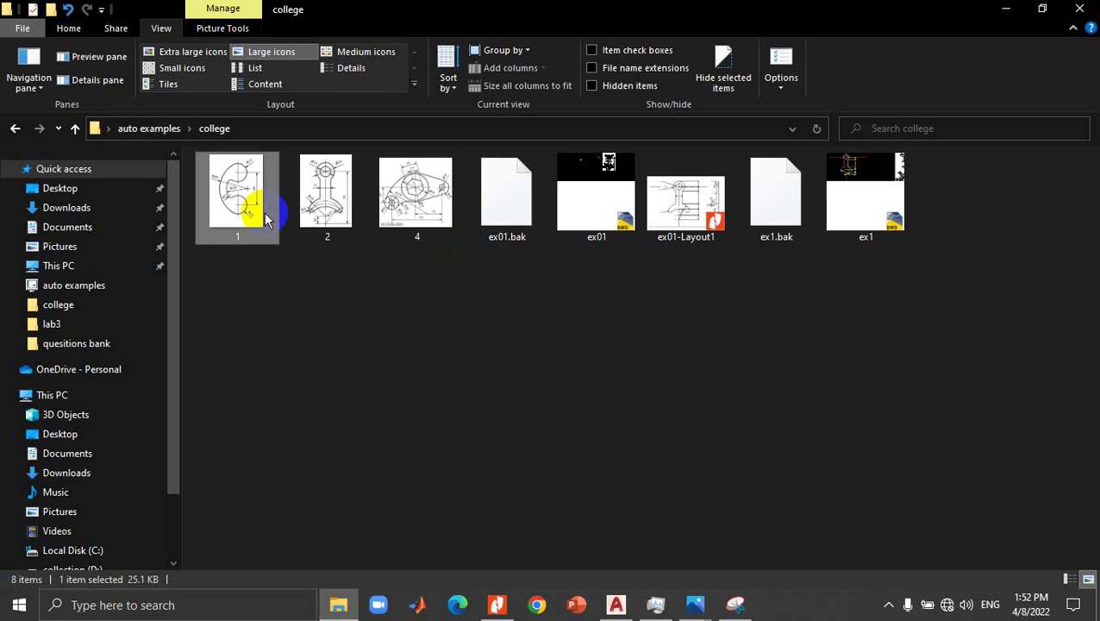
{"action": "double_click", "coordinate": [264, 218]}
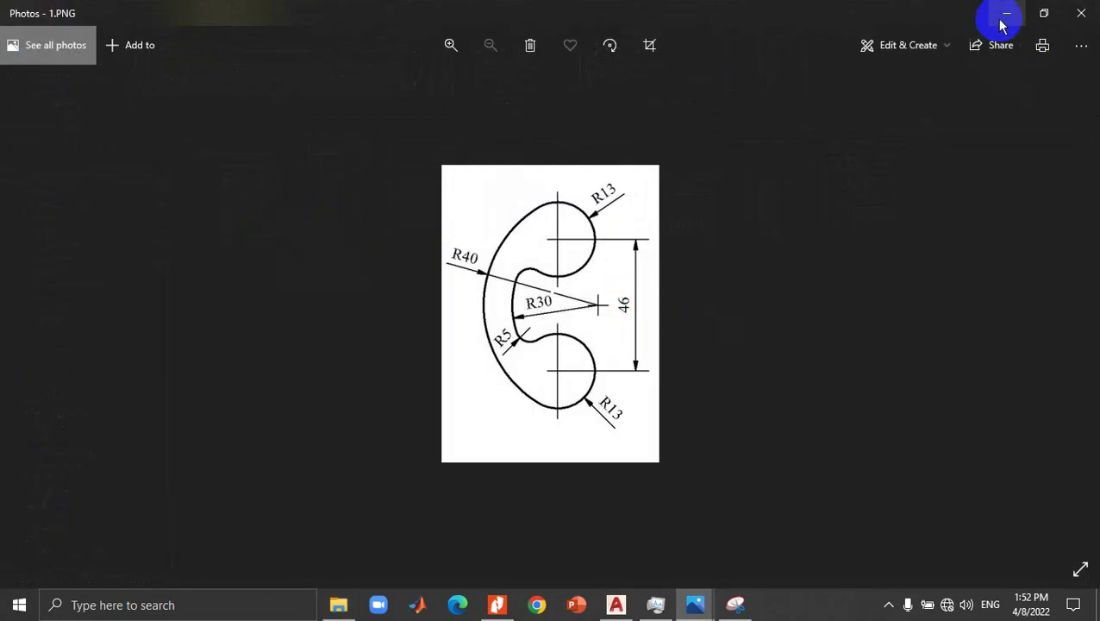
{"action": "left_click", "coordinate": [1006, 13]}
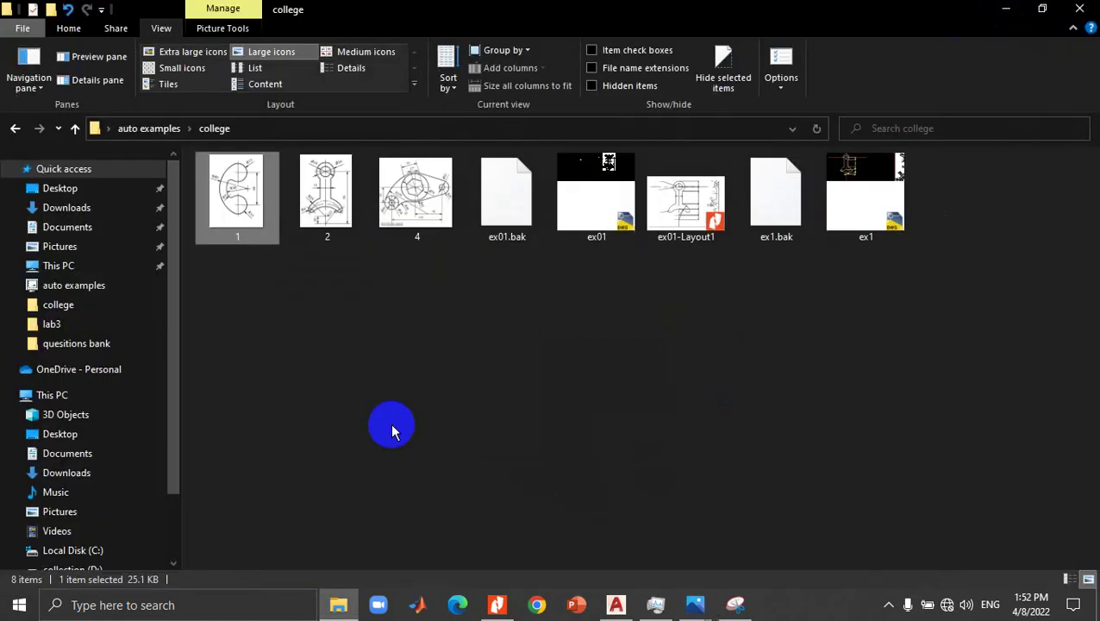
{"action": "left_click", "coordinate": [341, 605]}
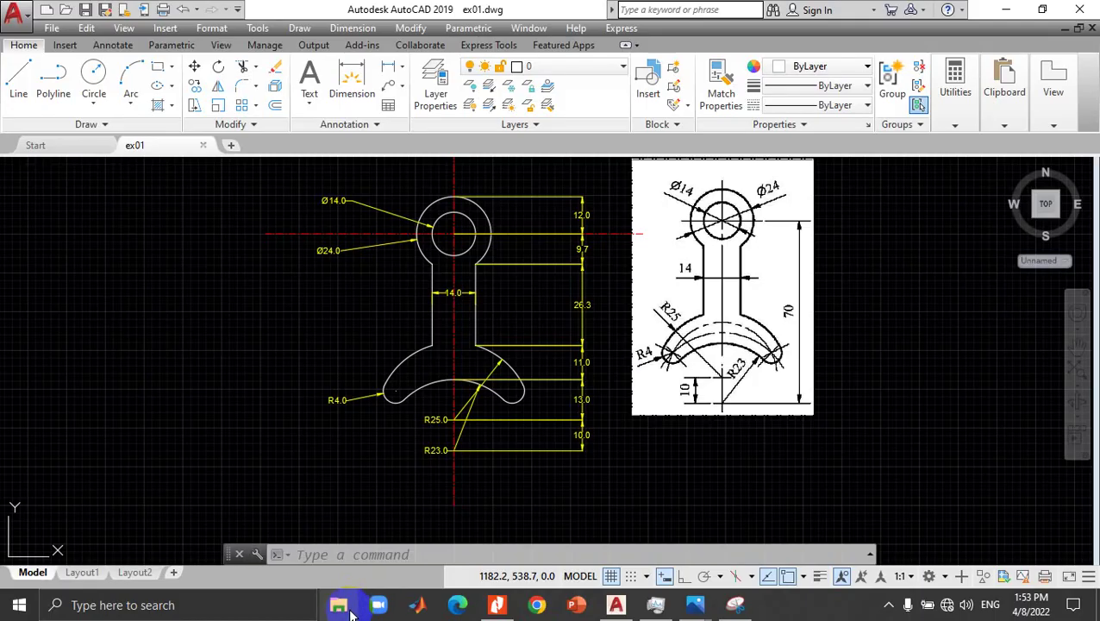
Step: Open the all exercises image from auto examples > college in File Explorer
{"action": "left_click", "coordinate": [345, 608]}
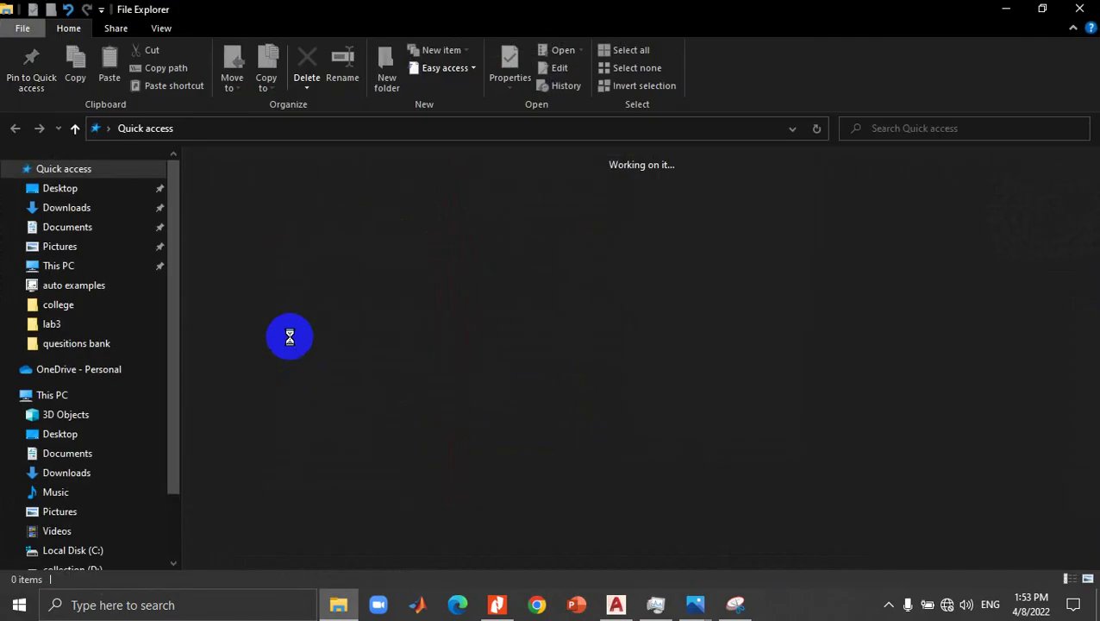
{"action": "left_click", "coordinate": [86, 284]}
{"action": "left_click", "coordinate": [250, 211]}
{"action": "double_click", "coordinate": [251, 212]}
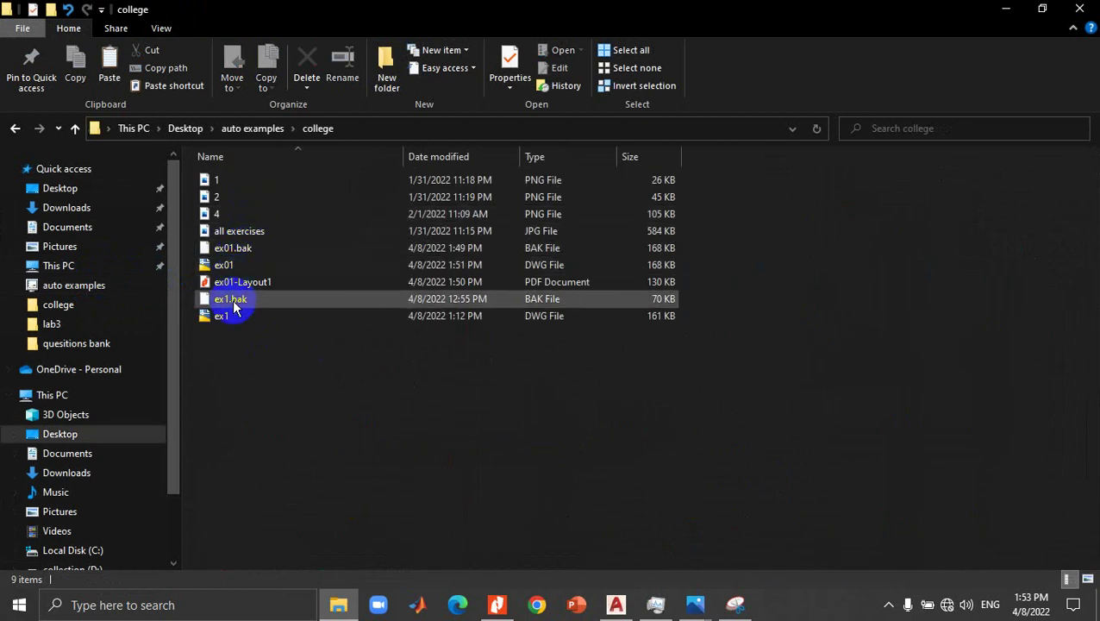
{"action": "left_click", "coordinate": [253, 233]}
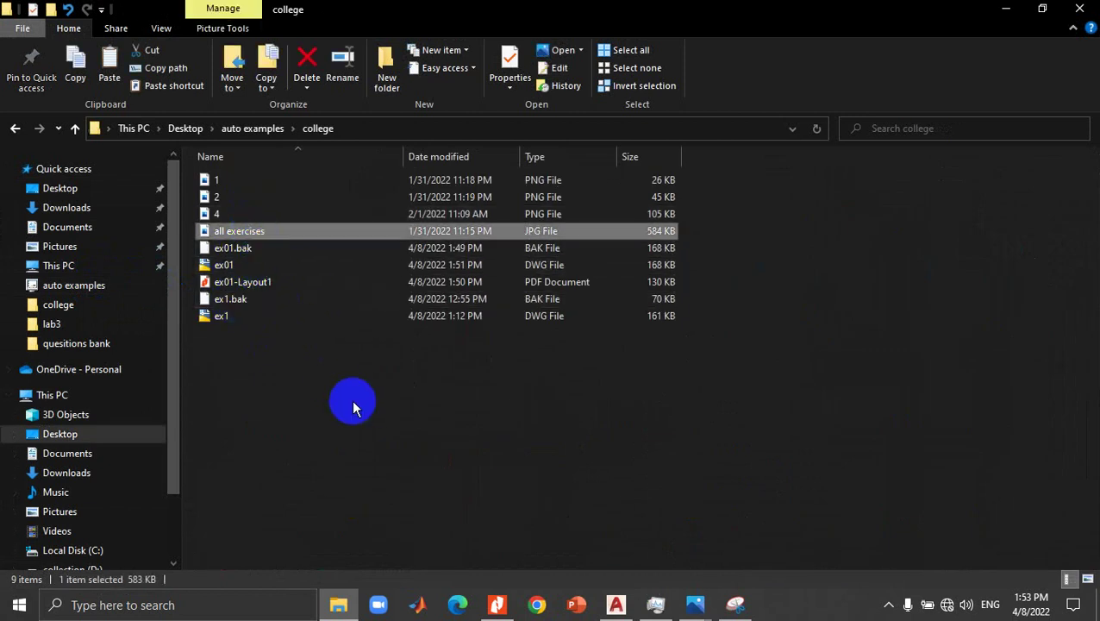
{"action": "key", "text": "Return"}
Step: Zoom around the all exercises sheet in Photos, then close Photos and clear the Explorer selection
{"action": "scroll", "coordinate": [482, 321], "scroll_direction": "up", "scroll_amount": 1}
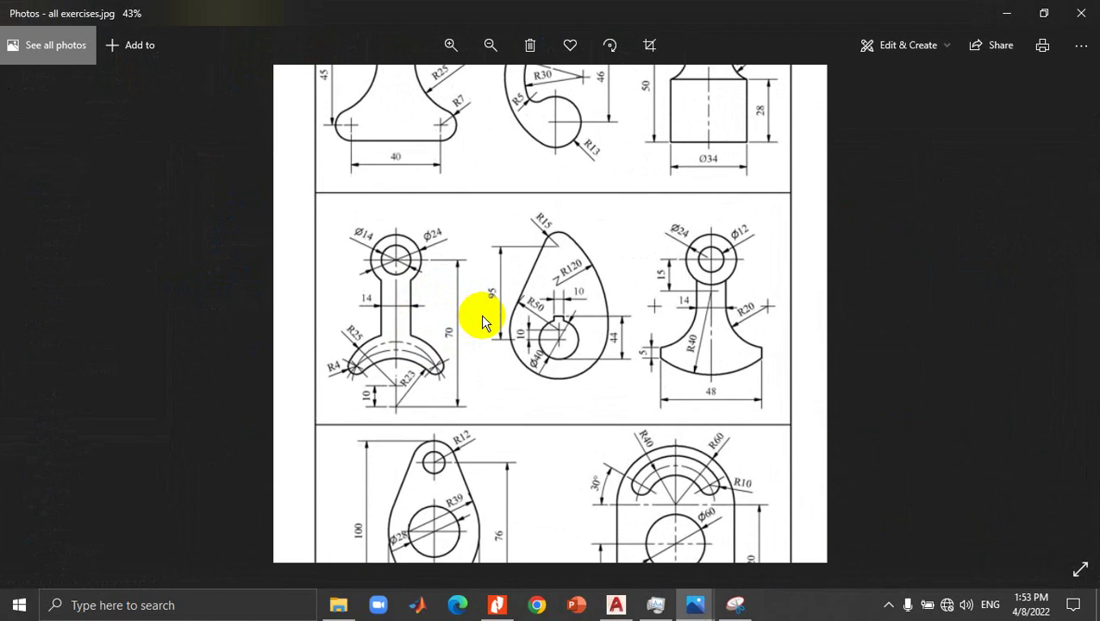
{"action": "scroll", "coordinate": [480, 314], "scroll_direction": "up", "scroll_amount": 1}
{"action": "scroll", "coordinate": [371, 330], "scroll_direction": "down", "scroll_amount": 1}
{"action": "scroll", "coordinate": [371, 330], "scroll_direction": "down", "scroll_amount": 2}
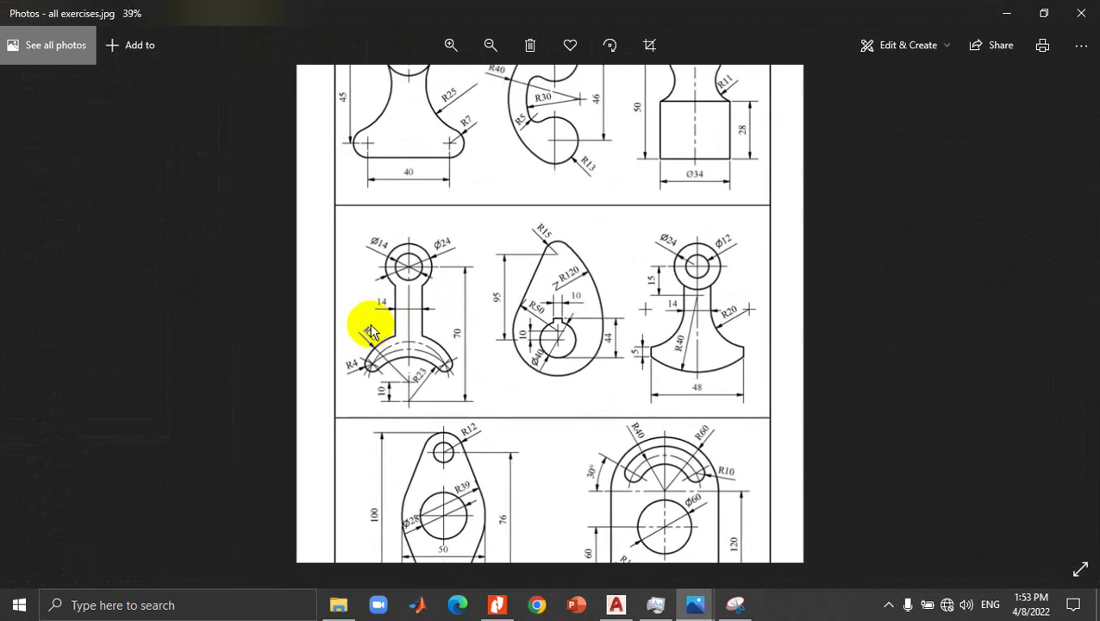
{"action": "scroll", "coordinate": [368, 326], "scroll_direction": "down", "scroll_amount": 1}
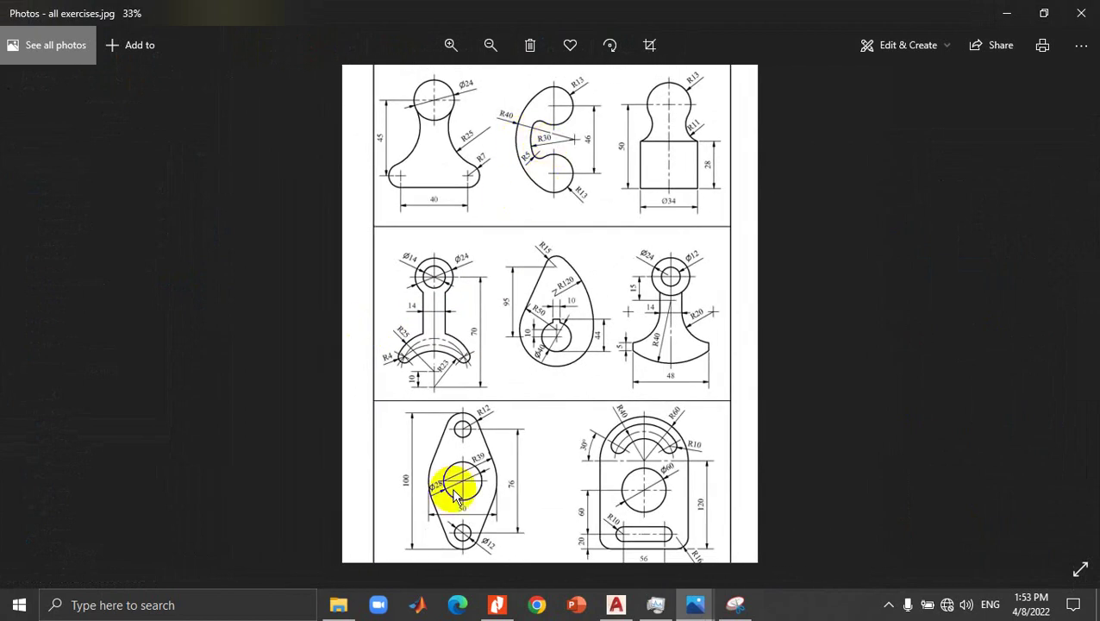
{"action": "scroll", "coordinate": [457, 493], "scroll_direction": "up", "scroll_amount": 1}
{"action": "scroll", "coordinate": [478, 482], "scroll_direction": "up", "scroll_amount": 2}
{"action": "scroll", "coordinate": [479, 482], "scroll_direction": "up", "scroll_amount": 1}
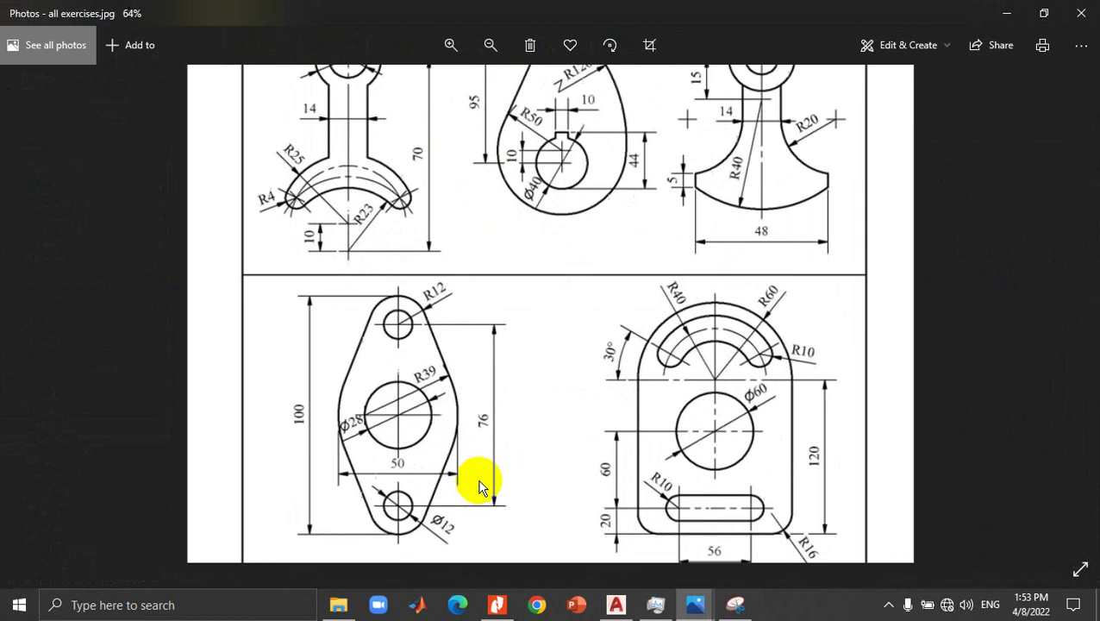
{"action": "scroll", "coordinate": [478, 483], "scroll_direction": "down", "scroll_amount": 2}
{"action": "scroll", "coordinate": [474, 481], "scroll_direction": "down", "scroll_amount": 1}
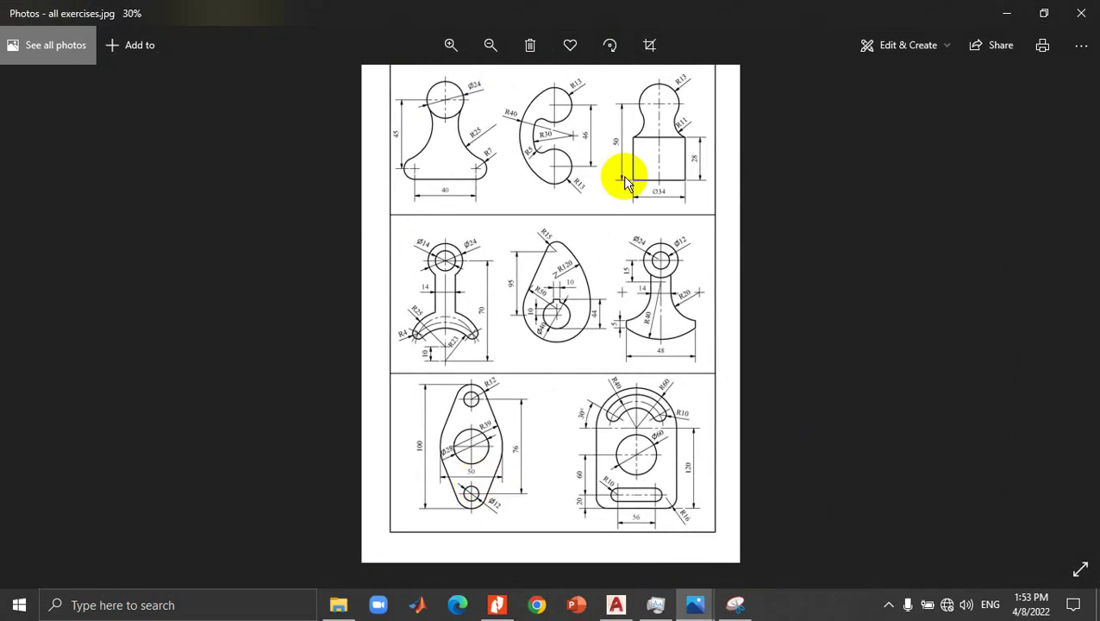
{"action": "scroll", "coordinate": [561, 446], "scroll_direction": "up", "scroll_amount": 1}
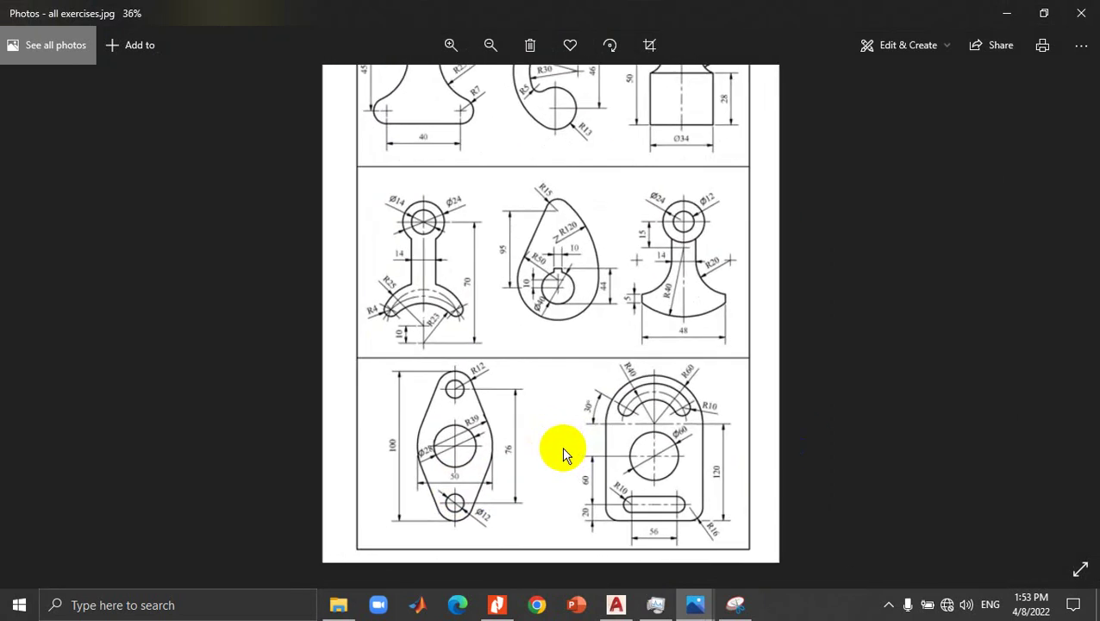
{"action": "scroll", "coordinate": [562, 446], "scroll_direction": "up", "scroll_amount": 1}
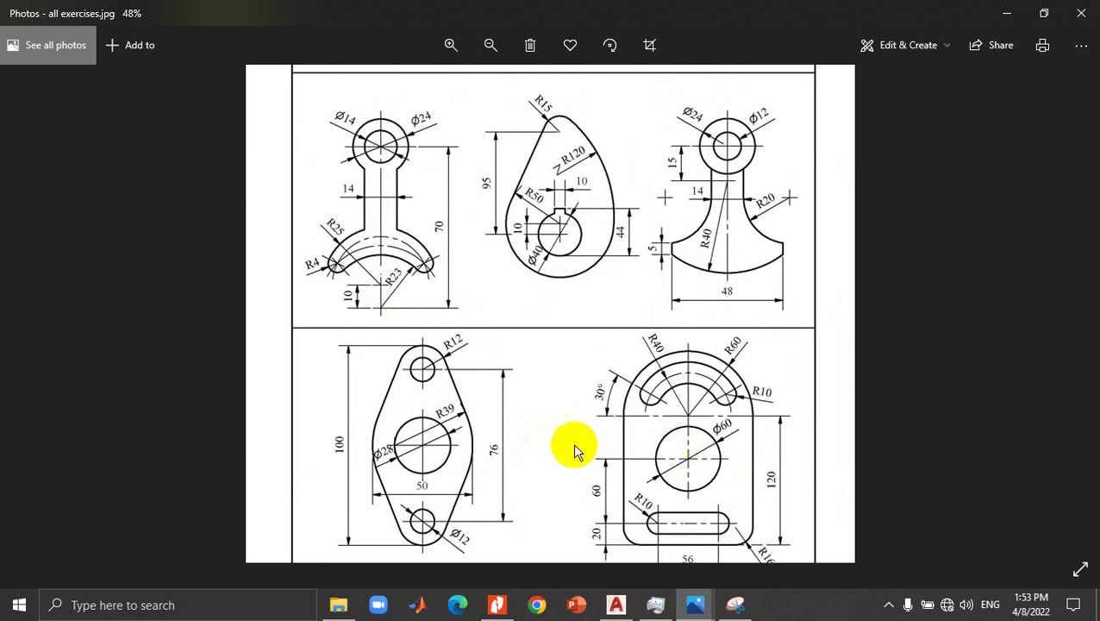
{"action": "scroll", "coordinate": [539, 444], "scroll_direction": "down", "scroll_amount": 1}
{"action": "scroll", "coordinate": [541, 447], "scroll_direction": "up", "scroll_amount": 1}
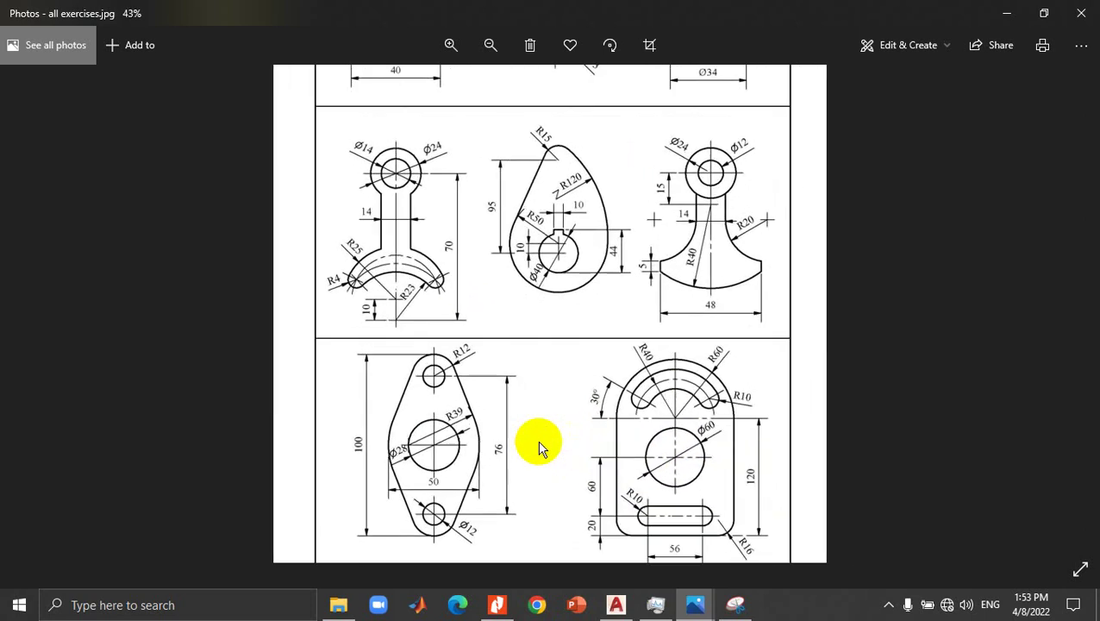
{"action": "scroll", "coordinate": [541, 448], "scroll_direction": "up", "scroll_amount": 1}
{"action": "scroll", "coordinate": [541, 447], "scroll_direction": "down", "scroll_amount": 1}
{"action": "scroll", "coordinate": [541, 448], "scroll_direction": "down", "scroll_amount": 1}
{"action": "scroll", "coordinate": [541, 447], "scroll_direction": "down", "scroll_amount": 1}
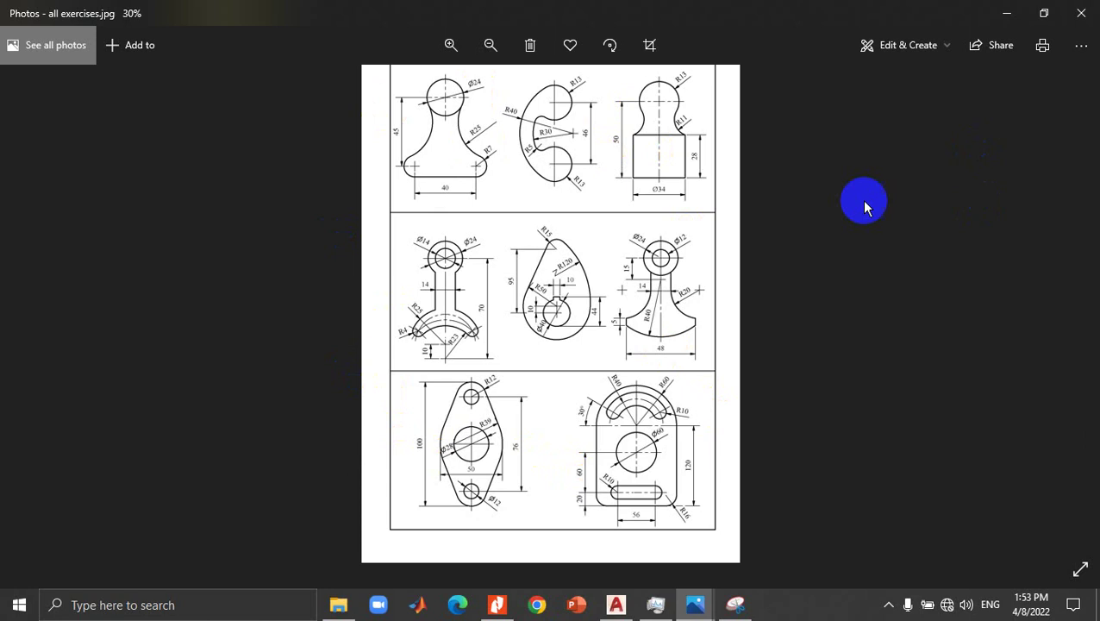
{"action": "left_click", "coordinate": [1081, 13]}
{"action": "left_click", "coordinate": [428, 446]}
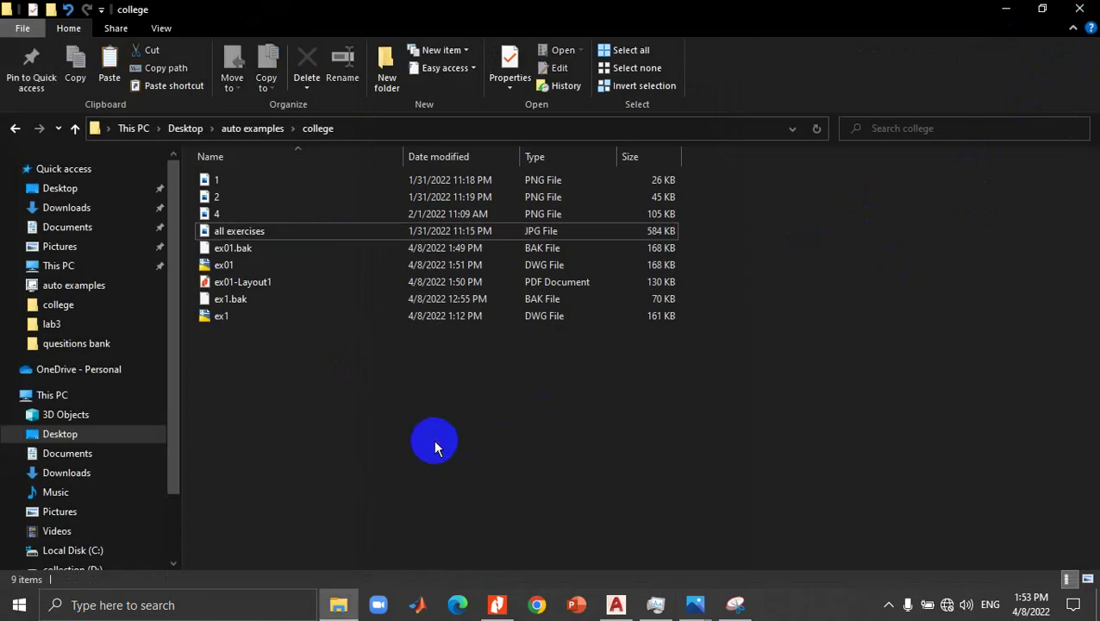